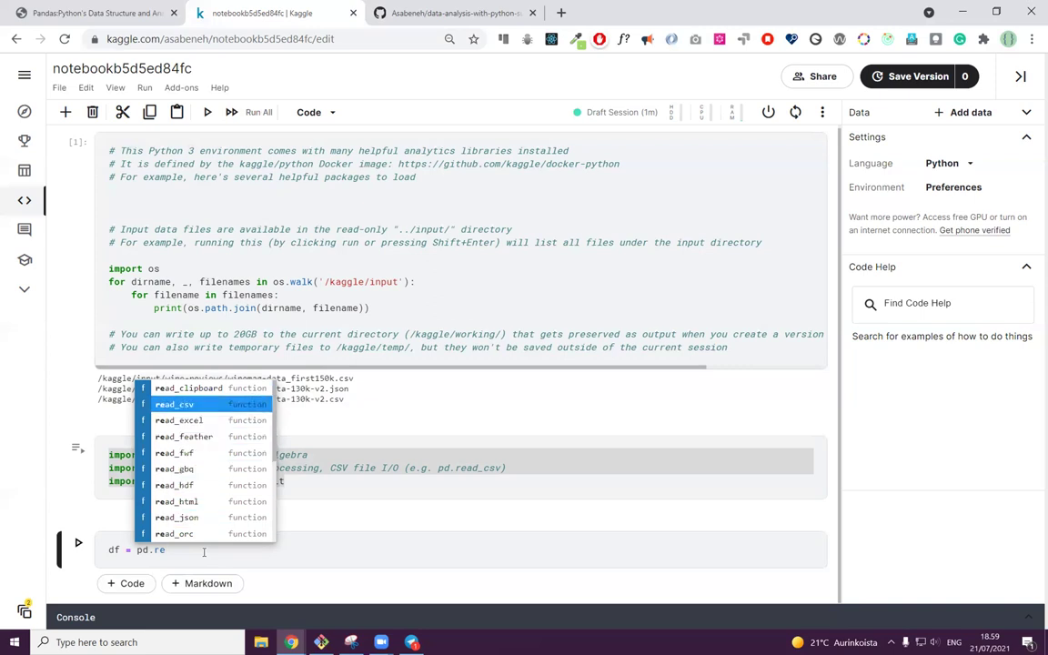
Step: Complete the new cell's code as df = pd.read_csv(''), leaving the file path empty
key("Up")
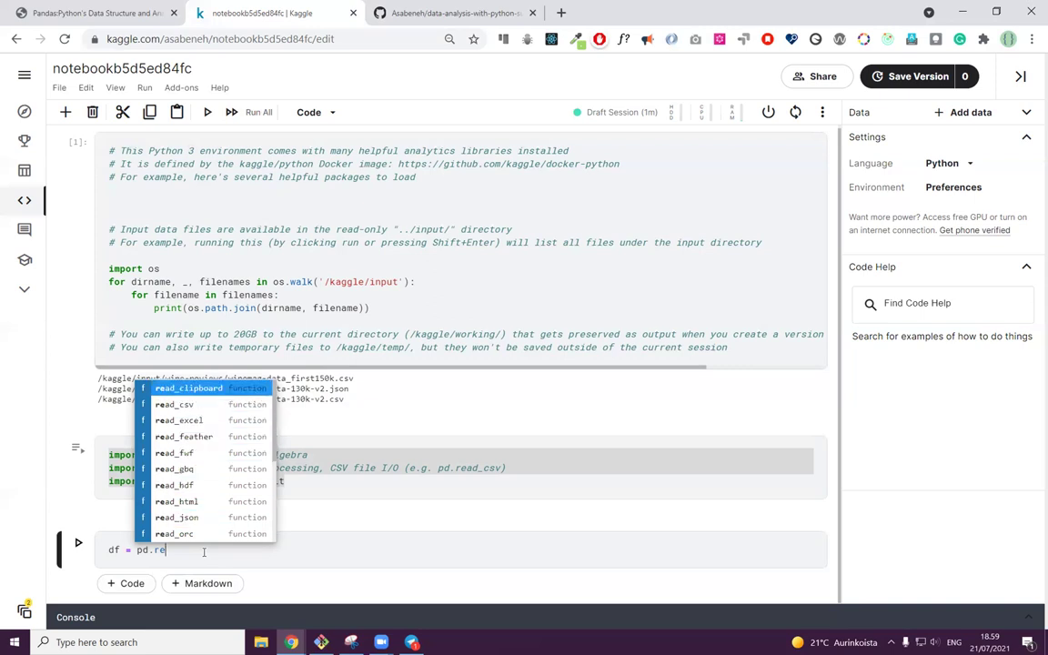
key("Down")
key("Return")
type("('")
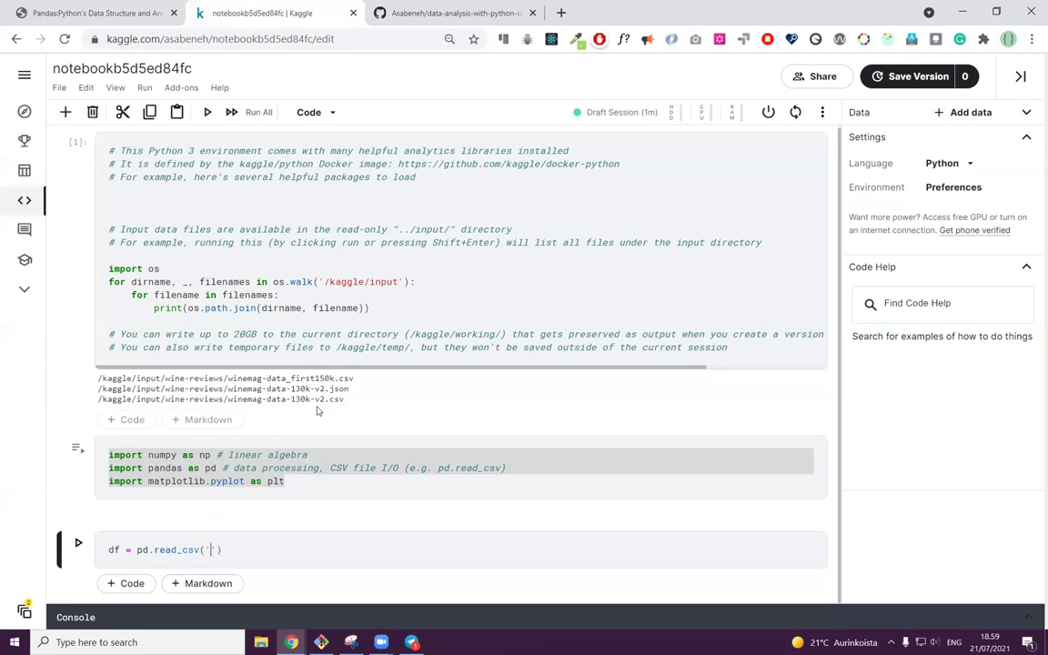
Step: Copy the winemag-data-130k-v2.csv path from the first cell's output into the read_csv quotes and run the cell
left_click(287, 367)
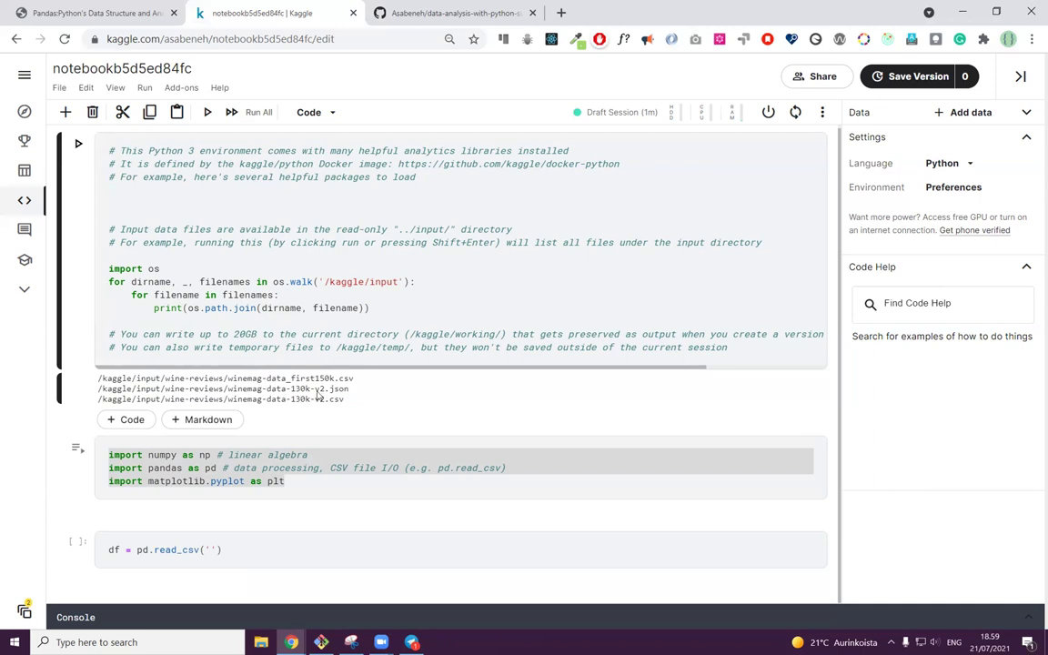
left_click_drag(344, 399, 97, 403)
key("ctrl+c")
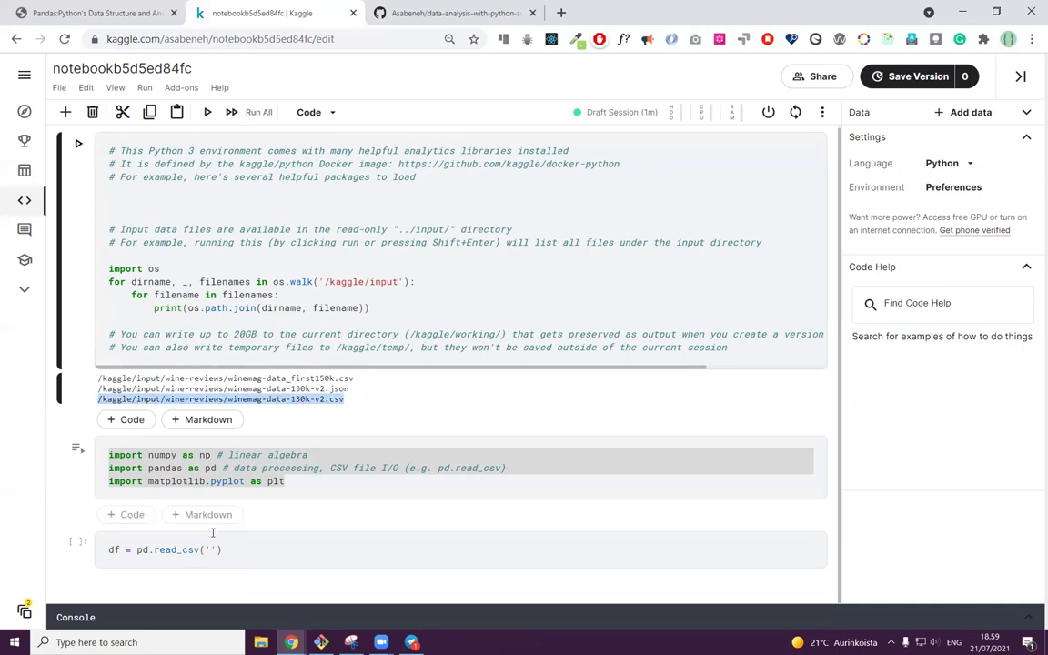
left_click(219, 549)
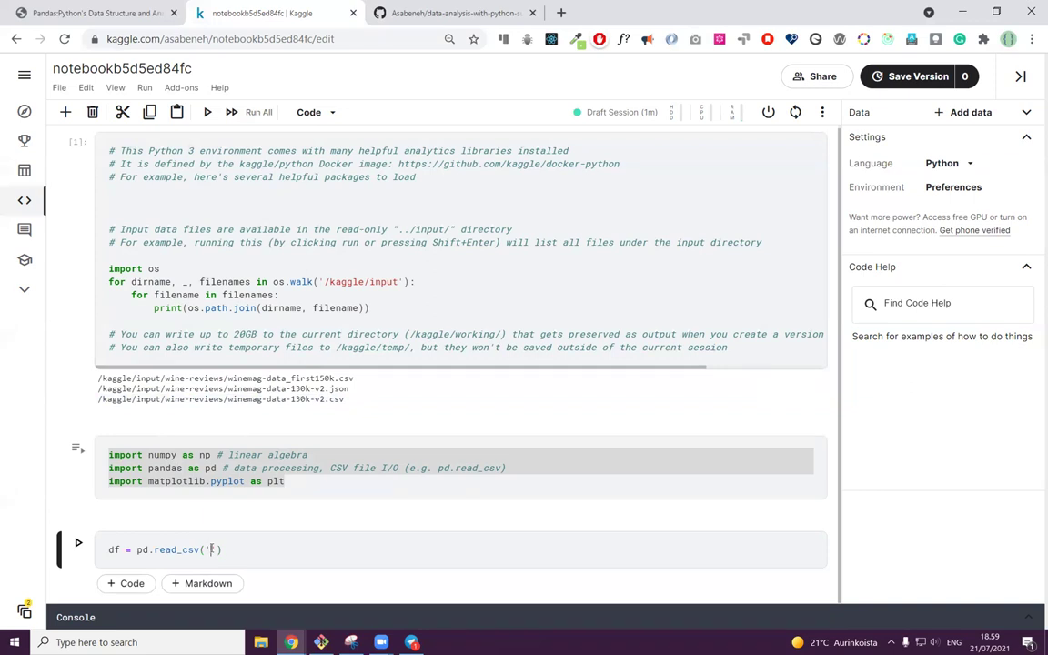
key("ctrl+v")
key("shift+Return")
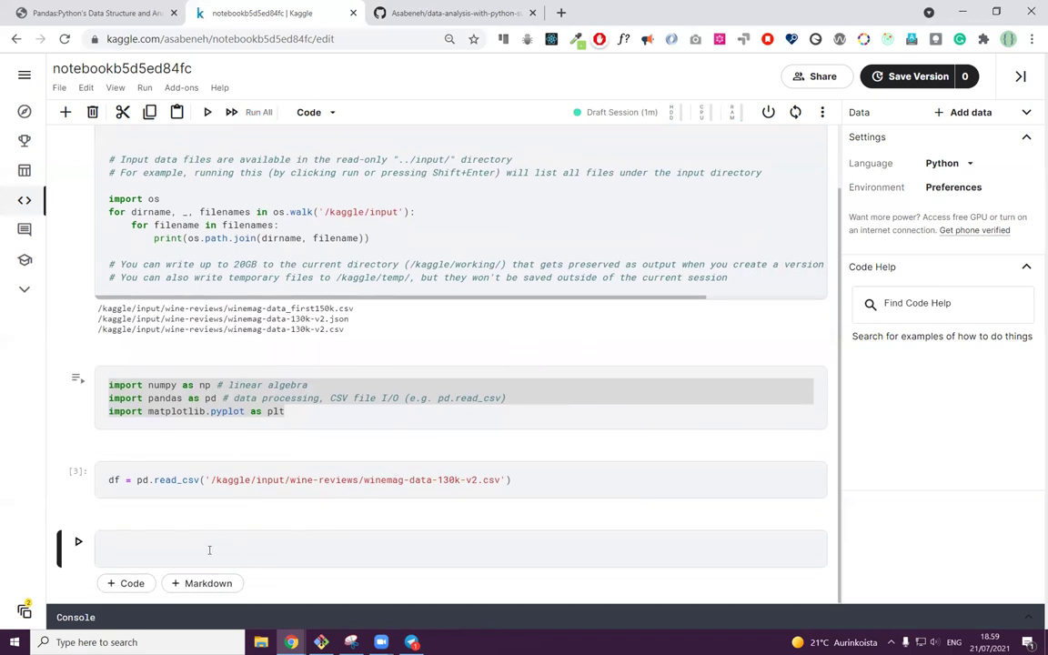
Step: Run df.head() in a new cell to preview the first rows of the wine data
type("df.head()")
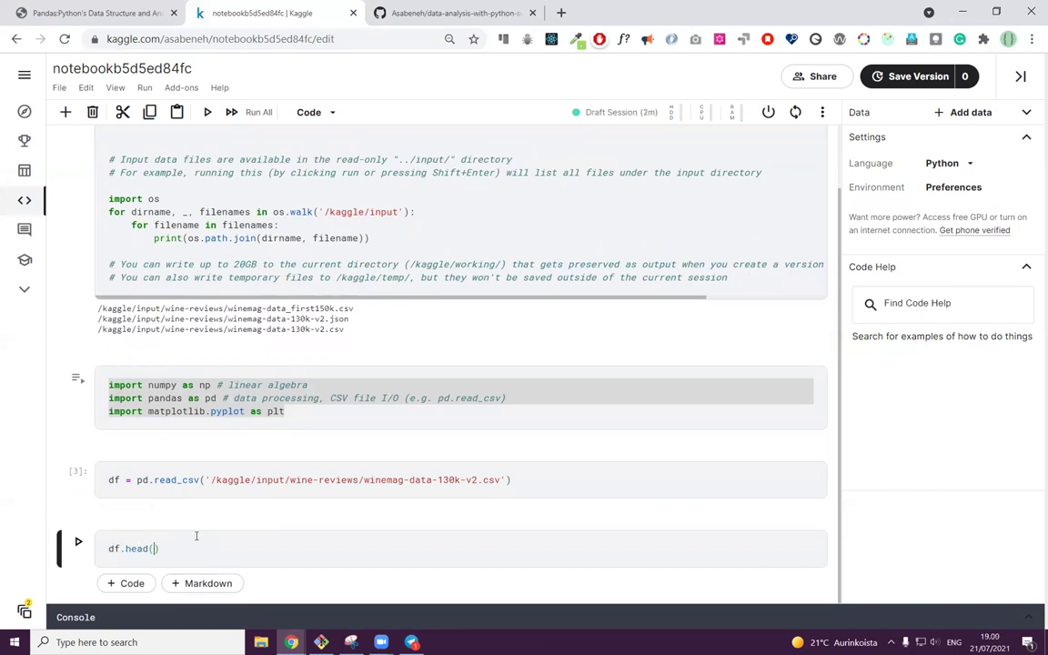
key("shift+Return")
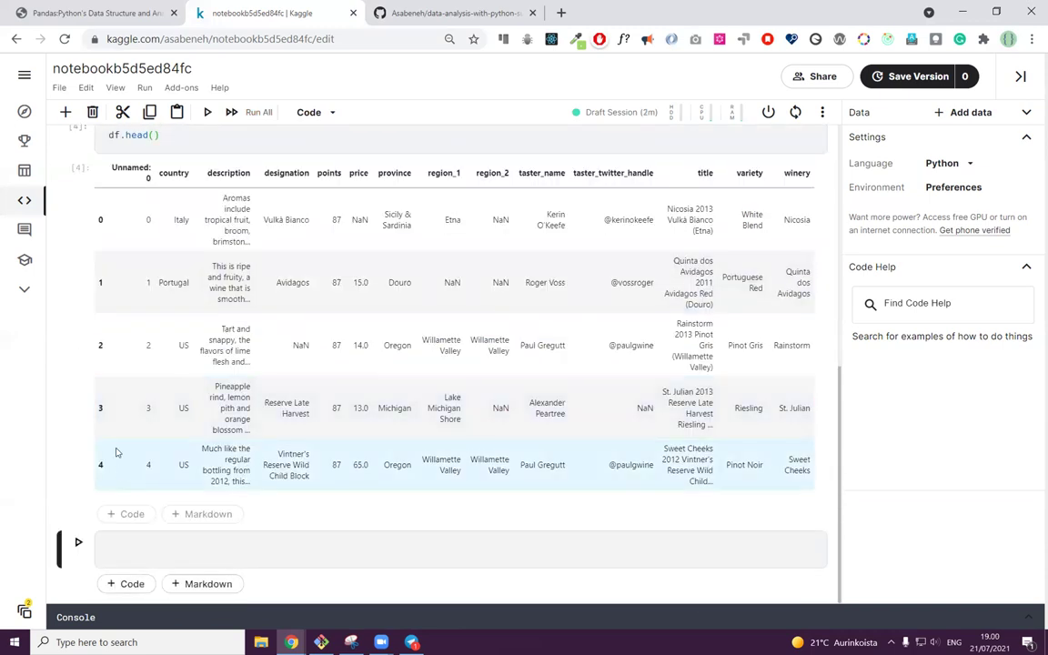
scroll(135, 327, "up", 3)
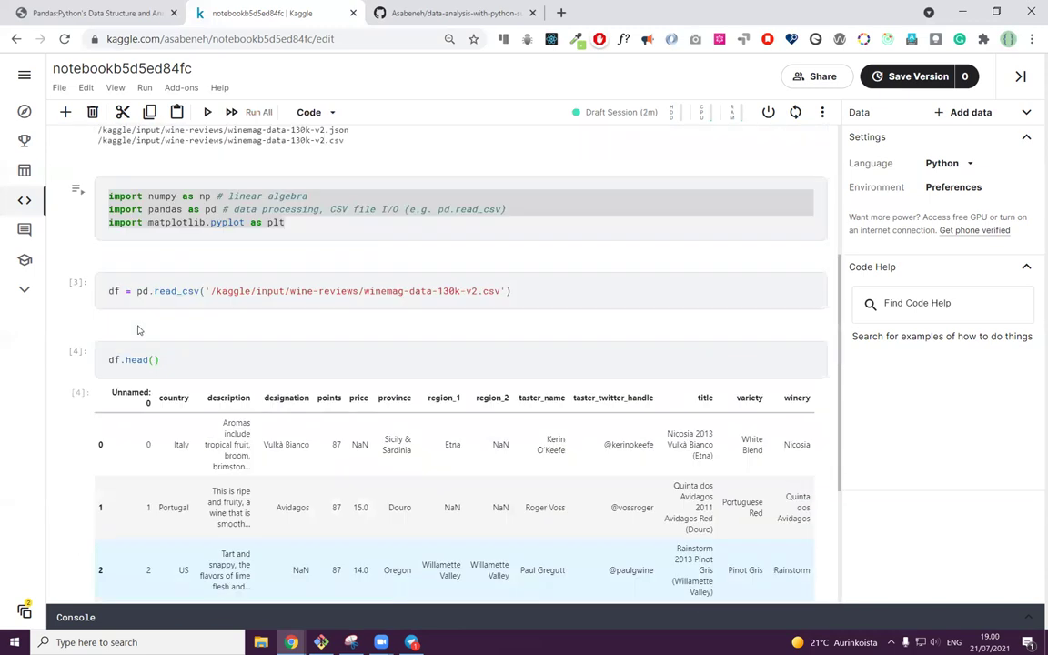
scroll(145, 346, "down", 2)
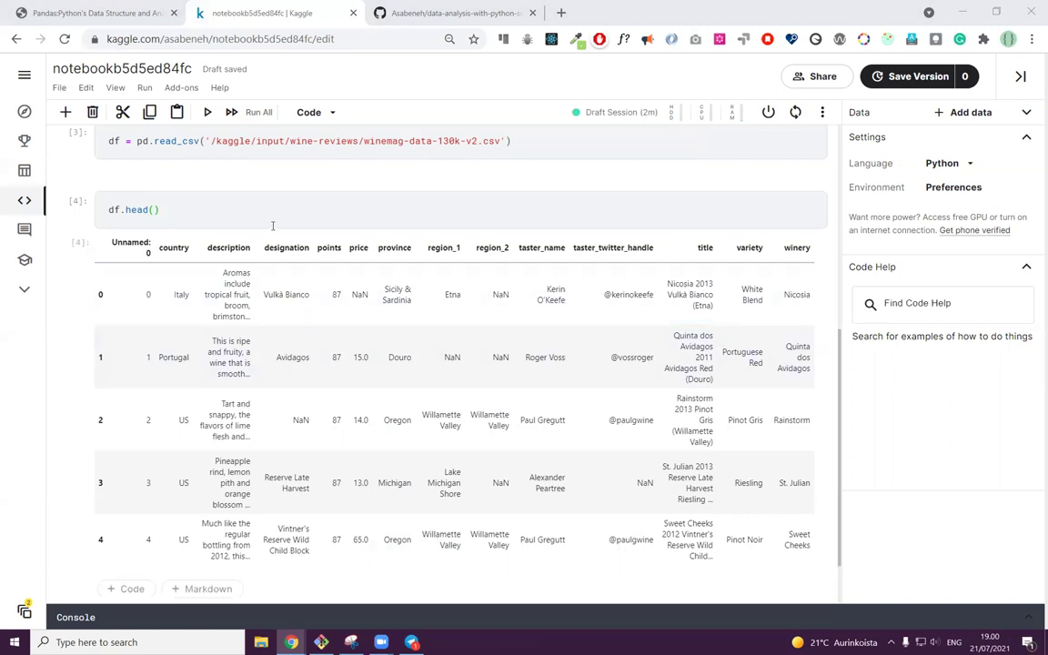
Step: Add index_col= 0 to the read_csv call, then rerun that cell and the df.head() cell
scroll(275, 264, "up", 3)
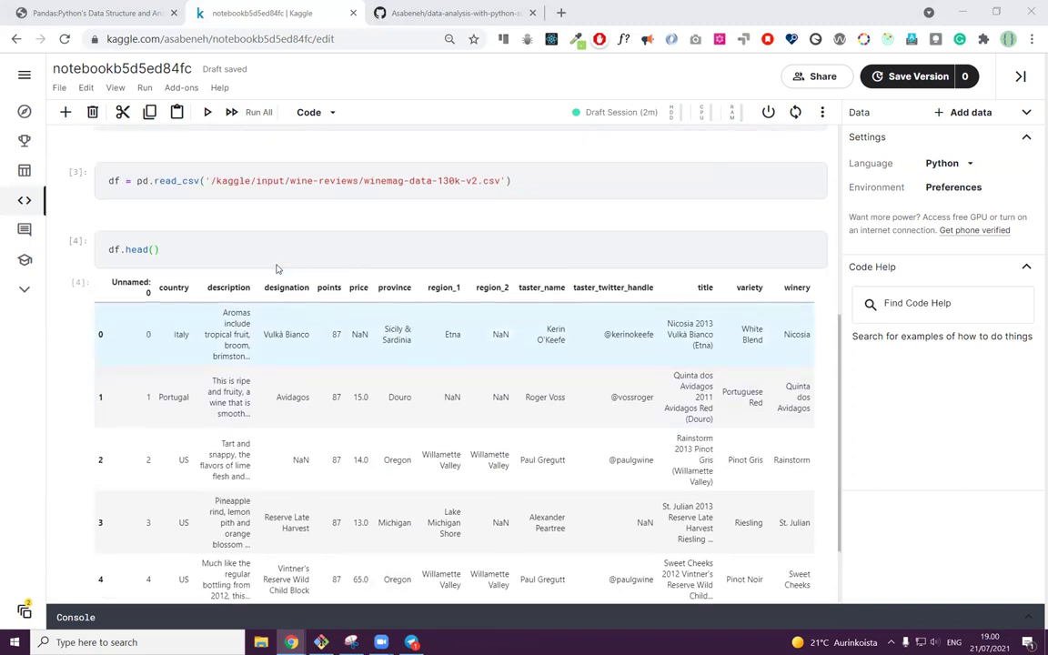
left_click(508, 291)
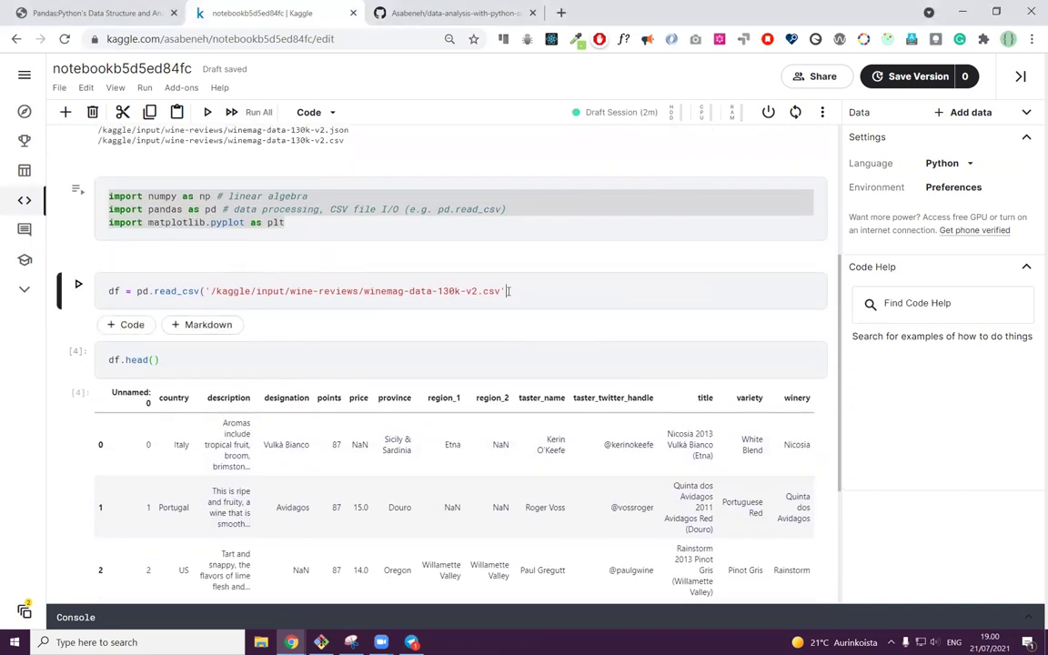
type(", index")
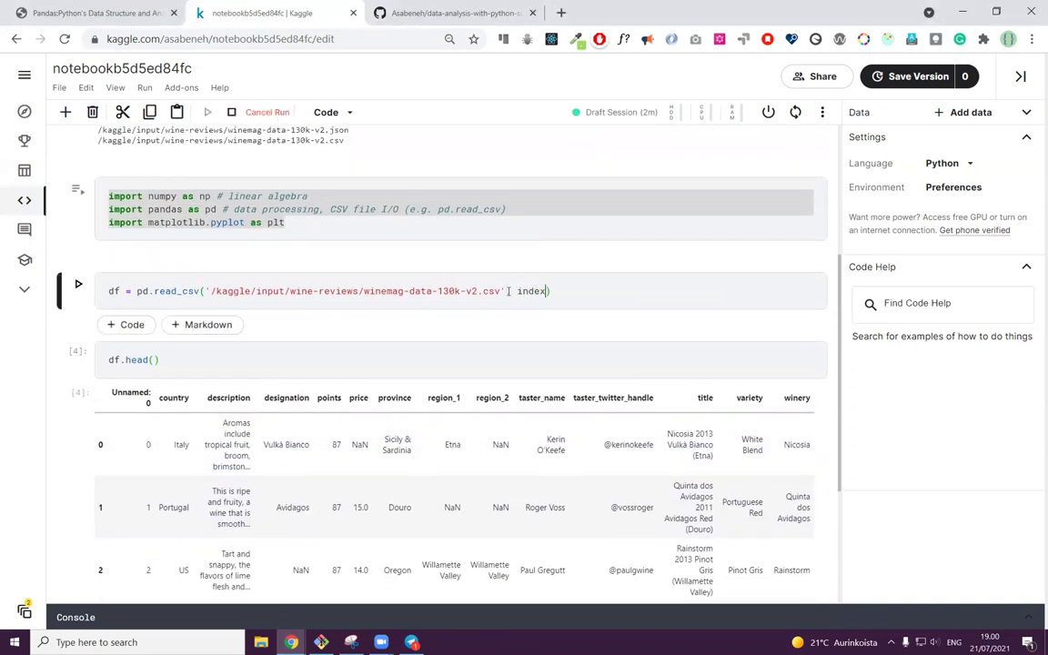
type("_col=_col")
key("BackSpace")
key("BackSpace")
key("BackSpace")
key("BackSpace")
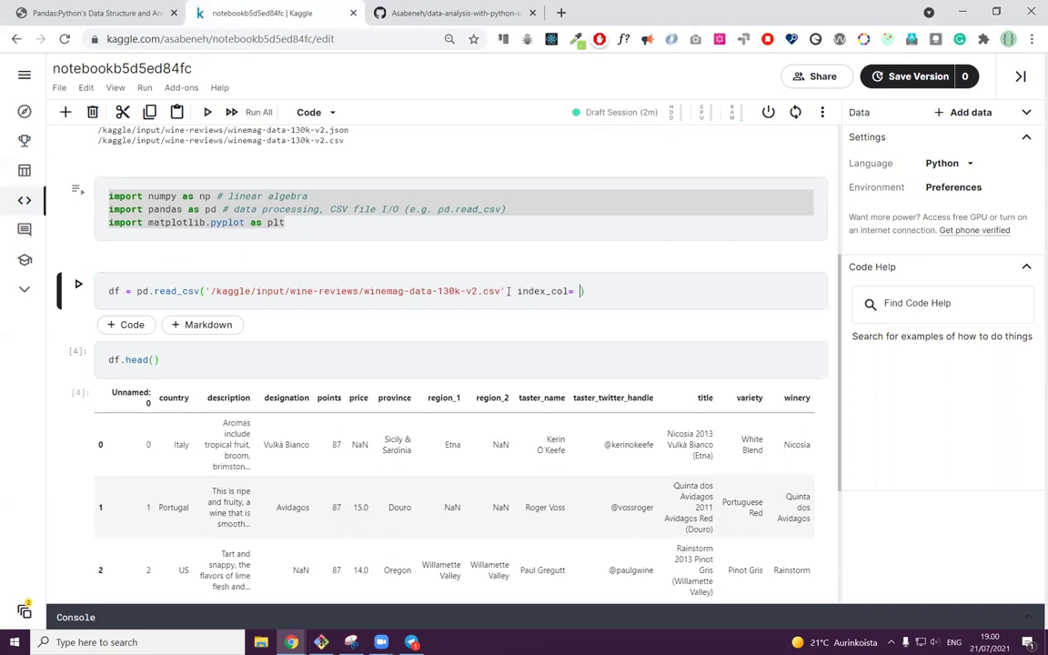
type("0")
key("shift+Return")
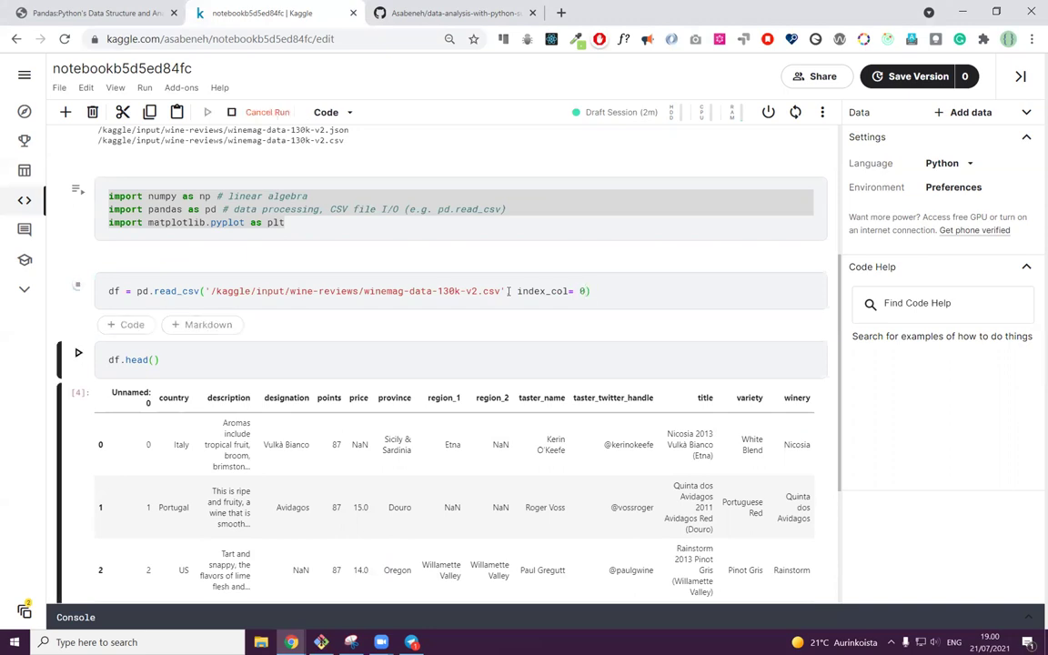
key("shift+Return")
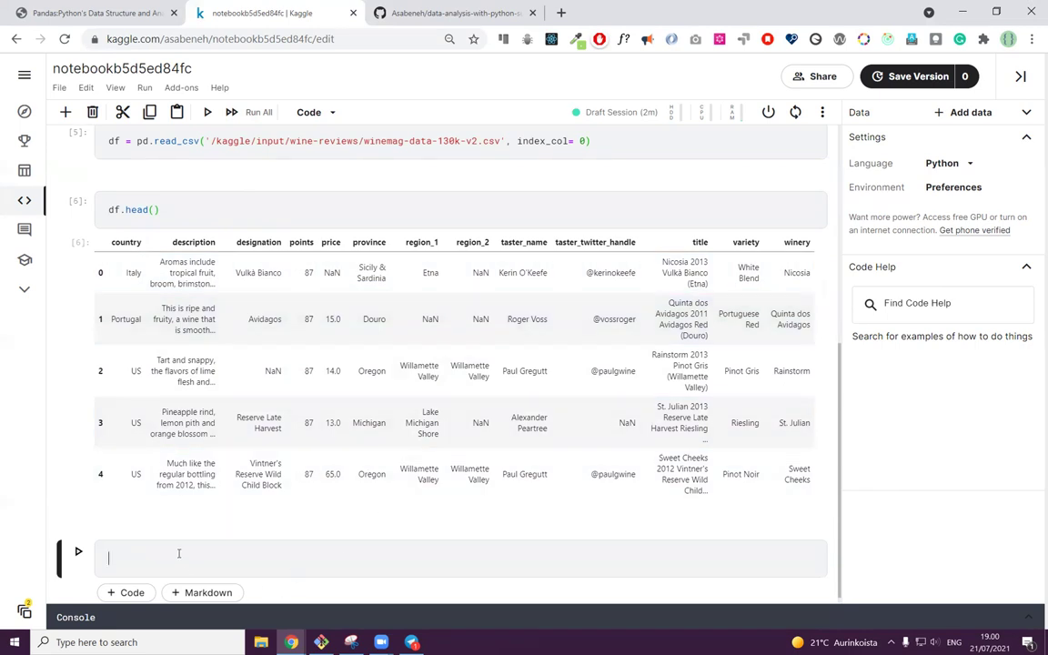
Step: Run df.head(25) in the new cell to display the first 25 rows
type("f.head(")
type("10")
key("BackSpace")
key("BackSpace")
type("25")
key("shift+Return")
Step: Examine the columns and rows of the 25-row wine table from start to end
scroll(241, 400, "down", 7)
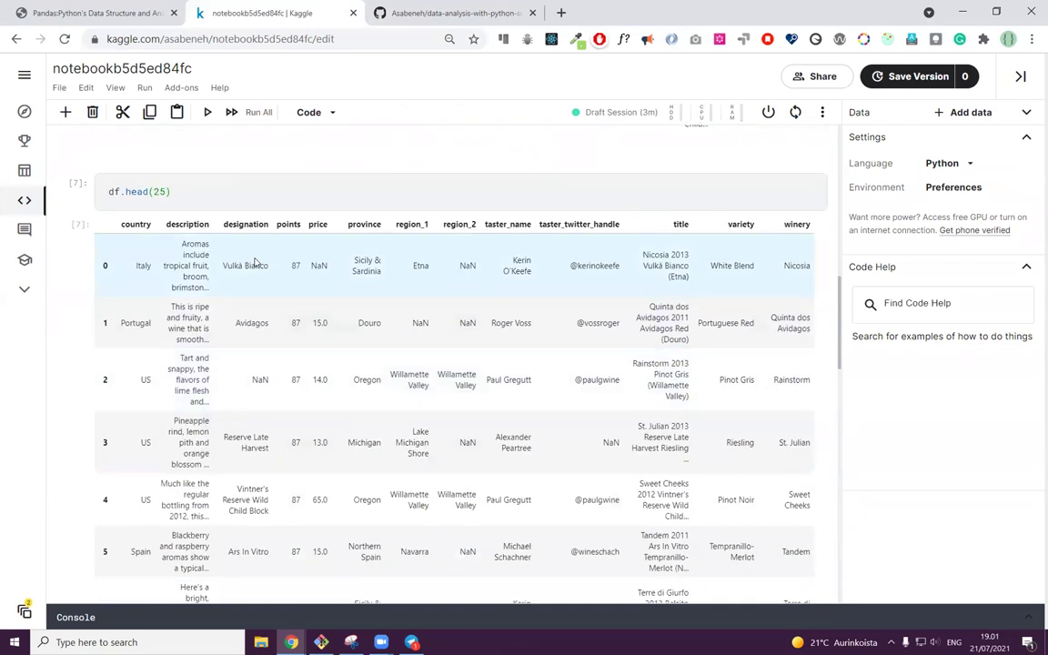
scroll(241, 400, "down", 10)
scroll(261, 474, "up", 1)
scroll(261, 475, "up", 12)
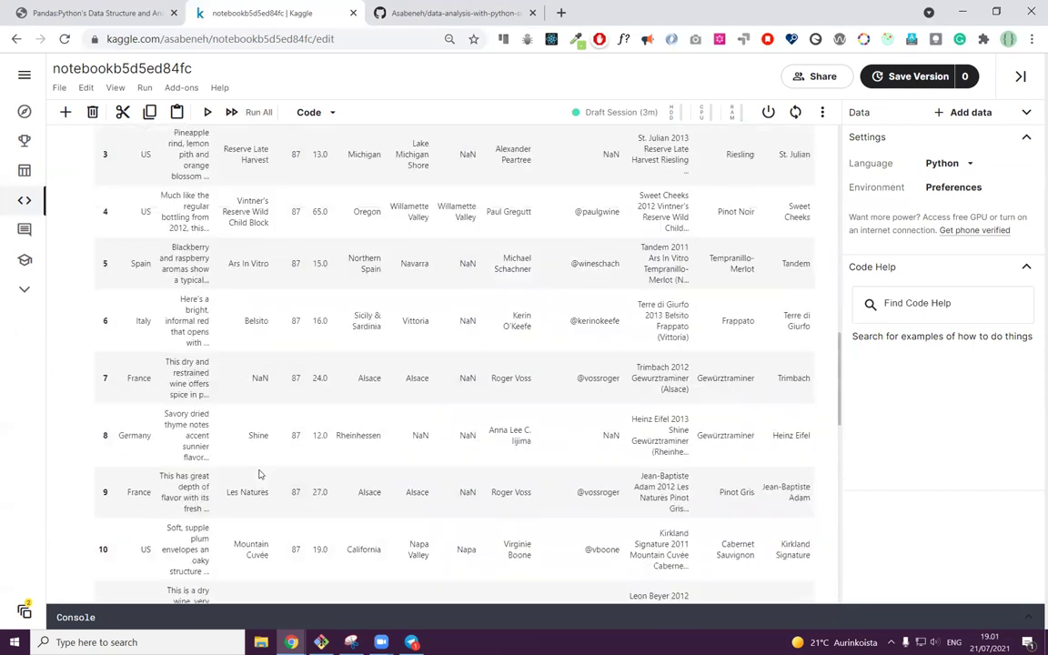
scroll(259, 474, "up", 3)
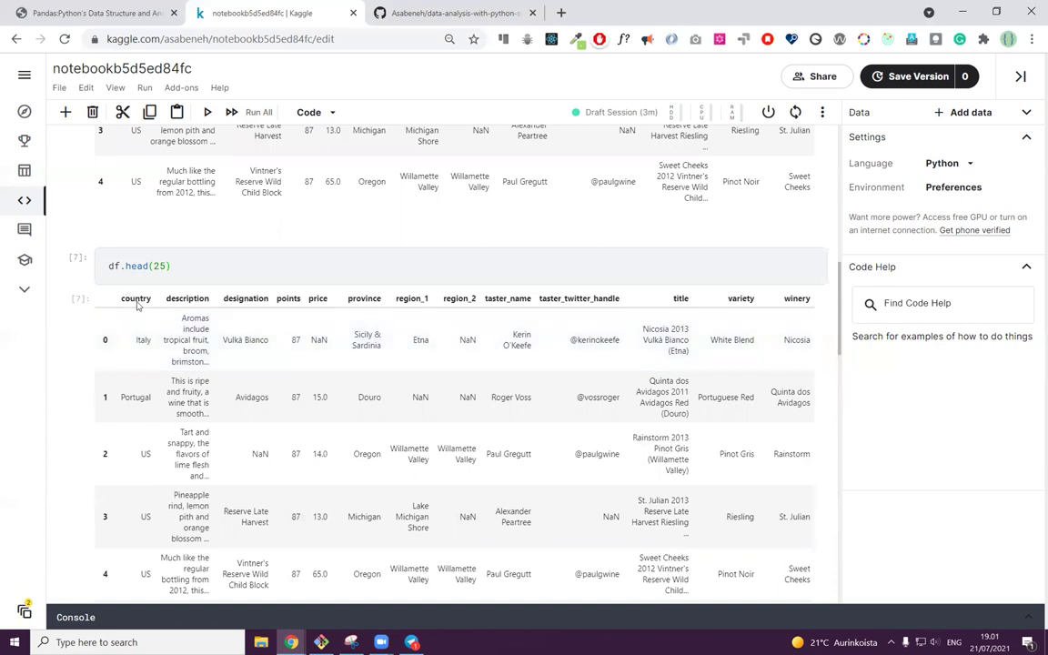
scroll(153, 373, "down", 4)
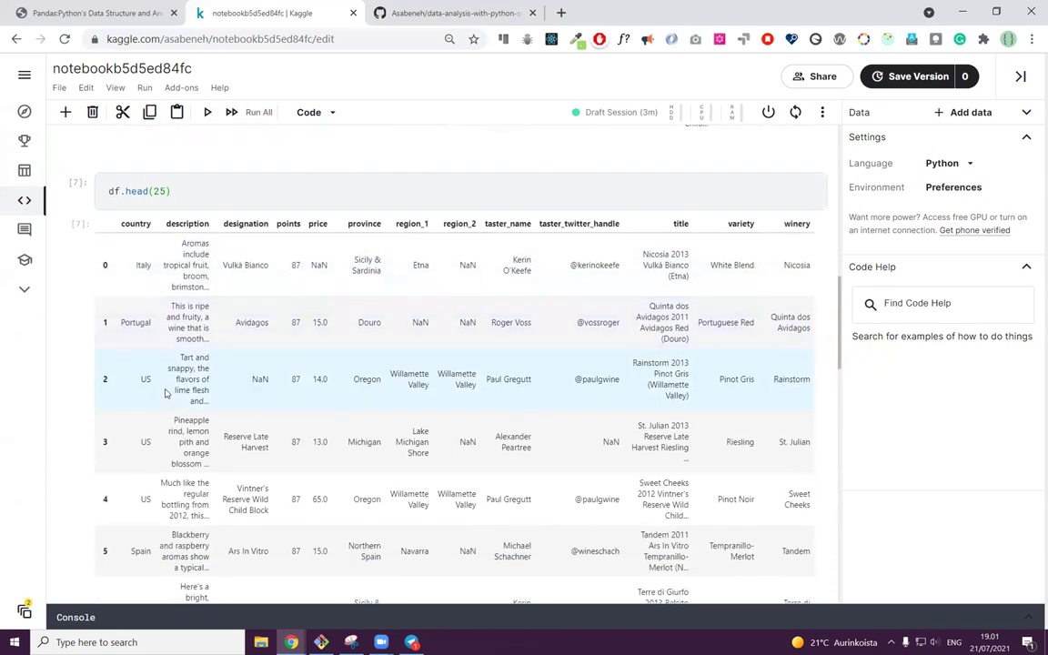
scroll(173, 314, "down", 3)
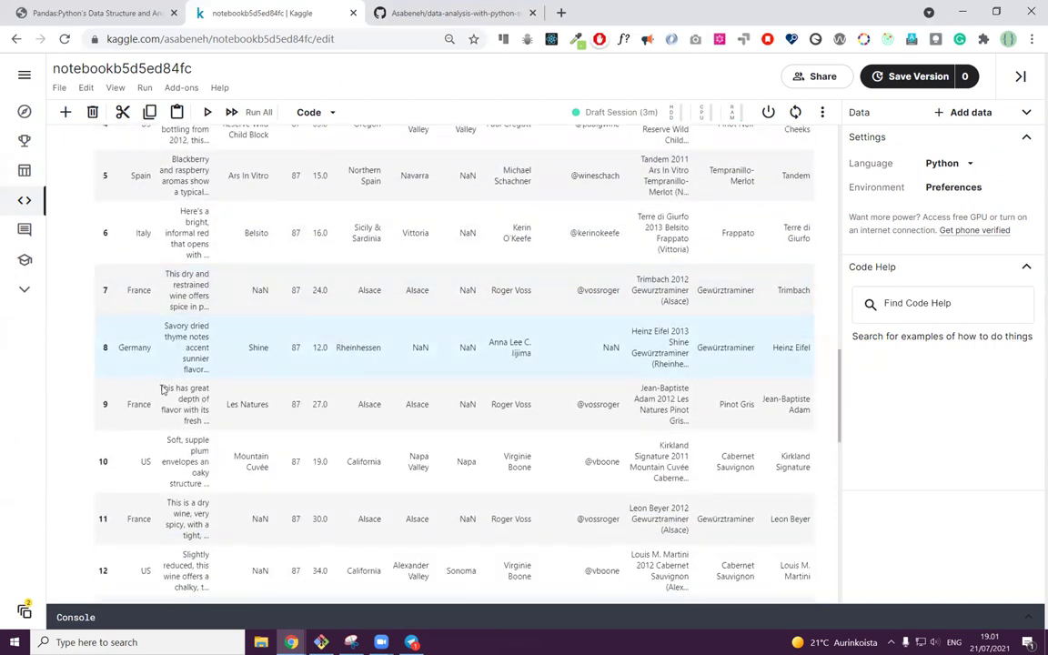
scroll(162, 389, "down", 1)
scroll(165, 382, "down", 1)
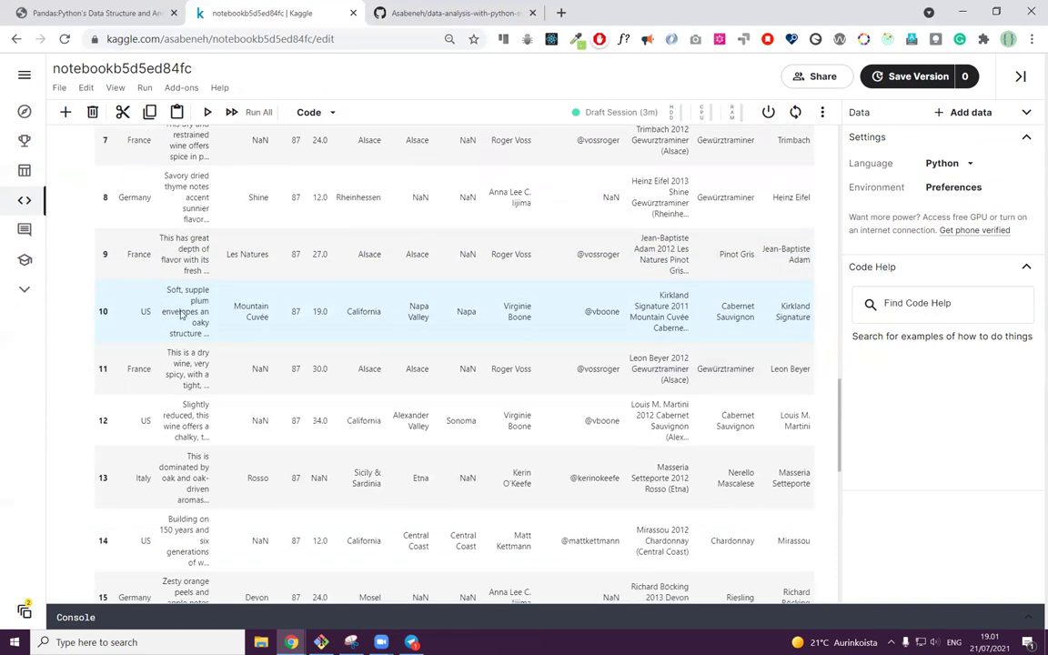
scroll(181, 313, "down", 4)
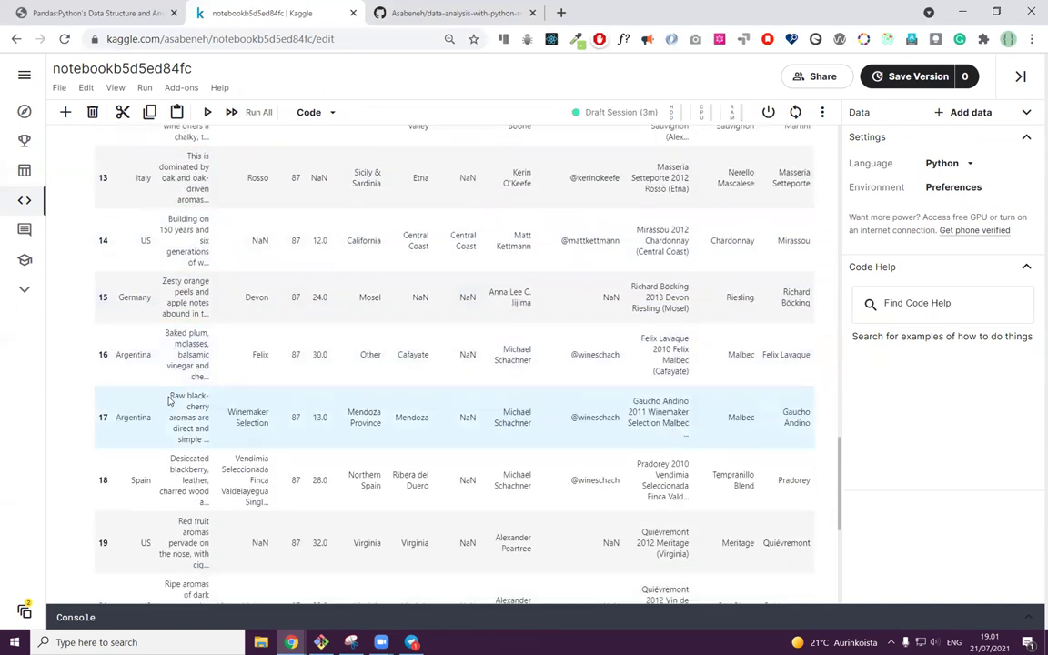
scroll(172, 409, "down", 5)
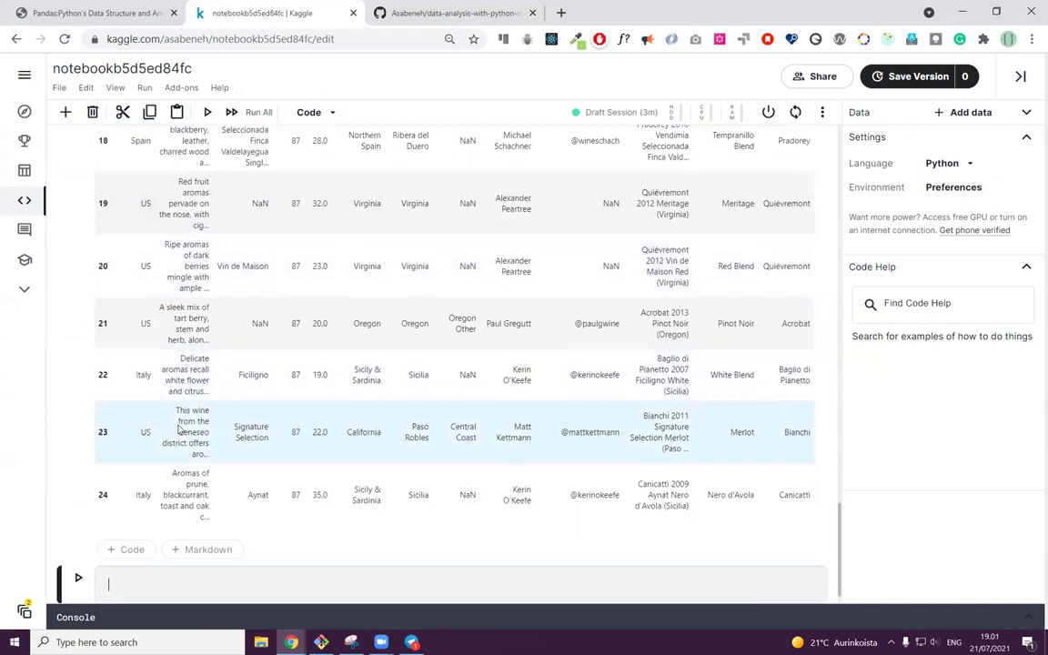
scroll(182, 436, "up", 20)
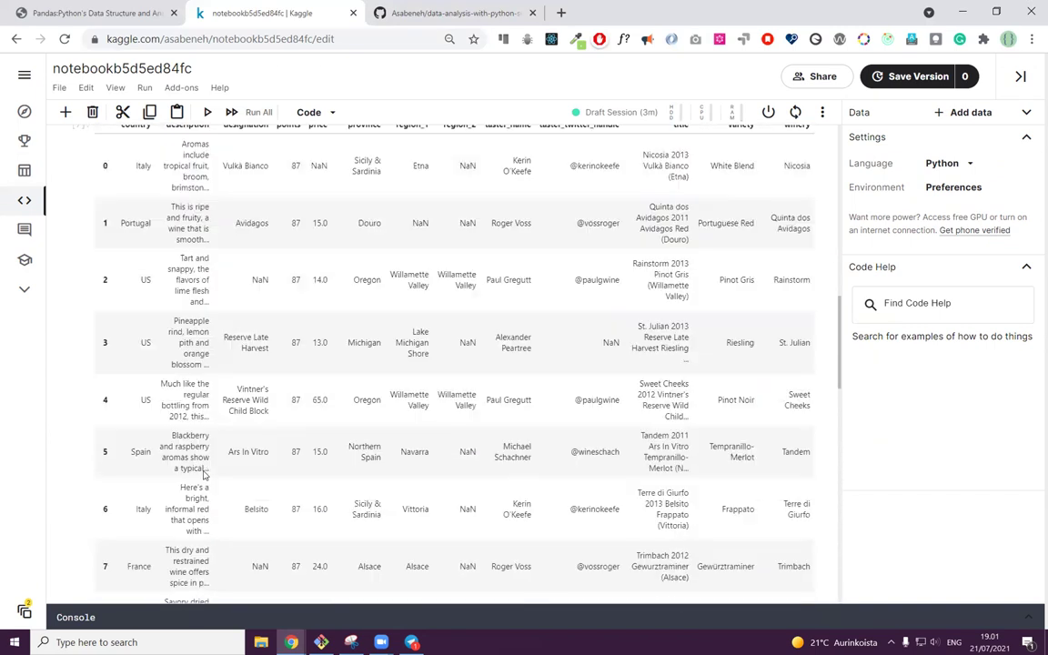
scroll(203, 474, "up", 2)
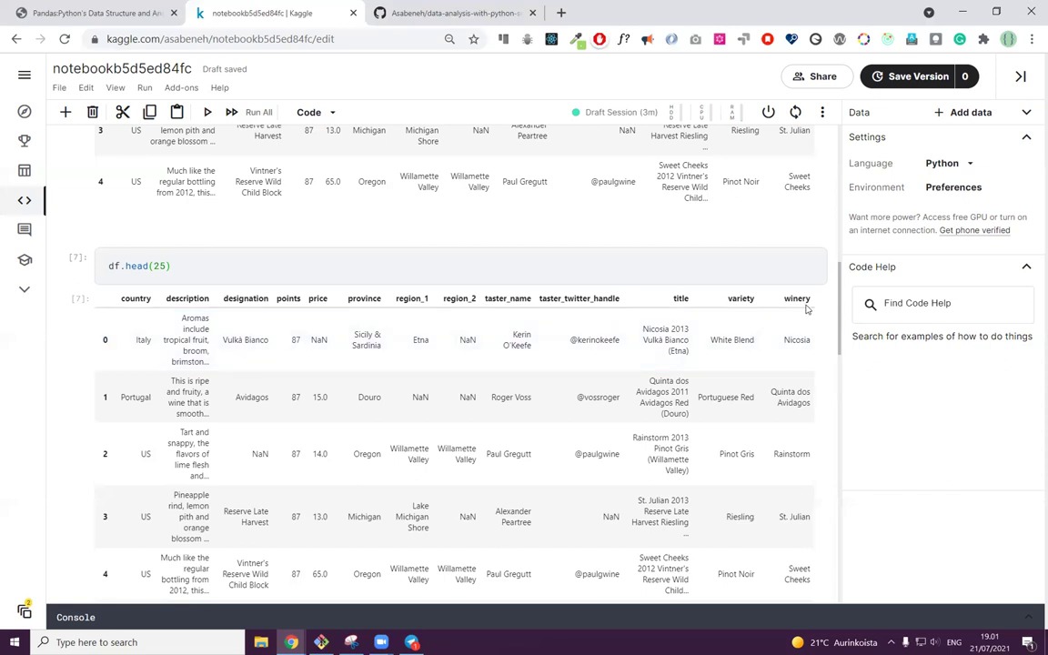
Step: Run df.columns in the empty cell below the 25-row table to list the column names
scroll(636, 382, "down", 13)
left_click(209, 551)
type("df.colum")
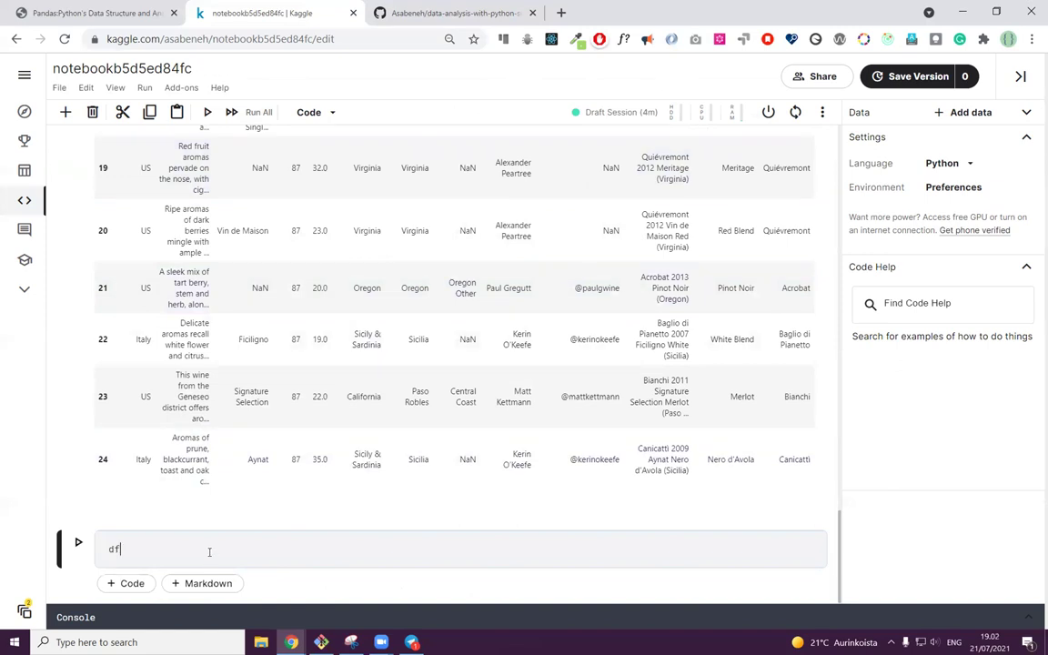
type("ns")
key("shift+Return")
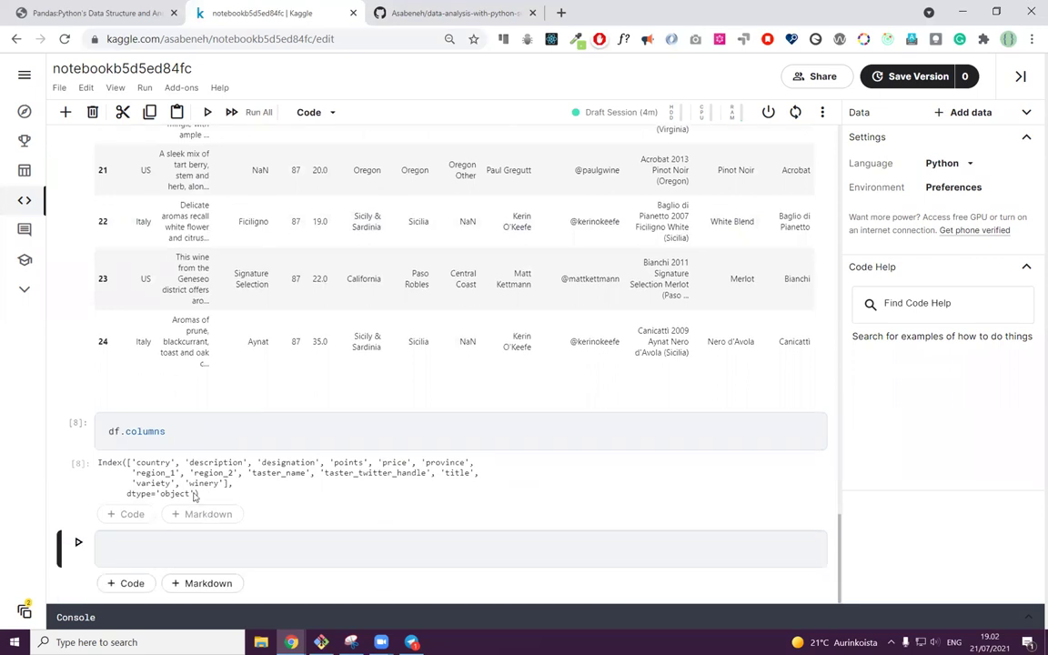
Step: Replace df.columns with df['columns'] in the same cell and try running it
left_click_drag(200, 494, 128, 392)
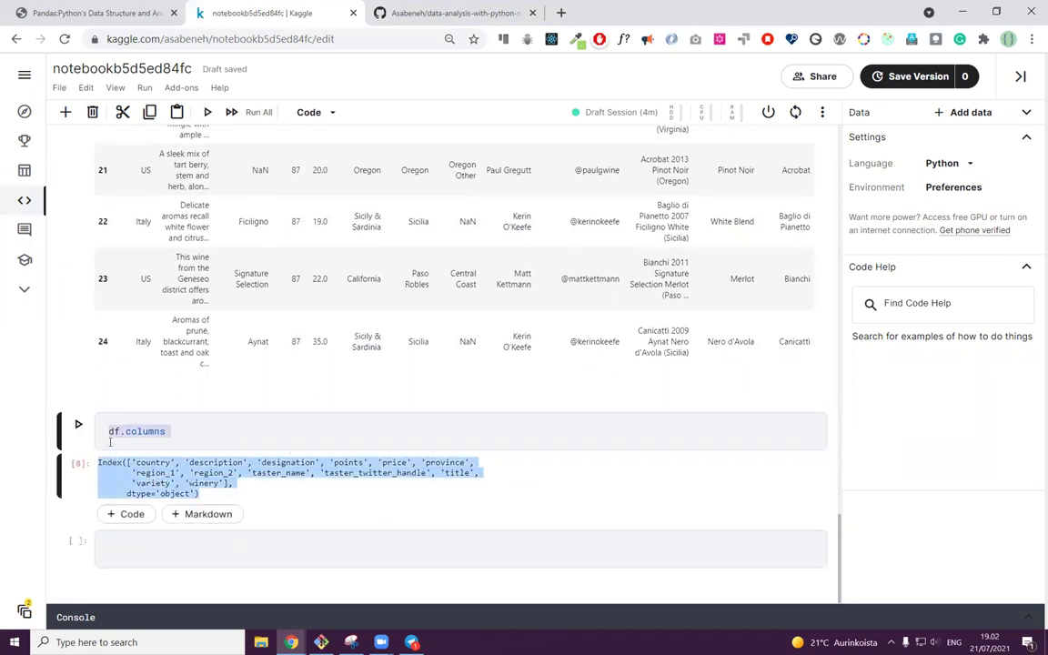
left_click(184, 444)
key("BackSpace")
key("BackSpace")
key("BackSpace")
key("BackSpace")
key("BackSpace")
key("BackSpace")
key("BackSpace")
key("BackSpace")
key("BackSpace")
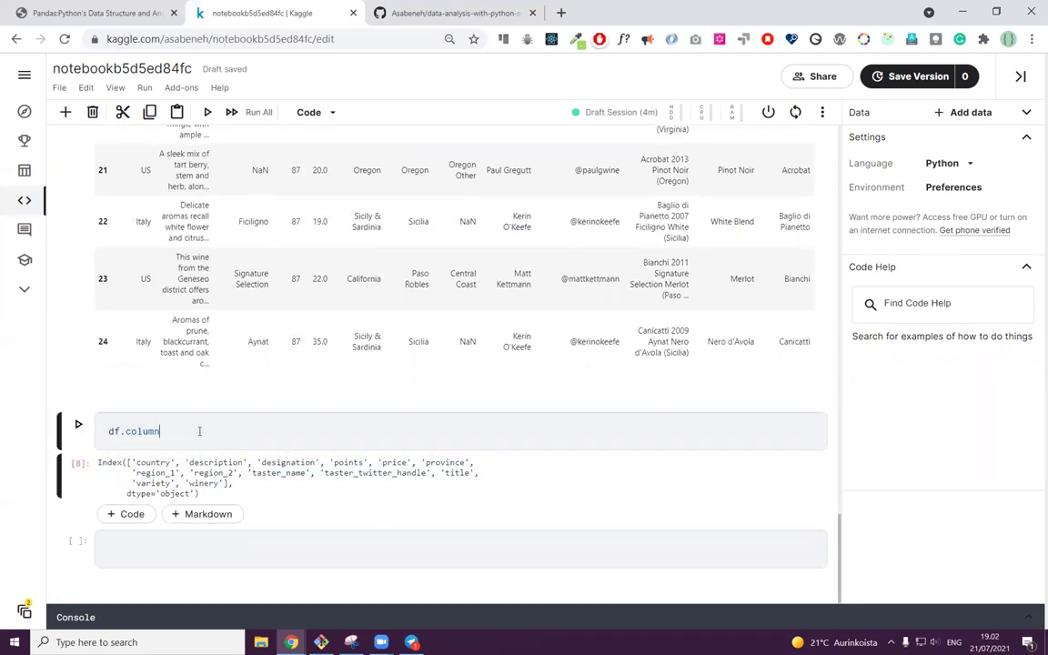
type("f['columns")
key("shift+Return")
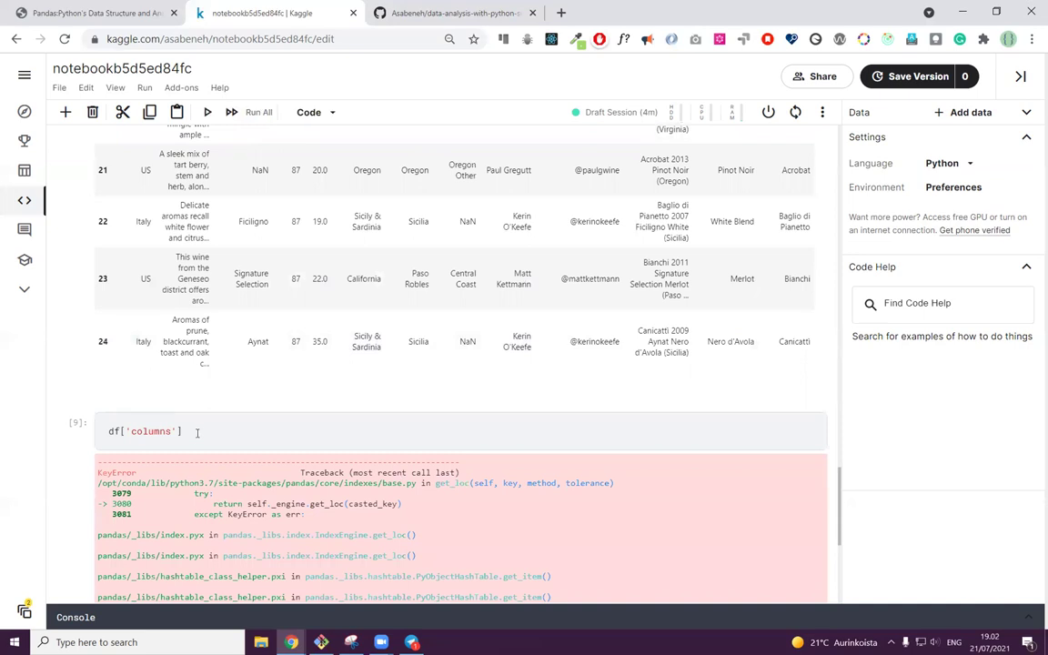
Step: Clear the last executed cell, enter df['columns'] again, rerun it and review the traceback
left_click(103, 431)
key("ctrl+a")
key("BackSpace")
type("df['columns")
key("shift+Return")
scroll(270, 424, "down", 3)
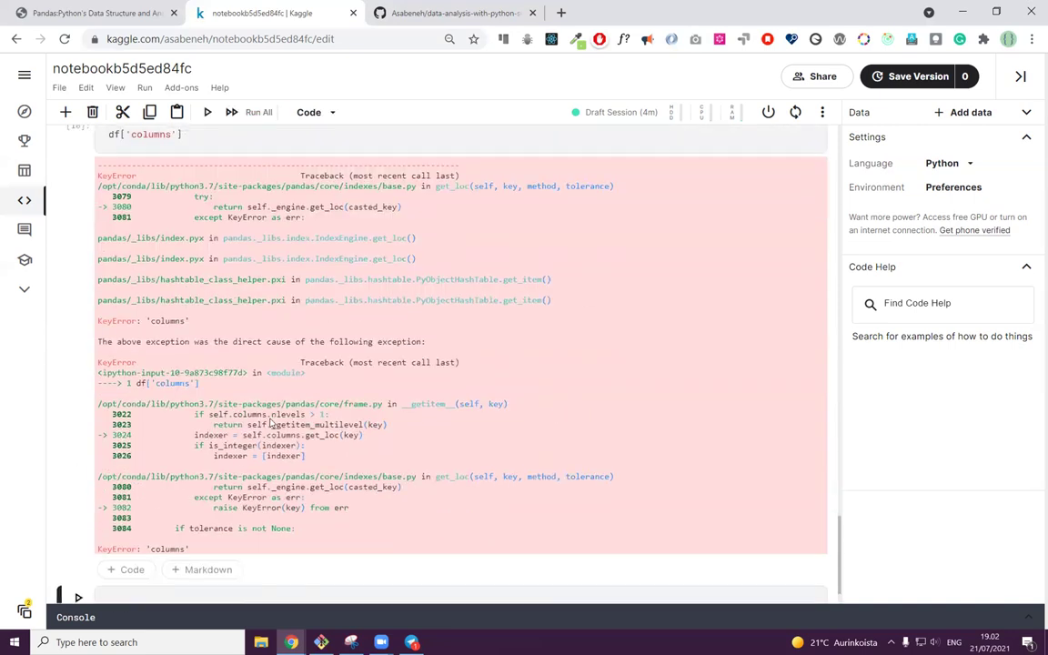
scroll(209, 365, "up", 2)
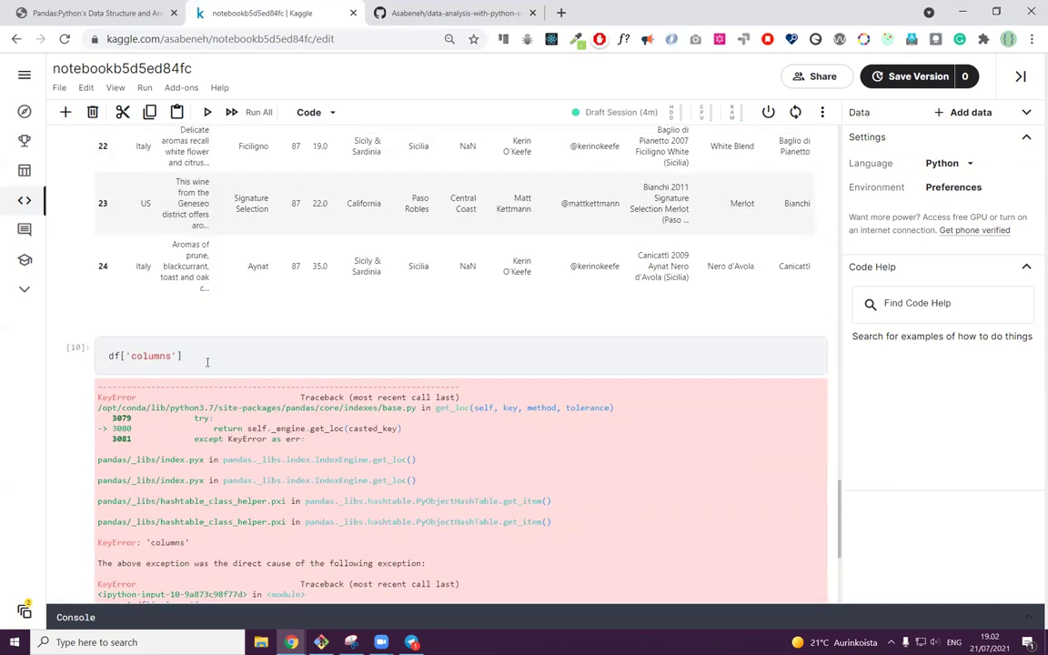
Step: Replace df['columns'] with df.columns in the failing cell and rerun it to list the column names
left_click(201, 364)
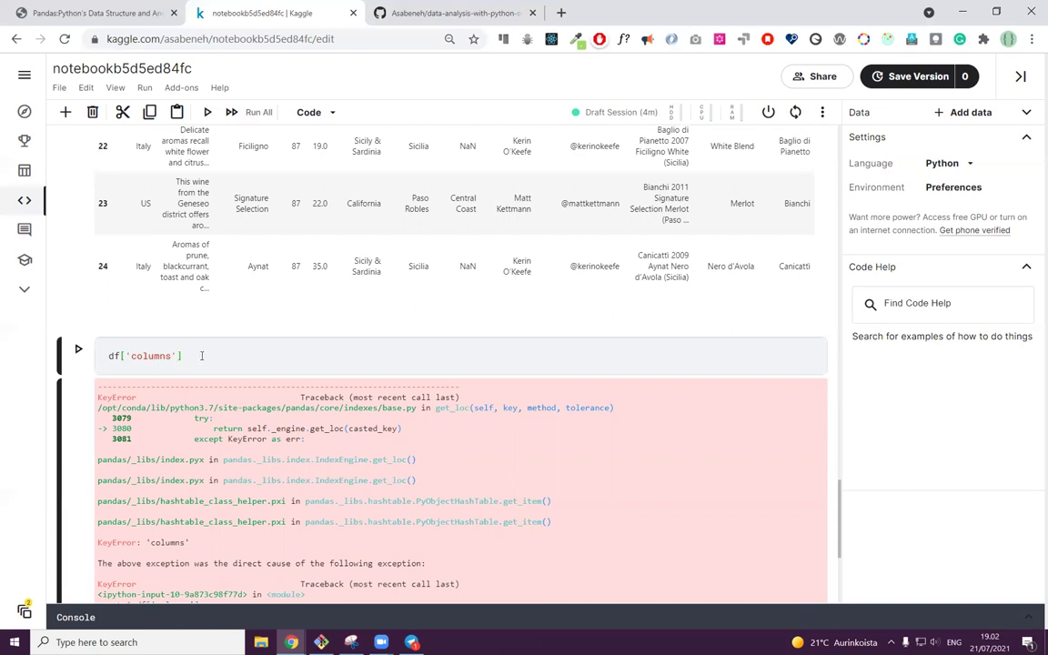
left_click_drag(202, 355, 111, 353)
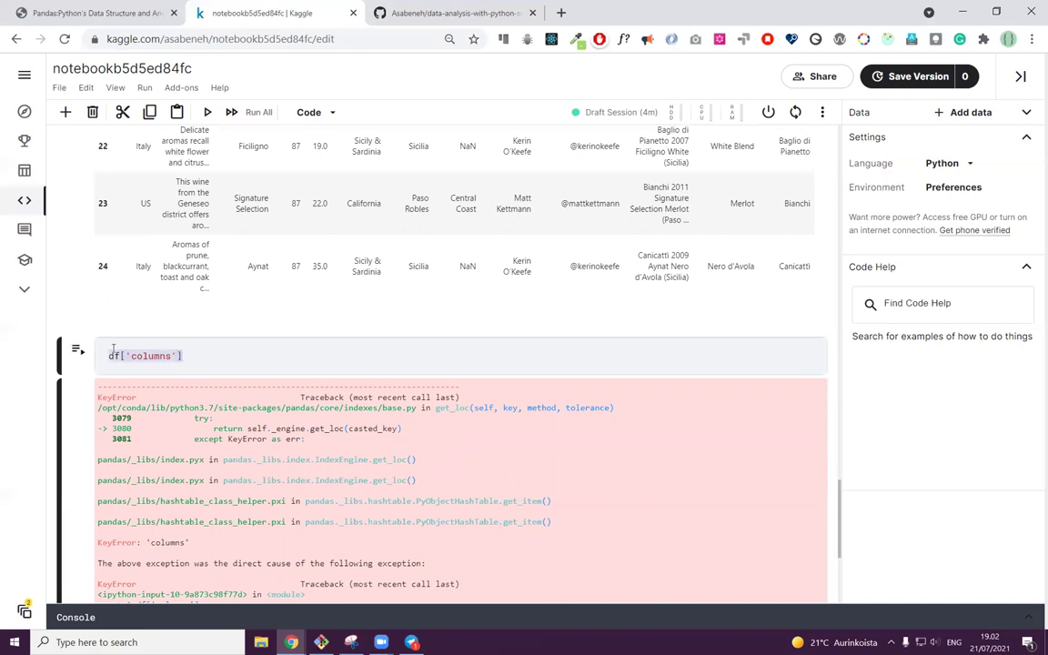
key("BackSpace")
type("df.c")
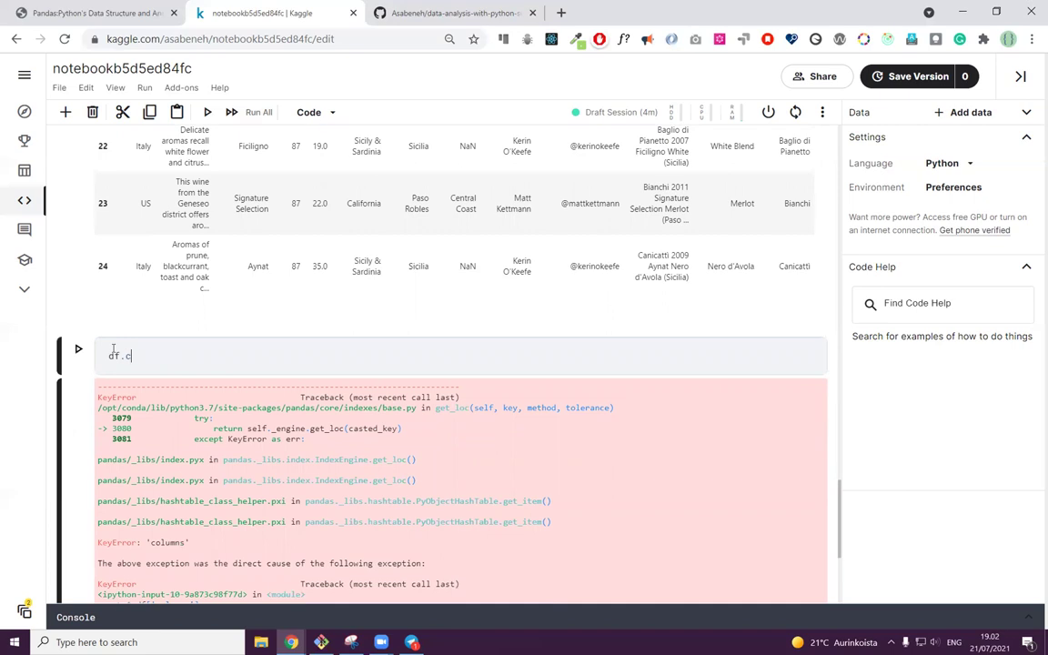
type("olumns")
key("shift+Return")
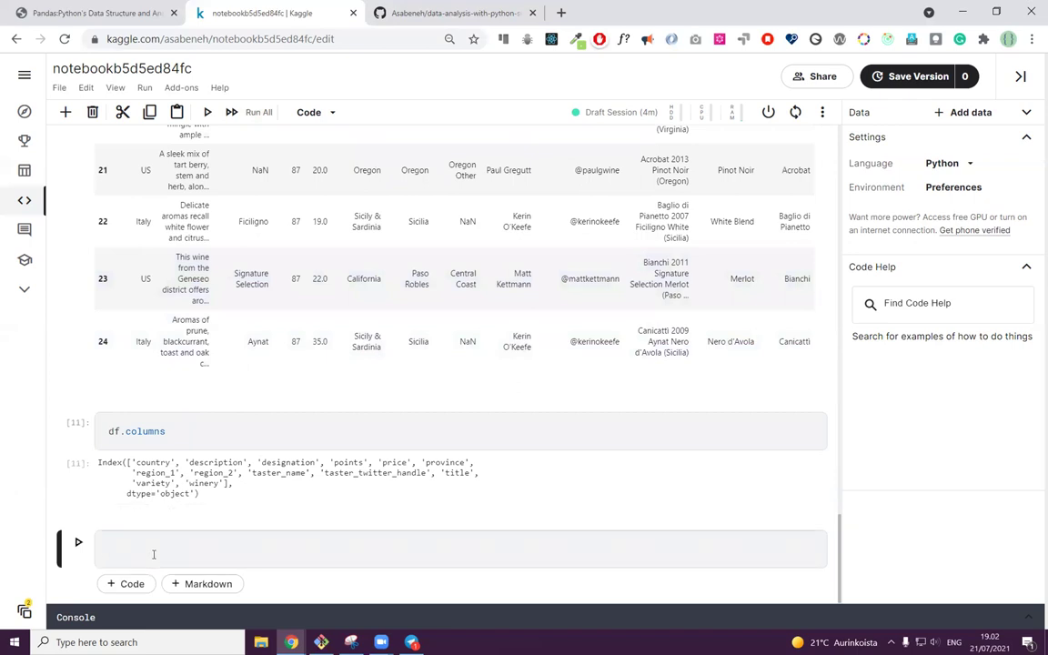
Step: Run df.shape and df.info() in two successive new cells and check the entry count in the info output
type("df.shape")
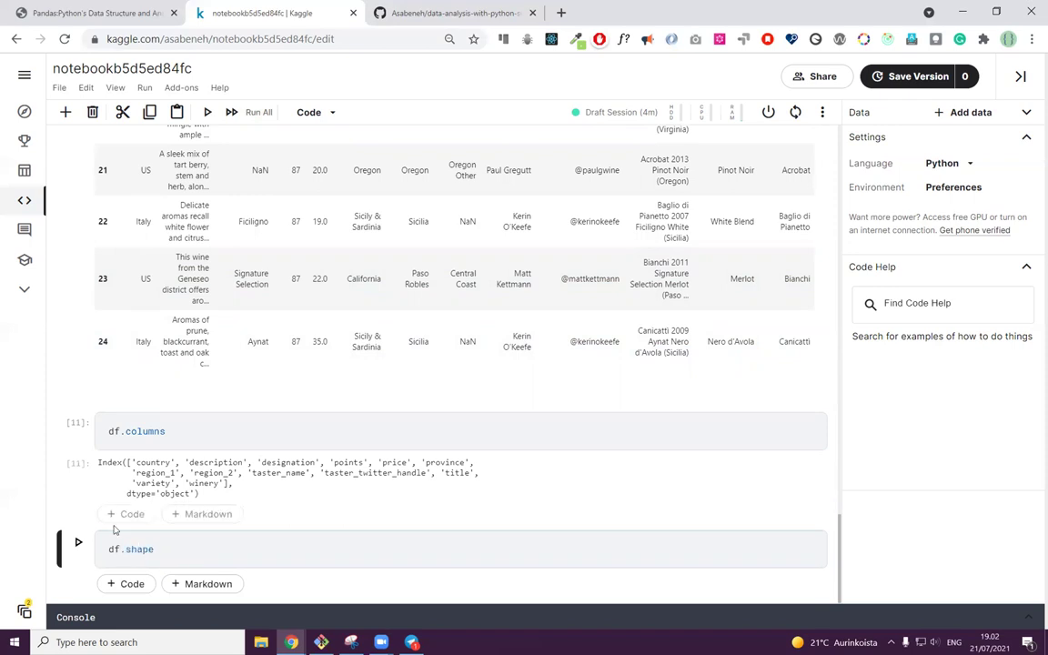
key("shift+Return")
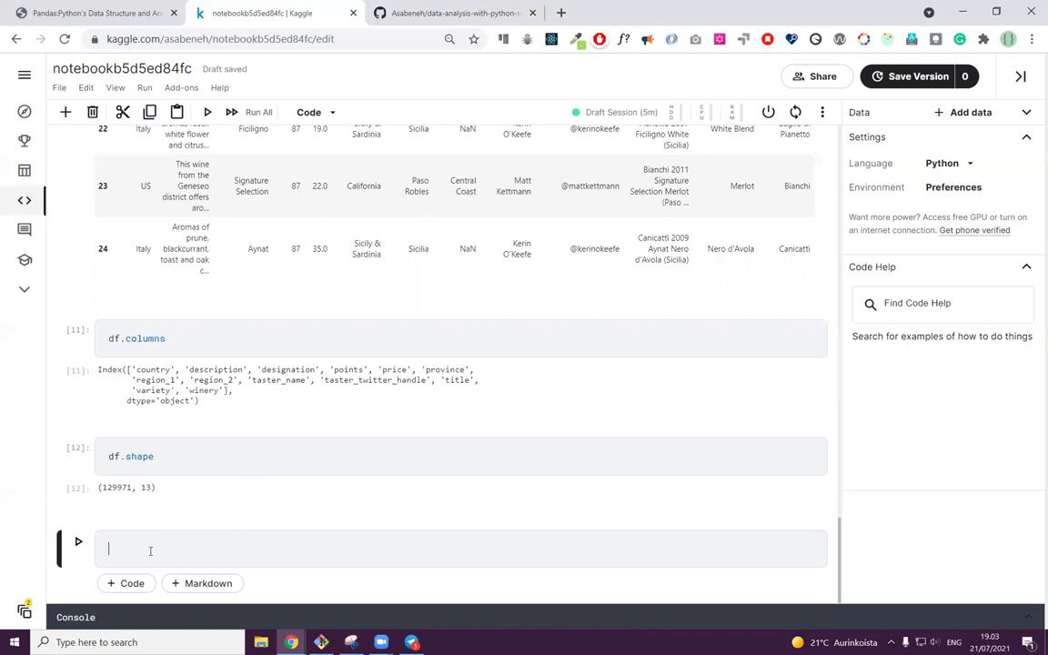
type("df.info(")
key("Return")
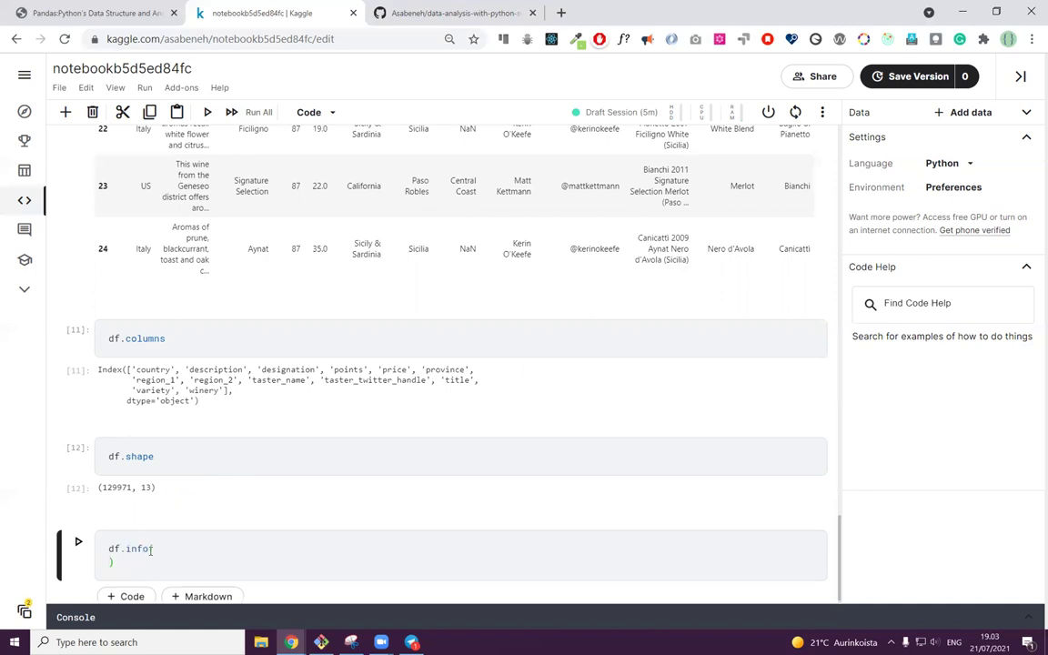
key("BackSpace")
key("shift+Return")
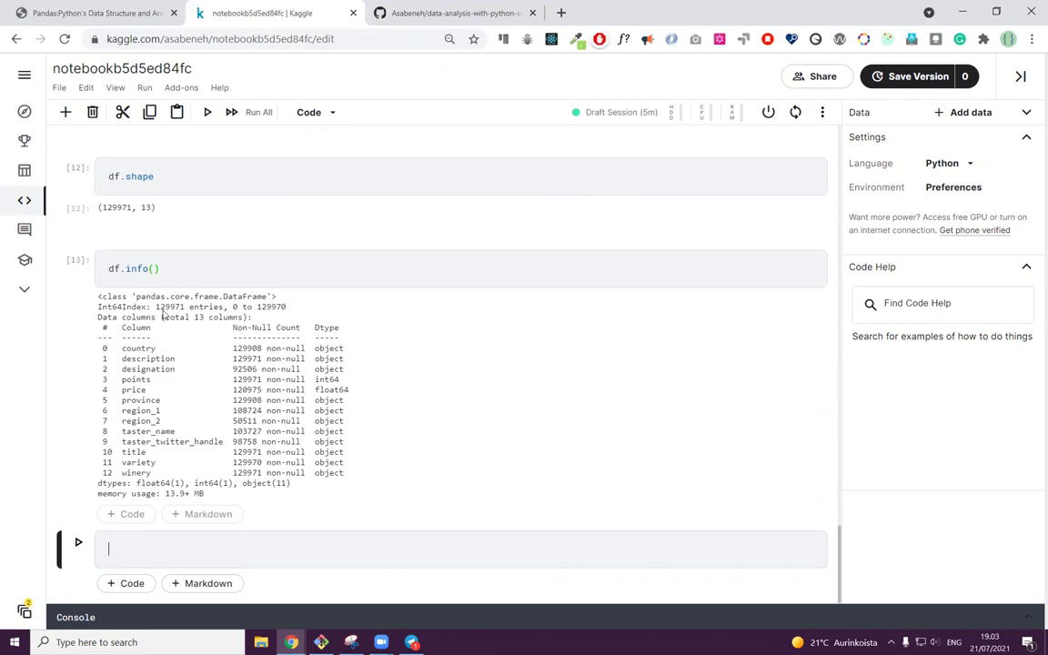
left_click_drag(156, 307, 186, 311)
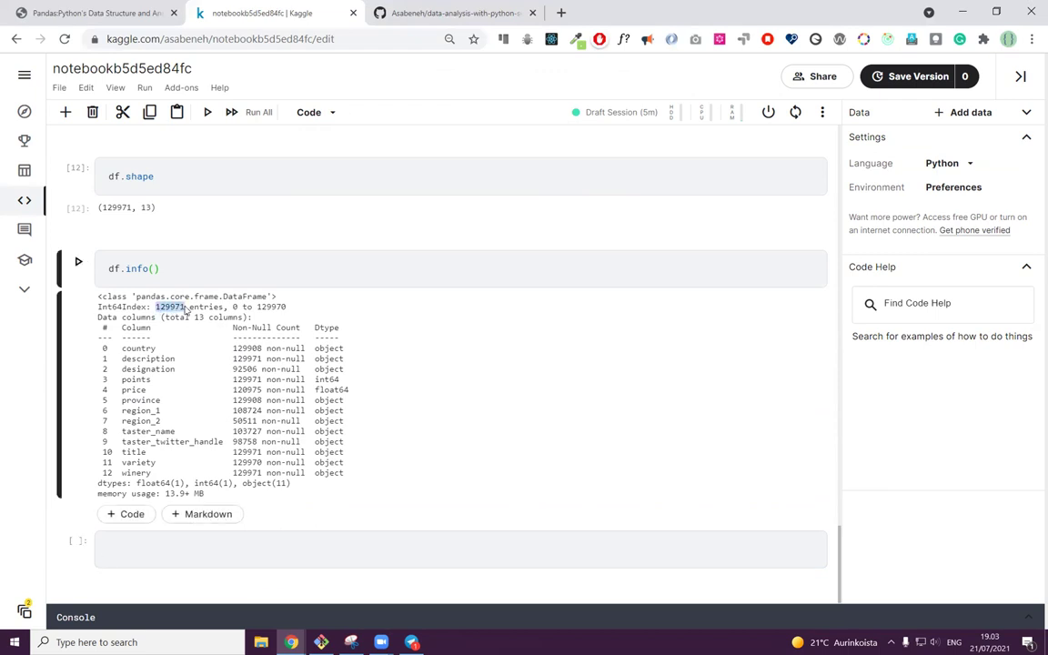
left_click(235, 316)
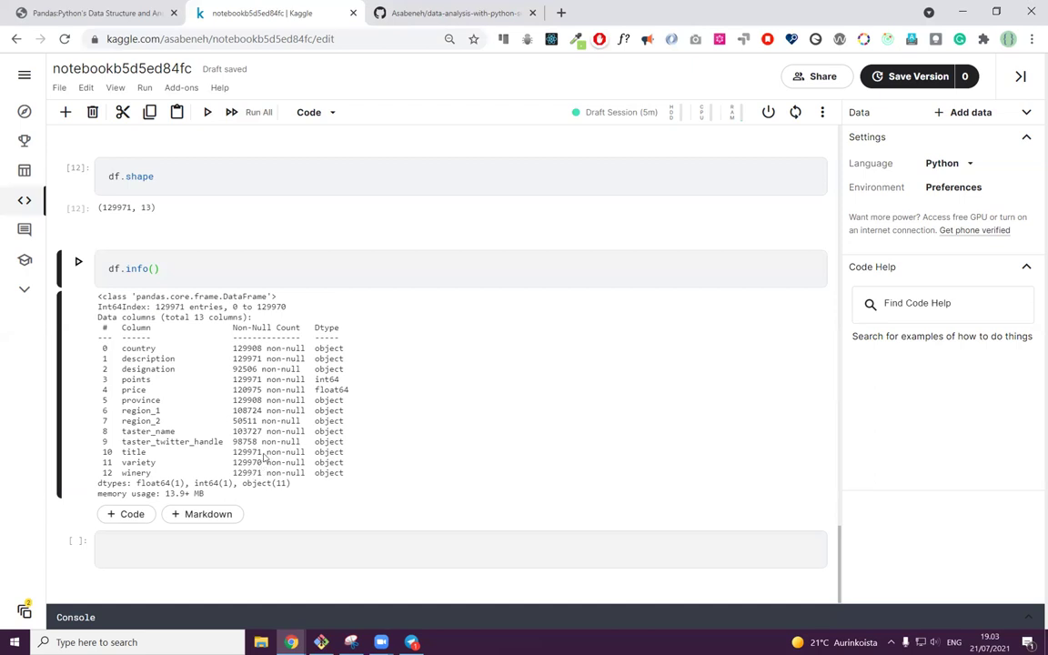
Step: Run df.isna() in the empty cell below the info output to flag missing values
left_click(195, 553)
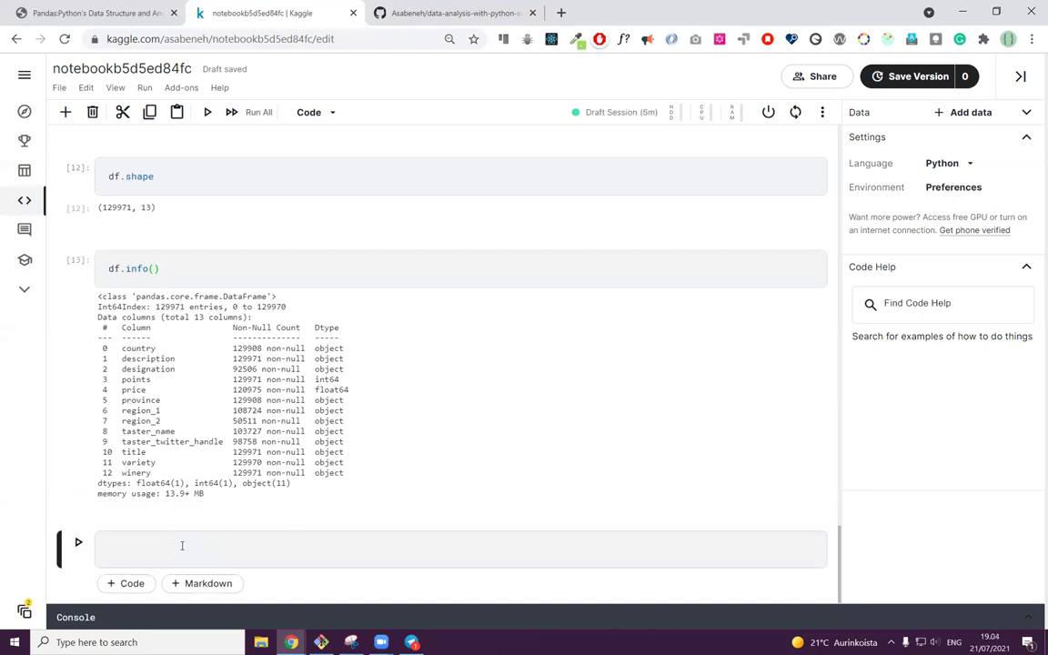
type("df.isn")
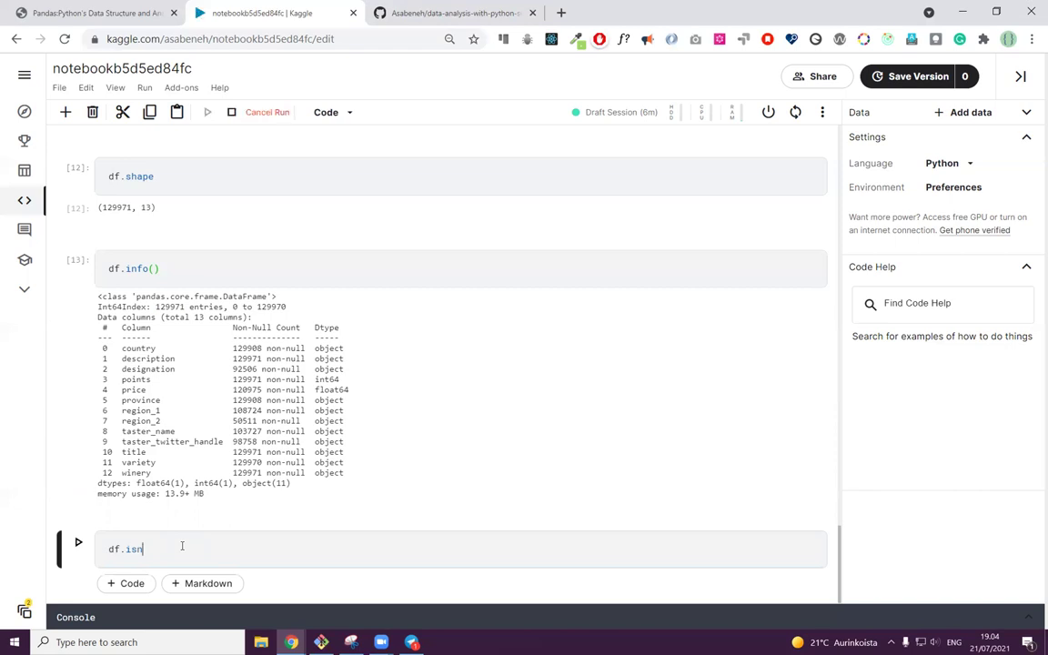
type("aa")
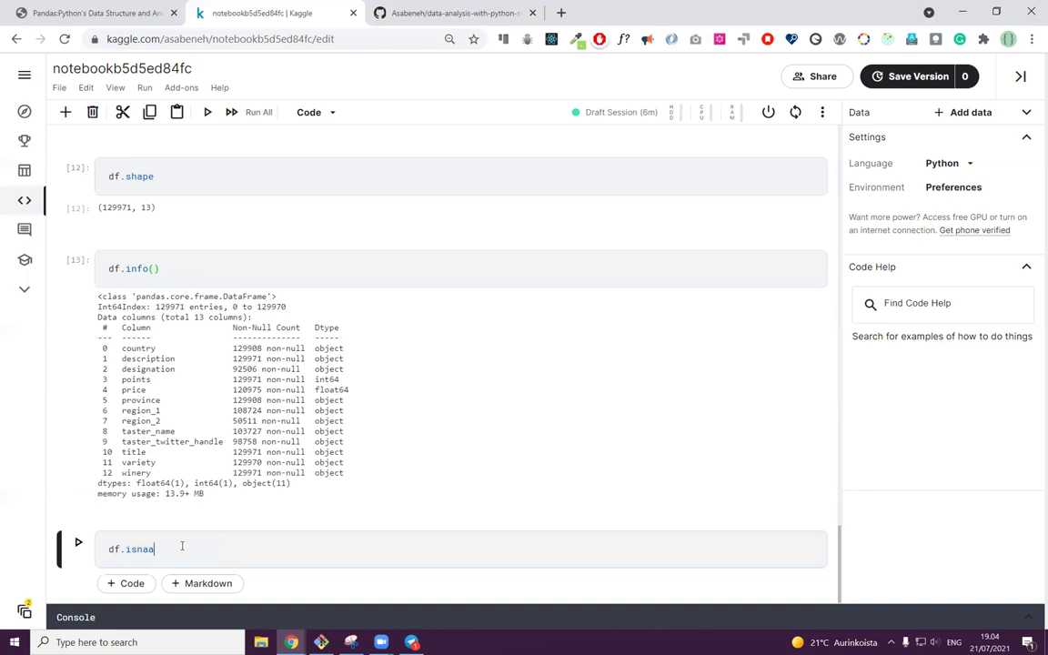
key("BackSpace")
type("()")
key("shift+Return")
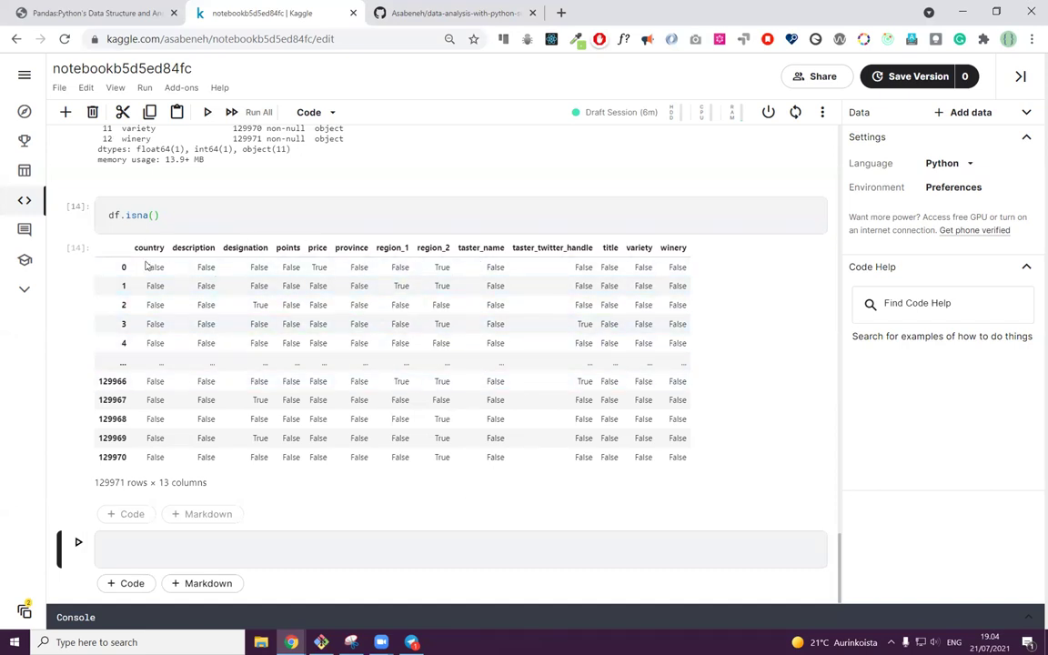
Step: Run df.isna().sum() in the empty cell below to count the missing values per column
left_click(189, 214)
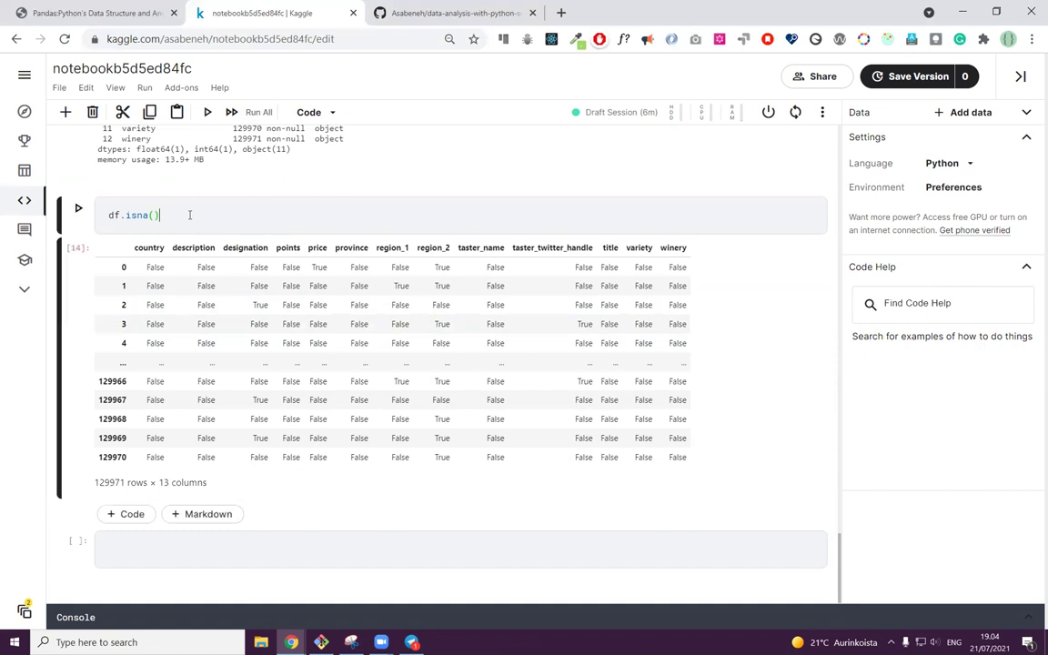
left_click(160, 560)
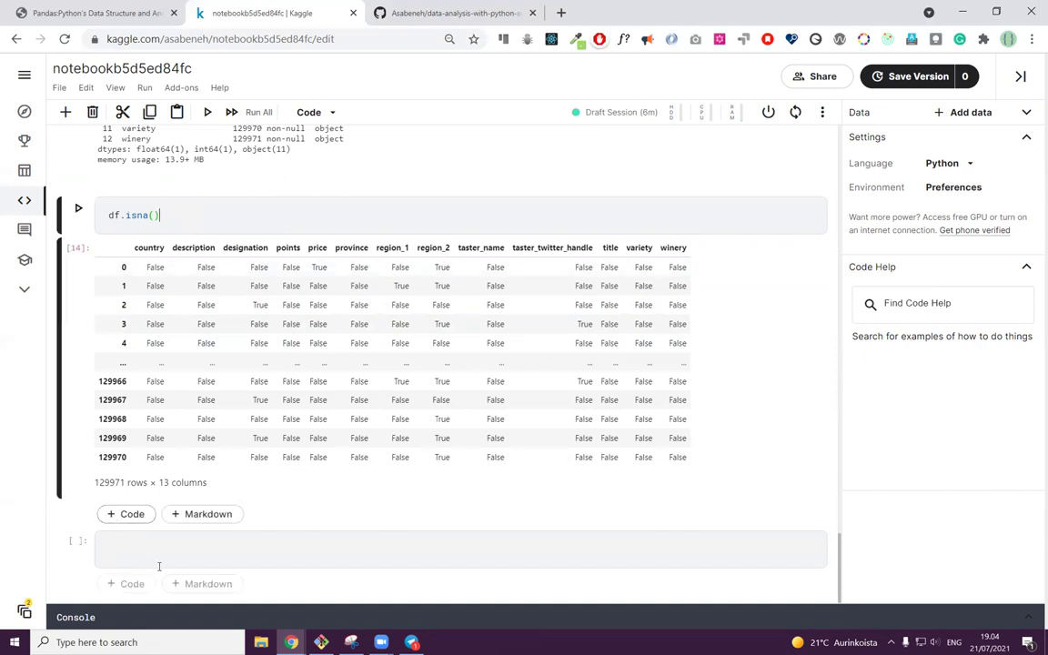
type("df.isnal(")
type(".sum(")
key("shift+Return")
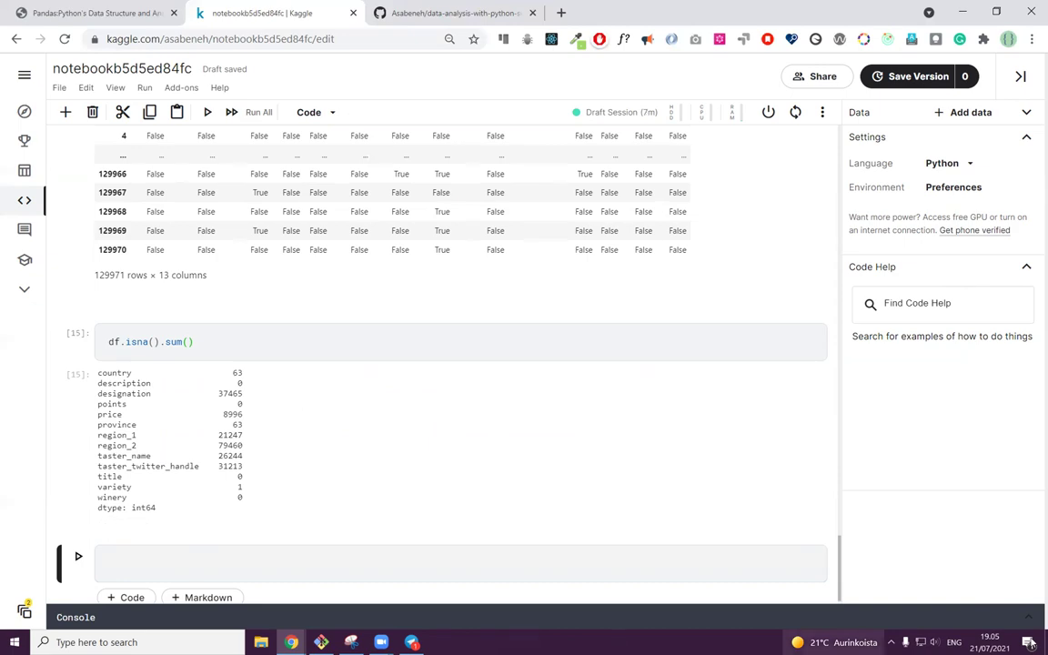
Step: Review the notebook back to its start, including the import and read_csv cells and the df.head(25) table
scroll(425, 232, "up", 3)
scroll(426, 232, "up", 20)
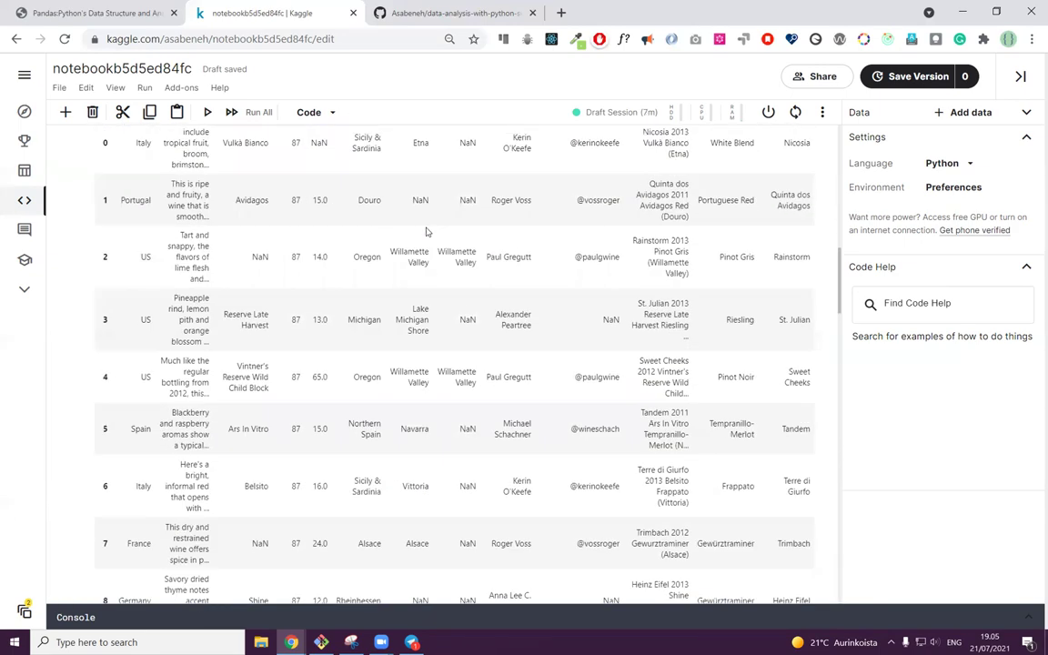
scroll(459, 237, "up", 1)
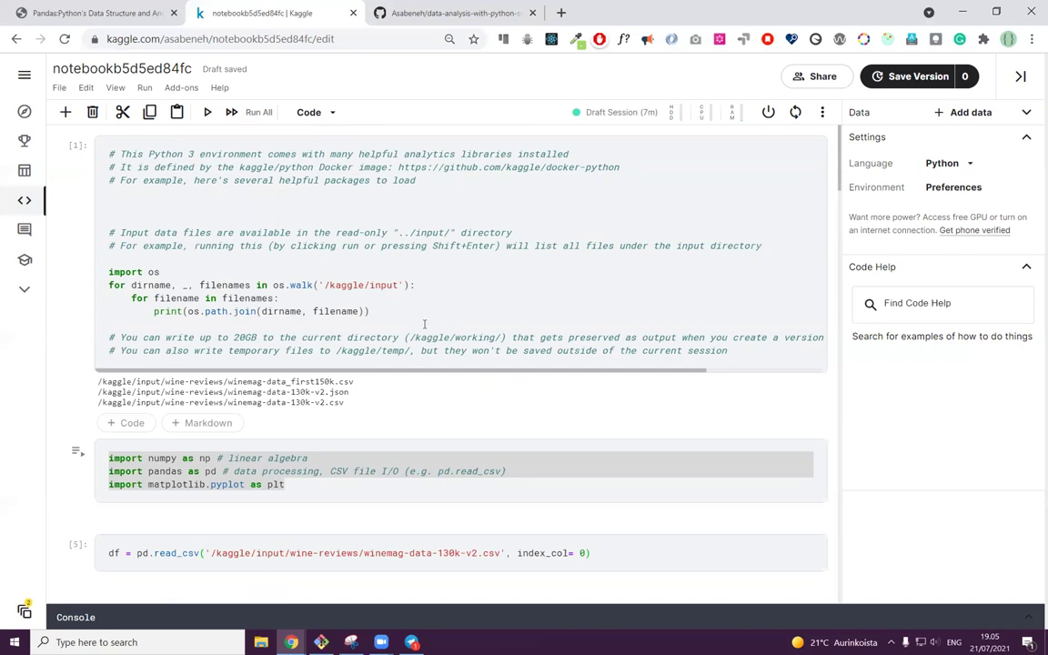
scroll(423, 324, "down", 20)
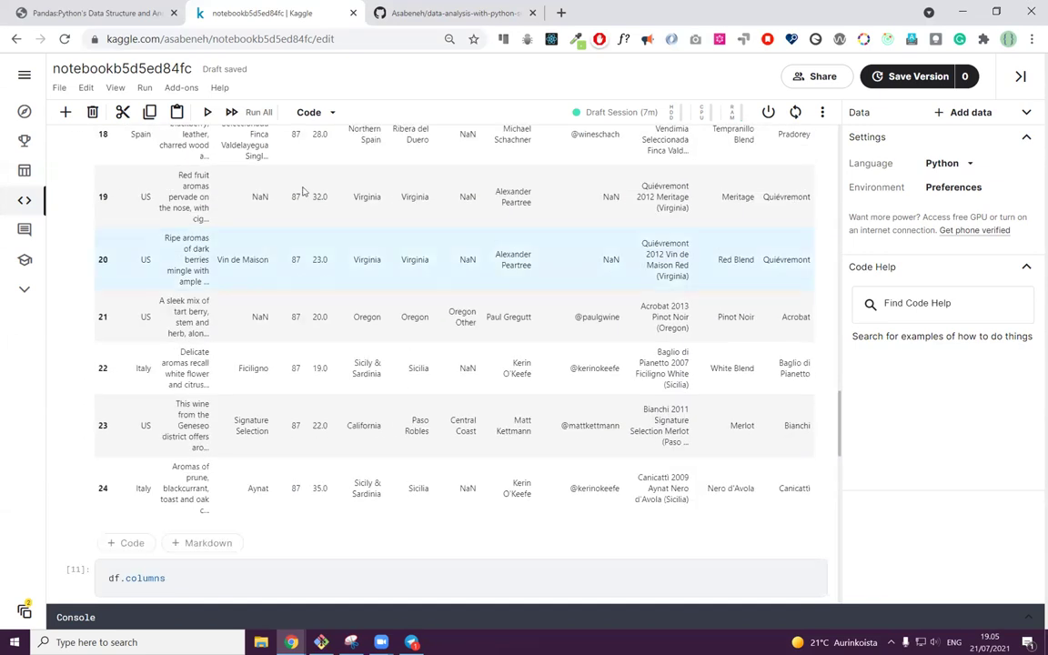
scroll(456, 382, "up", 6)
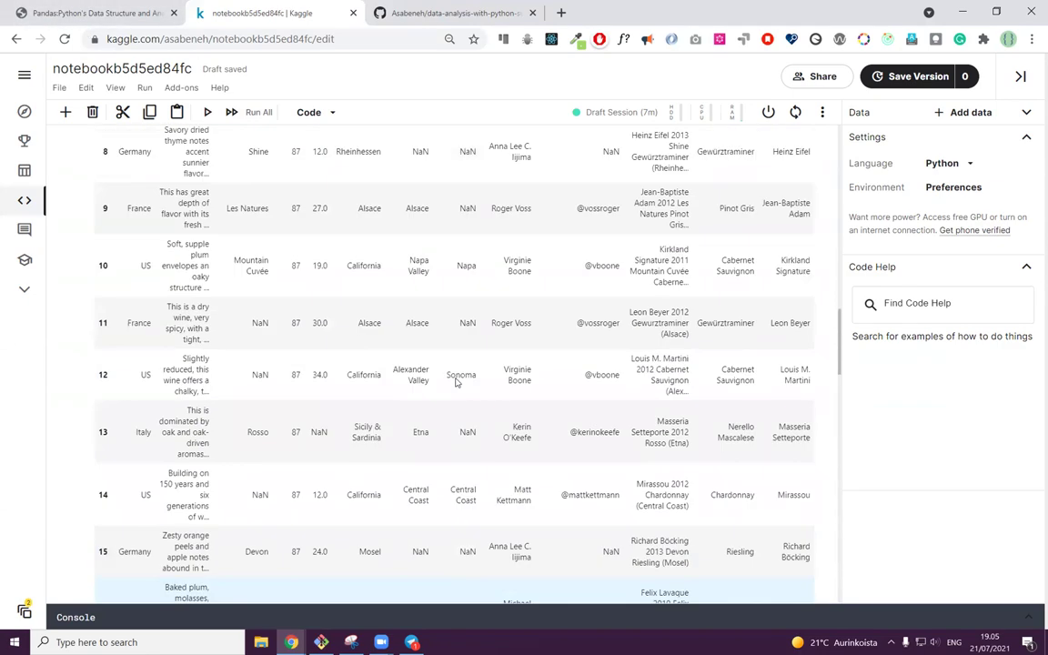
scroll(456, 382, "up", 8)
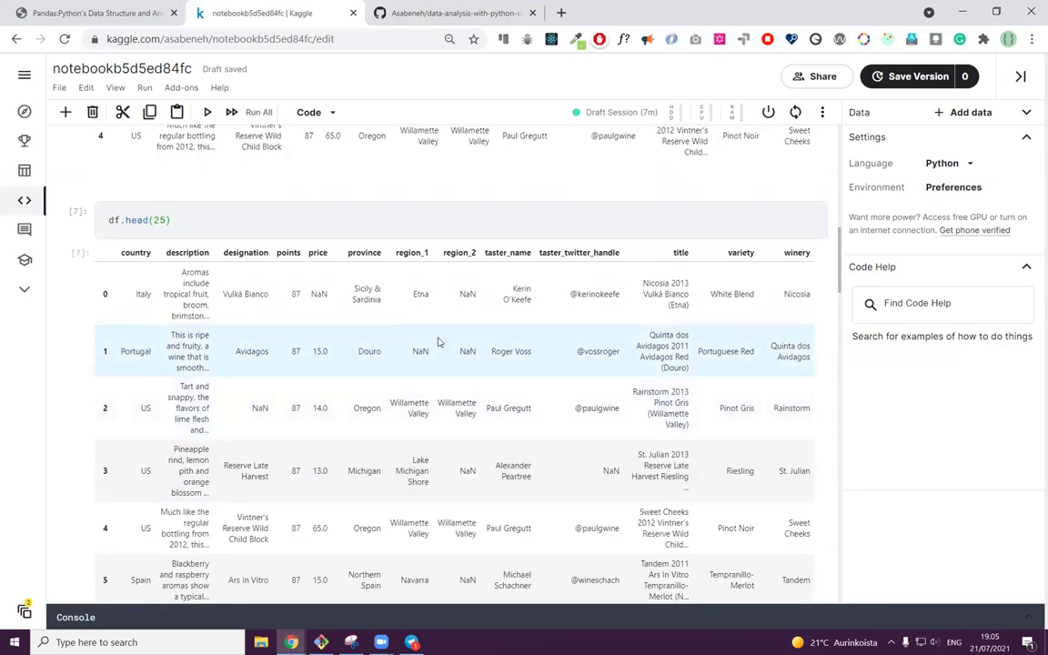
scroll(428, 345, "up", 10)
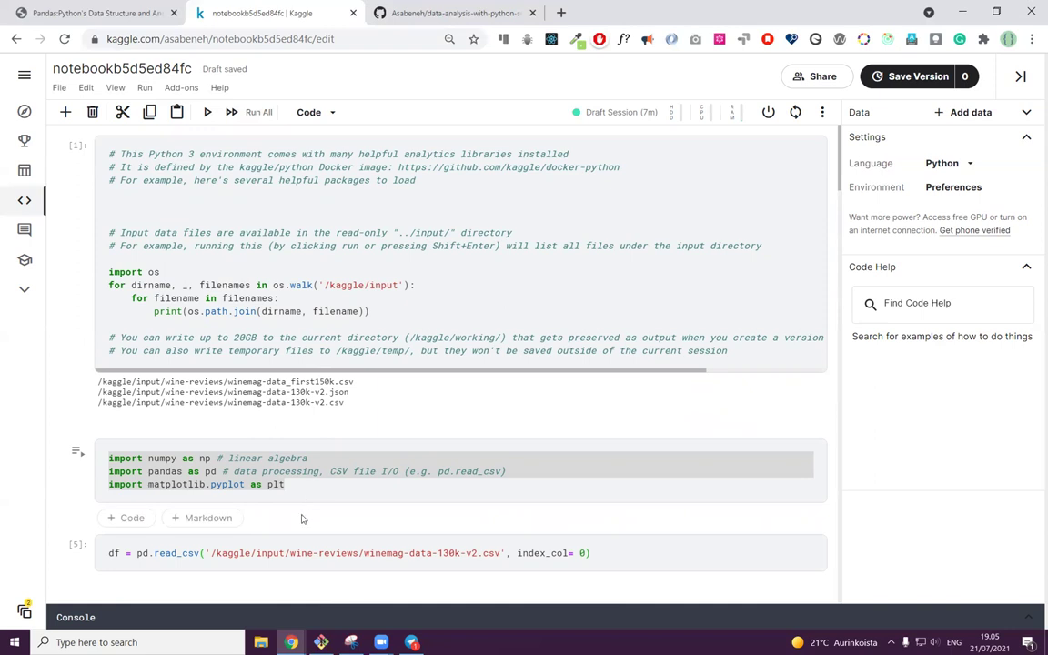
Step: Open Anaconda Navigator on the computer and launch Jupyter Notebook from it
left_click(104, 640)
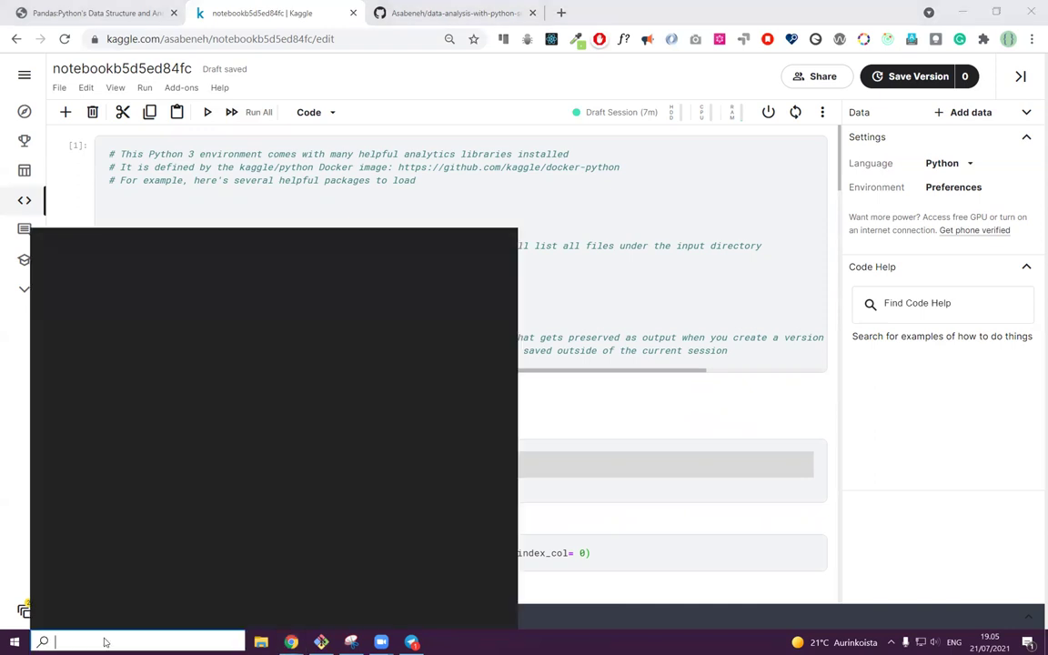
type("ana")
key("Return")
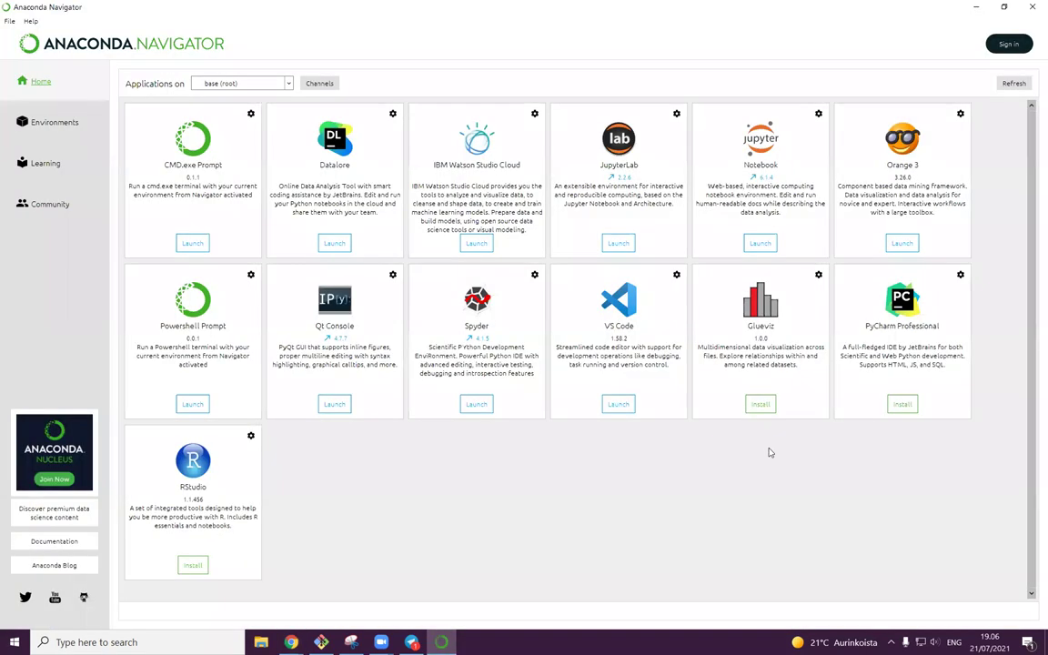
left_click(762, 243)
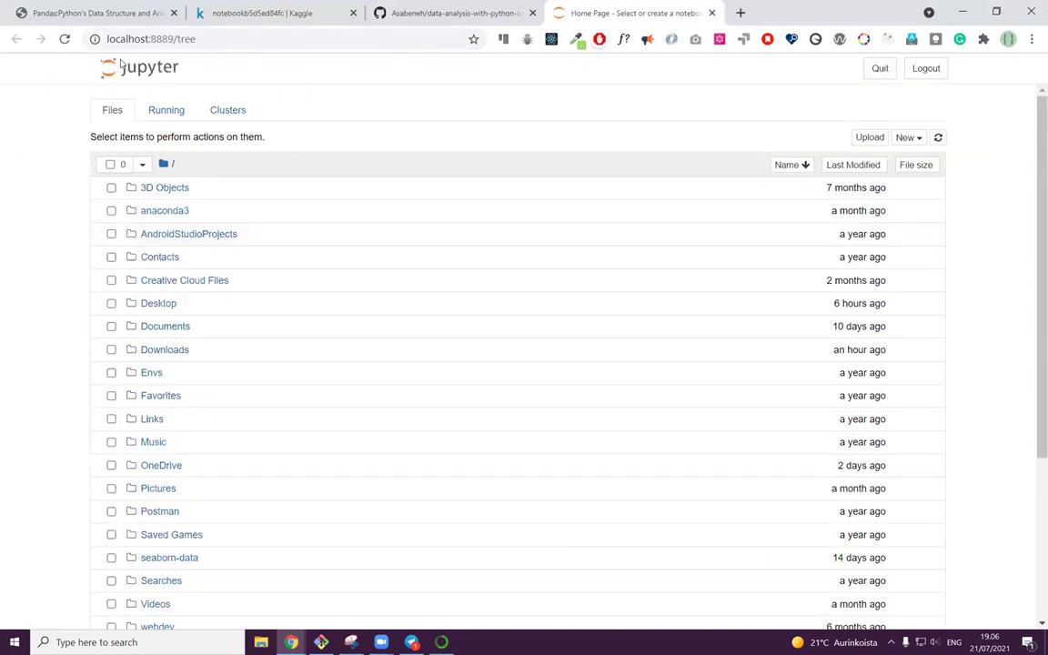
Step: Create a new folder inside Desktop/data_analysis_with_python in the Jupyter file browser
left_click(161, 306)
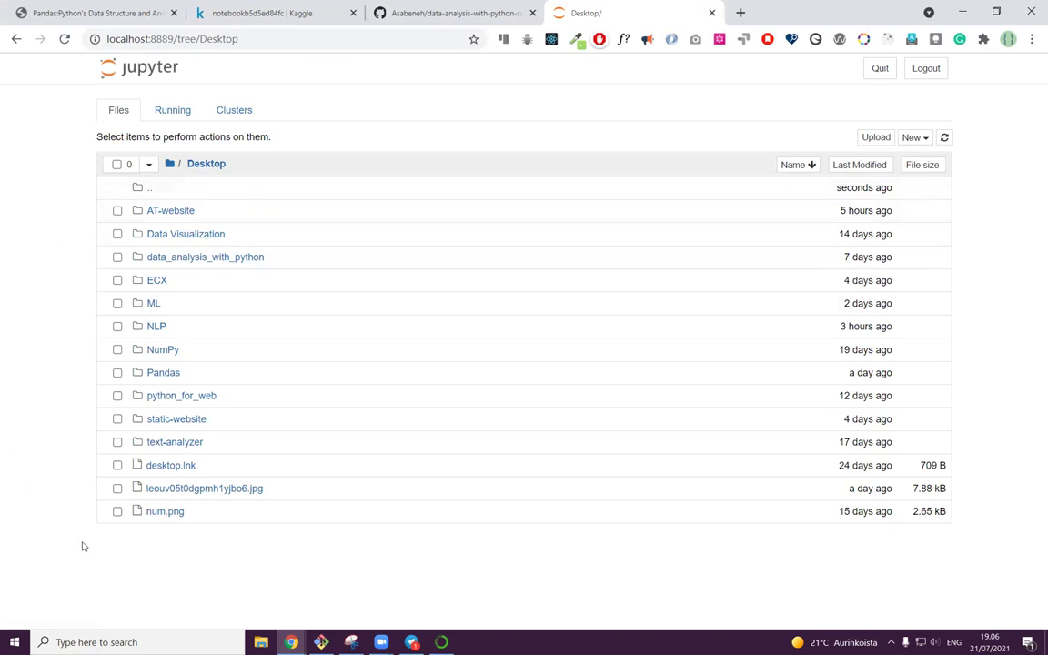
left_click(227, 258)
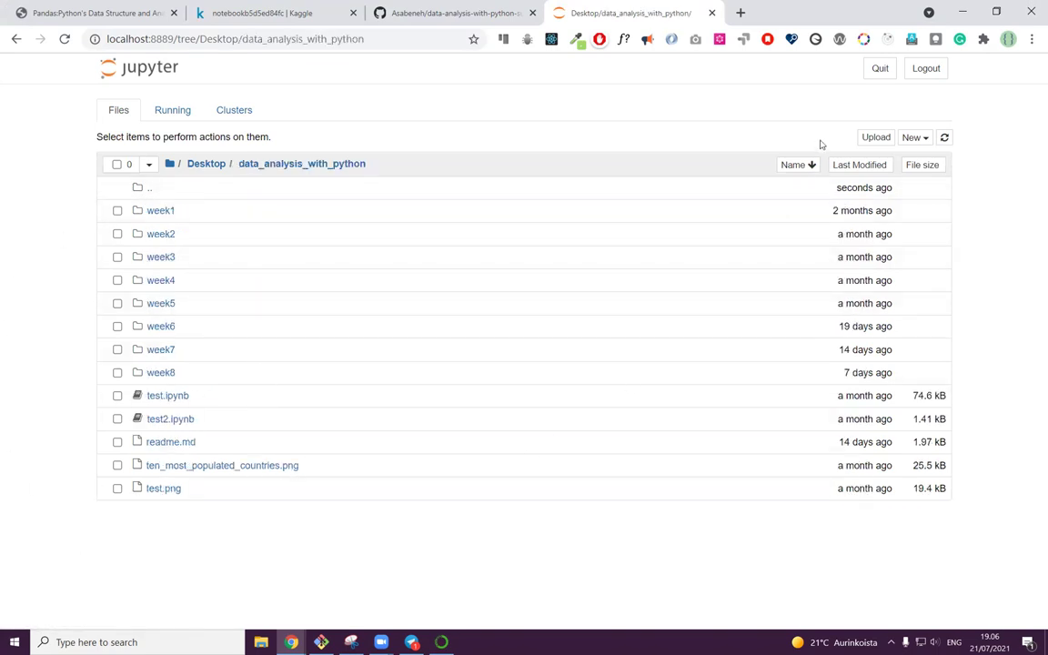
left_click(924, 139)
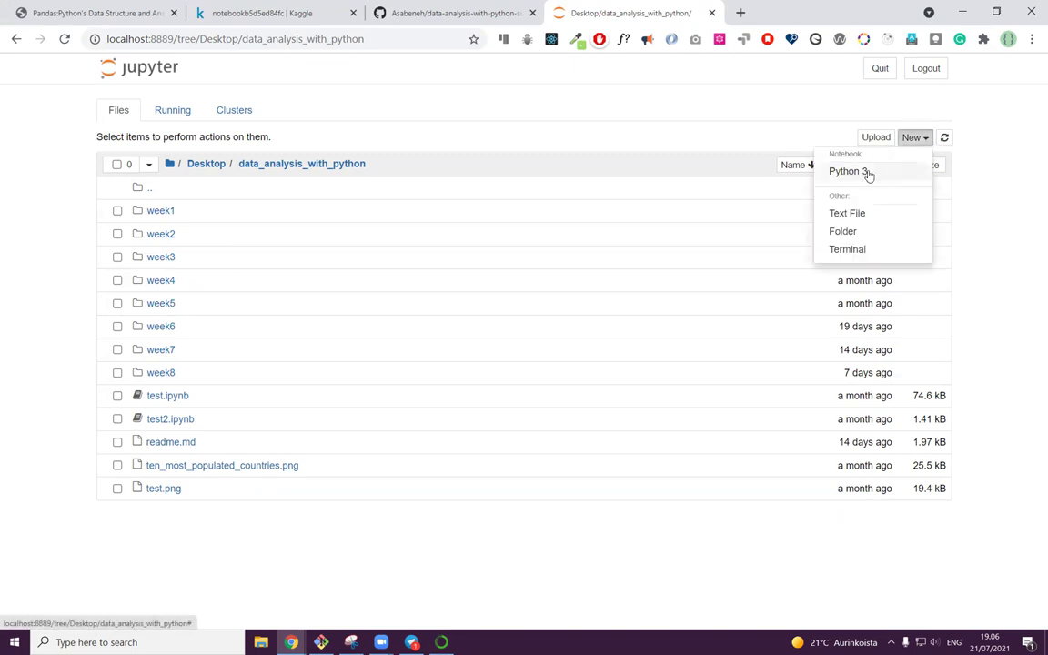
left_click(842, 231)
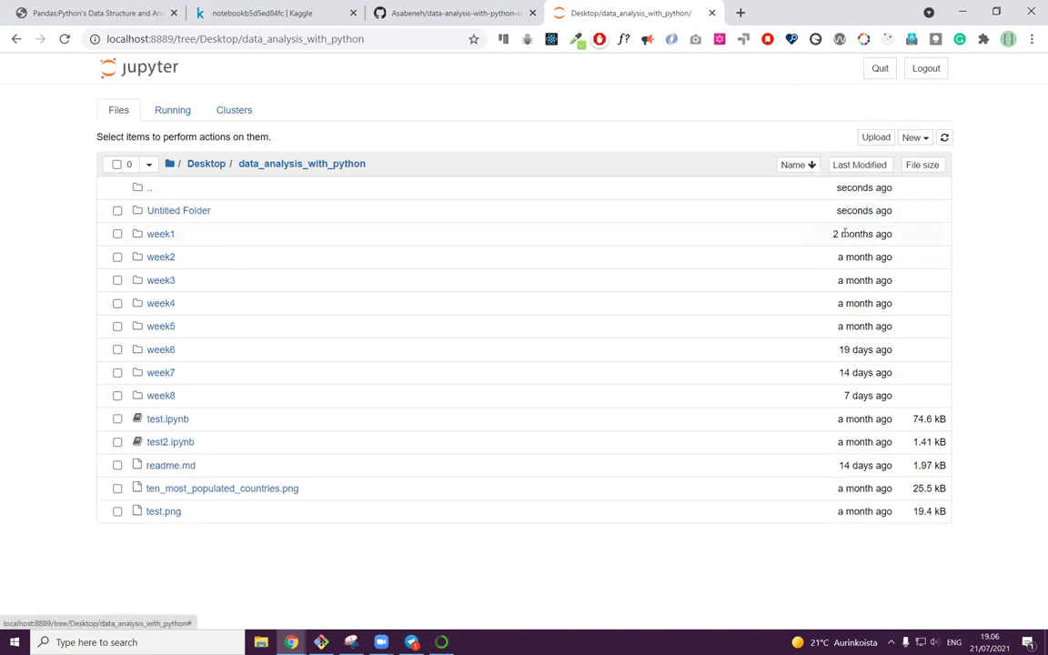
Step: Rename the newly created Untitled Folder as week9
left_click(117, 210)
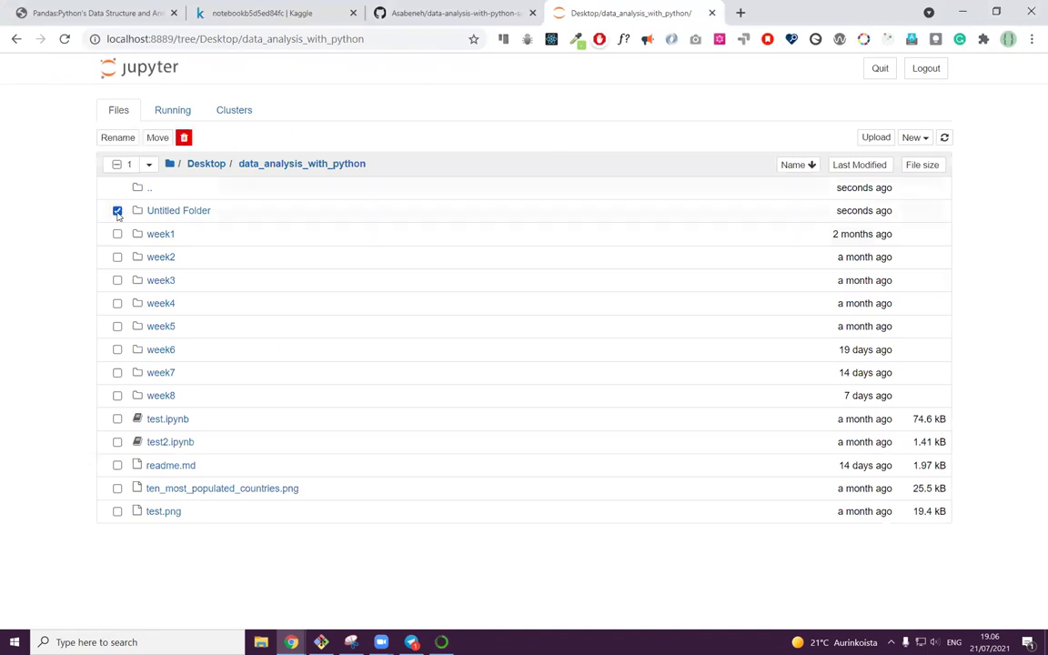
left_click(117, 137)
type("wee")
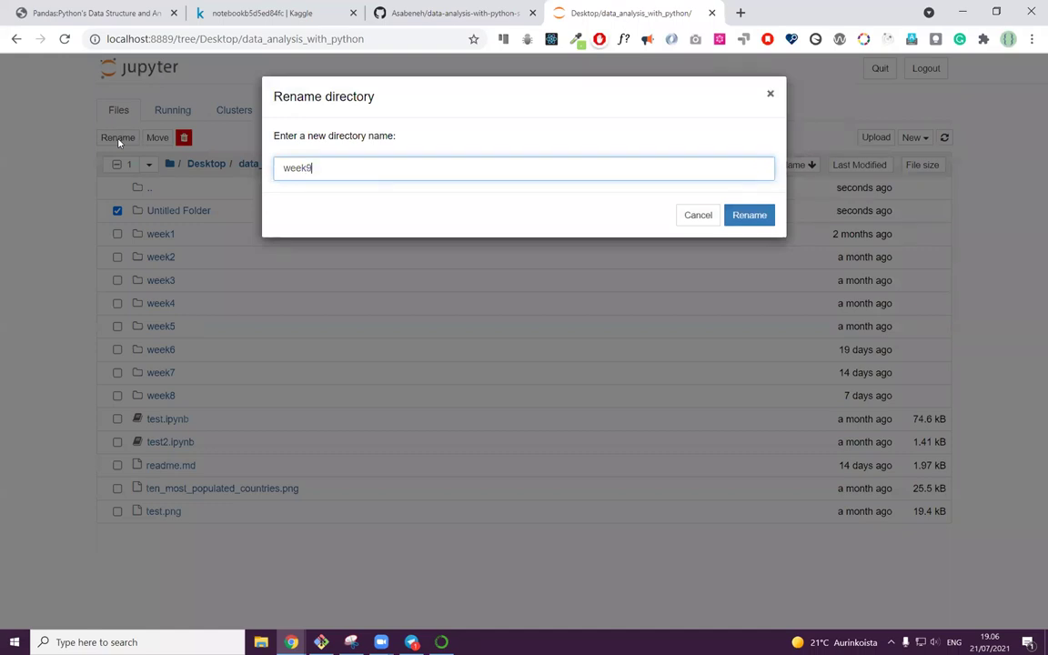
type("k9")
left_click(750, 218)
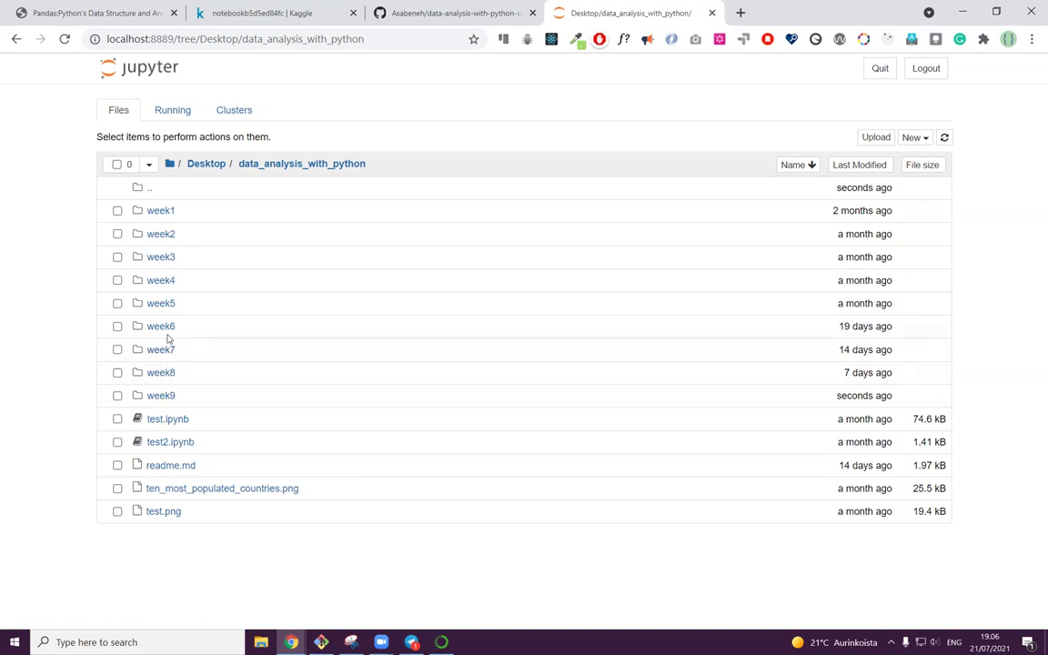
Step: Check the contents of the week8 folder and return to data_analysis_with_python
left_click(160, 372)
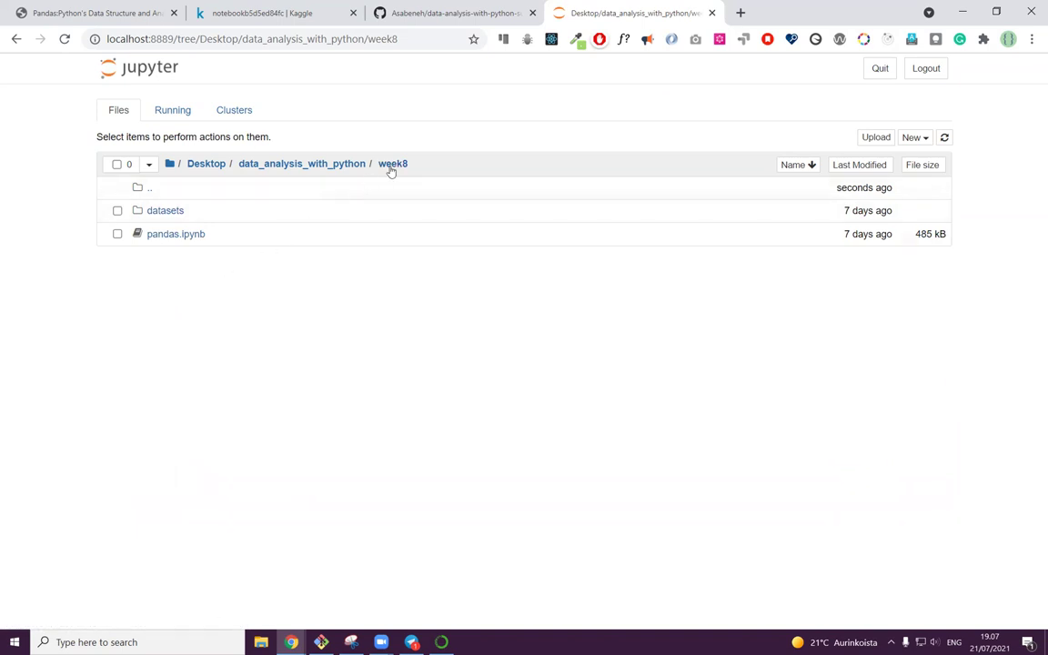
left_click(346, 167)
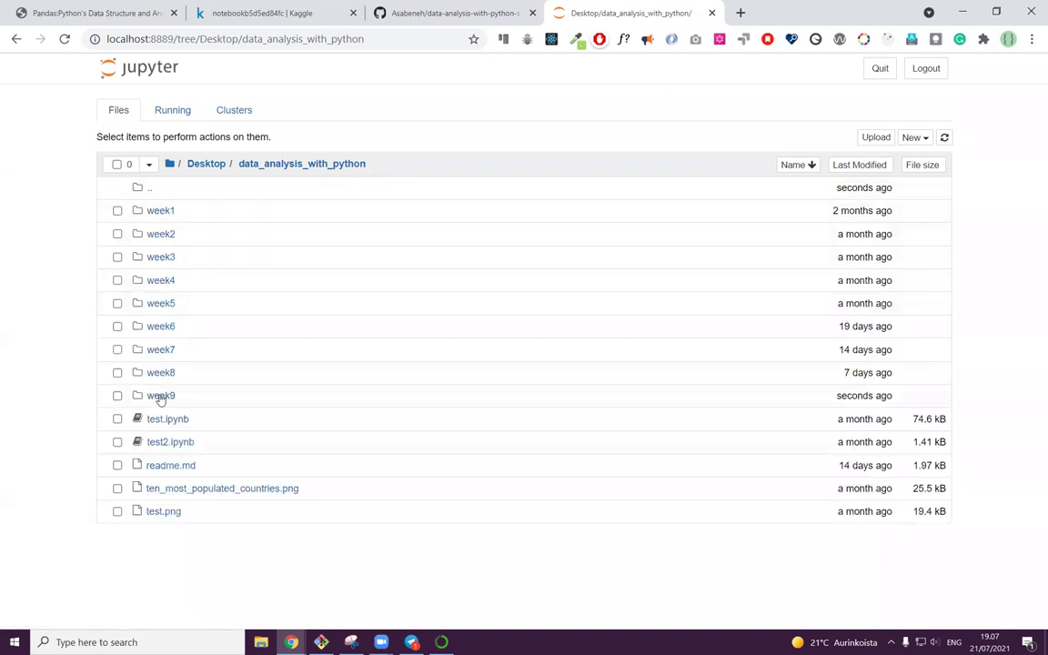
Step: Open week9 in the Jupyter file browser, and copy the winemag-data-130k-v2 CSV file from the desktop's NLP folder
left_click(159, 397)
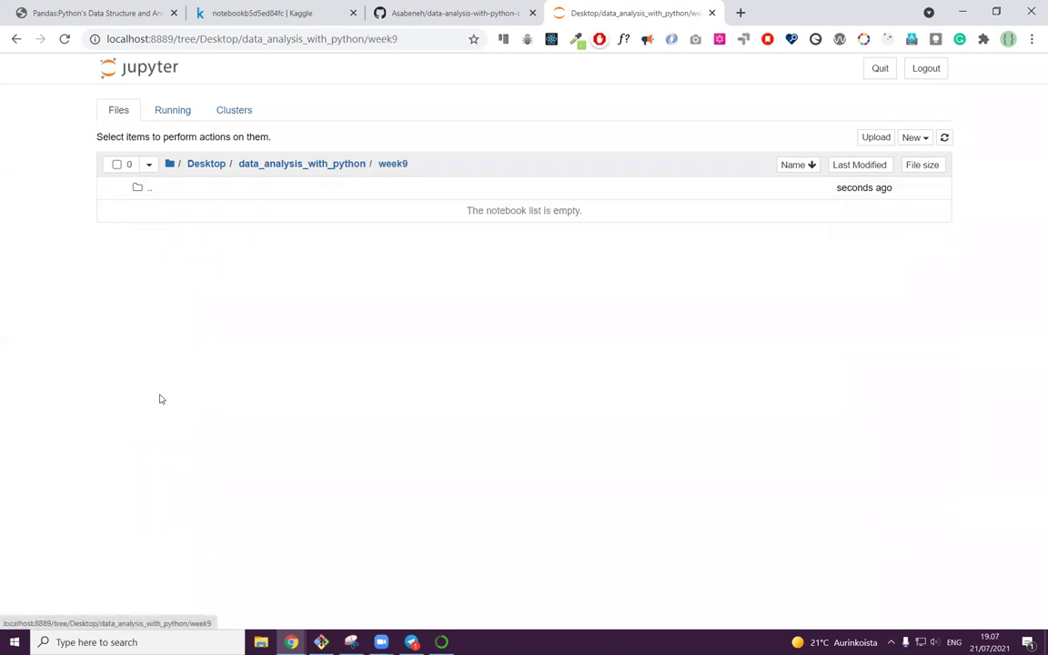
left_click(961, 11)
left_click(976, 7)
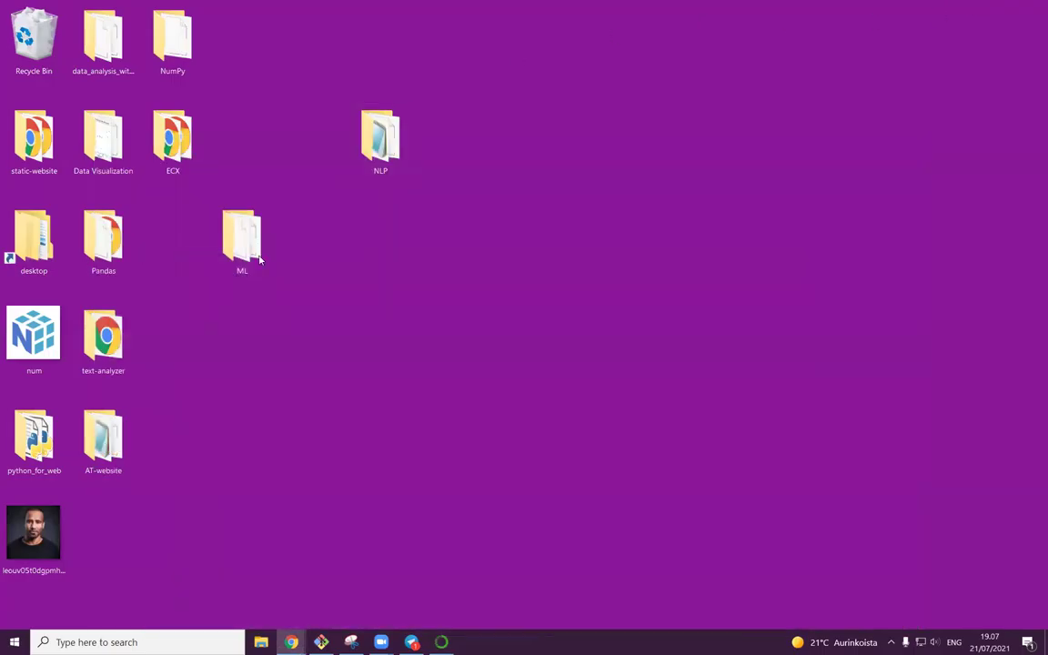
double_click(380, 138)
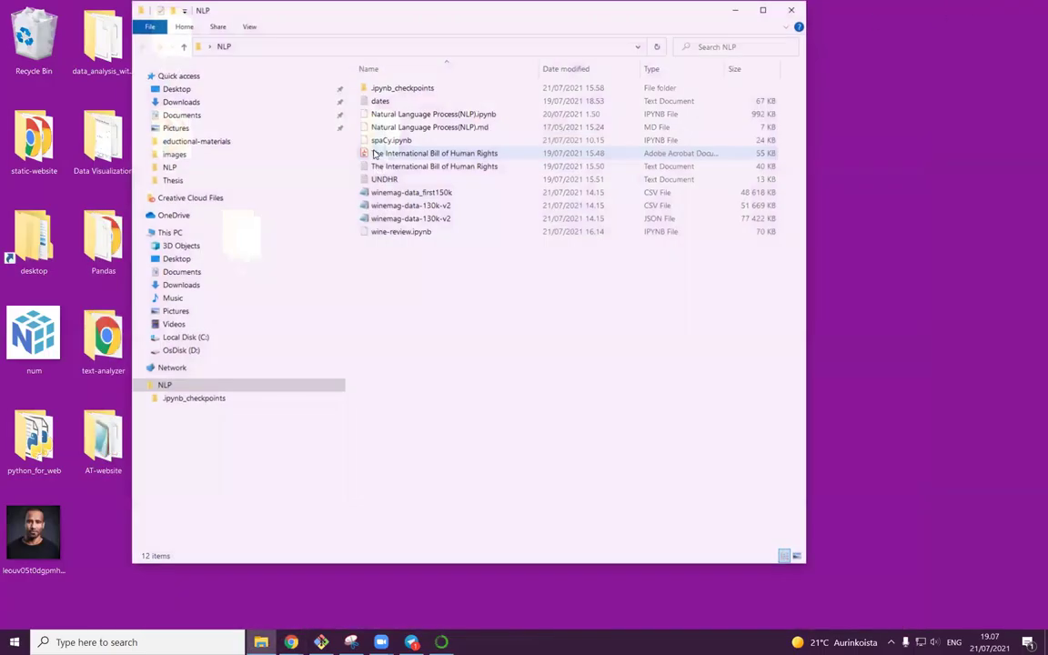
left_click(424, 194)
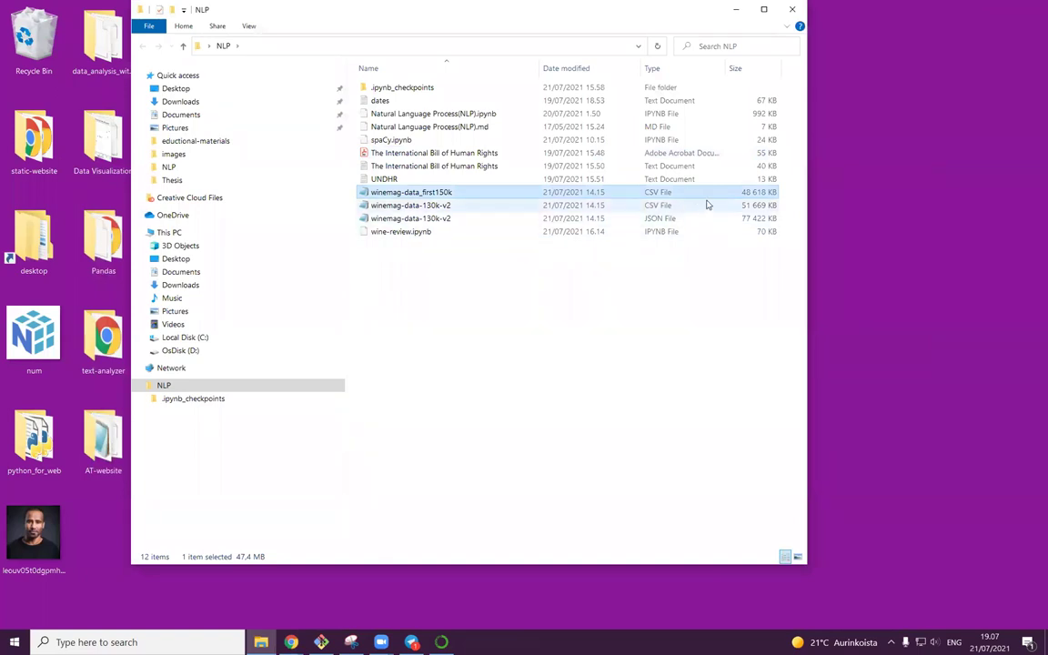
left_click(447, 206)
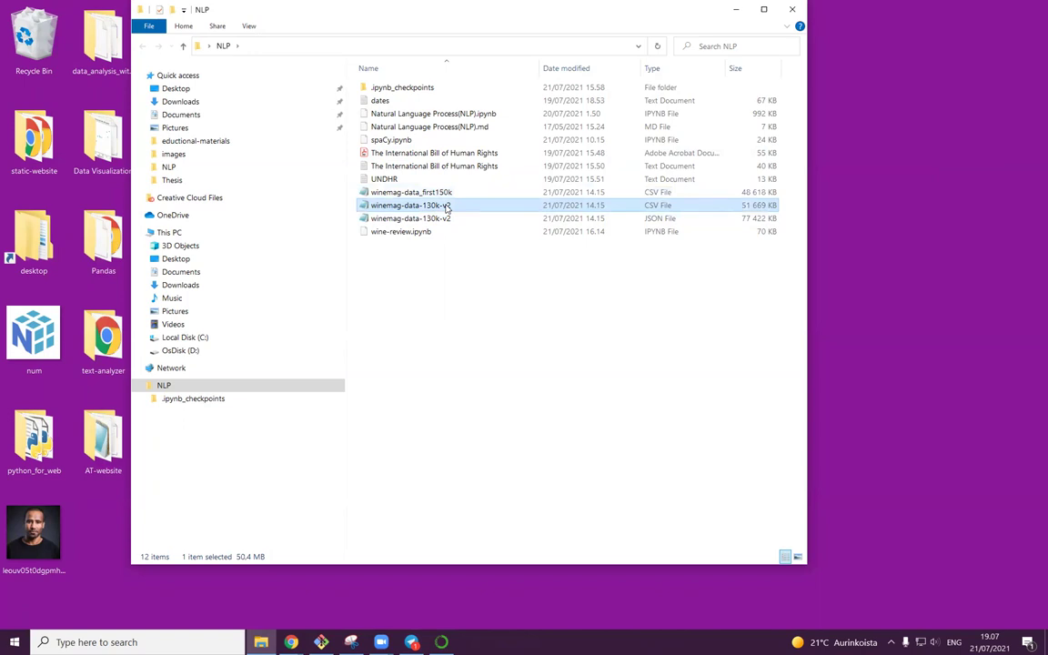
right_click(447, 206)
left_click(537, 369)
left_click(734, 11)
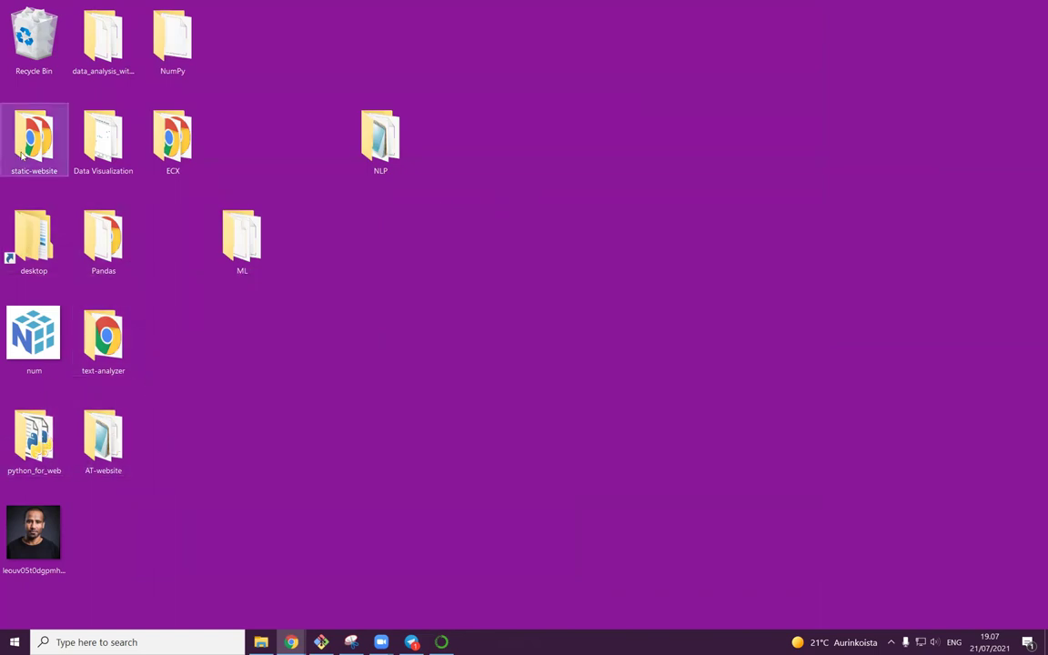
Step: Create a folder named datasets inside data_analysis_with_python/week9 in File Explorer
double_click(100, 50)
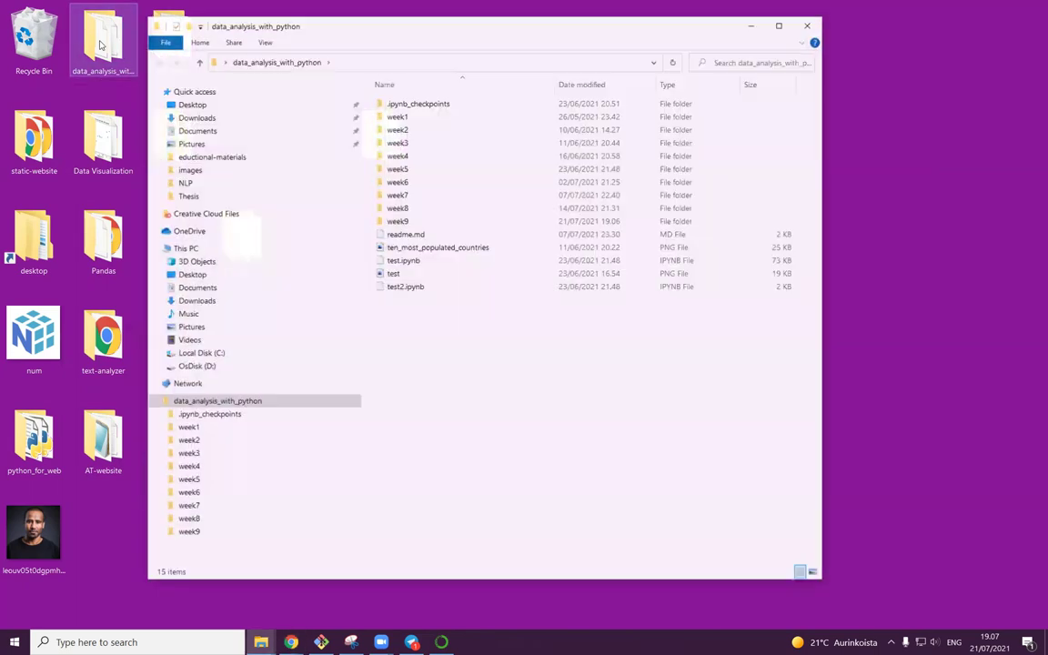
double_click(400, 222)
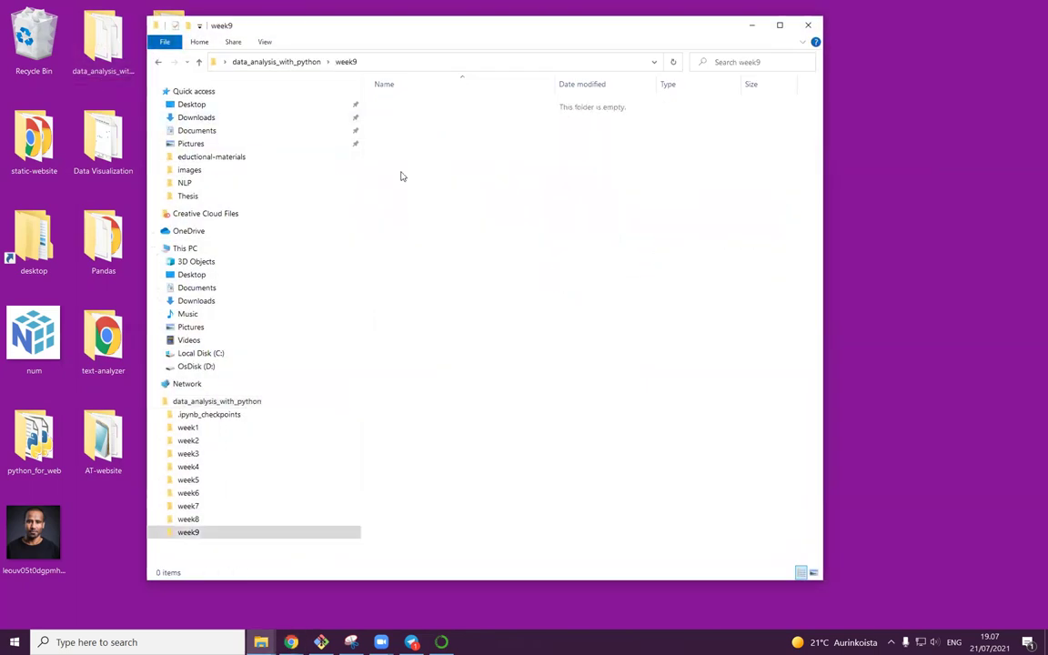
right_click(401, 175)
left_click(427, 130)
right_click(426, 123)
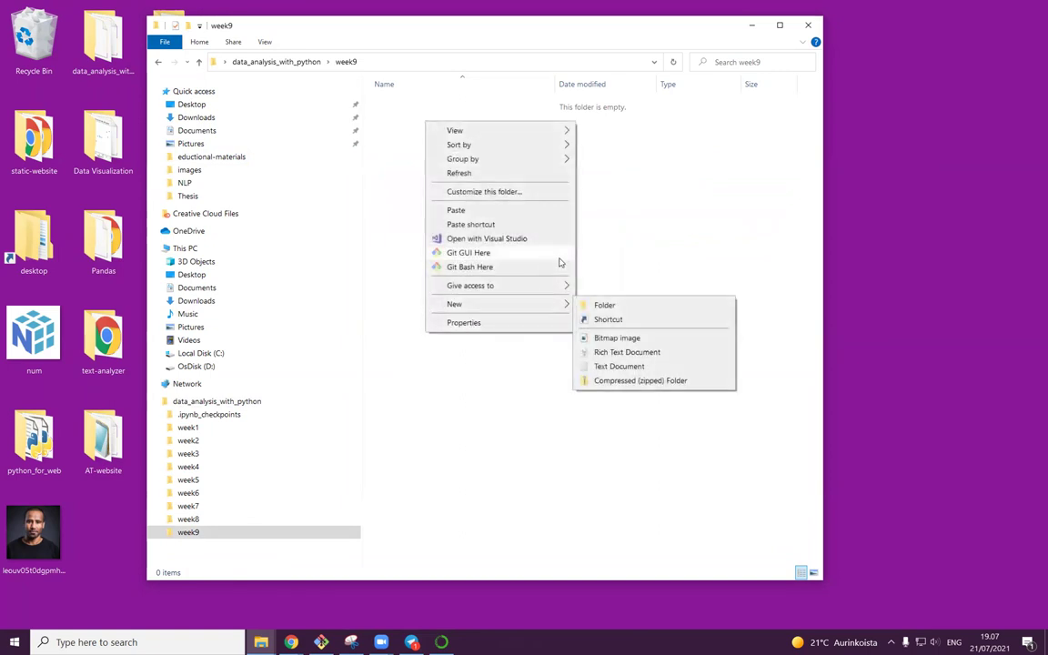
mouse_move(464, 305)
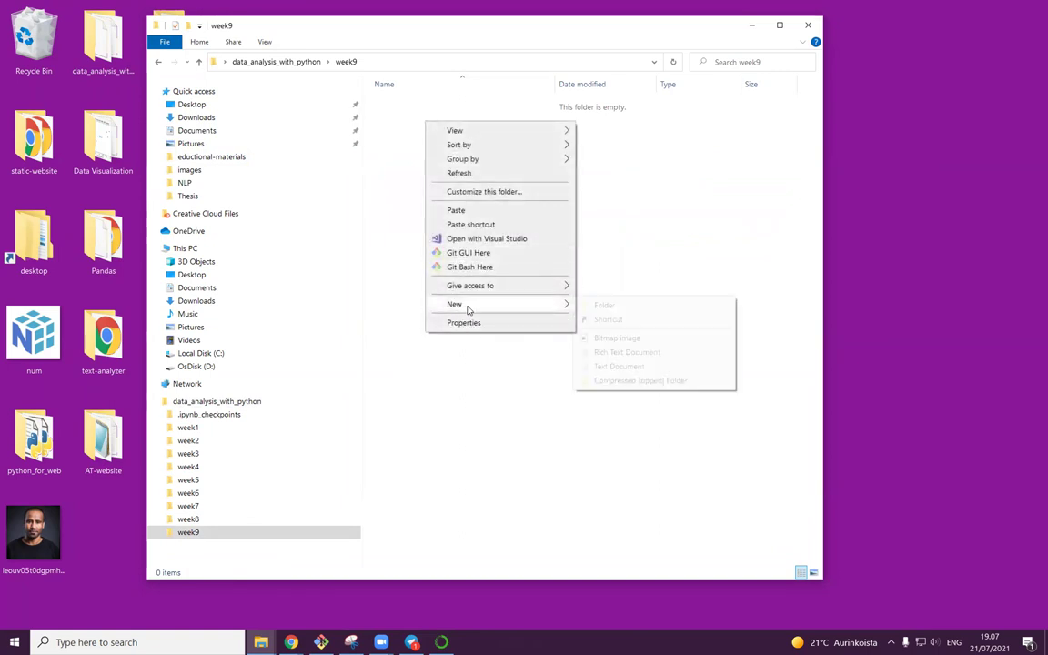
left_click(602, 306)
type("dataset")
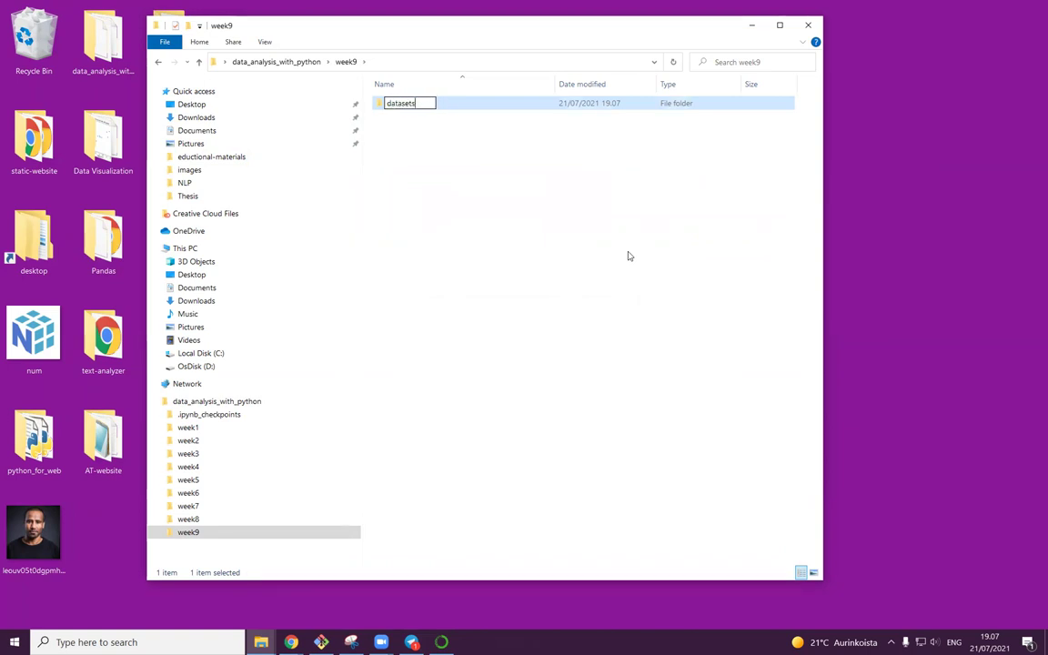
type("s")
key("Return")
Step: Paste the copied winemag-data-130k-v2 CSV file into the datasets folder and minimize File Explorer
double_click(409, 107)
right_click(411, 166)
left_click(441, 261)
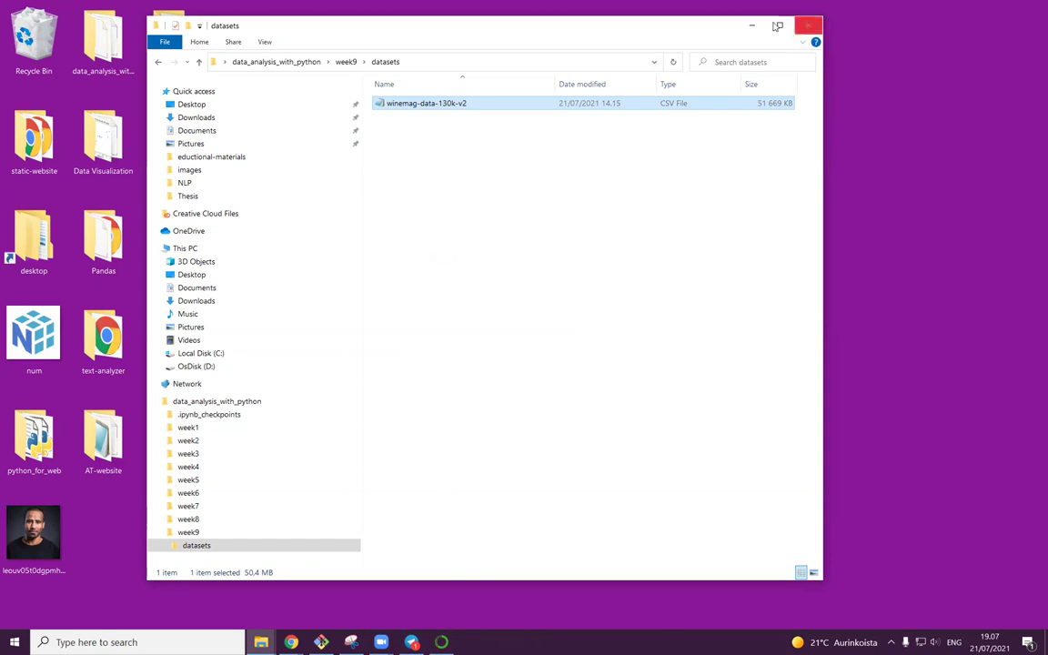
left_click(752, 25)
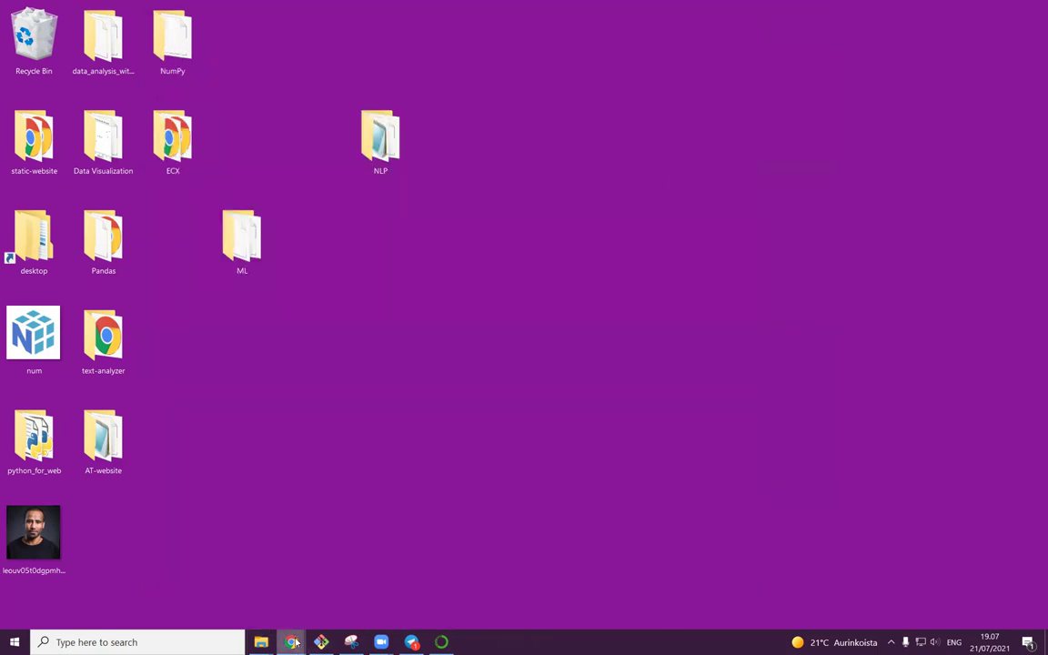
Step: Return to Jupyter in the browser and create a new Python 3 notebook in the week9 folder
mouse_move(294, 642)
left_click(242, 598)
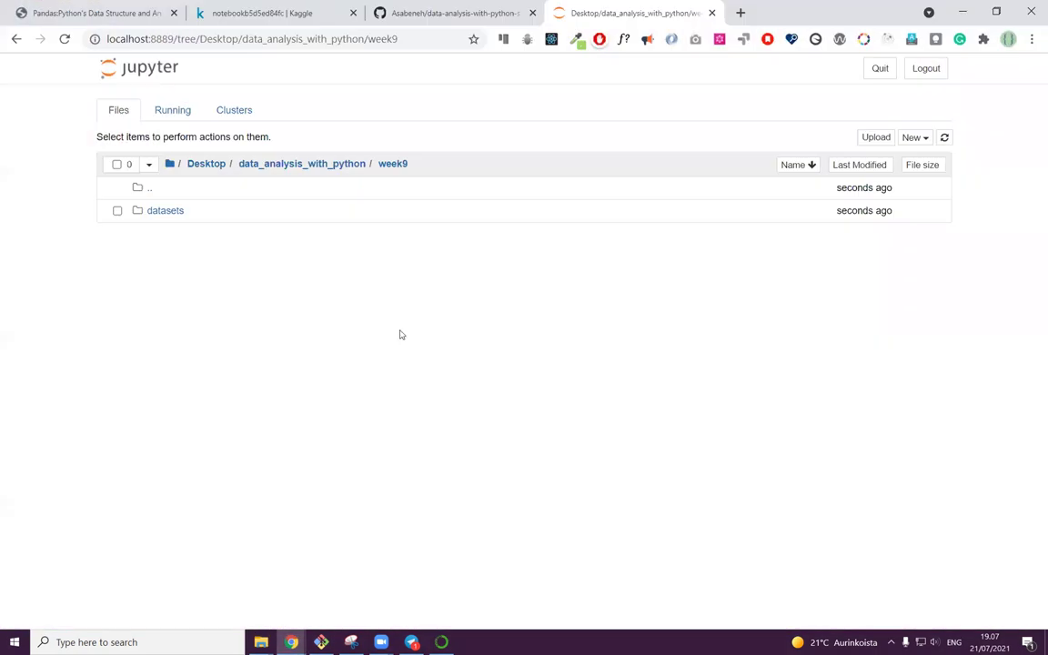
left_click(350, 166)
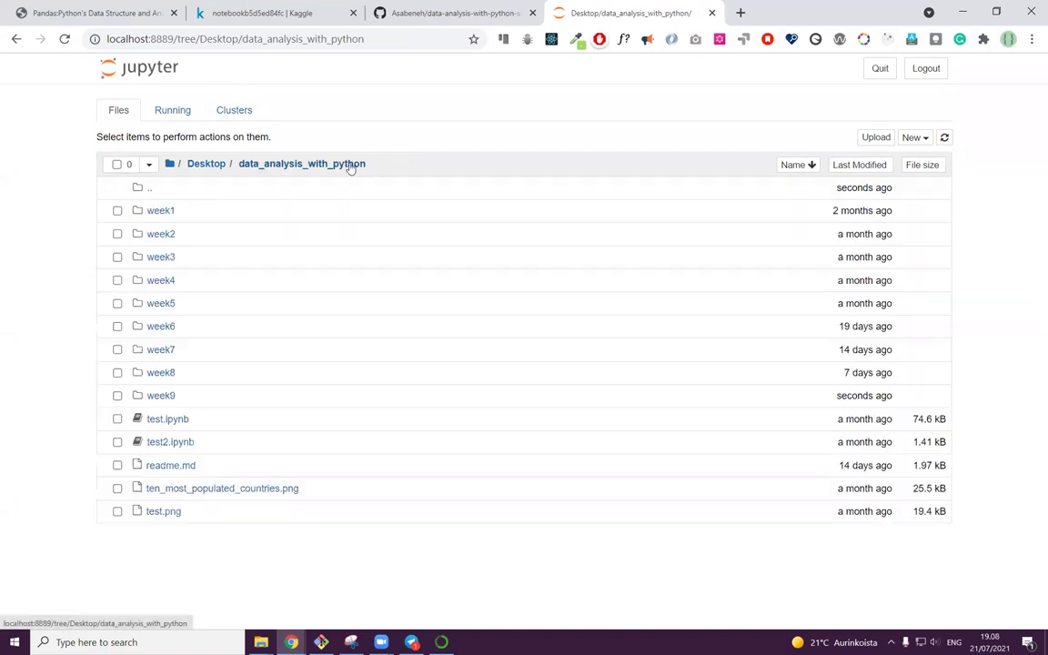
left_click(162, 396)
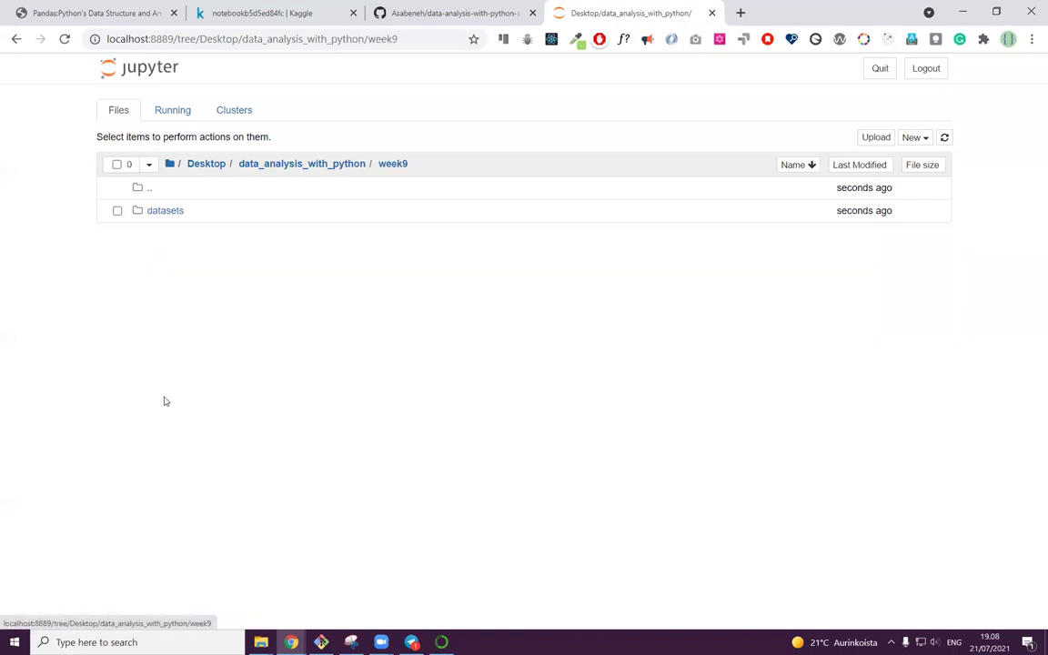
left_click(918, 138)
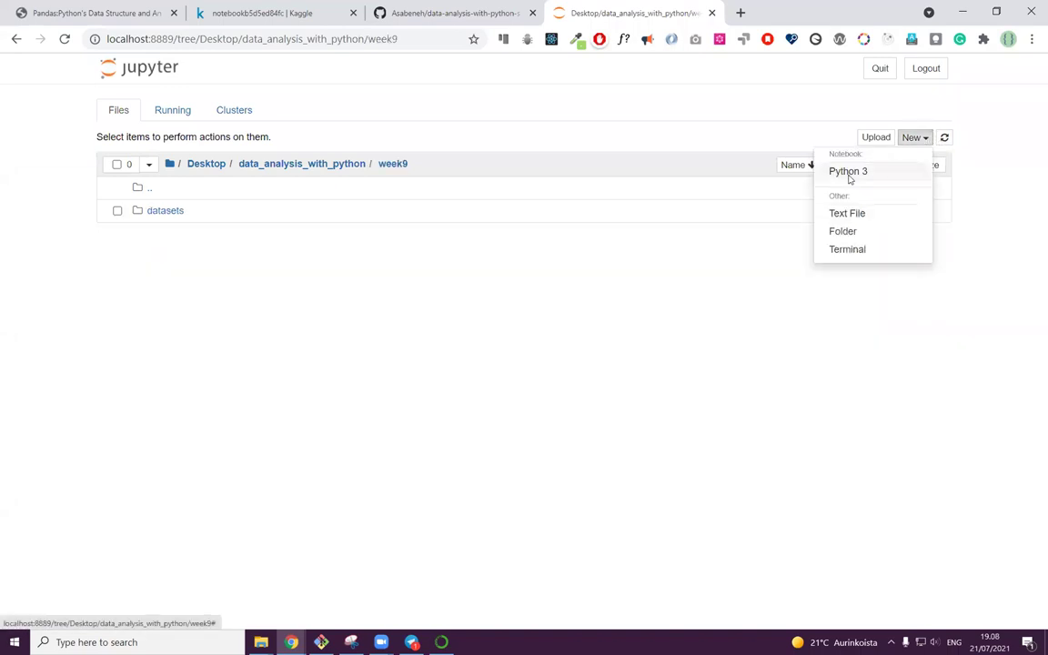
left_click(848, 175)
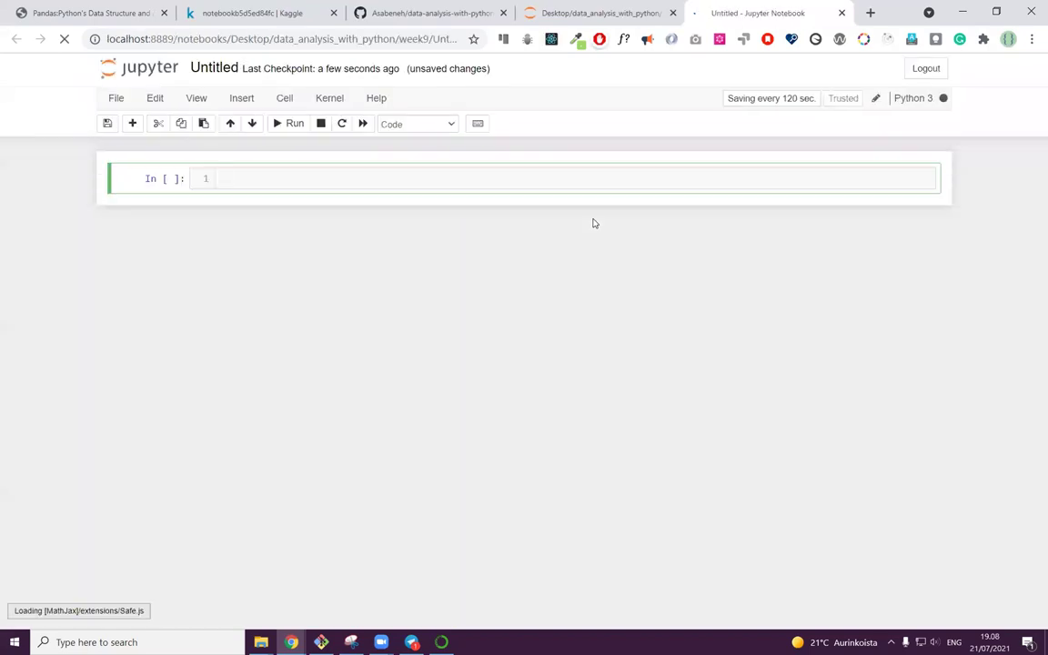
Step: Rename the new notebook as wine-data-analysis
left_click(229, 68)
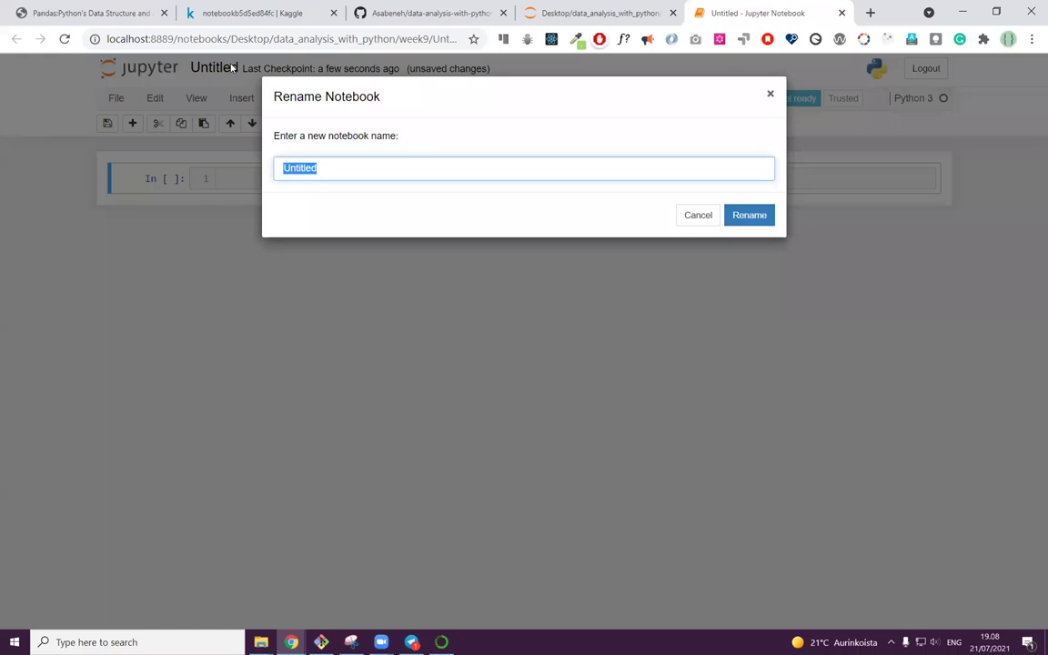
type("wine")
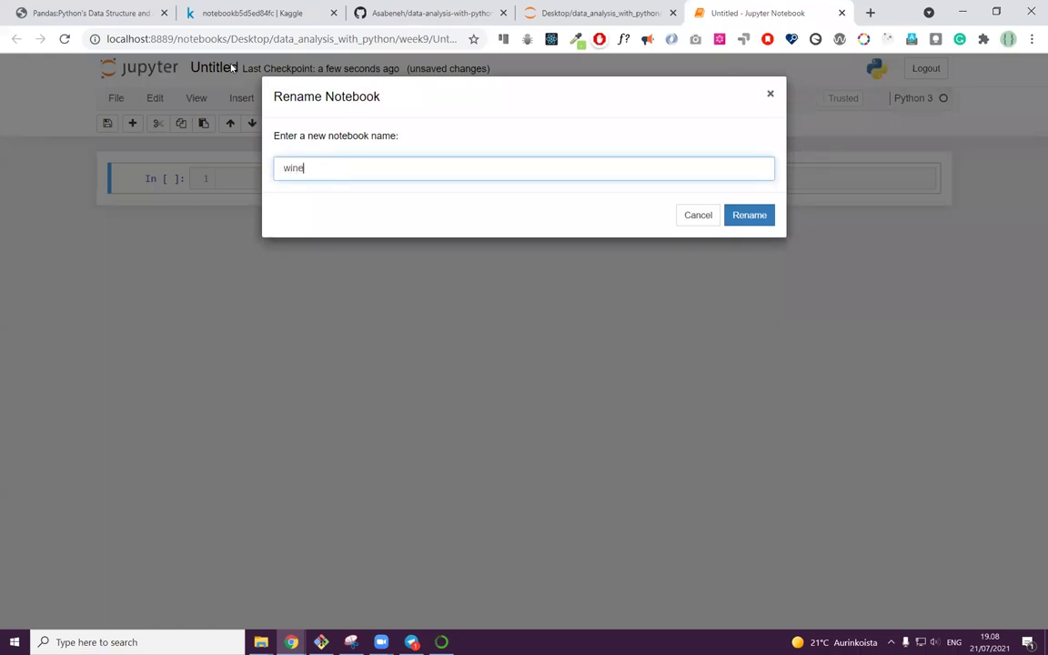
type("-data-analysis")
key("Return")
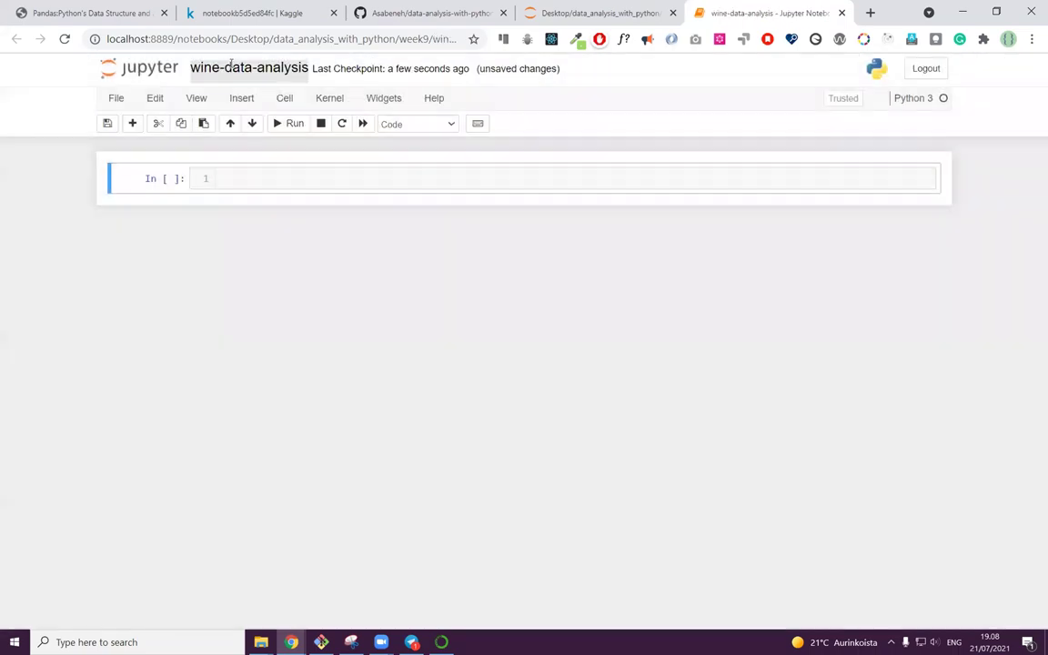
Step: Turn the first cell into a rendered Markdown heading reading "Wine Data Analysis"
left_click(289, 176)
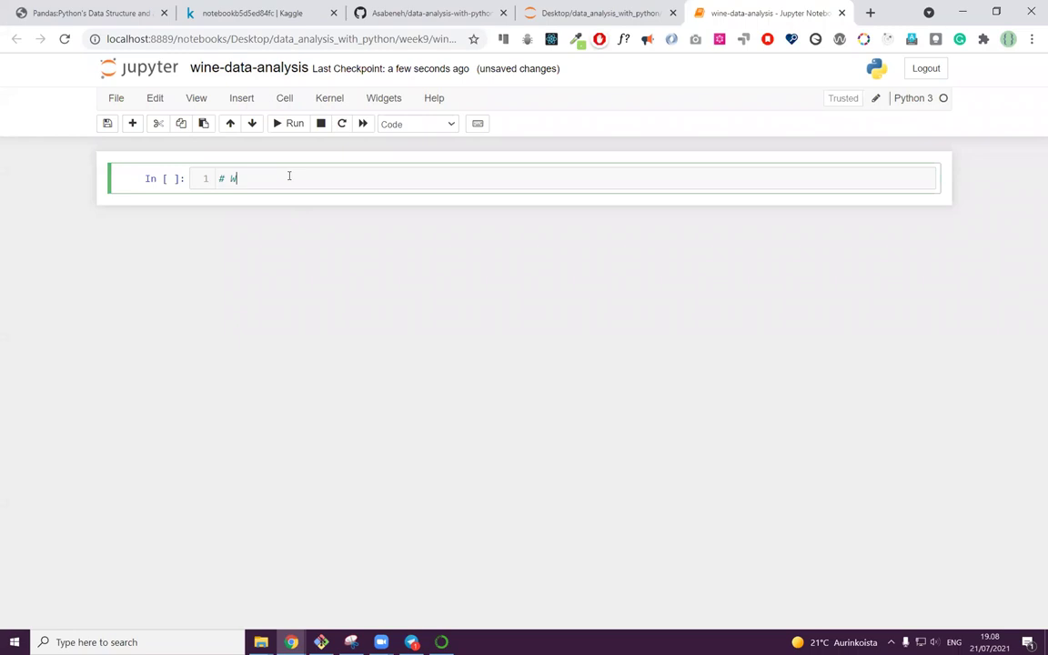
type("# Wine Data Analysis")
left_click(450, 124)
left_click(405, 147)
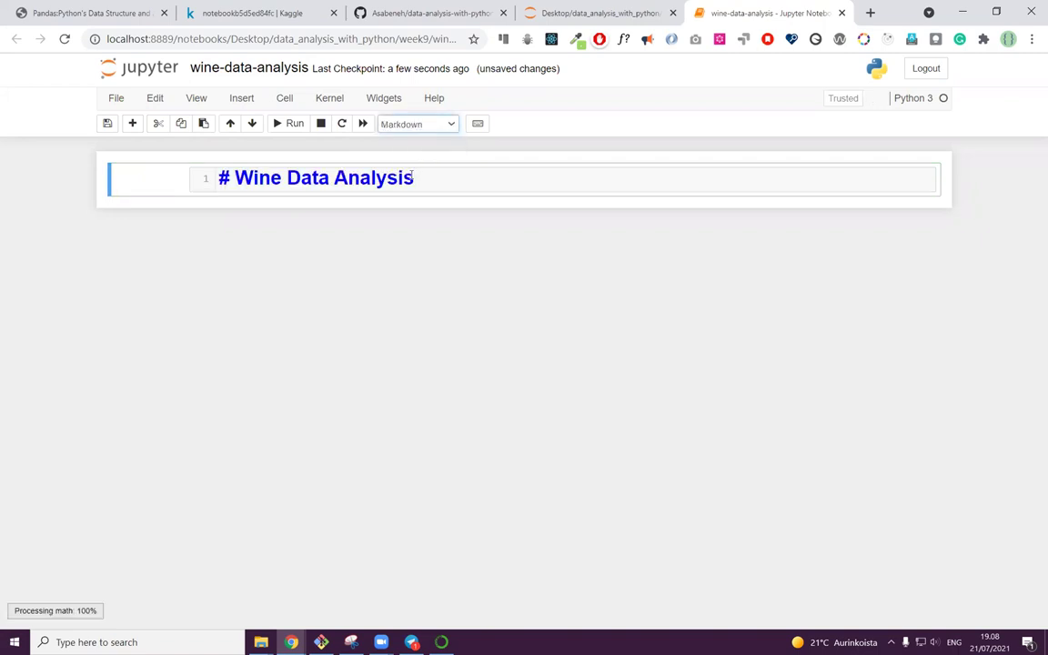
key("shift+Return")
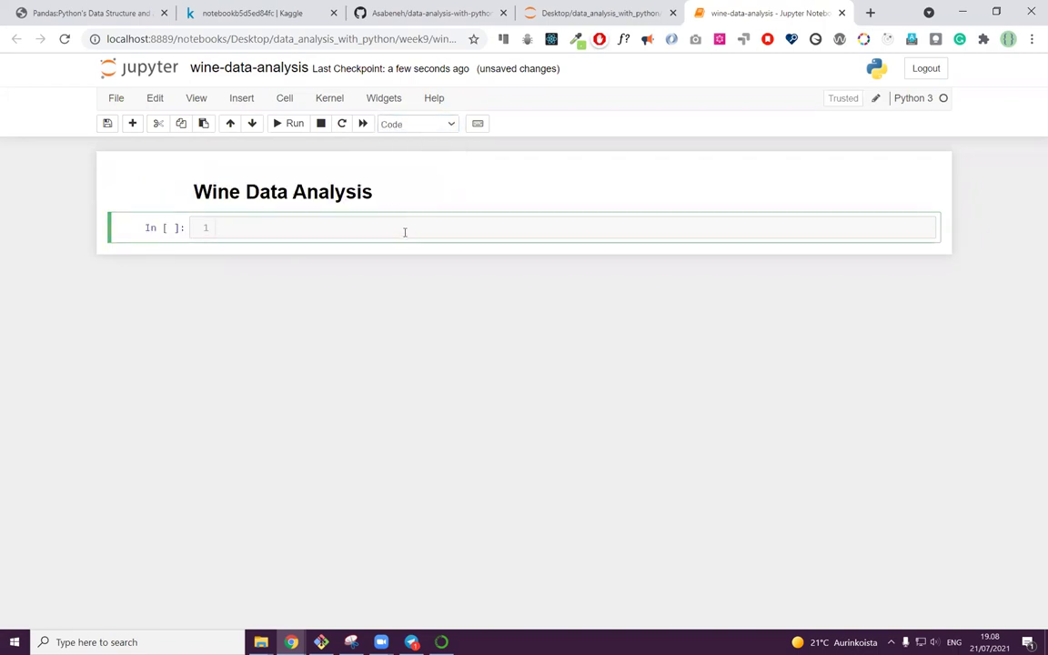
Step: Begin a code cell with the comment "# import important packackages" and the line "import numpy as np"
type("# import important packa")
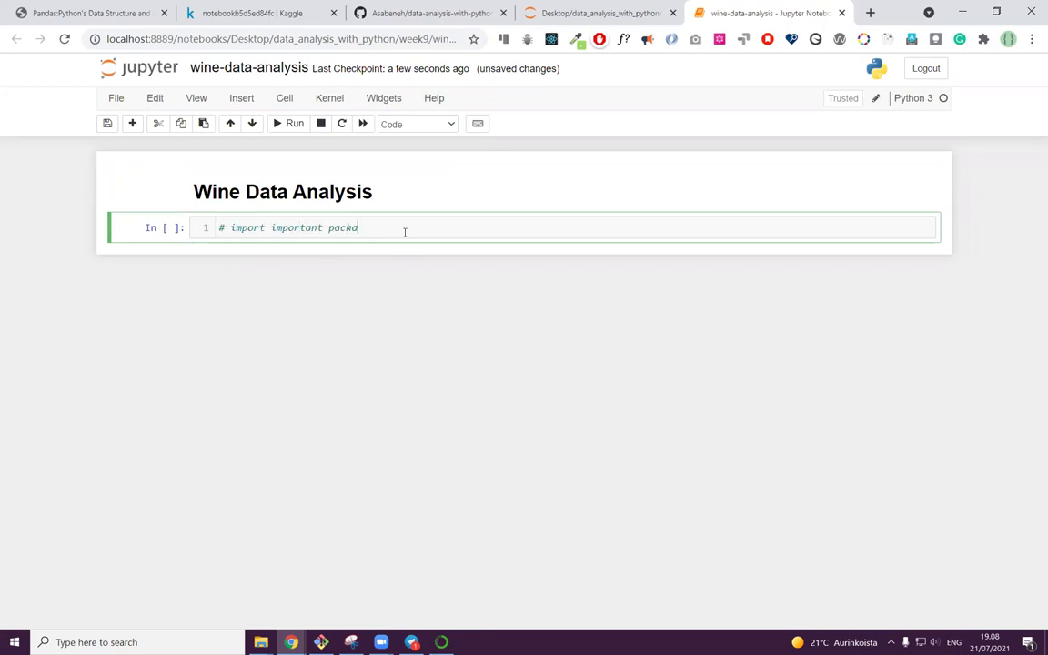
type("ckages")
key("Return")
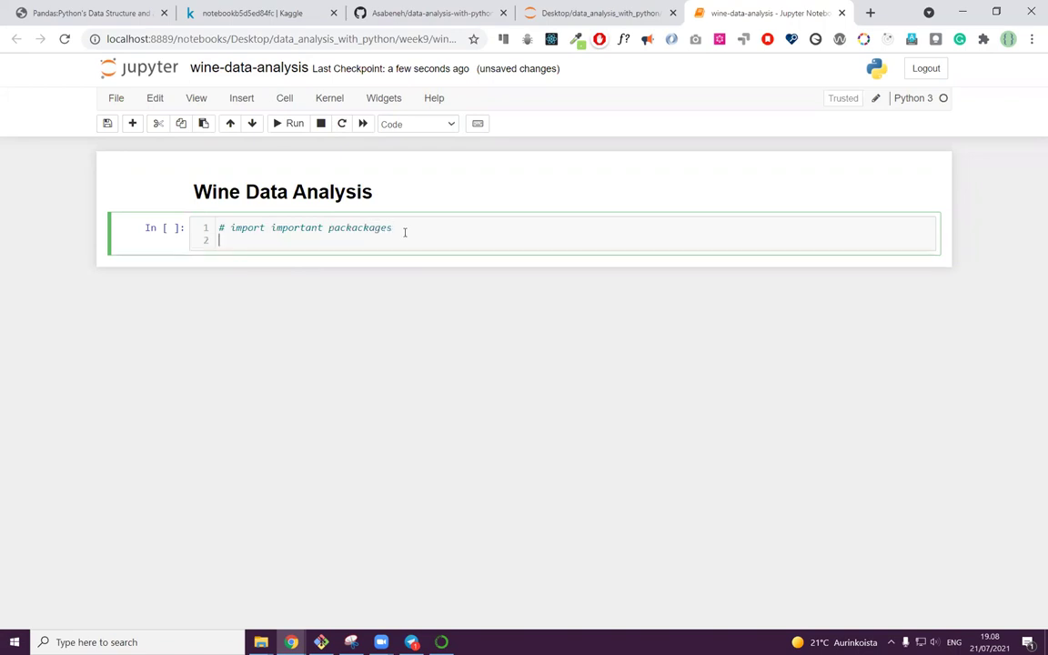
type("import numpy as np")
key("Return")
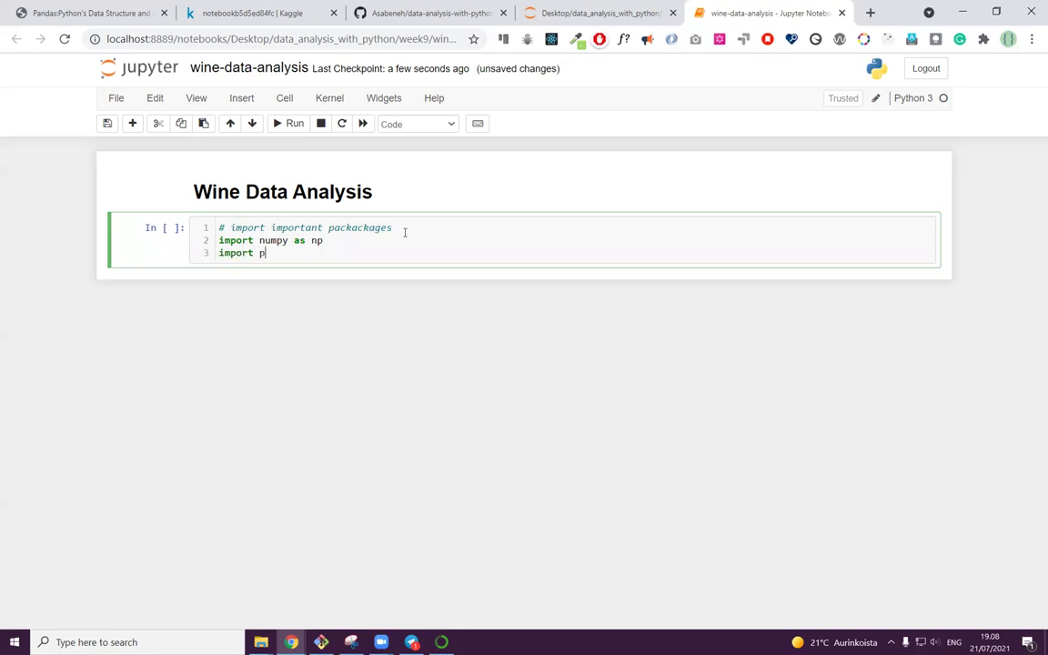
Step: Add the lines "import padas as pd" and "import matplotlib.pyplot as plt", and run the import cell
type("import pas")
key("BackSpace")
type("das as npd")
key("Return")
type("im")
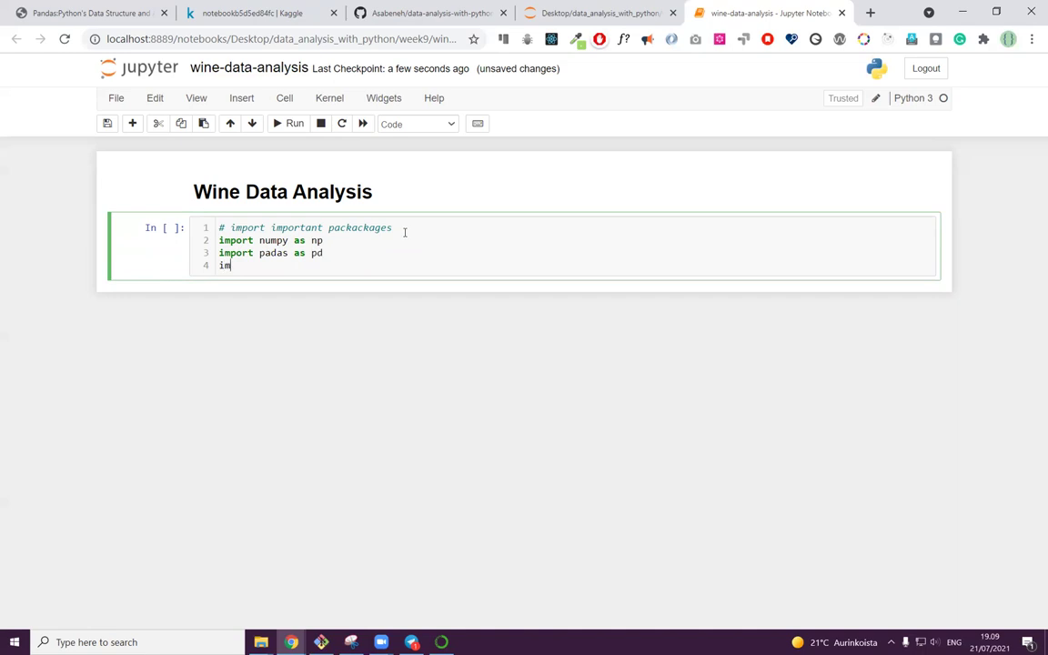
type("port matplotlib.pyplot as plt")
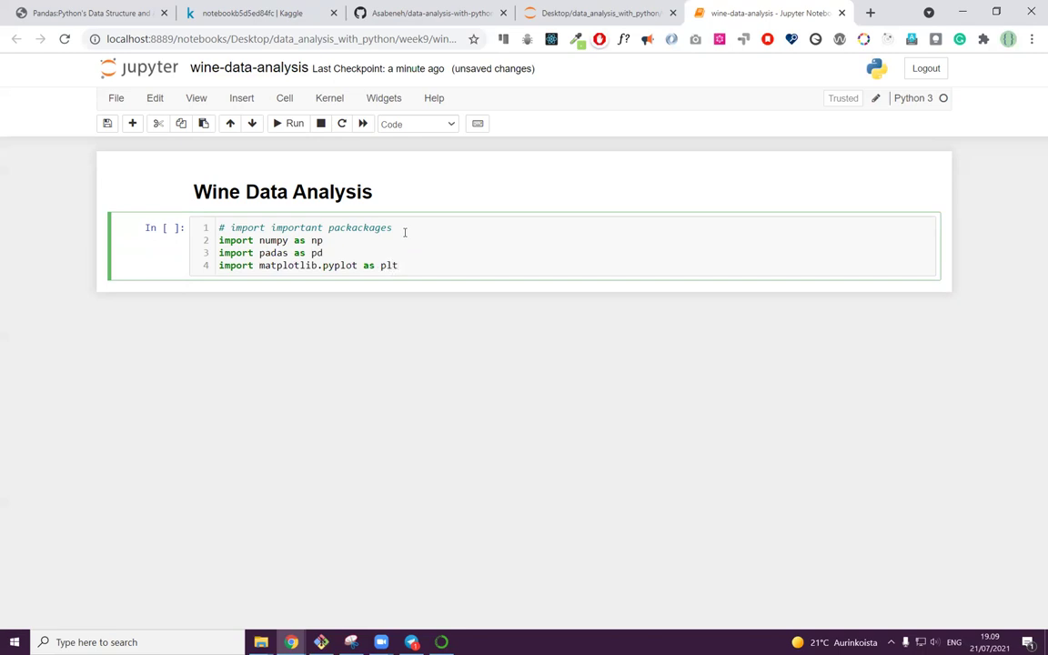
key("shift+Return")
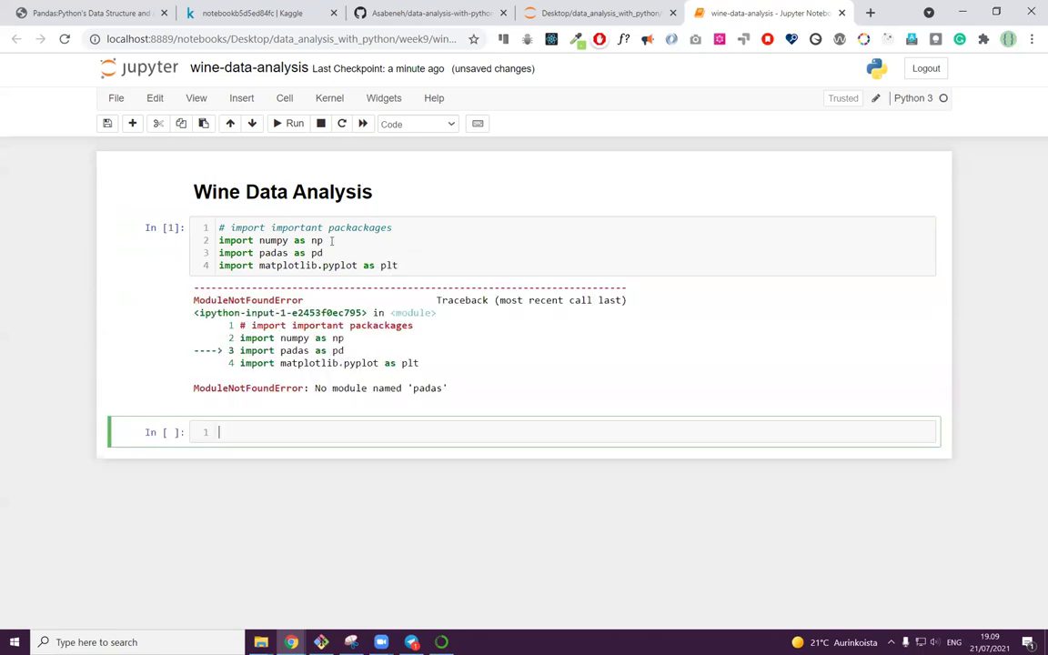
Step: Correct the misspelled module so the line reads "import pandas as pd", and rerun the import cell
left_click(292, 253)
key("Delete")
key("Delete")
key("Delete")
key("BackSpace")
key("BackSpace")
key("BackSpace")
type("ndasas")
key("BackSpace")
key("BackSpace")
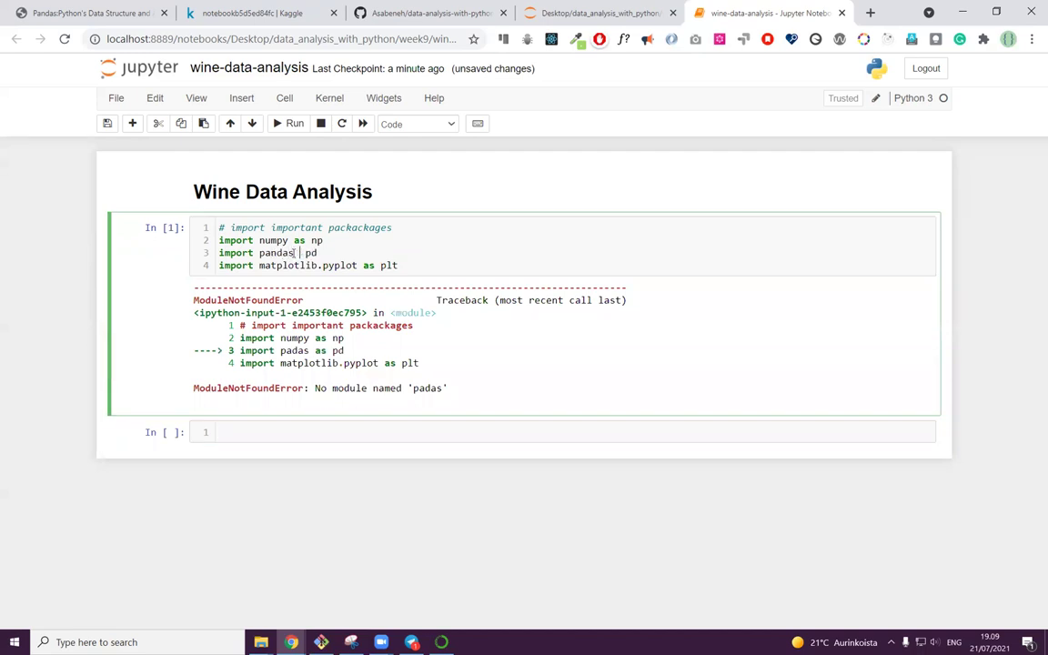
key("Delete")
type("andas")
key("shift+Return")
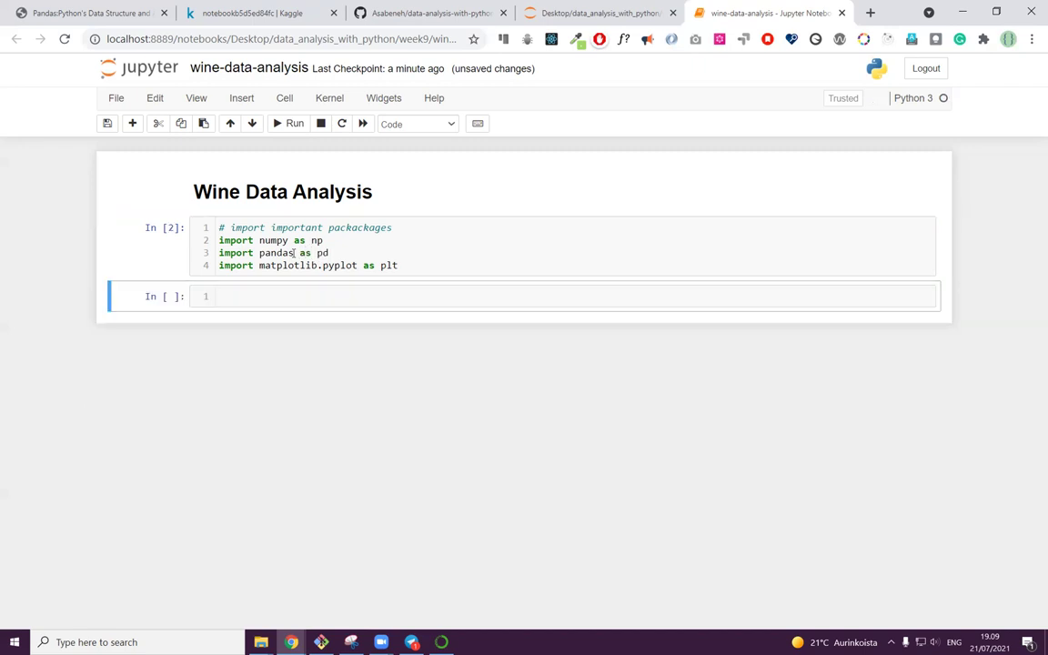
Step: Start the new cell with the comment "# Loading the data" followed by a blank line
type("# Loading the data")
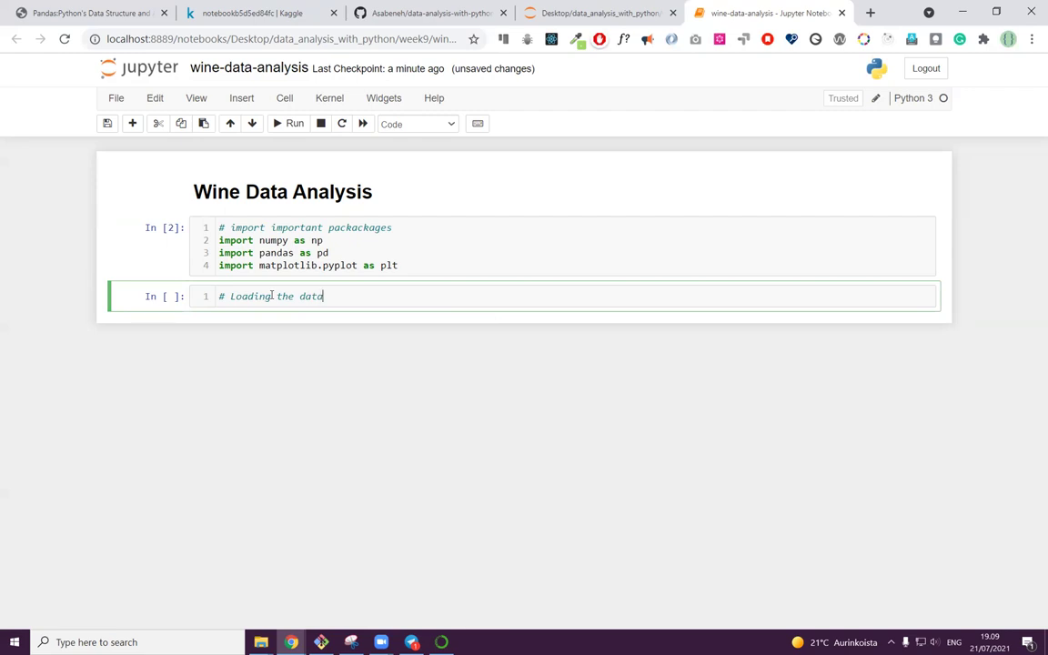
key("Return")
key("Return")
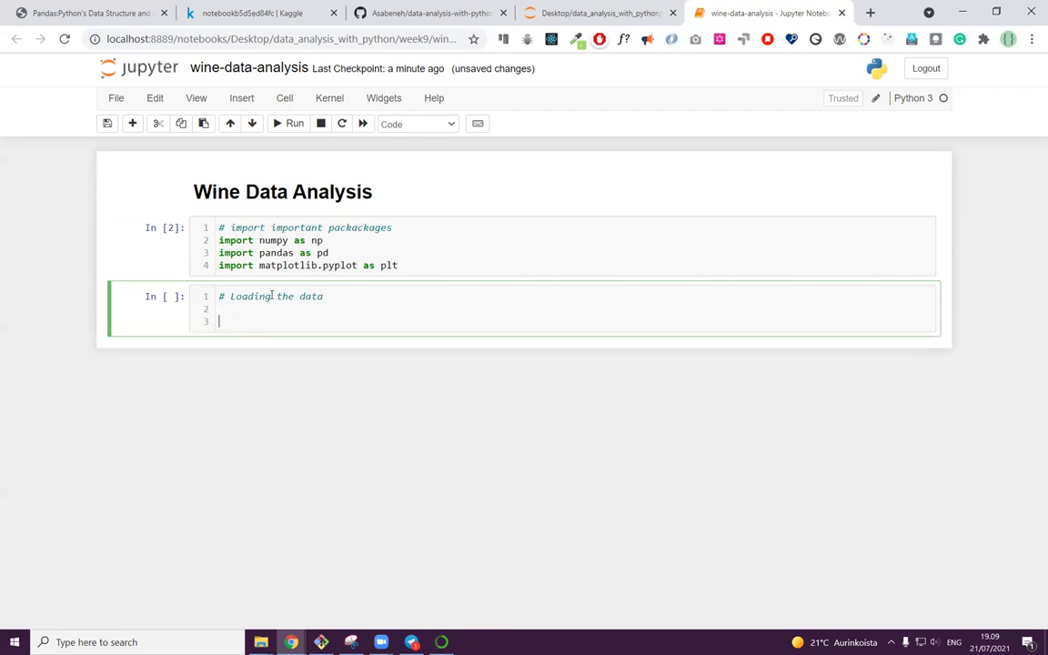
Step: Add the line "df = pd.read_csv('./datasets/winemag-data-130k-v2.csv')" to the loading cell and run it
type("df =")
double_click(224, 320)
left_click(297, 323)
type("pd.re")
key("Tab")
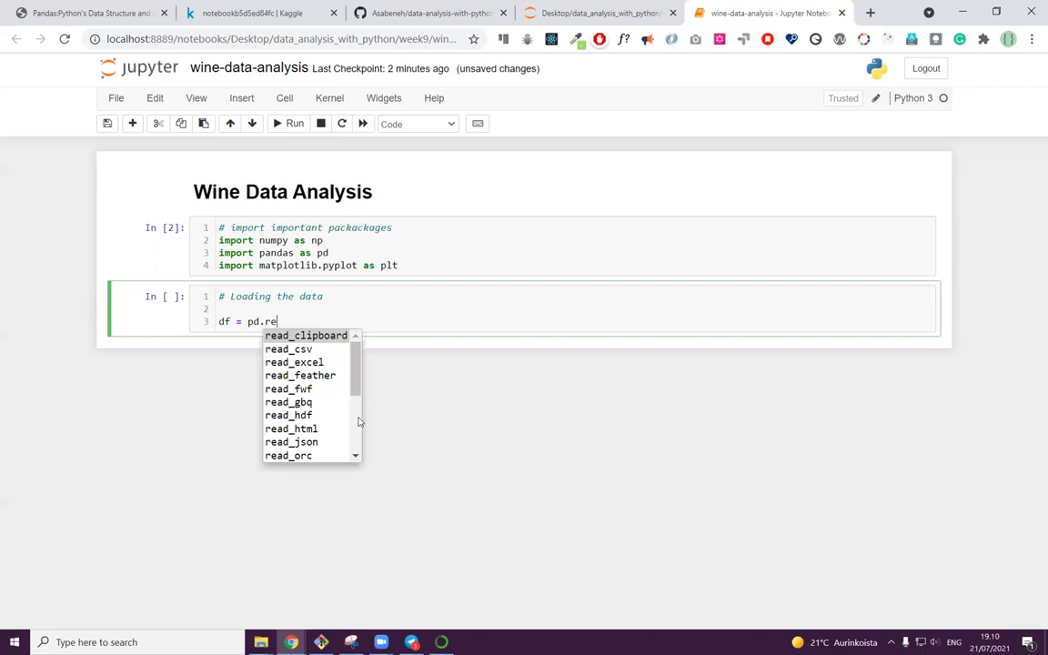
type("ad_csv")
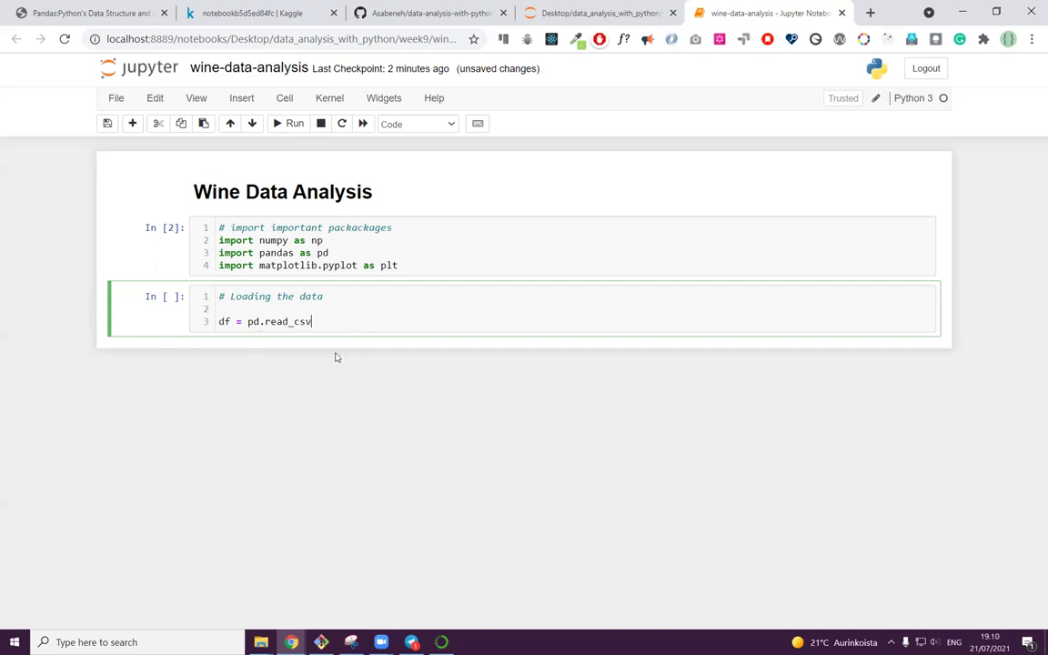
type("('./datasets/")
key("Tab")
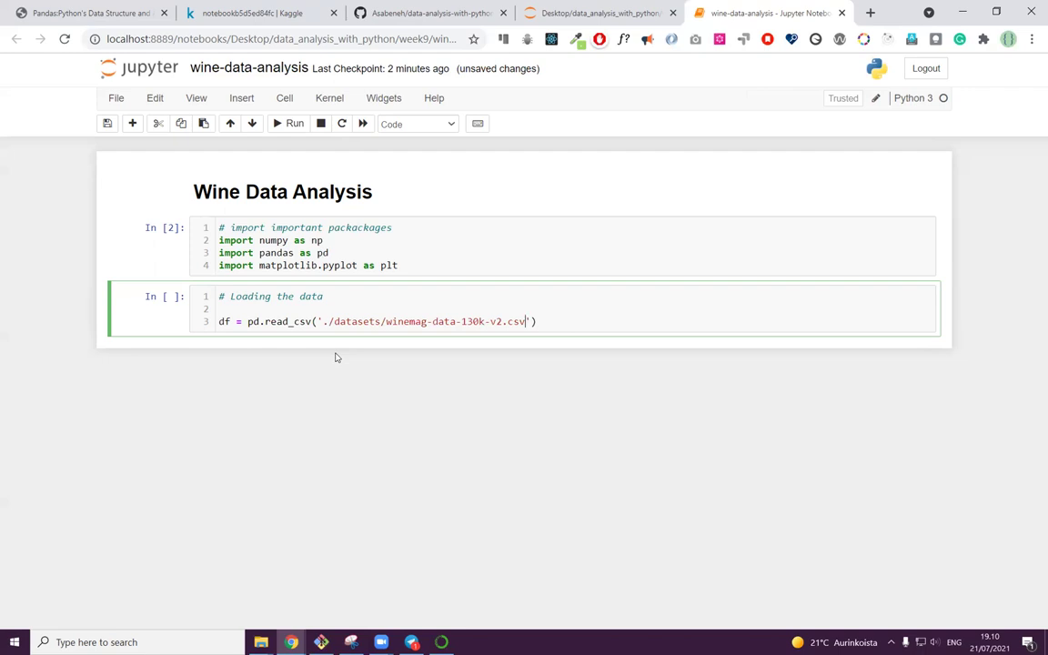
key("shift+Return")
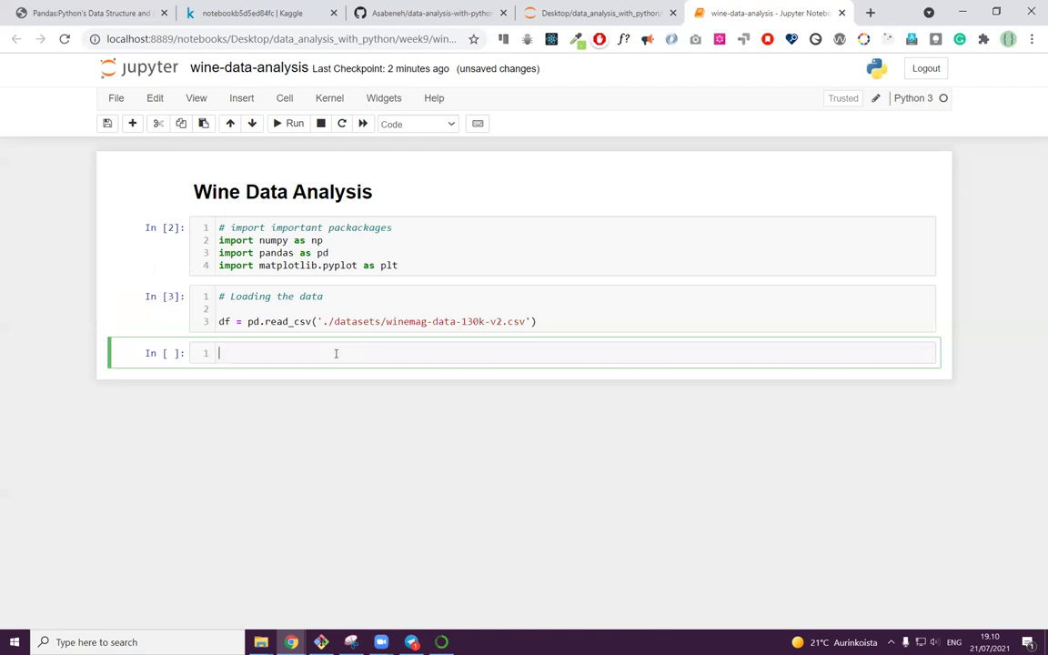
Step: Write a cell with the comment "# Data preprocessing and Exploration" and the line "df", and run it to display the dataframe
type("# Data preprocessing and")
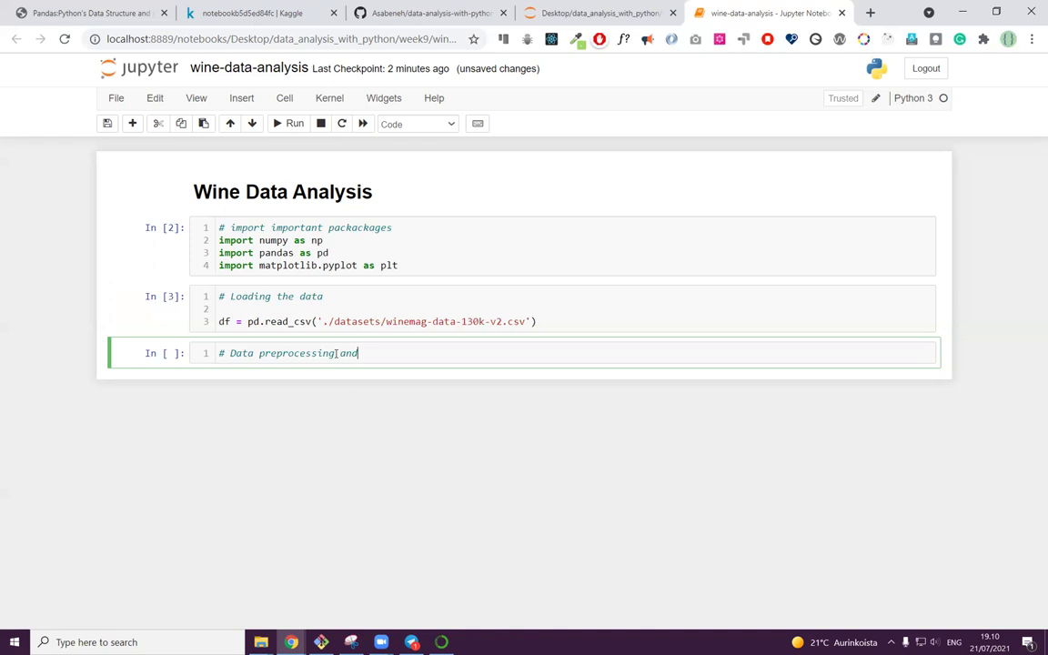
type(" Explor")
type("ation")
key("Return")
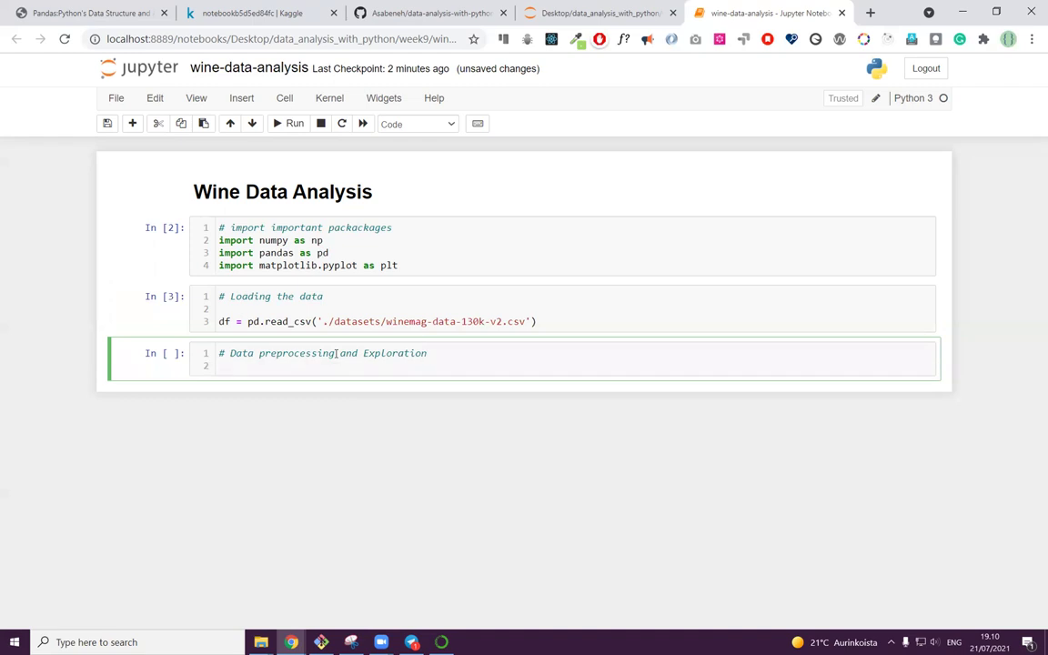
type("df")
key("shift+Return")
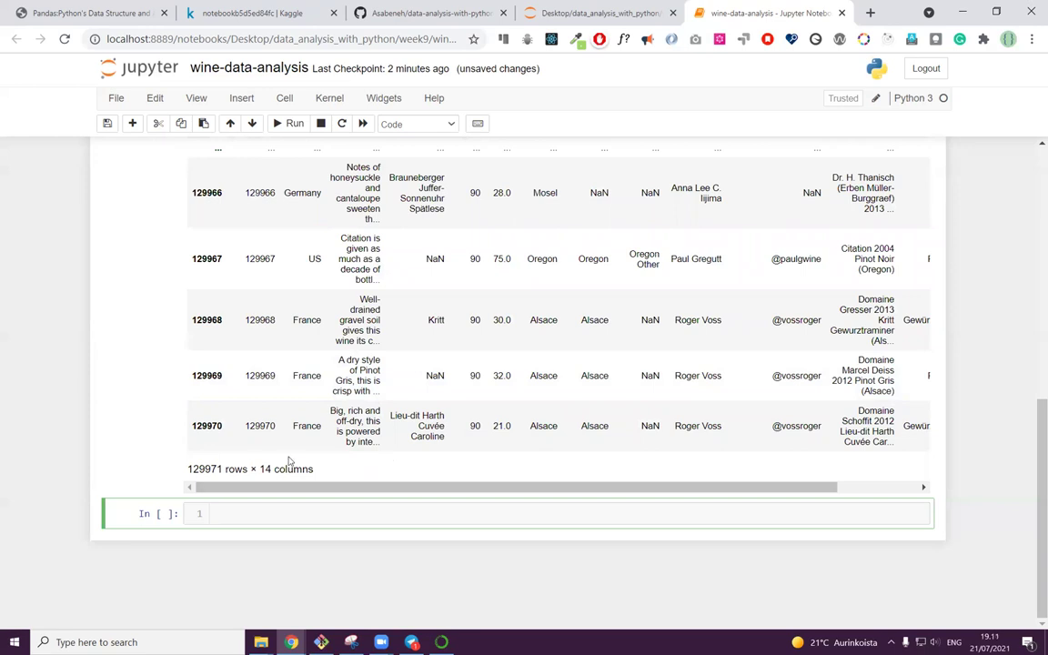
Step: Add the argument "index_col = 0" to the read_csv call, and rerun the loading cell and the dataframe display cell
scroll(496, 425, "up", 4)
scroll(496, 425, "up", 2)
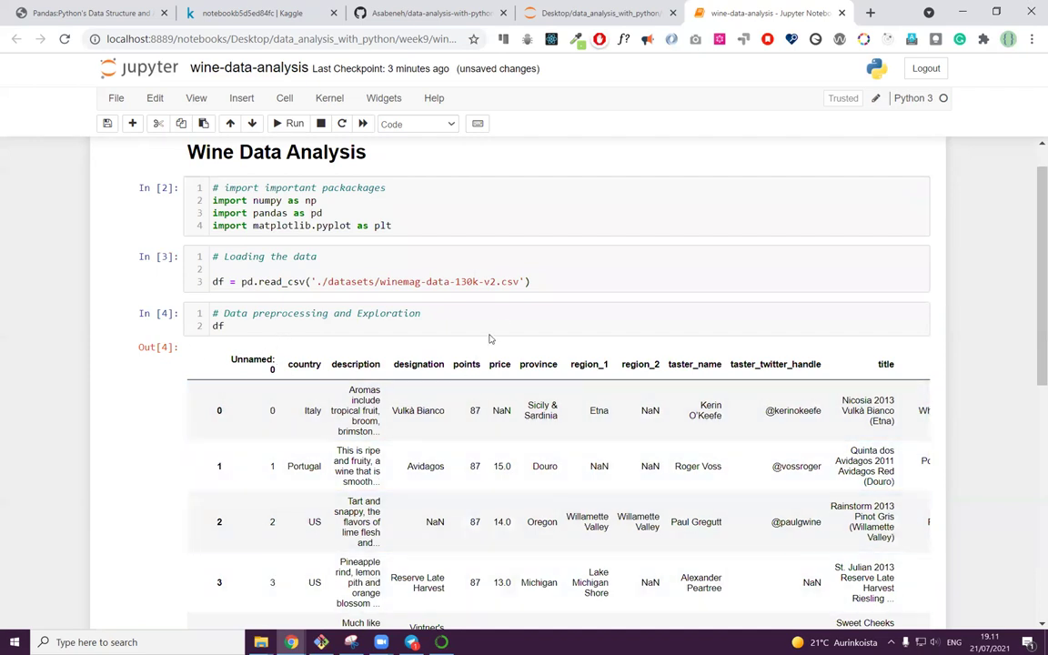
left_click(527, 282)
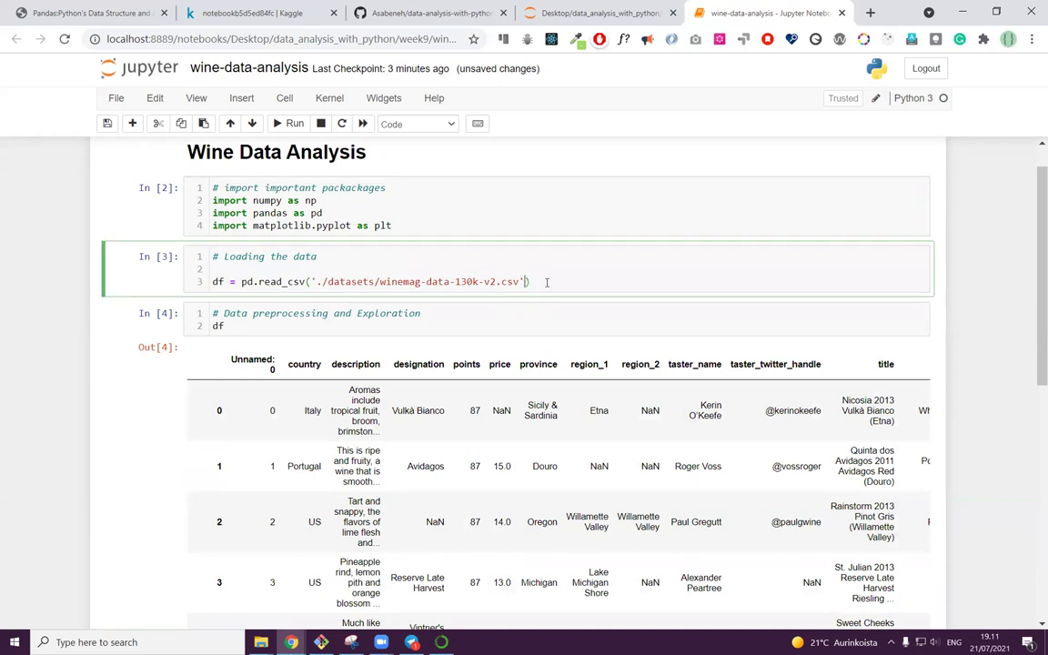
type(", index_col = 0")
key("shift+Return")
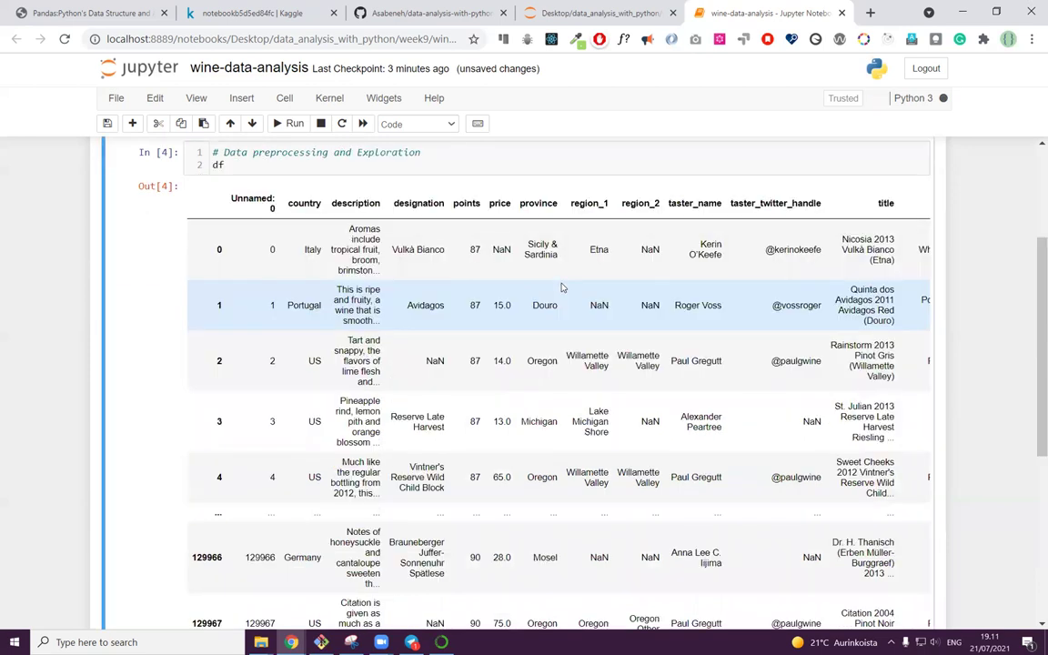
scroll(561, 287, "up", 3)
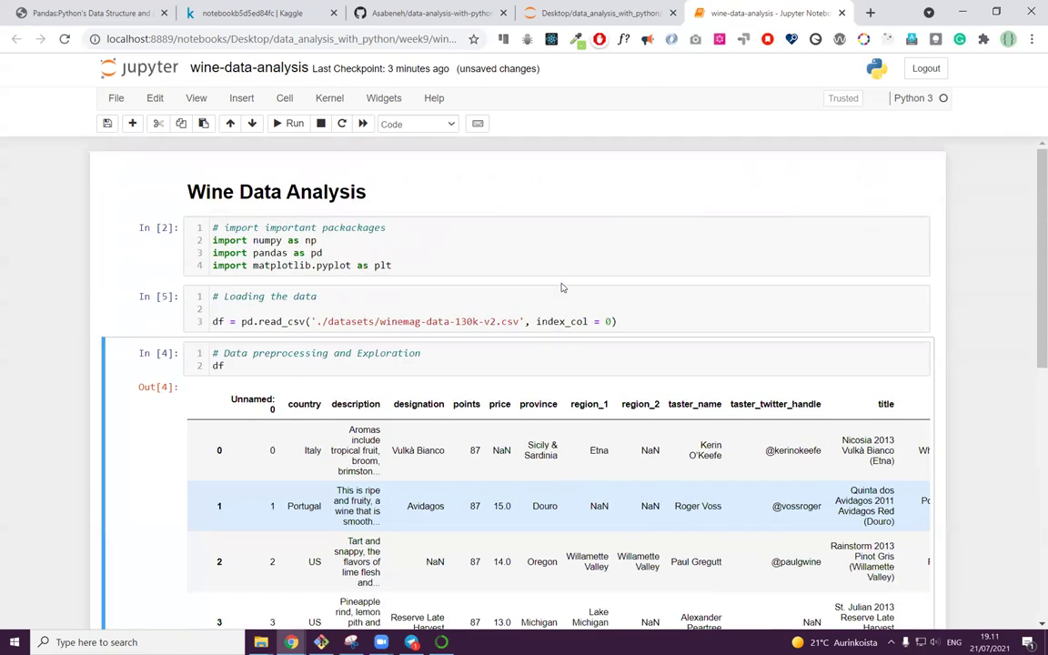
key("shift+Return")
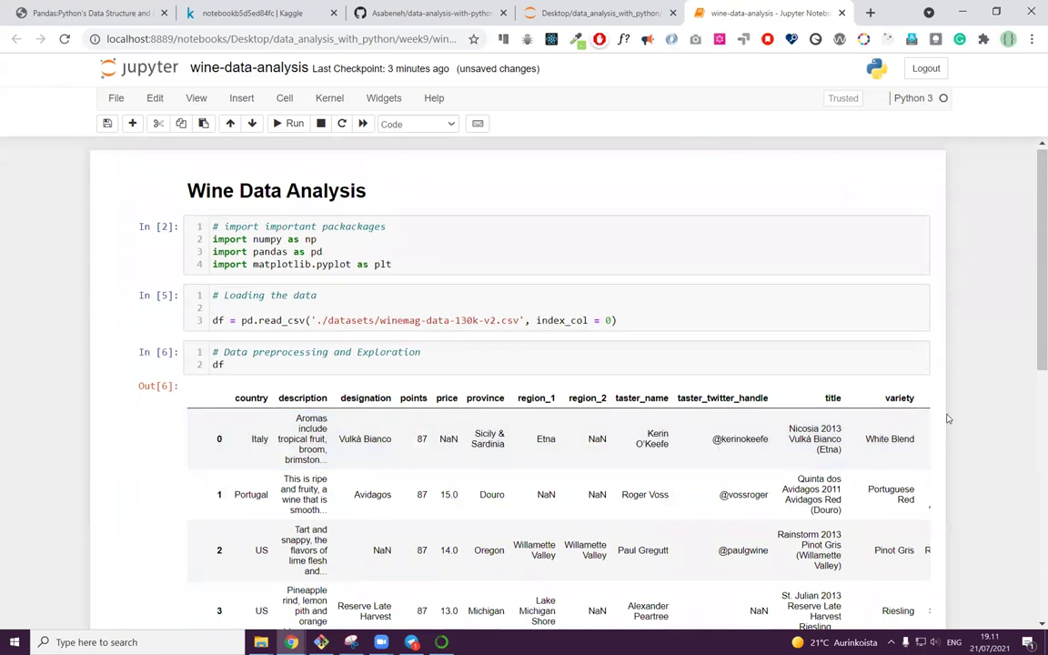
Step: Replace the "df" line in the exploration cell with the comment "# head" and the line "df.head()", and rerun the cell
scroll(950, 423, "down", 2)
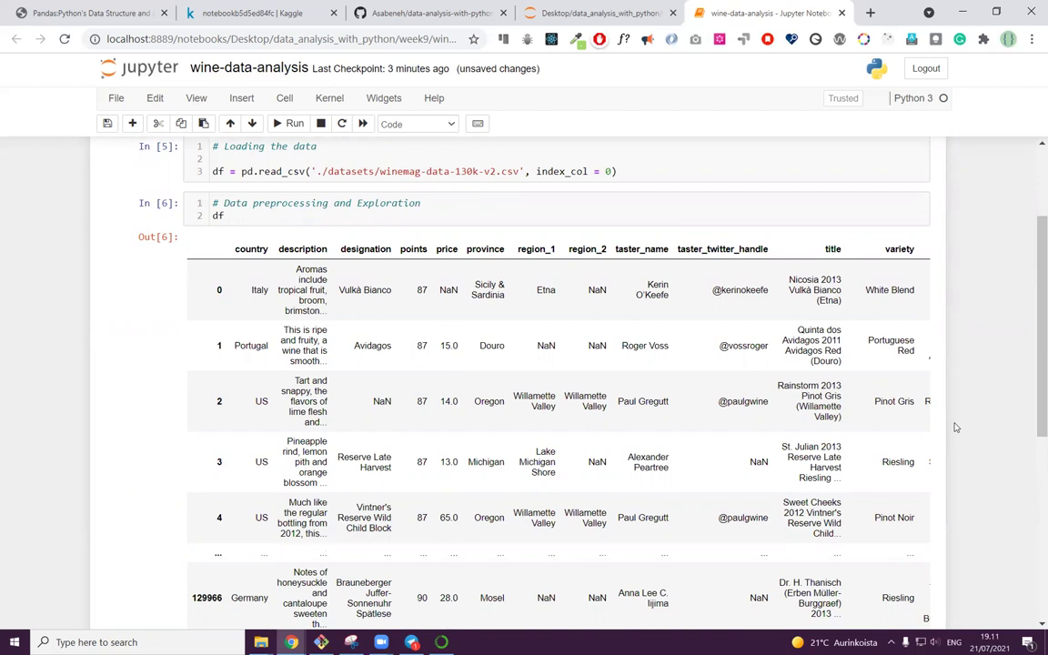
scroll(450, 339, "up", 2)
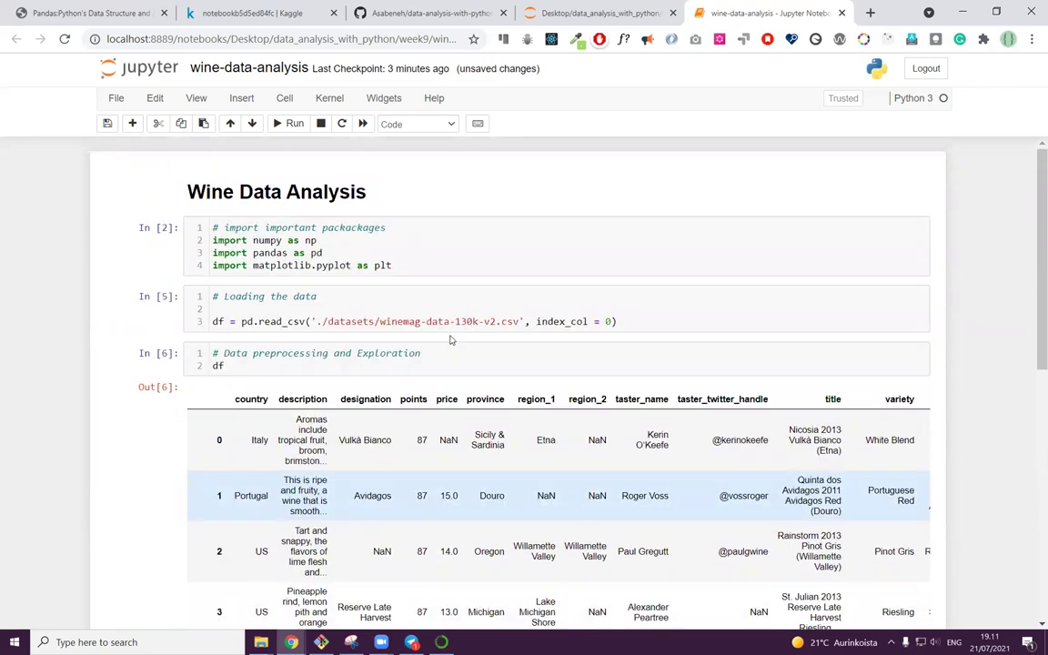
scroll(449, 339, "down", 5)
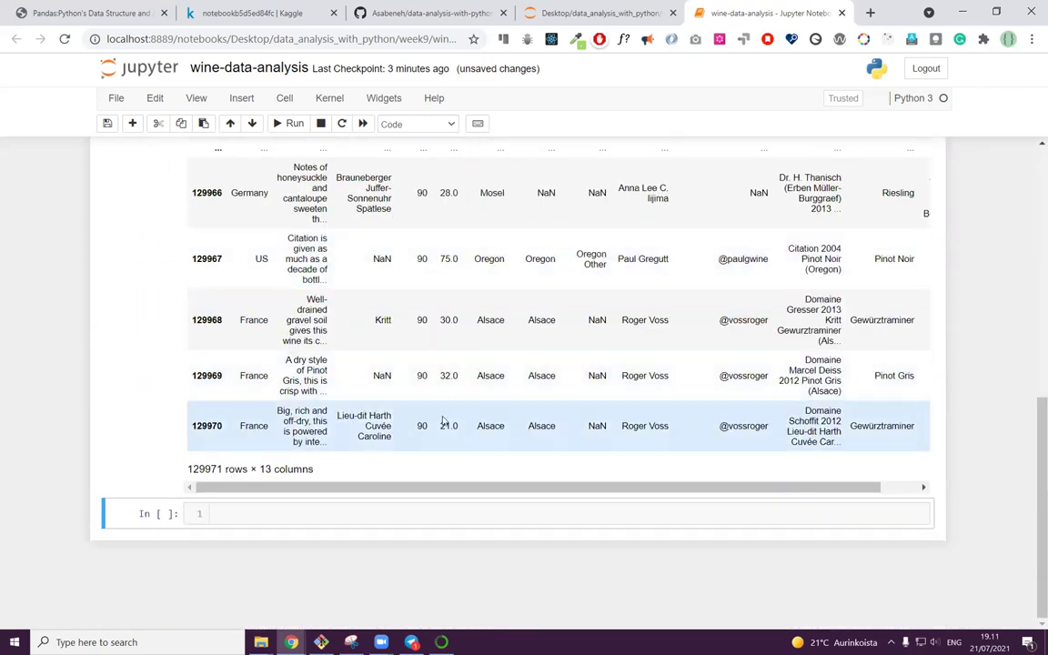
scroll(439, 468, "up", 5)
scroll(439, 468, "down", 6)
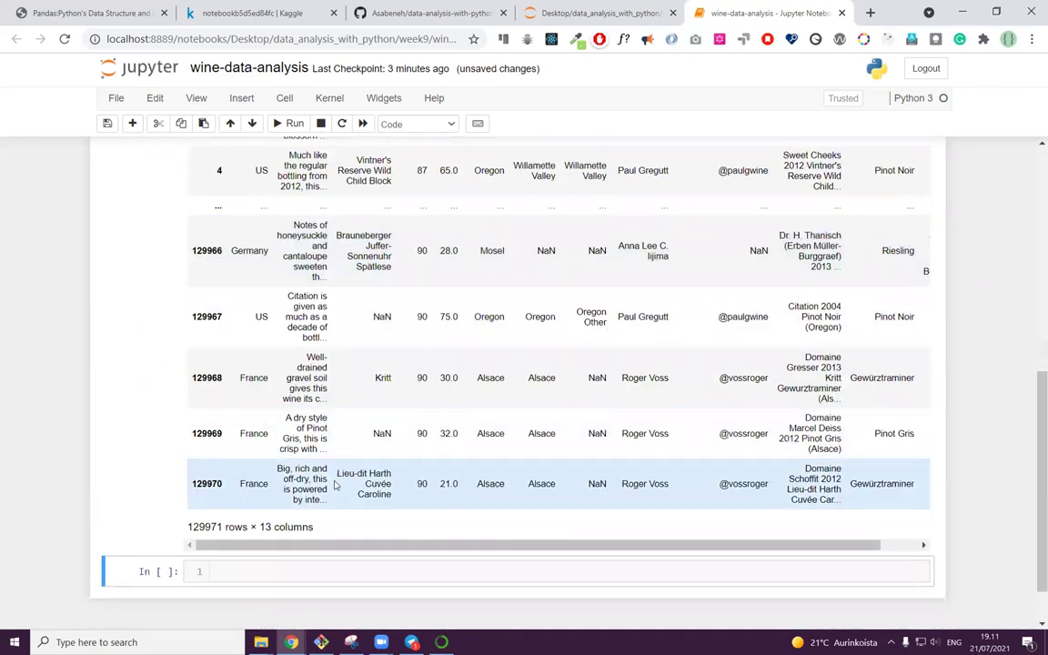
scroll(286, 491, "up", 6)
left_click(241, 337)
key("BackSpace")
key("BackSpace")
type("#")
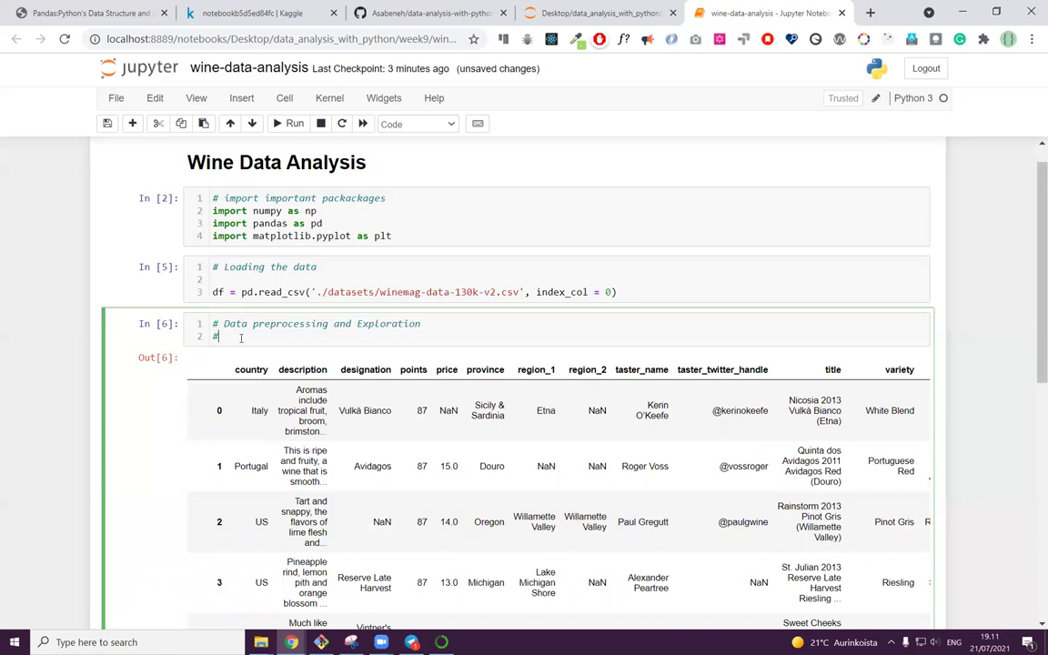
type(" head")
key("Return")
type("df.head()")
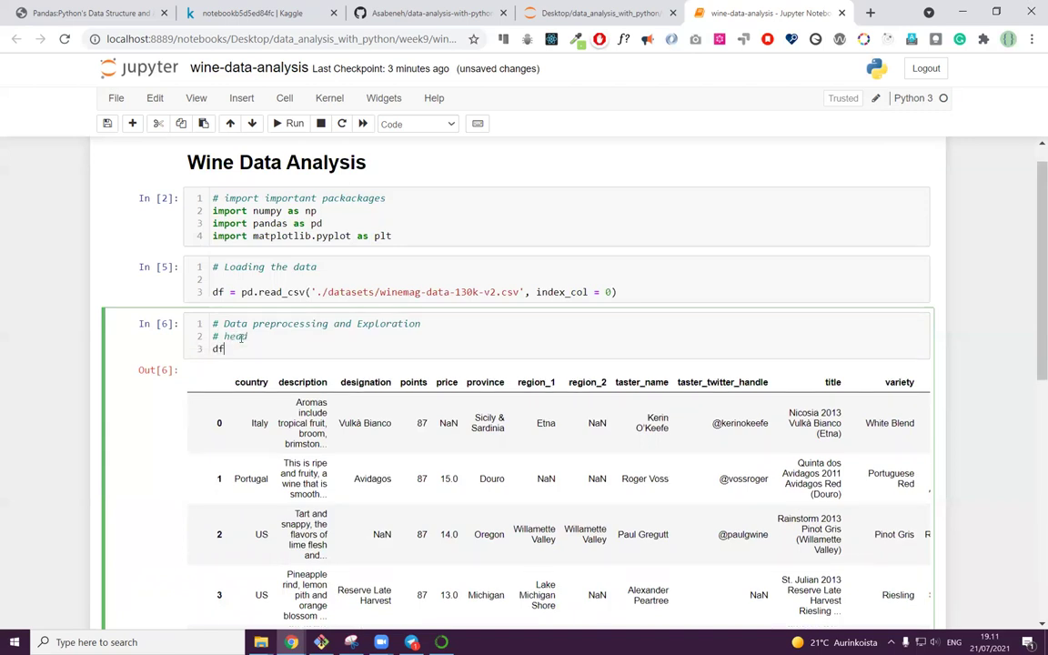
key("shift+Return")
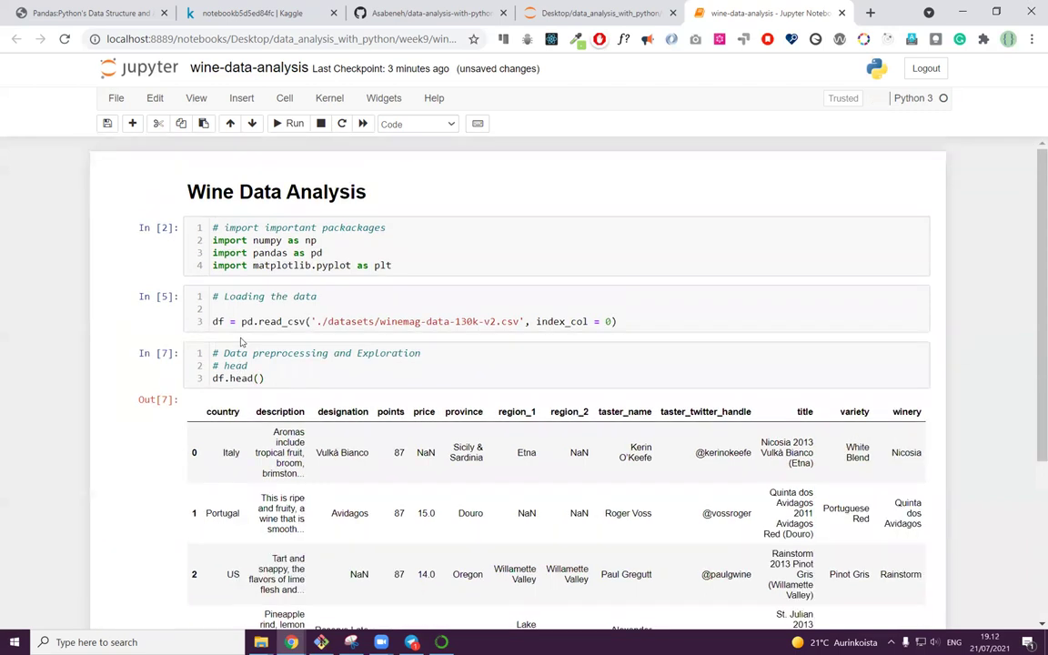
Step: Run "df.head(15)" in the new cell and look through the listed rows
scroll(298, 347, "down", 2)
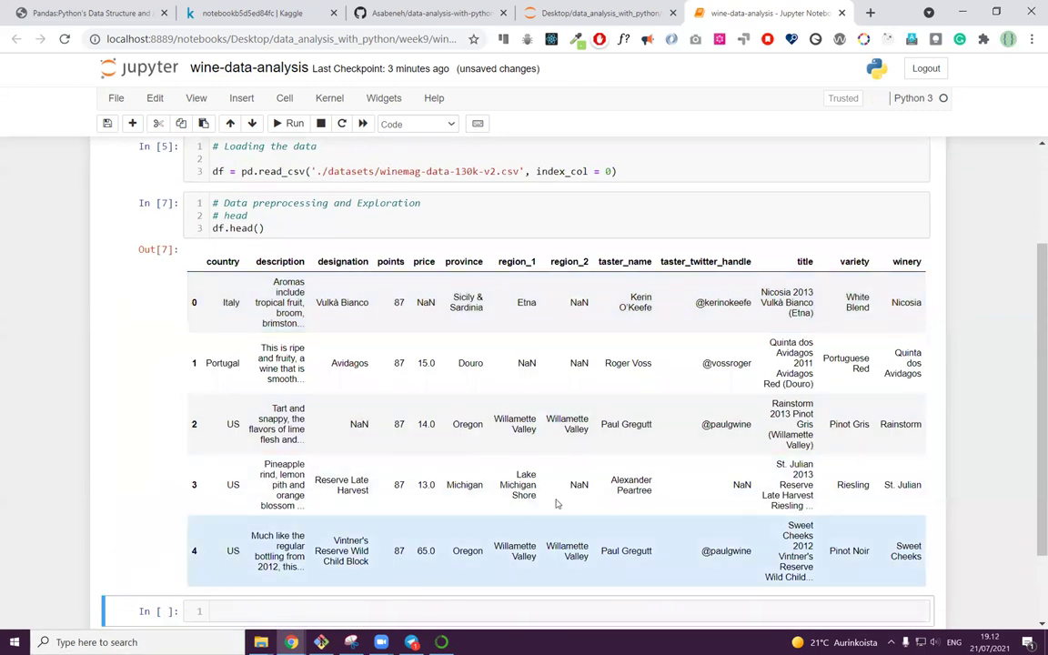
left_click(239, 610)
type("d")
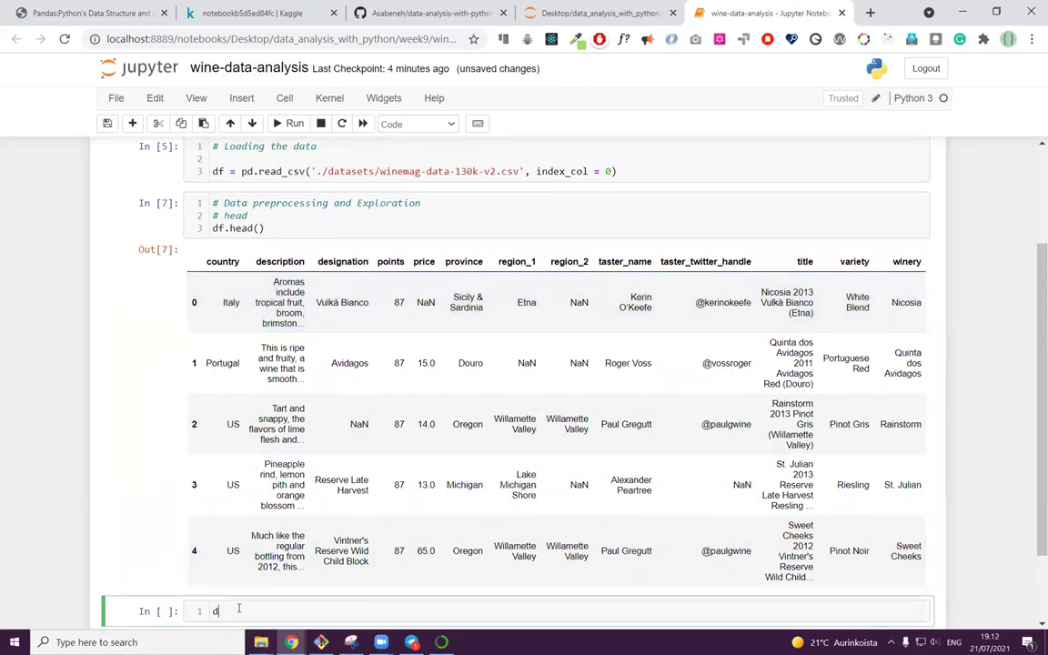
type("f.head(15")
key("shift+Return")
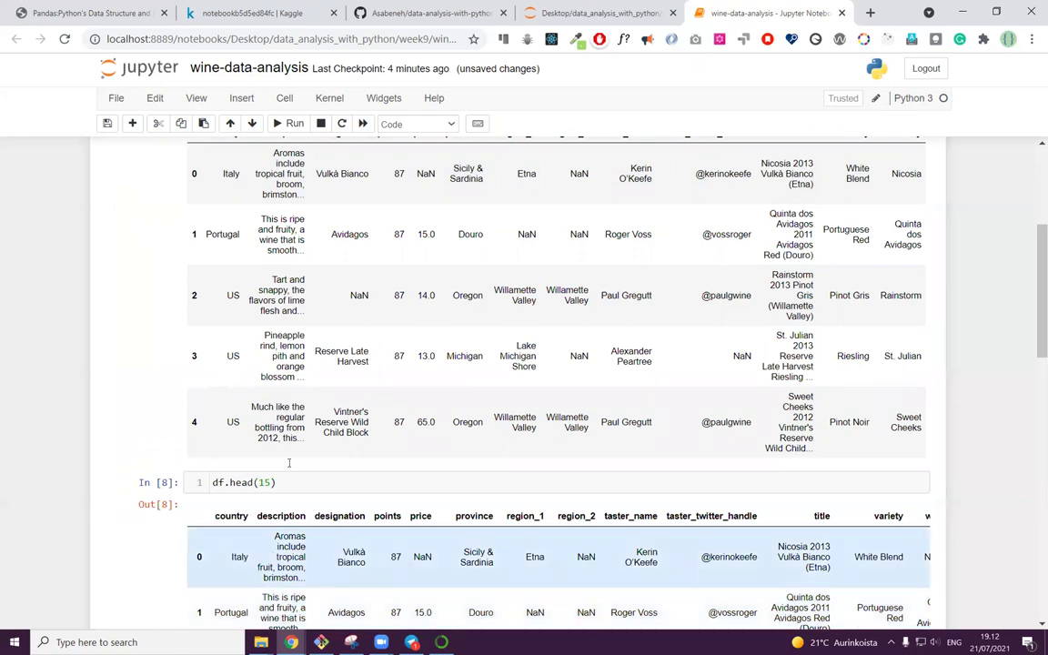
scroll(272, 500, "down", 8)
scroll(312, 388, "down", 3)
scroll(313, 345, "up", 10)
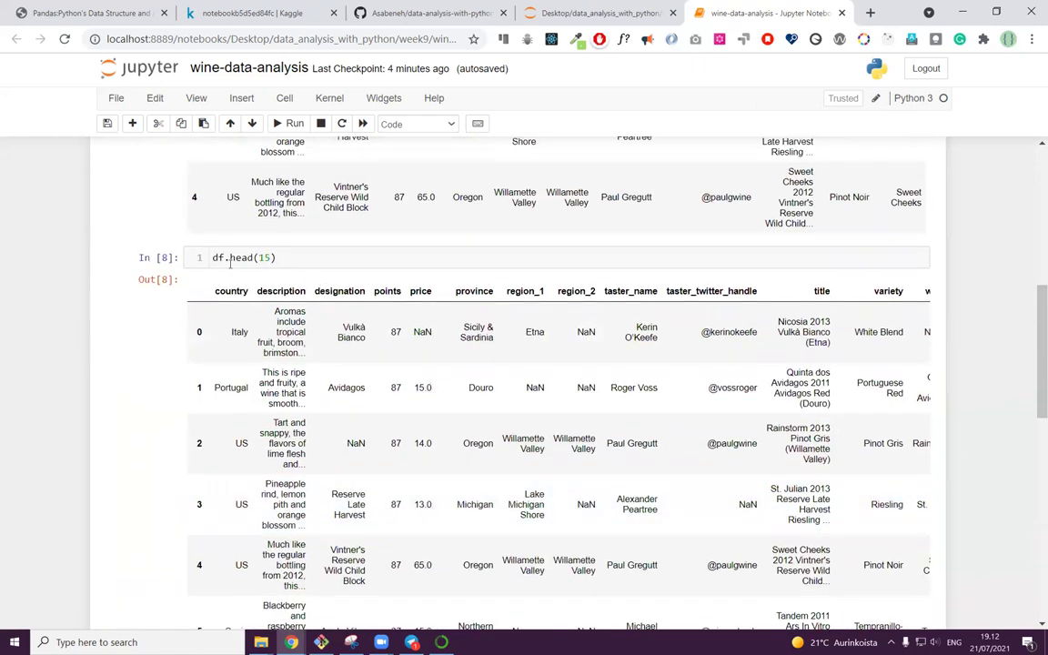
Step: Write a cell with the comment "# The last few rows or records" and the line "df.tail()", and run it
scroll(431, 427, "down", 8)
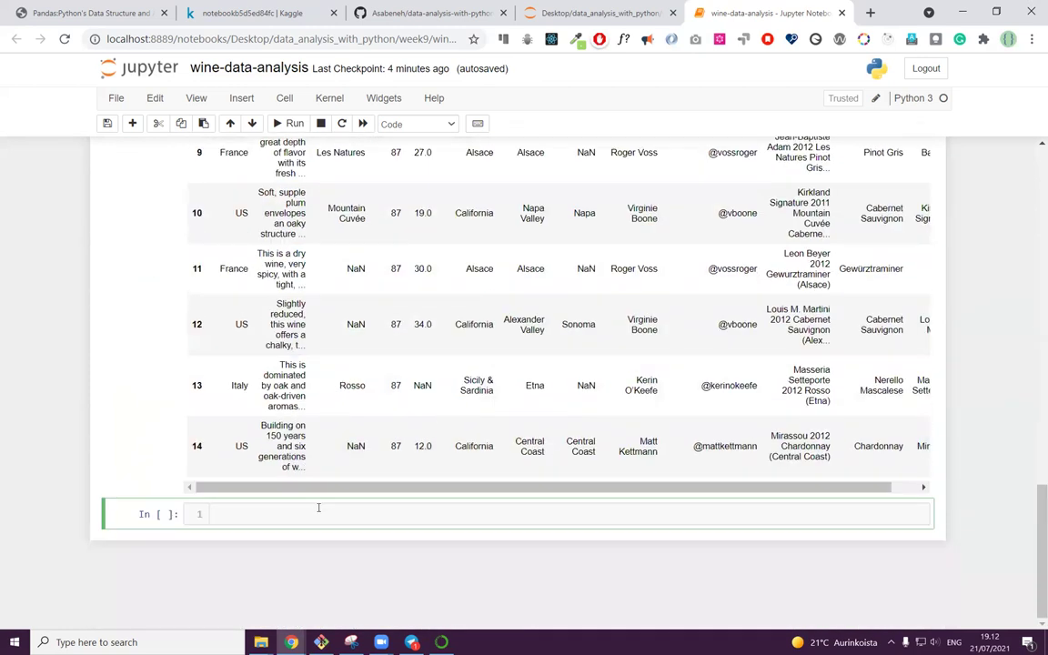
type("# ")
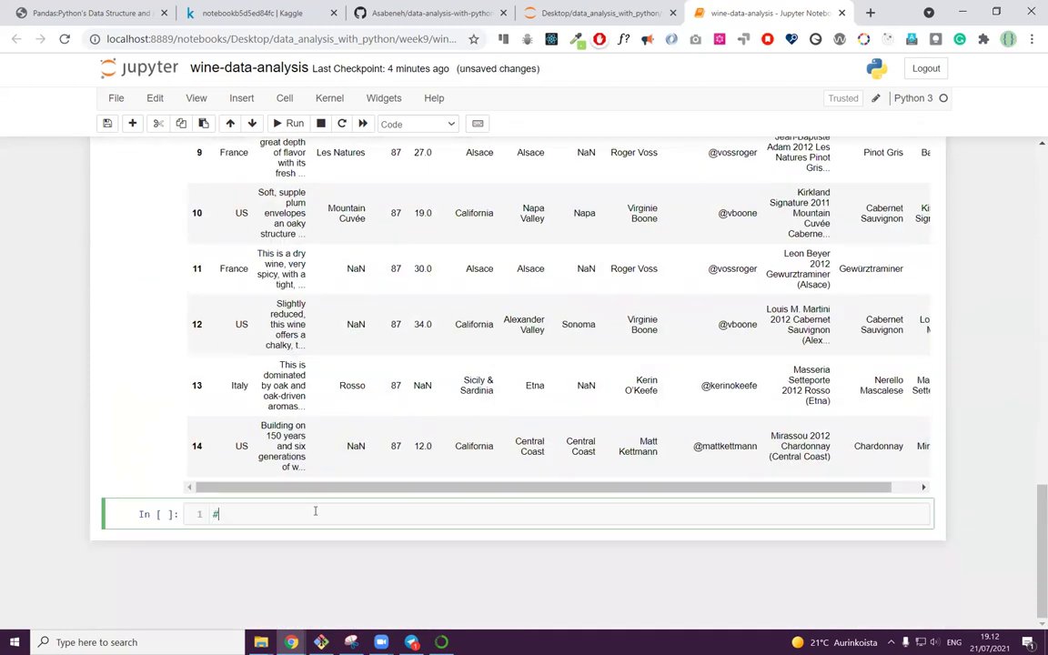
type("The Last few rows or records")
key("Return")
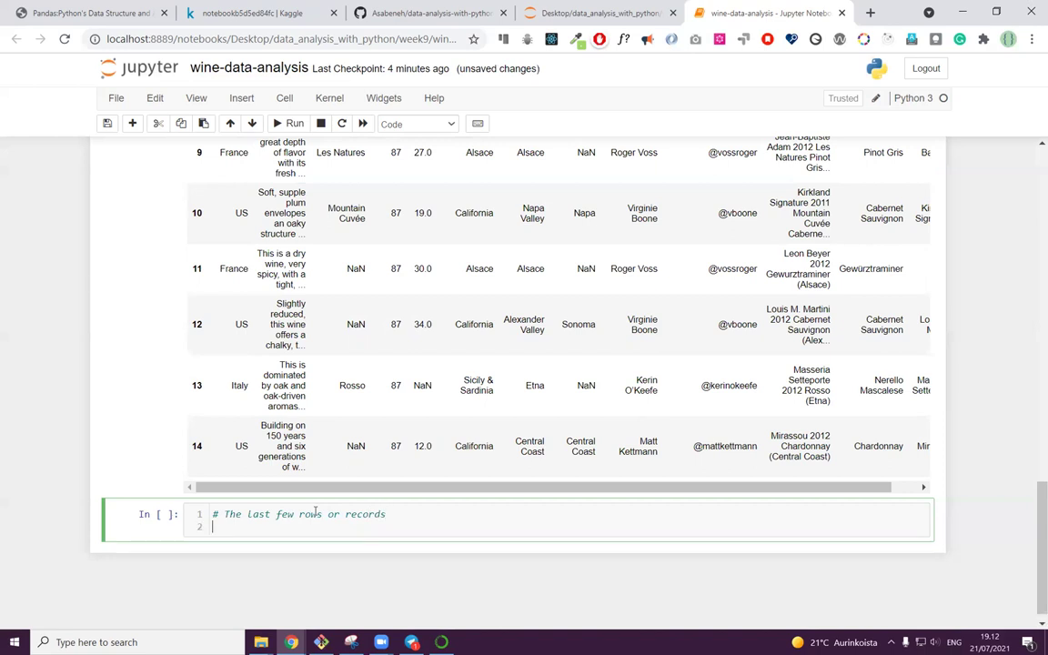
type("df.tail(")
key("shift+Return")
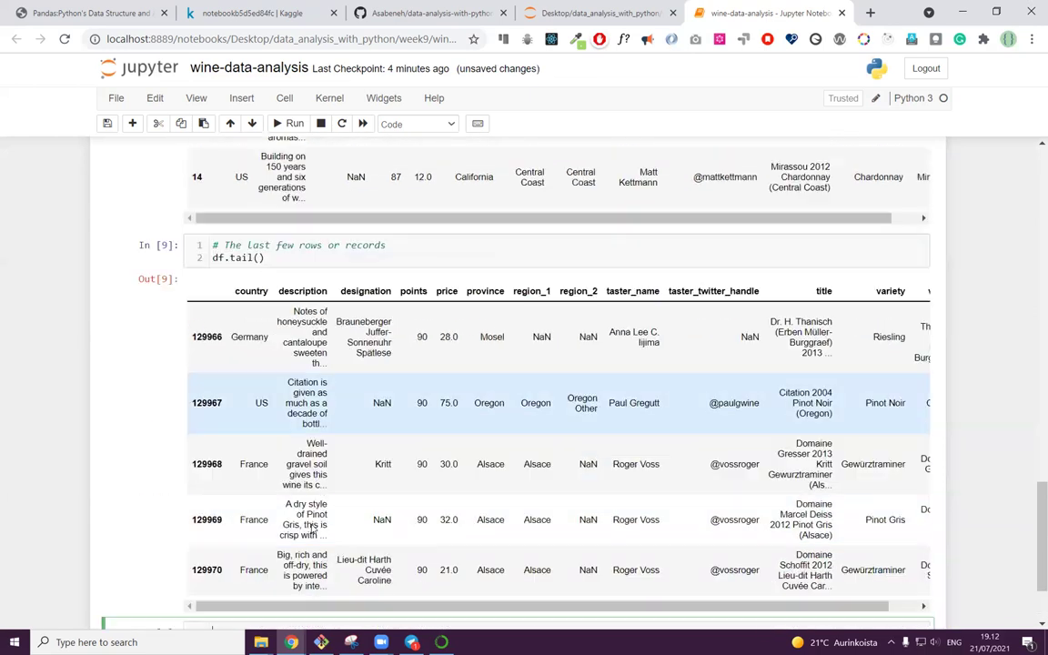
Step: Run "df.tail(25)" in the empty cell below the tail output
scroll(359, 496, "up", 2)
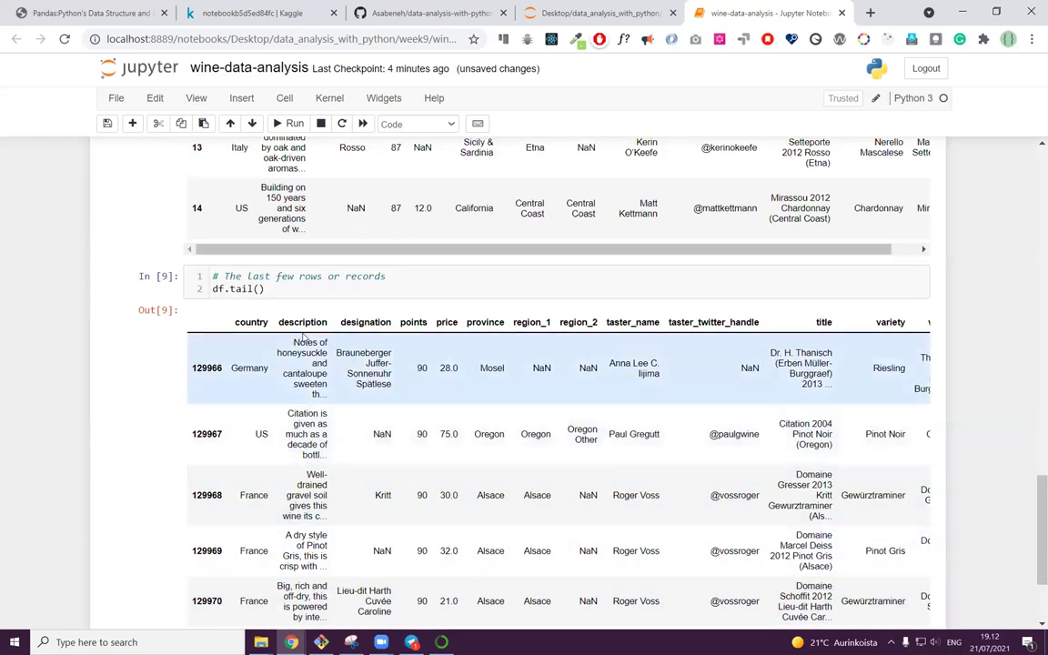
scroll(279, 291, "down", 2)
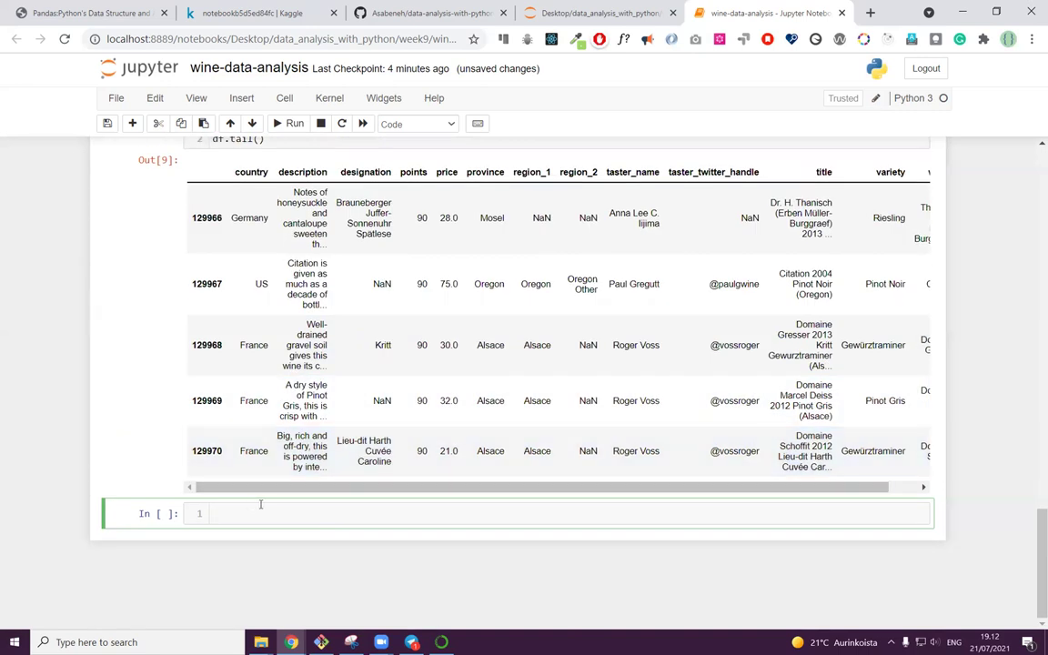
type("df.tail(25")
key("shift+Return")
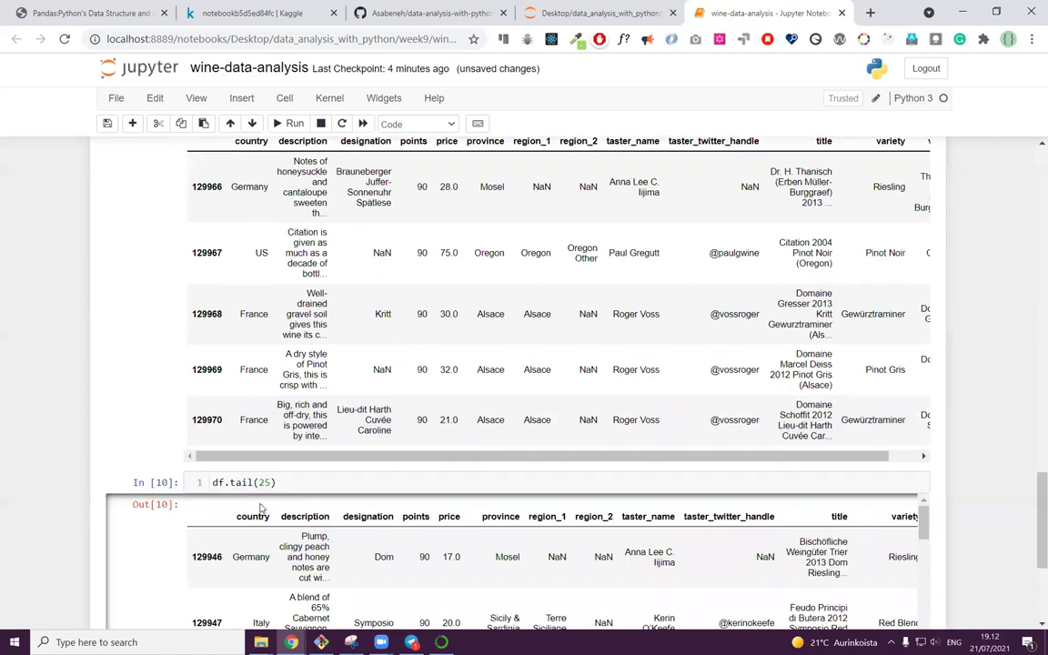
Step: Change the row count in the second tail call to 15, rerun the cell and look over its output
scroll(420, 525, "down", 8)
scroll(419, 525, "down", 6)
left_click(263, 408)
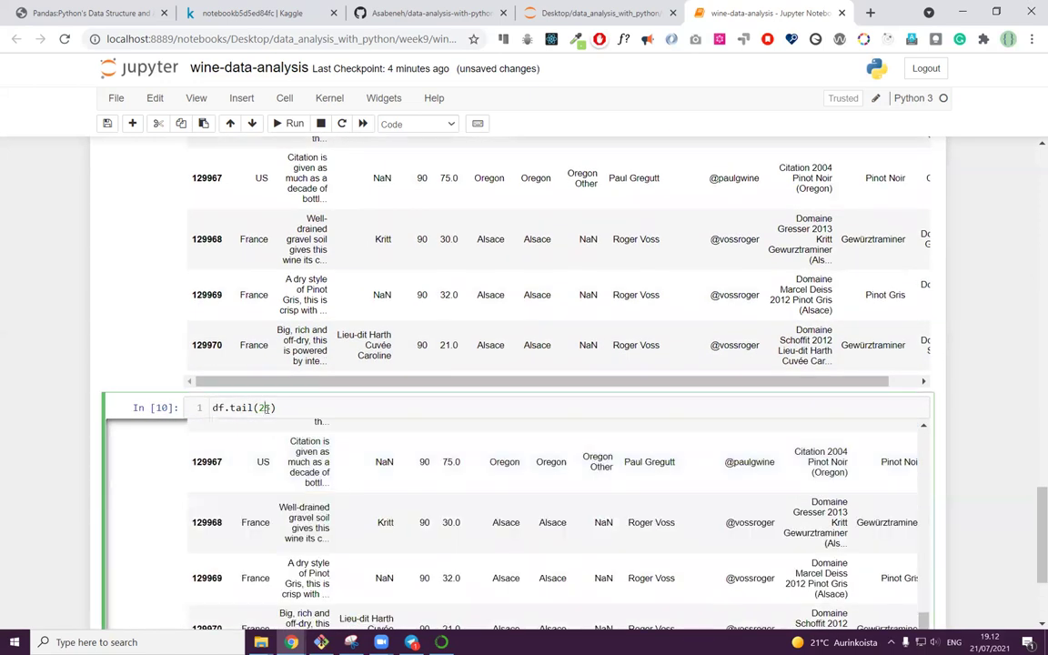
key("BackSpace")
key("shift+Return")
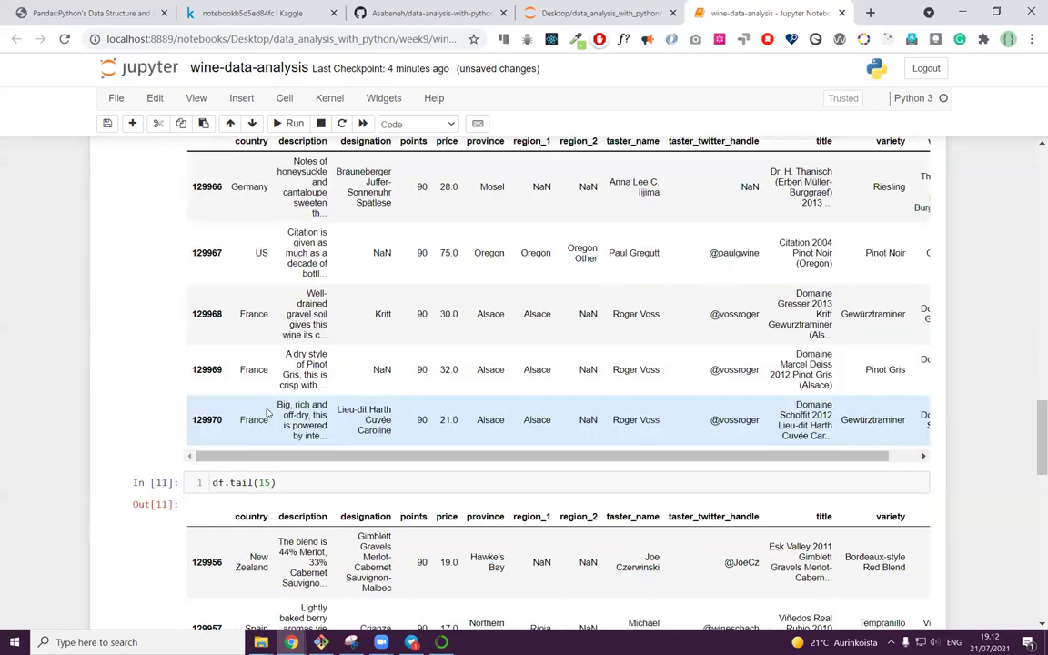
scroll(386, 396, "down", 5)
scroll(386, 397, "up", 12)
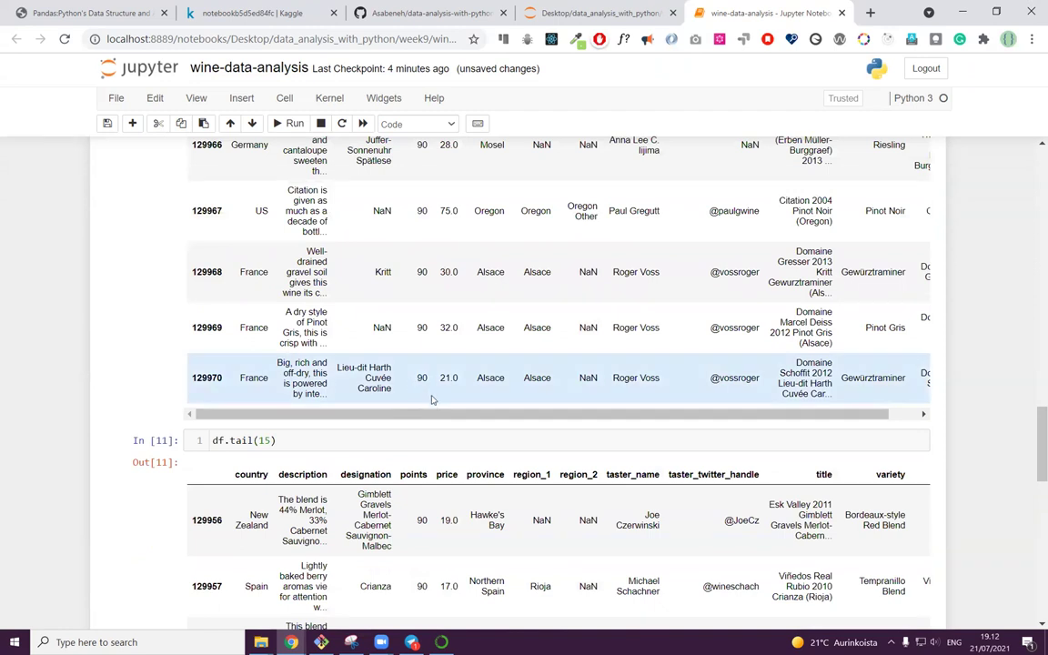
Step: Run "df.columns" in the empty cell below the tail output and look over the listed column names
scroll(427, 400, "down", 9)
scroll(423, 420, "down", 2)
left_click(314, 511)
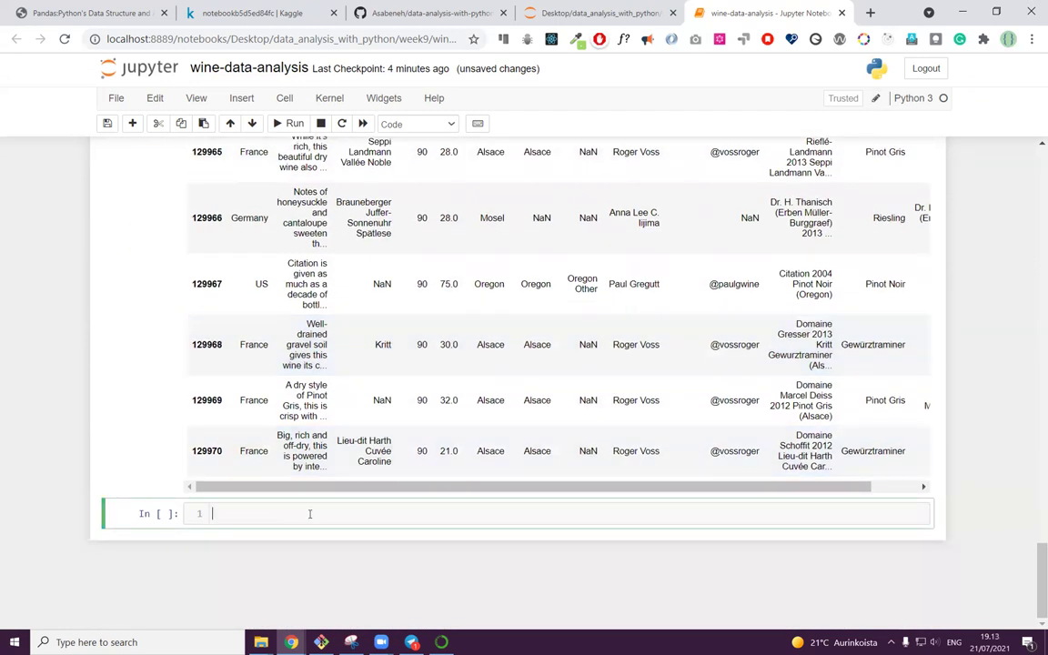
type("df.columns")
key("shift+Return")
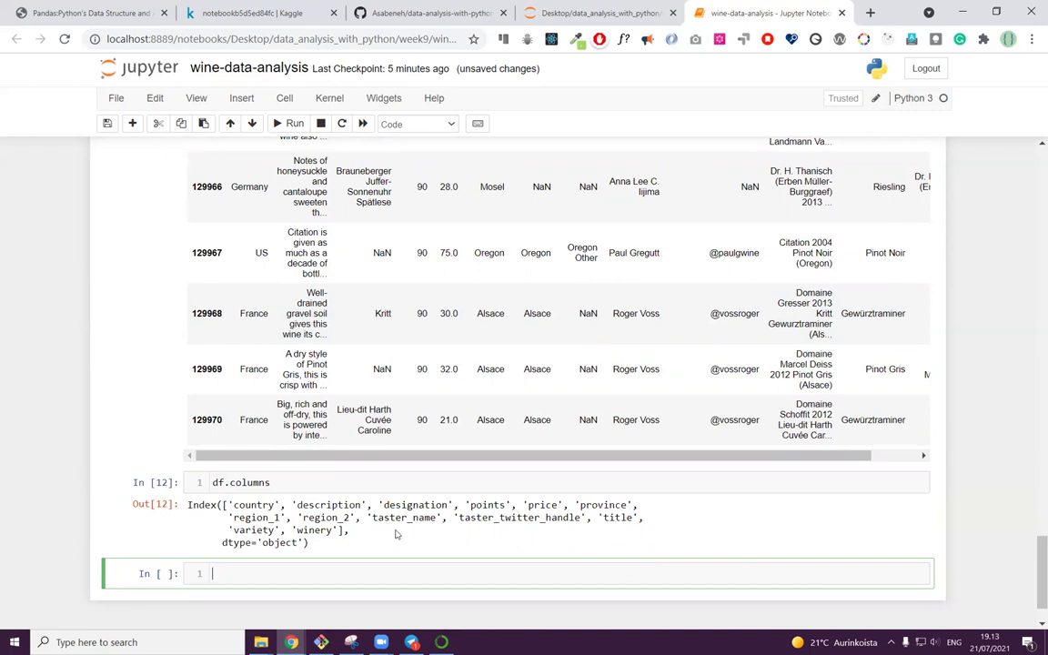
left_click_drag(370, 518, 438, 517)
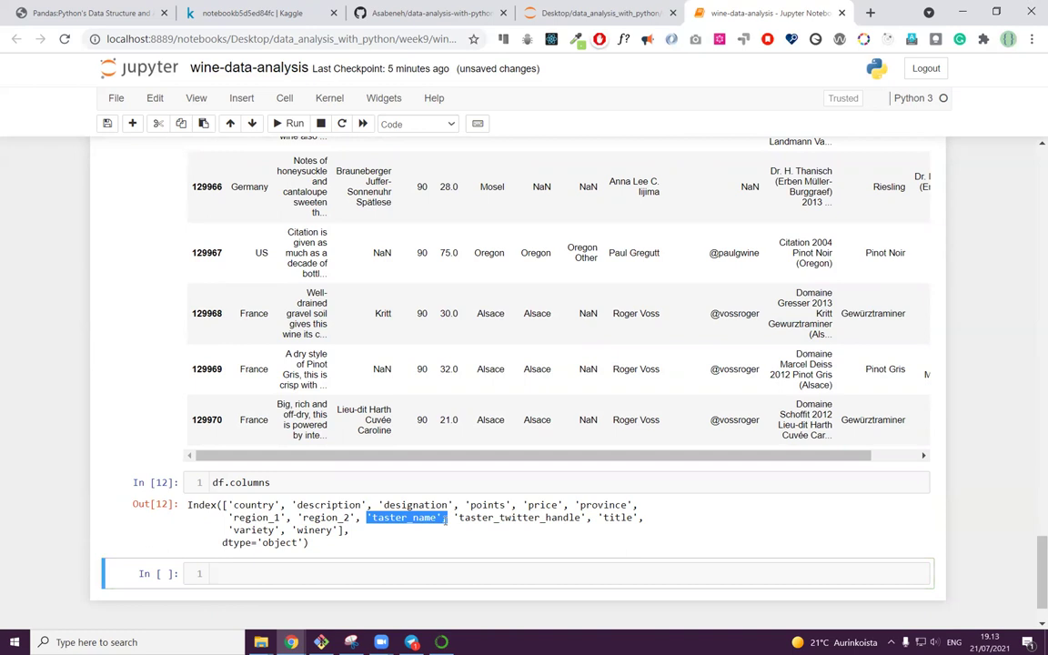
left_click(427, 533)
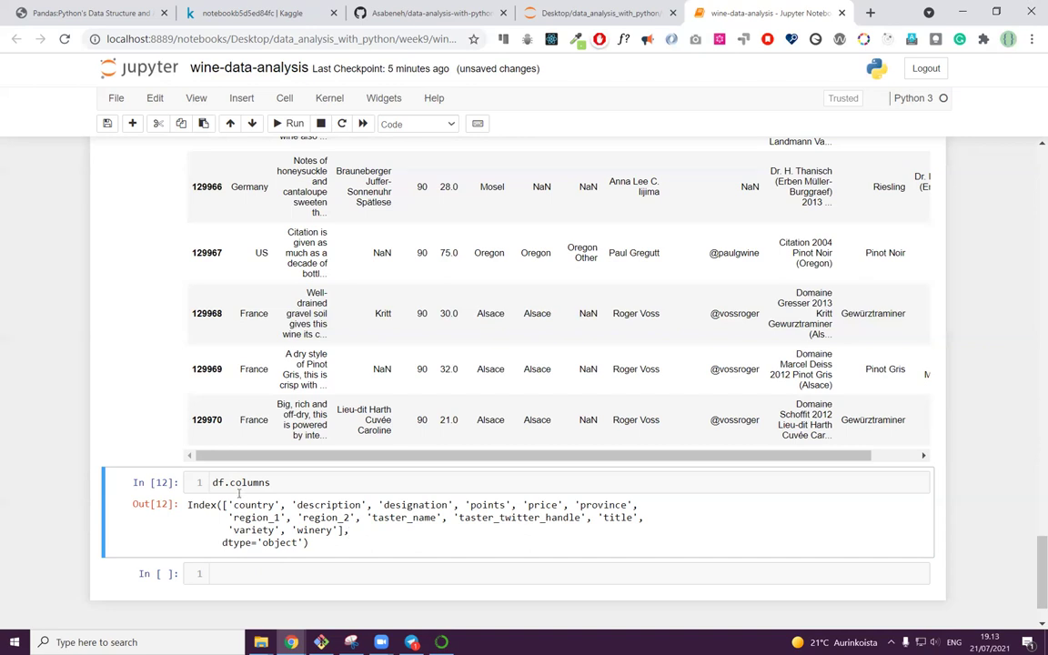
Step: Run "df.shape" in the next empty cell and compare its row and column counts with the tail table
scroll(346, 555, "down", 1)
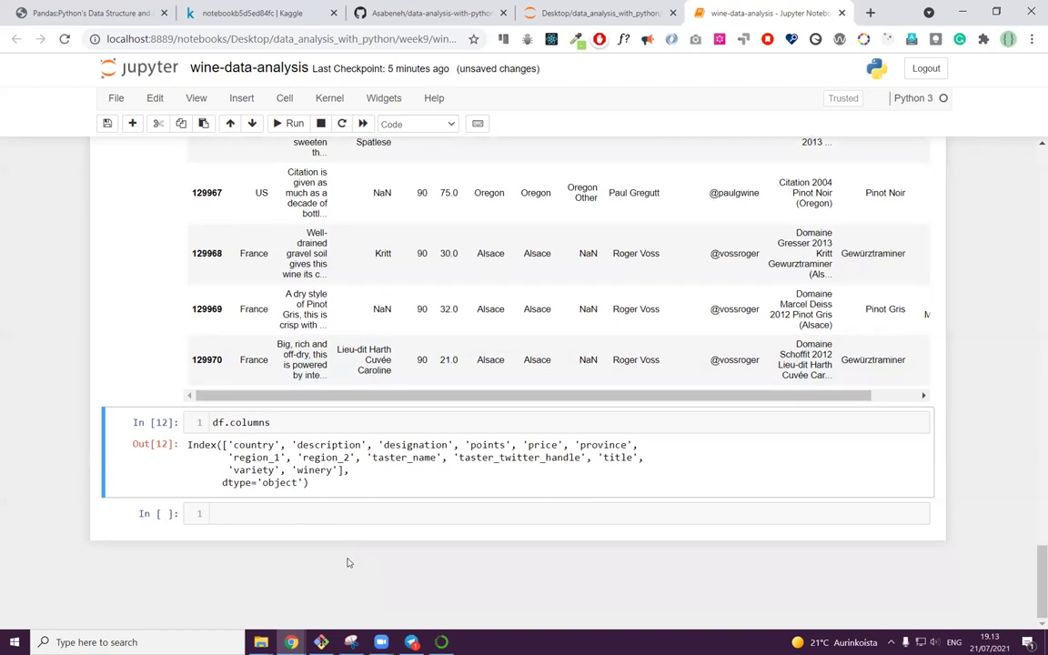
left_click(266, 515)
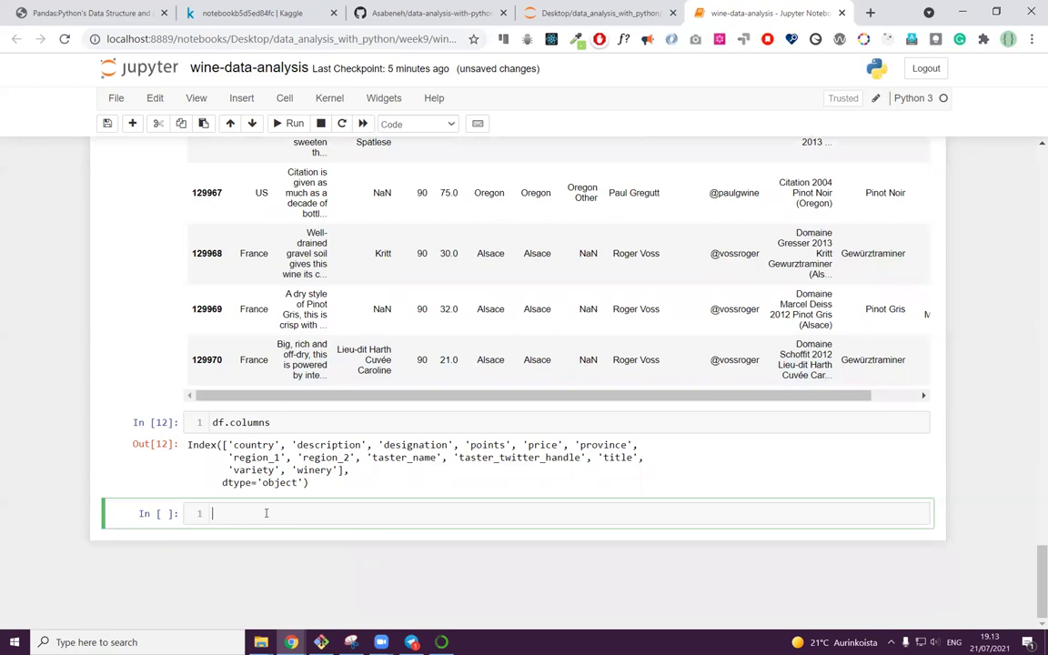
type("df.shape")
key("shift+Return")
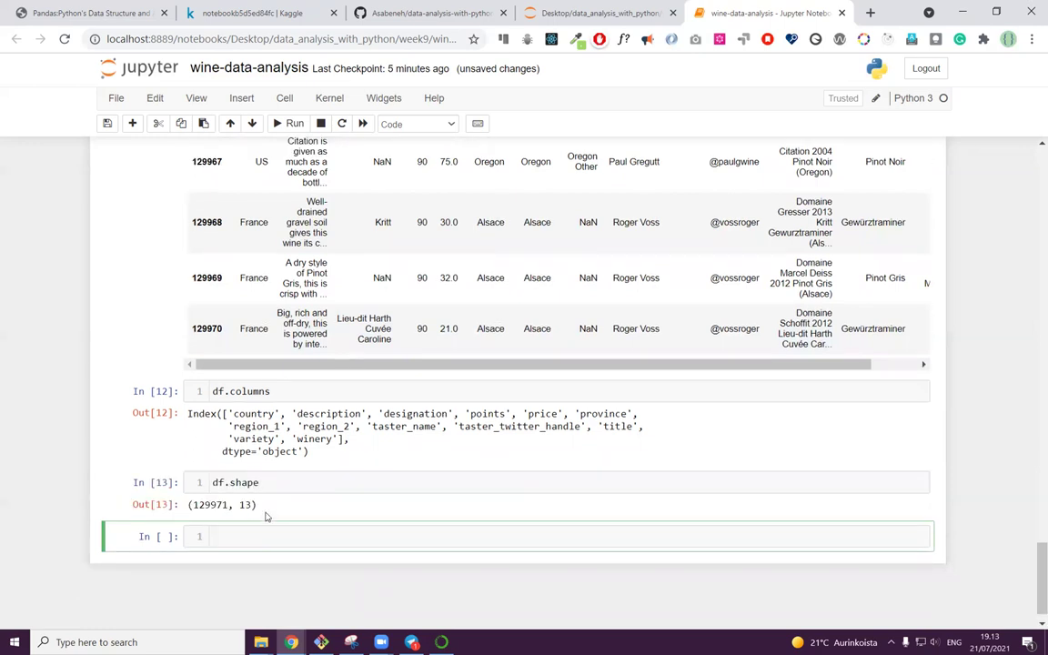
left_click_drag(188, 505, 235, 504)
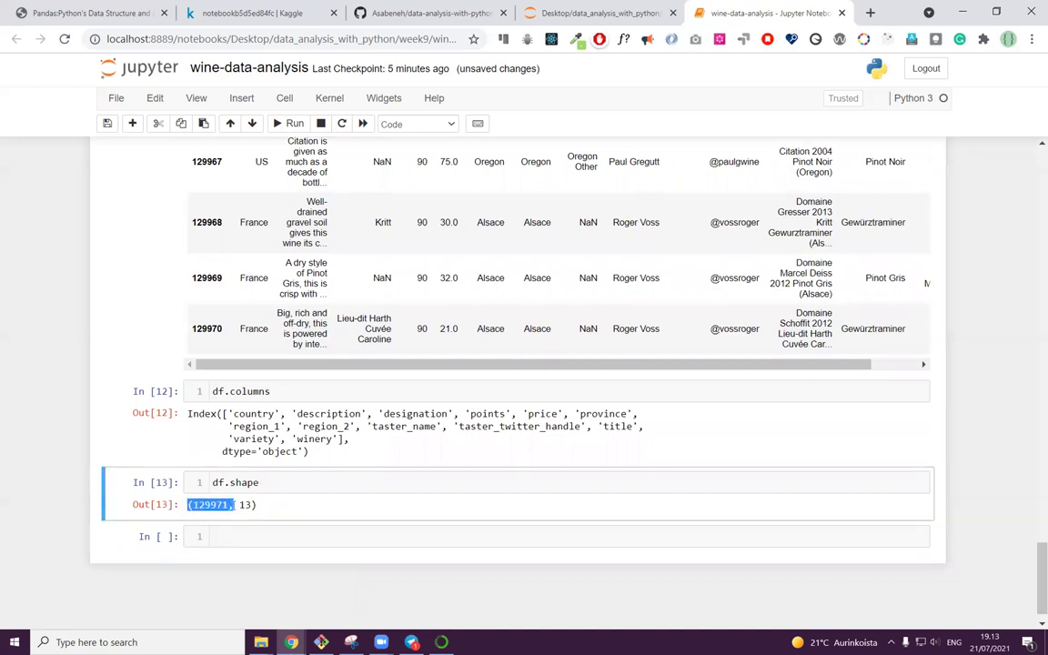
double_click(247, 505)
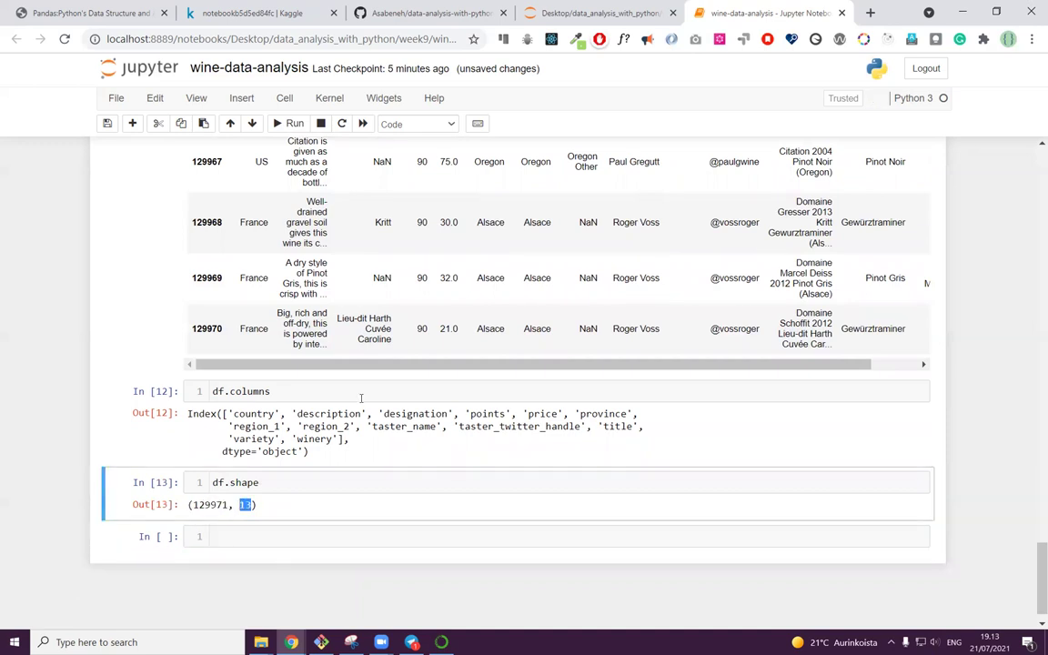
scroll(361, 397, "up", 8)
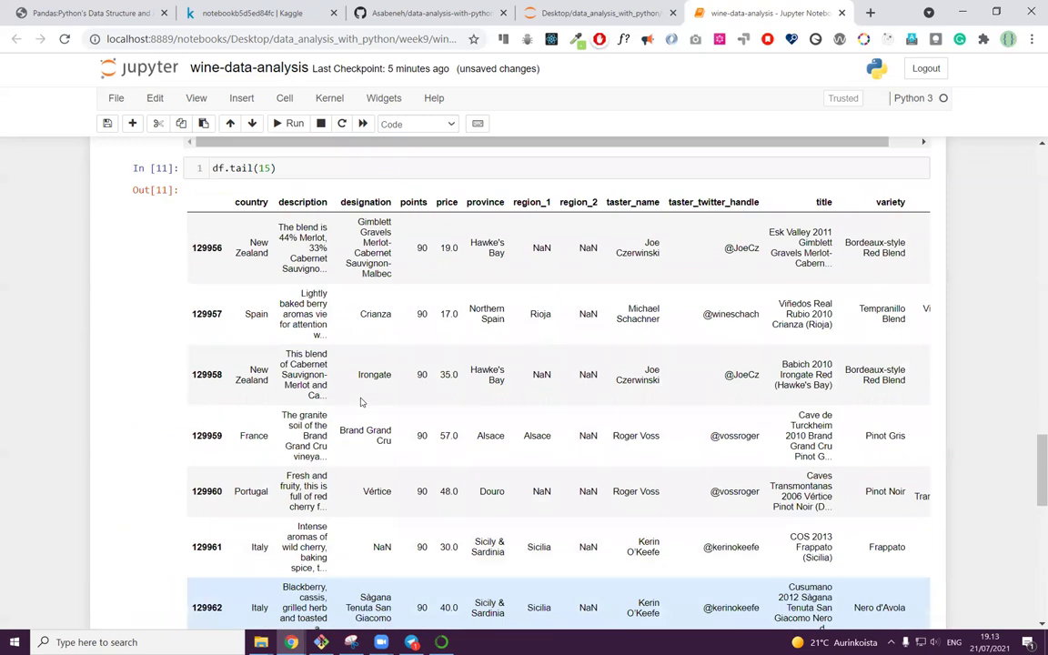
scroll(445, 491, "down", 8)
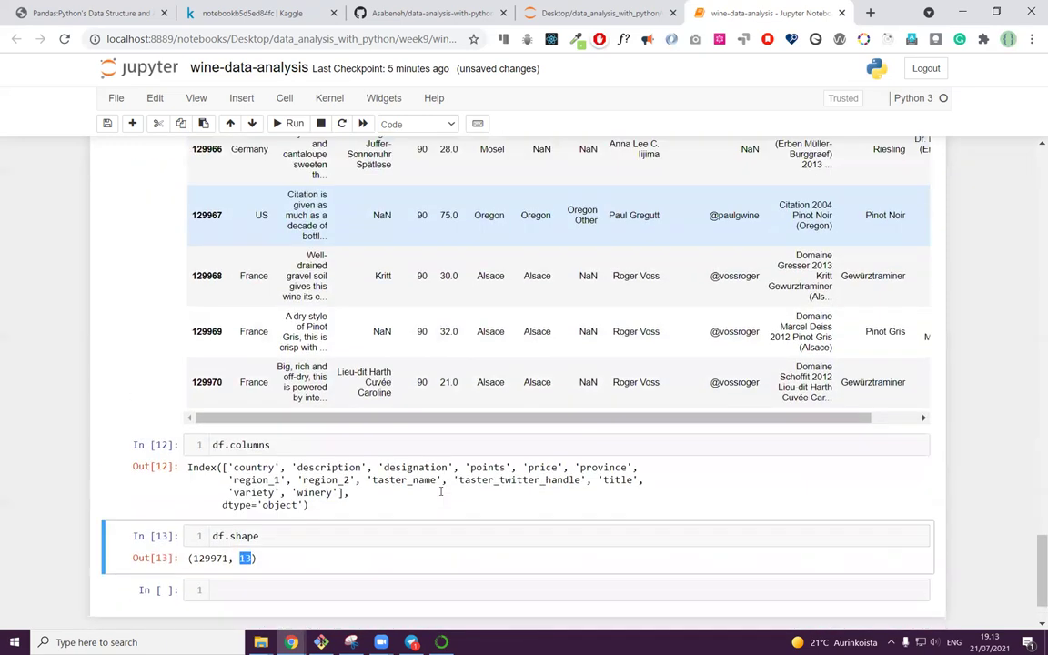
Step: Insert a cell directly below the first head output and run "df" in it to display the whole dataframe
scroll(440, 491, "up", 15)
scroll(322, 311, "up", 15)
scroll(274, 350, "down", 5)
scroll(274, 350, "up", 5)
left_click(275, 352)
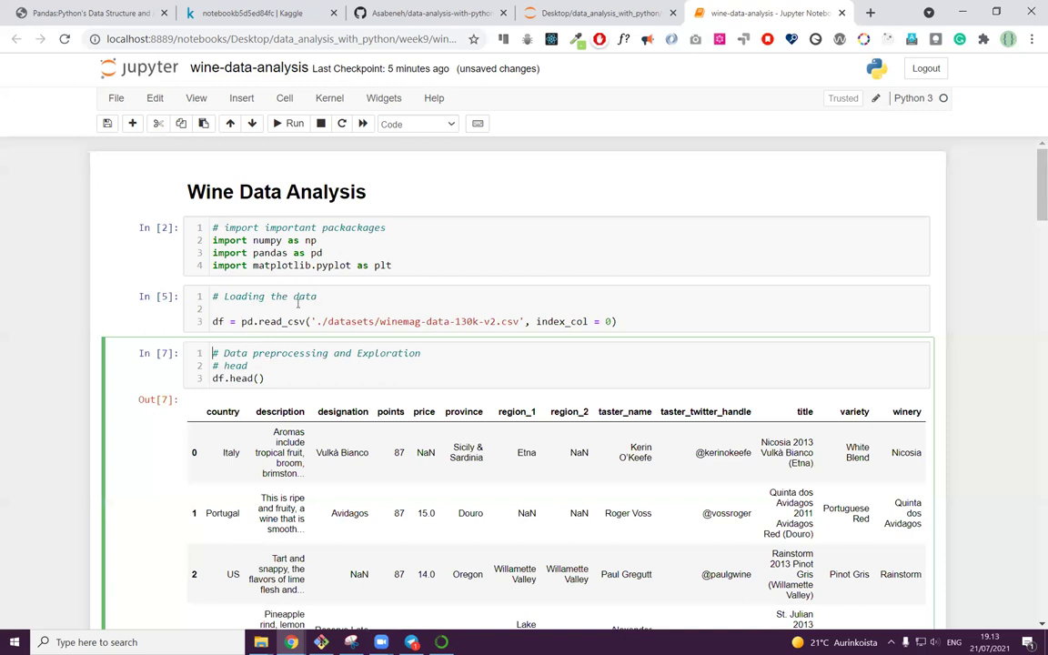
left_click(353, 371)
left_click(301, 297)
left_click(285, 340)
left_click(132, 123)
left_click(260, 309)
type("df")
key("shift+Return")
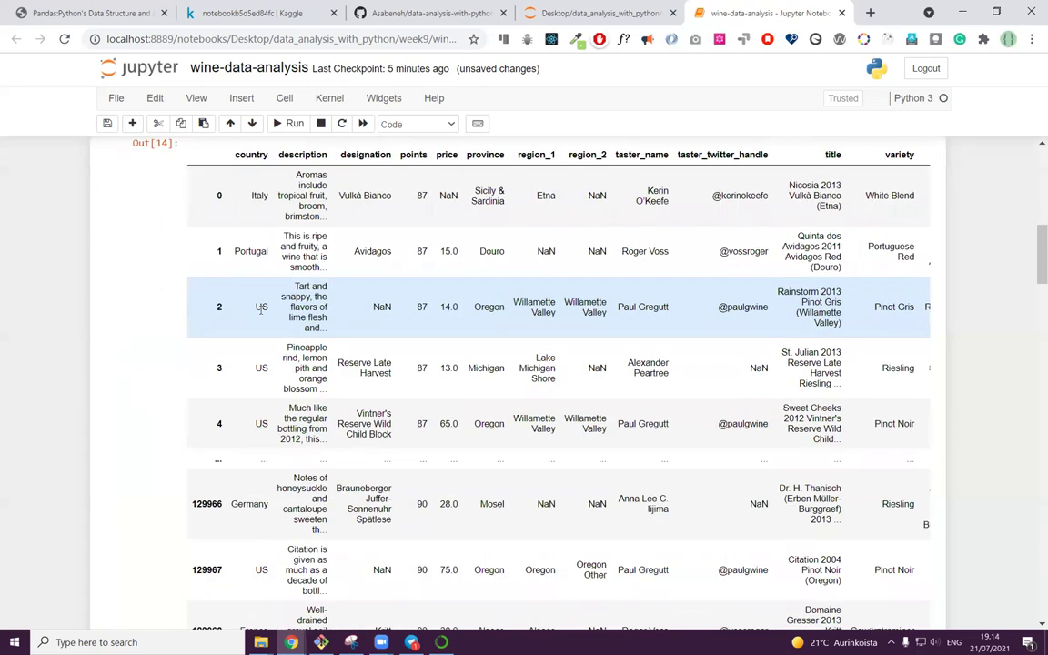
Step: Check the size summary below the full dataframe, and remove the cell containing only "df"
scroll(261, 310, "down", 6)
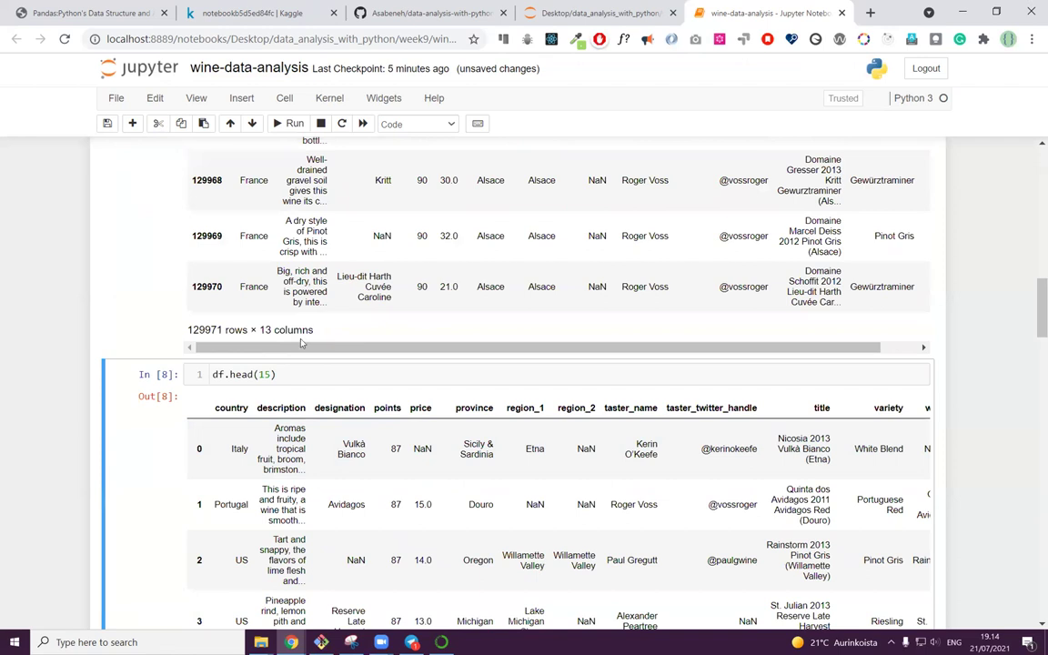
scroll(266, 335, "up", 10)
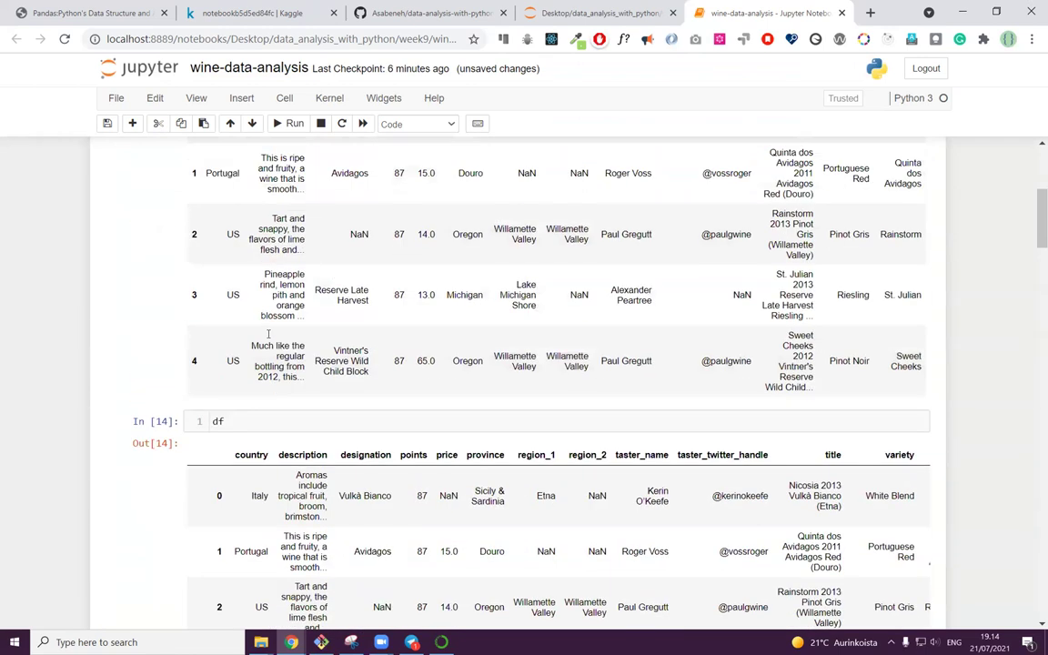
left_click(237, 418)
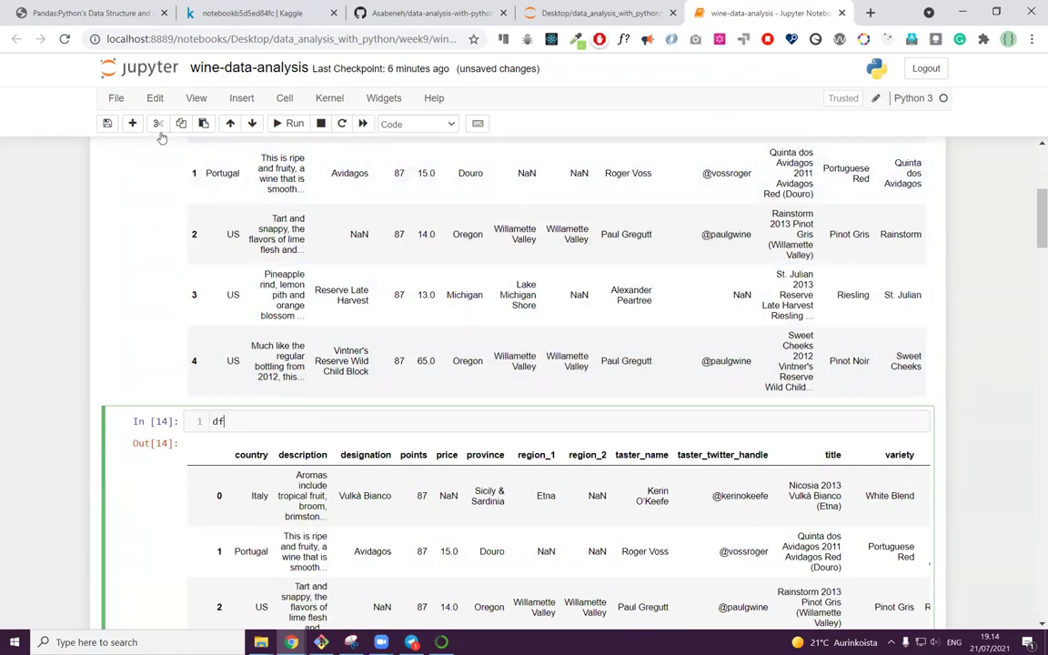
left_click(158, 125)
Step: Rerun the cells from "df.head(15)" down to "df.shape" and look over the column names
scroll(380, 422, "down", 20)
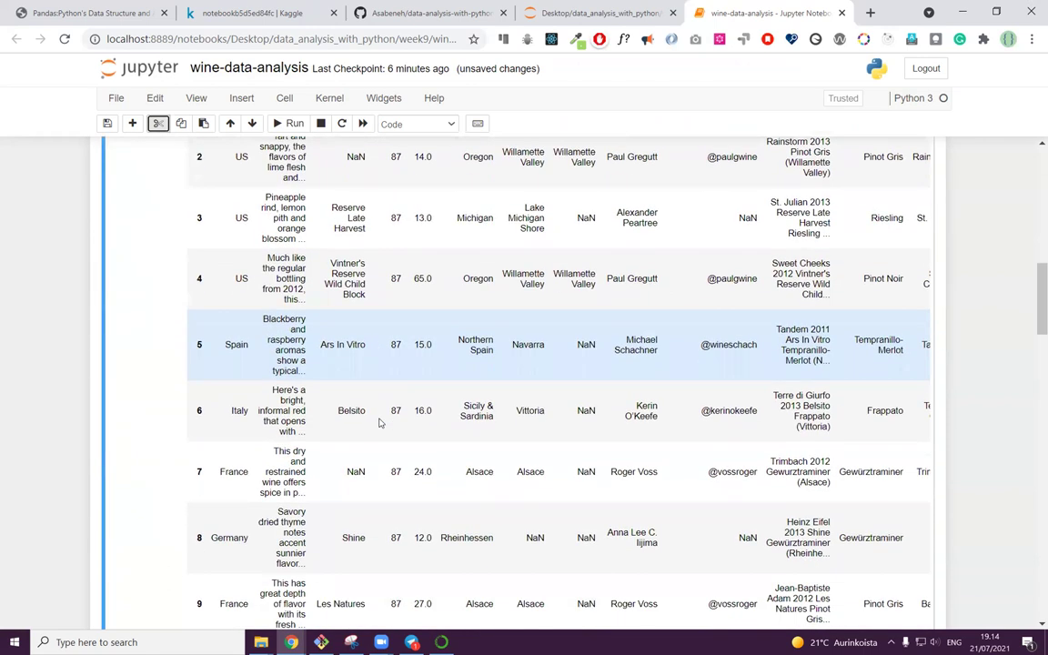
scroll(380, 421, "down", 15)
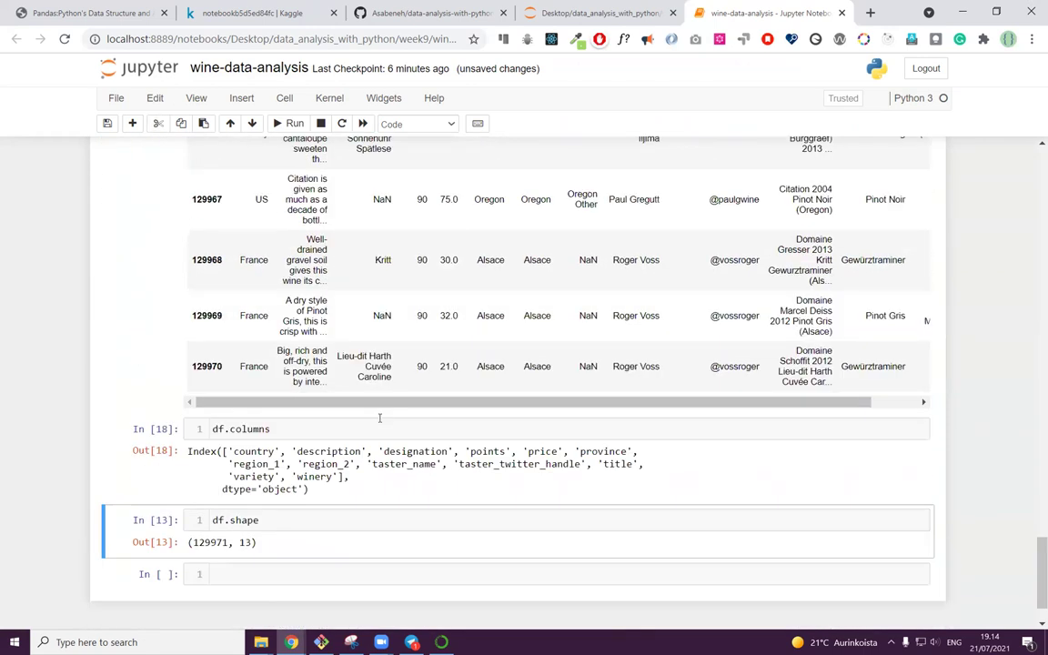
key("shift+Return")
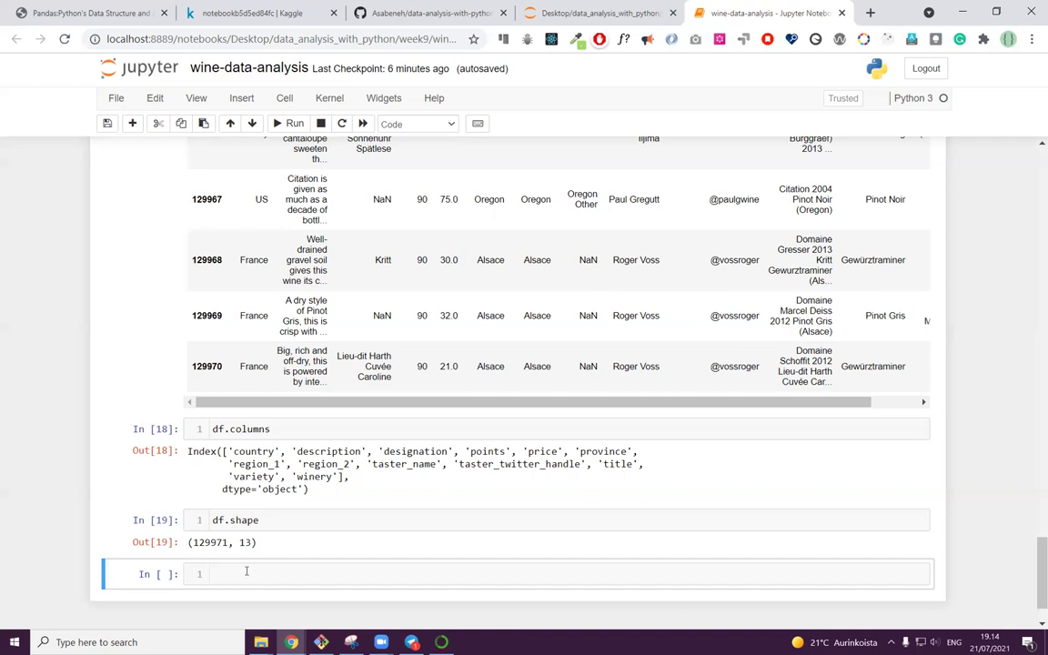
left_click_drag(228, 451, 378, 484)
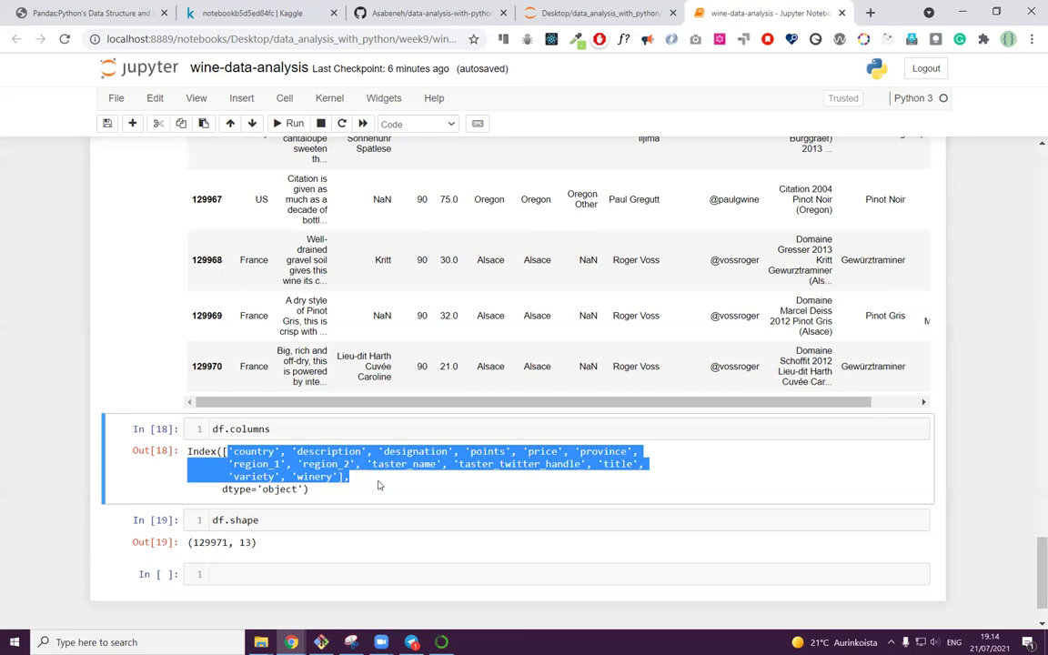
left_click(410, 502)
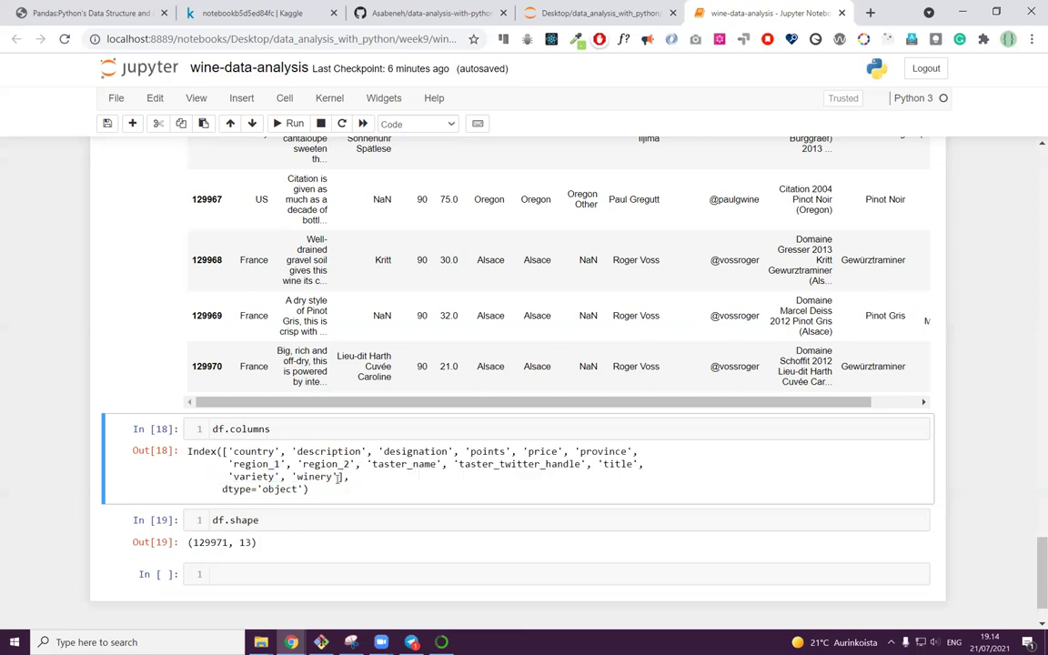
Step: Write a cell with the comment "# Getting information using the info()" and the line "df.info()", and run it
left_click(287, 580)
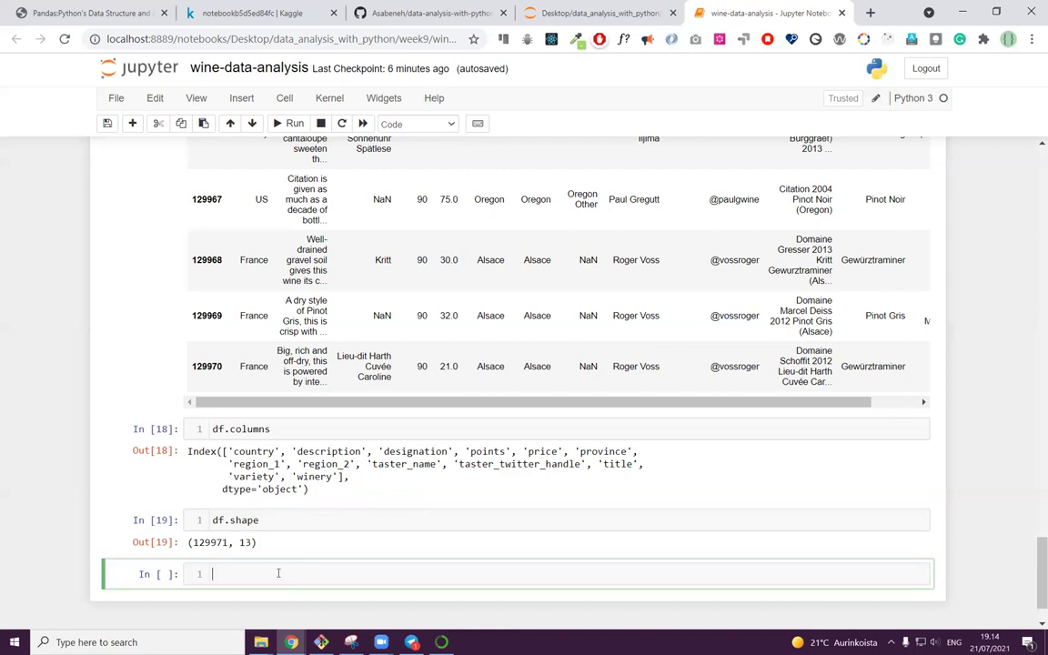
scroll(258, 523, "down", 1)
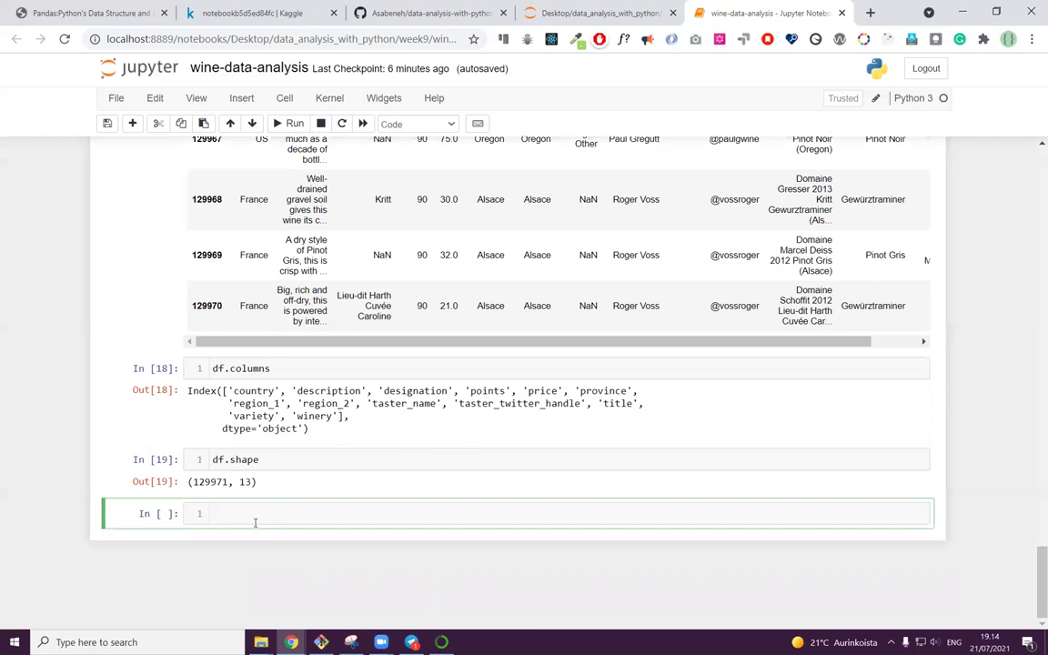
type("df# Getti")
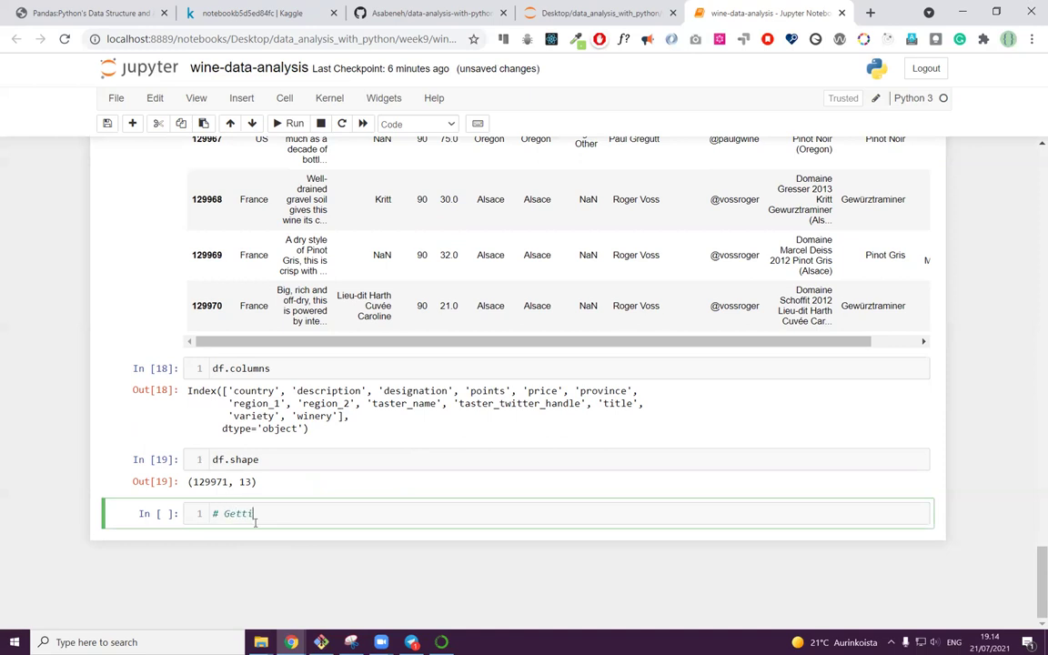
type("ng information using the in")
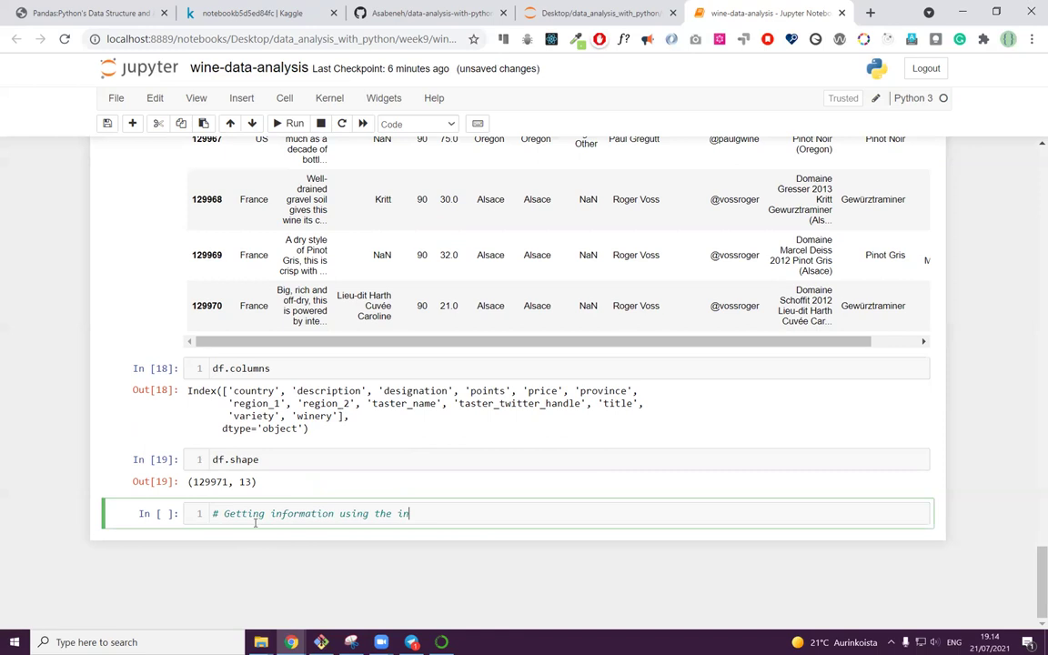
type("fo(")
key("Return")
type("df.info(")
key("shift+Return")
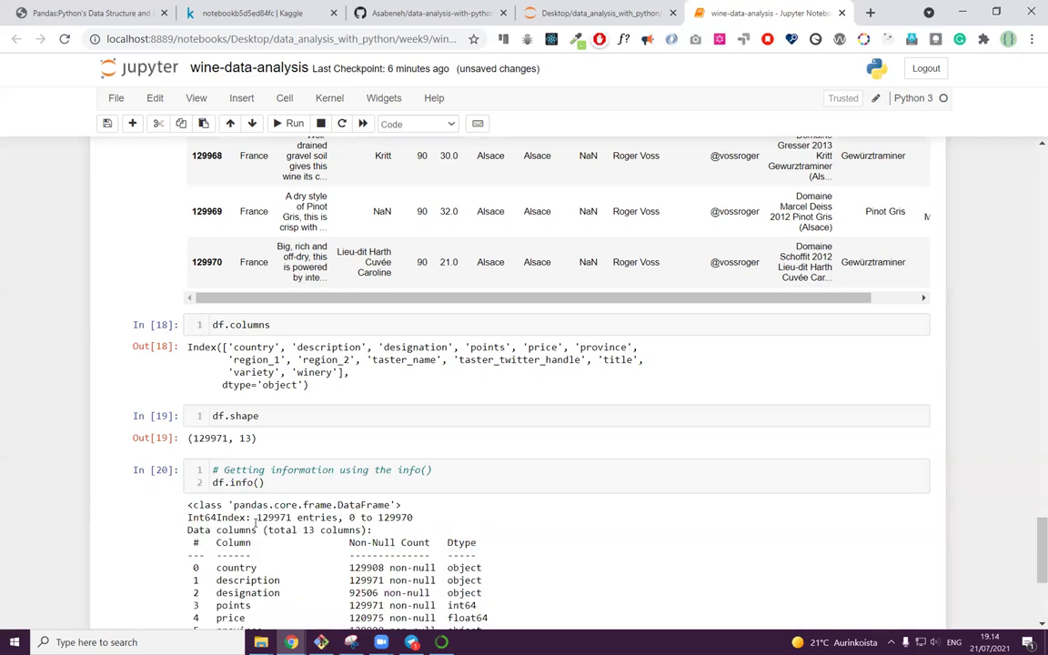
Step: Examine the info output's entry count and the non-null counts of variety and taster_twitter_handle
scroll(256, 520, "down", 3)
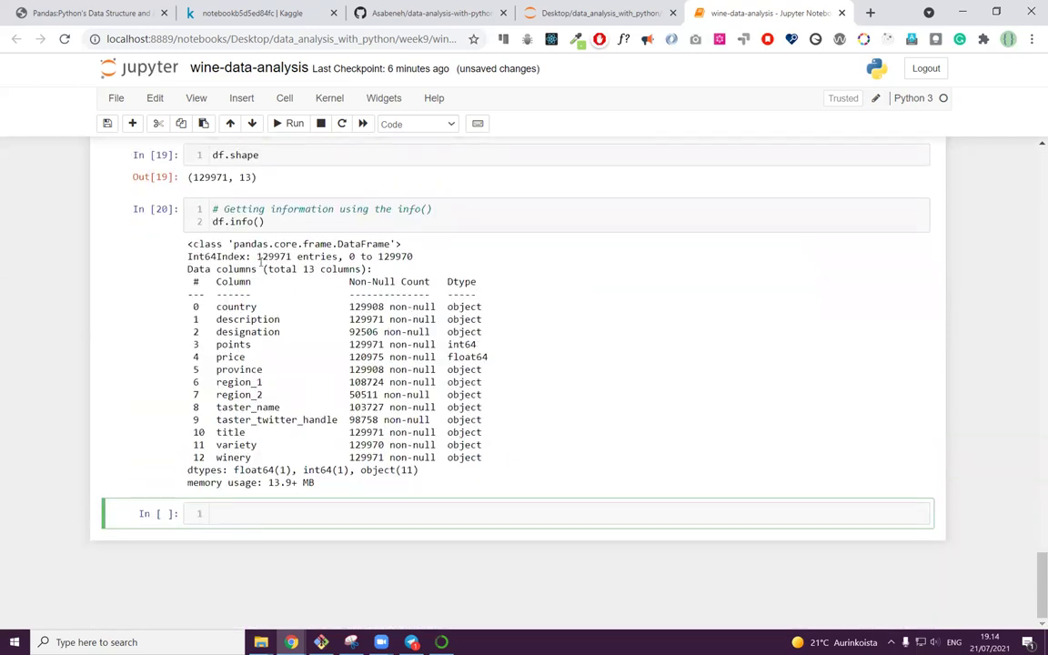
left_click_drag(257, 257, 290, 256)
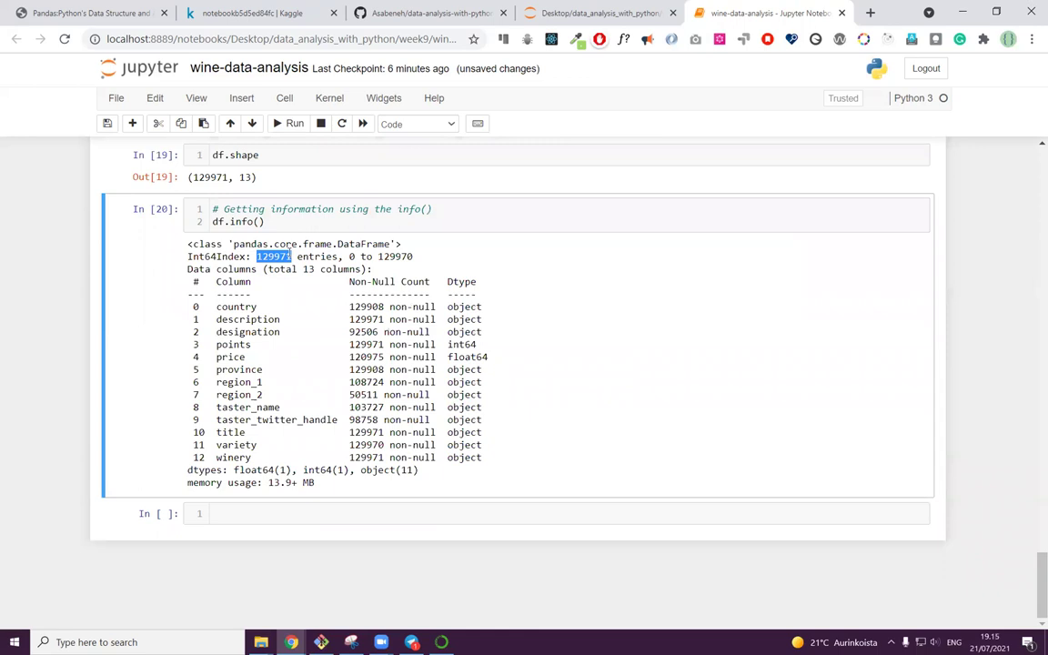
left_click(402, 289)
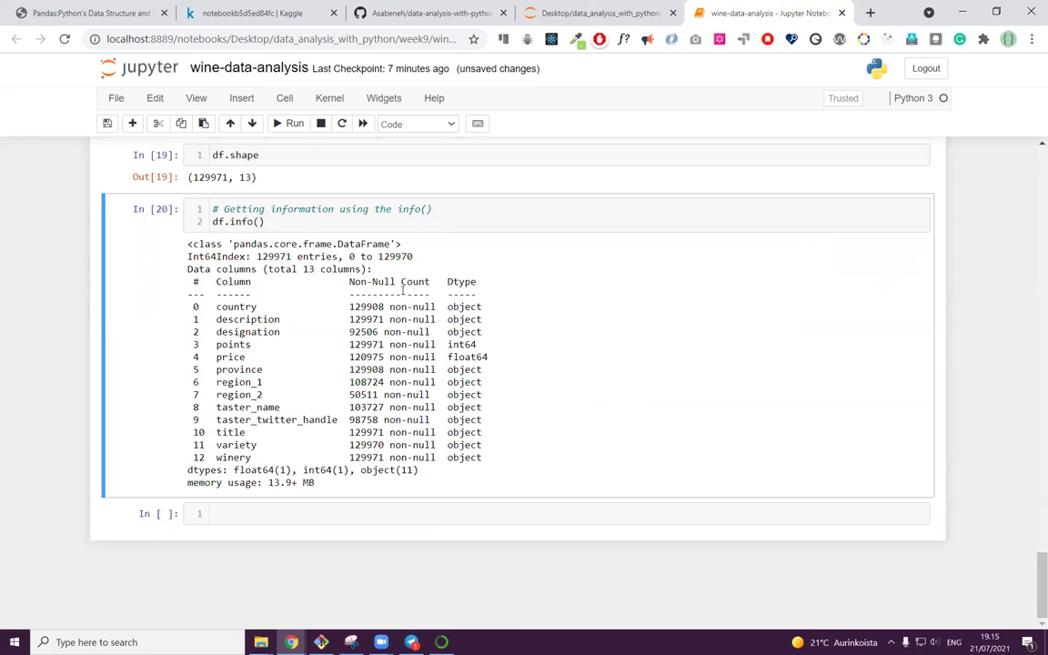
left_click_drag(349, 446, 482, 432)
left_click(386, 445)
left_click_drag(346, 420, 452, 420)
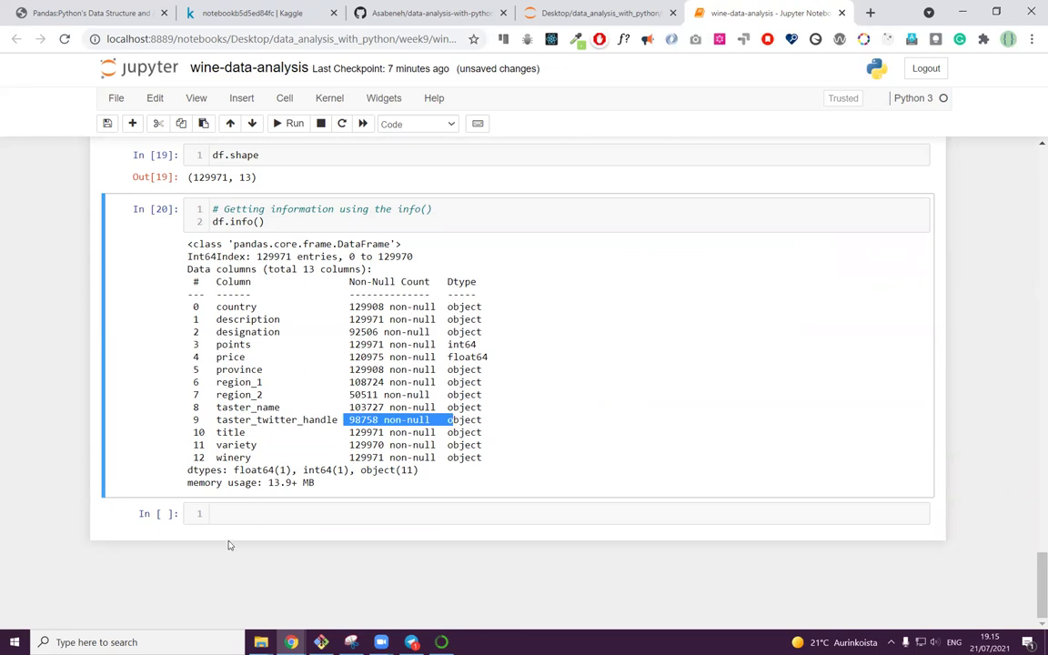
Step: Write a cell with the comment "# Missing values", a blank line and "df.isnull()", and run it
left_click(246, 515)
type("#")
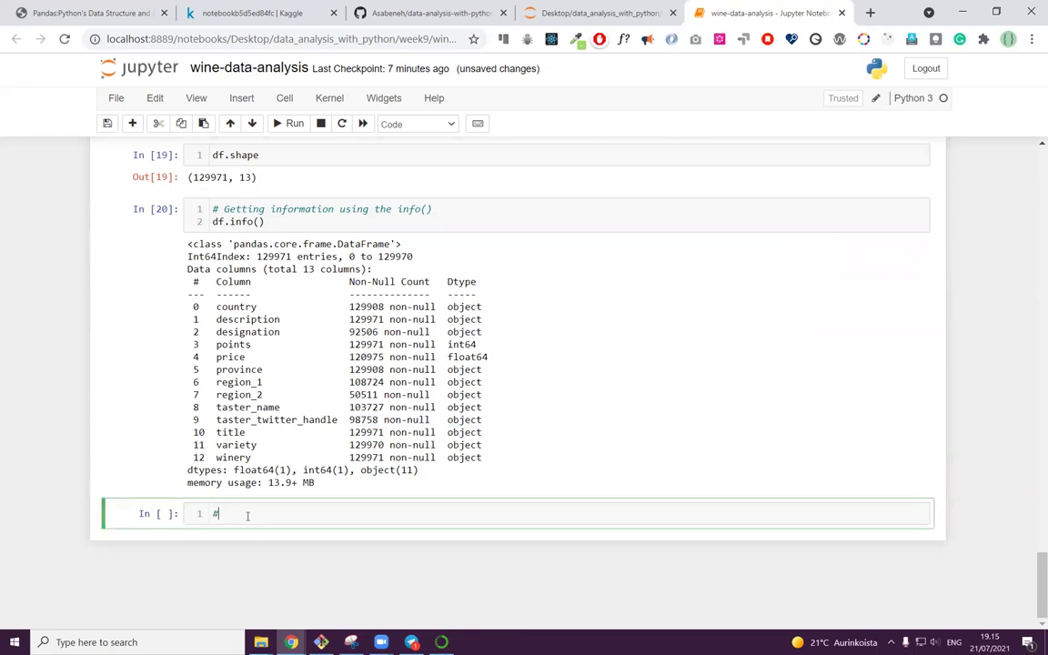
type(" Missing values")
key("Return")
key("Return")
type("df.isnull()")
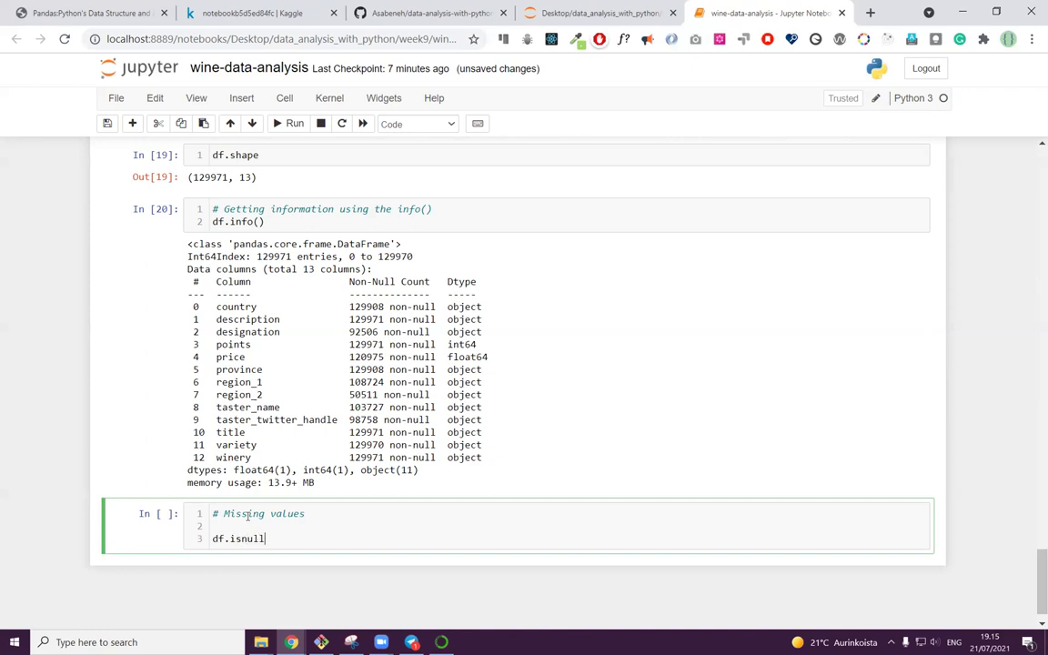
key("shift+Return")
scroll(492, 534, "down", 3)
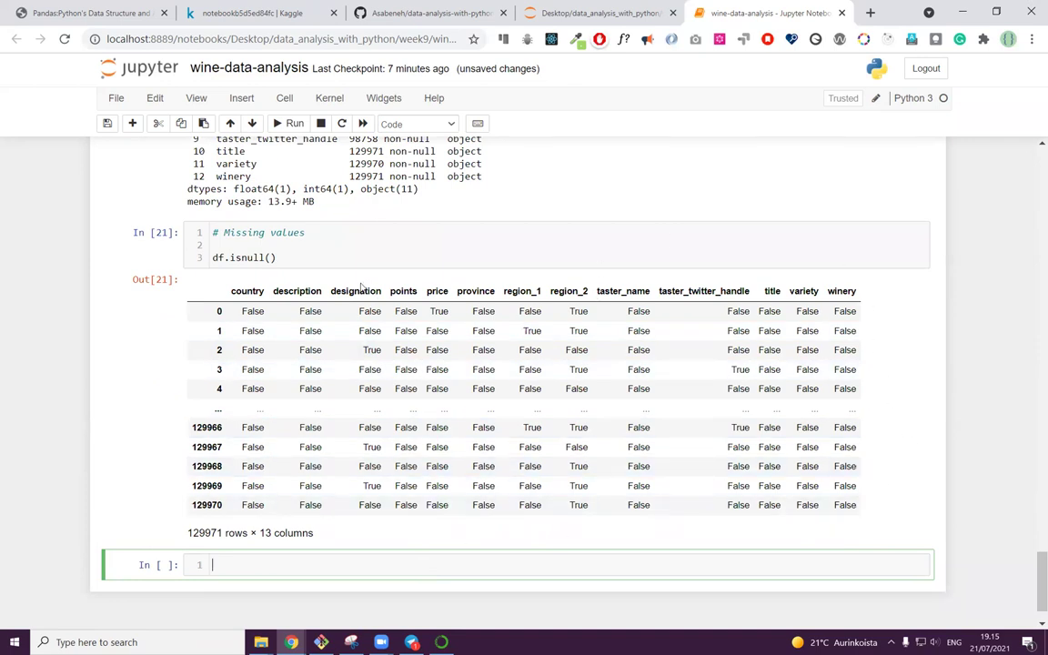
Step: Compare the missing-value flag for price in row 0 with the NaN price in the df.head(15) output
double_click(432, 311)
scroll(434, 313, "up", 5)
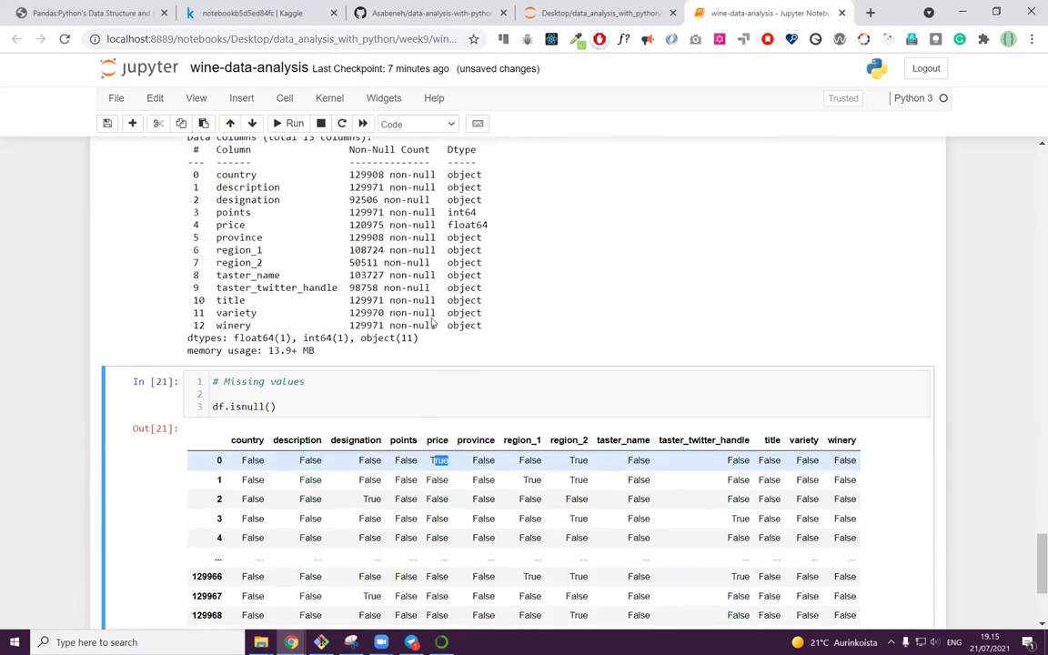
scroll(437, 317, "up", 12)
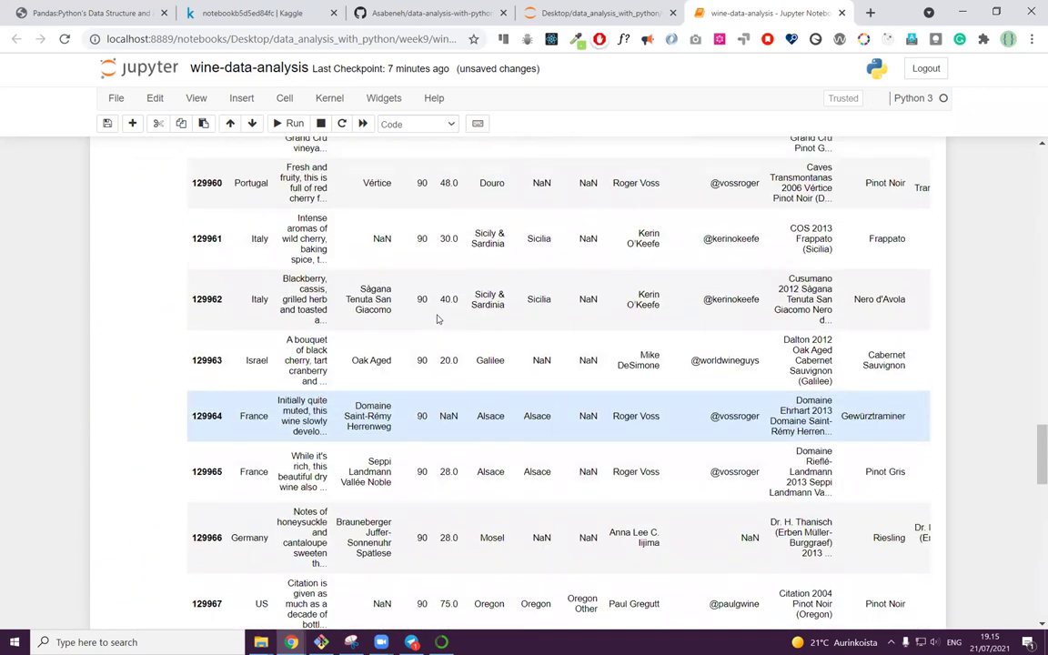
scroll(436, 328, "up", 10)
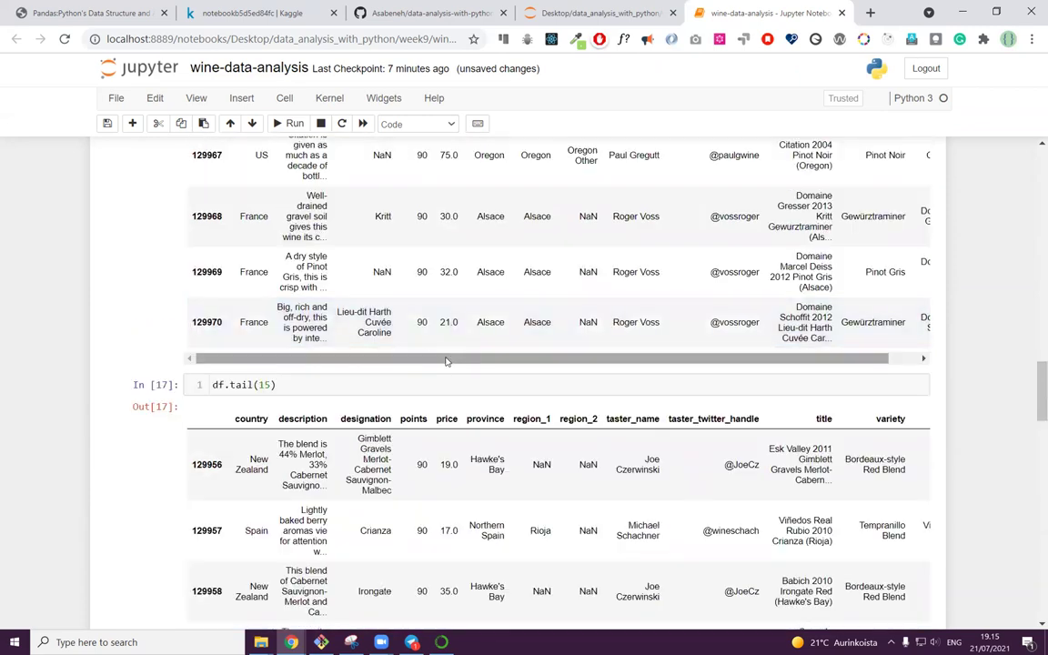
scroll(446, 362, "up", 12)
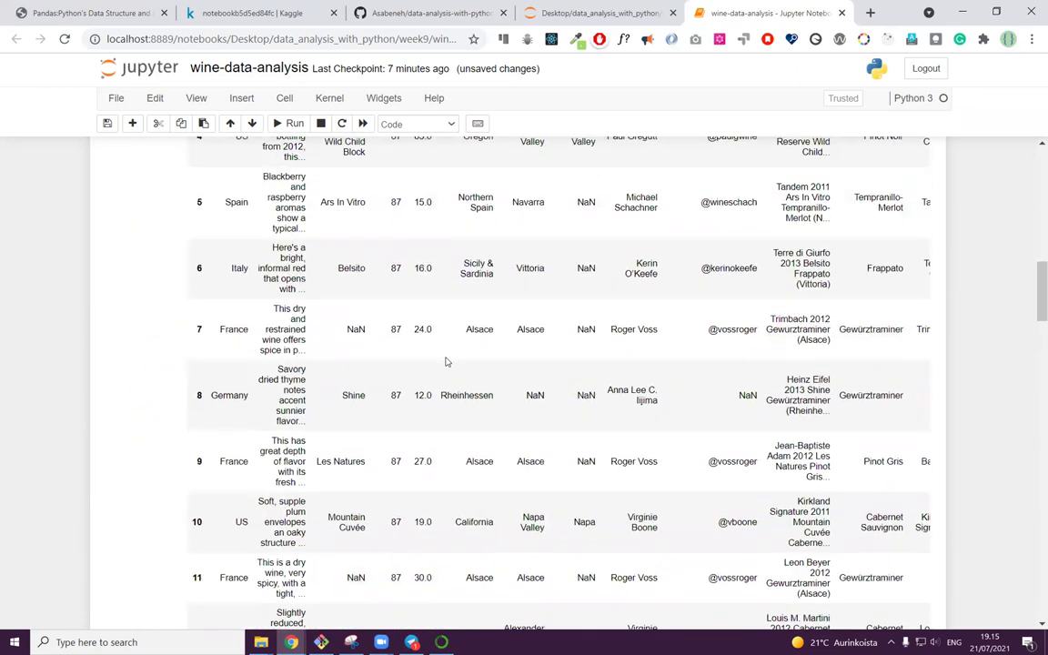
scroll(445, 362, "up", 3)
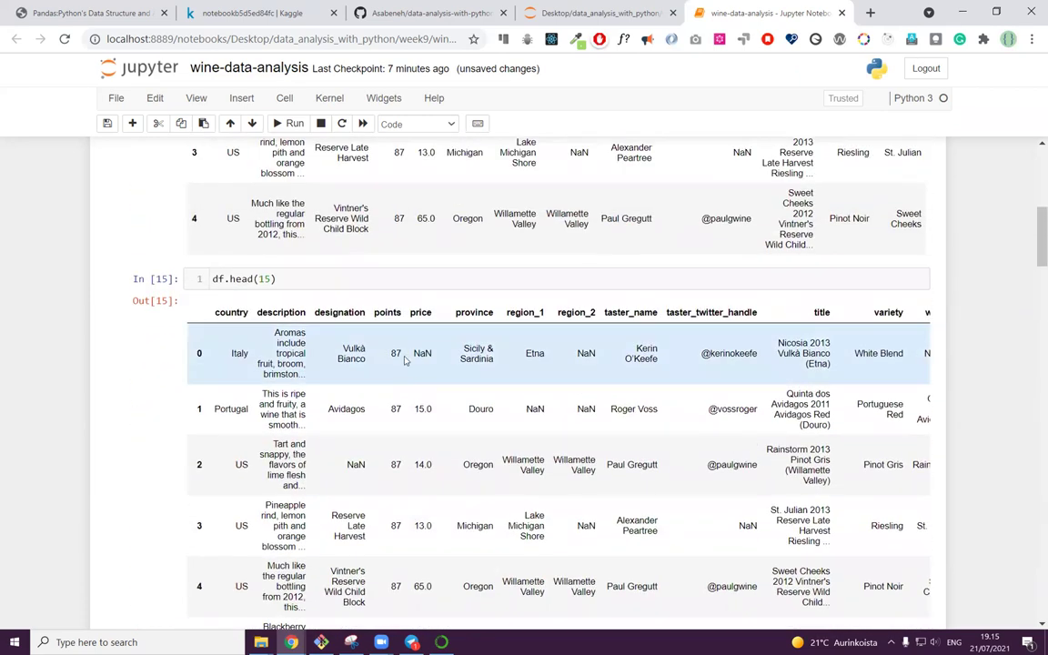
scroll(409, 364, "down", 5)
scroll(420, 384, "down", 15)
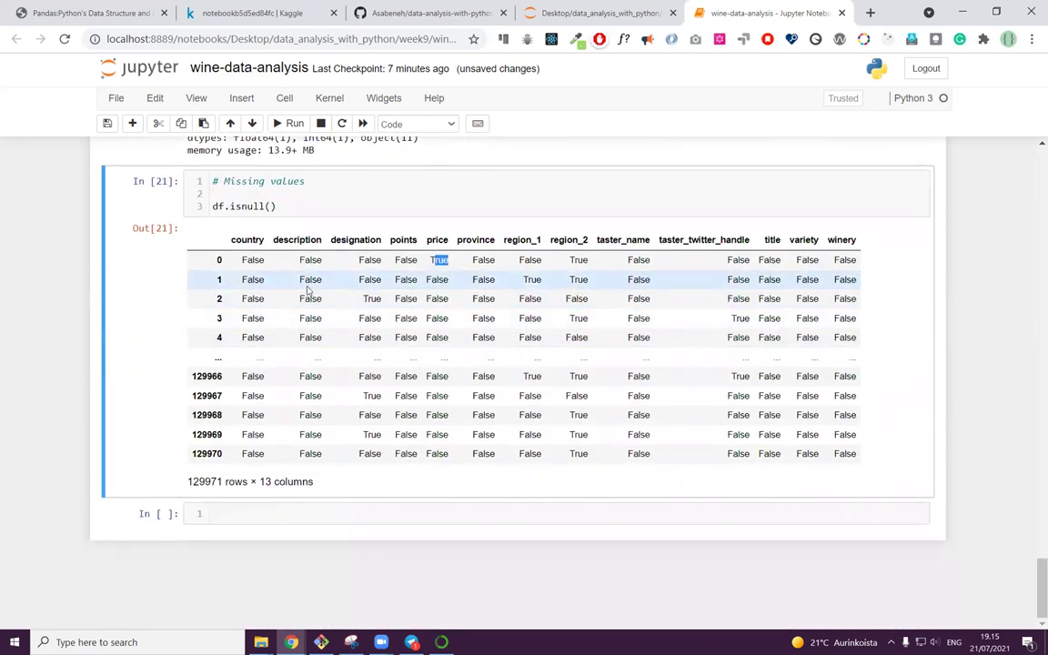
Step: Copy "df.isnull()" into a new cell, extend it to "df.isnull().sum()", run it and review the missing-value counts per column
left_click(289, 201)
left_click_drag(274, 202, 159, 206)
key("ctrl+c")
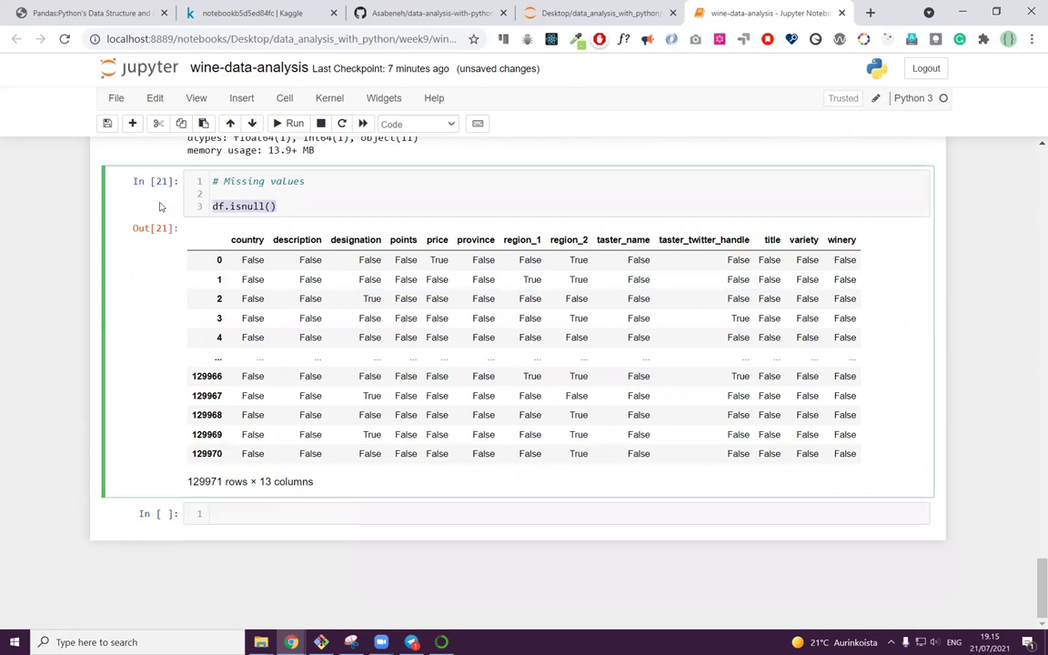
left_click(261, 501)
key("ctrl+v")
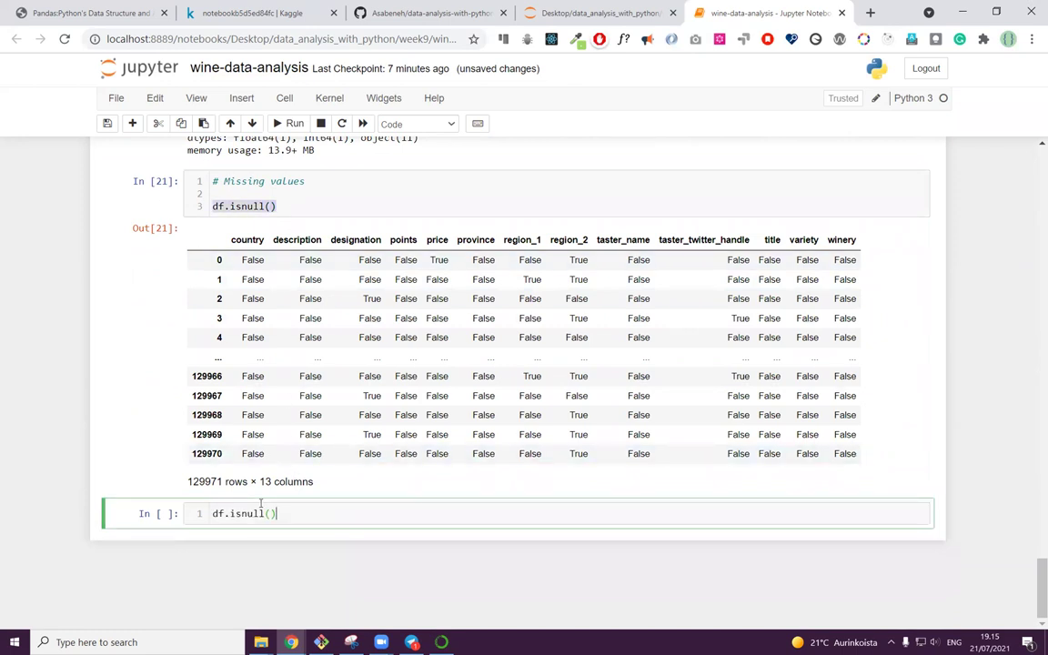
type(".sum()")
key("shift+Return")
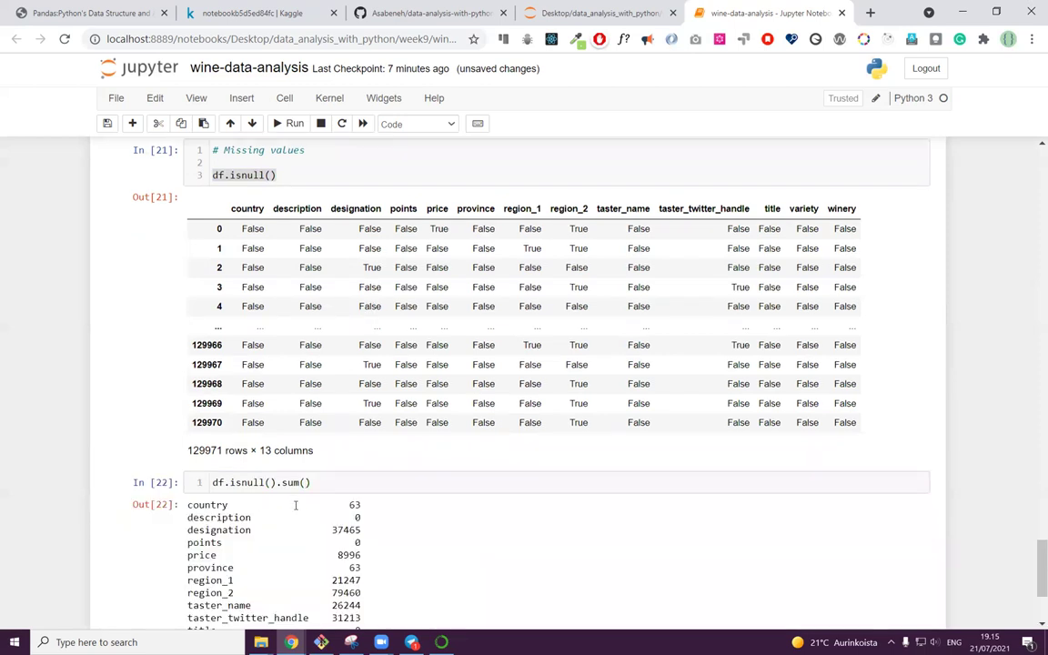
scroll(273, 437, "down", 1)
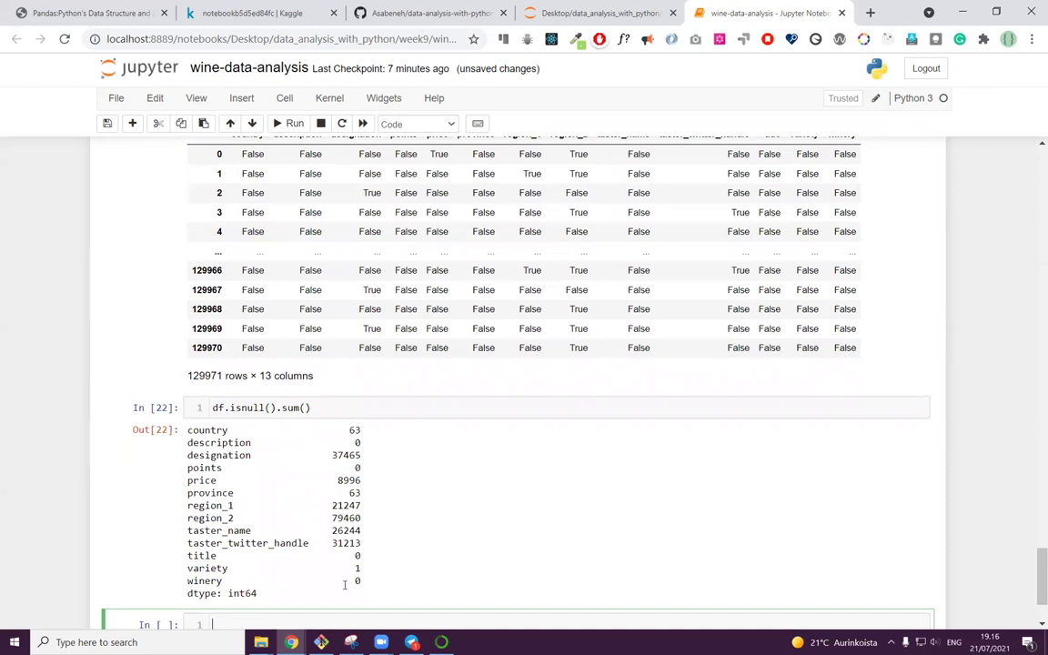
scroll(382, 409, "up", 2)
scroll(333, 334, "down", 2)
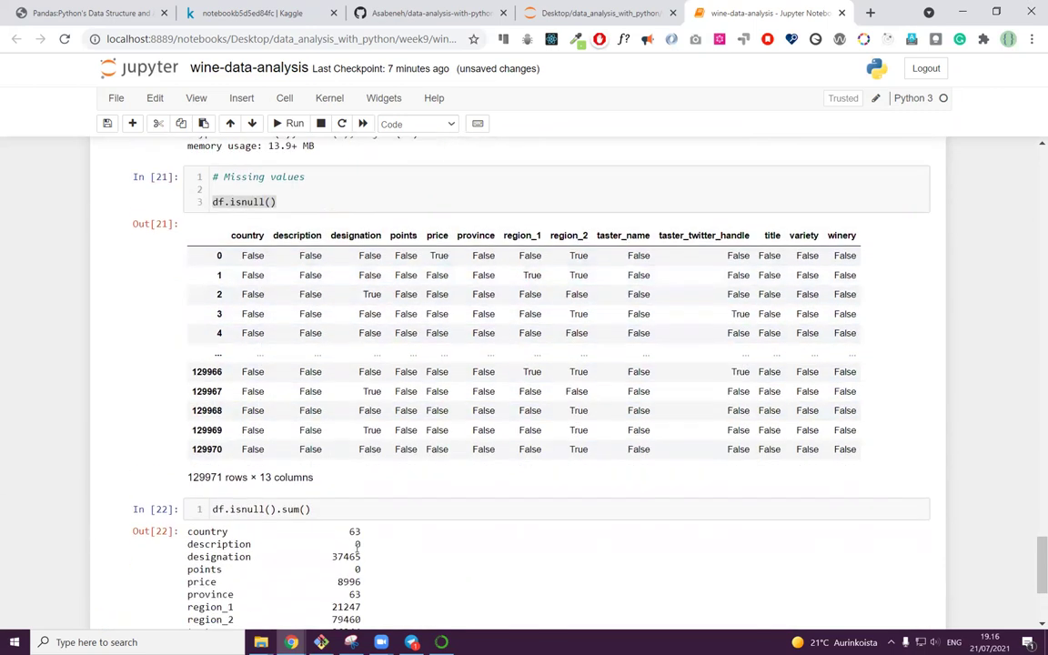
scroll(372, 526, "up", 1)
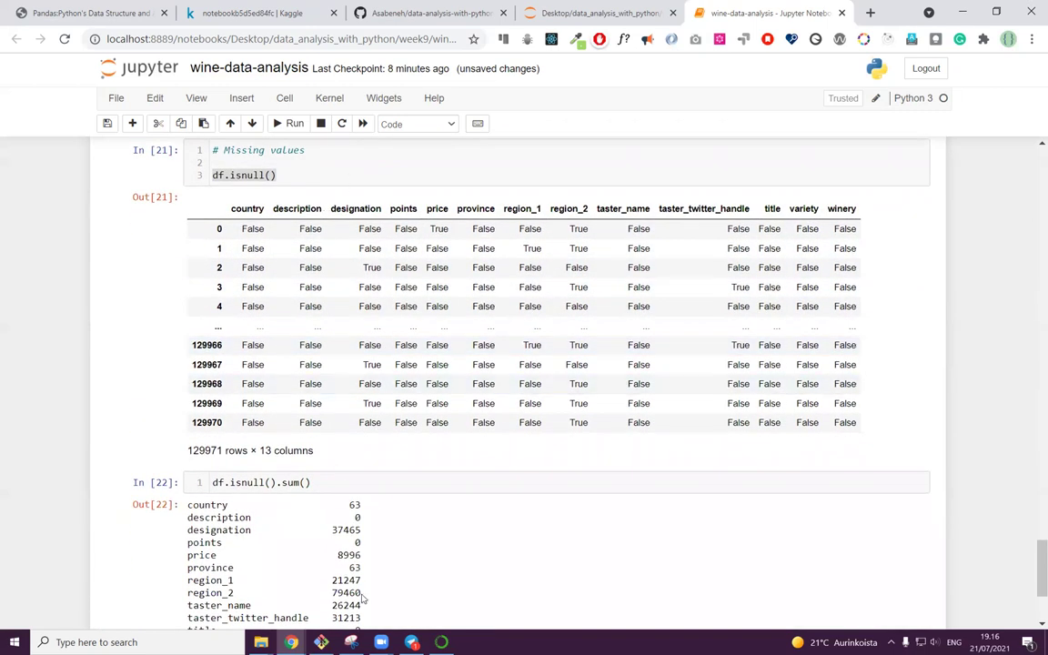
scroll(288, 509, "down", 2)
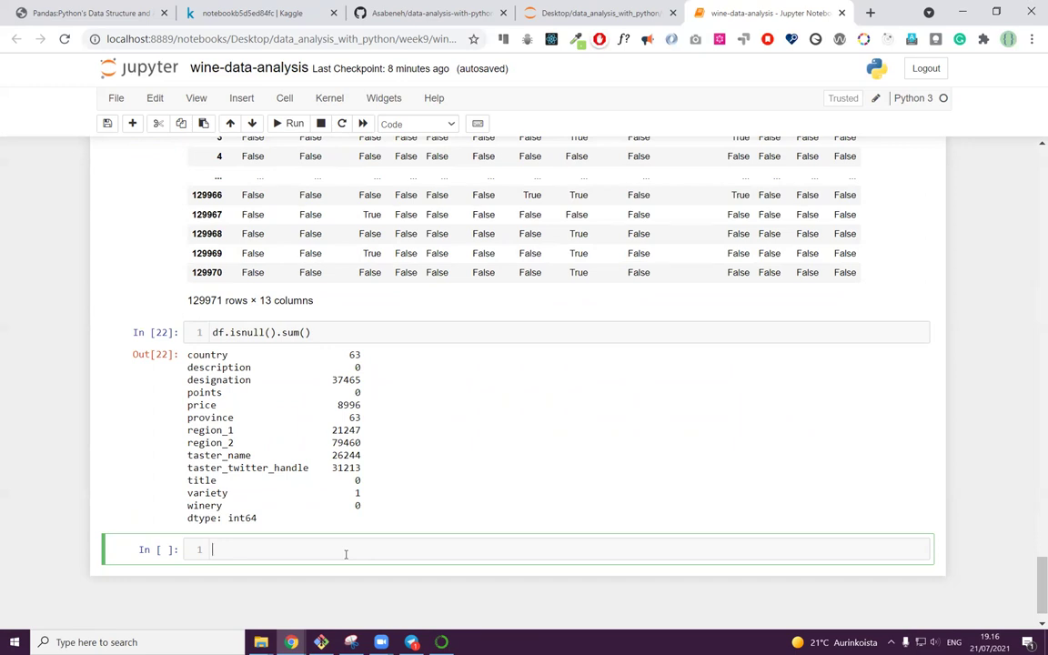
Step: Write a cell with "nums = [1, 3, 0, 0, False]" and "num_arr = np.array(nums)", and run it
type("n")
type("umbers")
key("BackSpace")
key("BackSpace")
key("BackSpace")
key("BackSpace")
type("s = ")
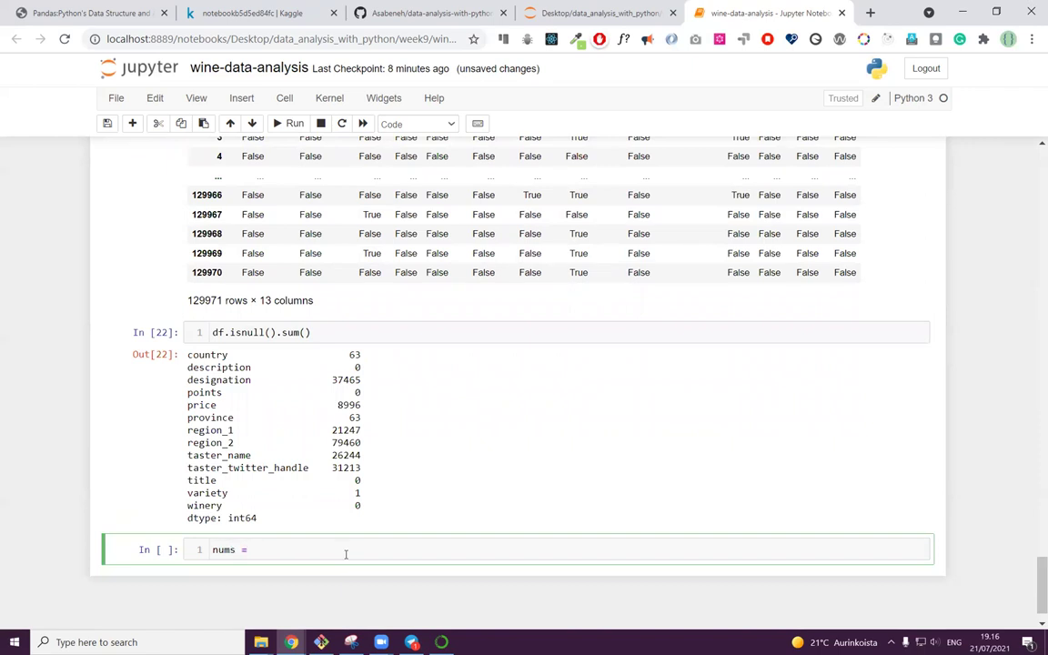
type("[1, 3, 0, 0, False")
key("Return")
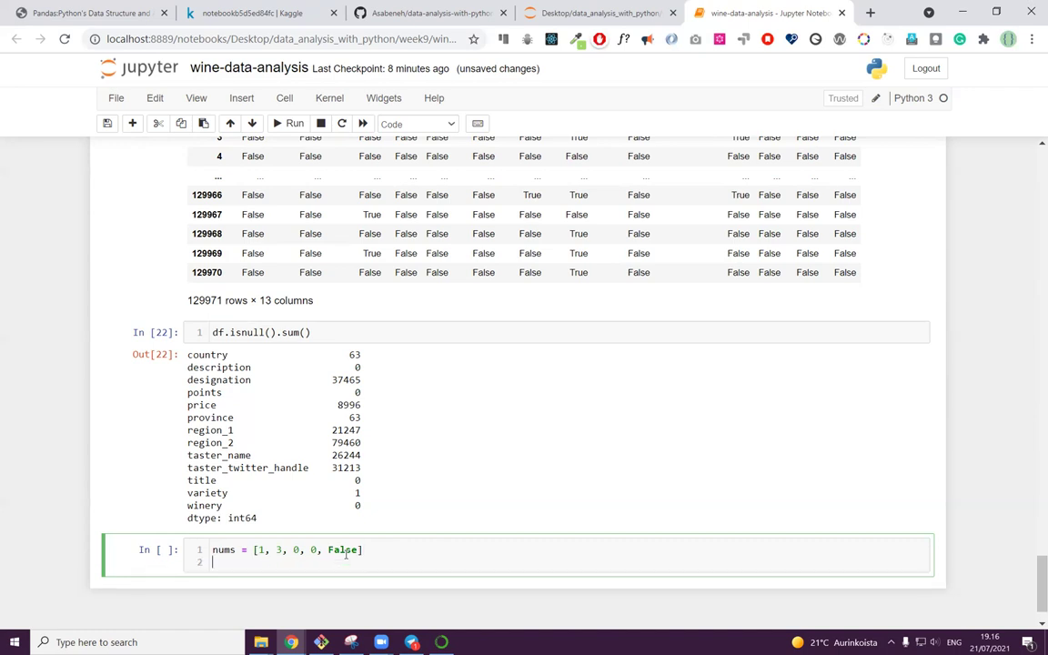
type("num_arr = np.array(nums")
key("shift+Return")
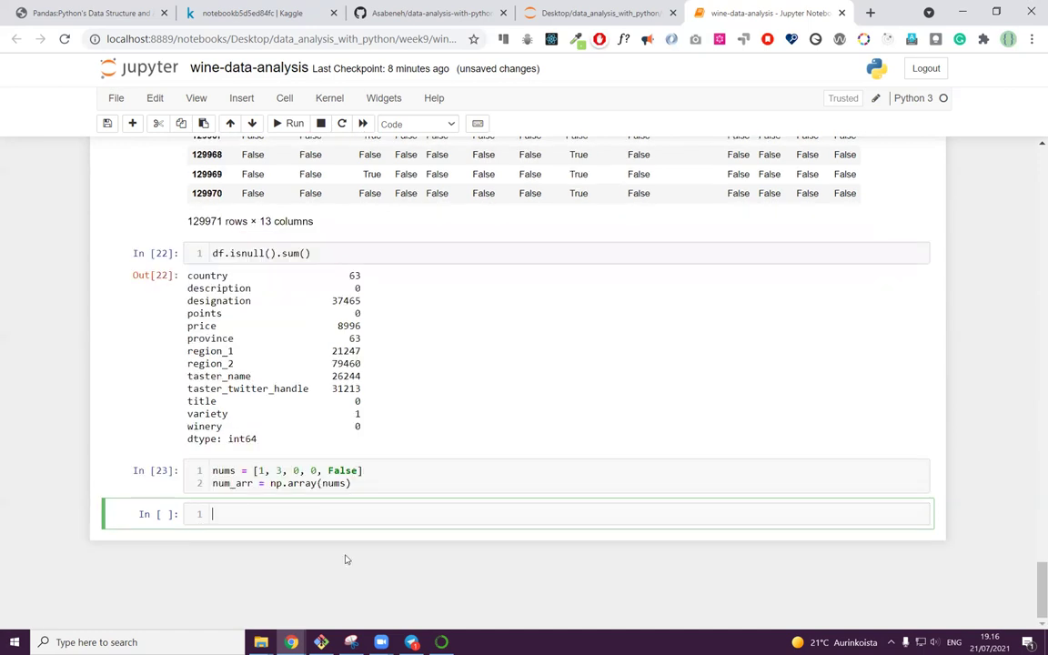
Step: Add the line "num_arr" at the end of the nums cell and rerun it to display the array
key("Return")
type("num")
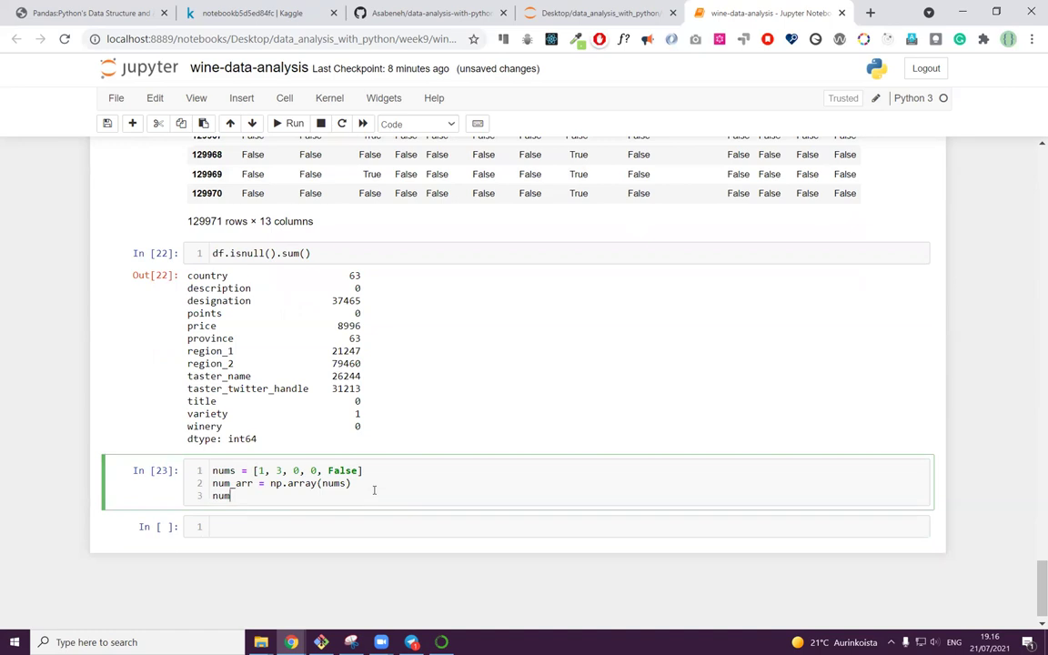
type("_ar")
key("BackSpace")
type("rr")
key("shift+Return")
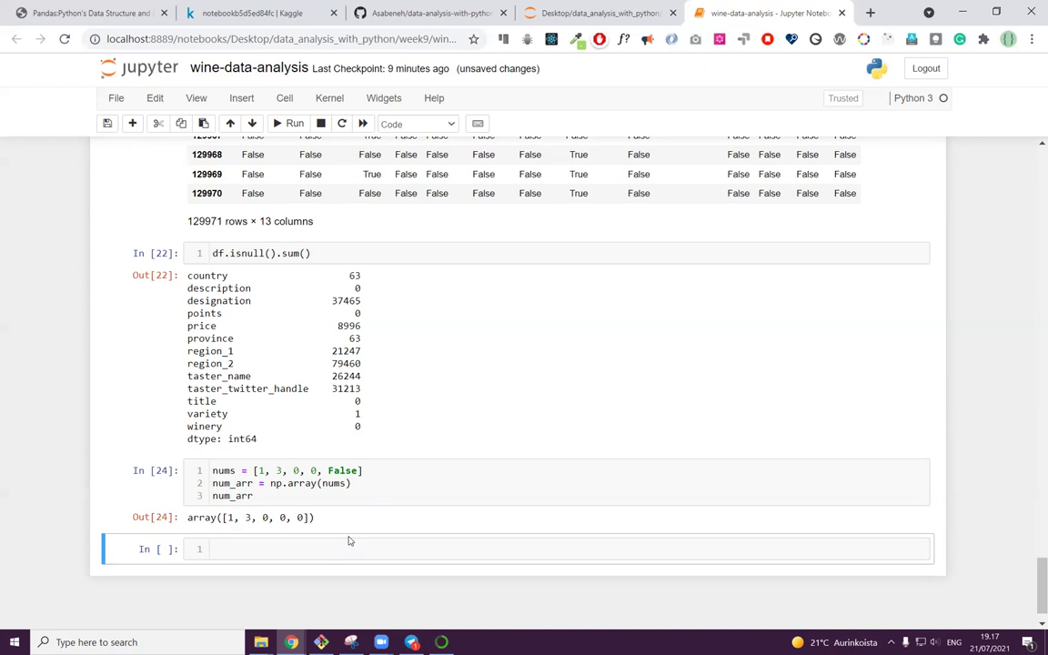
Step: Check the array output, extend the last line to "num_arr.astype('bool')" and rerun the cell
left_click(294, 519)
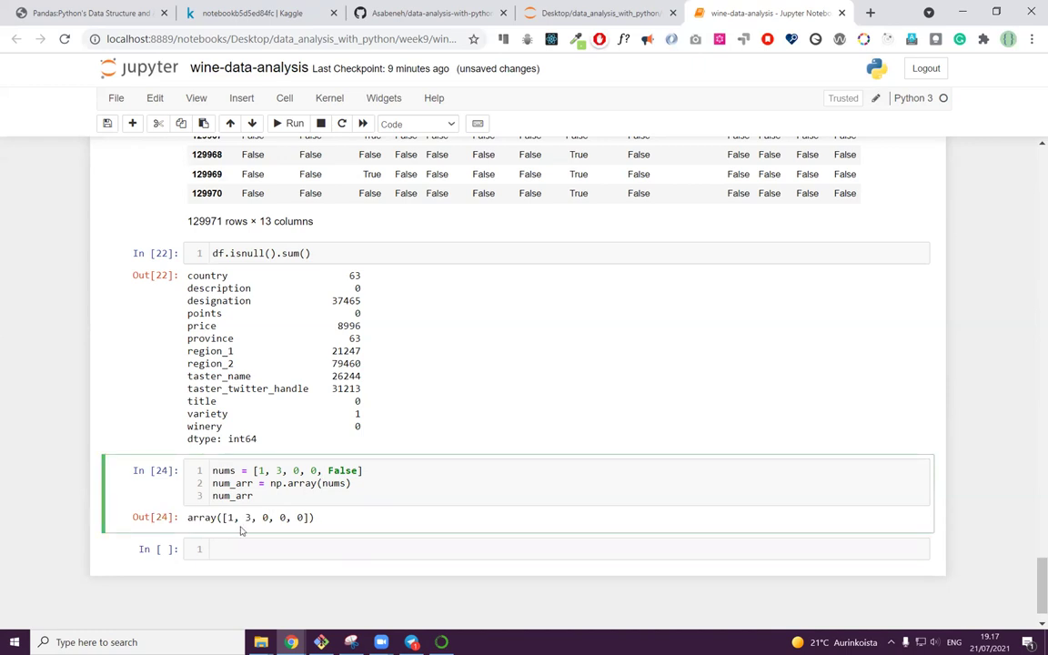
left_click_drag(218, 518, 315, 517)
left_click(362, 517)
left_click(257, 495)
type(".astype(")
type("'bool'")
key("shift+Return")
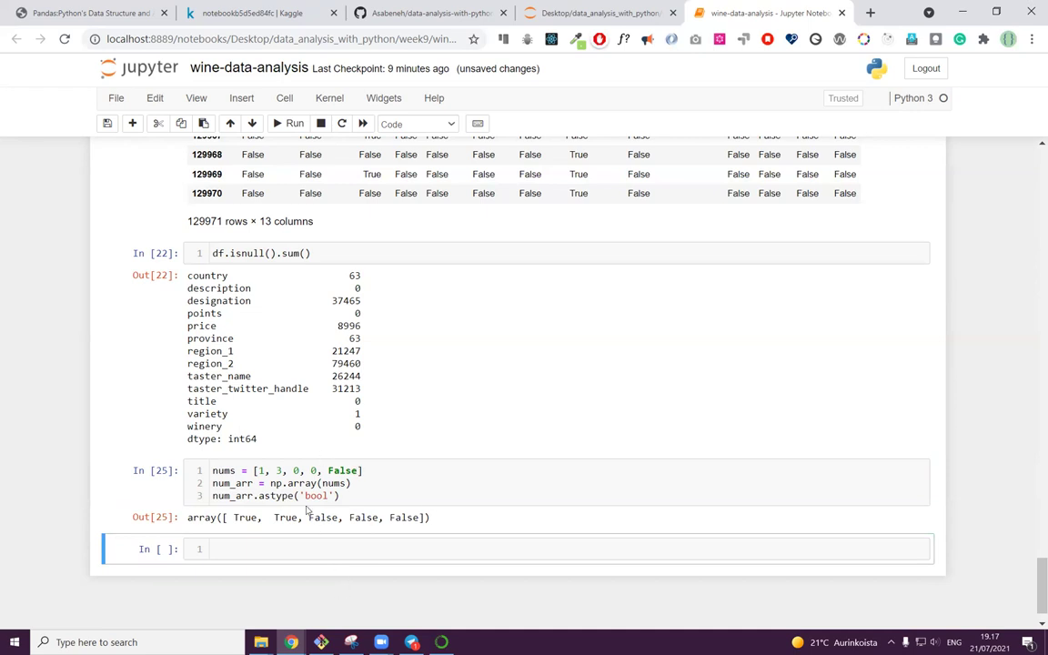
Step: Extend the last line to "num_arr.astype('bool').sum()" and rerun the cell
left_click(369, 494)
type(".sum()")
key("shift+Return")
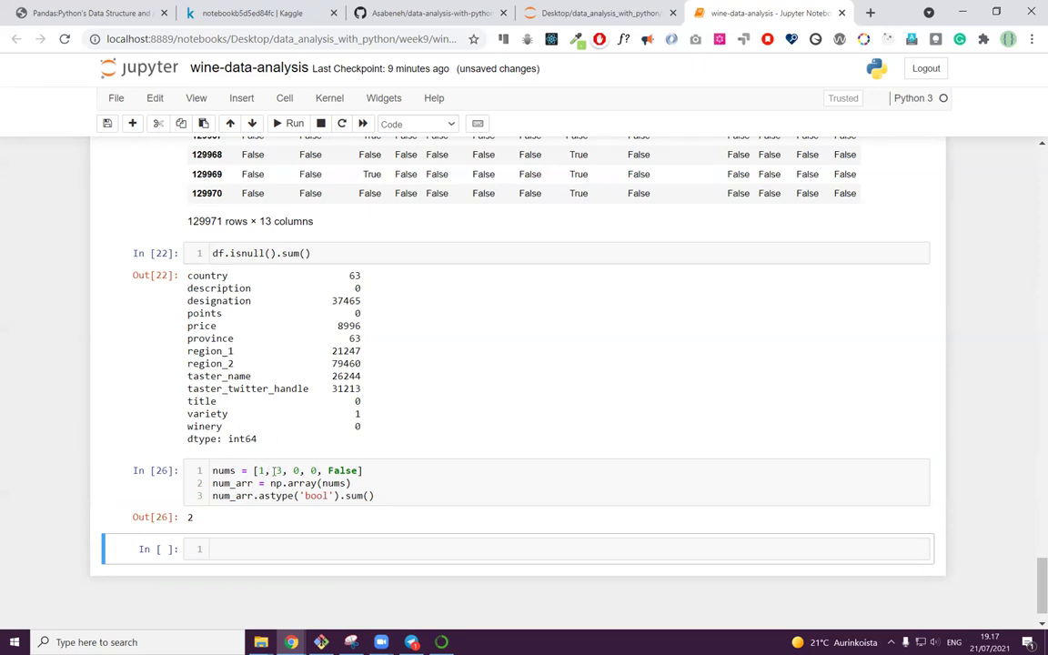
left_click(282, 470)
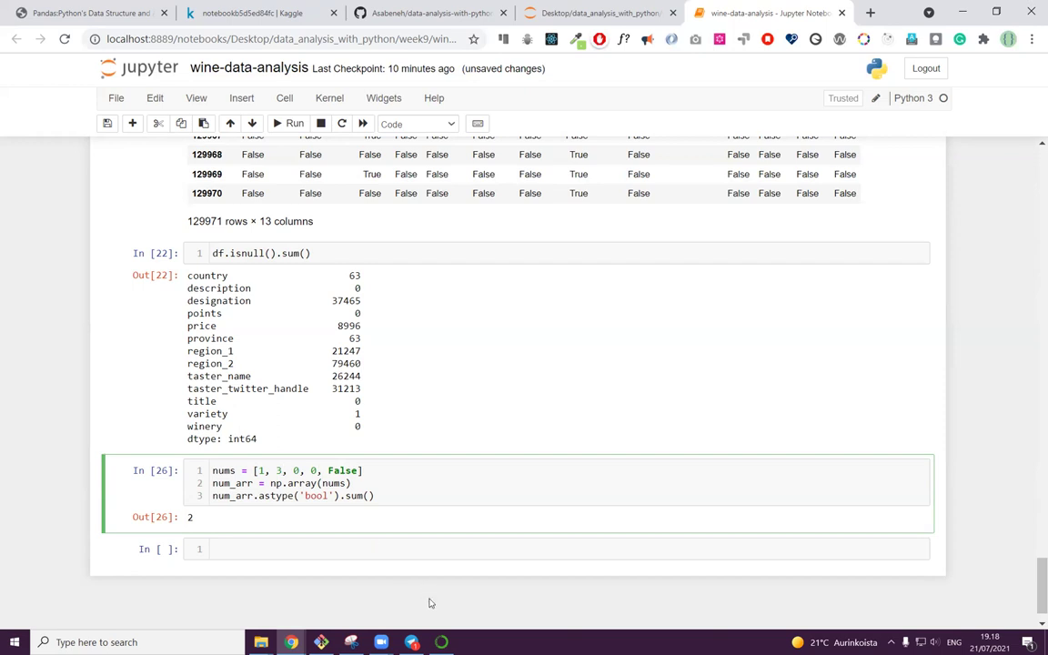
Step: Compare the True flags in the df.isnull() table with the column sums and the Boolean array sum
scroll(430, 603, "up", 5)
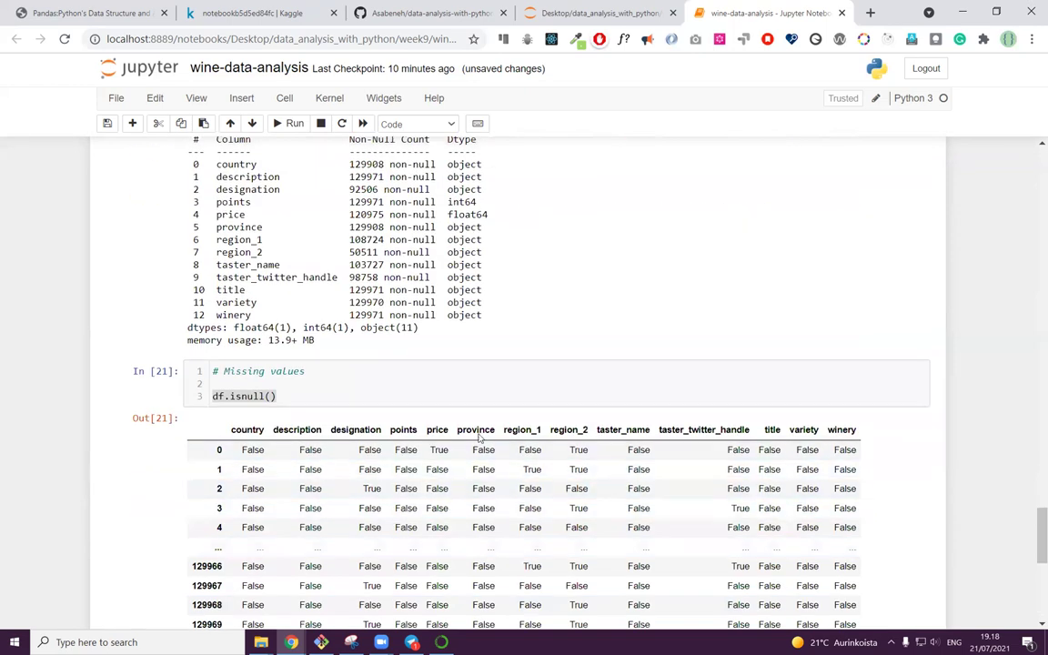
left_click_drag(568, 450, 595, 452)
scroll(565, 451, "down", 3)
scroll(405, 509, "up", 2)
scroll(334, 455, "down", 2)
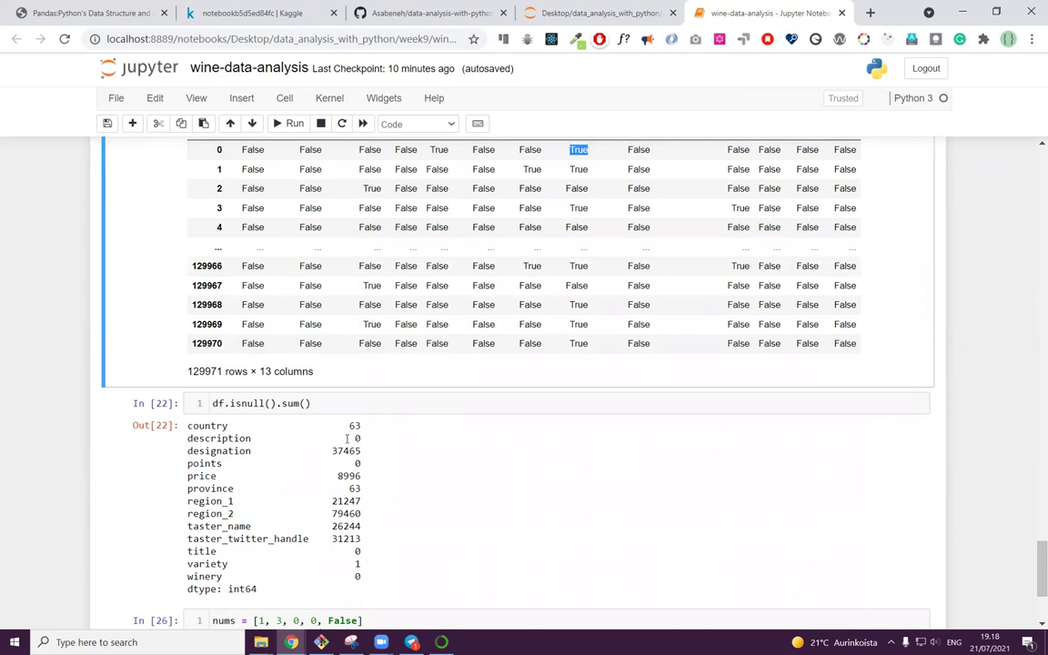
scroll(396, 436, "down", 2)
left_click(414, 454)
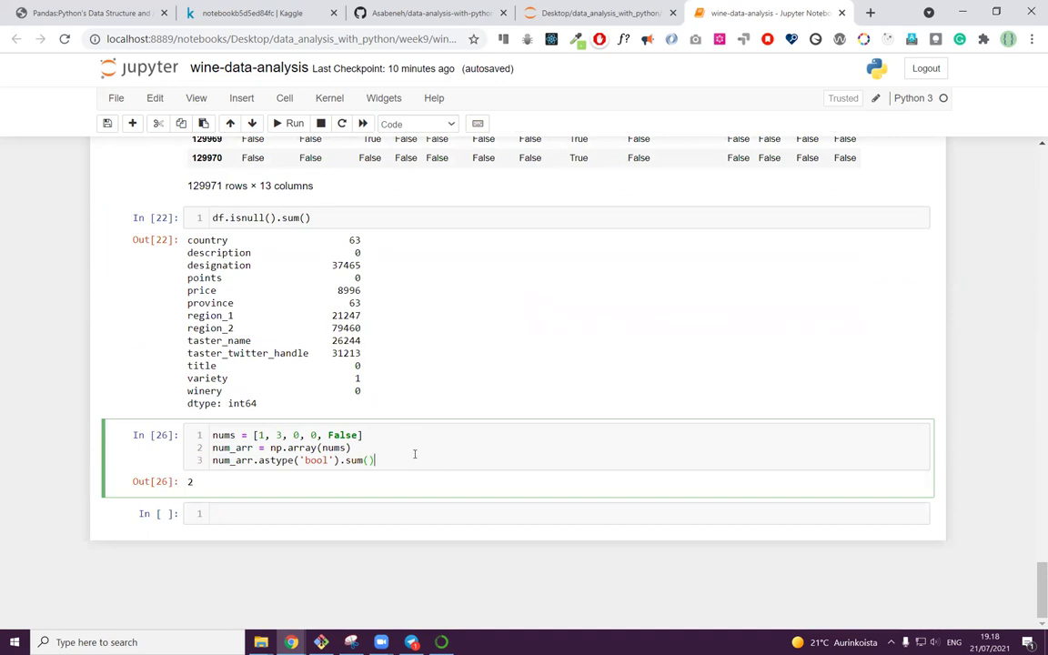
scroll(414, 454, "up", 3)
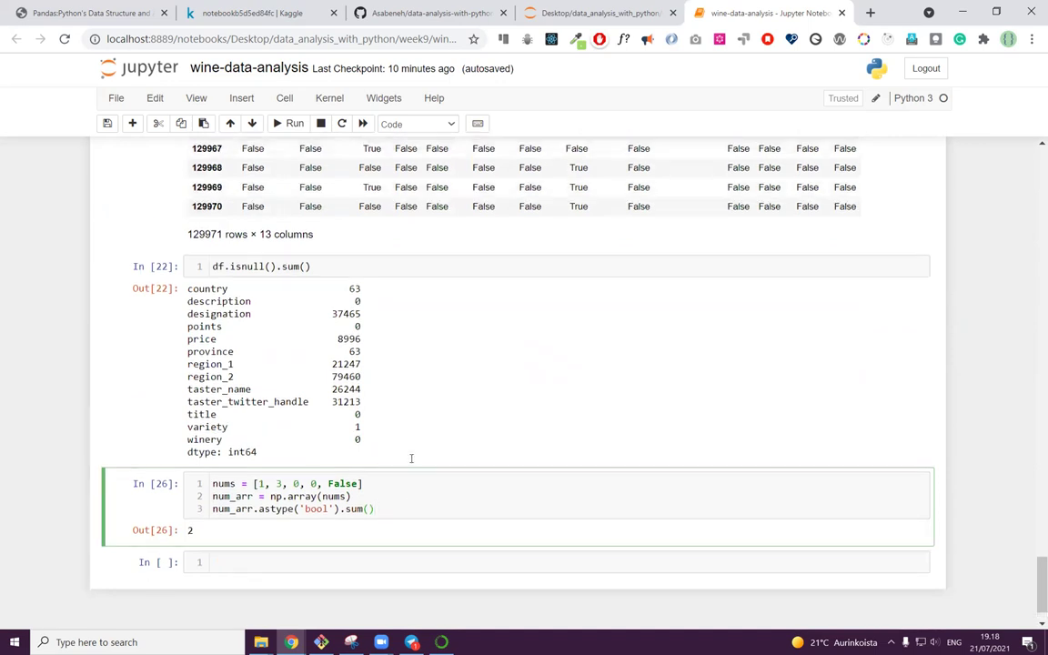
scroll(462, 410, "up", 2)
scroll(409, 437, "down", 3)
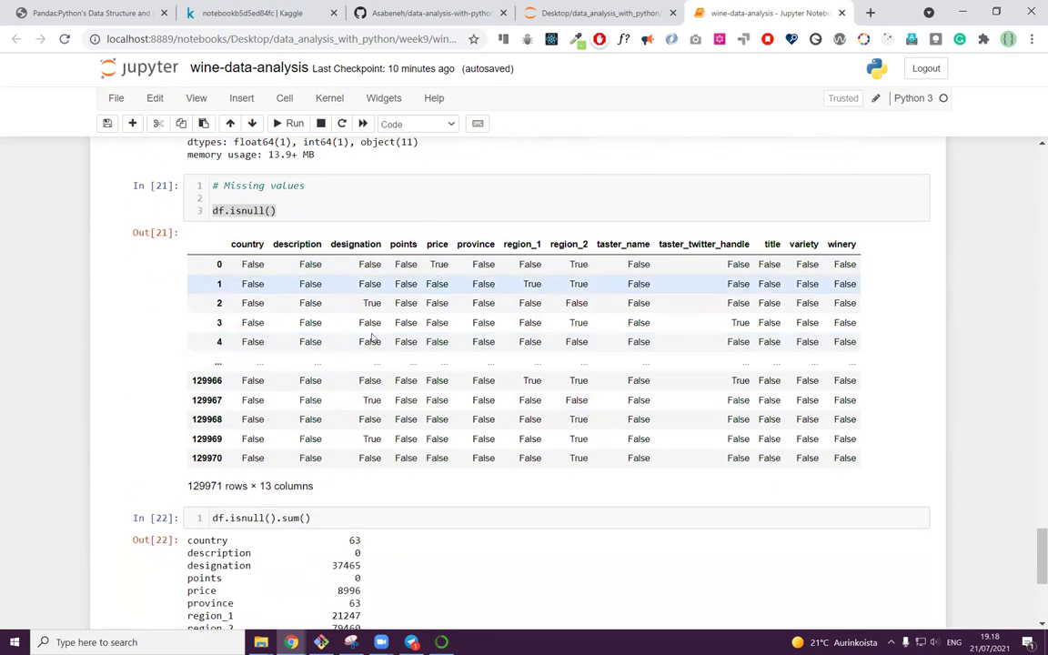
scroll(359, 472, "down", 1)
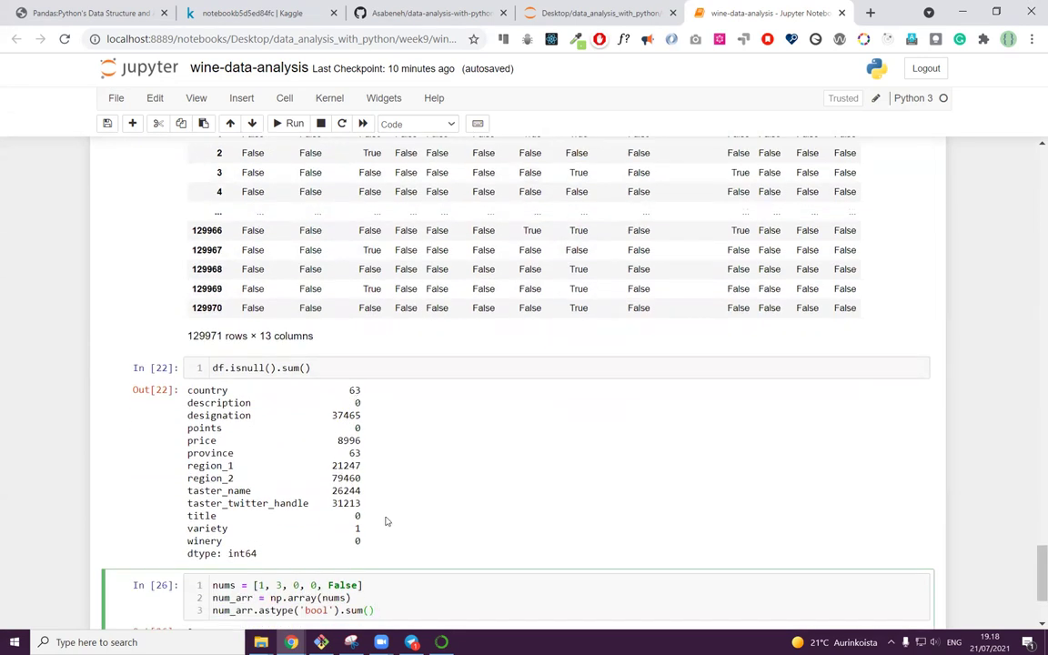
scroll(385, 521, "down", 2)
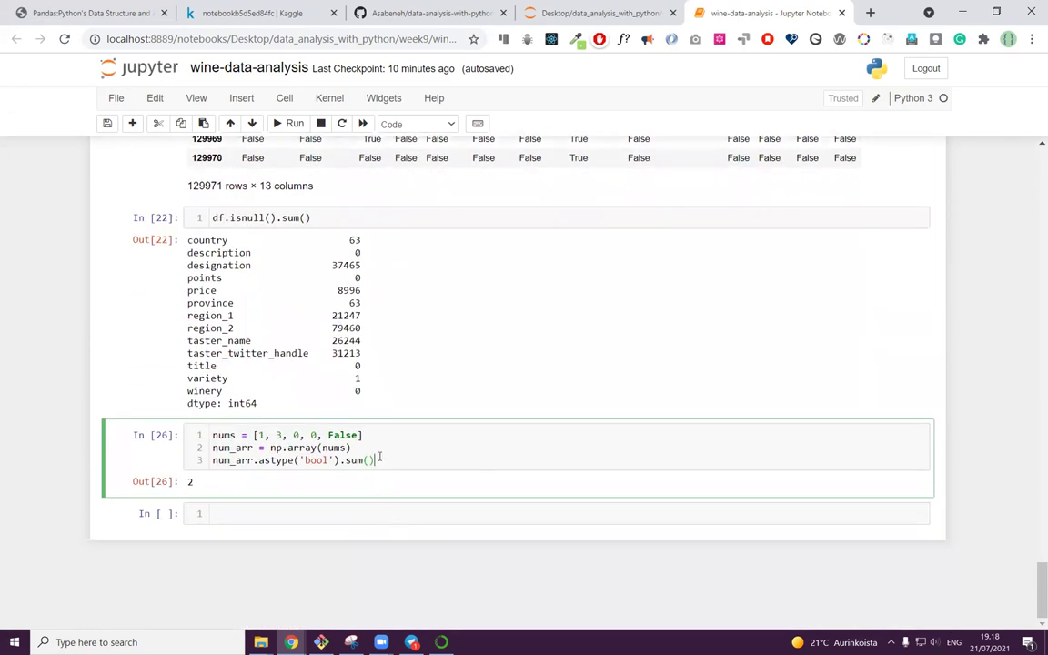
Step: Delete all three lines of the nums array example from its cell
left_click_drag(374, 460, 212, 434)
left_click_drag(402, 473, 211, 430)
key("BackSpace")
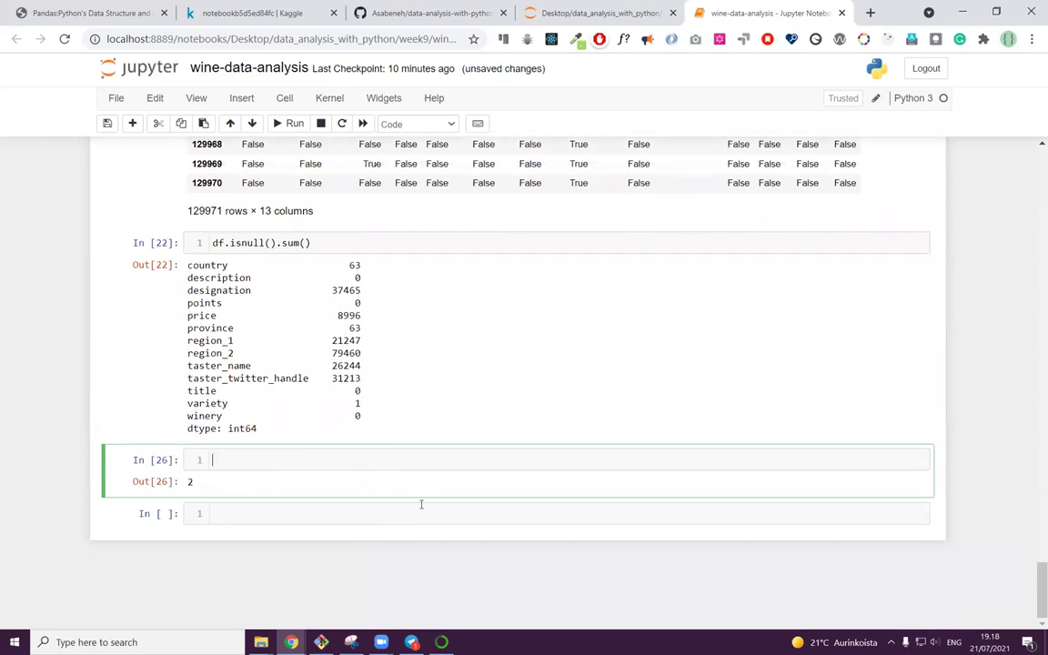
Step: Change the missing-value sum to "df.isna().sum()", run it and look over the counts per column
left_click(246, 244)
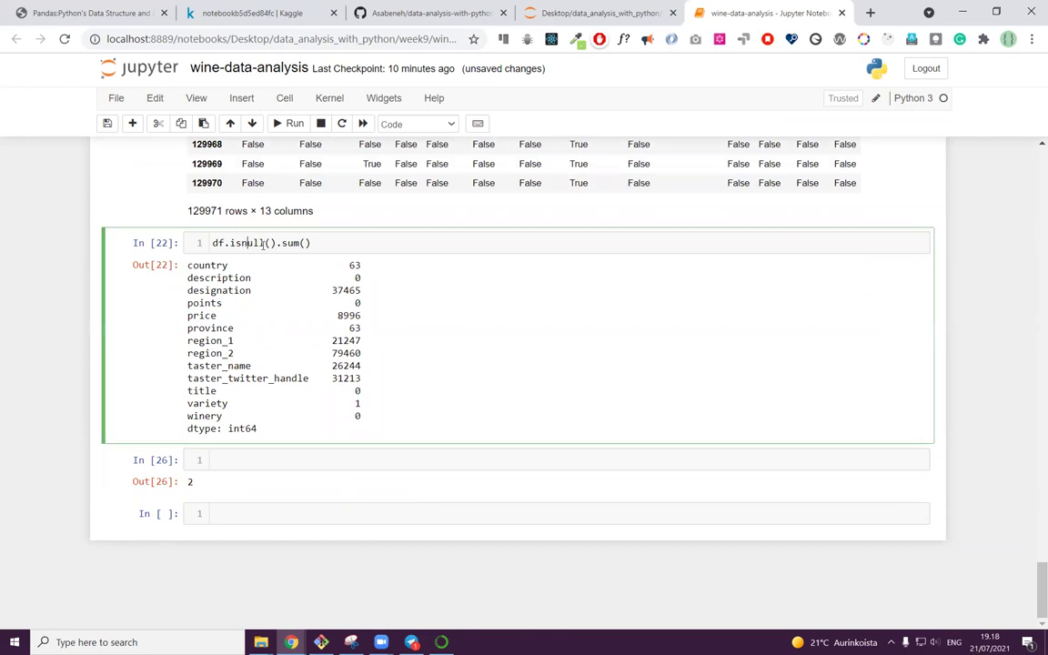
key("Delete")
key("Delete")
key("Delete")
type("a")
key("shift+Return")
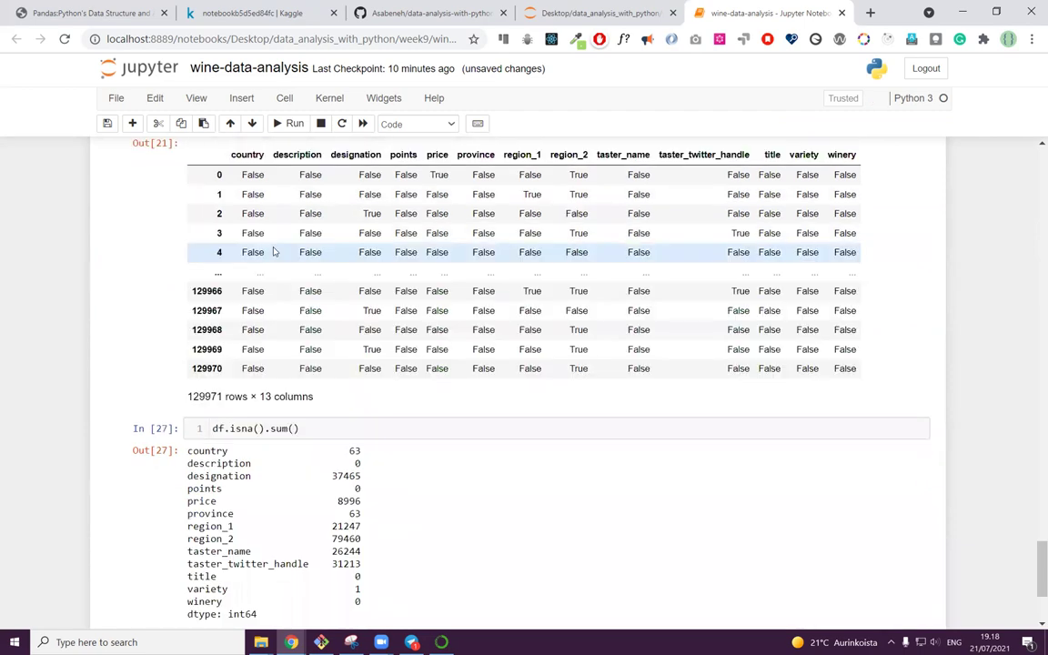
scroll(409, 291, "down", 3)
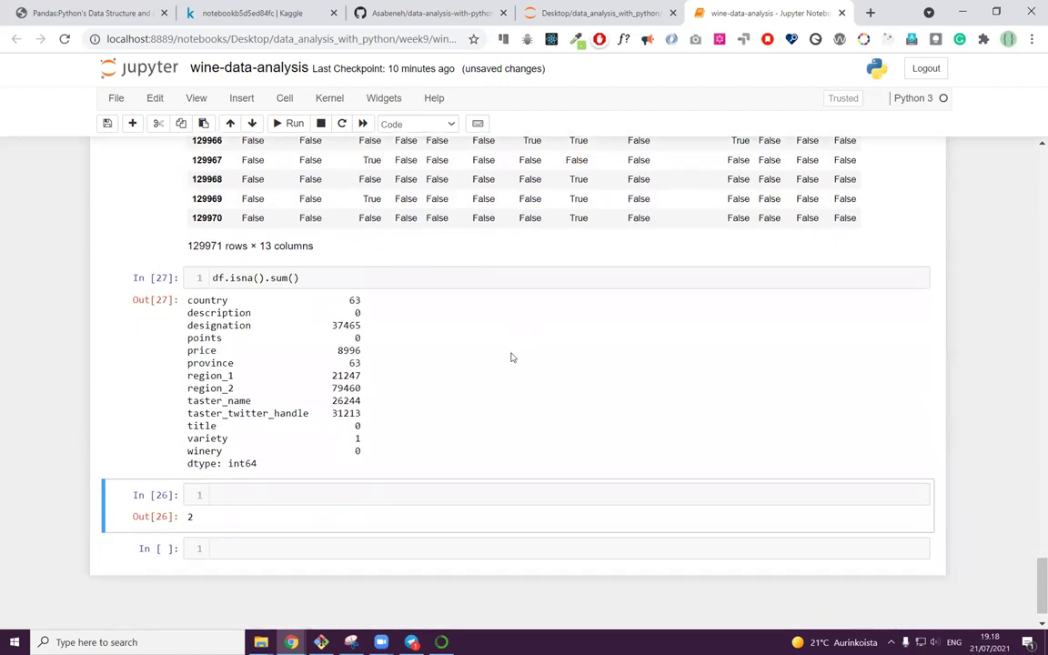
scroll(495, 391, "down", 1)
scroll(483, 380, "up", 5)
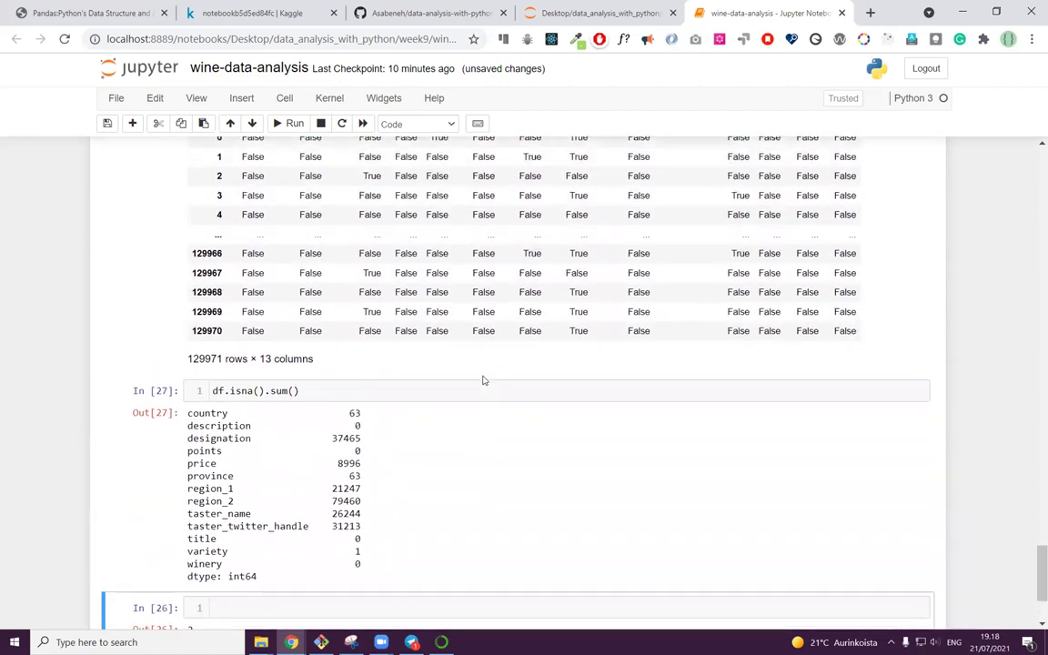
scroll(471, 382, "down", 3)
scroll(471, 382, "up", 1)
scroll(471, 382, "down", 3)
left_click(254, 455)
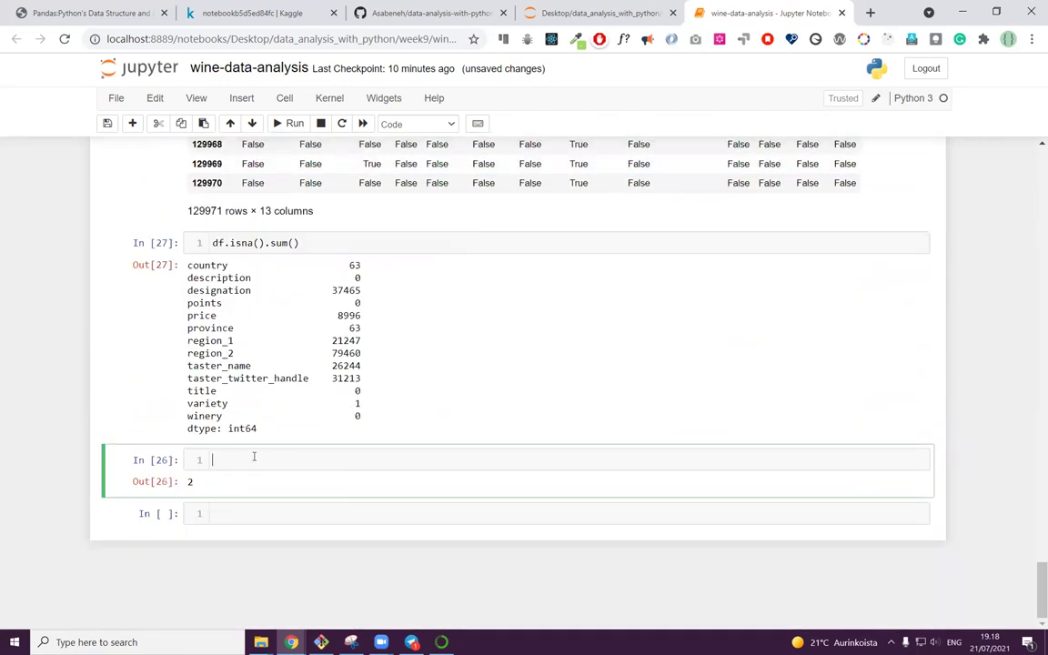
Step: Write the comment "# if you have a missing value, you may think of removing or imputing" in the emptied cell and run it
type("# if you have a missing value, you may th")
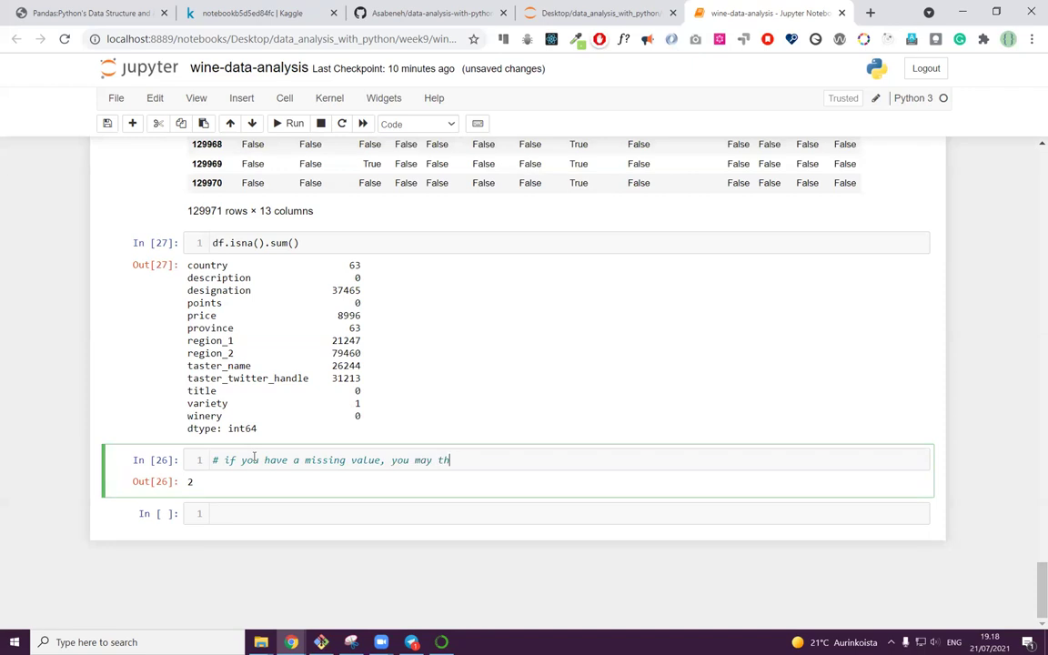
type("ink of remvi")
key("BackSpace")
key("BackSpace")
type("oving, ")
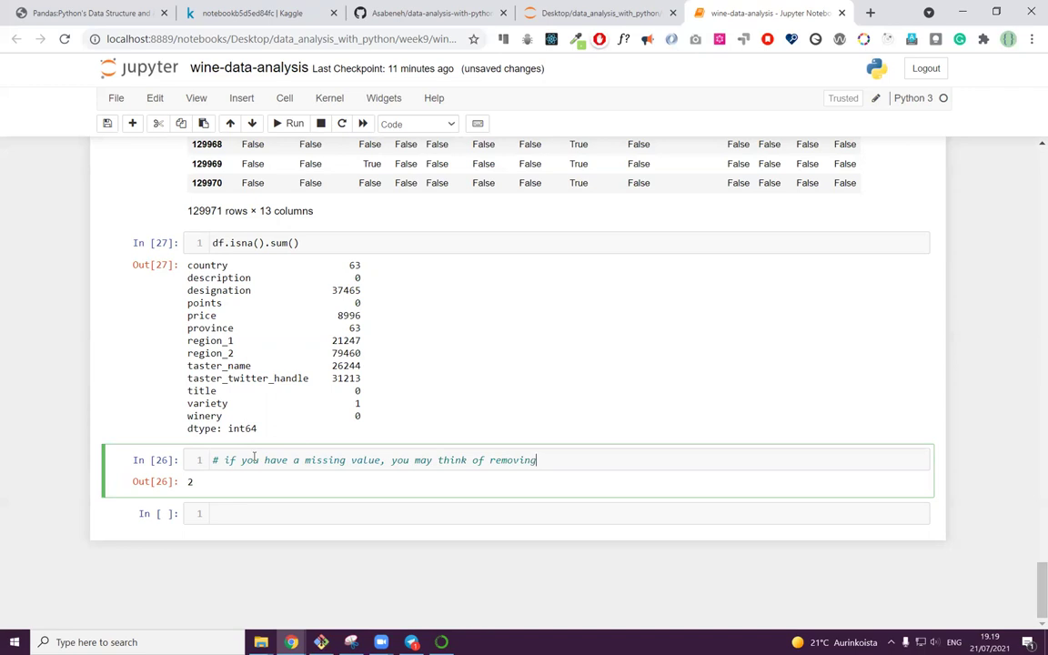
type(" or imputing")
key("shift+Return")
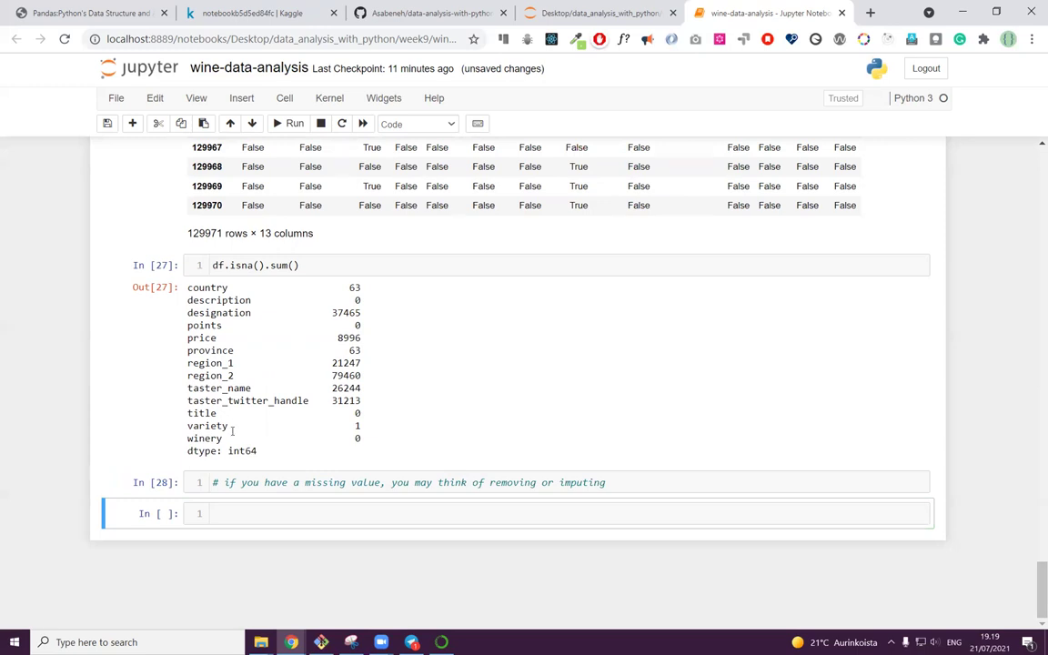
Step: Start the new last cell with the comment "## Removing duplicates" followed by a blank line
scroll(345, 509, "up", 1)
scroll(362, 531, "up", 2)
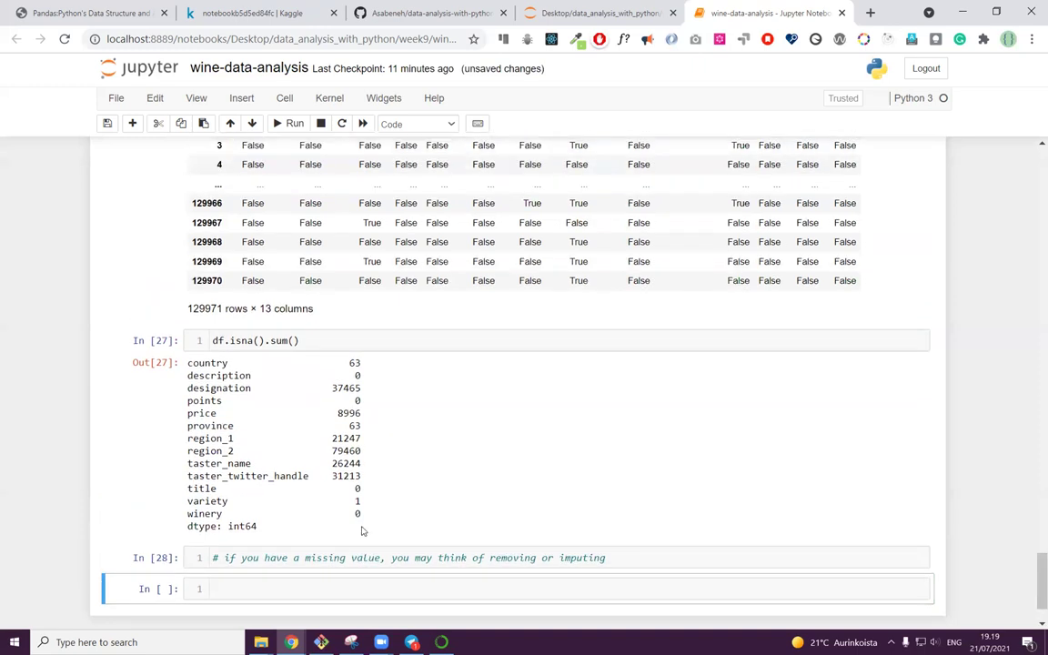
scroll(362, 531, "down", 3)
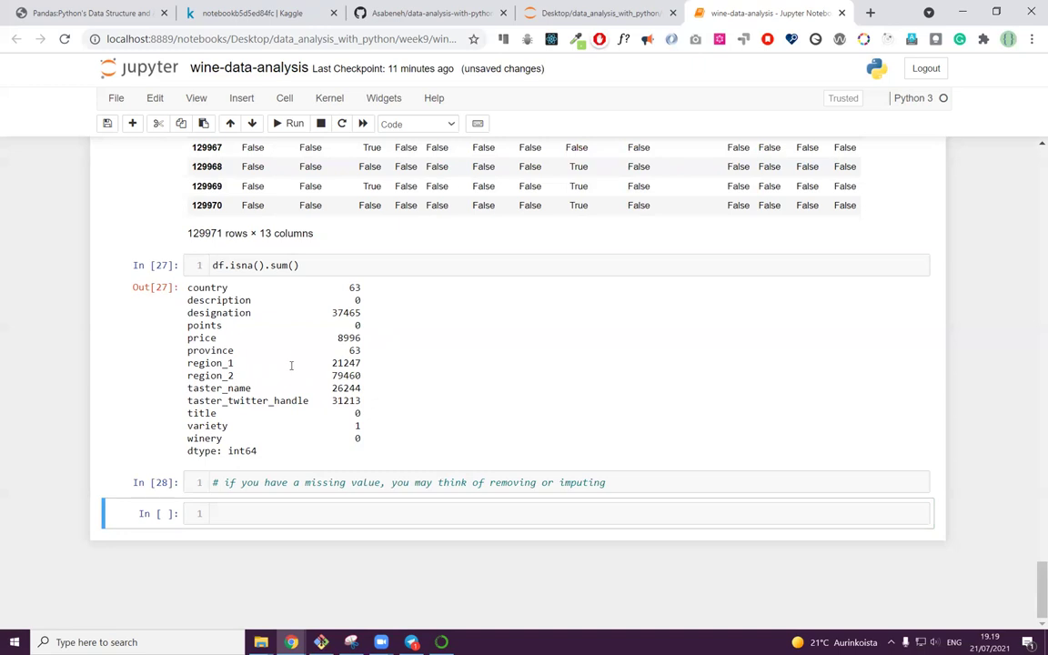
left_click(363, 517)
type("#")
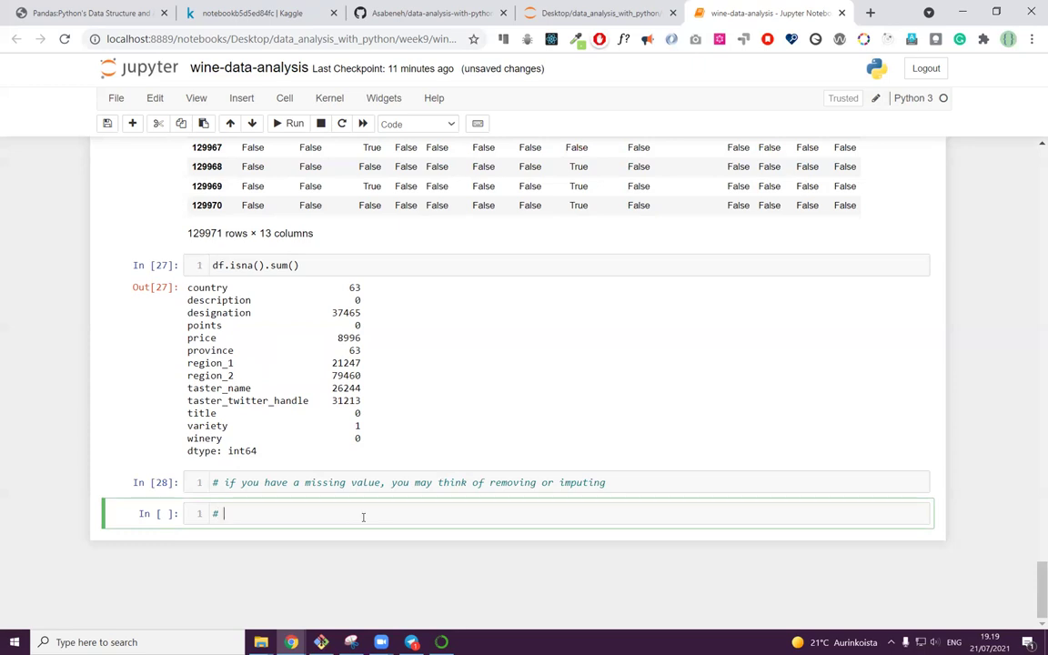
key("BackSpace")
type("## Rem")
key("BackSpace")
key("BackSpace")
type("emvoing")
key("BackSpace")
key("BackSpace")
key("BackSpace")
key("BackSpace")
key("BackSpace")
type("oving duplicaet")
key("BackSpace")
key("BackSpace")
type("tes")
key("Return")
key("Return")
Step: Add "df.drop_duplicates()" below the comment, run the cell and check the size of the resulting table
type("df.drop")
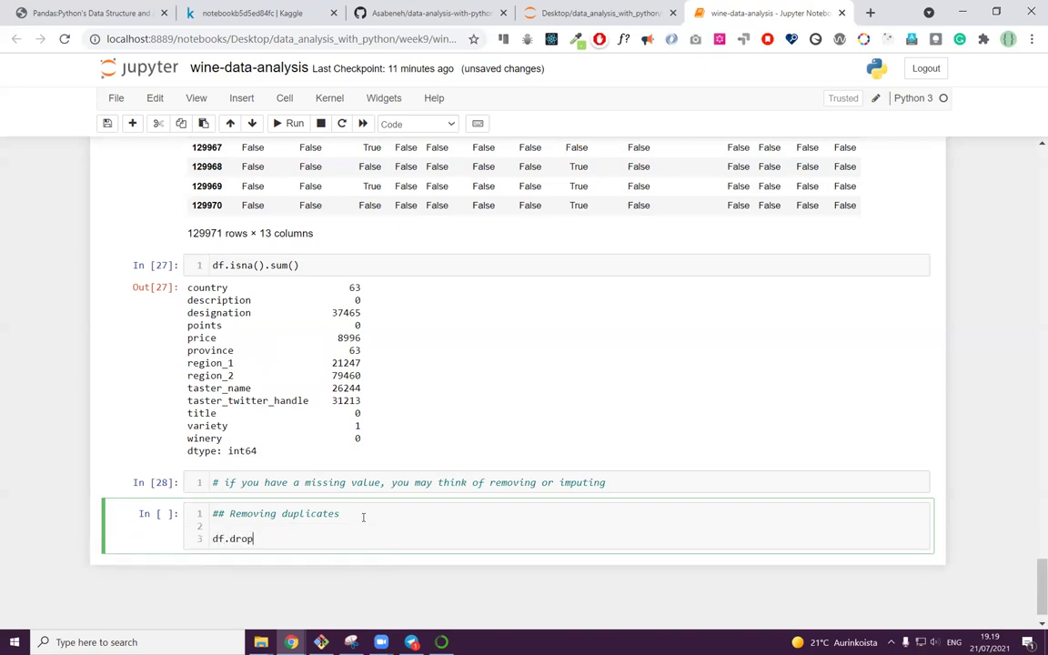
key("Tab")
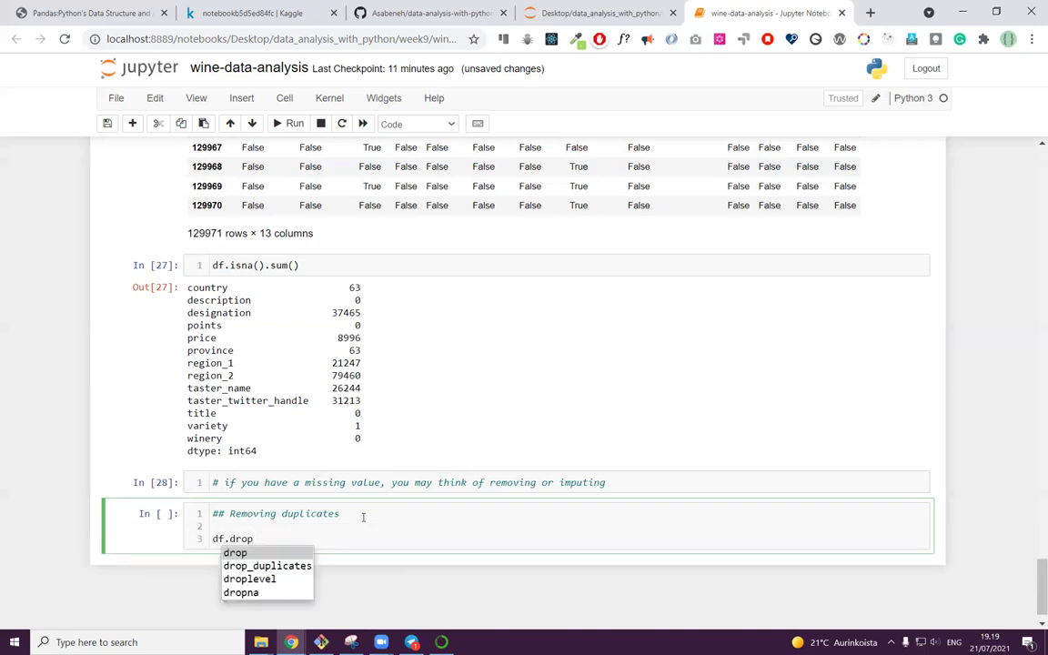
key("Down")
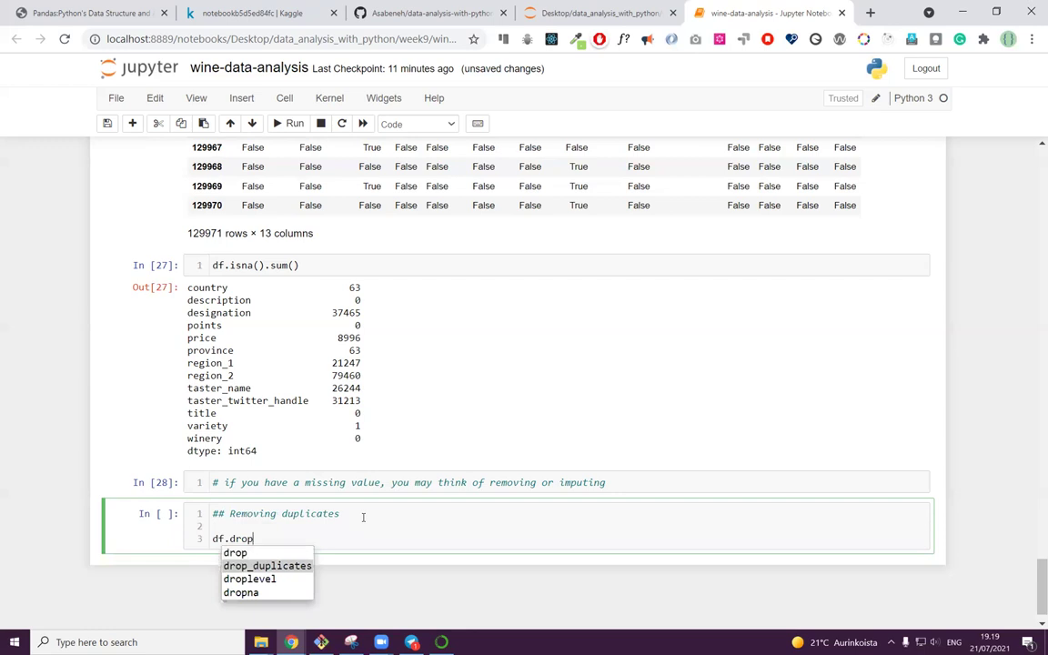
key("Return")
type("(")
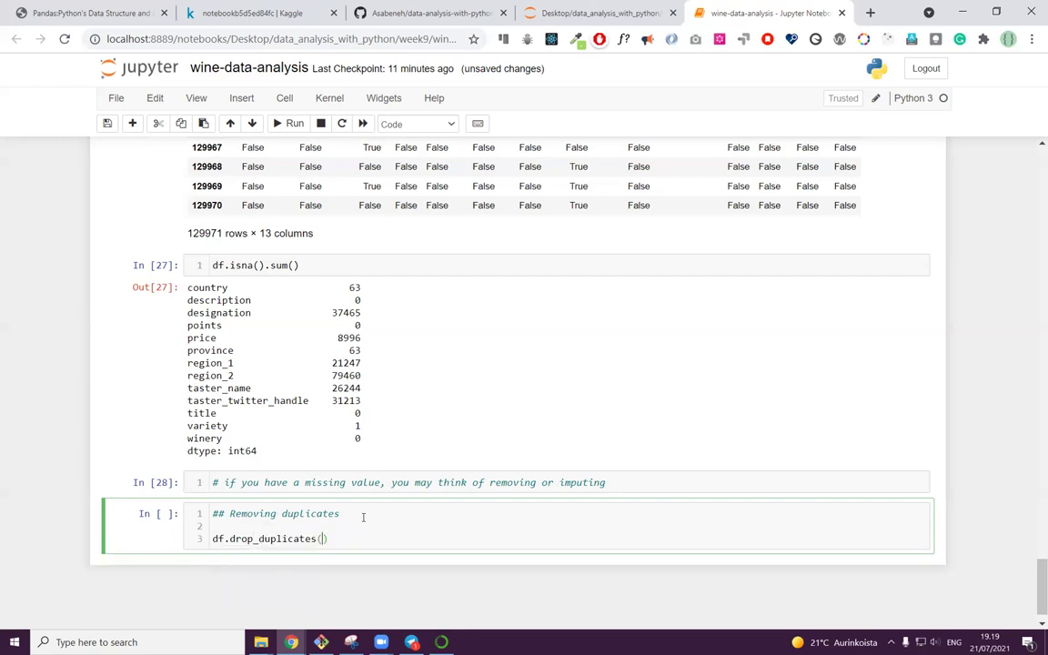
key("shift+Return")
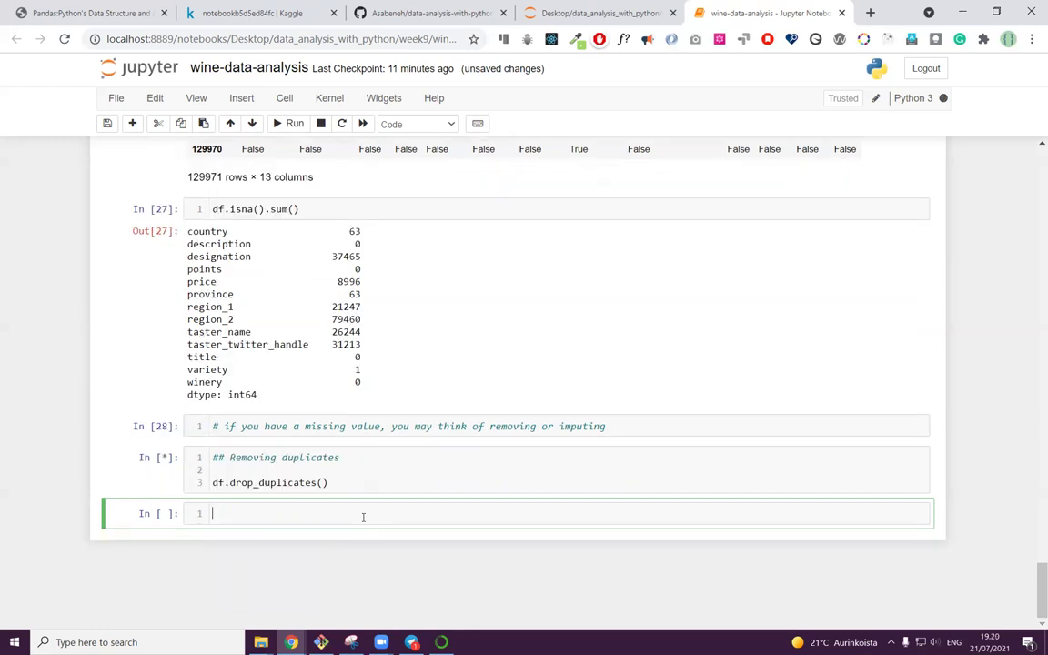
scroll(368, 491, "down", 7)
scroll(367, 491, "down", 1)
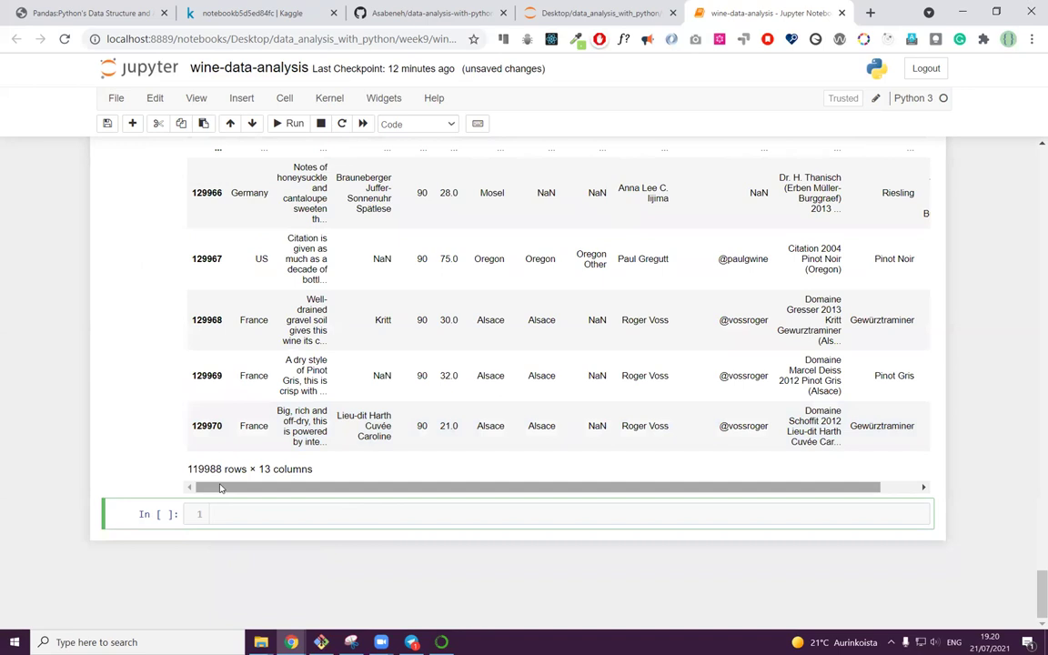
Step: Display "df" in a new cell and check its row count against the drop_duplicates output
type("df")
key("shift+Return")
scroll(311, 482, "down", 5)
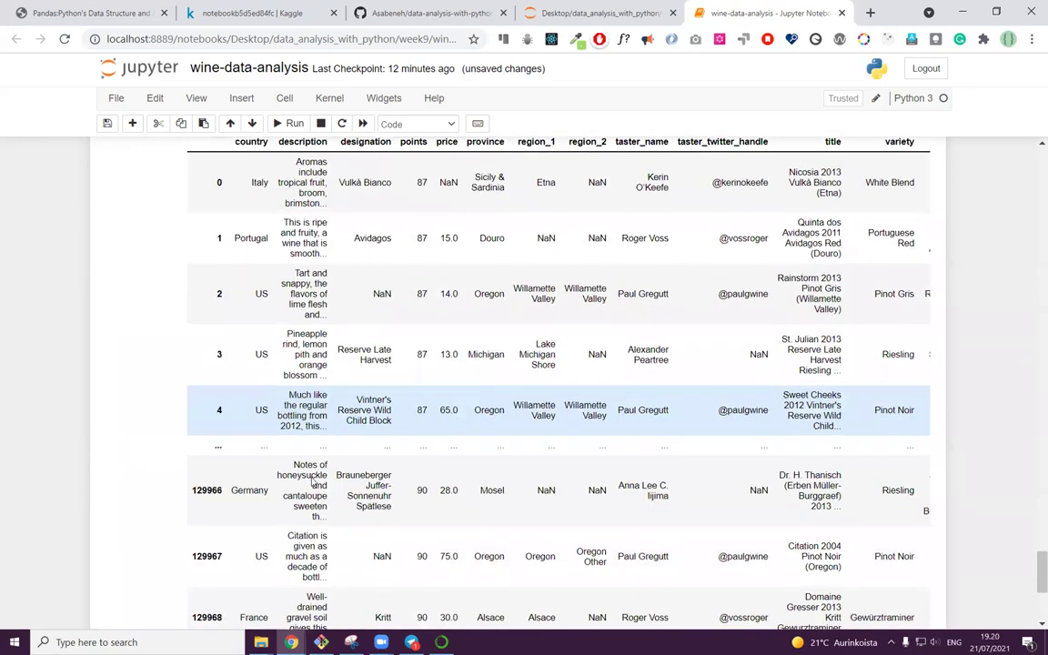
scroll(312, 482, "down", 4)
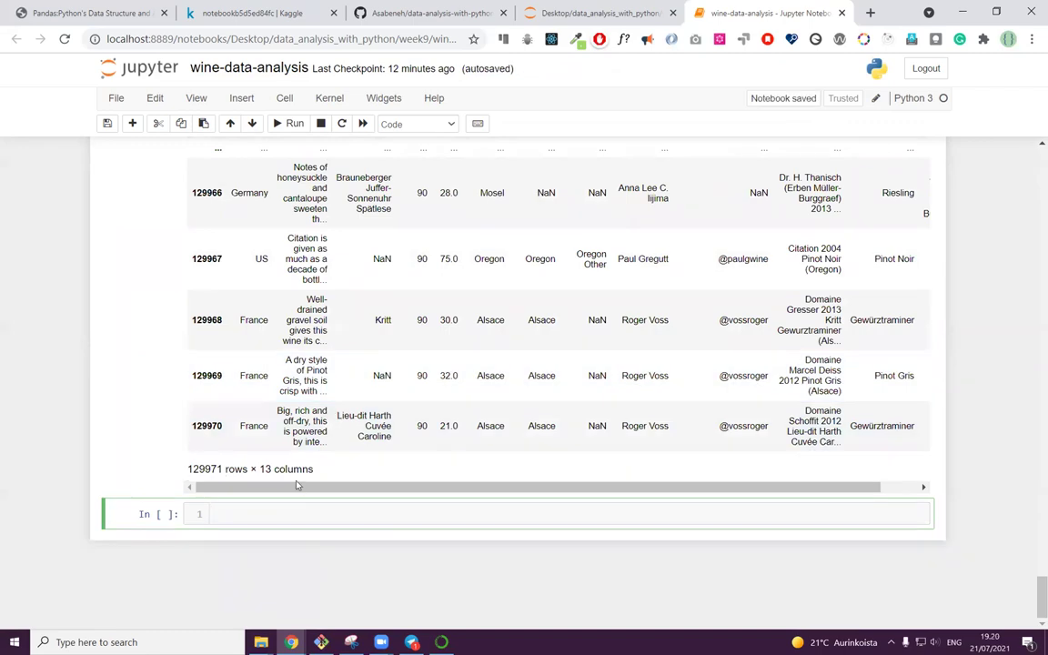
Step: Add the argument "inplace=True" to df.drop_duplicates, then rerun that cell and the df cell below it
scroll(296, 485, "up", 8)
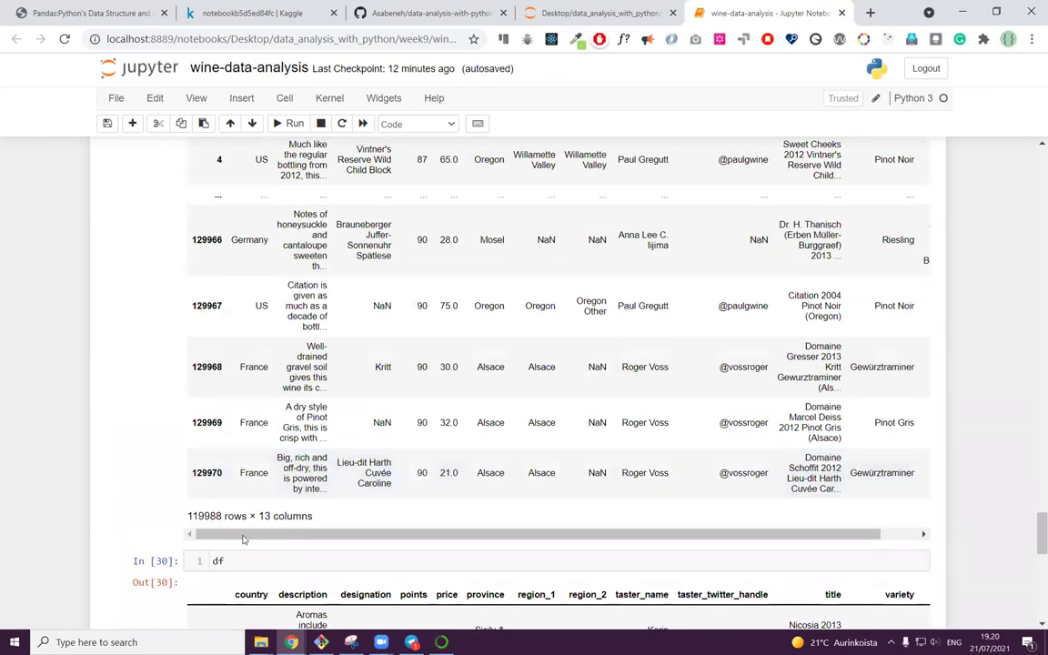
scroll(243, 540, "up", 10)
left_click(325, 309)
type("inp")
key("Tab")
key("Return")
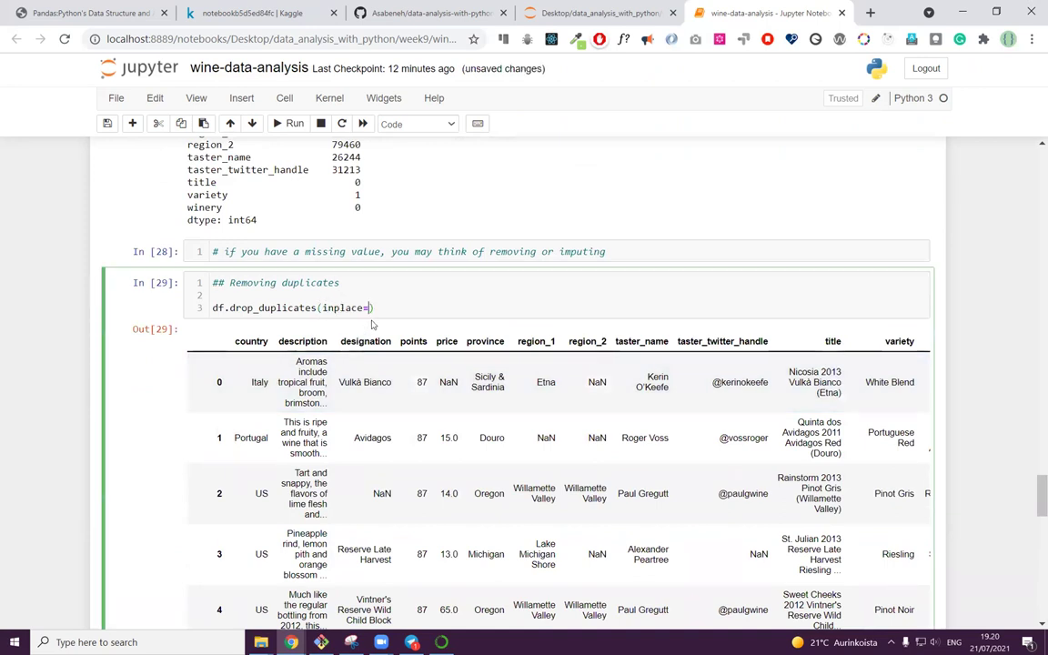
type("True")
key("shift+Return")
key("shift+Return")
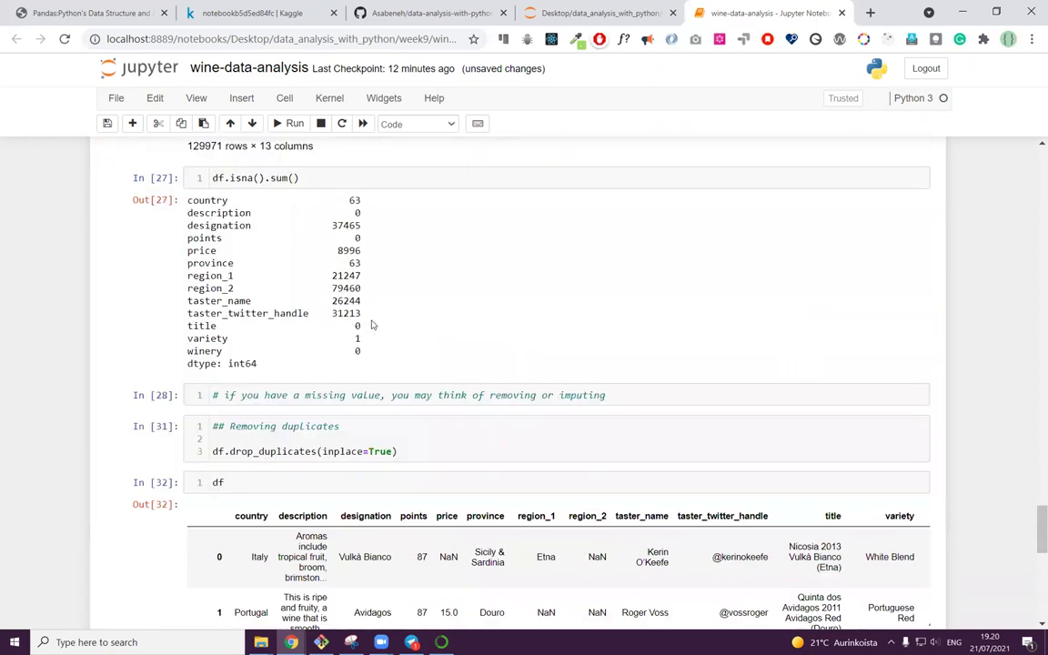
Step: Look over the df table and its row count, rerunning the df cell to check that the duplicates are removed
scroll(432, 427, "down", 6)
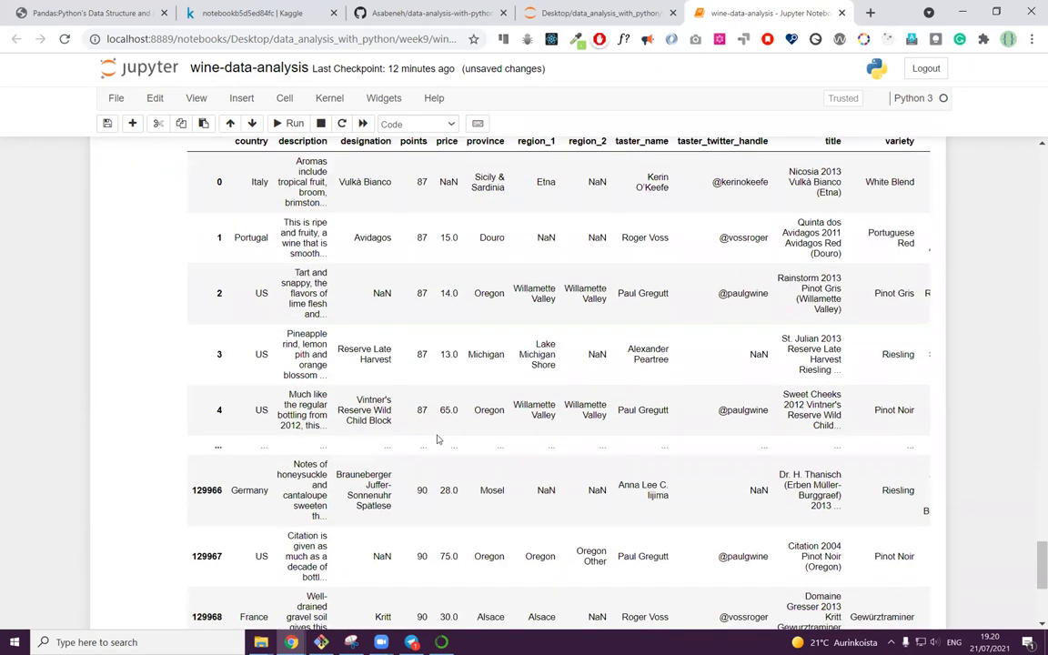
scroll(437, 439, "down", 3)
scroll(428, 455, "up", 10)
scroll(300, 509, "down", 10)
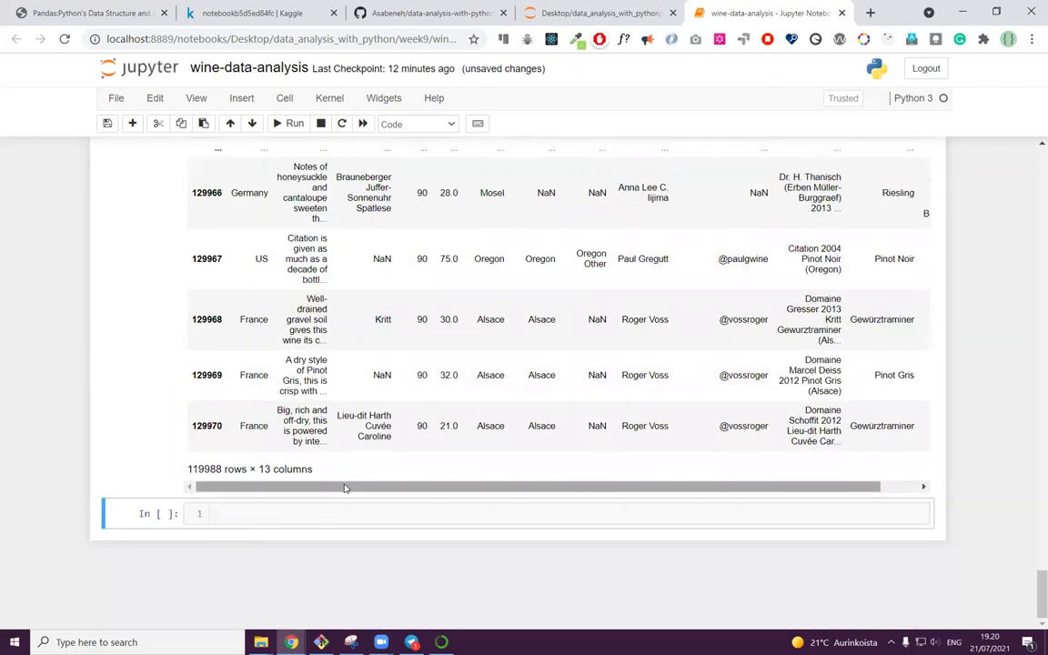
scroll(346, 488, "up", 3)
scroll(344, 488, "up", 4)
left_click(253, 483)
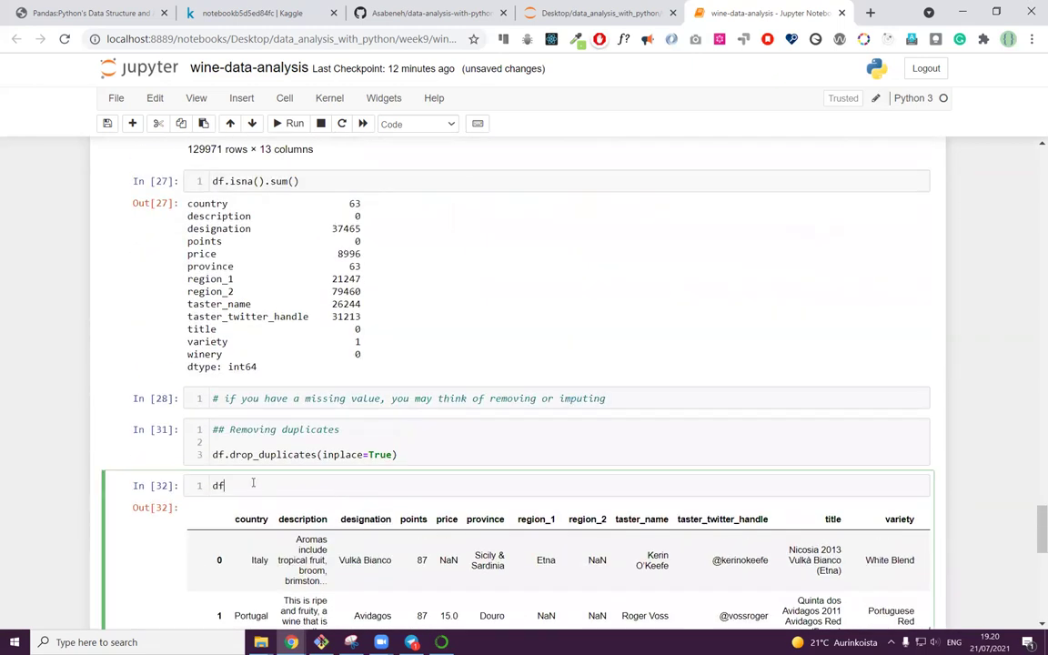
scroll(300, 496, "down", 10)
scroll(358, 505, "up", 9)
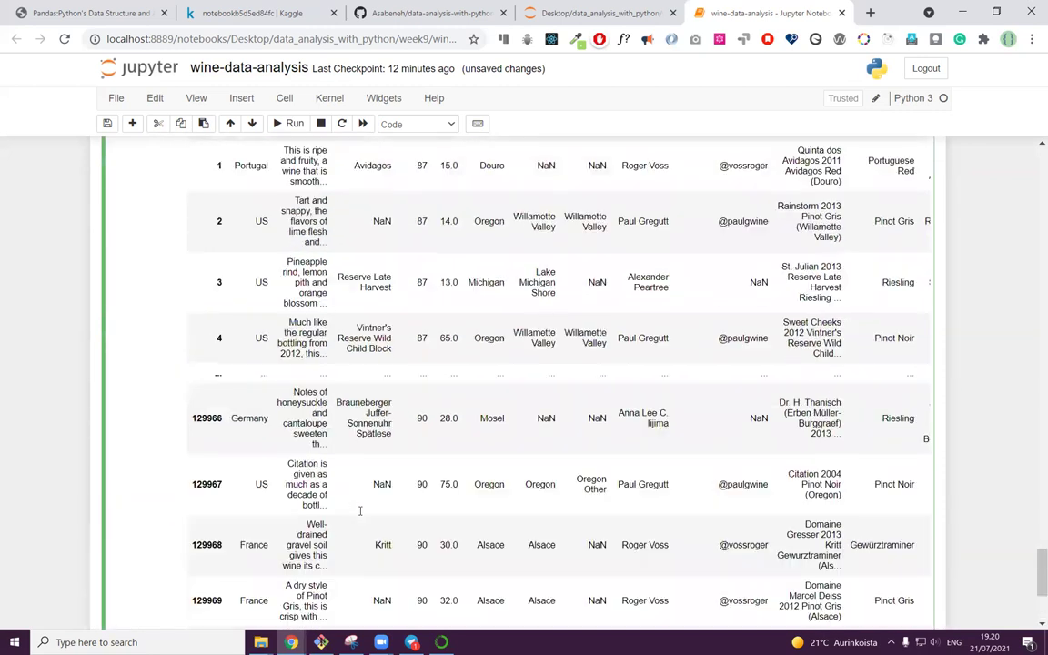
scroll(359, 511, "down", 3)
scroll(259, 364, "up", 3)
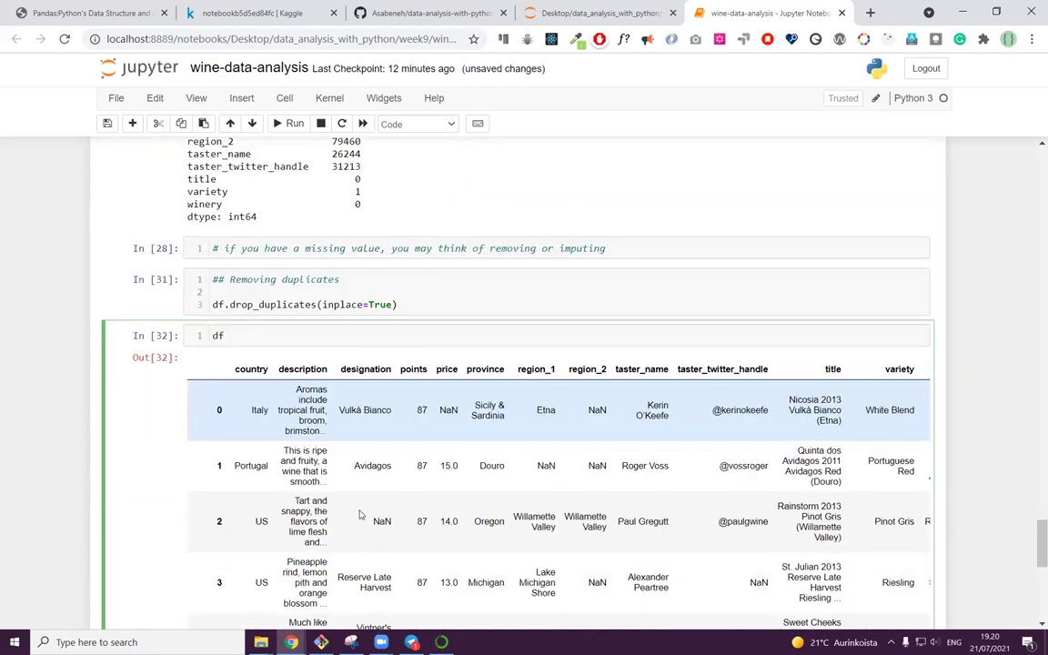
key("shift+Return")
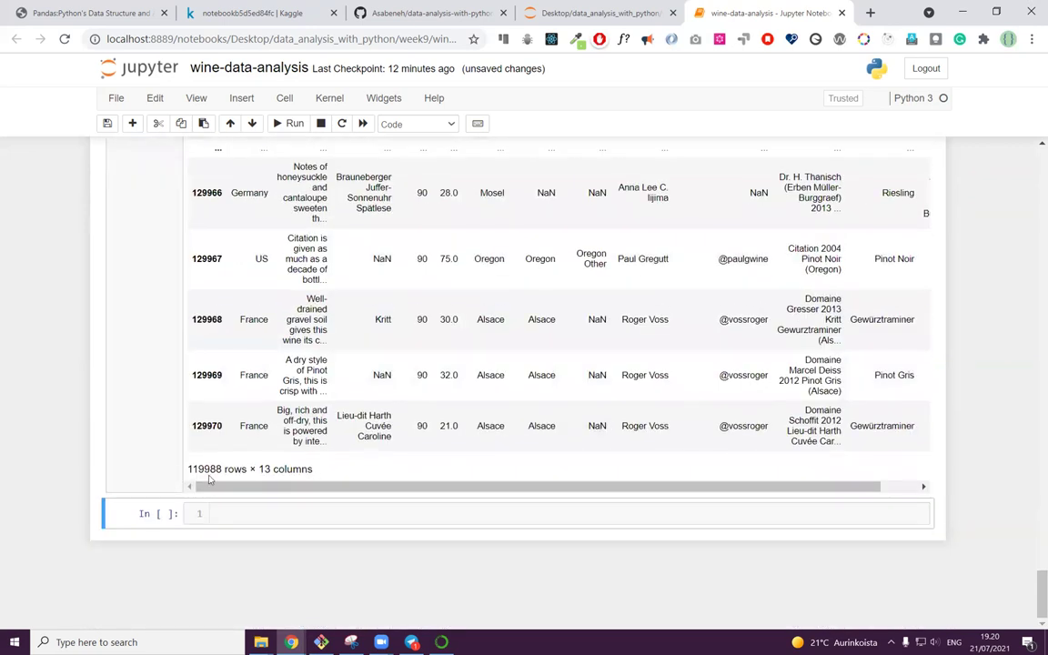
scroll(288, 478, "up", 3)
scroll(289, 480, "up", 6)
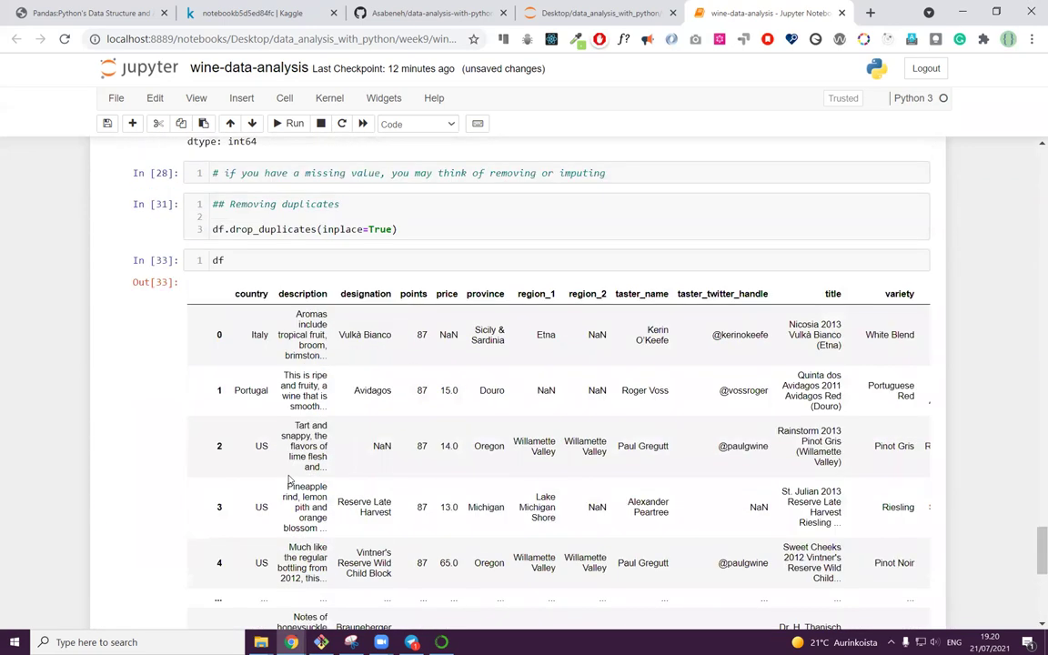
Step: Delete "df" from the cell below the duplicate removal, leaving that cell empty
left_click(212, 260)
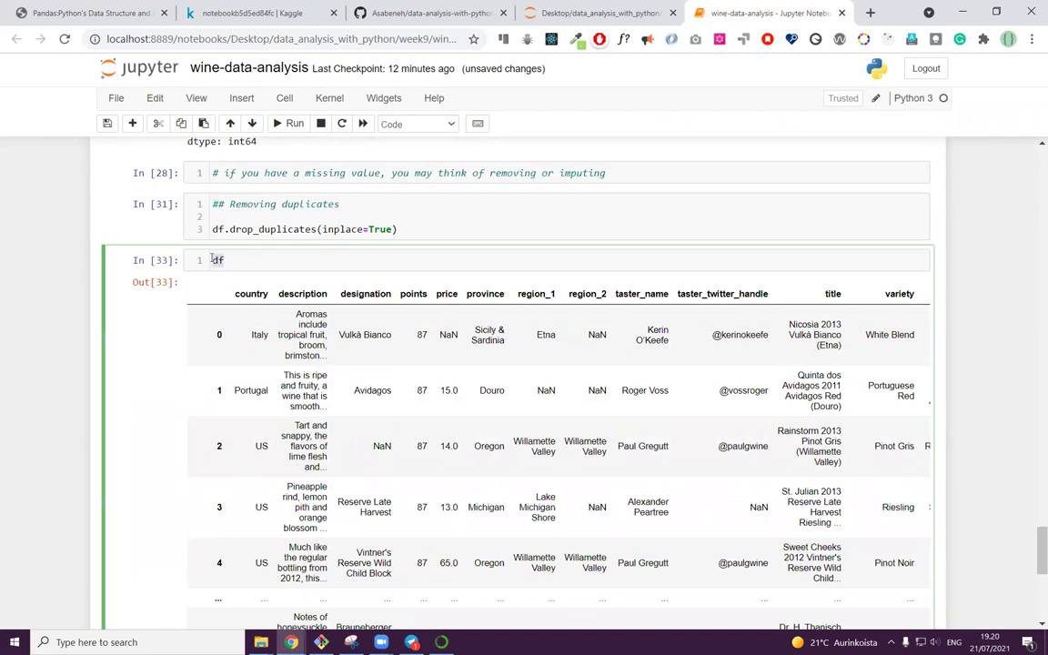
key("BackSpace")
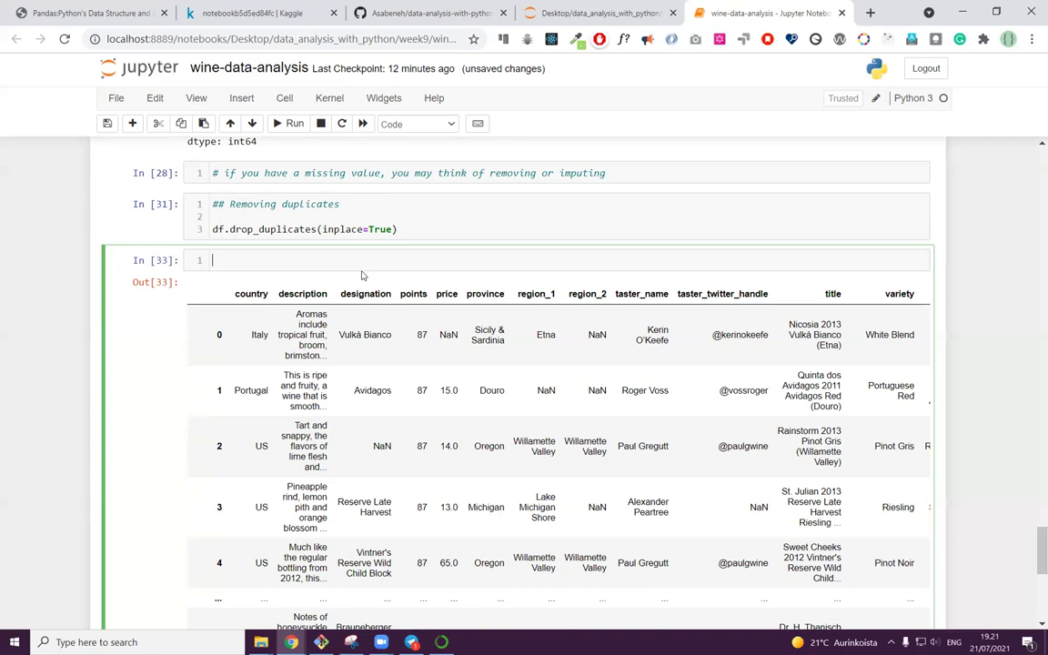
key("Return")
scroll(285, 396, "down", 1)
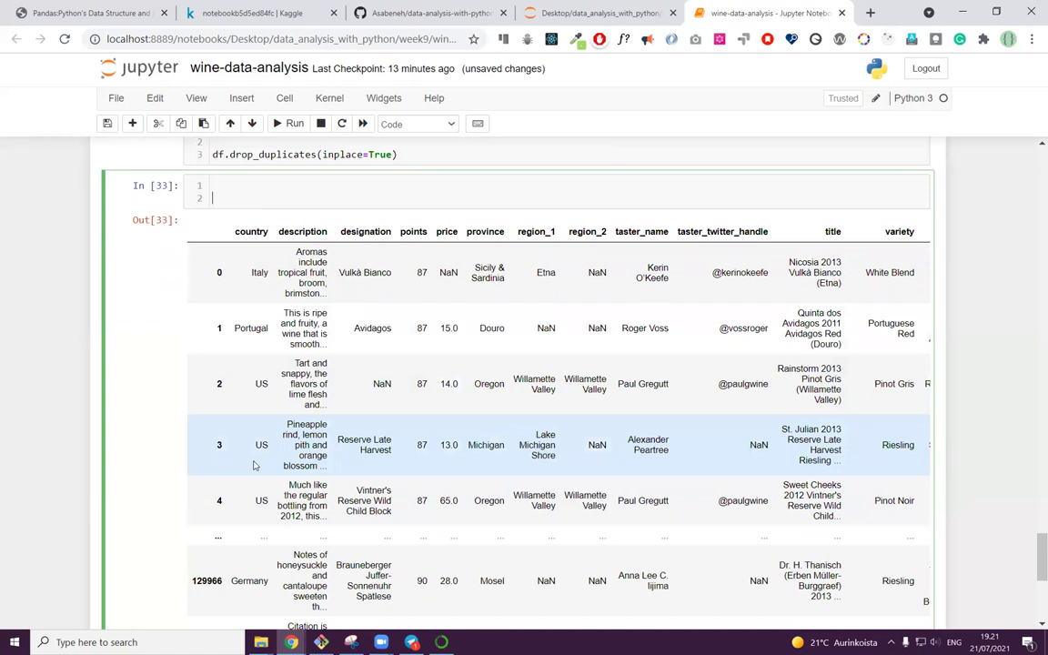
key("BackSpace")
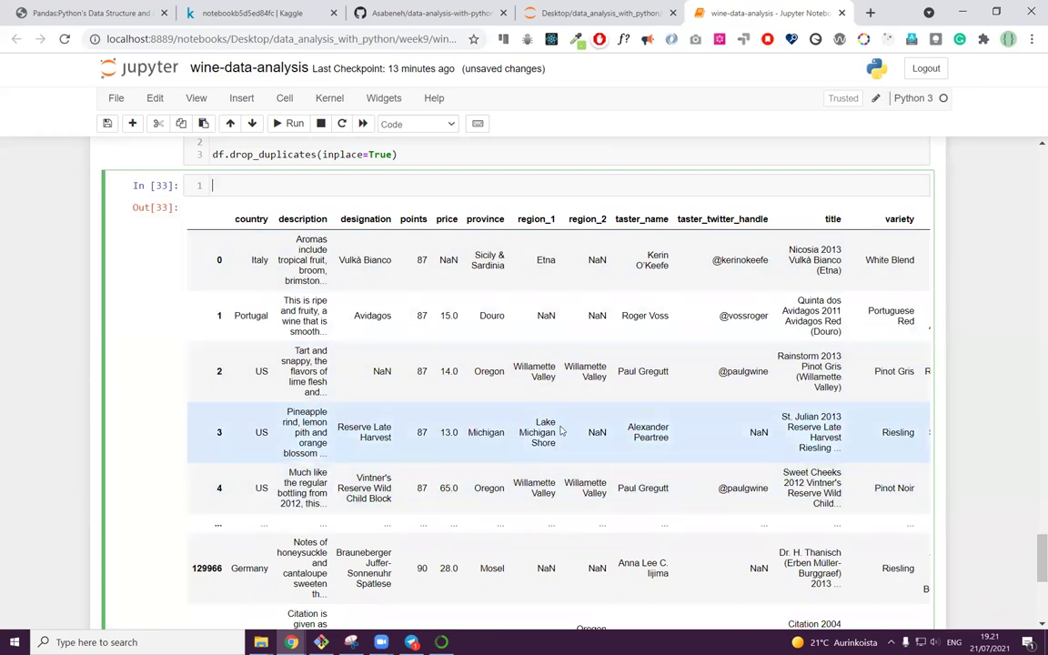
Step: Review the notebook from the deduplicated table back through the missing-value counts, df.info() and df.shape to the df.tail() outputs
scroll(458, 365, "up", 3)
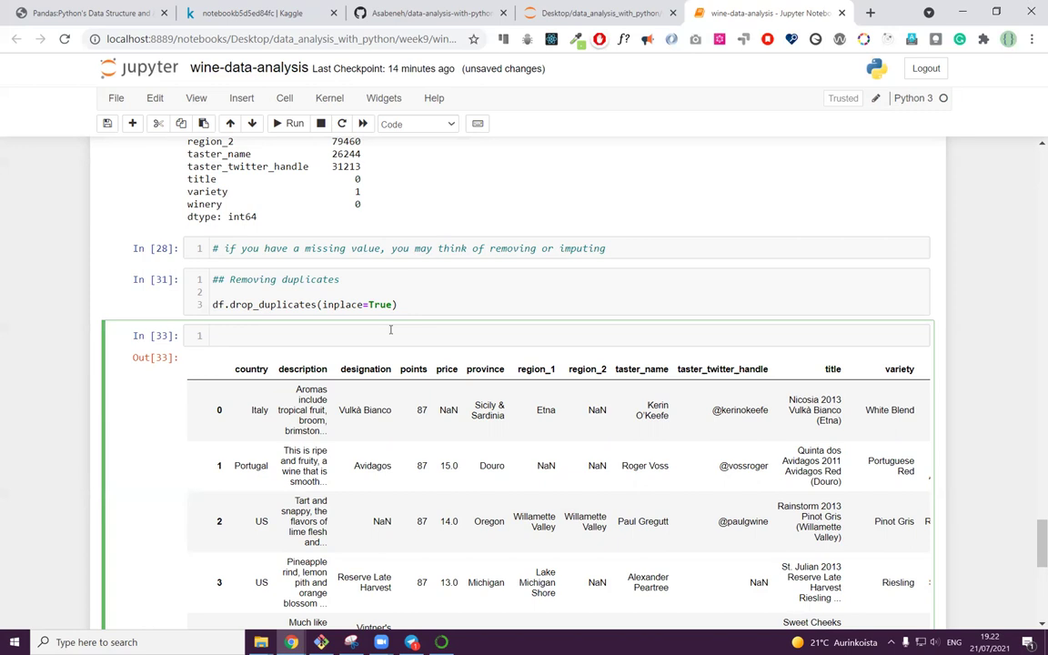
scroll(390, 330, "down", 10)
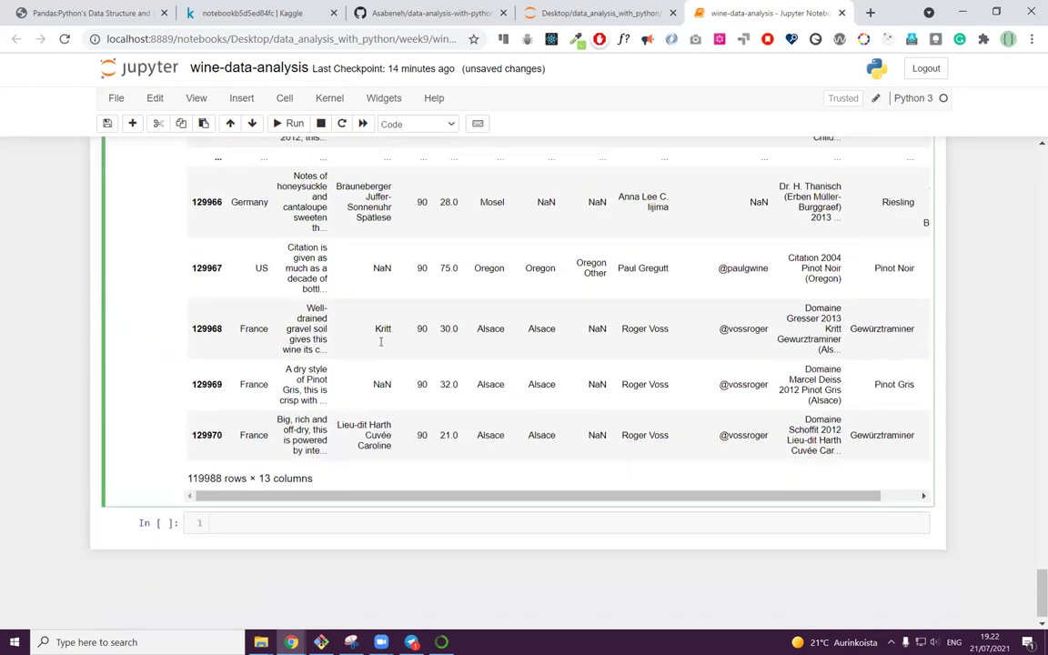
scroll(381, 341, "up", 10)
left_click(411, 221)
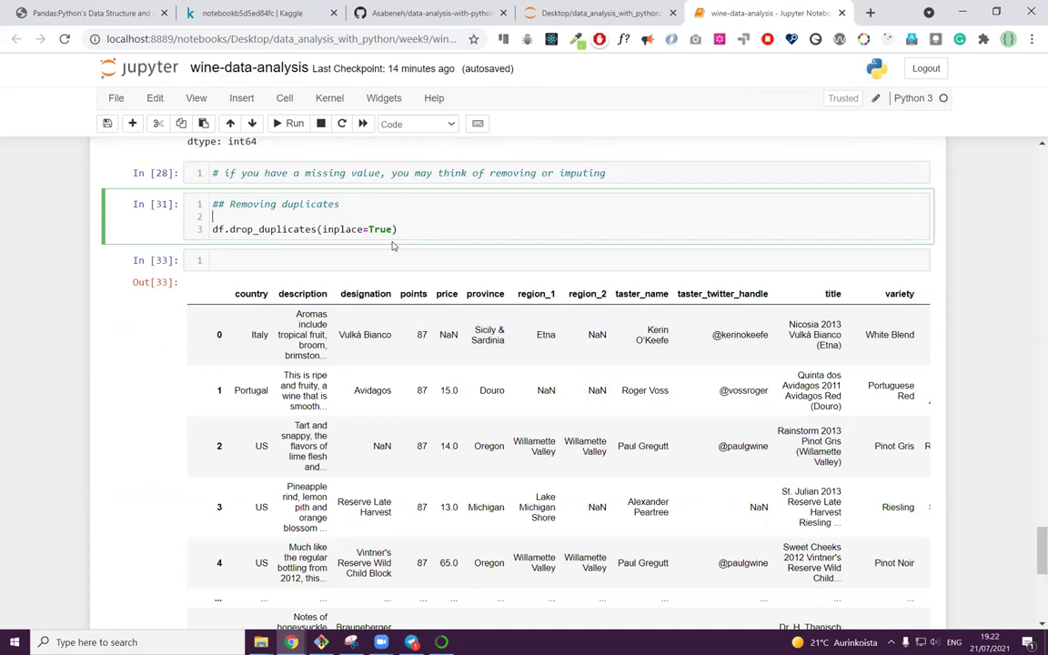
scroll(393, 246, "up", 12)
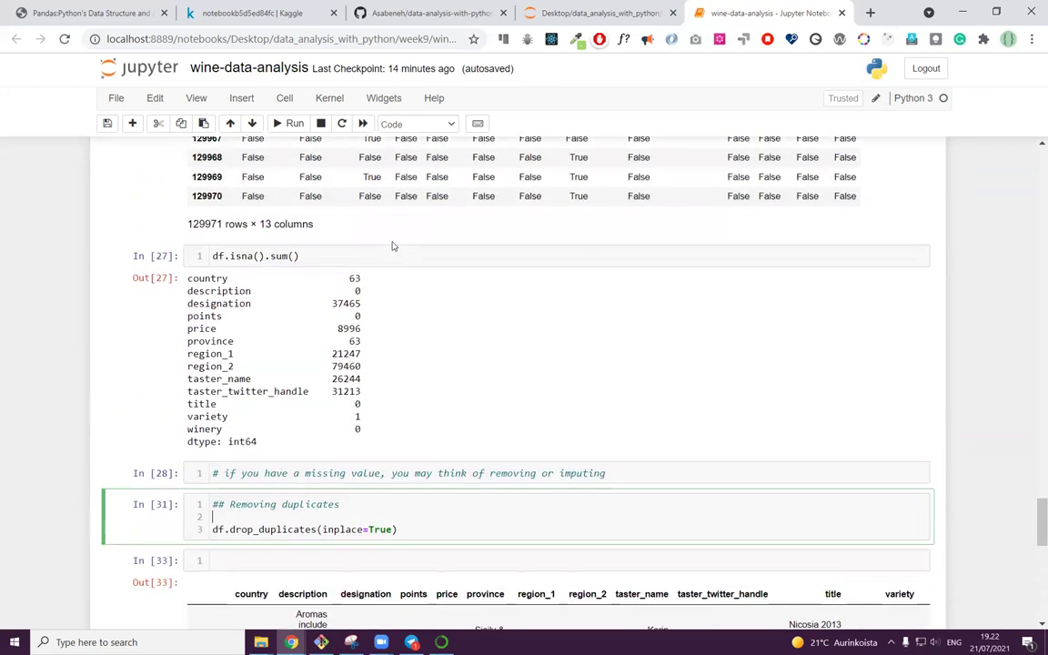
scroll(393, 245, "up", 5)
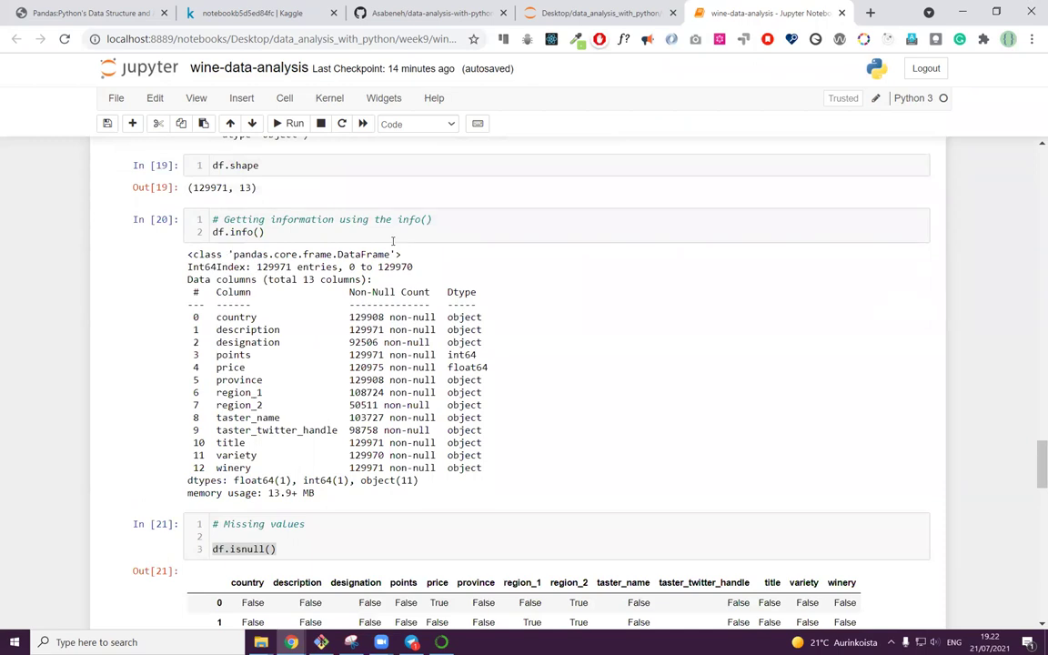
scroll(393, 241, "up", 20)
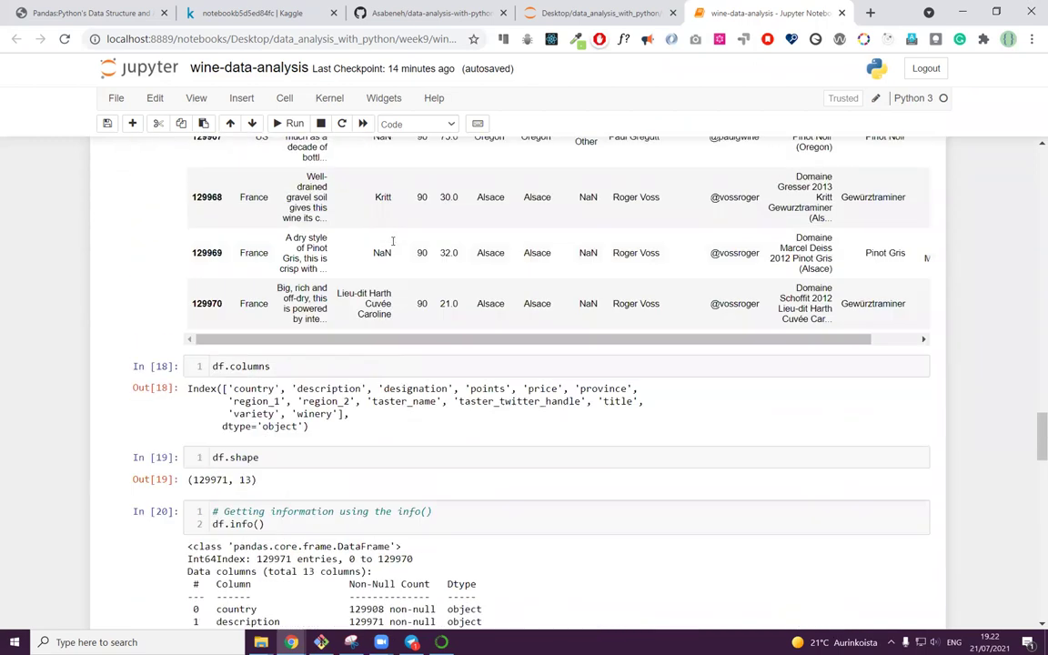
scroll(393, 246, "up", 20)
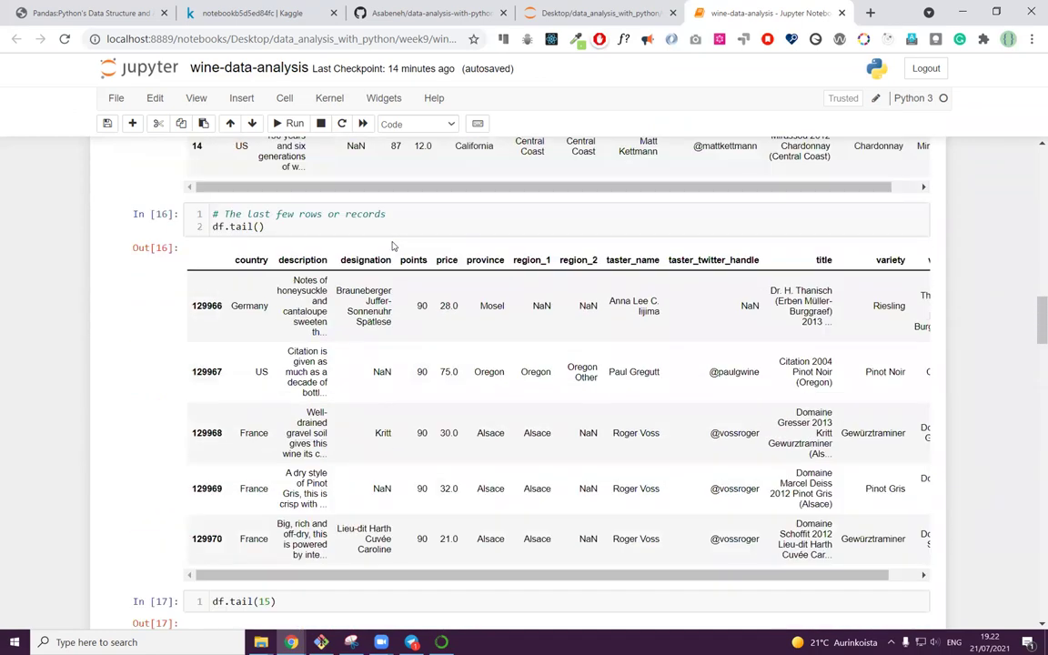
Step: Remove the "index_col = 0" argument and its comma from the pd.read_csv call in the data-loading cell
scroll(393, 243, "up", 15)
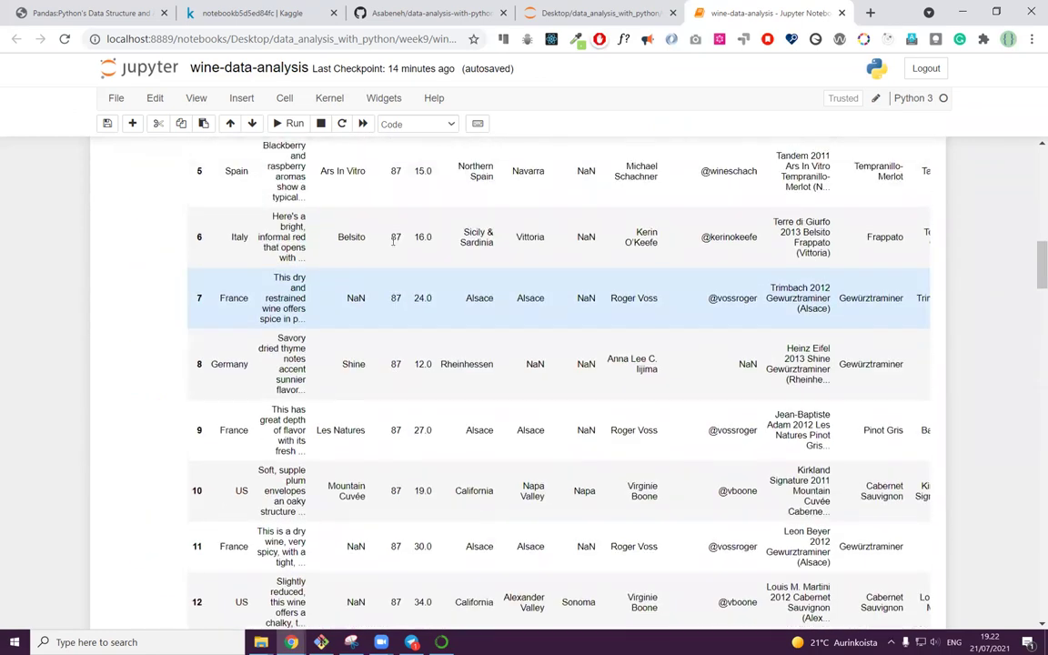
scroll(393, 241, "up", 4)
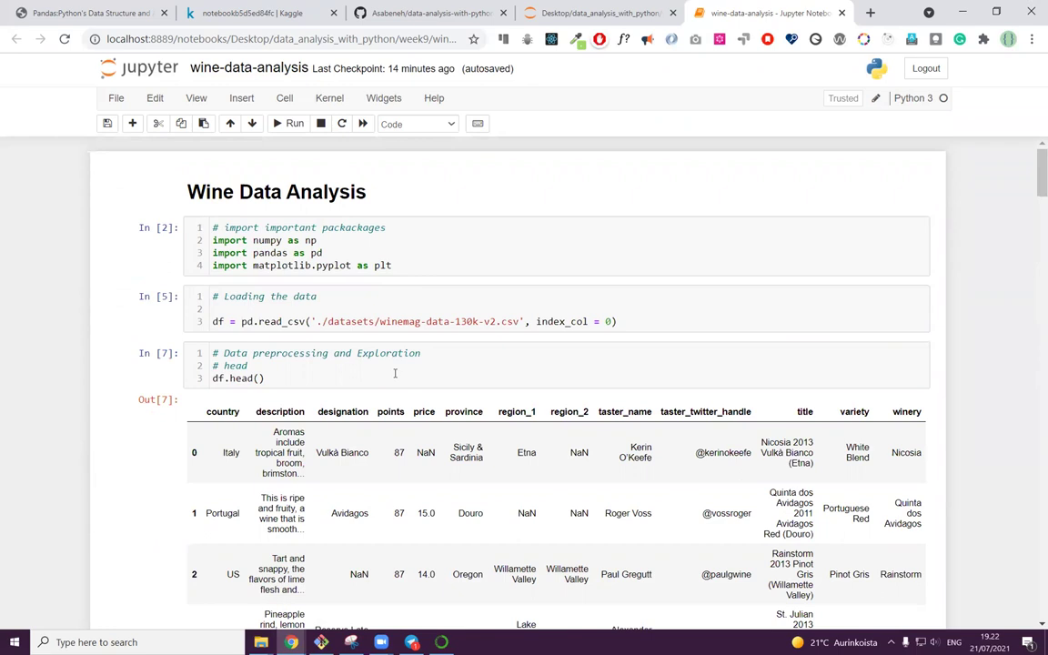
scroll(395, 373, "down", 3)
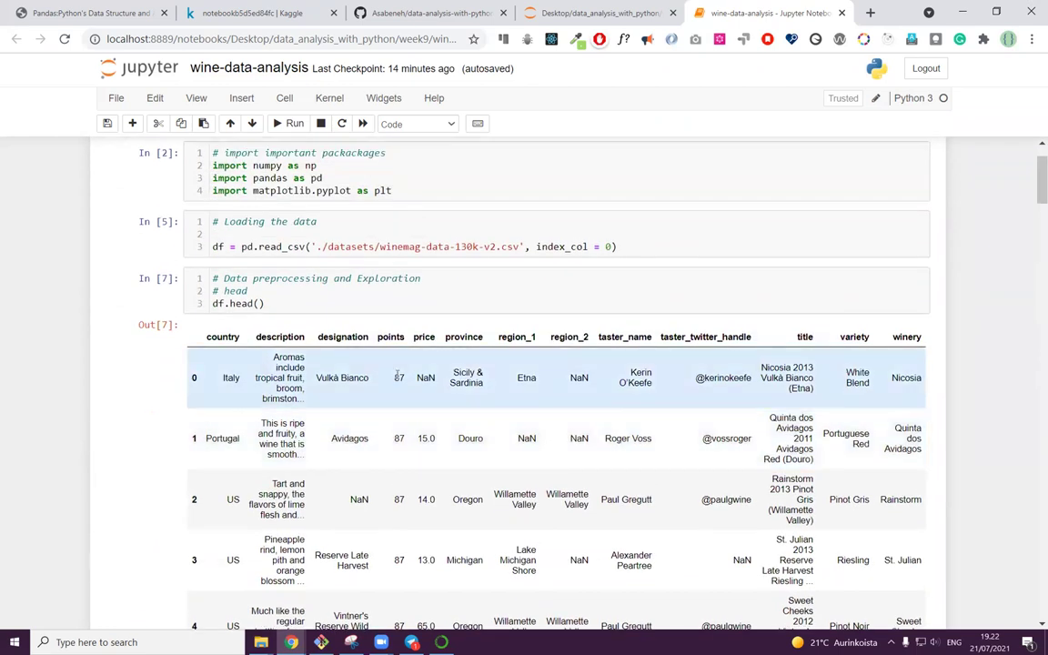
left_click_drag(611, 246, 537, 246)
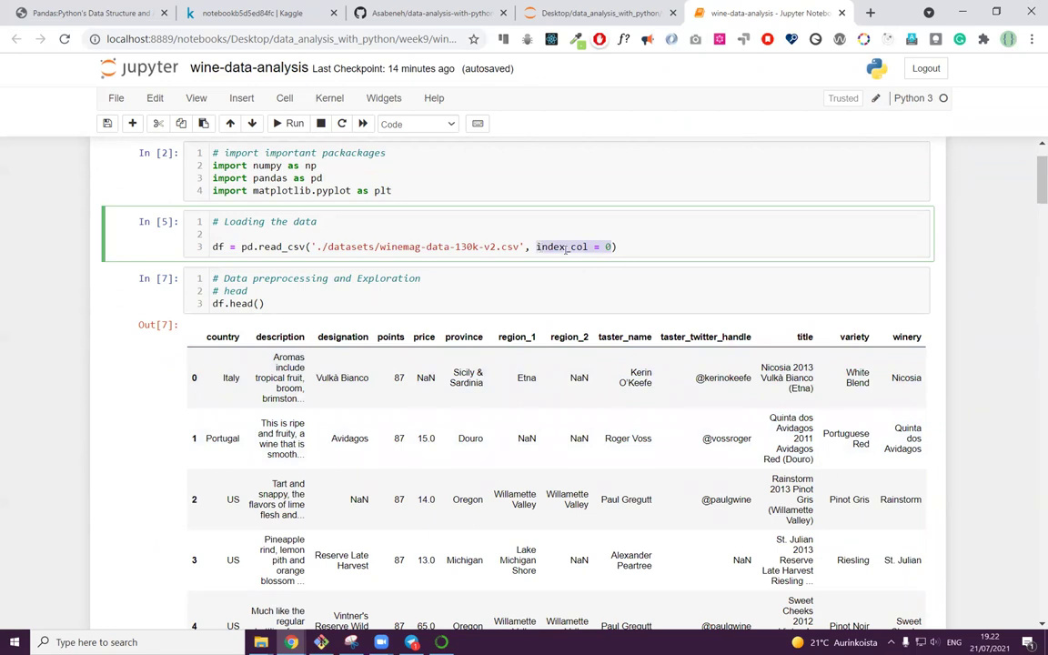
scroll(715, 268, "up", 2)
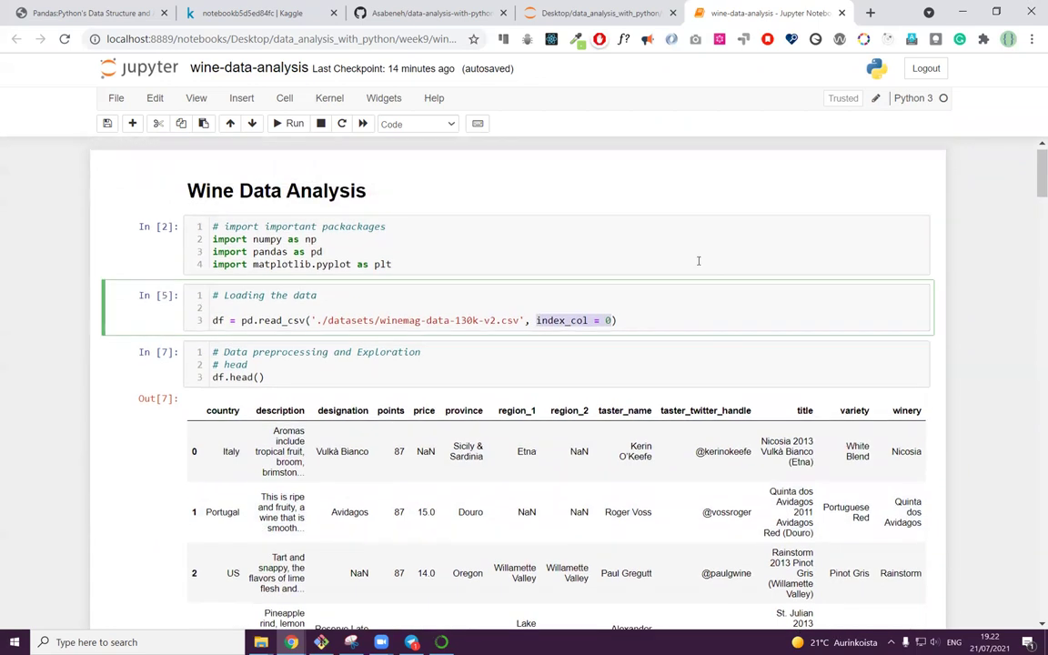
key("BackSpace")
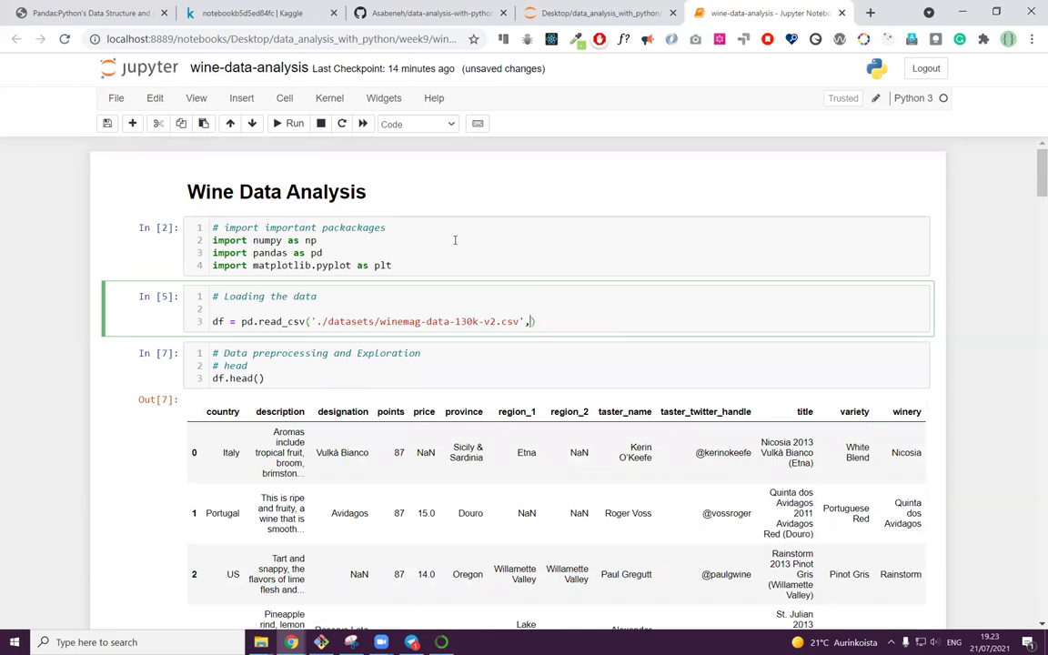
key("BackSpace")
left_click(455, 250)
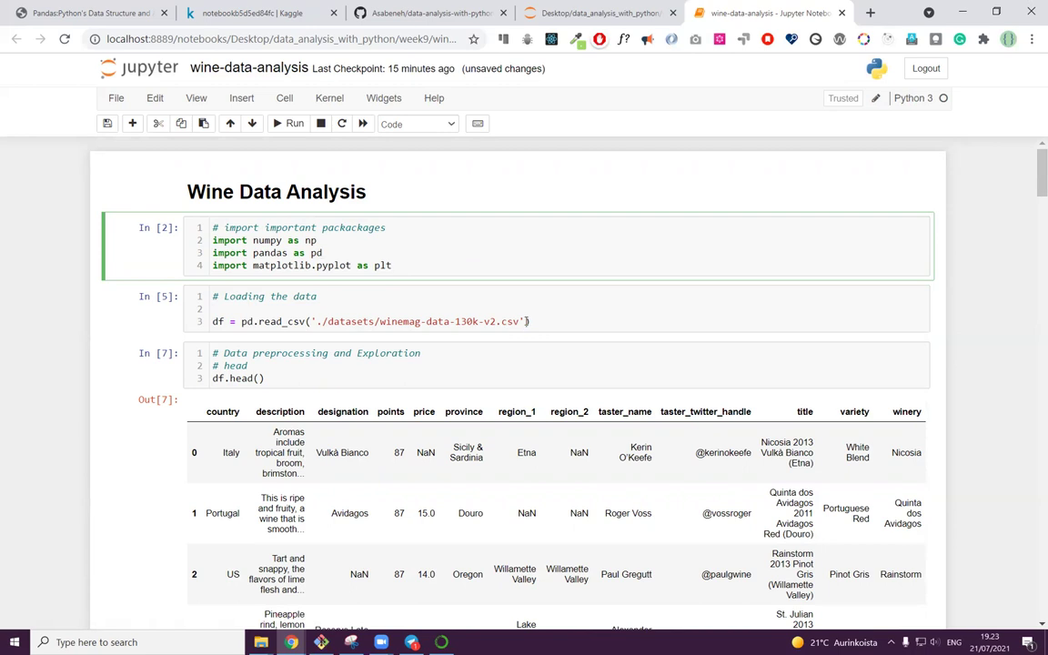
Step: Restore the ", index_col = 0" argument after the CSV path in the pd.read_csv call
left_click(525, 321)
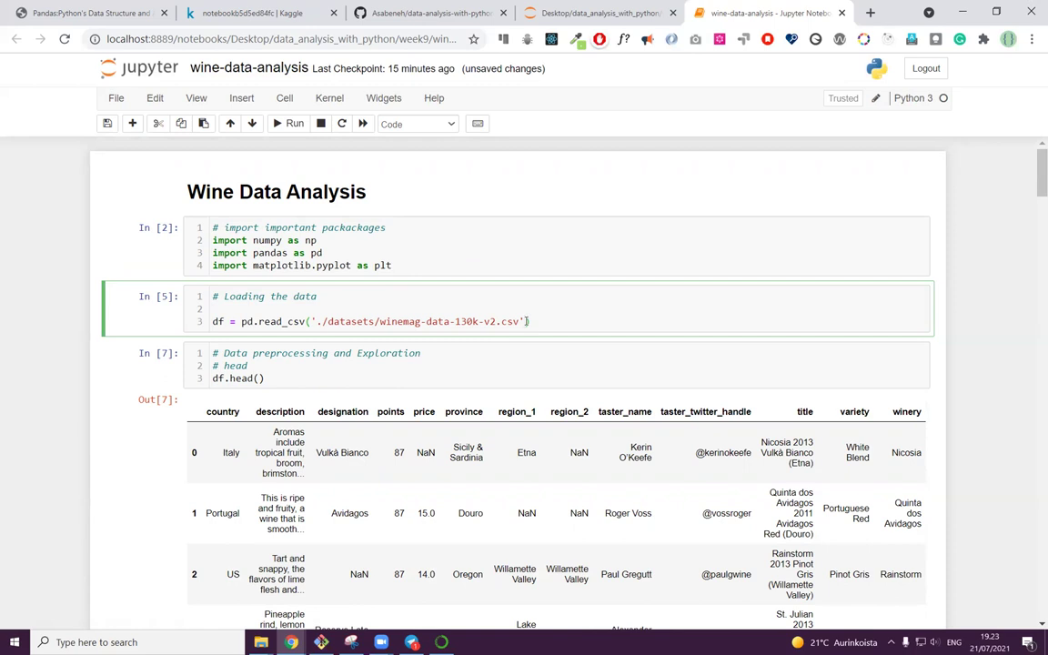
type(", index_col = 0")
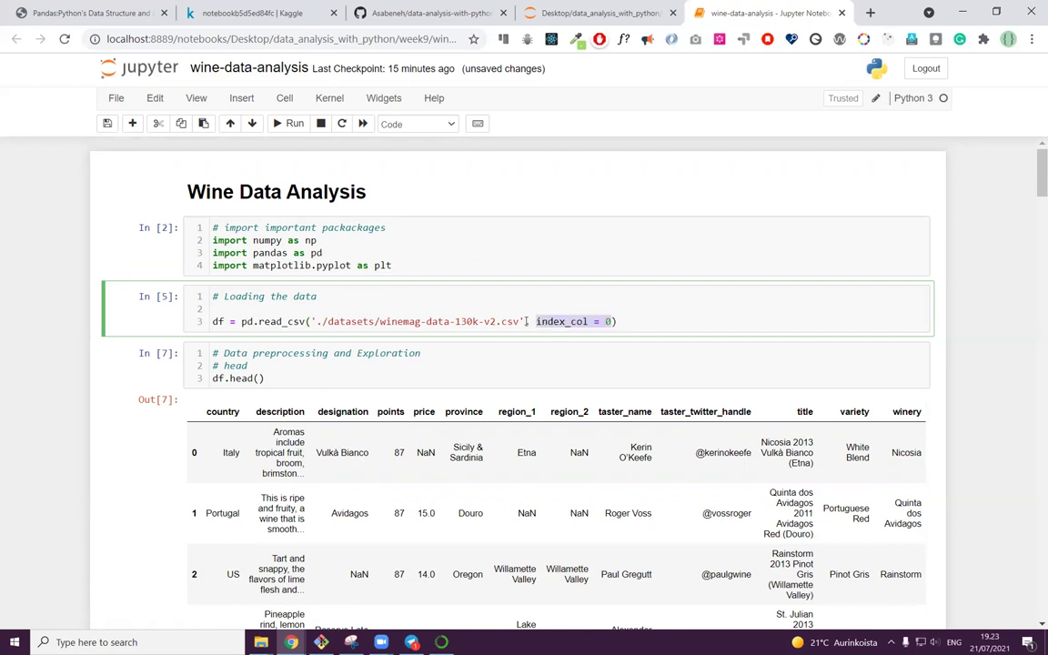
left_click(561, 349)
left_click(645, 331)
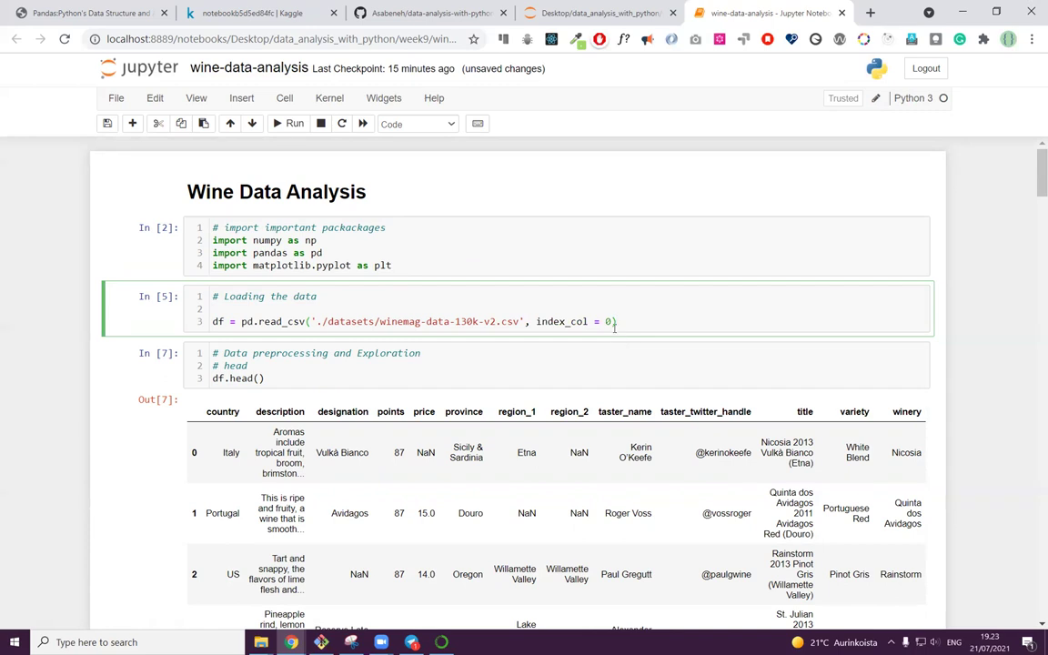
left_click_drag(608, 321, 536, 322)
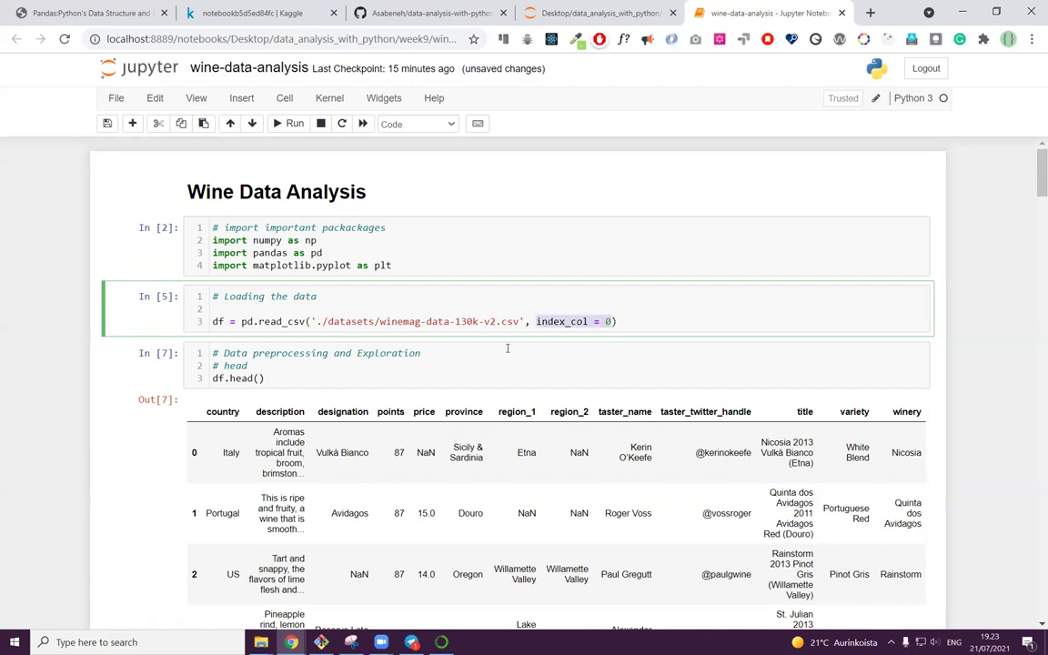
left_click(607, 321)
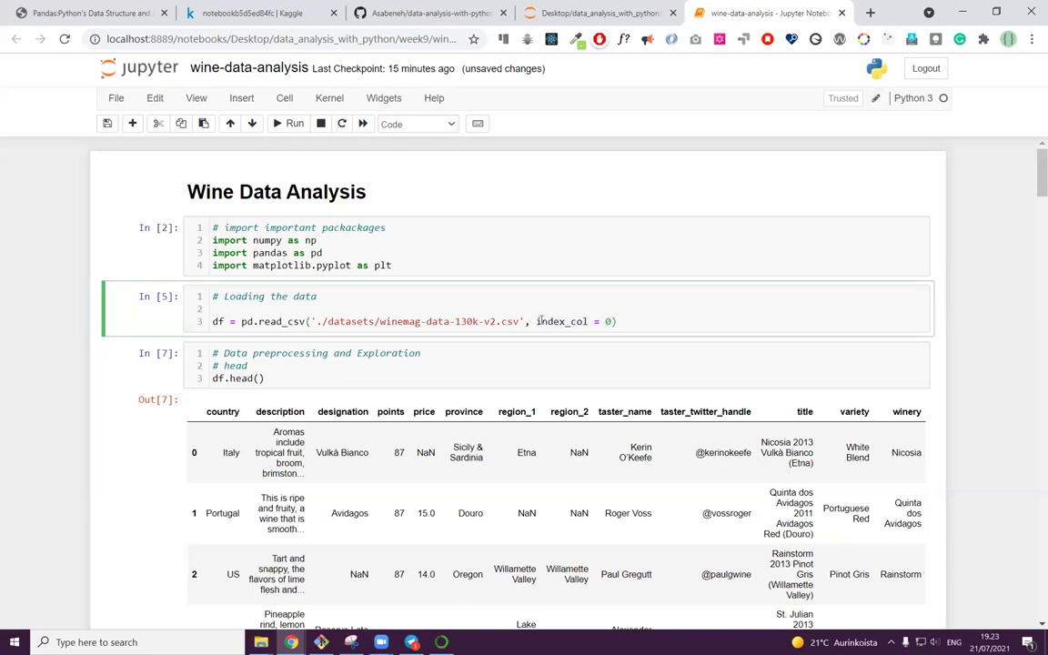
left_click_drag(529, 321, 613, 321)
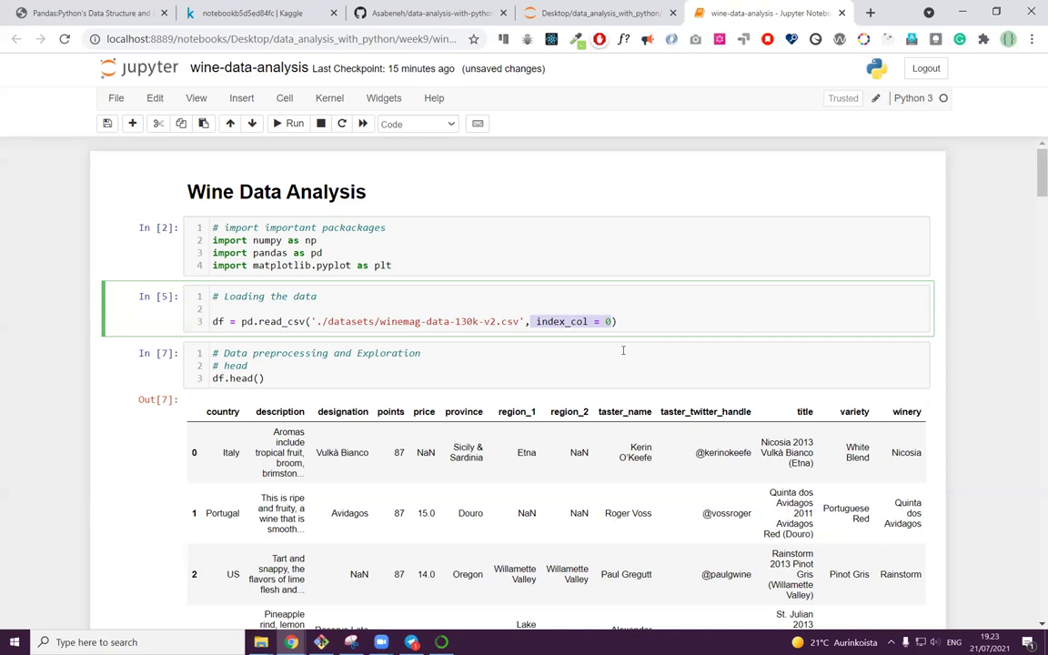
left_click_drag(611, 322, 533, 321)
left_click(613, 322)
left_click_drag(614, 322, 531, 322)
Step: Rerun every cell in order, from the Wine Data Analysis heading down to the empty cells below the duplicate removal
left_click(336, 188)
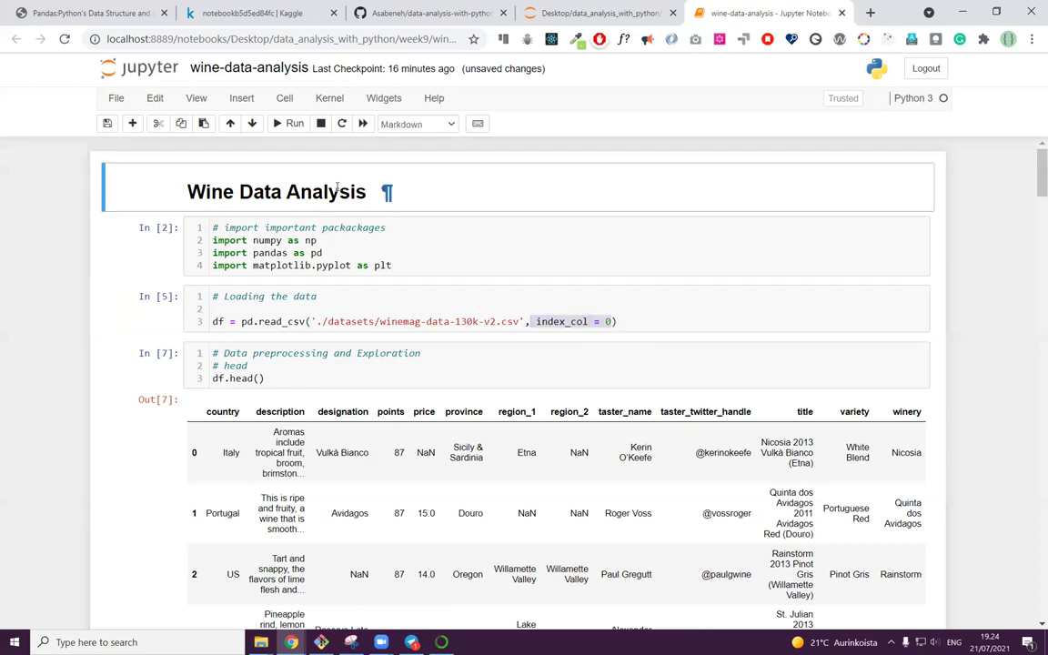
key("shift+Return")
key("shift+Return")
key("shift+Return")
key("shift+Return")
key("shift+Return")
key("shift+Return")
key("shift+Return")
key("shift+Return")
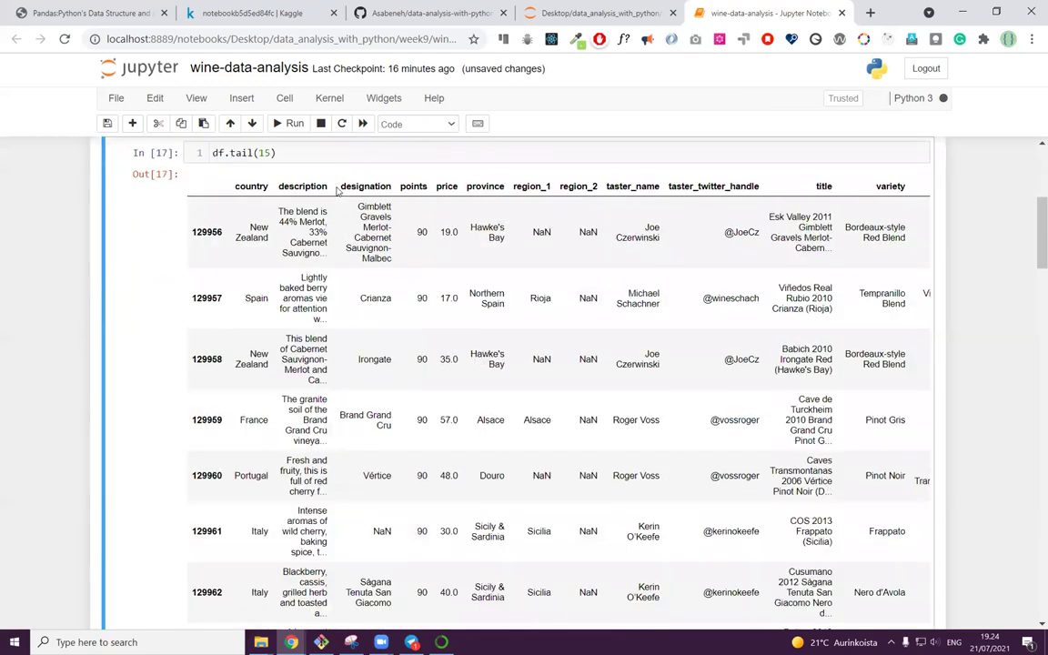
key("shift+Return")
key("shift+Return")
key("shift+Return")
key("shift+Return")
key("shift+Return")
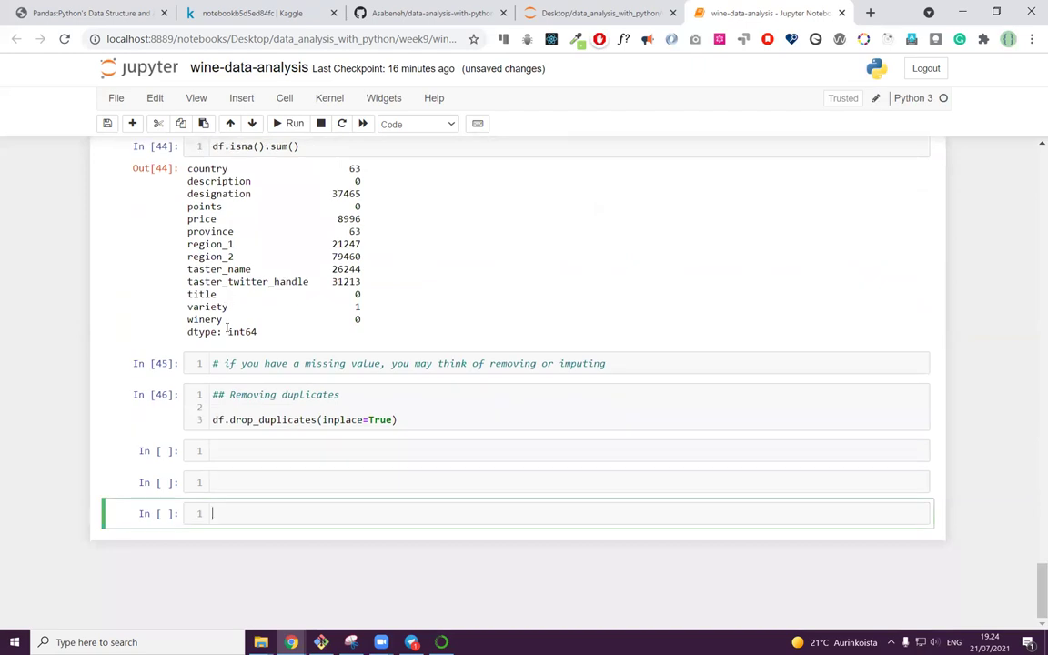
Step: Add the comment "## getting some rows using loc" in the empty cell below the duplicate removal and run it
left_click(240, 448)
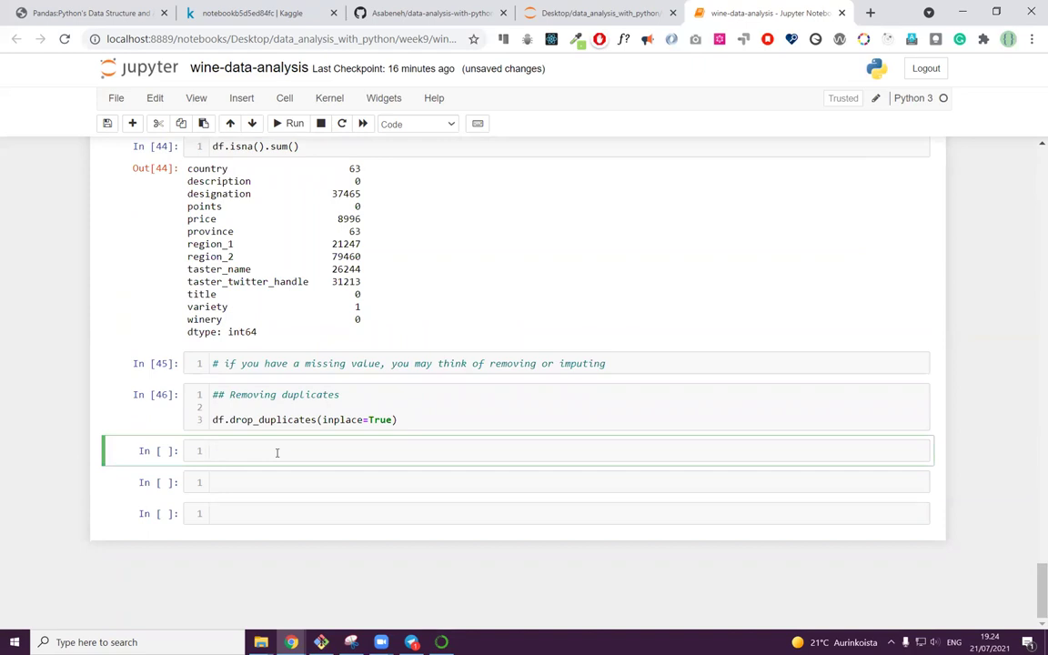
scroll(292, 240, "up", 5)
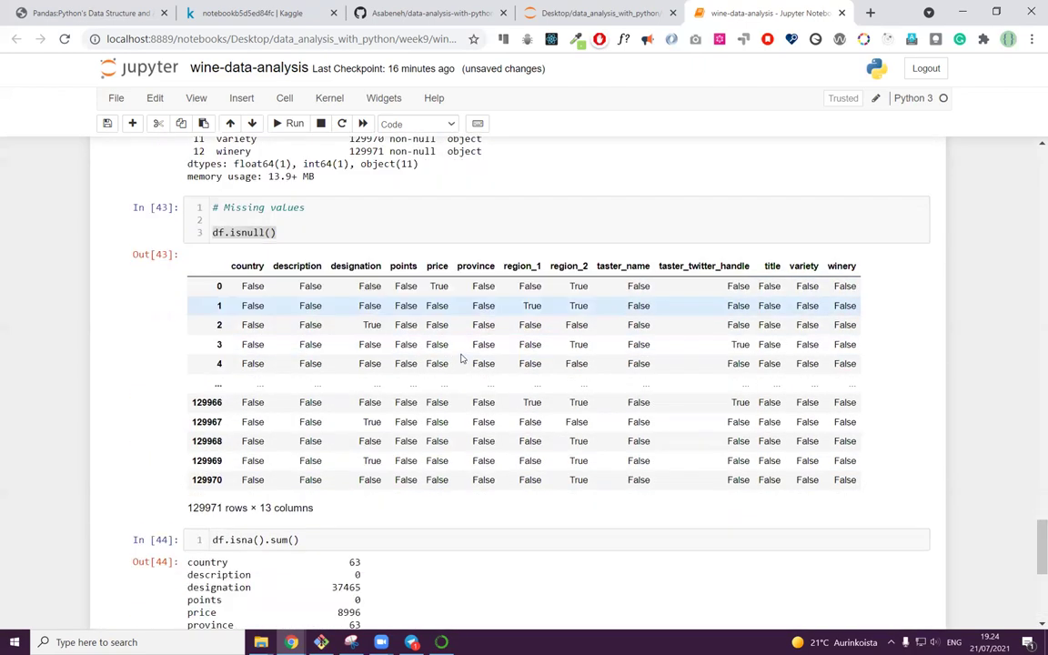
scroll(461, 359, "down", 5)
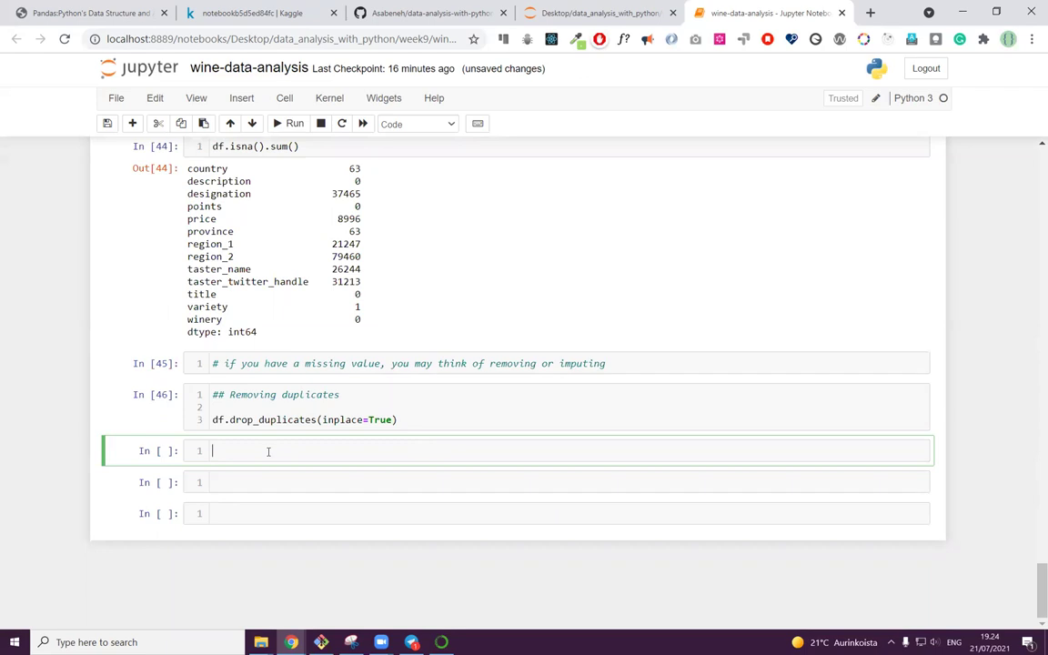
type("d")
key("BackSpace")
type("#3")
key("BackSpace")
type("# getting some rows using loc")
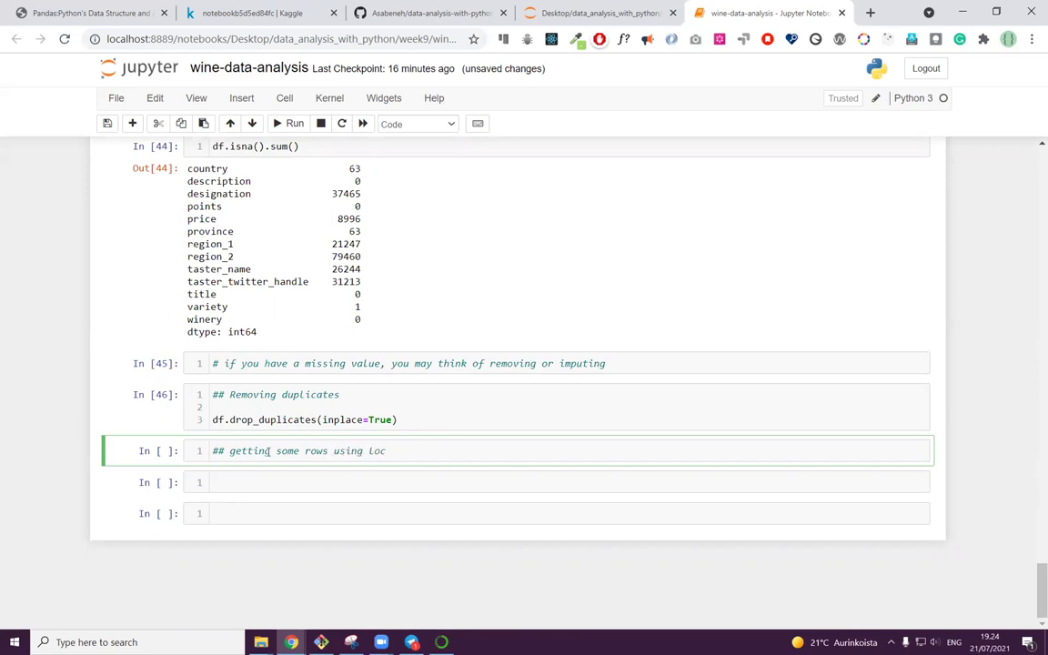
key("shift+Return")
Step: Enter df.loc[0] in the cell below the loc comment and run it
left_click(243, 487)
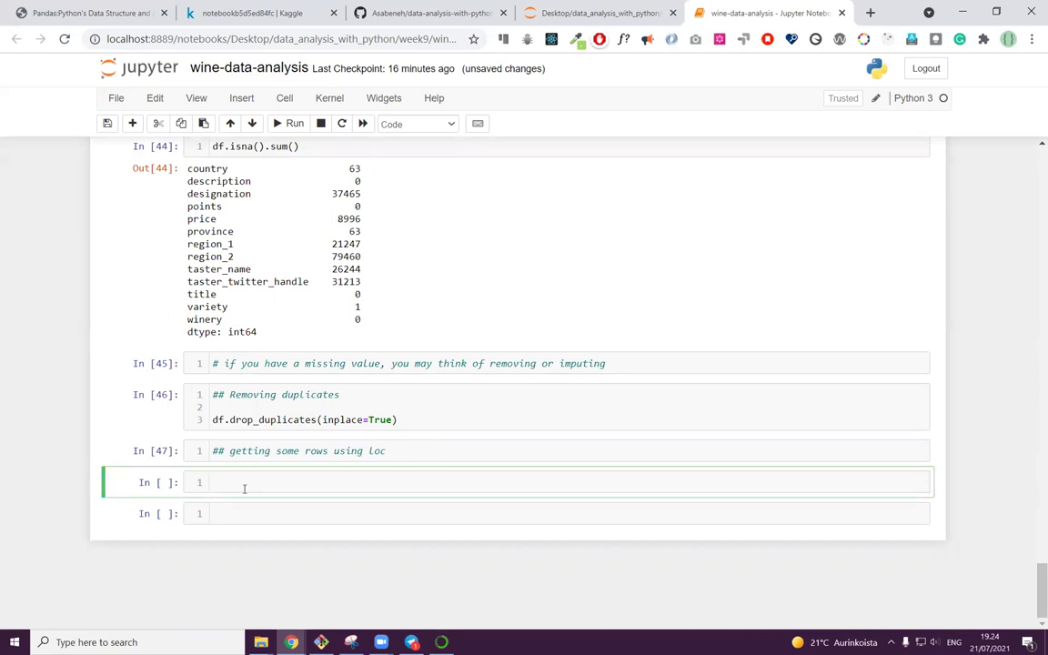
type("df.loc[0")
key("shift+Return")
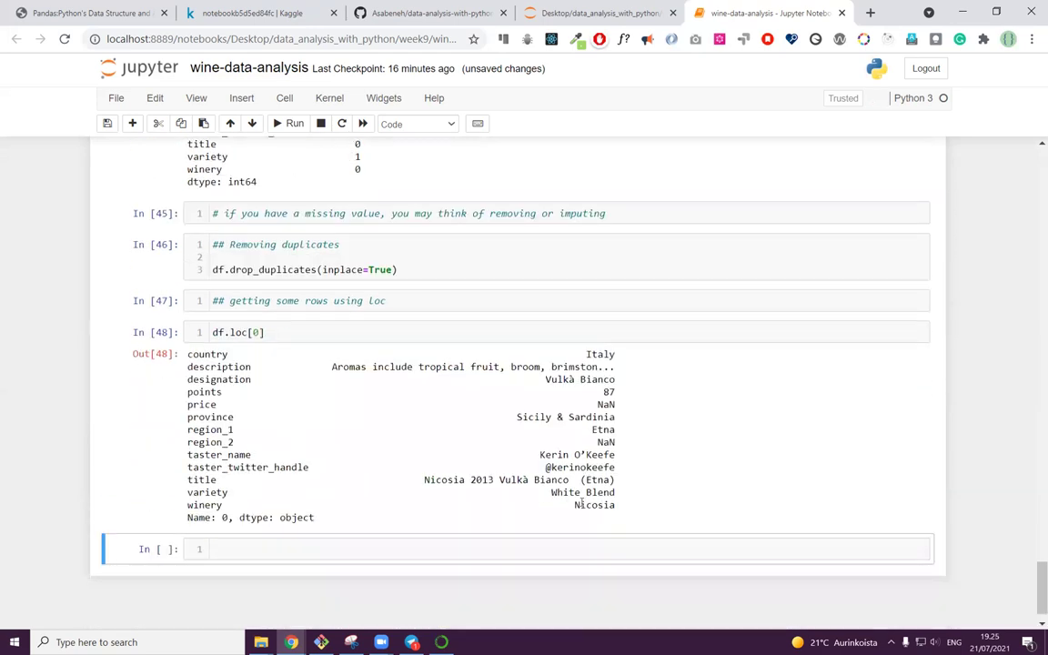
Step: Change the row selection to df.loc[[0]] and rerun the cell to get the row as a table
left_click(258, 331)
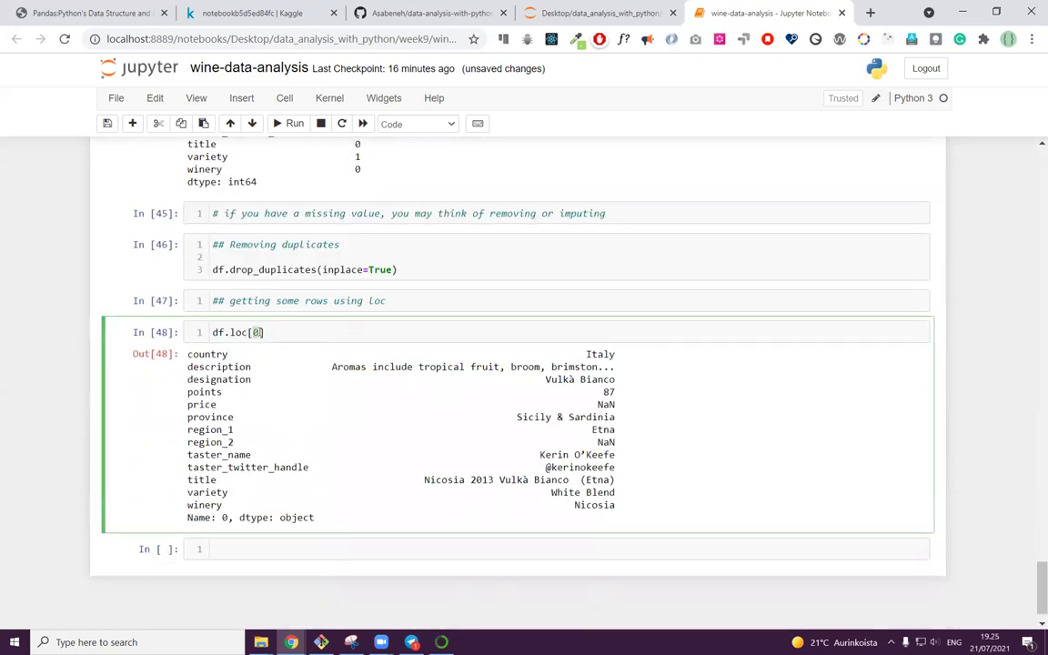
type("[")
key("shift+Return")
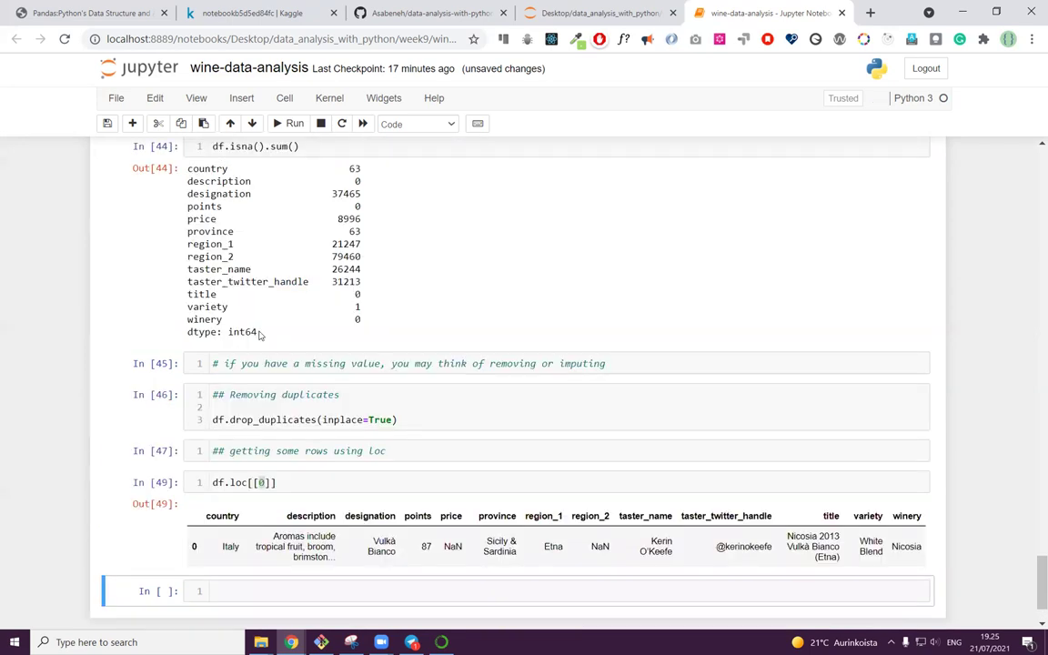
scroll(351, 443, "down", 1)
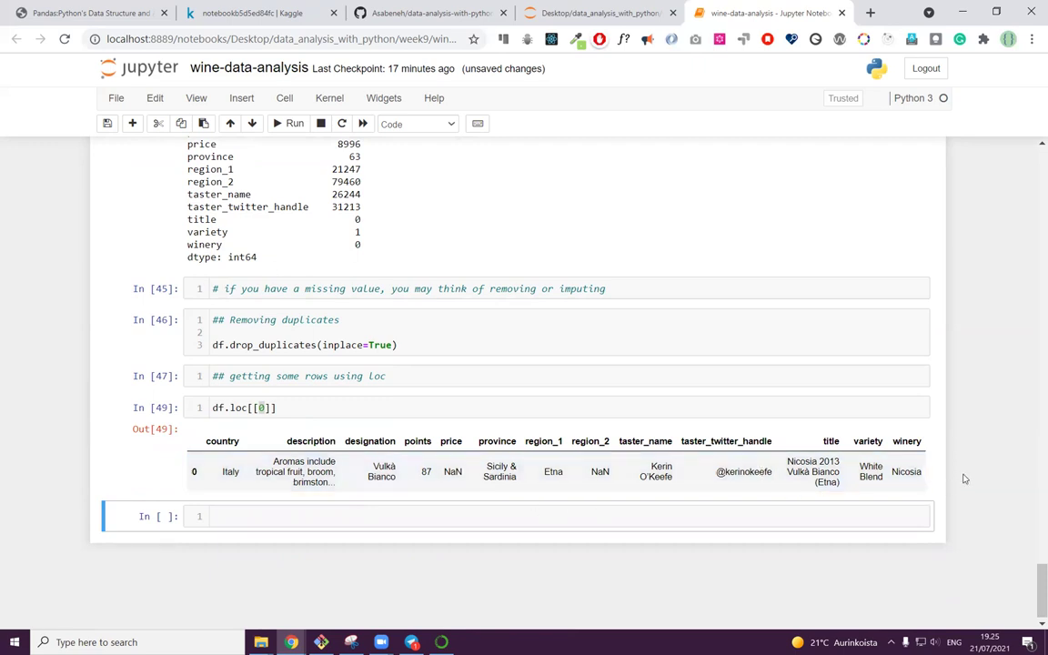
left_click(270, 409)
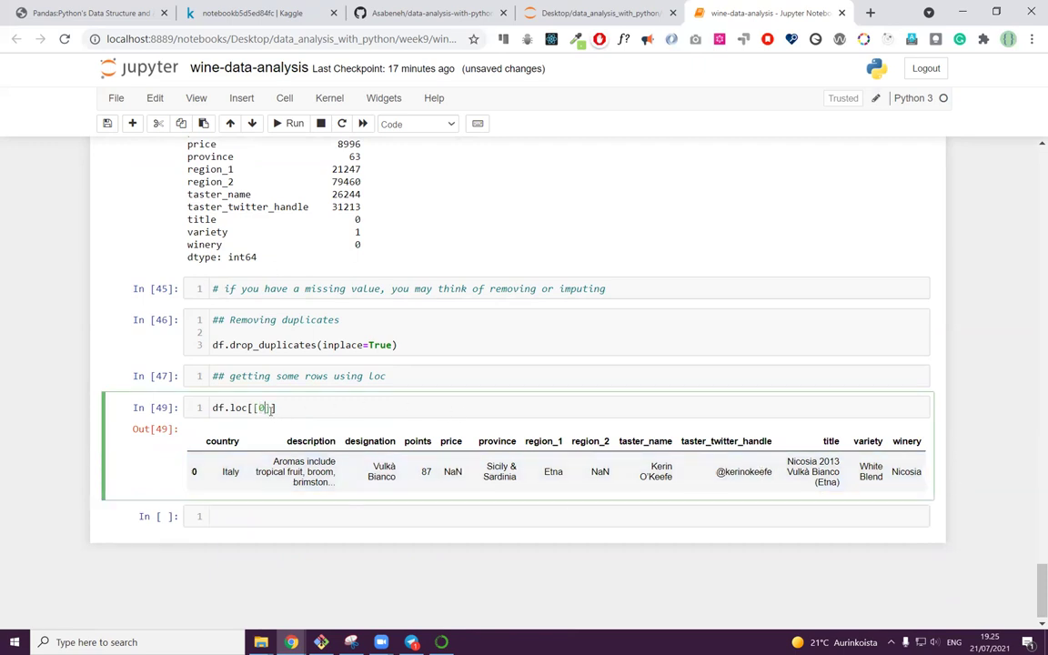
Step: Enter df.loc[0, 1, 2, 3] in the next empty cell and run it
left_click(211, 514)
type("f")
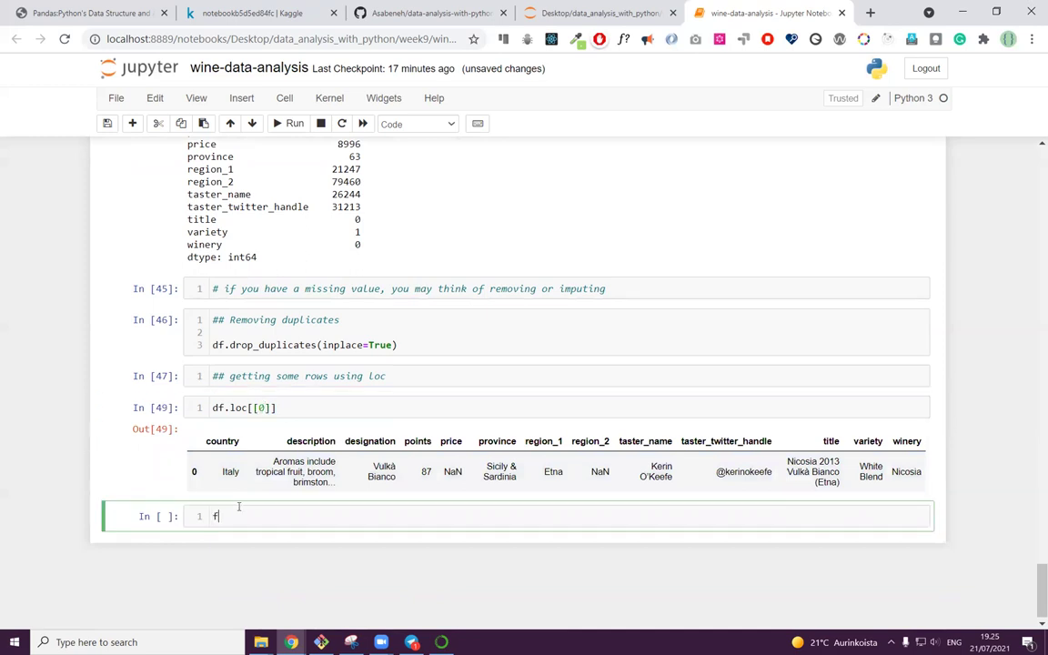
key("BackSpace")
type("df[")
key("BackSpace")
type(".loc[0, 1, 2, 3")
key("shift+Return")
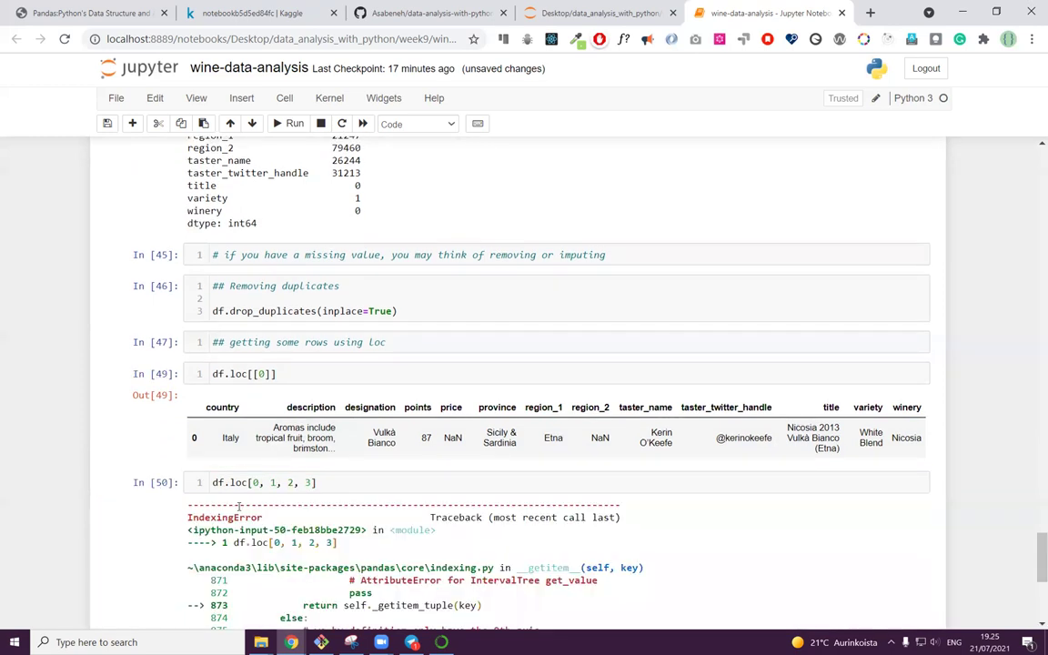
Step: Wrap the indices in a second pair of brackets to make df.loc[[0, 1, 2, 3]] and rerun the cell
scroll(280, 436, "down", 2)
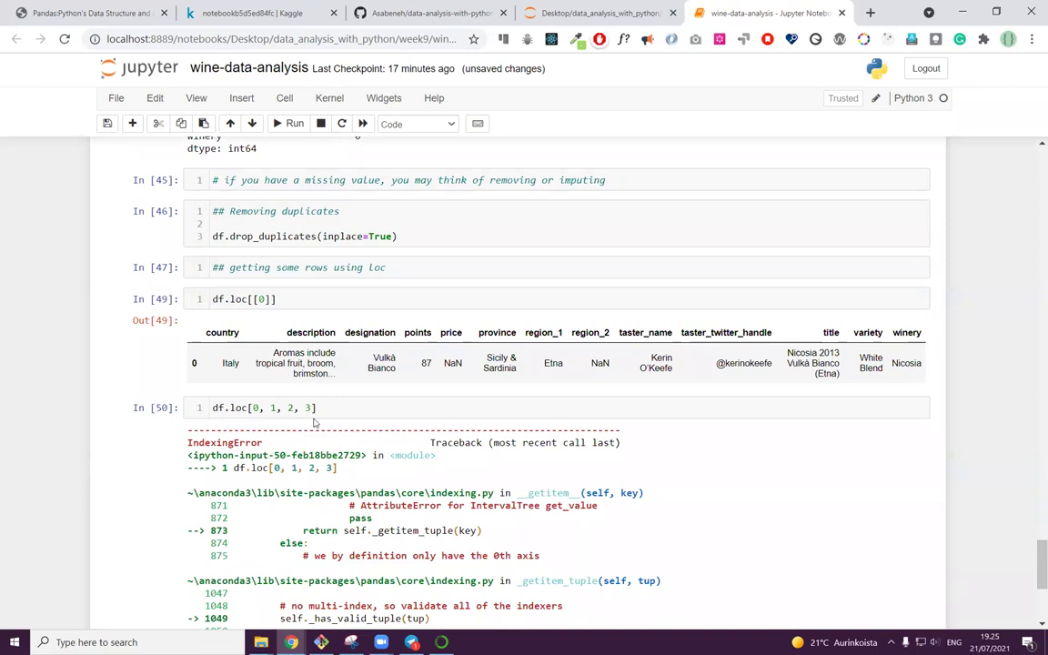
left_click_drag(312, 407, 253, 408)
type("[")
key("shift+Return")
scroll(273, 391, "down", 4)
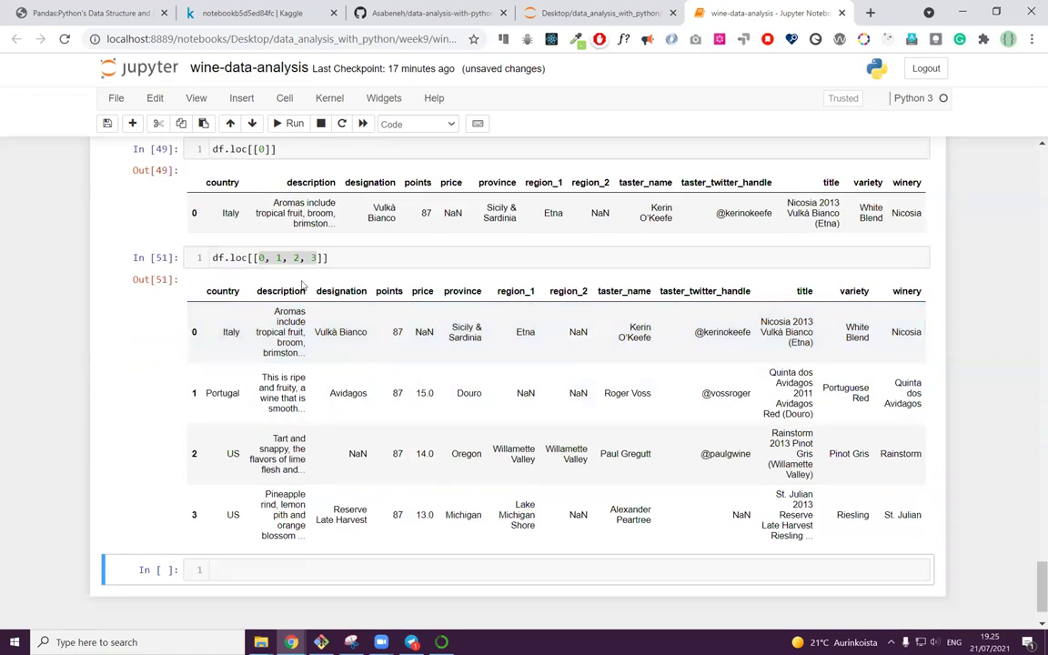
left_click(344, 257)
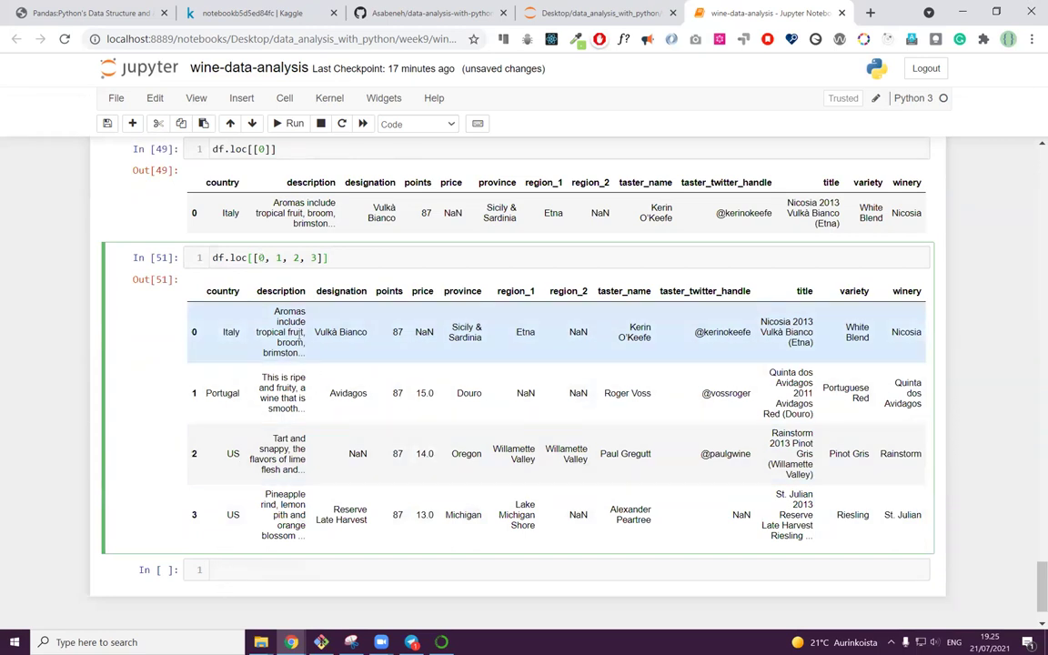
Step: Select the rows up to index 3 with the slice df.loc[:3] in a new cell, run it and check its output
left_click(244, 566)
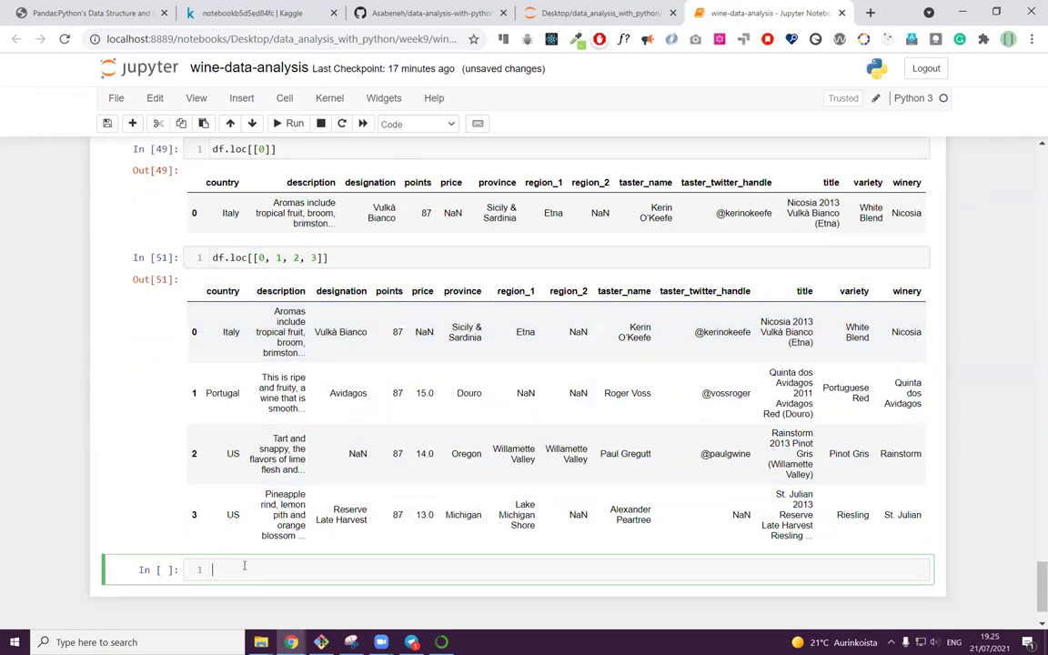
type("df.loc[:3")
key("shift+Return")
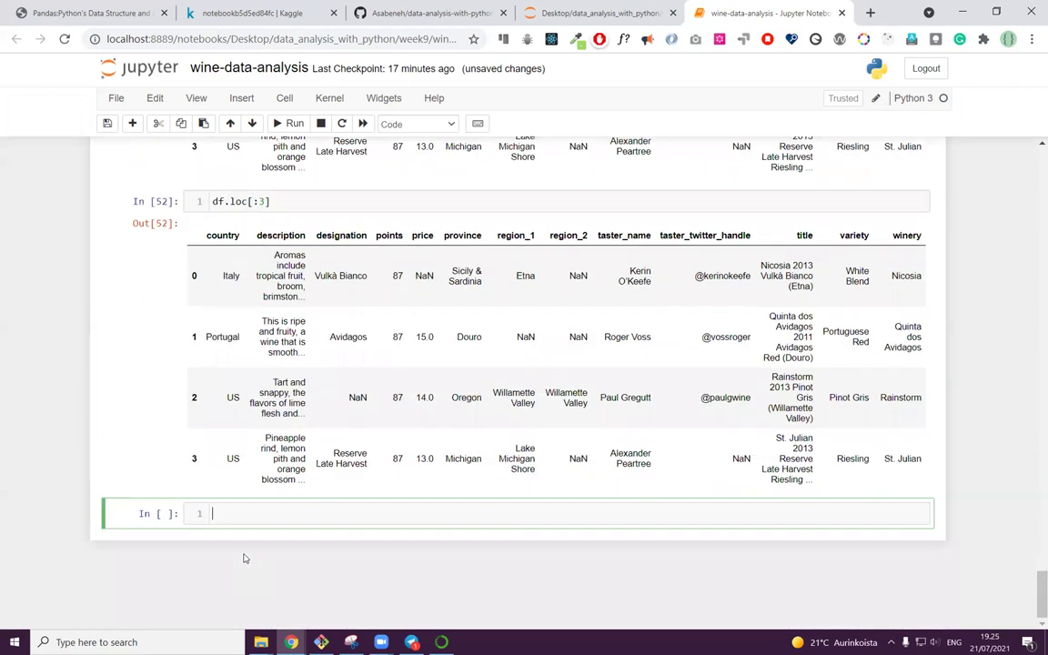
scroll(262, 284, "up", 1)
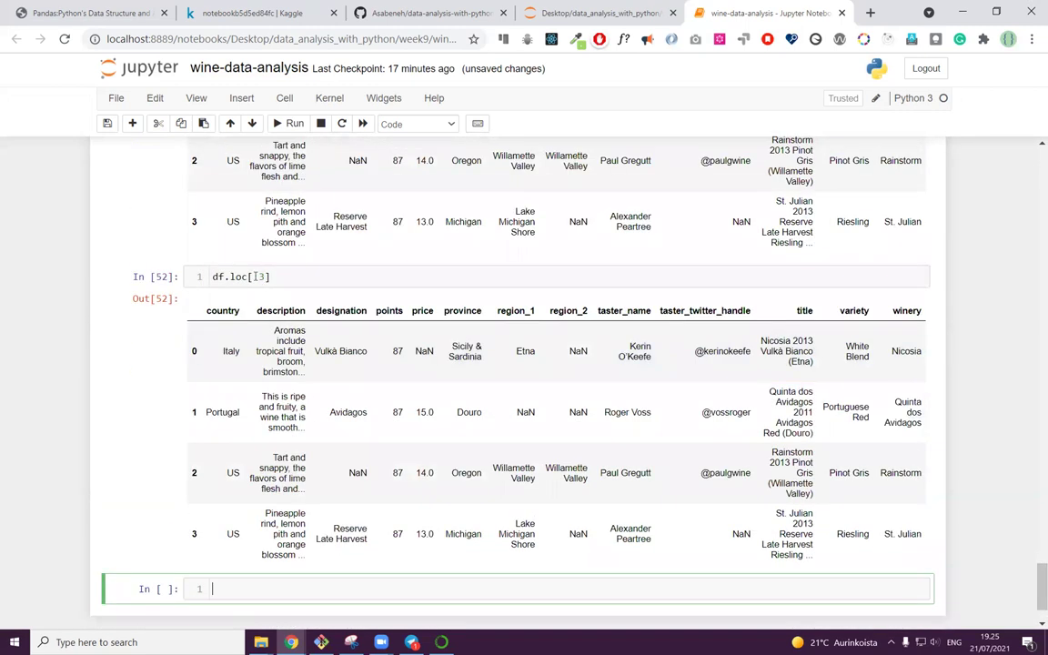
double_click(261, 275)
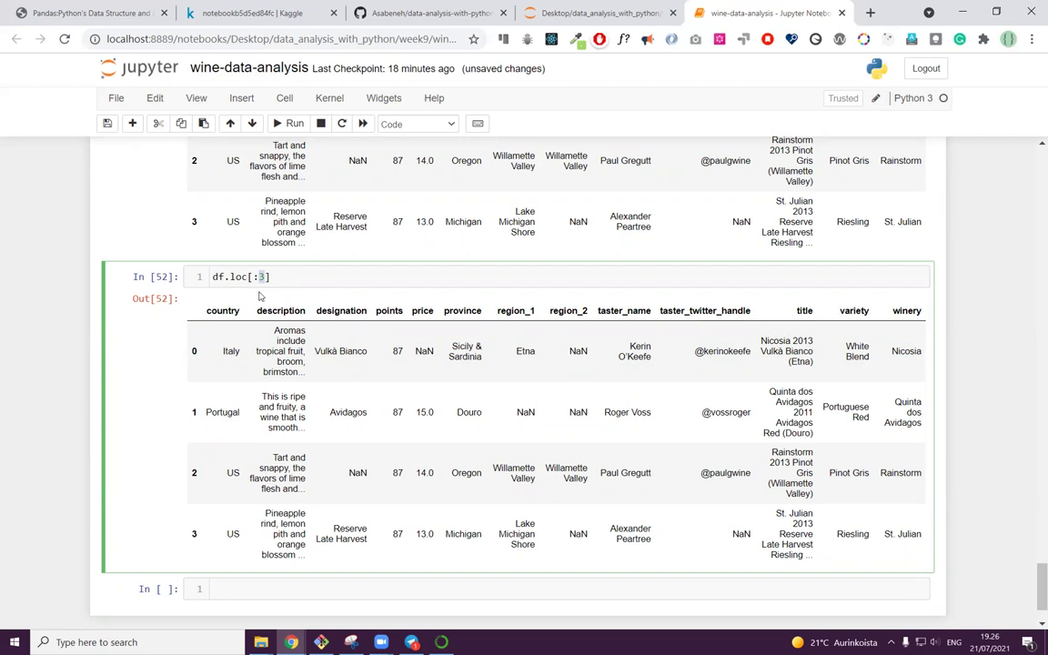
Step: Select the first four rows with df[:4] in the next empty cell, run it and compare it with the df.loc[:3] result
left_click(230, 590)
type("df[")
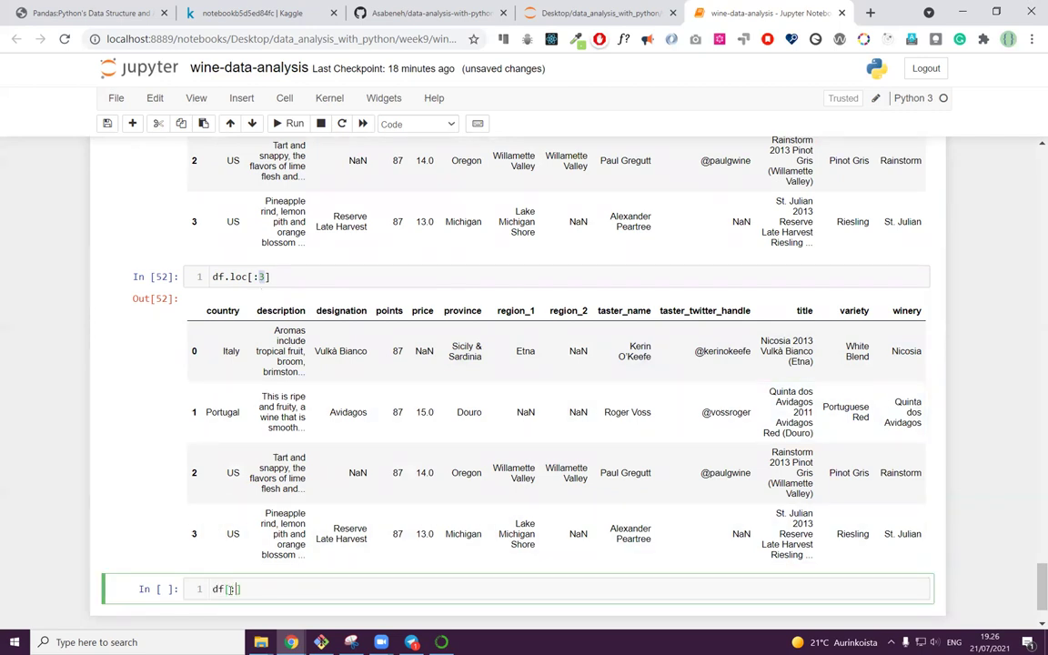
type(":4")
key("shift+Return")
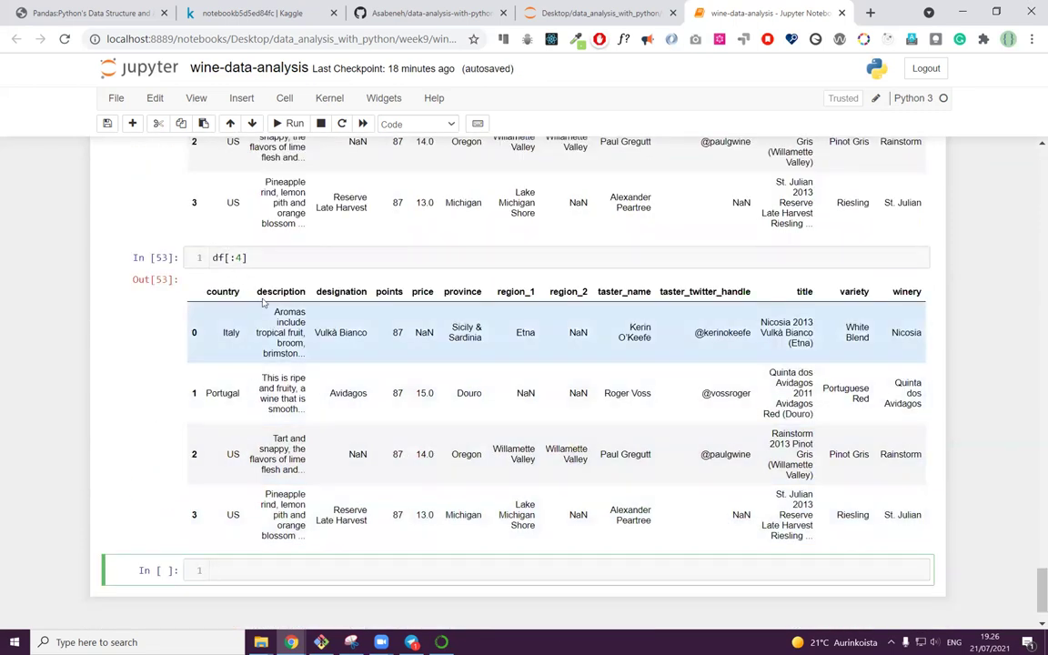
scroll(247, 347, "up", 5)
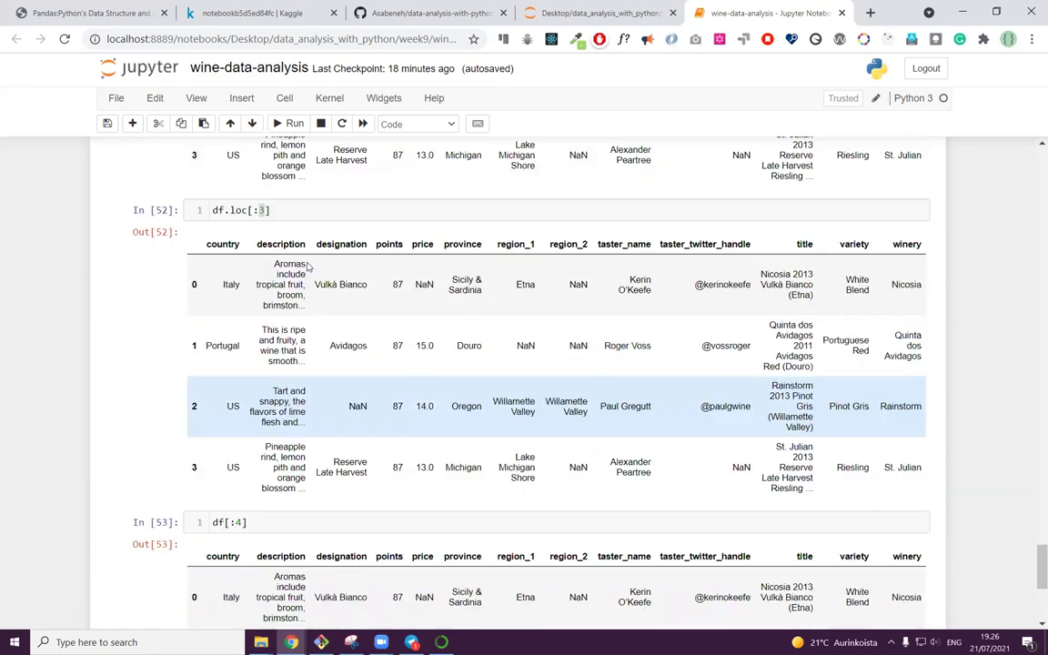
left_click(272, 395)
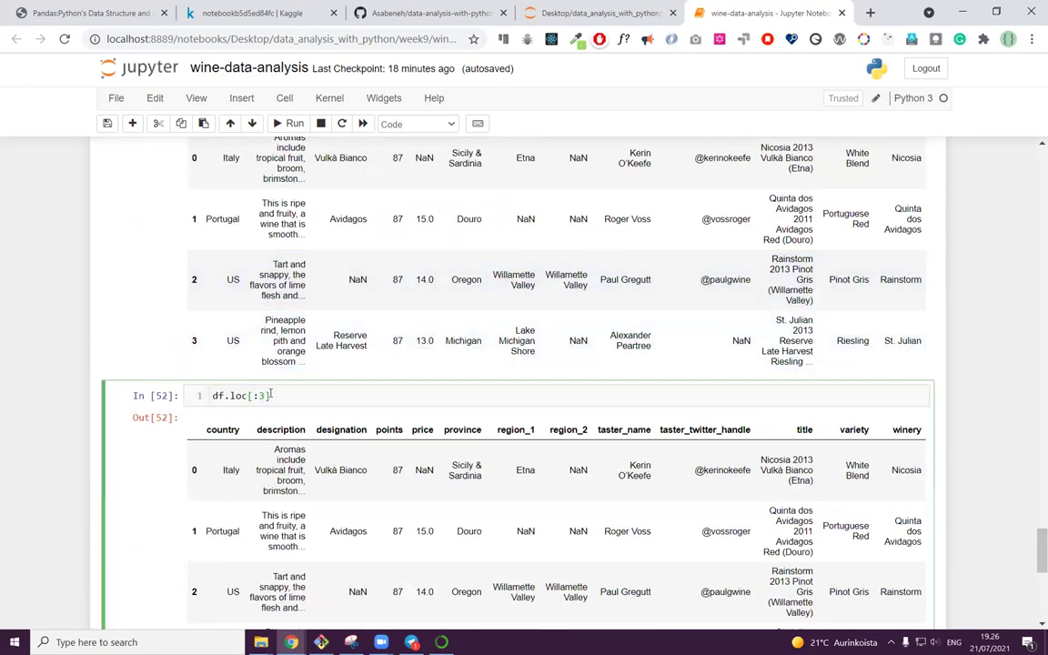
scroll(263, 382, "down", 3)
left_click(232, 246)
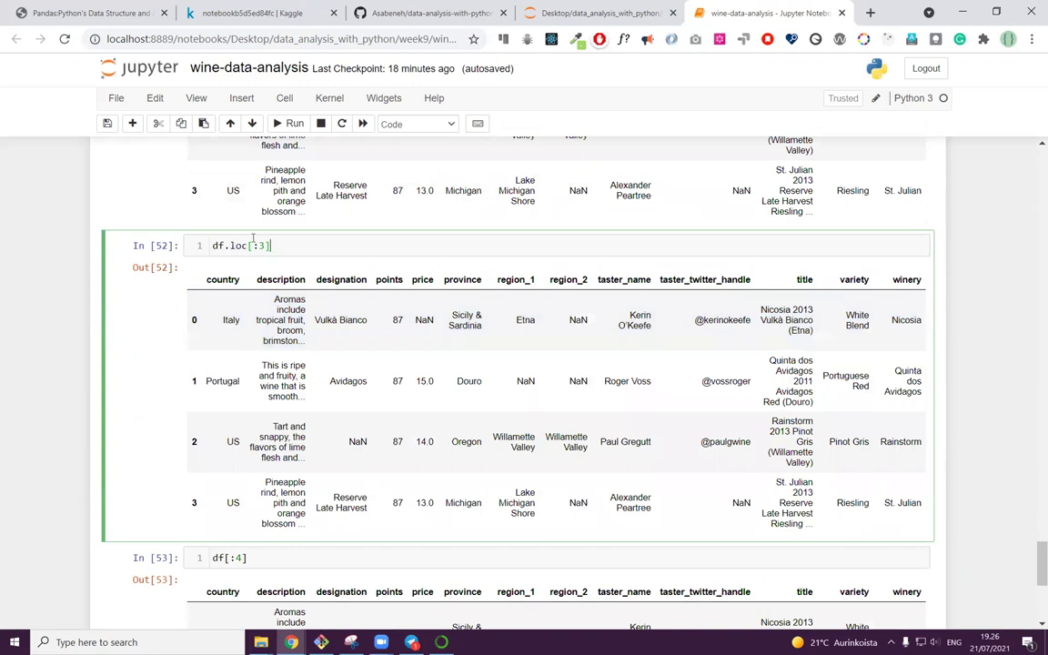
left_click_drag(279, 251, 210, 246)
scroll(279, 380, "down", 5)
scroll(279, 380, "down", 1)
Step: Try a boolean row selection with df.iloc[True] in the next empty cell and run it
left_click(273, 513)
type("df")
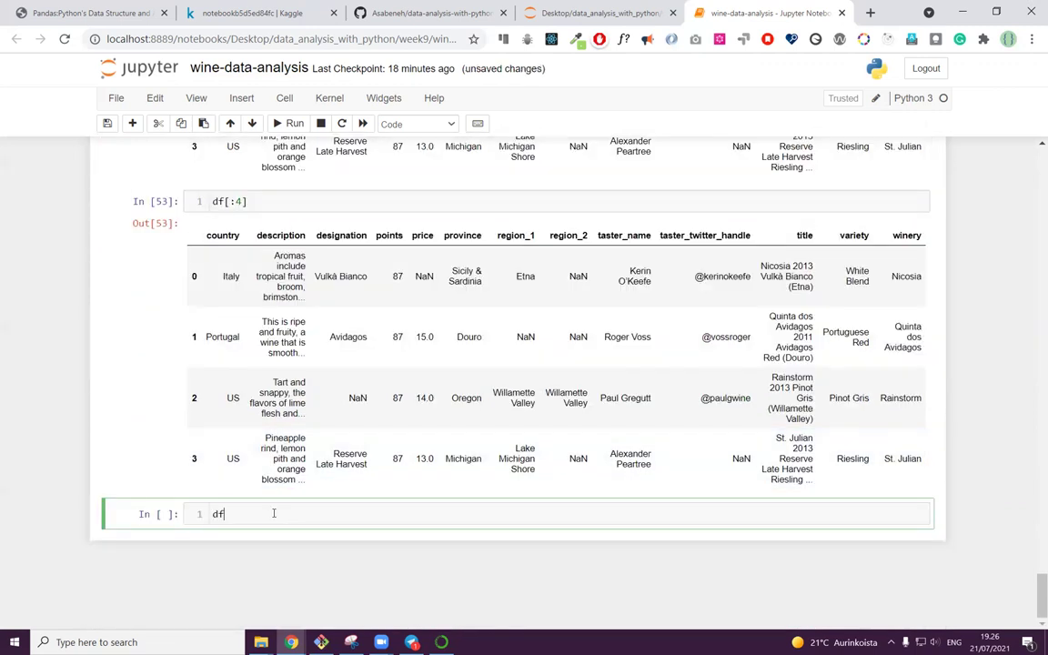
type(".iloc[True")
key("shift+Return")
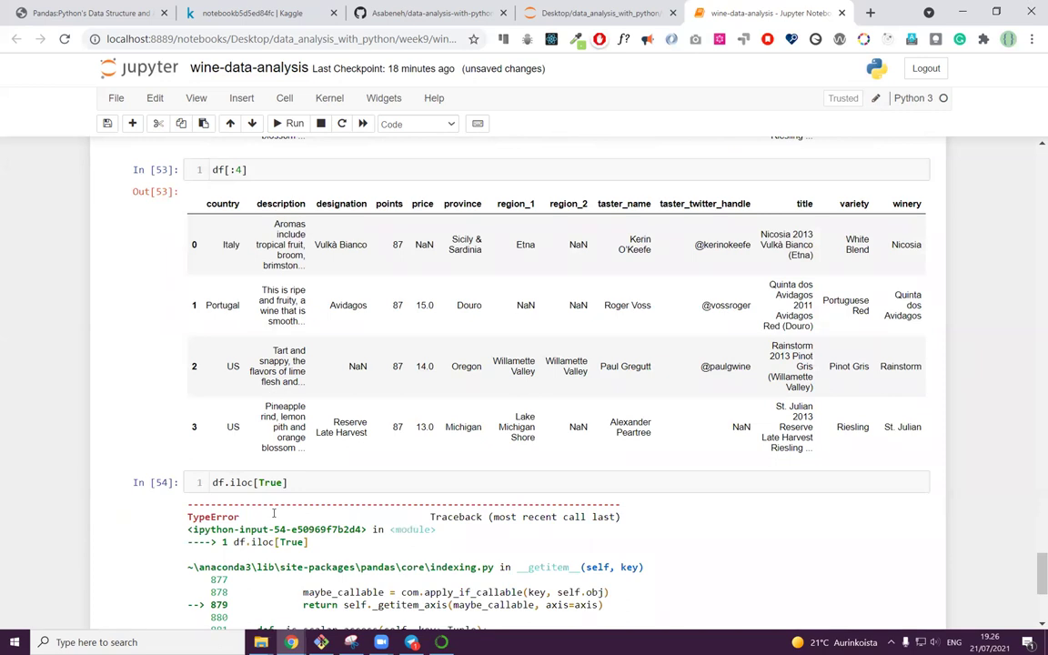
Step: Remove the df.iloc[True] expression from its cell
left_click(304, 482)
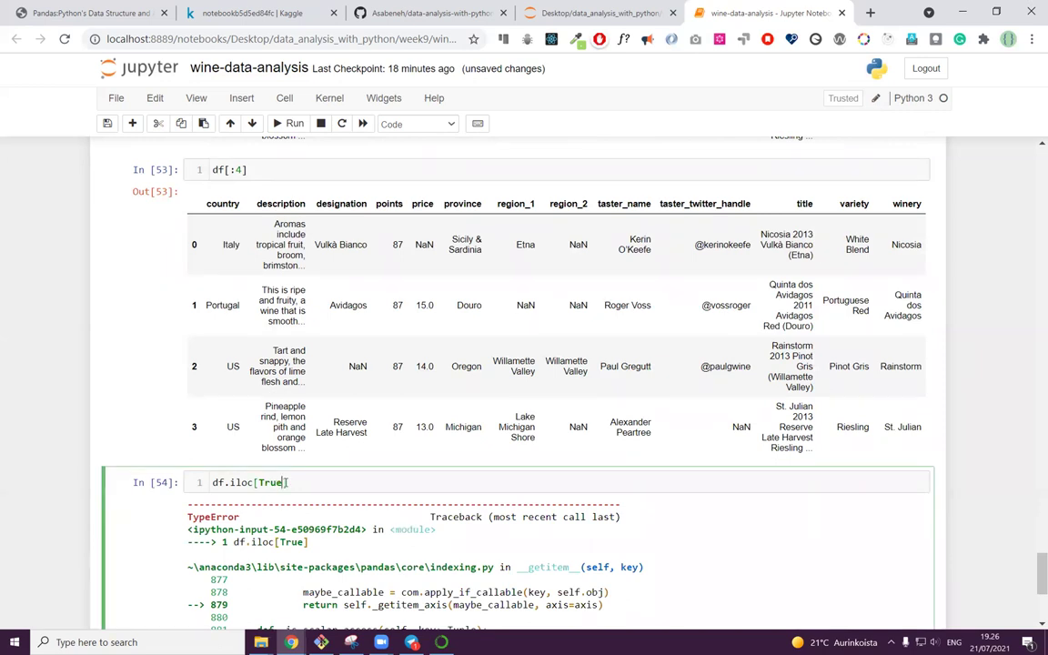
key("BackSpace")
key("BackSpace")
key("BackSpace")
key("BackSpace")
type("df['")
key("BackSpace")
key("BackSpace")
key("BackSpace")
key("BackSpace")
key("BackSpace")
key("BackSpace")
key("BackSpace")
key("BackSpace")
key("BackSpace")
key("BackSpace")
key("BackSpace")
key("BackSpace")
Step: Add a new cell below df.isna().sum() and enter the comment "## Getting column" in it
scroll(305, 482, "up", 10)
scroll(387, 372, "up", 5)
left_click(396, 303)
left_click(132, 123)
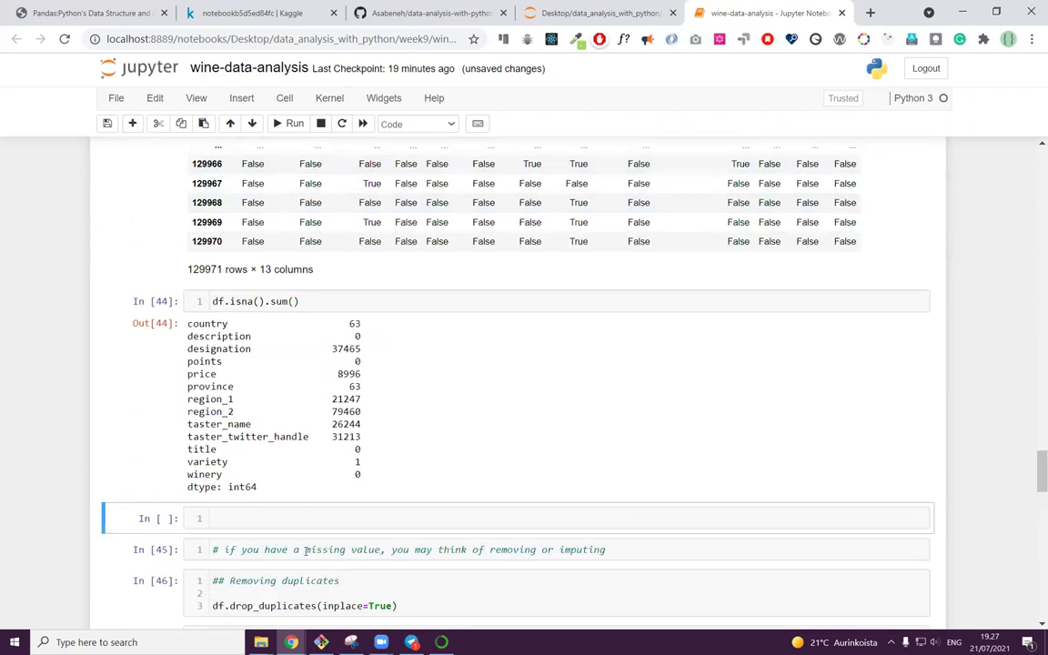
left_click(264, 516)
type("## Getting column")
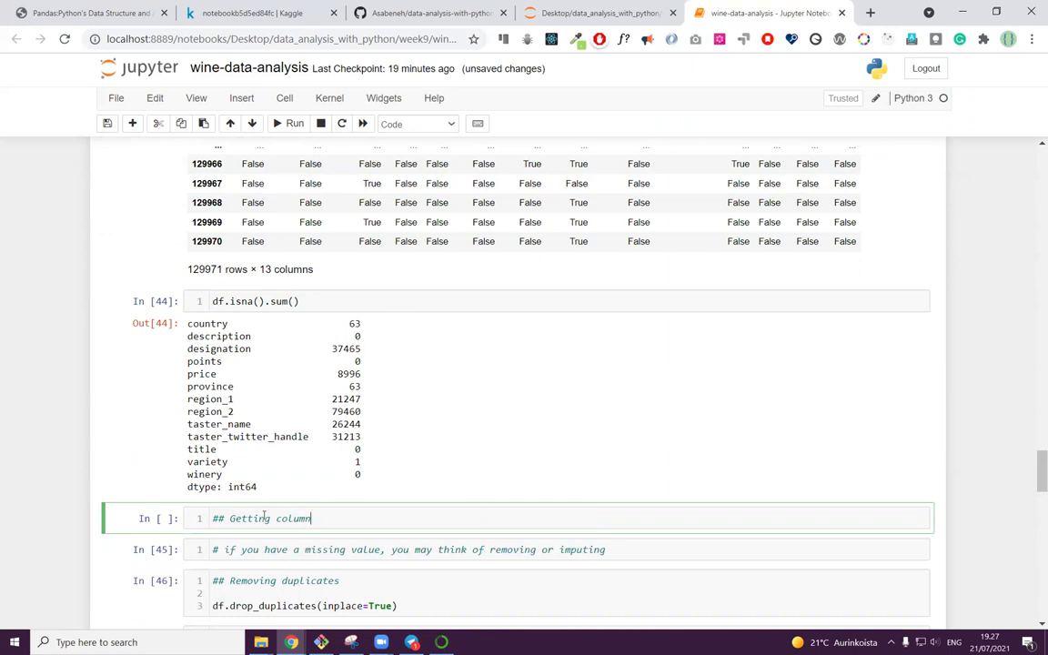
Step: Add a cell below the Getting column comment, enter df.country and run it
left_click(132, 123)
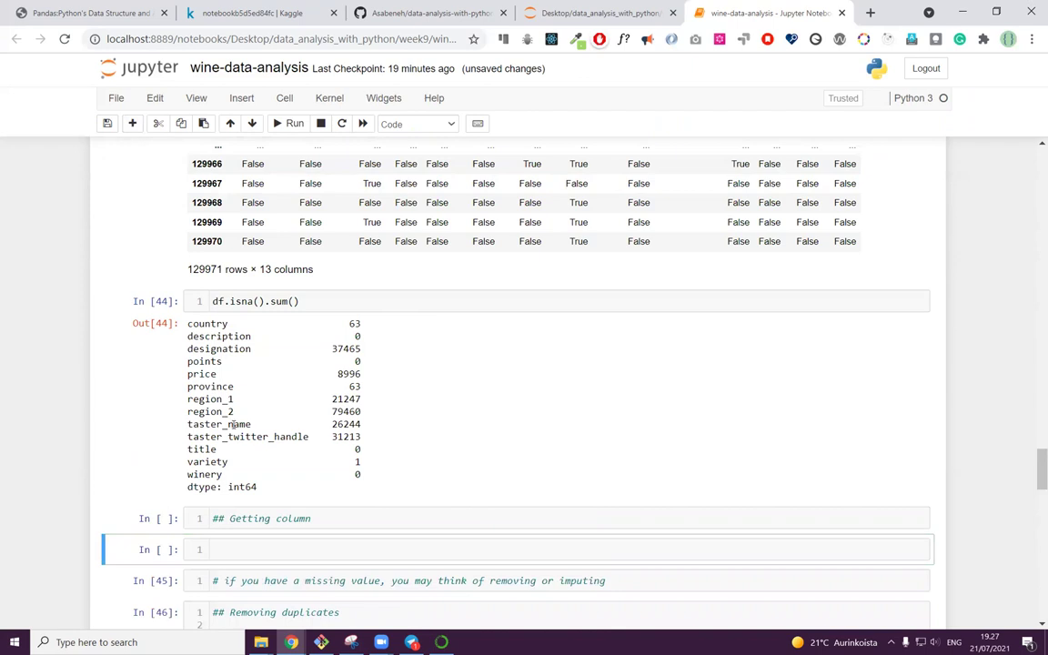
left_click(264, 547)
type("df.country")
key("shift+Return")
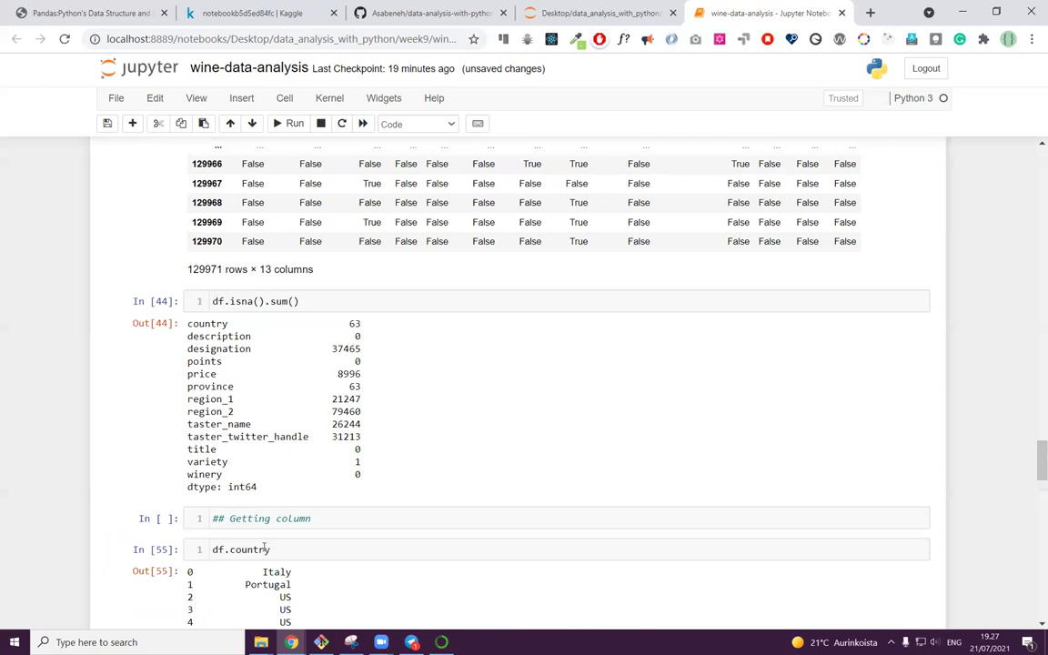
scroll(320, 347, "up", 2)
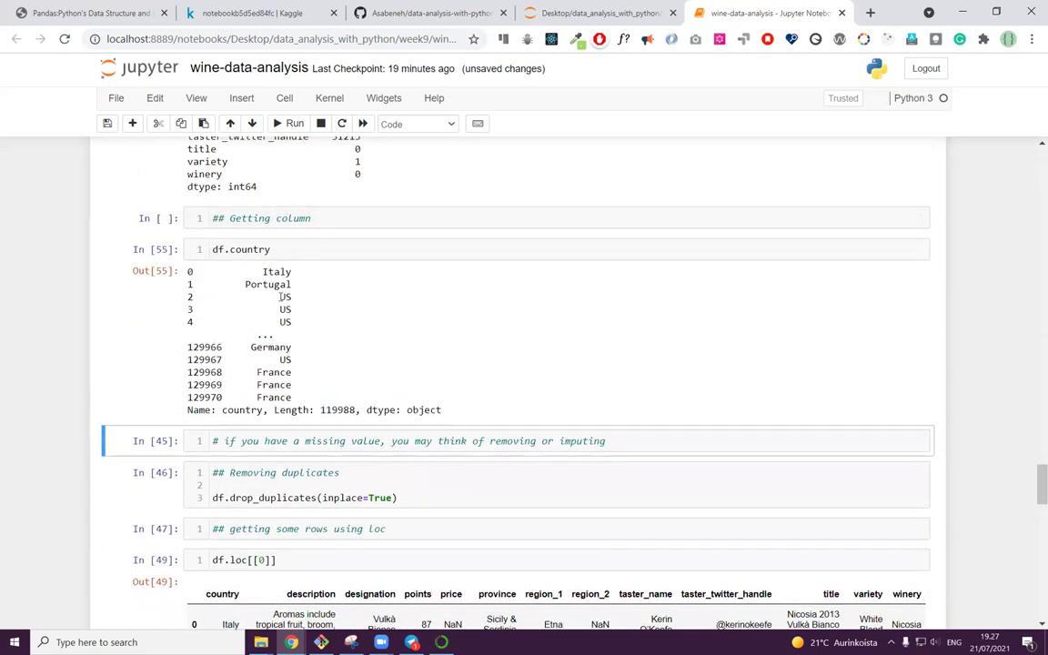
Step: Add a cell with df['country'] below df.country, run it and delete the extra empty cell beneath it
left_click(280, 249)
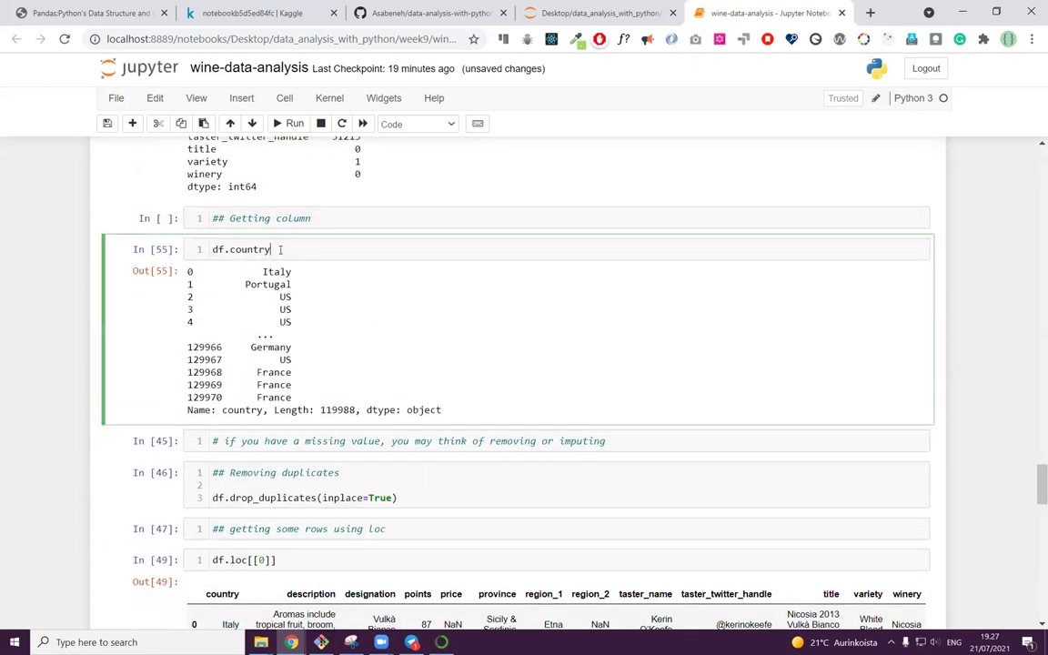
left_click(132, 123)
left_click(254, 439)
type("df")
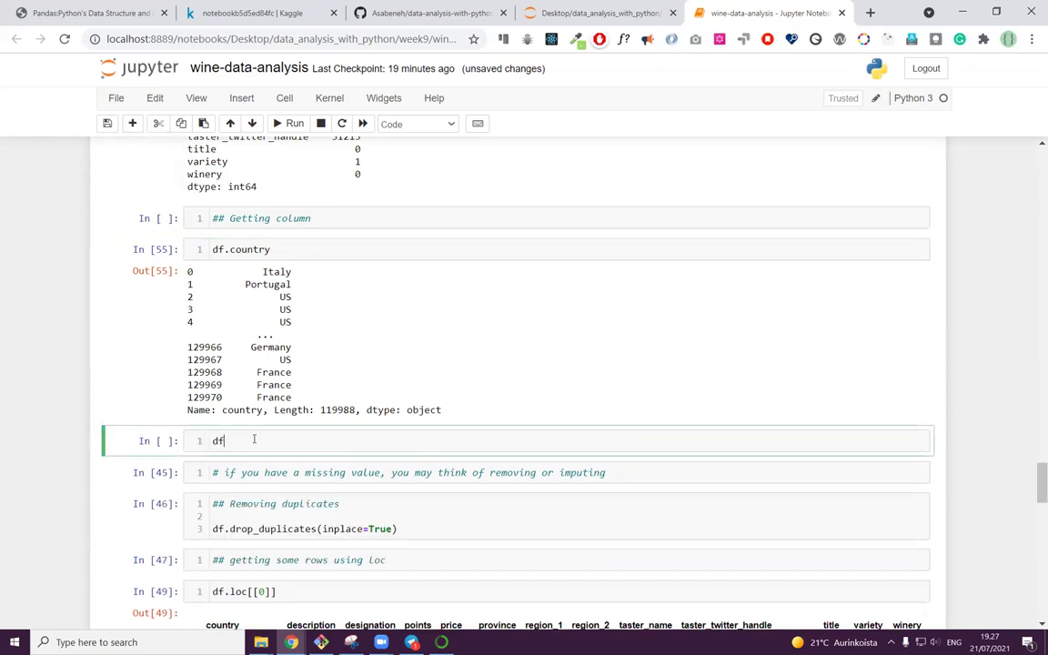
type("['country']")
key("shift+Return")
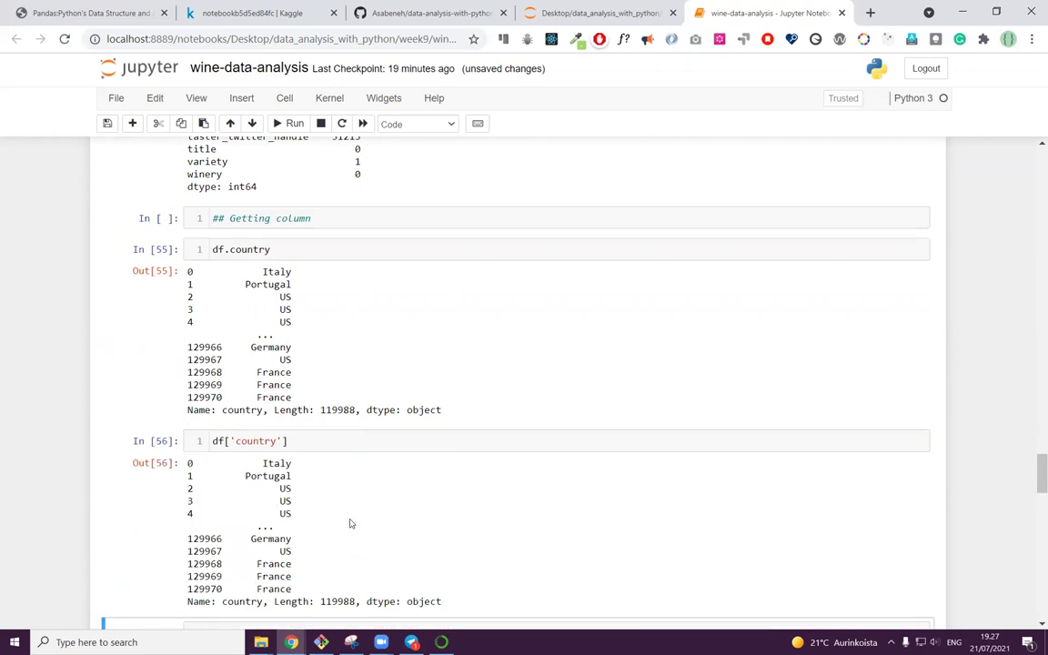
key("d")
key("d")
scroll(339, 411, "down", 2)
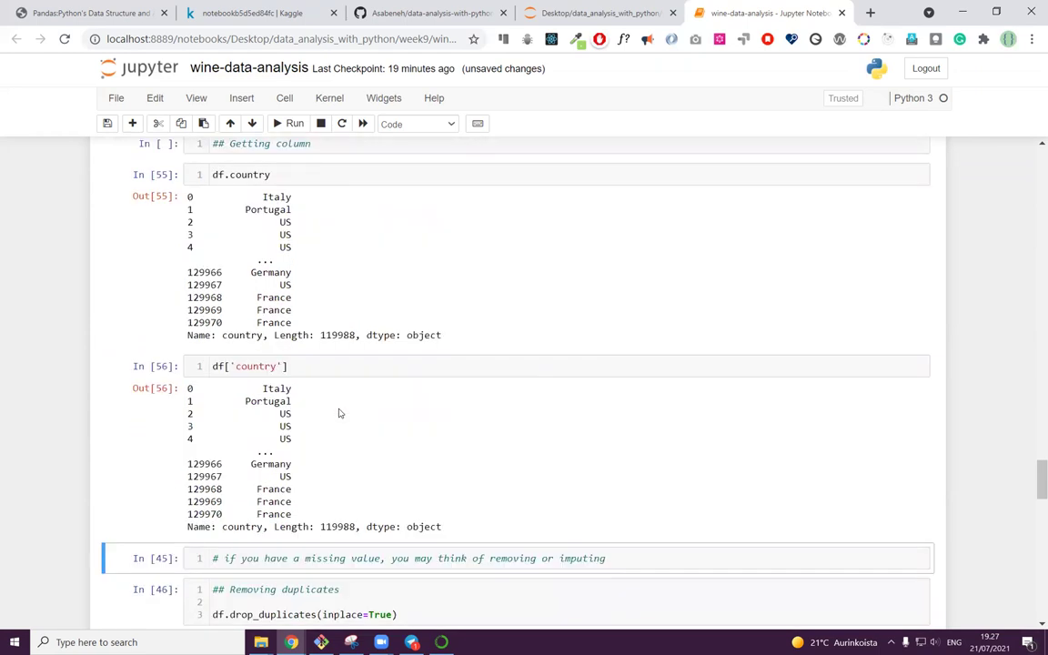
Step: Add a cell below df['country'] and start a multi-column selection with df['country','title','']
left_click(381, 410)
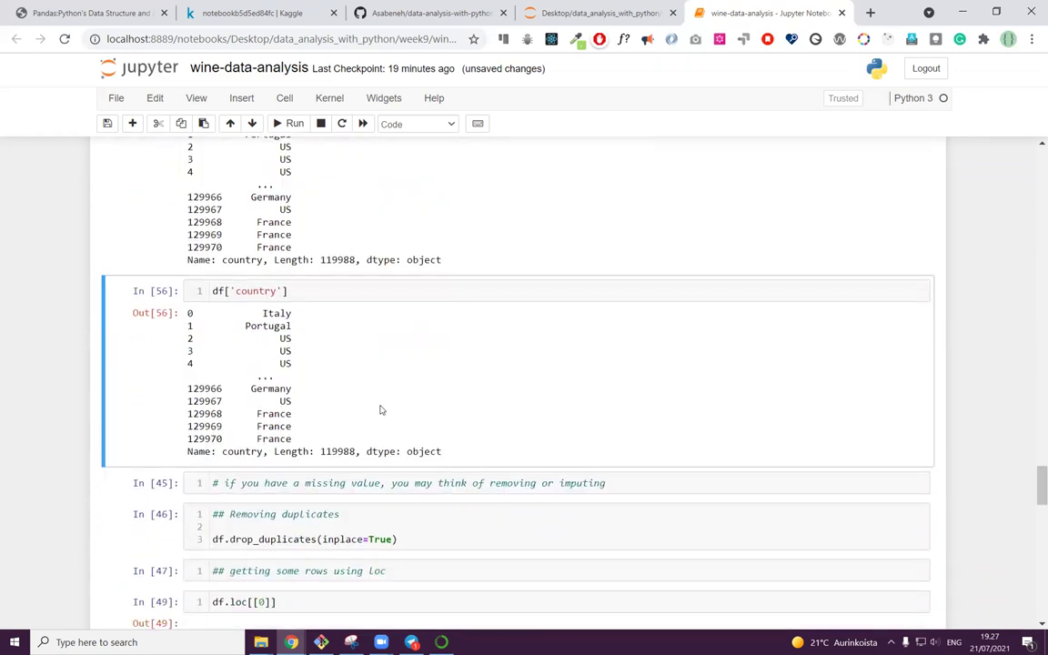
left_click(132, 123)
left_click(251, 479)
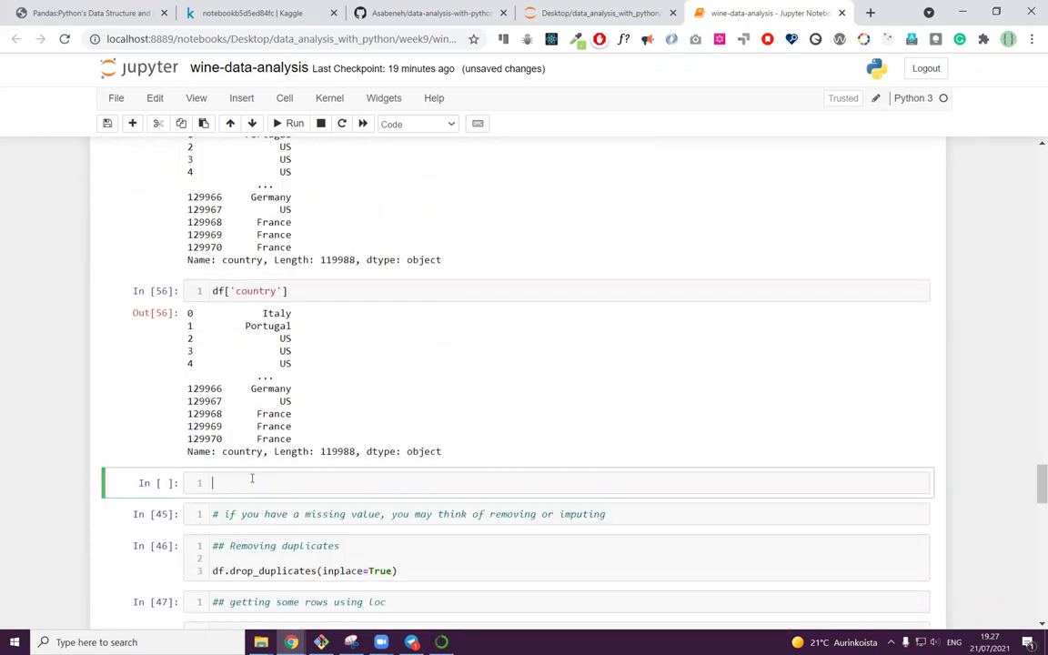
type("df['country','title','")
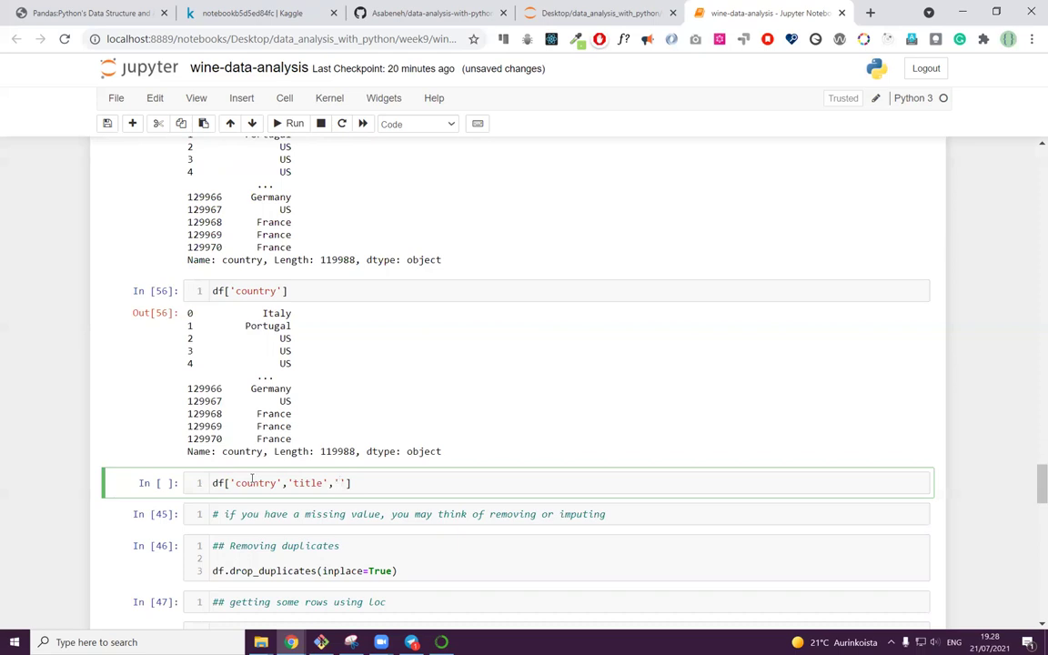
Step: Insert a cell above the multi-column selection, enter df.columns and run it to list the column names
left_click(400, 401)
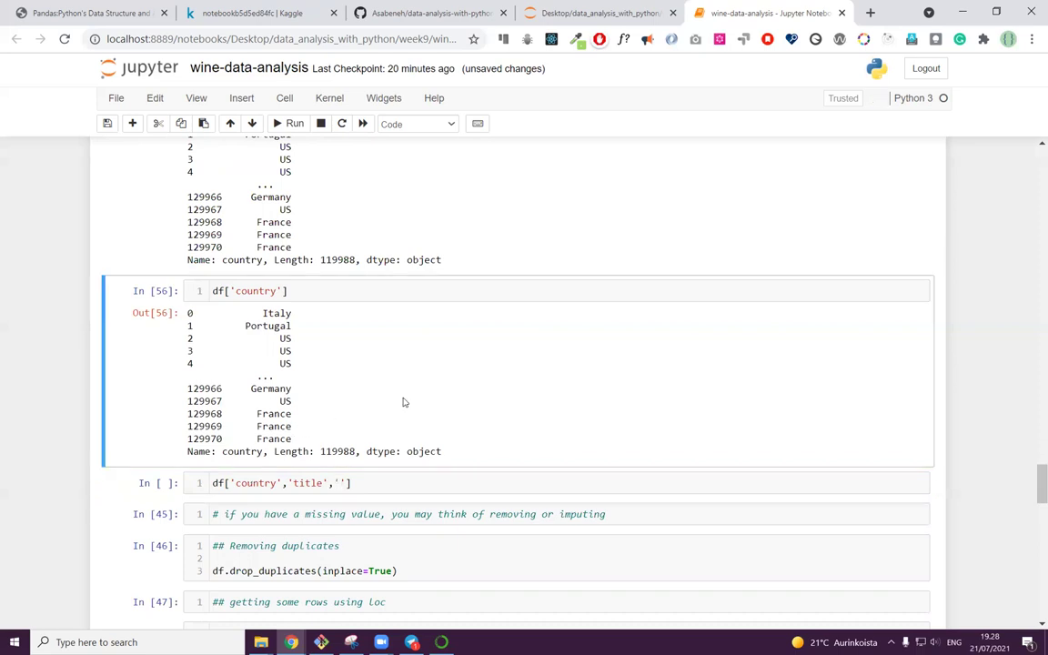
left_click(132, 124)
left_click(236, 481)
type("df.columns")
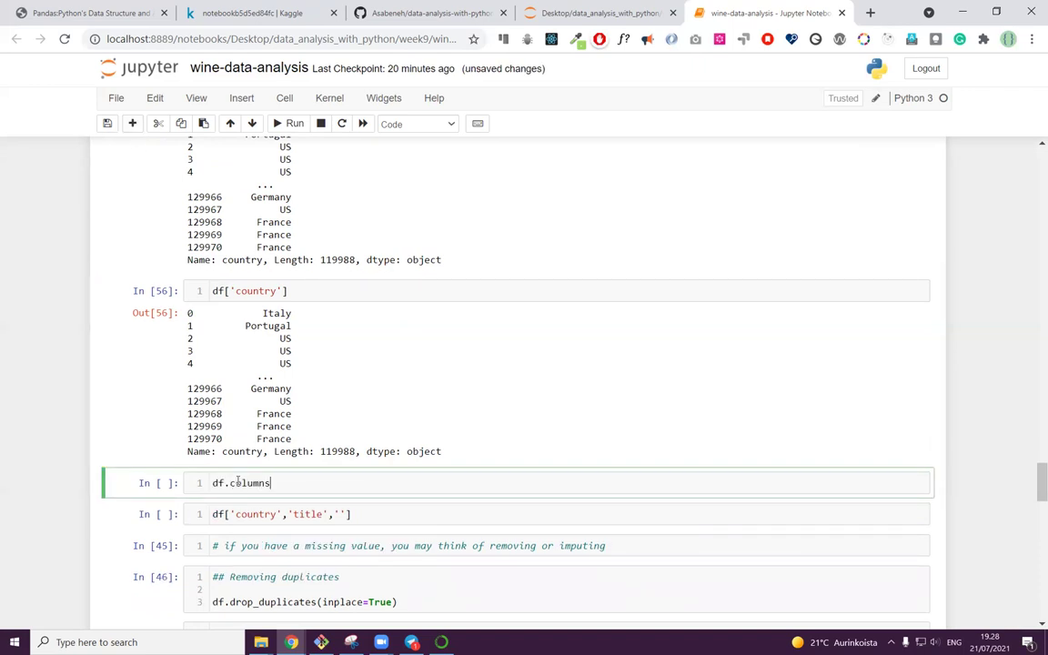
key("shift+Return")
scroll(237, 482, "down", 1)
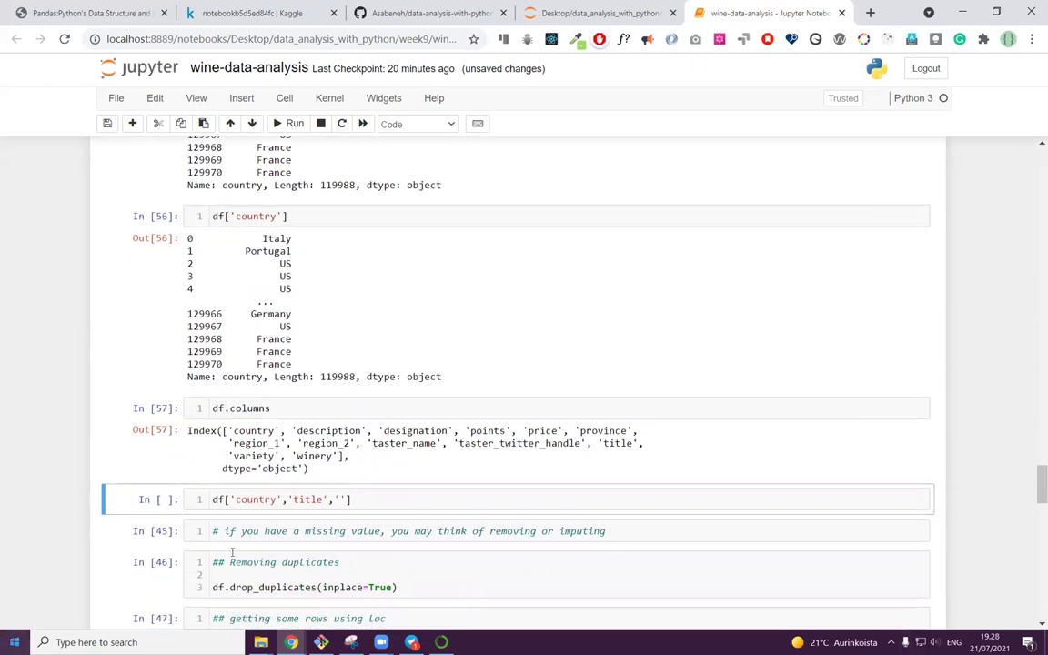
Step: Complete the multi-column selection with 'points', 'price' and 'variety' and run the cell
left_click(339, 498)
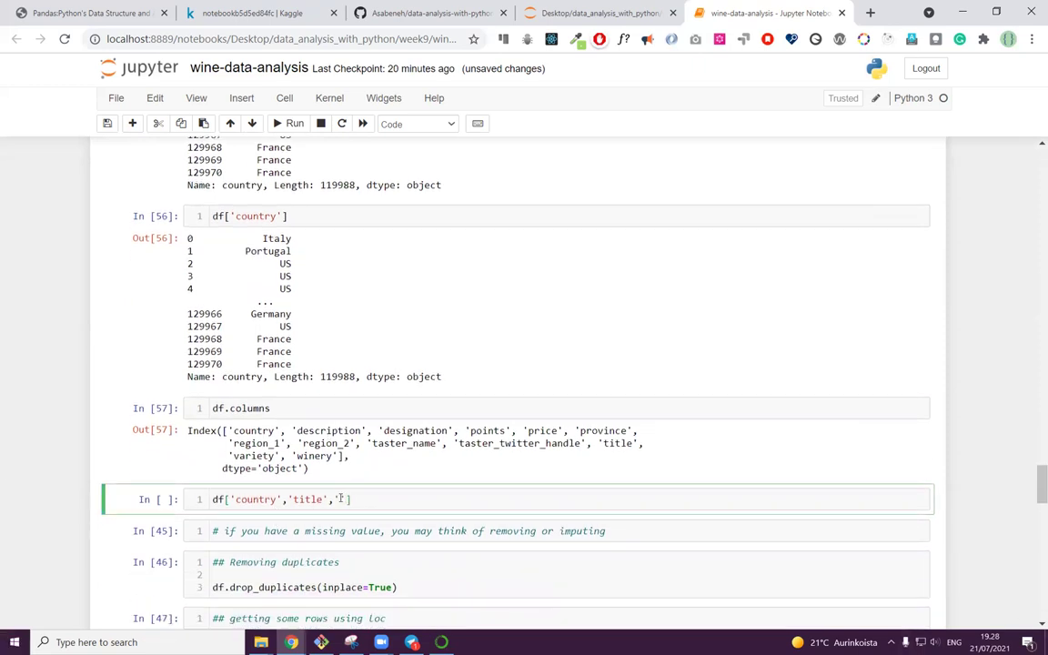
type("points','price','variety")
key("shift+Return")
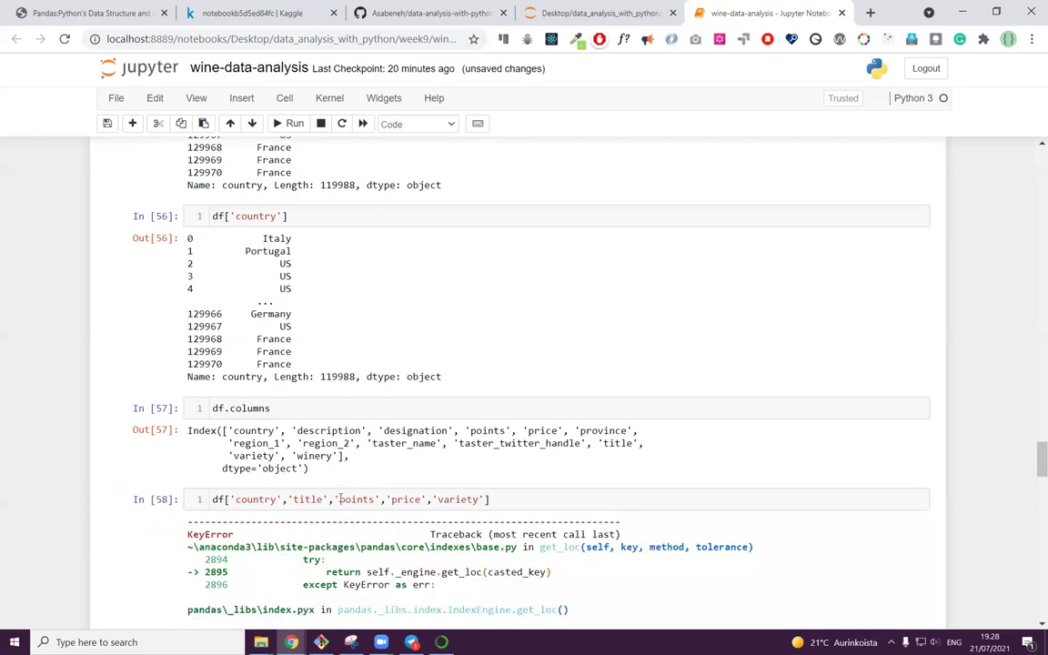
Step: Wrap the five column names in a second pair of brackets, rerun the cell and check the resulting table
left_click(339, 498)
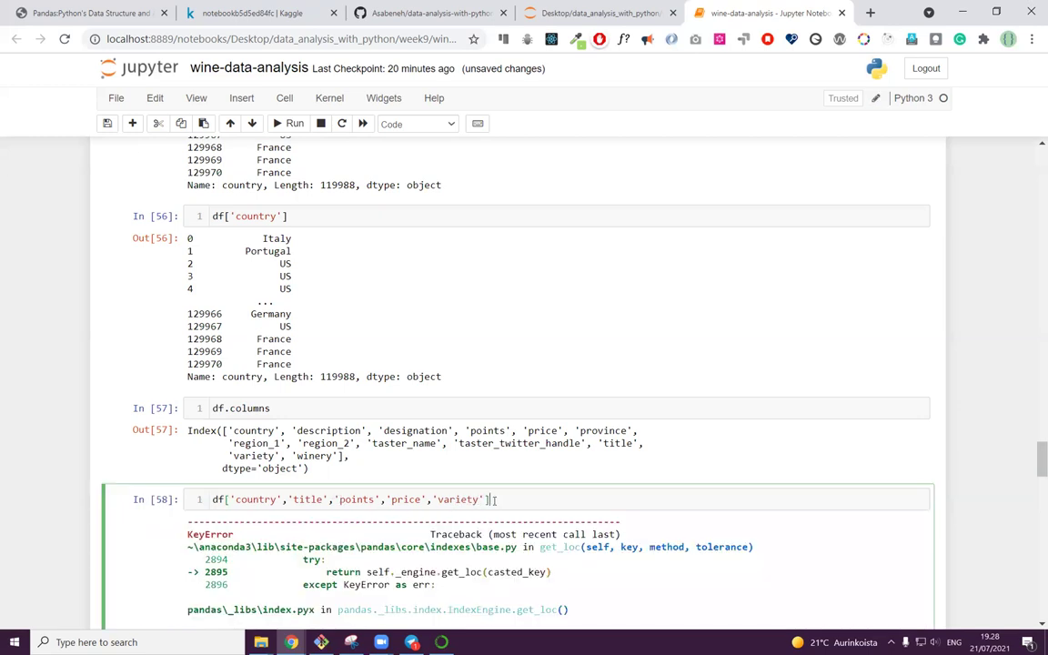
key("shift+End")
left_click_drag(338, 499, 226, 498)
key("ctrl+c")
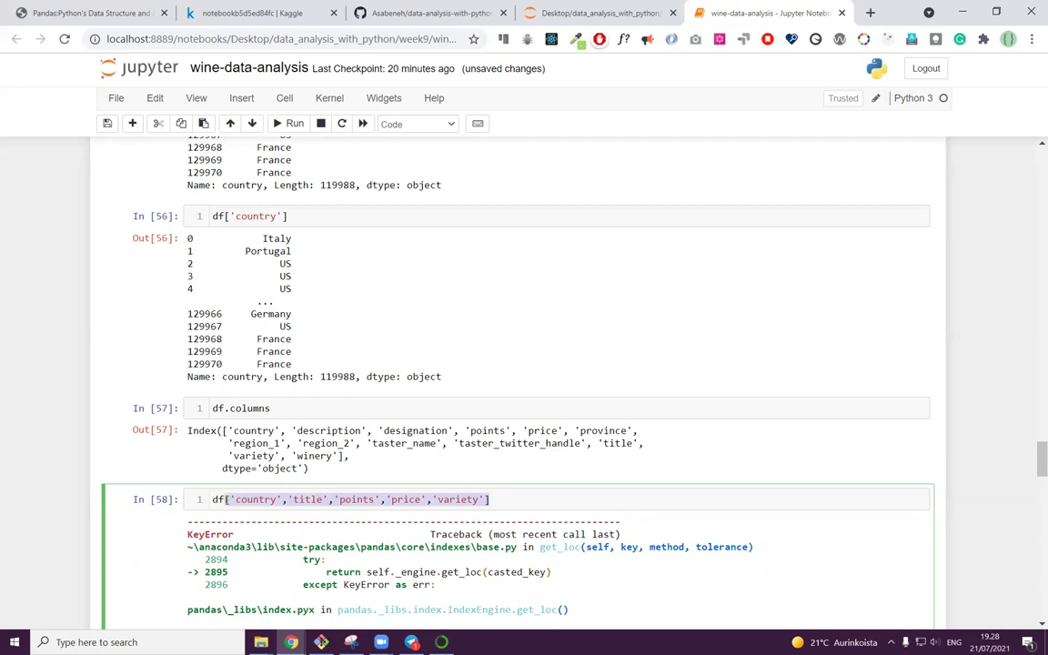
key("BackSpace")
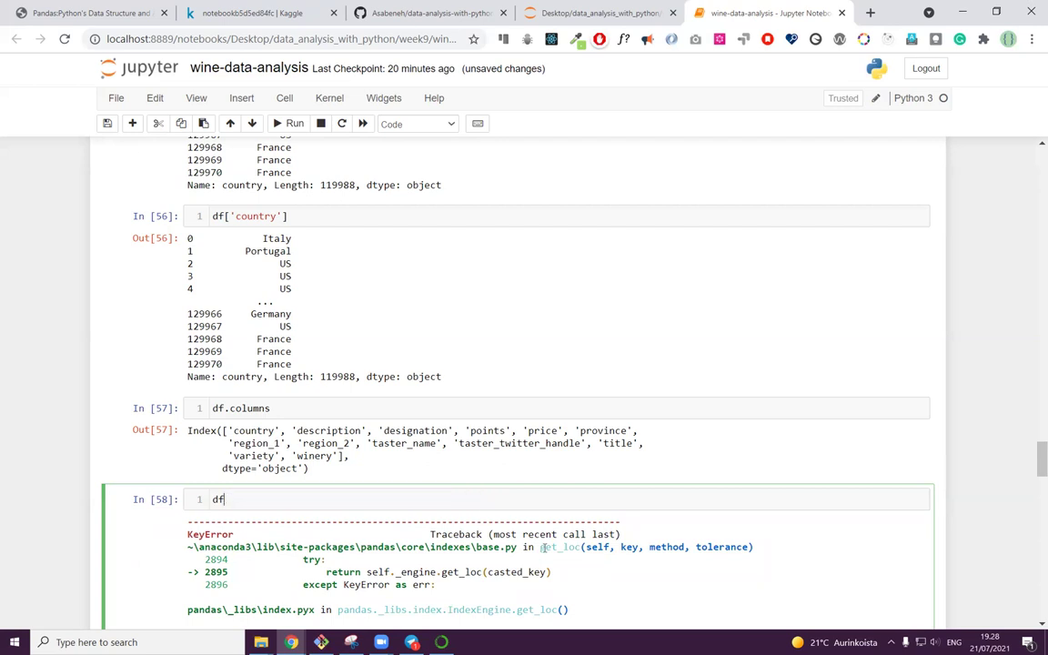
type("[")
key("ctrl+v")
key("shift+Return")
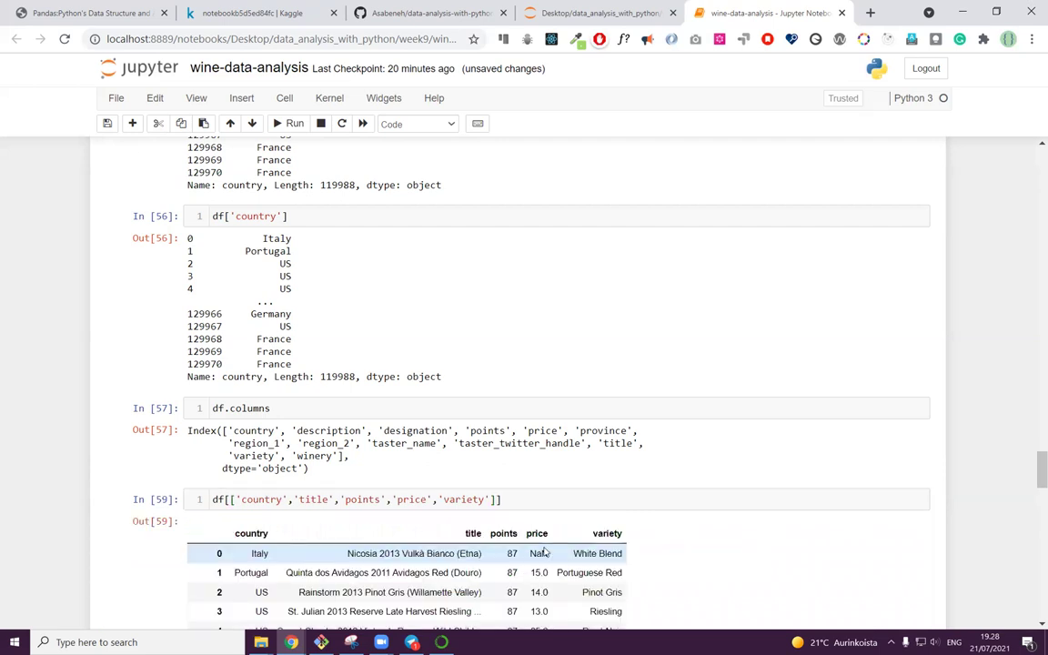
scroll(637, 392, "down", 2)
scroll(709, 389, "down", 1)
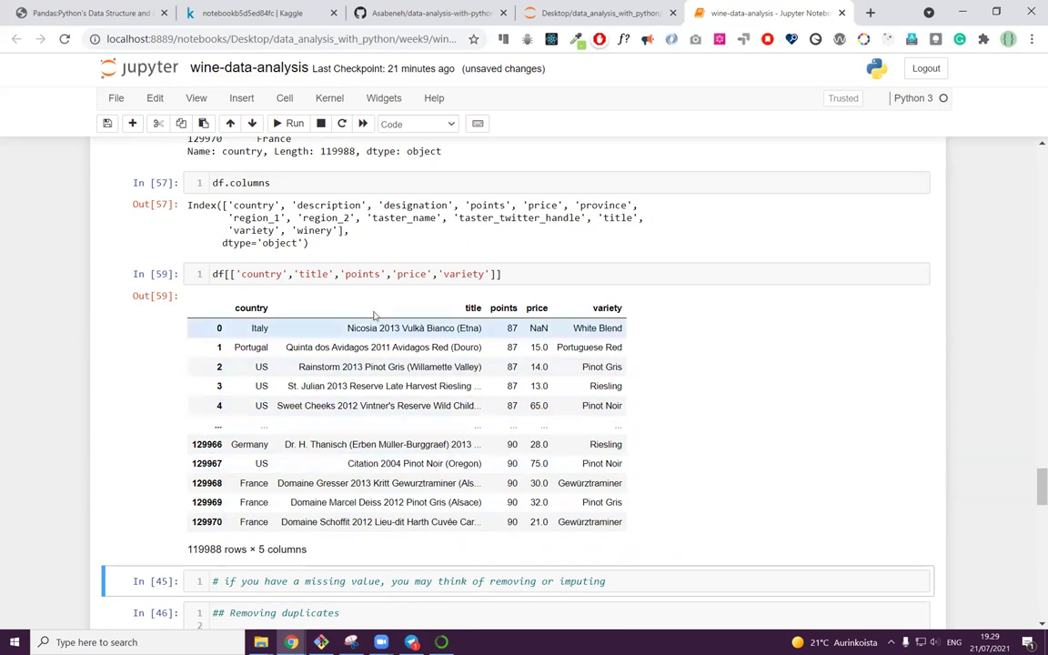
Step: Copy the five-column selection code into a new cell added directly below its output table
left_click(525, 272)
key("ctrl+a")
key("ctrl+c")
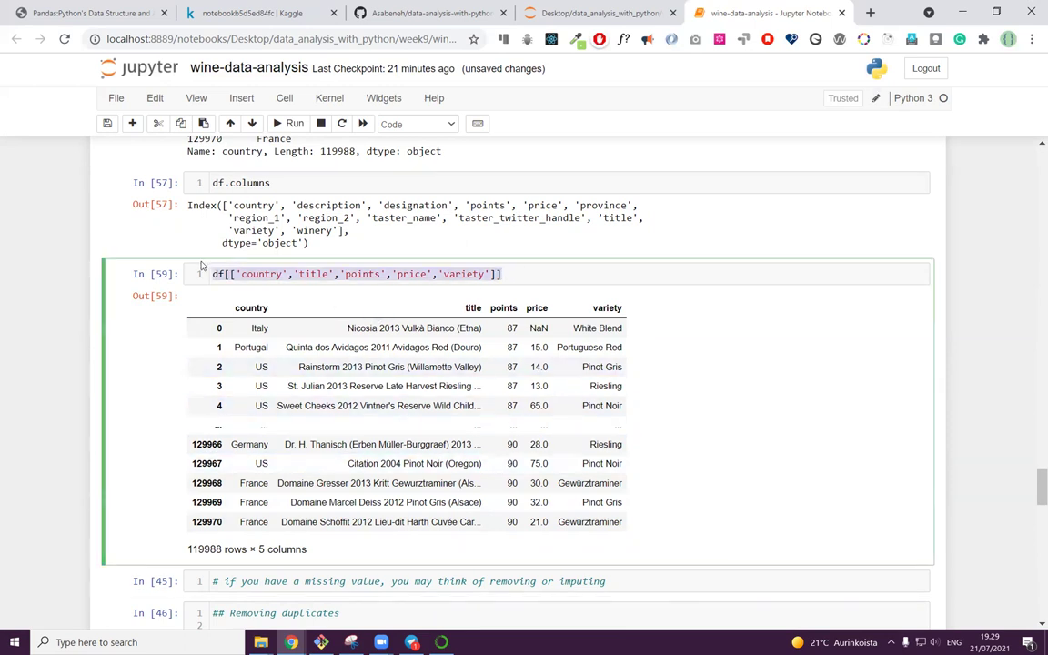
key("Escape")
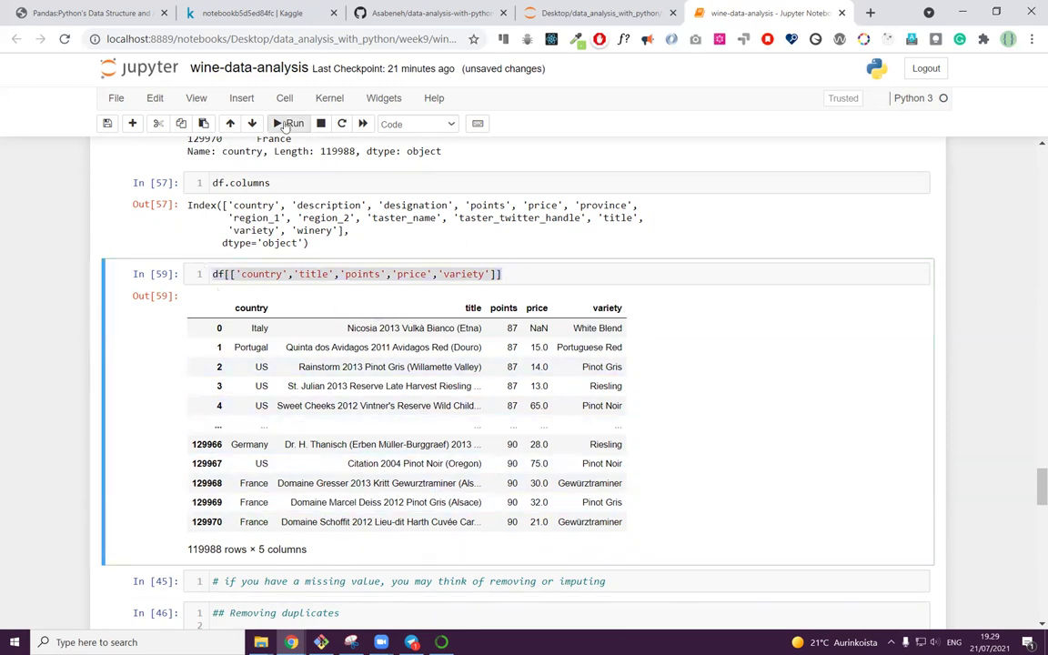
left_click(136, 124)
left_click(263, 582)
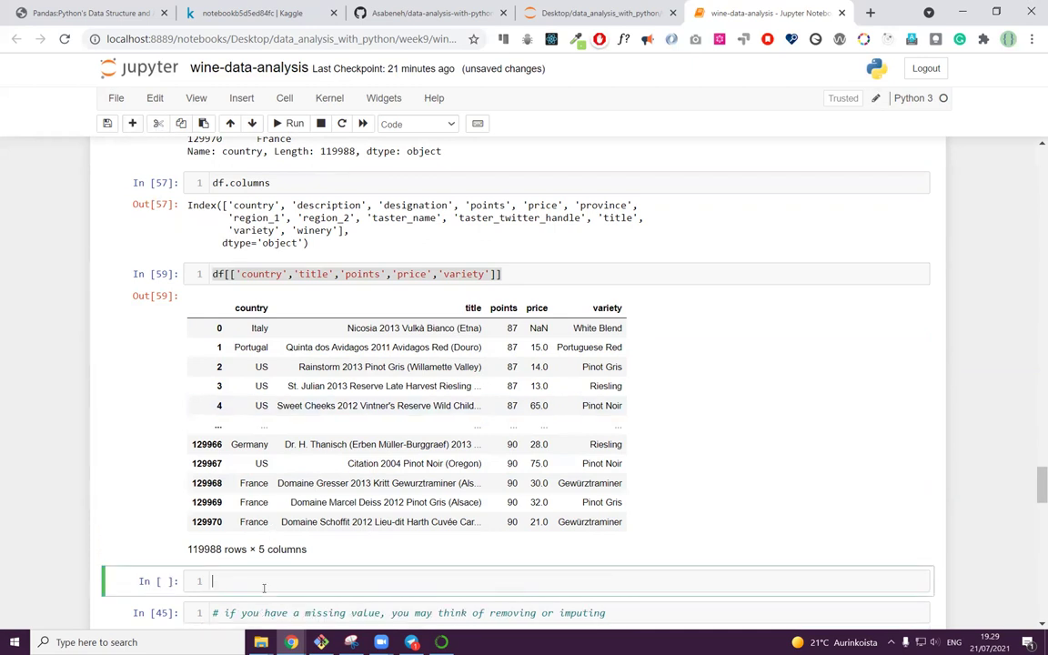
key("ctrl+v")
Step: Append .to_csv('./datasets/cleaned-wine.csv') to the copied five-column selection and run the cell
type(".")
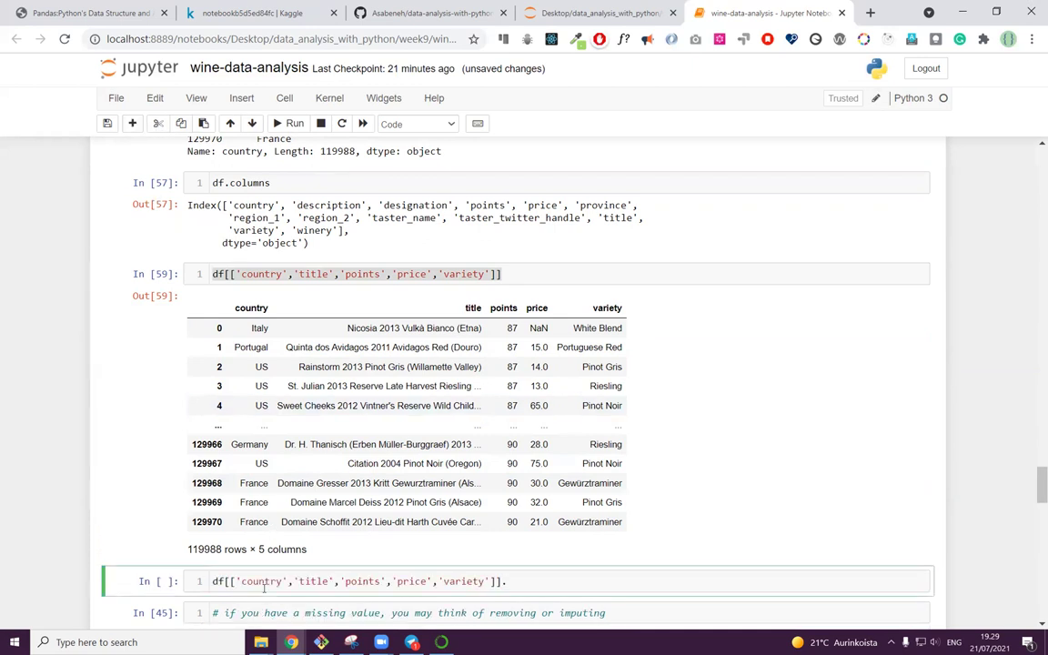
type("to_csv('./dat")
key("Tab")
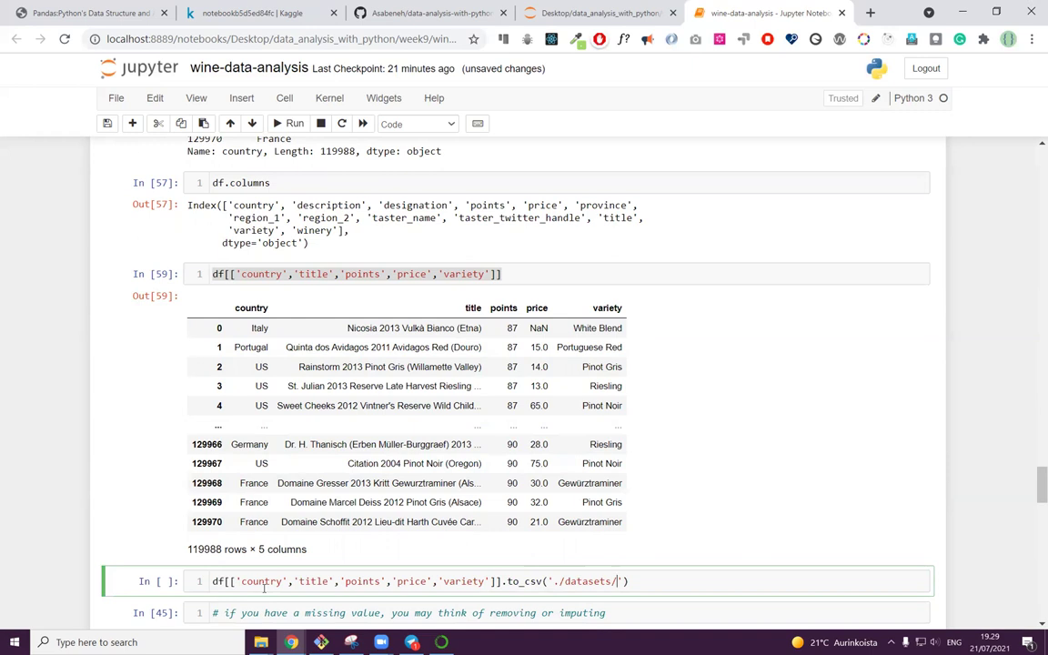
type("cleaned-wine.")
type("csv")
key("shift+Return")
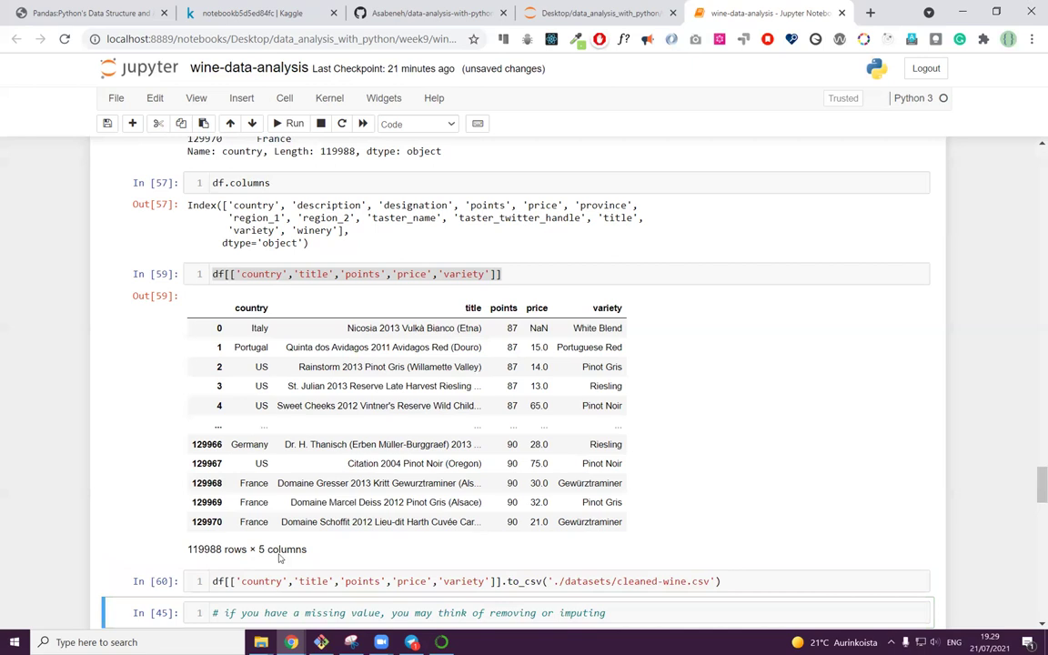
Step: Switch to the datasets folder in File Explorer and check for the exported cleaned-wine CSV file
scroll(264, 588, "down", 1)
mouse_move(270, 642)
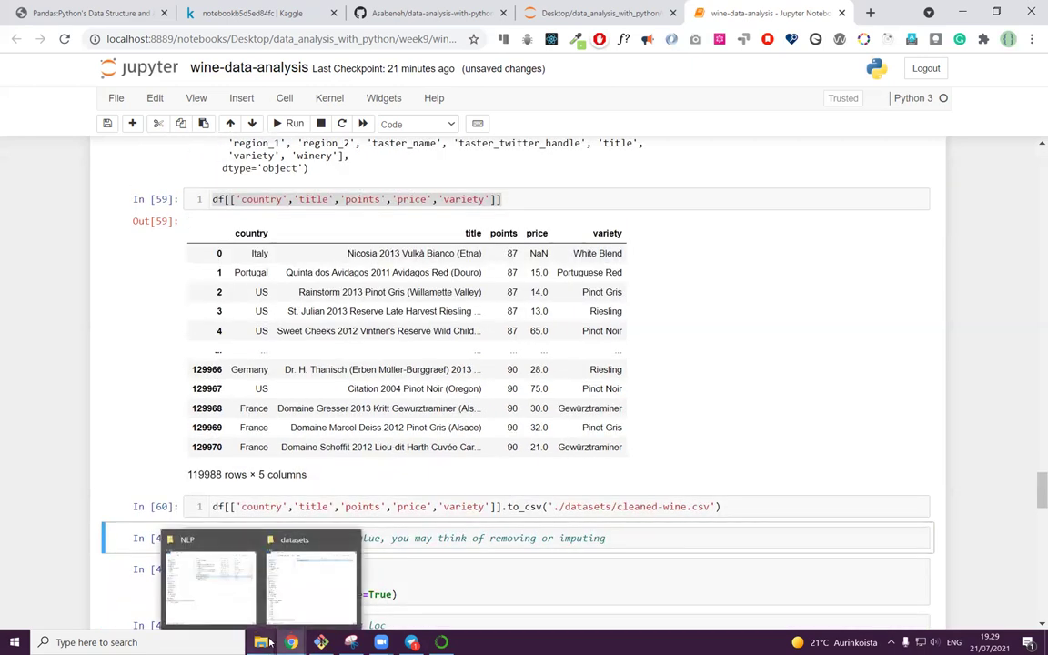
left_click(268, 525)
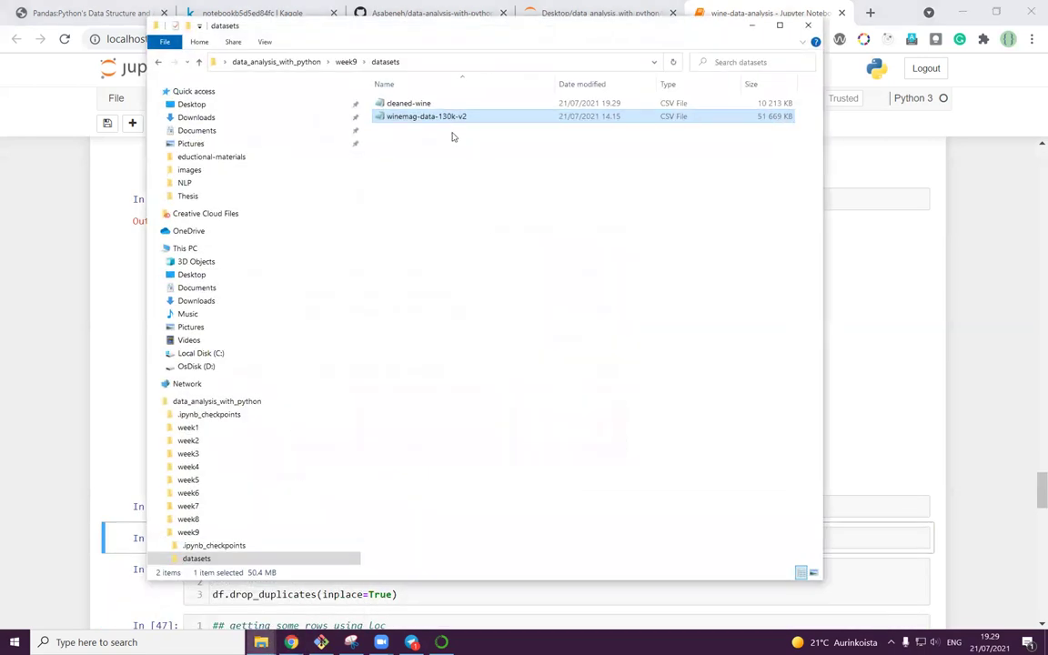
left_click(386, 103)
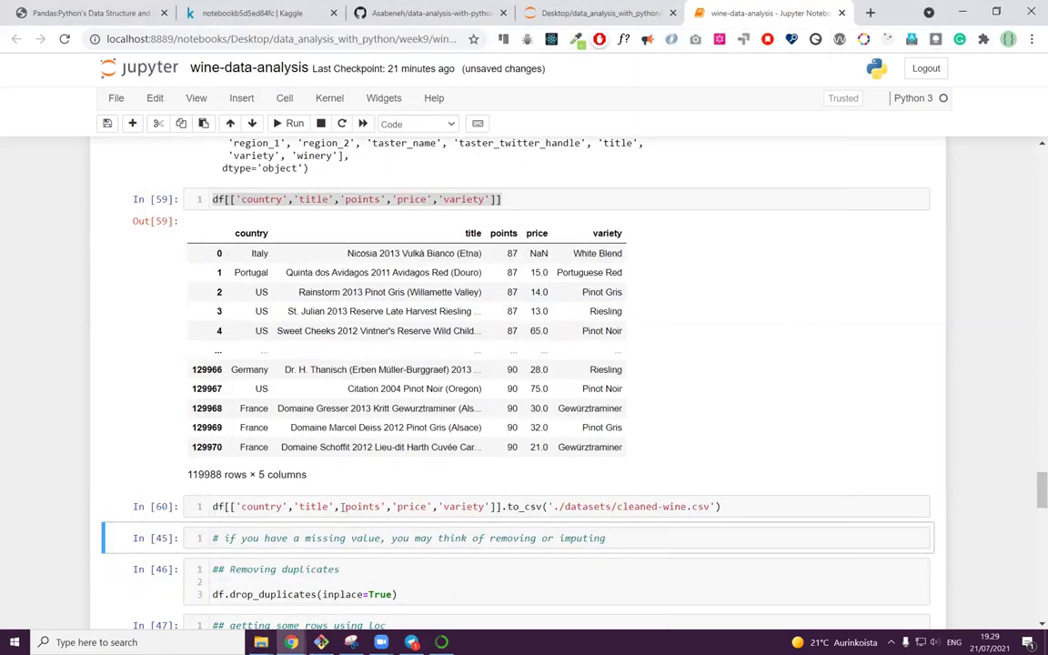
Step: Review the column-selection cells, the CSV export cell and the loc row-selection examples in the notebook
scroll(339, 596, "down", 2)
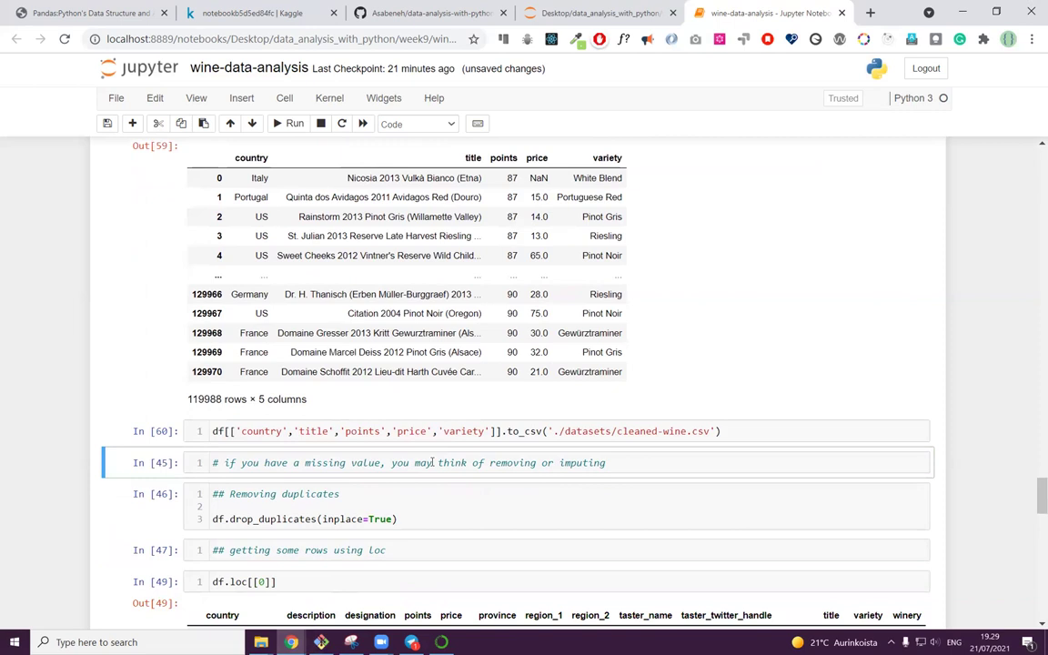
left_click(743, 427)
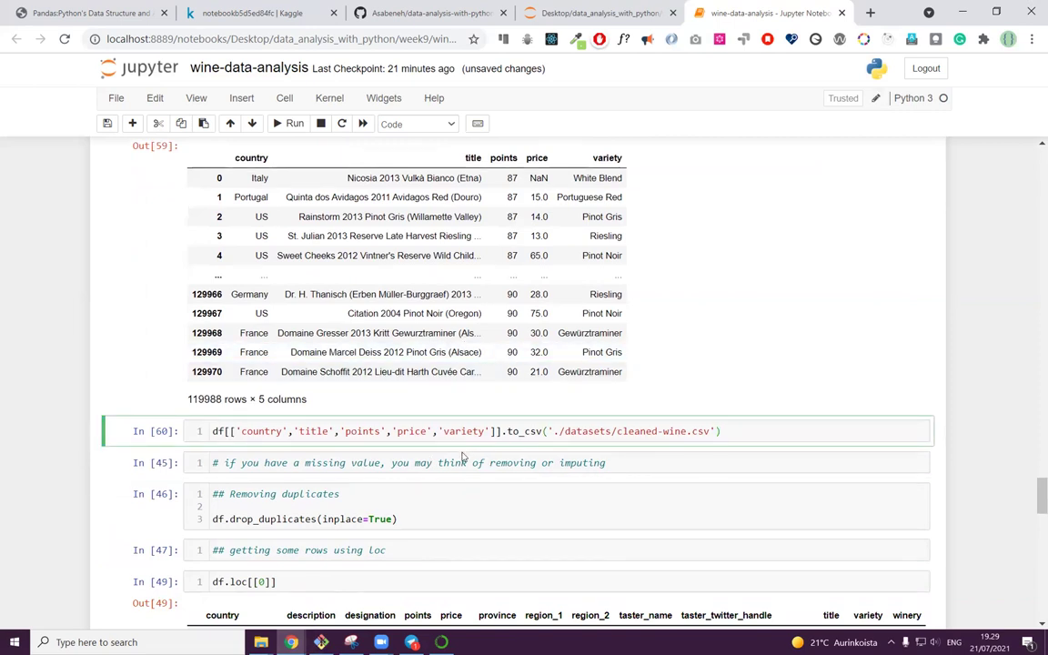
scroll(591, 464, "up", 4)
left_click(496, 347)
scroll(485, 354, "up", 3)
scroll(485, 354, "up", 2)
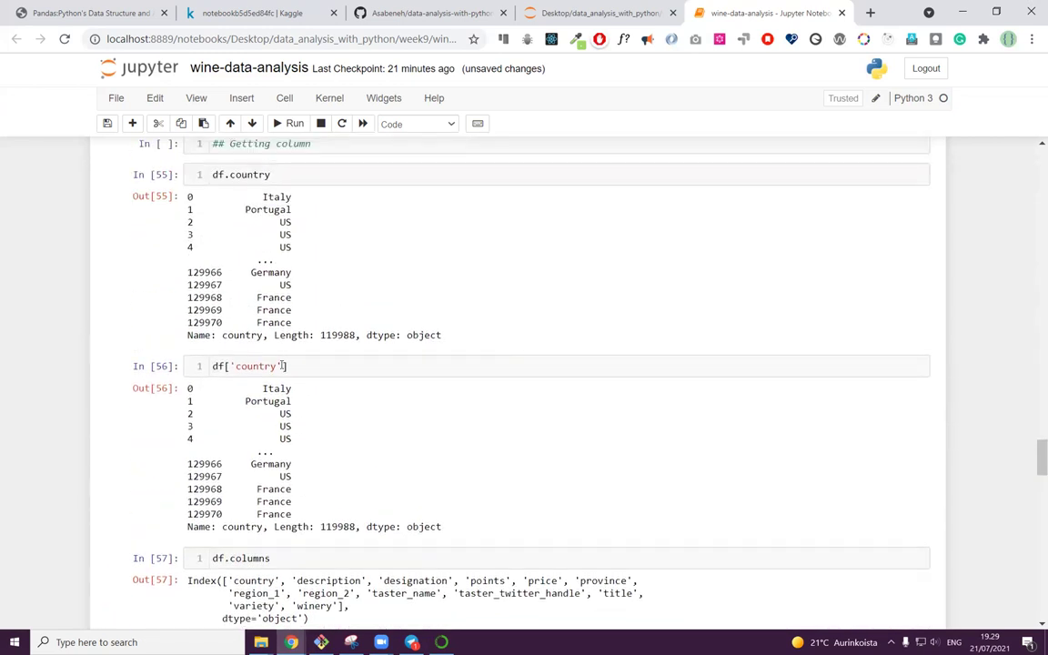
scroll(255, 357, "down", 5)
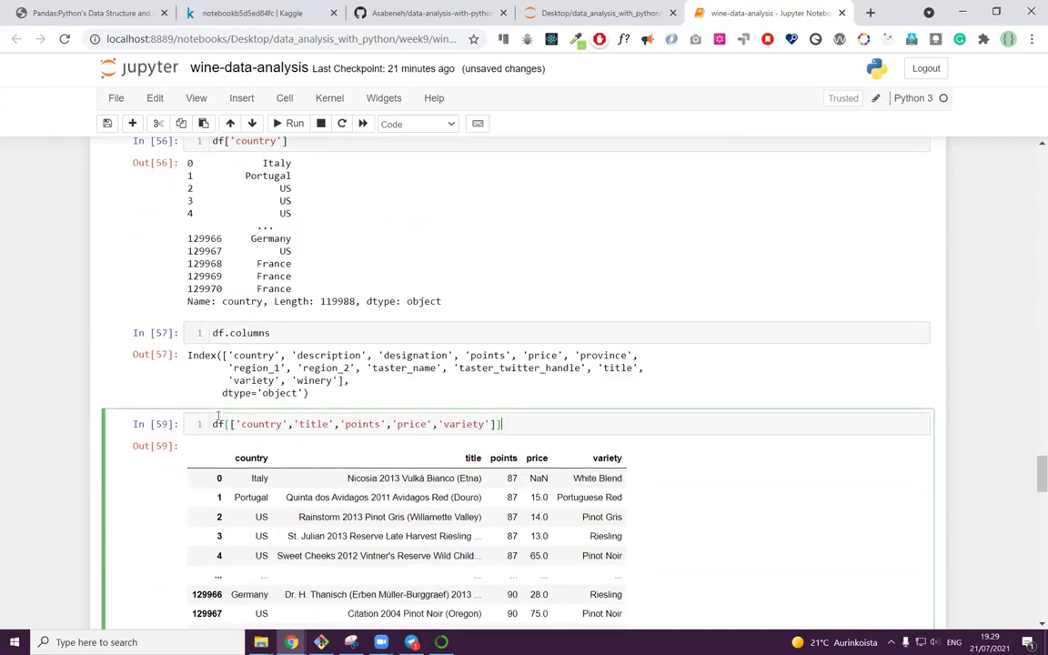
scroll(647, 439, "down", 2)
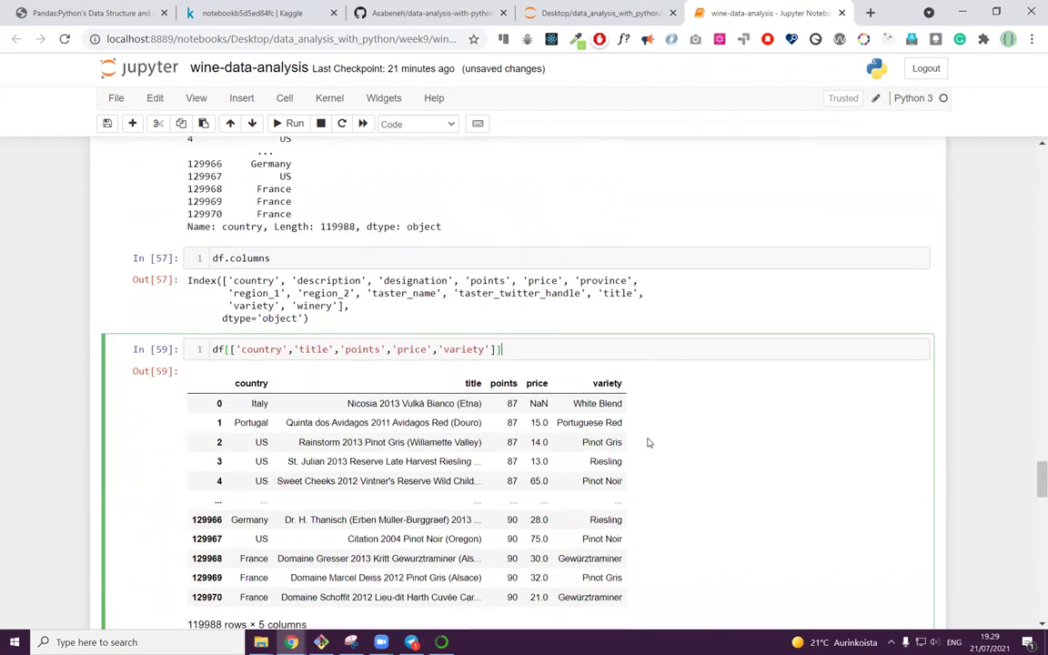
scroll(647, 442, "down", 6)
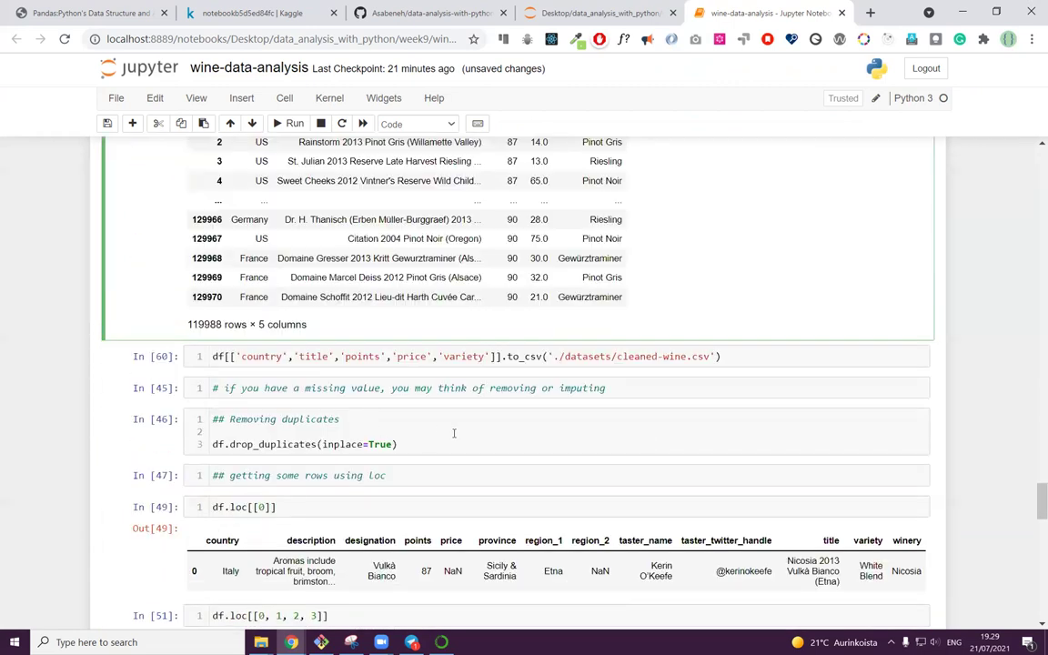
scroll(454, 433, "down", 3)
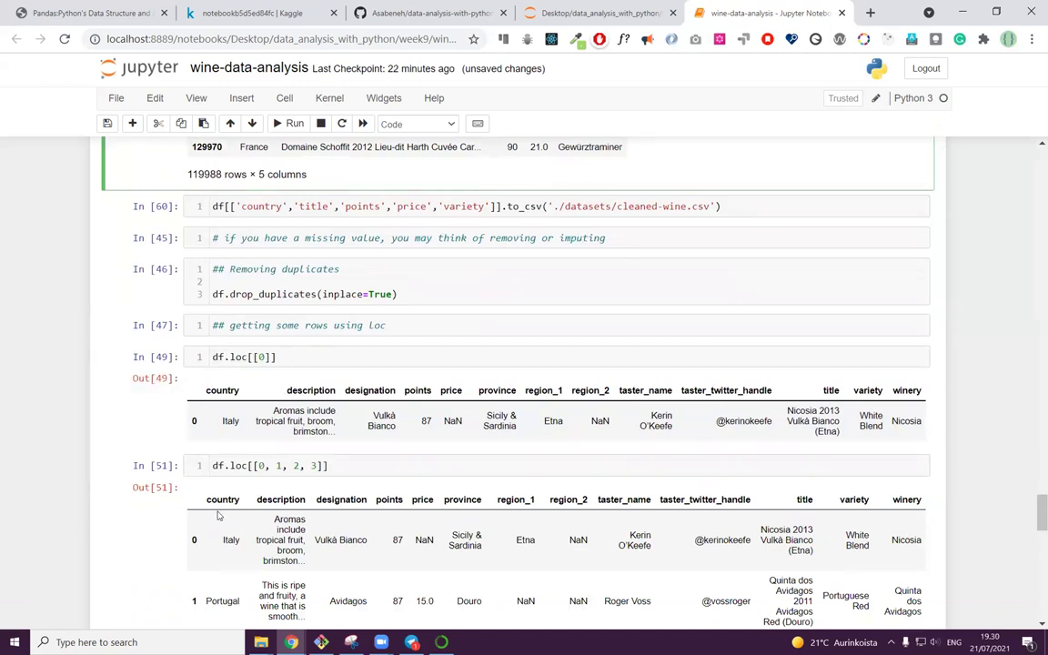
scroll(236, 409, "down", 2)
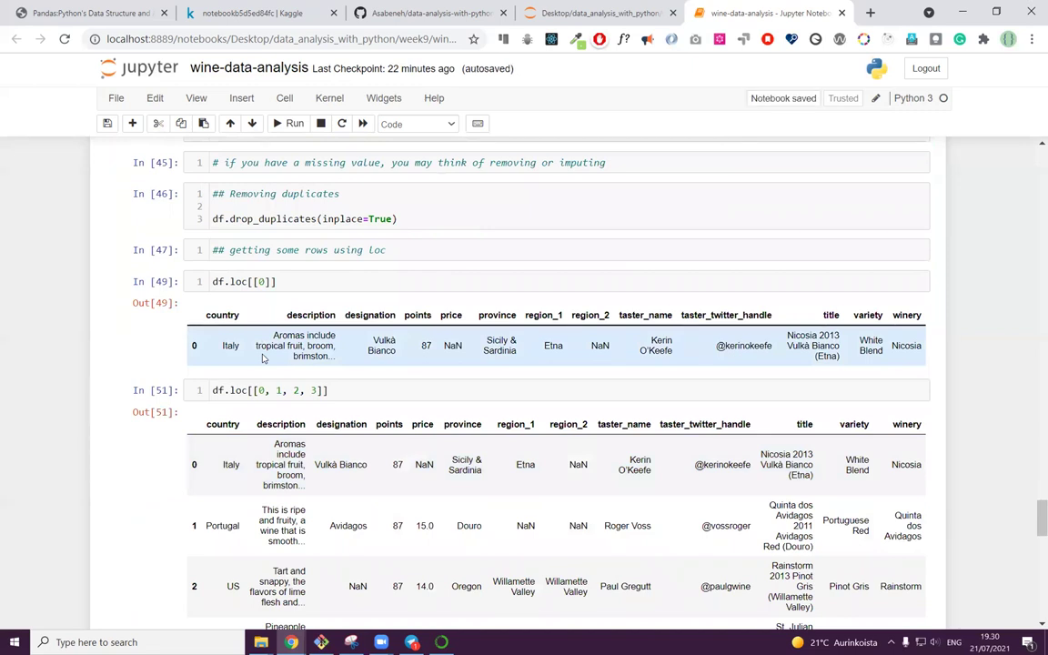
scroll(309, 234, "down", 6)
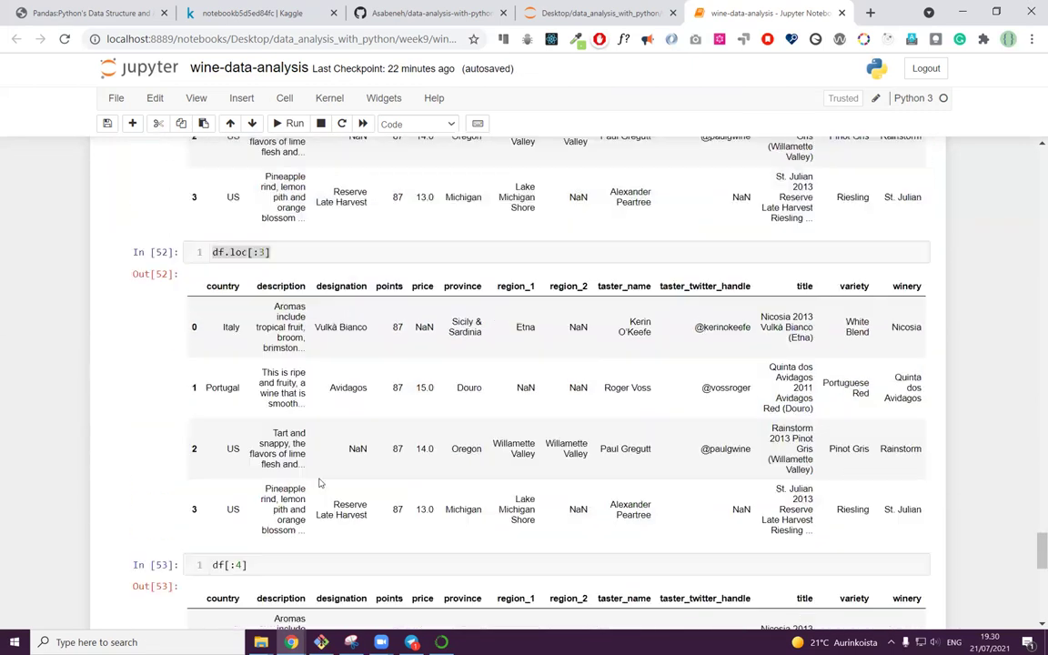
Step: Replace the code in the failing df.iloc[True] cell with df.loc[0,'country'] and run it
scroll(262, 266, "down", 6)
left_click(262, 277)
type("df.loc[")
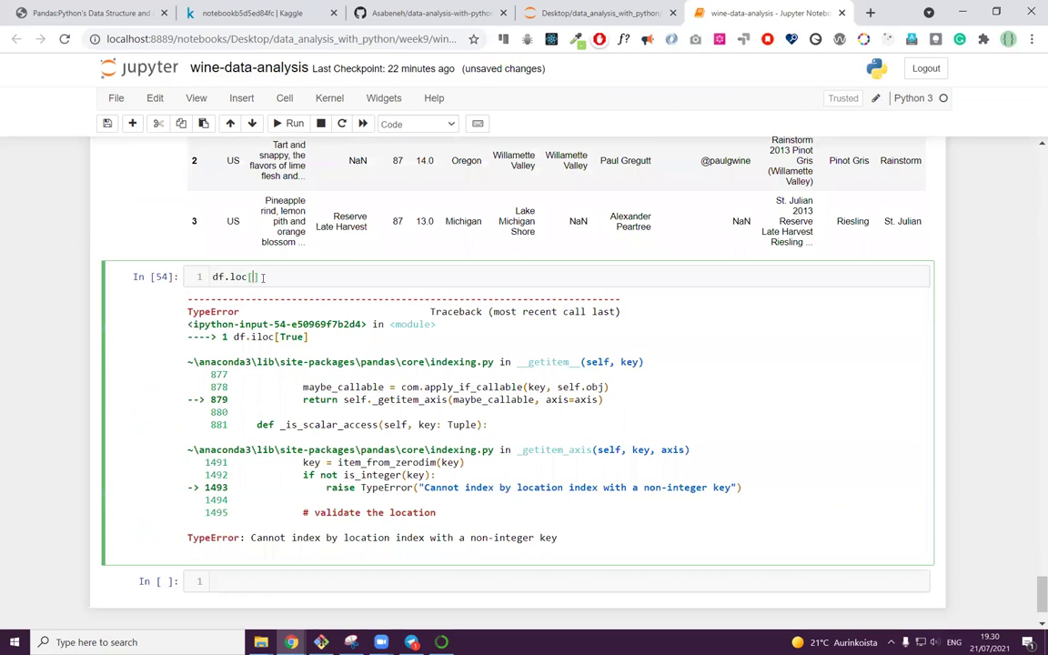
type("'")
key("BackSpace")
type("0,['")
scroll(476, 431, "up", 1)
key("BackSpace")
key("BackSpace")
type("'country")
key("shift+Return")
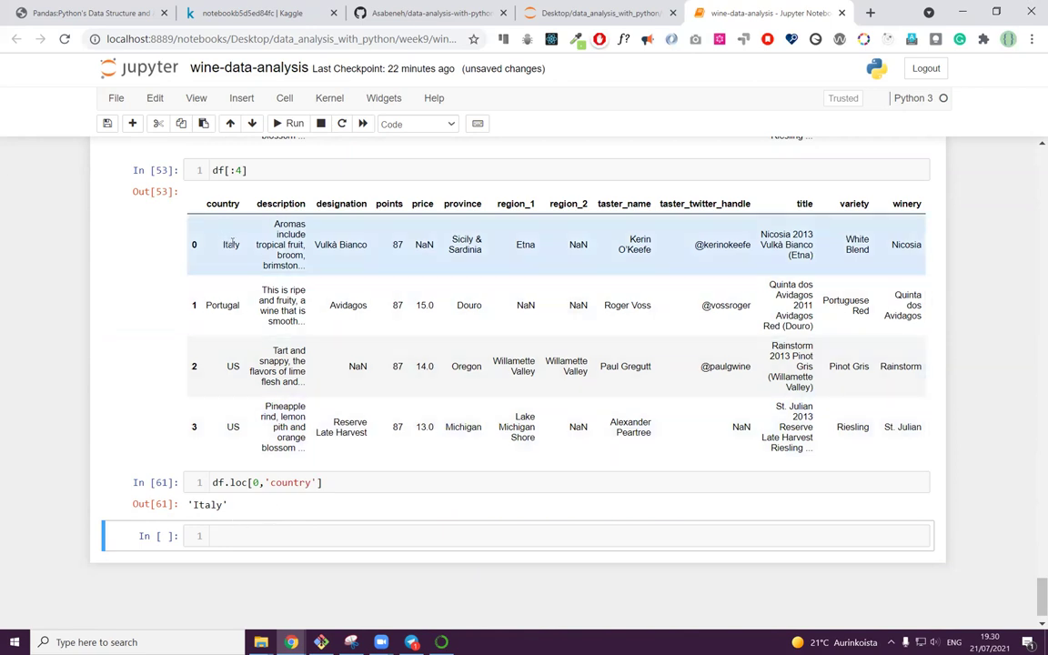
left_click(361, 481)
type("= 'Finland")
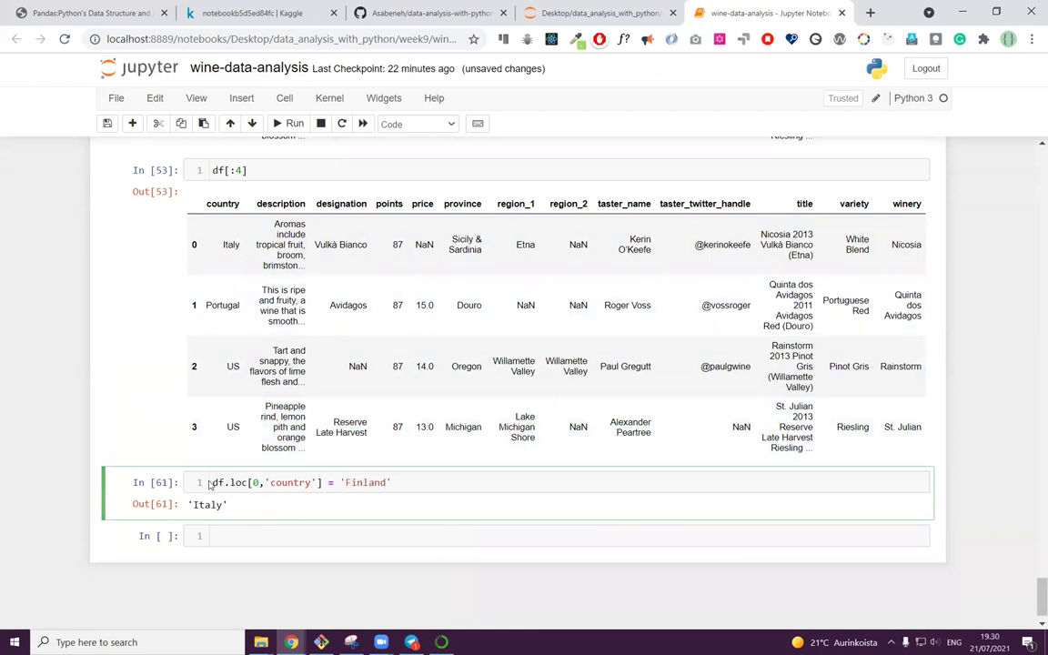
type("'")
key("BackSpace")
key("BackSpace")
key("BackSpace")
key("BackSpace")
key("BackSpace")
key("BackSpace")
key("BackSpace")
key("BackSpace")
key("BackSpace")
key("BackSpace")
key("BackSpace")
key("shift+Return")
Step: Copy df.loc[0,'country'] into the empty cell below, change the column to the list ['country', 'points'] and run it
triple_click(207, 489)
key("ctrl+c")
left_click(257, 540)
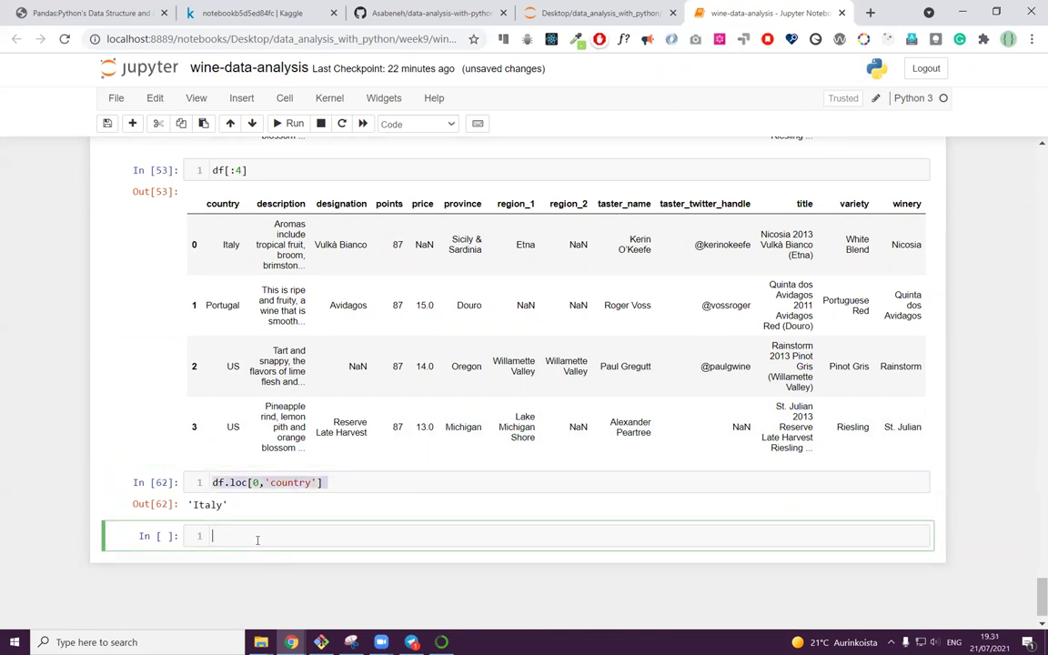
key("ctrl+v")
left_click(266, 536)
type("[")
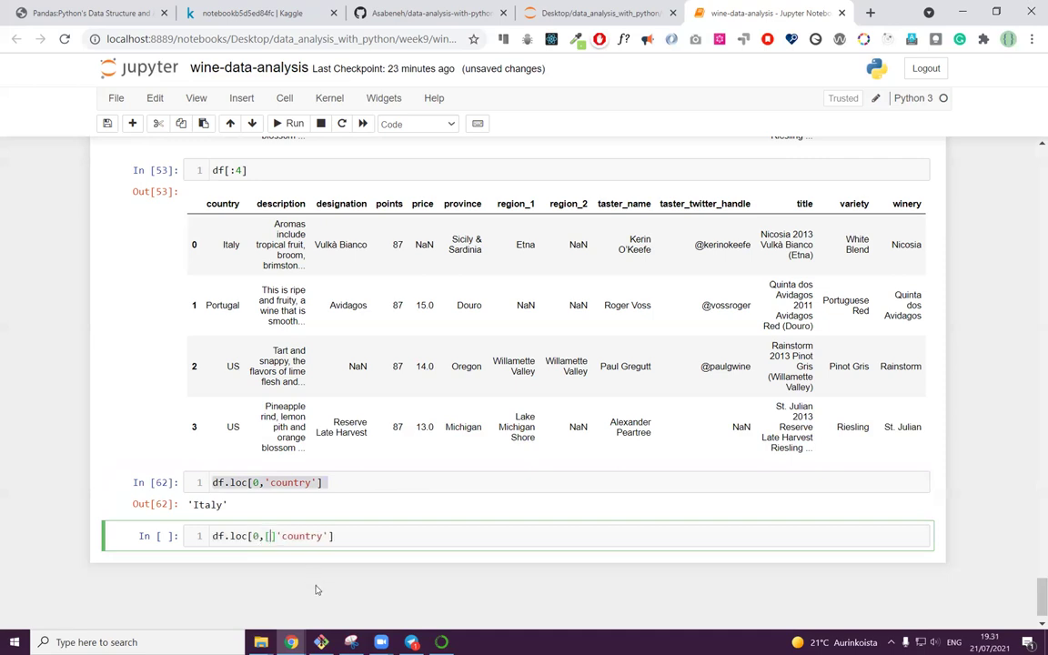
key("Delete")
type(", 'points']")
key("shift+Return")
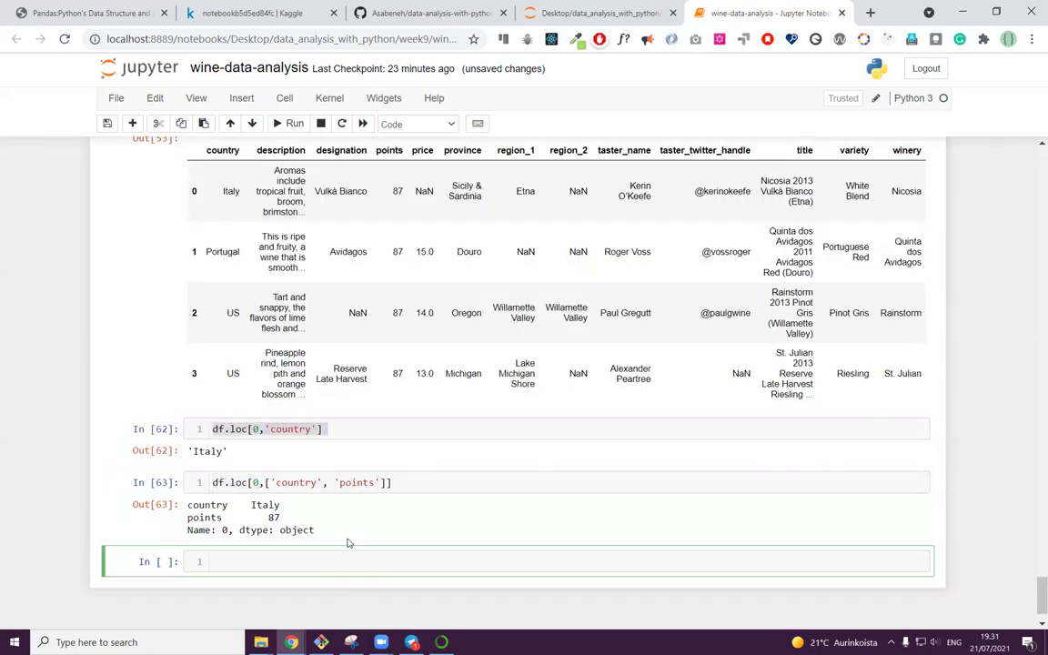
Step: Add 'variety' to the column list in the df.loc[0,['country', 'points']] cell and rerun it
scroll(317, 531, "up", 1)
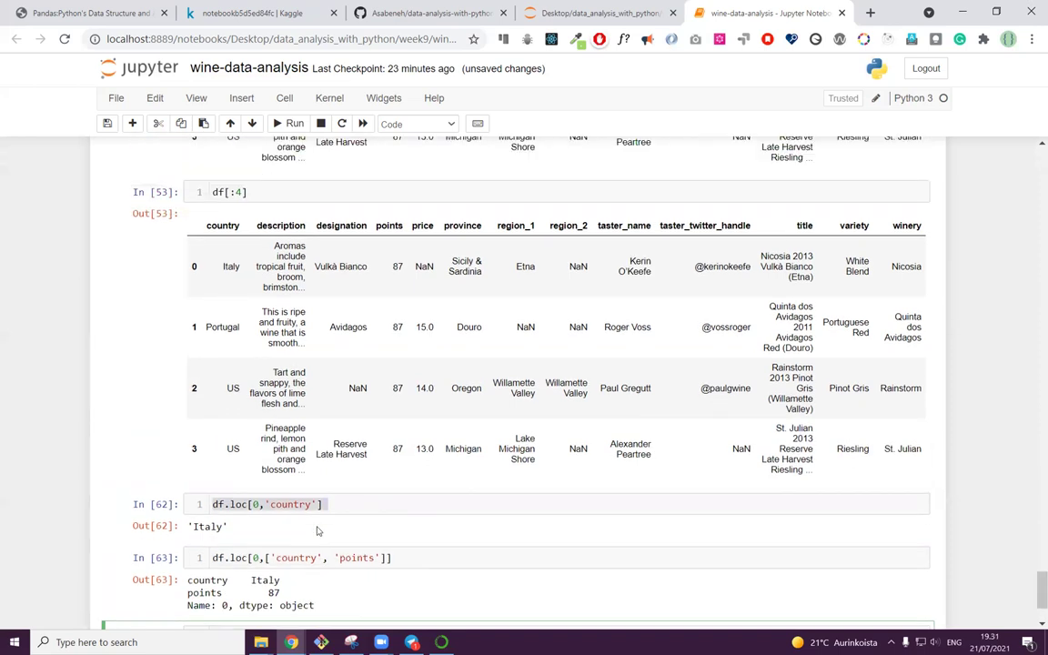
scroll(317, 531, "down", 1)
scroll(317, 531, "up", 2)
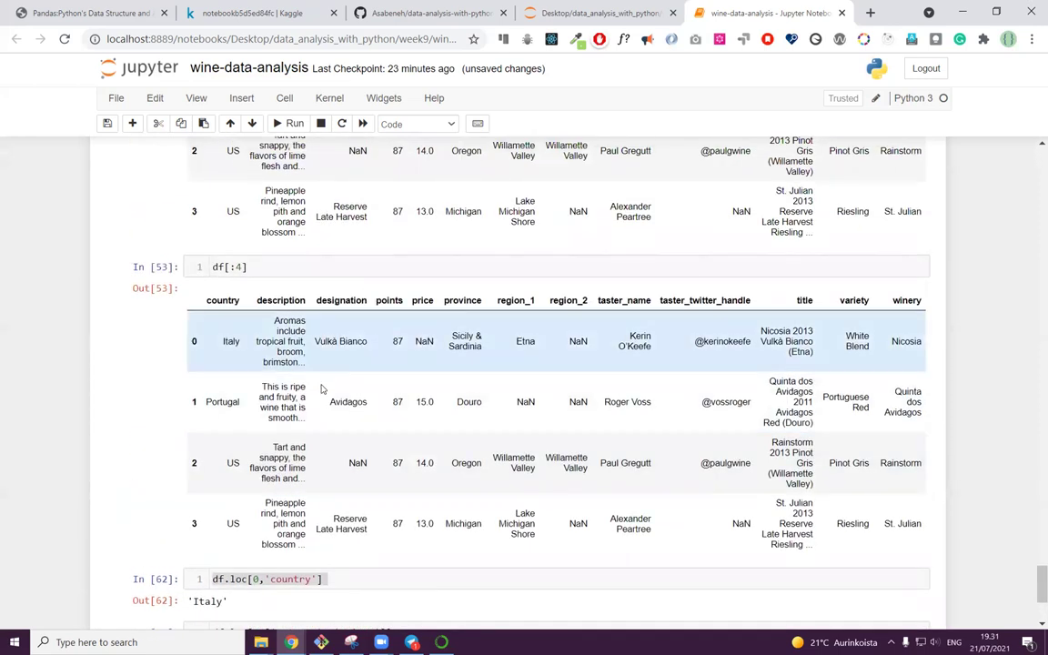
scroll(354, 591, "down", 1)
scroll(354, 596, "down", 1)
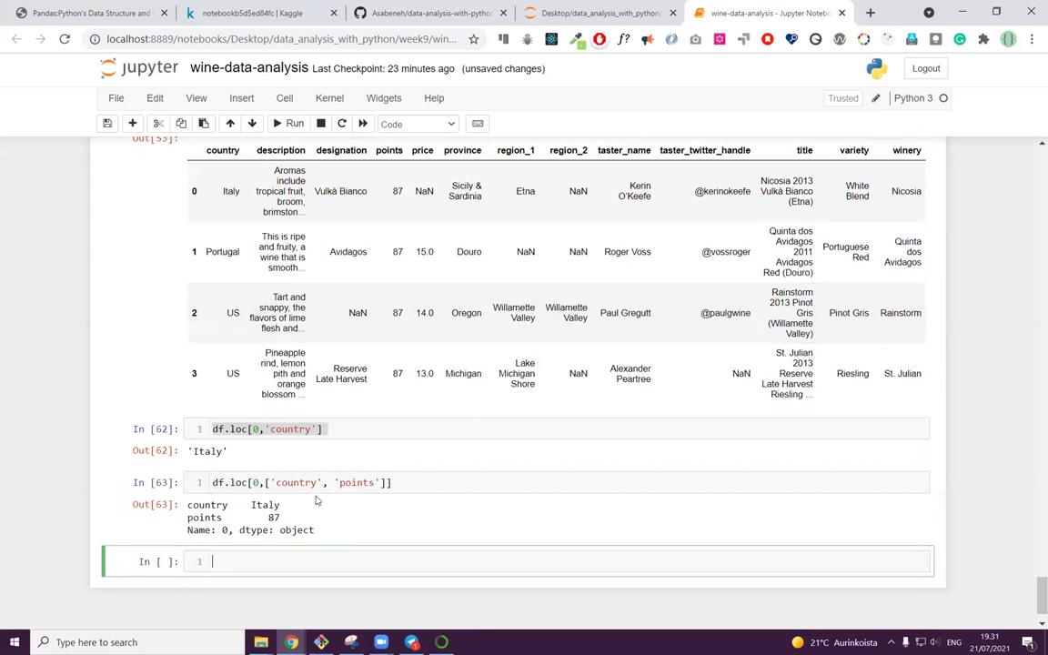
scroll(272, 522, "up", 1)
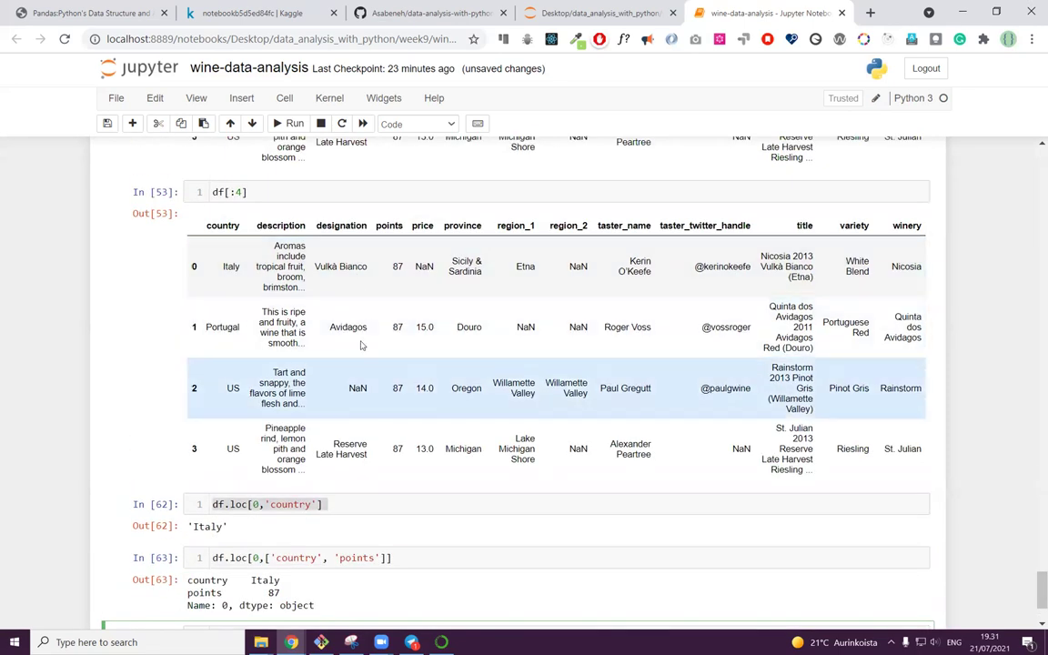
scroll(410, 474, "down", 1)
left_click(379, 480)
type(", 'variety")
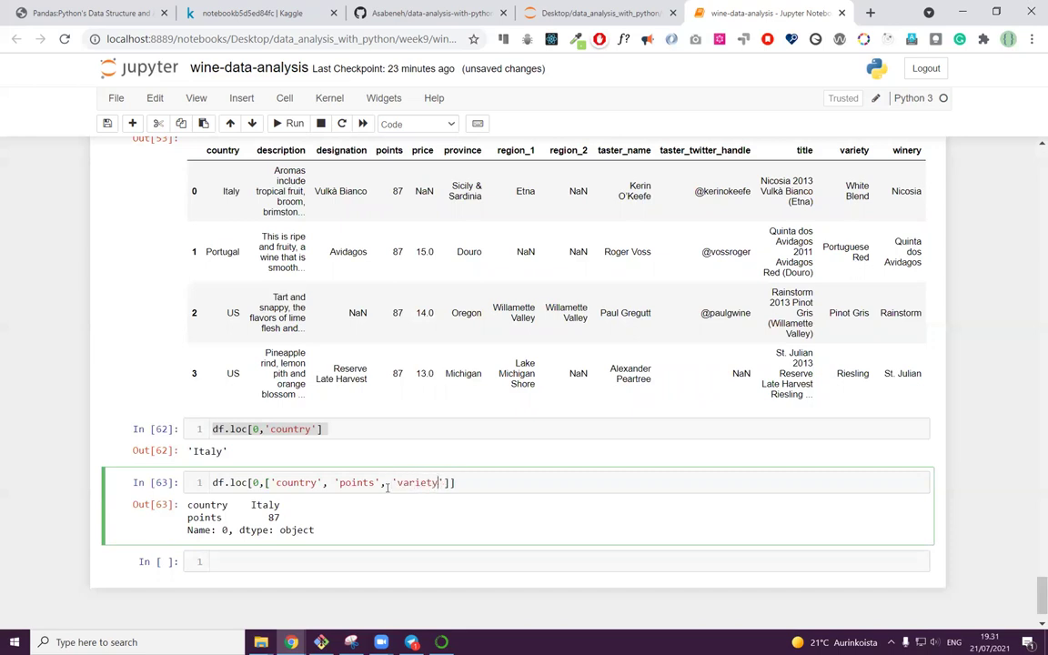
key("shift+Return")
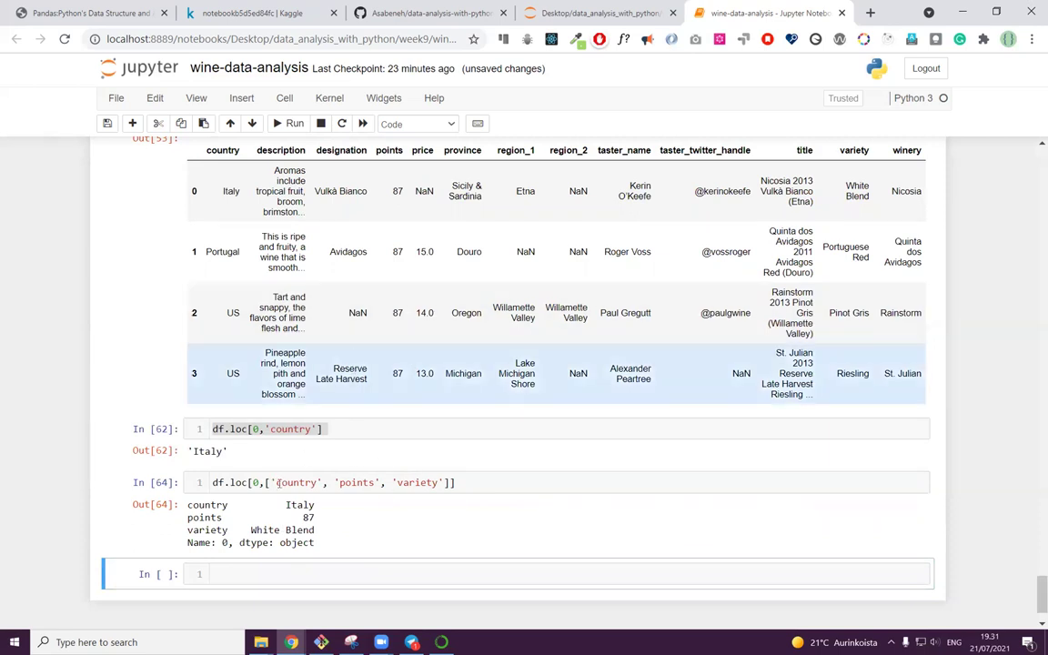
Step: Enter df.iloc[0] in the empty last cell and run it
left_click(242, 575)
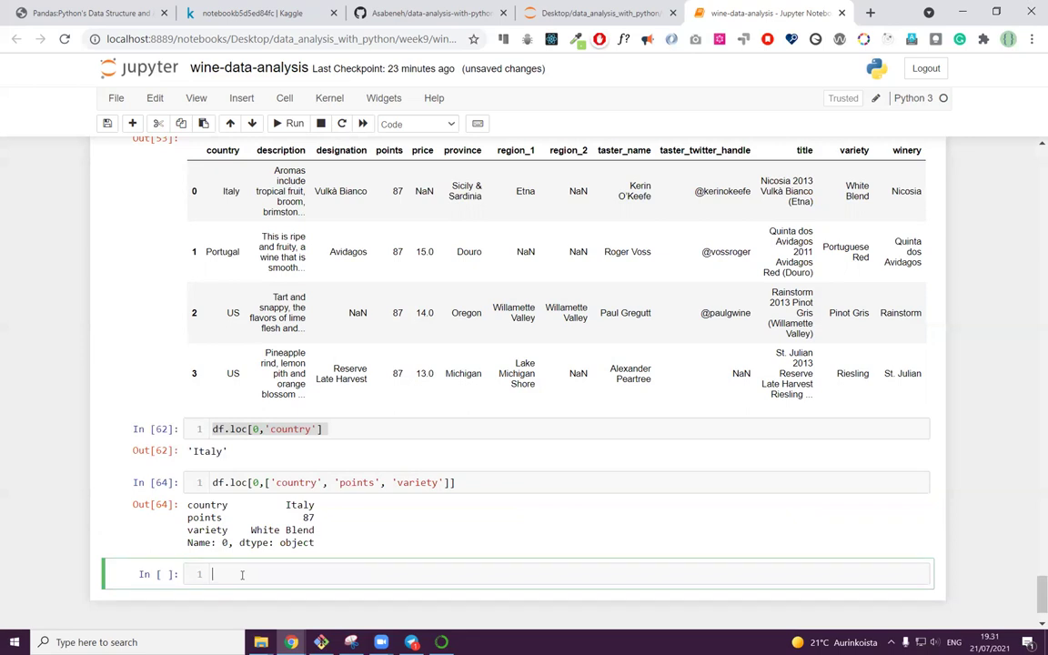
type("df.iloc[0")
key("shift+Return")
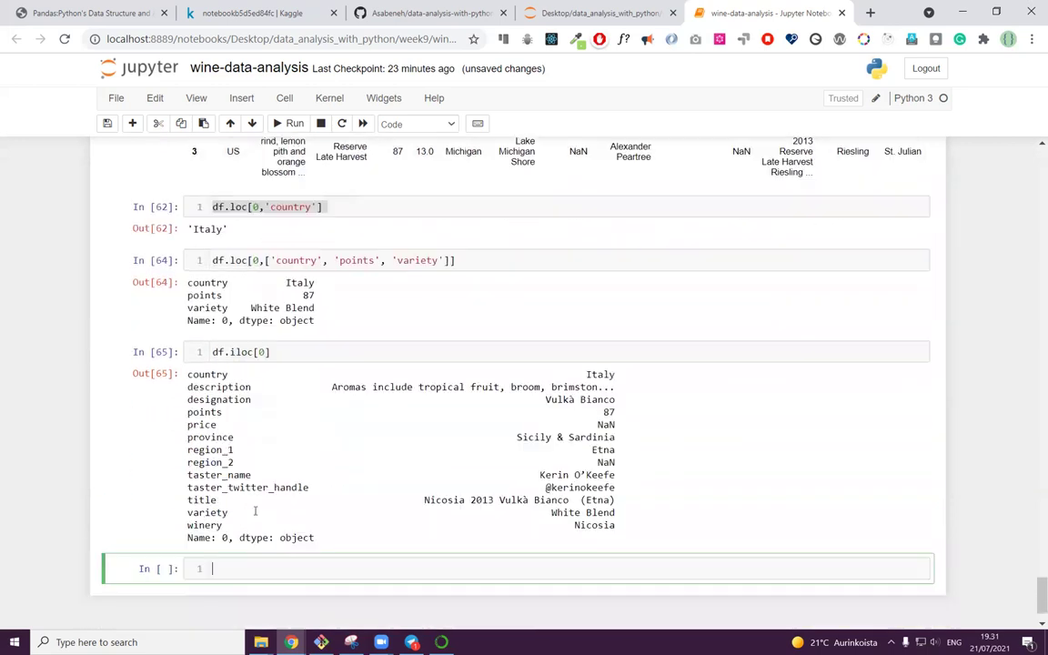
Step: Wrap the 0 in df.iloc[0] in a second pair of brackets and rerun the cell
left_click(262, 332)
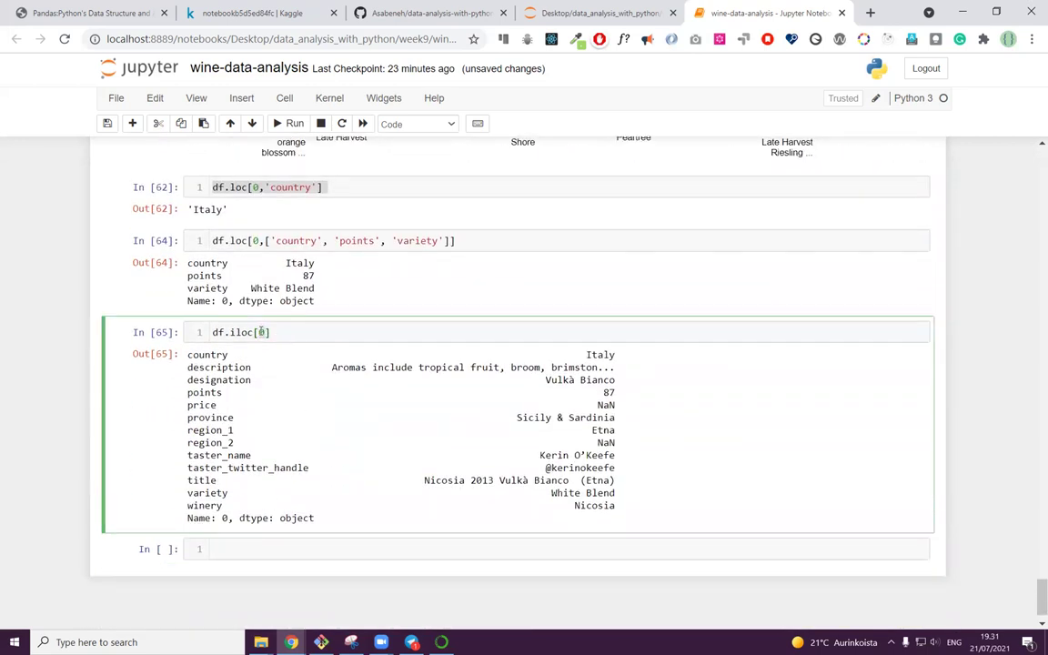
type("[]")
key("shift+Return")
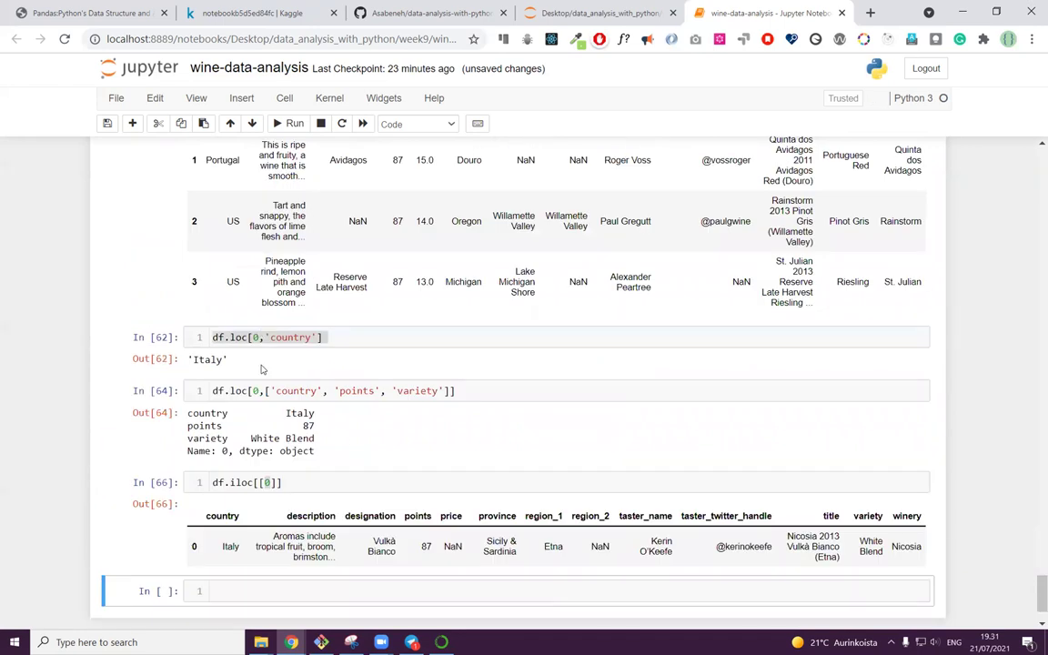
Step: Copy df.iloc[[0]] into the empty last cell, extend its row list to [0, 1, 2] and run it
left_click(289, 417)
left_click(244, 511)
type("df.iloc[[0]]")
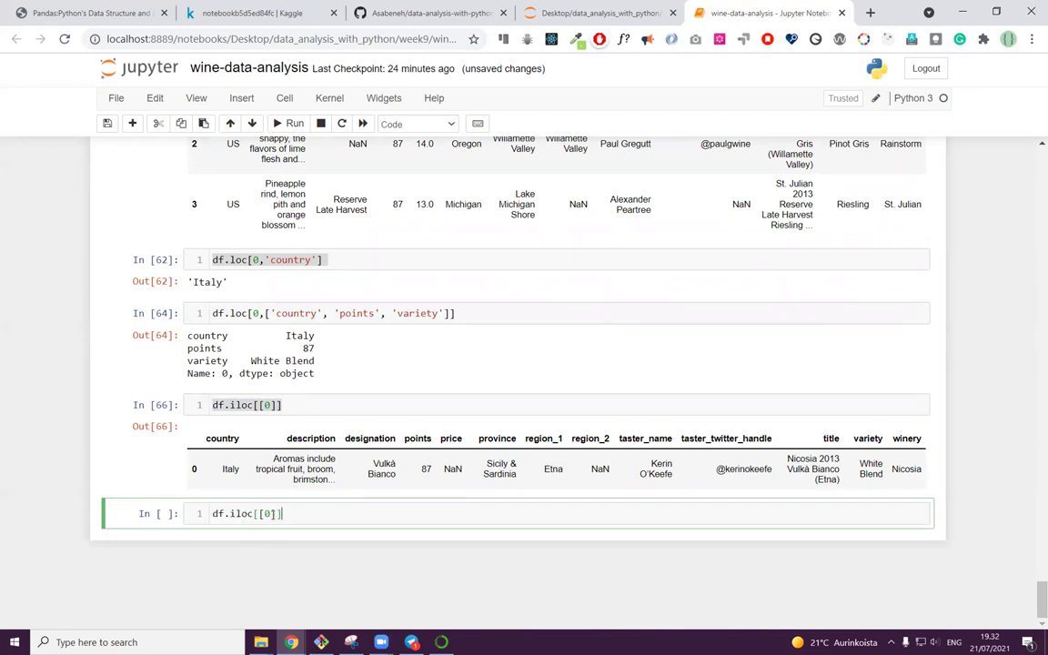
left_click(271, 514)
type(", 1, 2")
key("shift+Return")
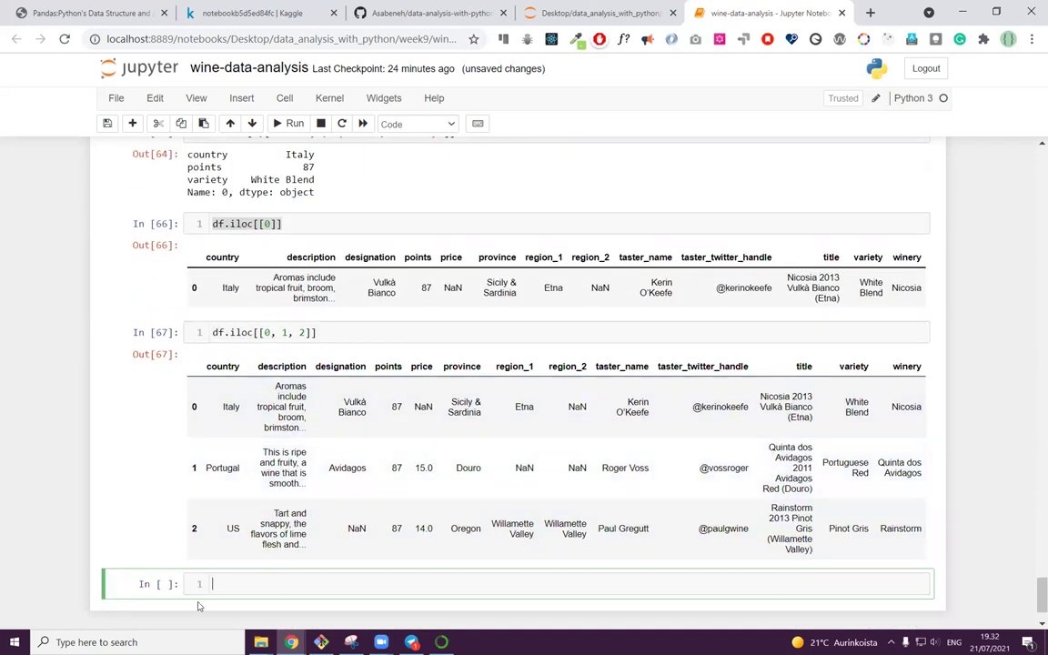
Step: Enter df.iloc[:3] in the empty last cell and run it
left_click(274, 332)
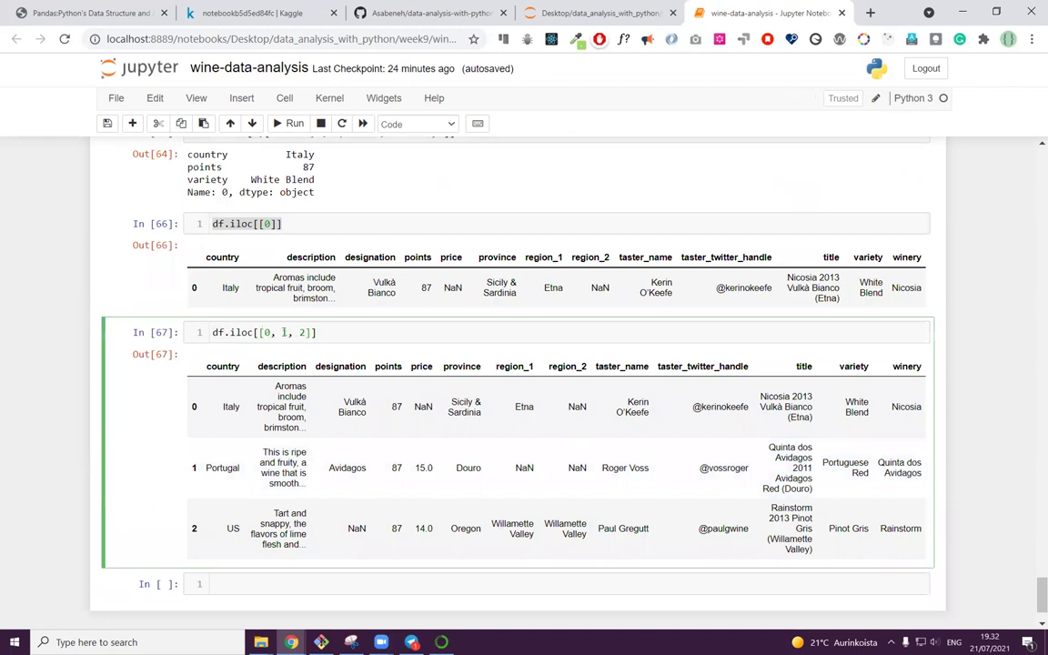
left_click(260, 583)
type("df")
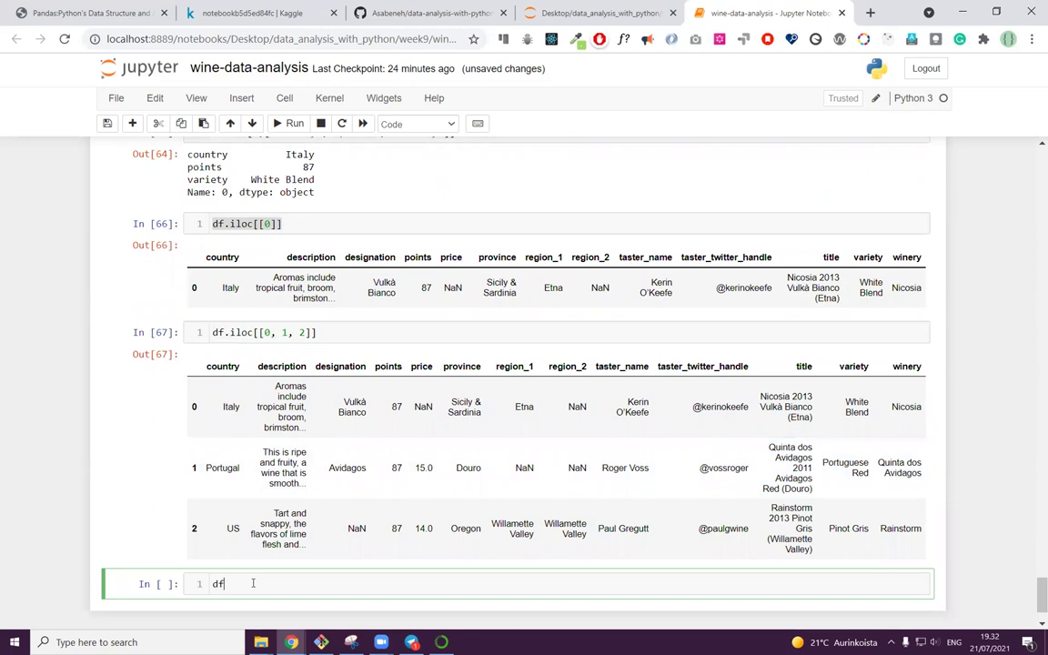
type(".iloc[:3")
key("shift+Return")
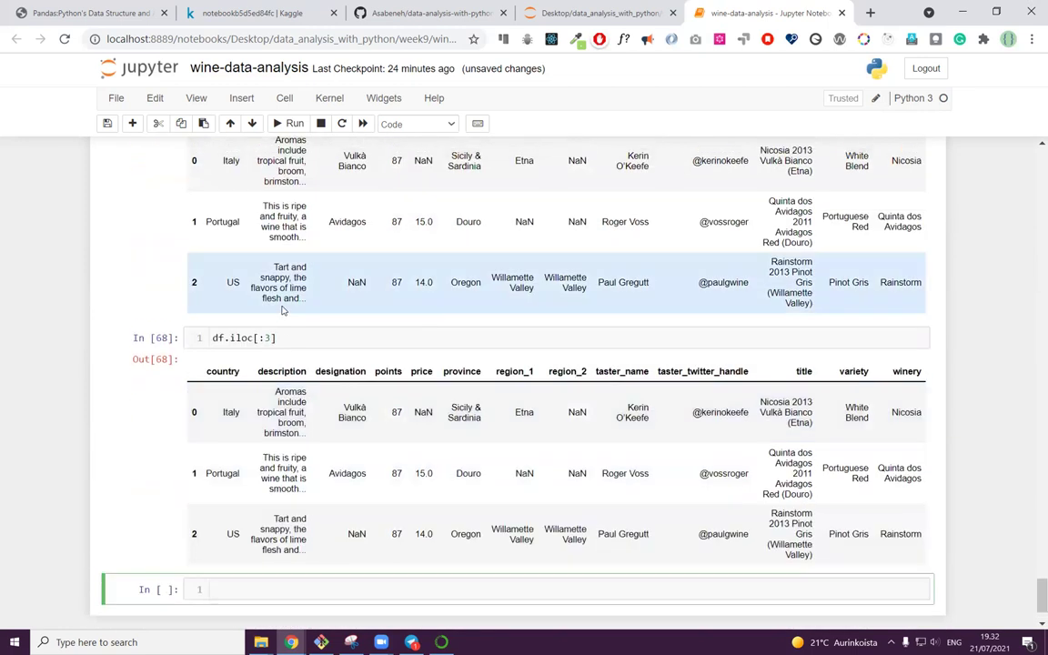
left_click(268, 338)
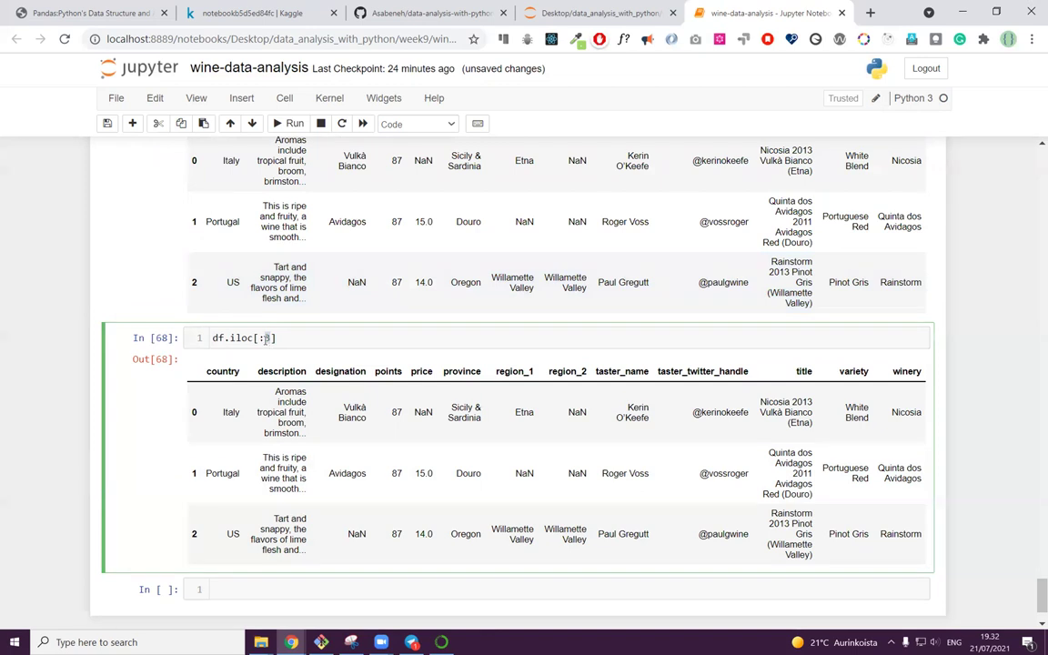
scroll(246, 337, "up", 5)
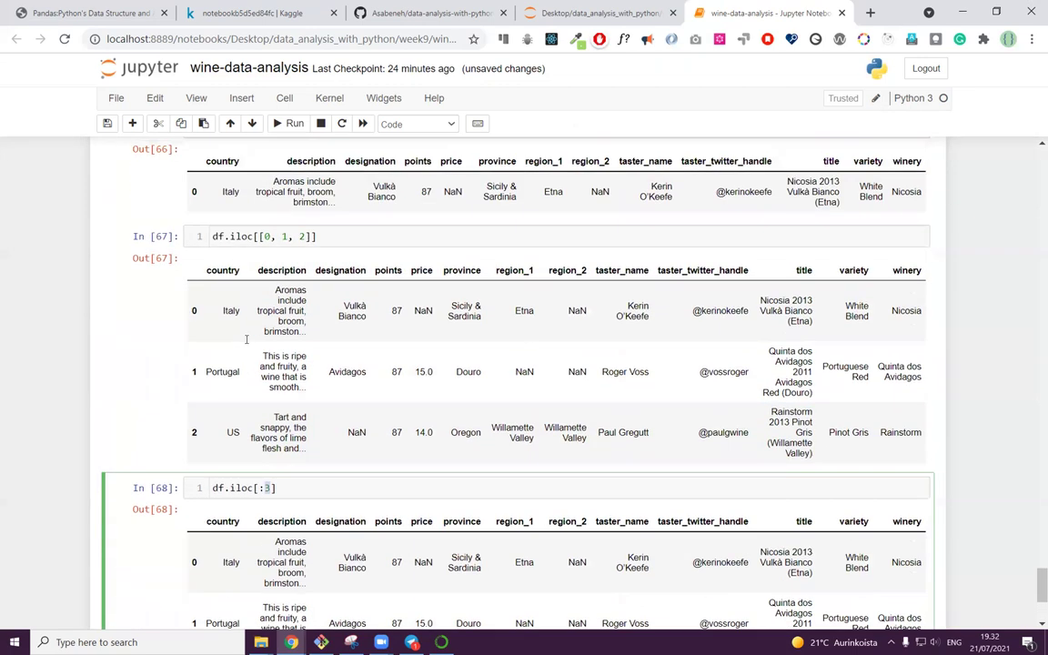
scroll(257, 311, "up", 4)
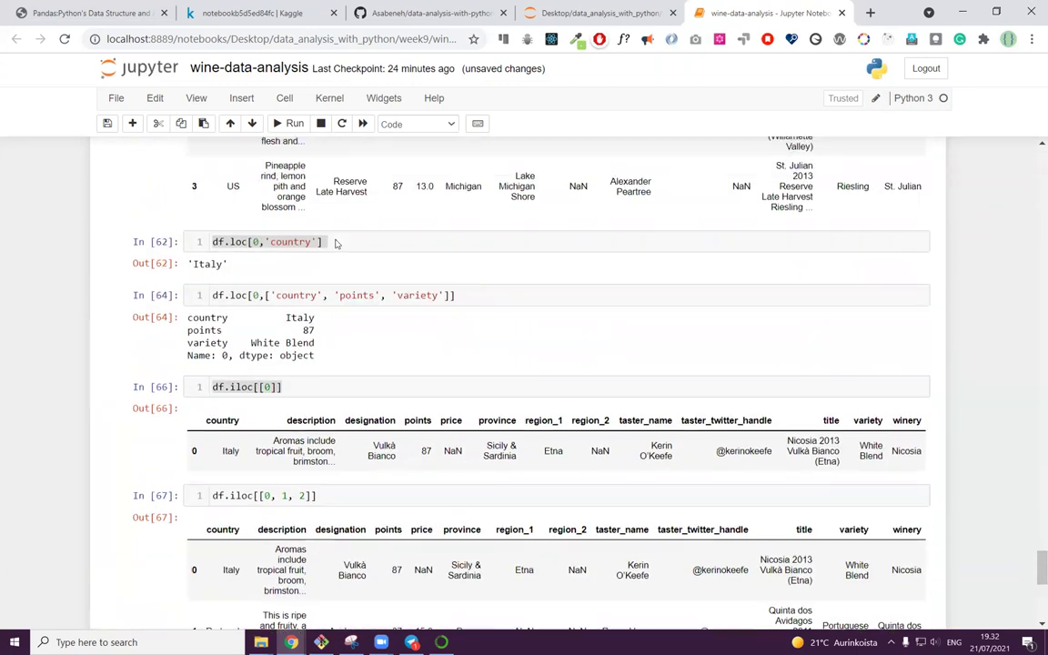
scroll(355, 444, "down", 6)
scroll(363, 455, "down", 4)
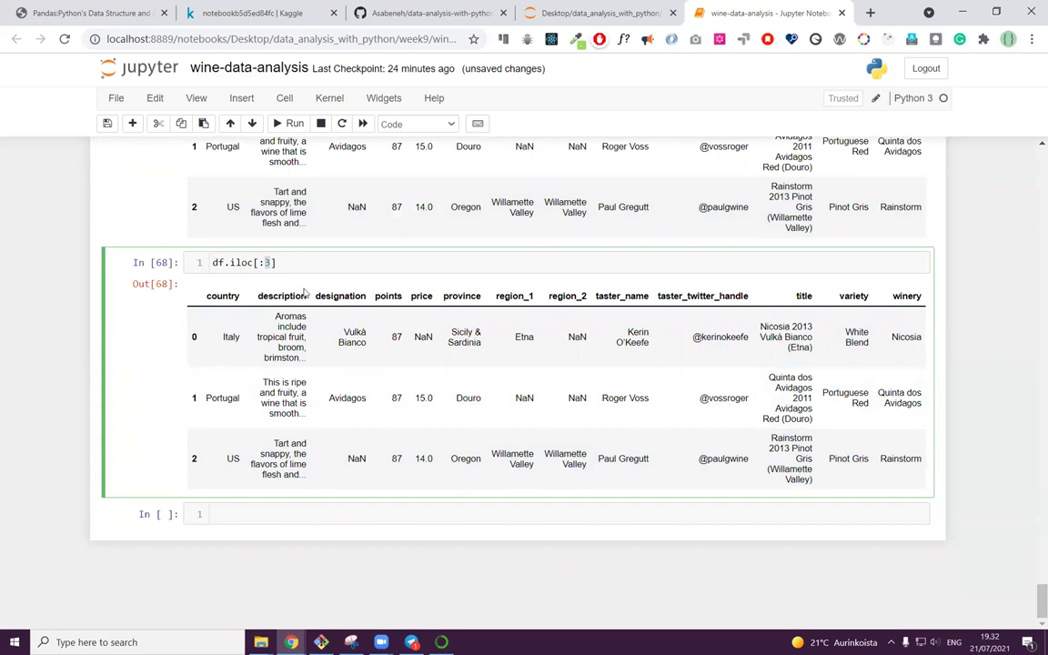
left_click(281, 262)
Step: Enter df.describe() in the empty last cell and run it
left_click(241, 514)
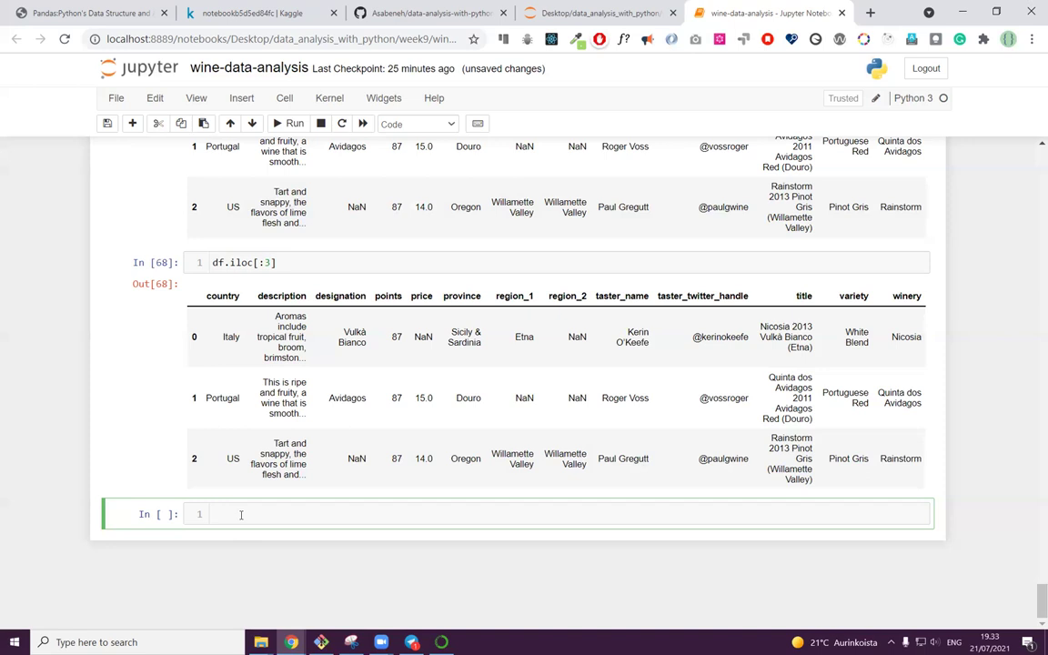
type("df.des")
key("Tab")
key("Return")
type("()")
key("shift+Return")
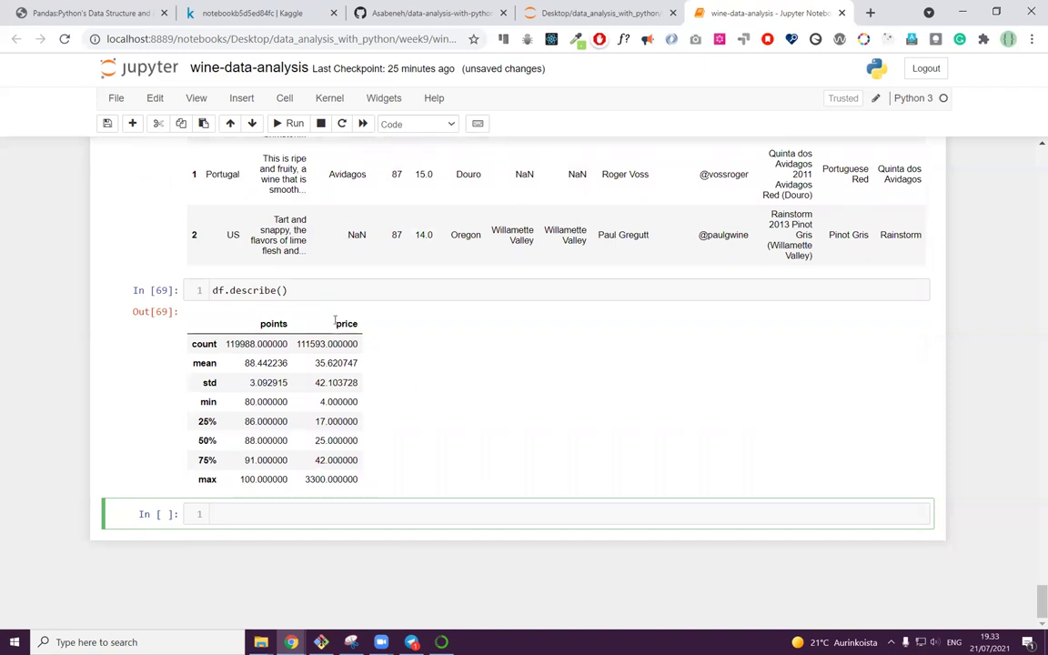
Step: Add the argument include='all' to df.describe() and rerun the cell to view statistics for every column
left_click(281, 289)
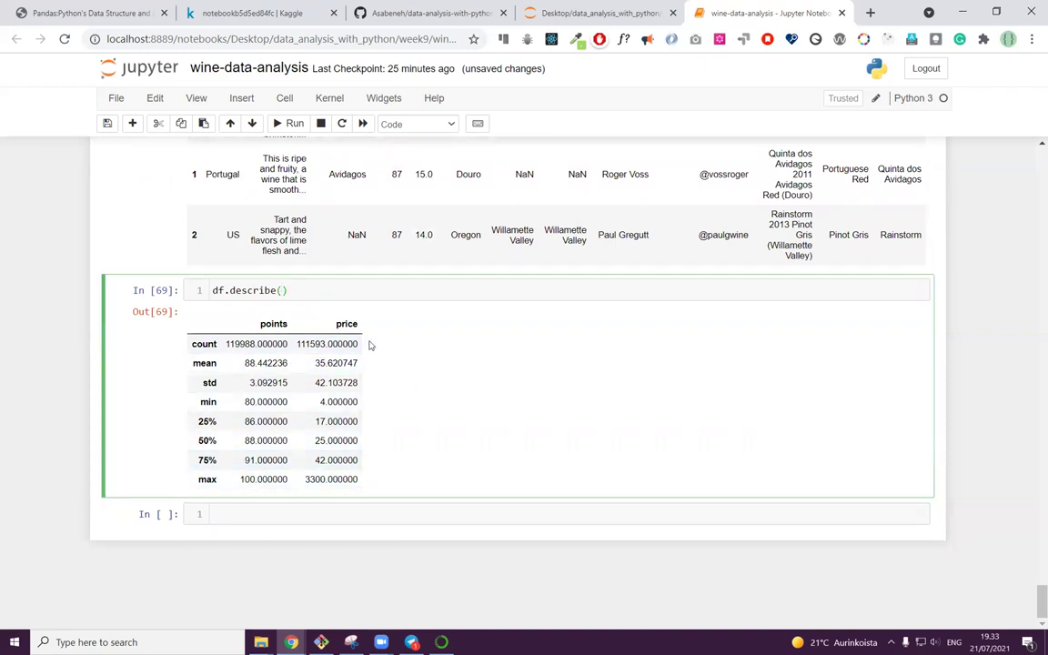
type("include='all")
key("shift+Return")
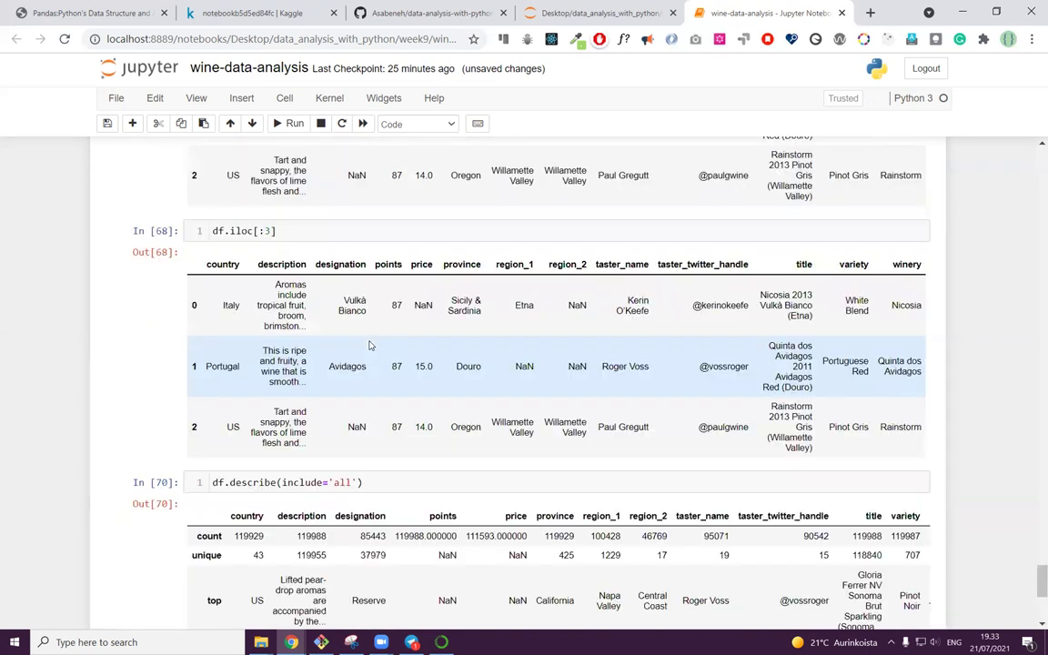
scroll(370, 346, "down", 4)
left_click_drag(584, 506, 398, 501)
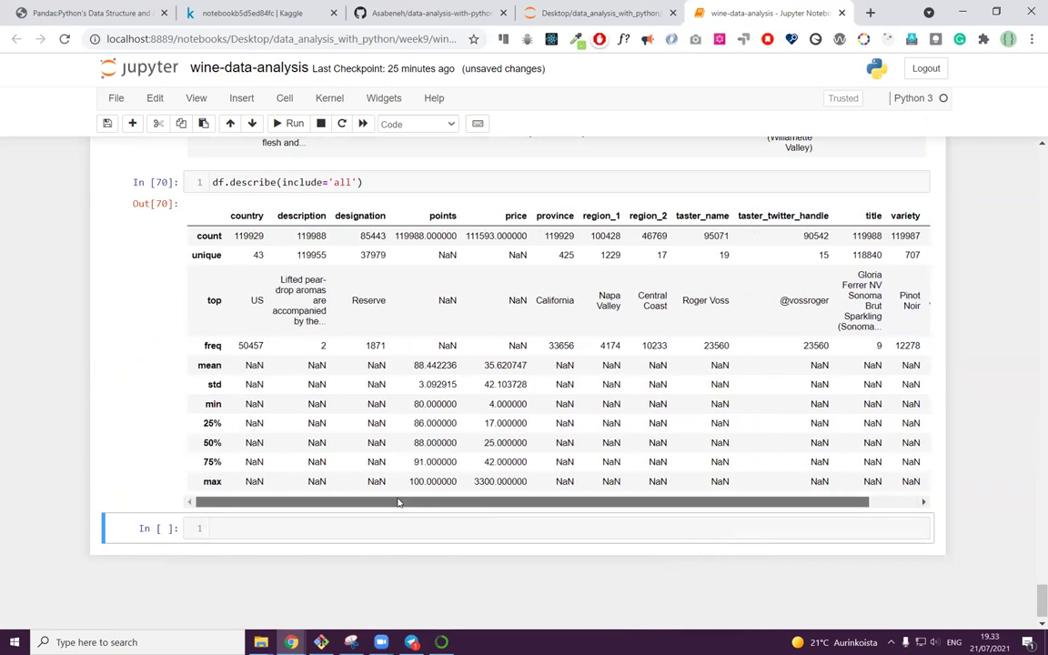
Step: Remove the include='all' argument from the df.describe call and rerun the cell
scroll(345, 382, "up", 2)
left_click(362, 332)
left_click_drag(361, 332, 292, 330)
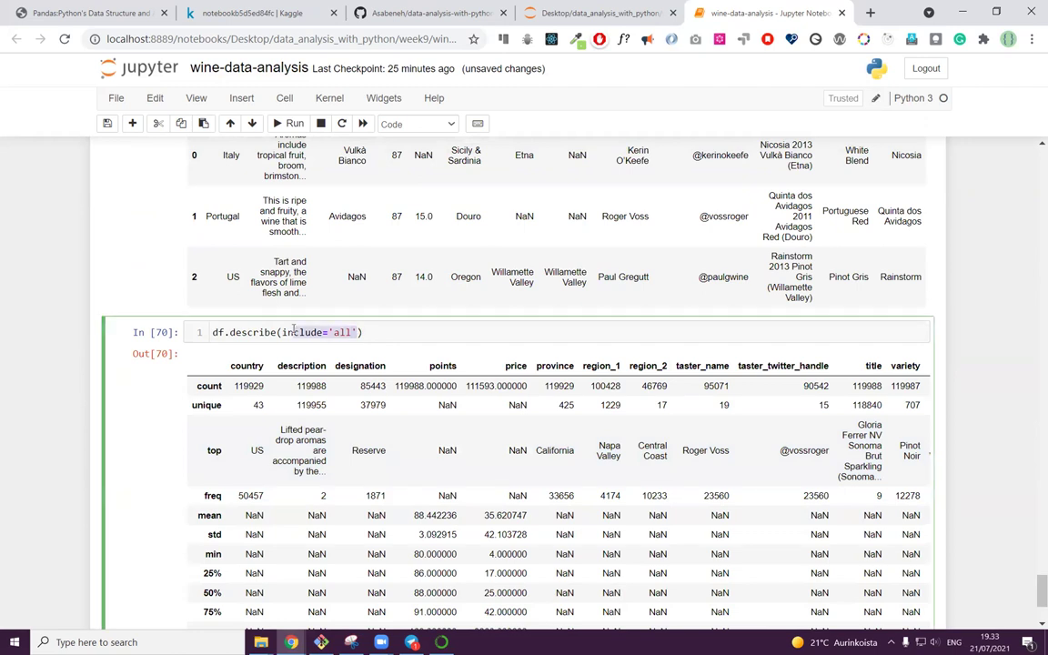
key("BackSpace")
key("BackSpace")
key("BackSpace")
key("Left")
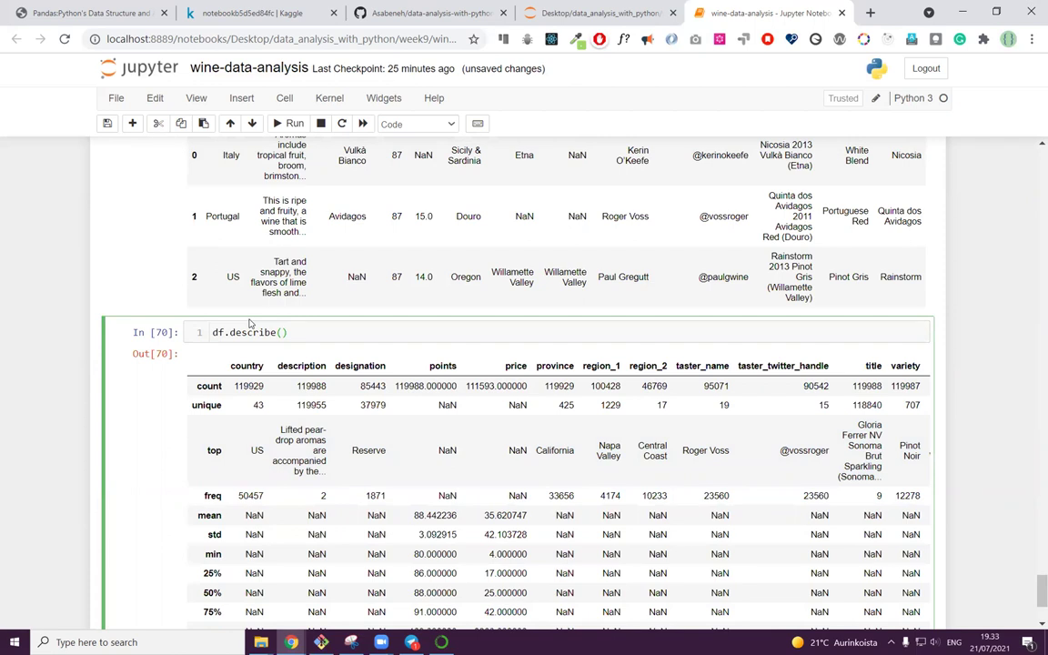
key("shift+Return")
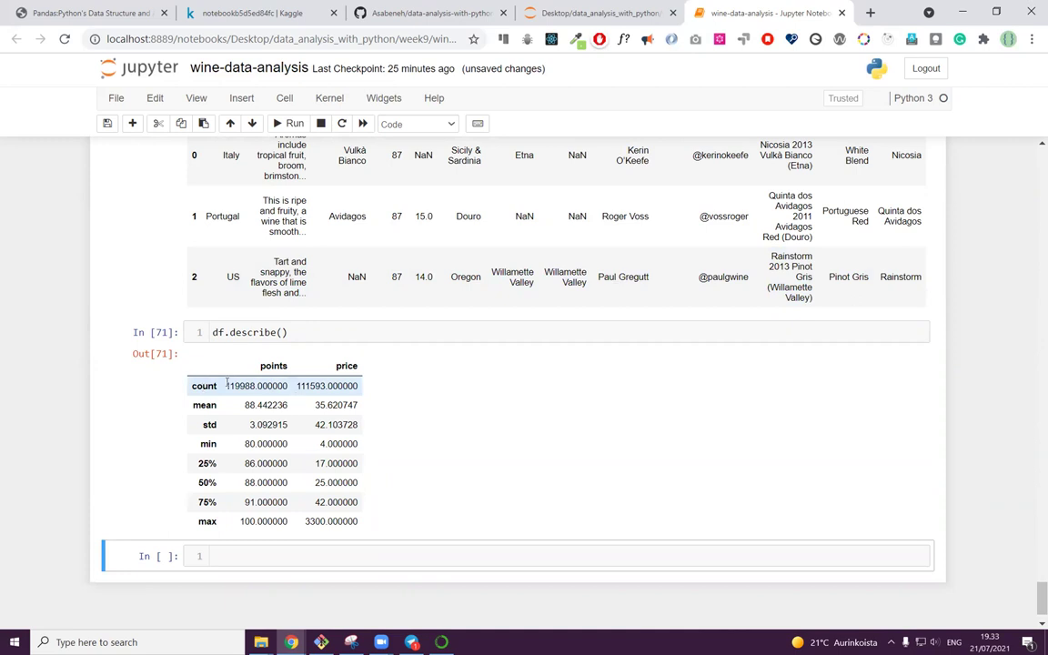
left_click_drag(221, 387, 289, 386)
left_click(538, 413)
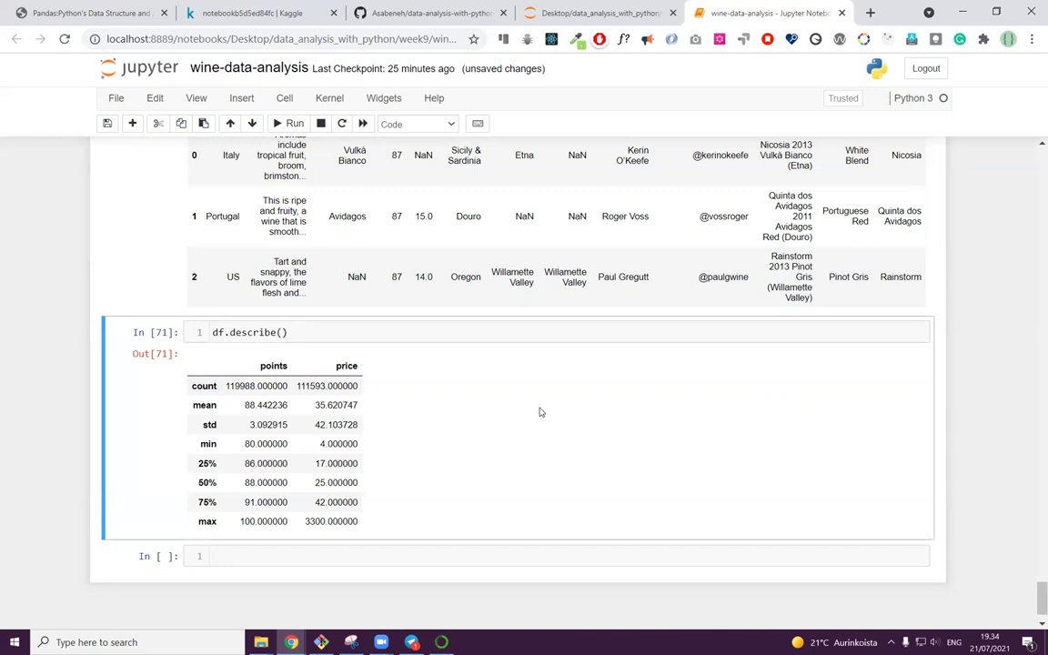
left_click_drag(293, 389, 428, 393)
left_click(406, 395)
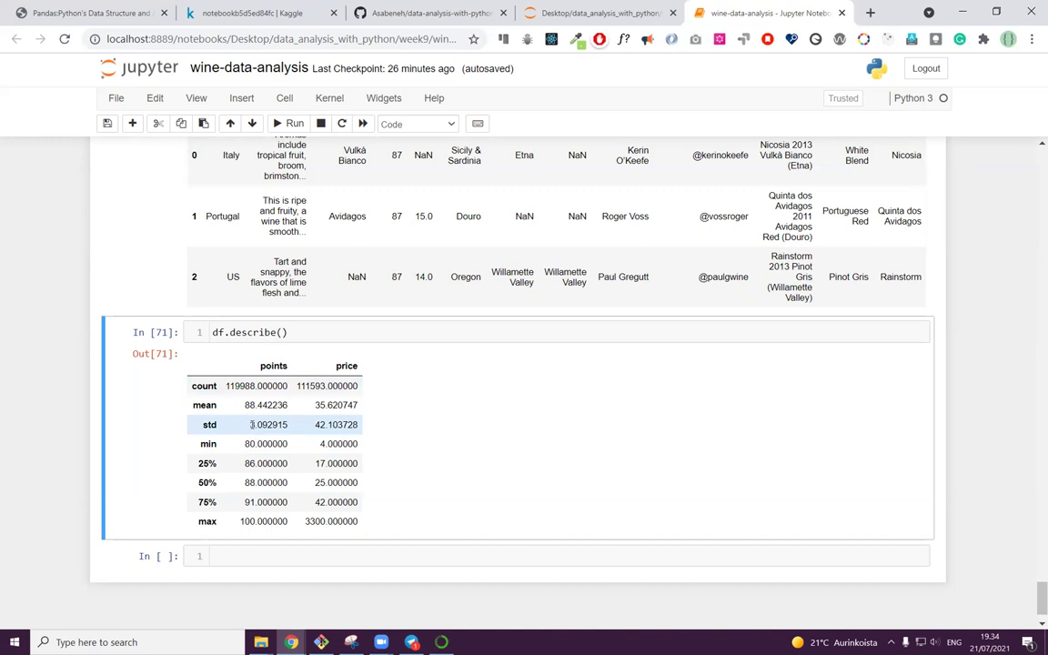
Step: Examine the standard deviation of the points column in the df.describe() output
left_click_drag(251, 424, 293, 425)
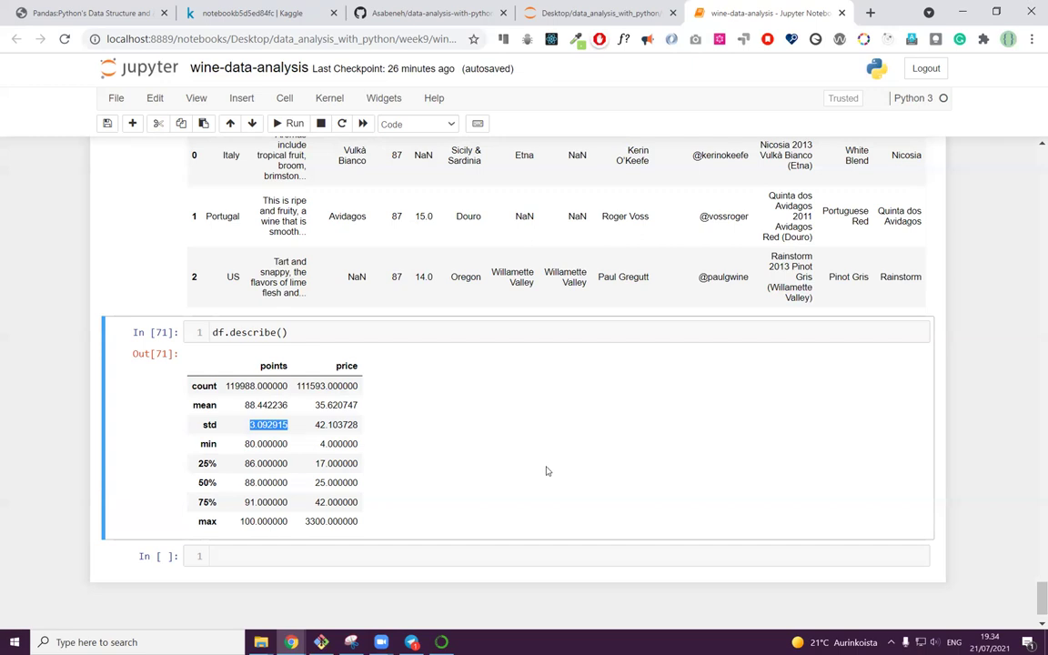
left_click(288, 424)
mouse_move(287, 425)
left_mouse_down()
mouse_move(241, 433)
mouse_move(291, 425)
left_mouse_up()
left_click(241, 433)
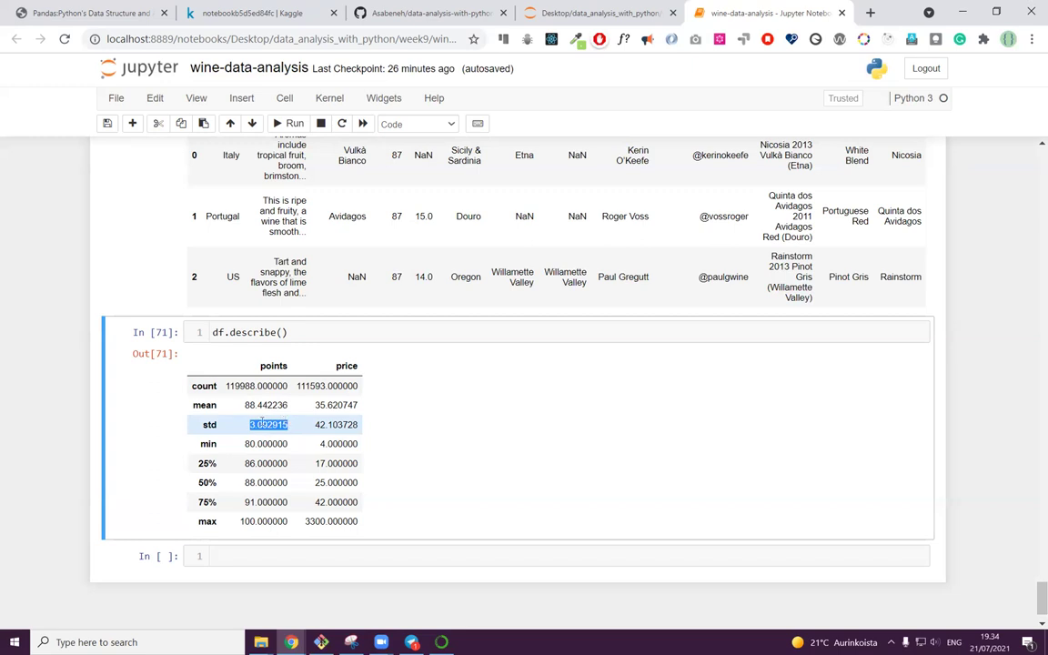
left_click_drag(249, 425, 283, 423)
left_click(287, 424)
left_click_drag(250, 423, 283, 425)
left_click(270, 419)
scroll(269, 419, "up", 3)
scroll(269, 419, "up", 3)
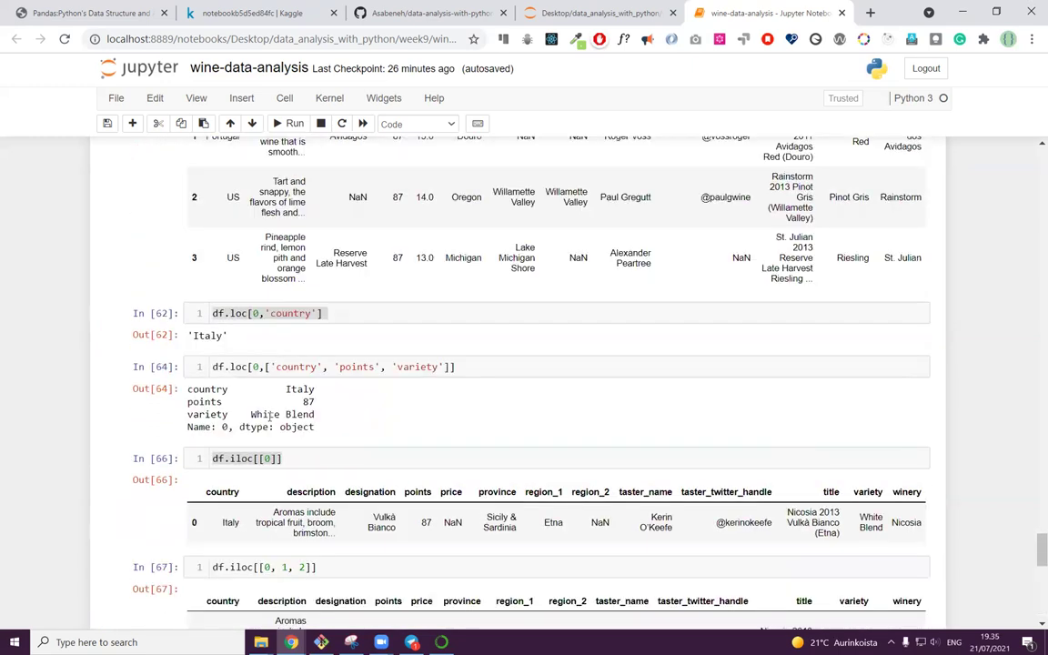
Step: Restore the cleared df.describe() code in its cell and run the cell again
scroll(273, 366, "down", 10)
left_click_drag(288, 332, 187, 336)
key("BackSpace")
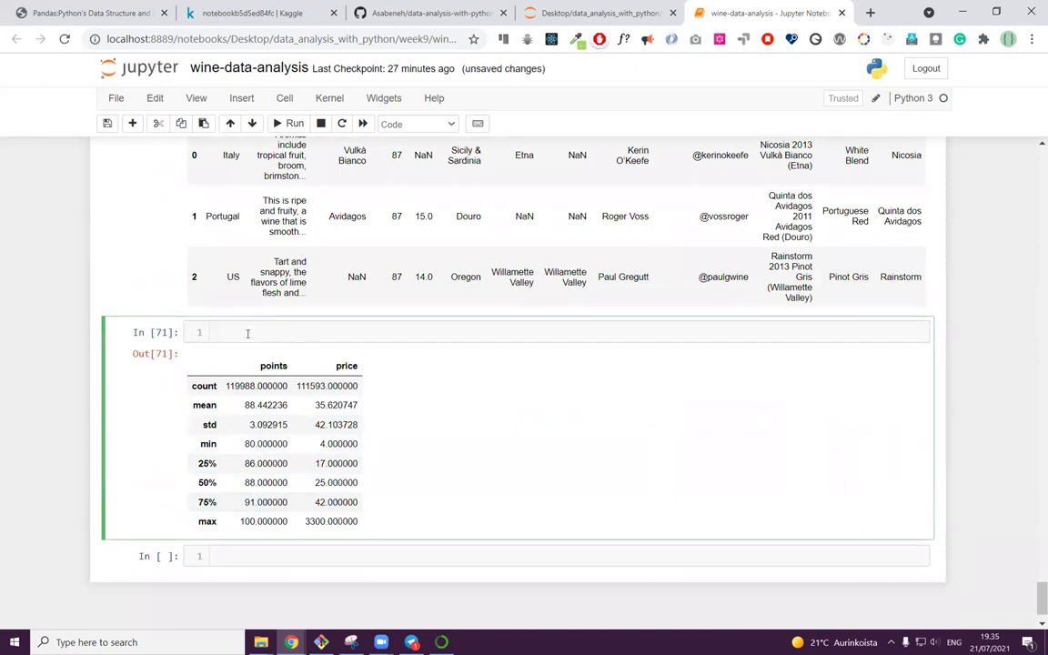
key("ctrl+z")
key("shift+Return")
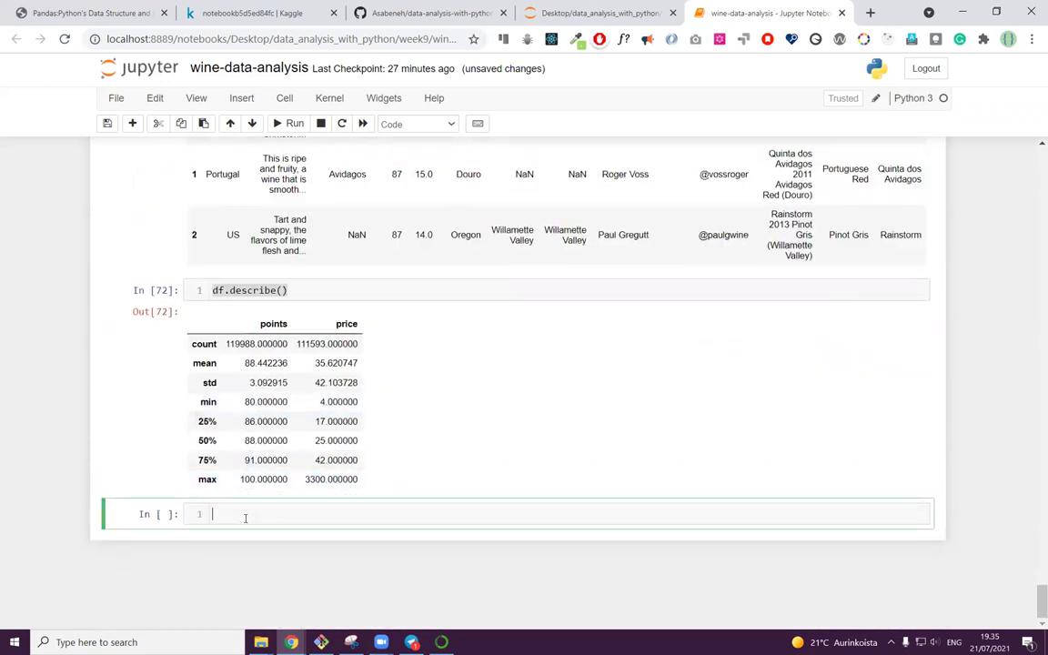
Step: Enter df.dropna().describe() in the empty cell below the summary output and run it
type("df.dro")
key("Tab")
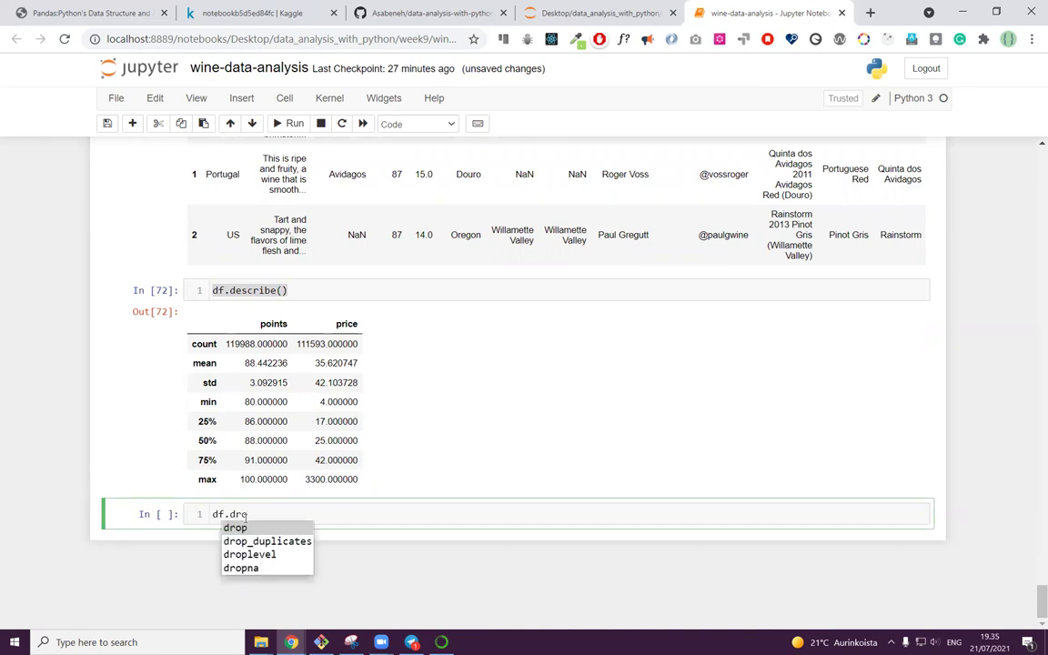
left_click(243, 567)
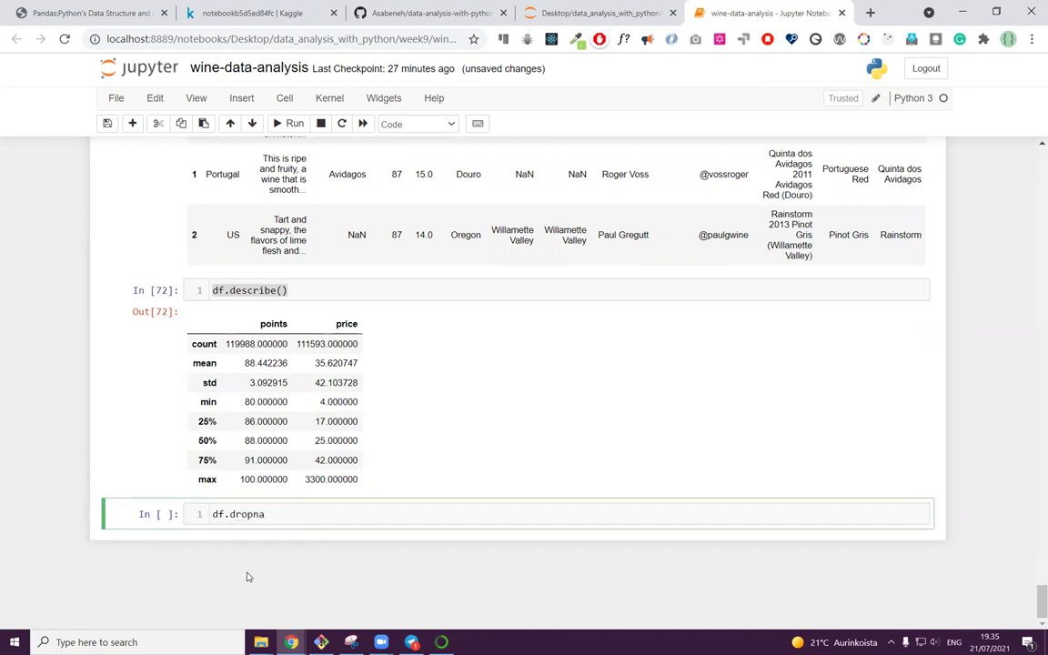
type("().descrip")
type("e()")
key("shift+Return")
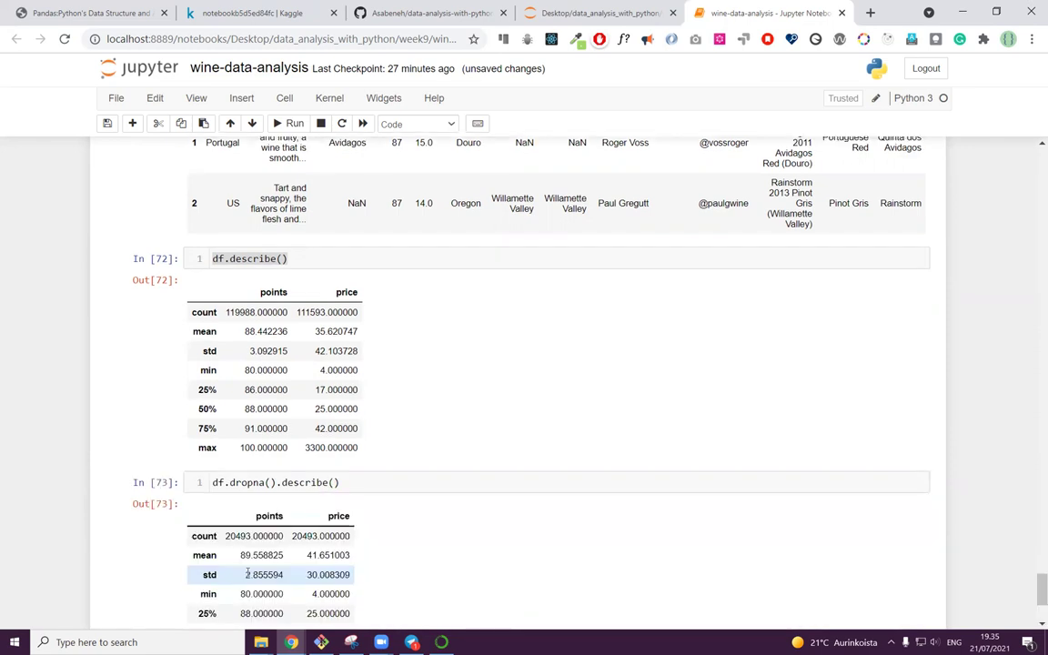
Step: Compare the standard deviations of points and price between the df.describe() and df.dropna().describe() outputs
scroll(465, 485, "down", 2)
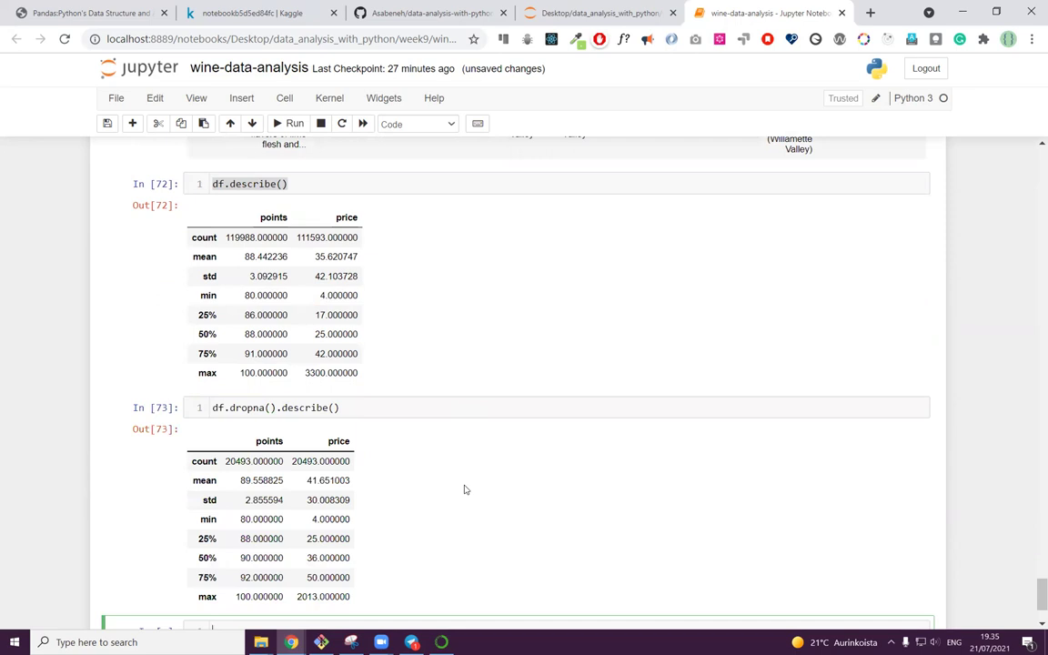
triple_click(346, 571)
left_click(347, 552)
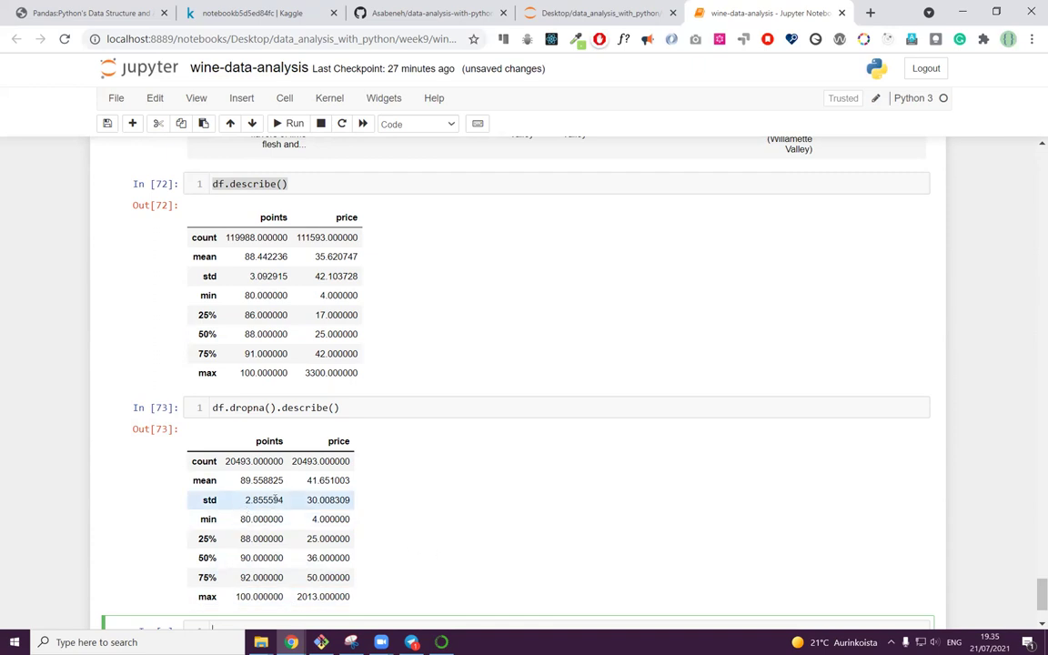
left_click_drag(245, 500, 264, 501)
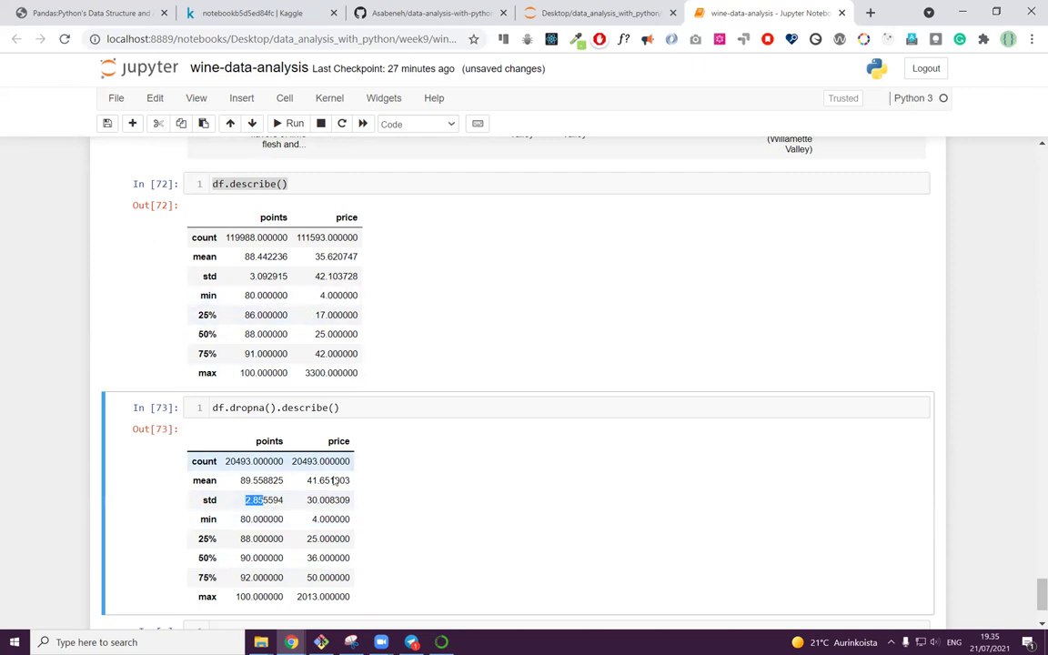
left_click(323, 375)
left_click_drag(314, 502, 356, 499)
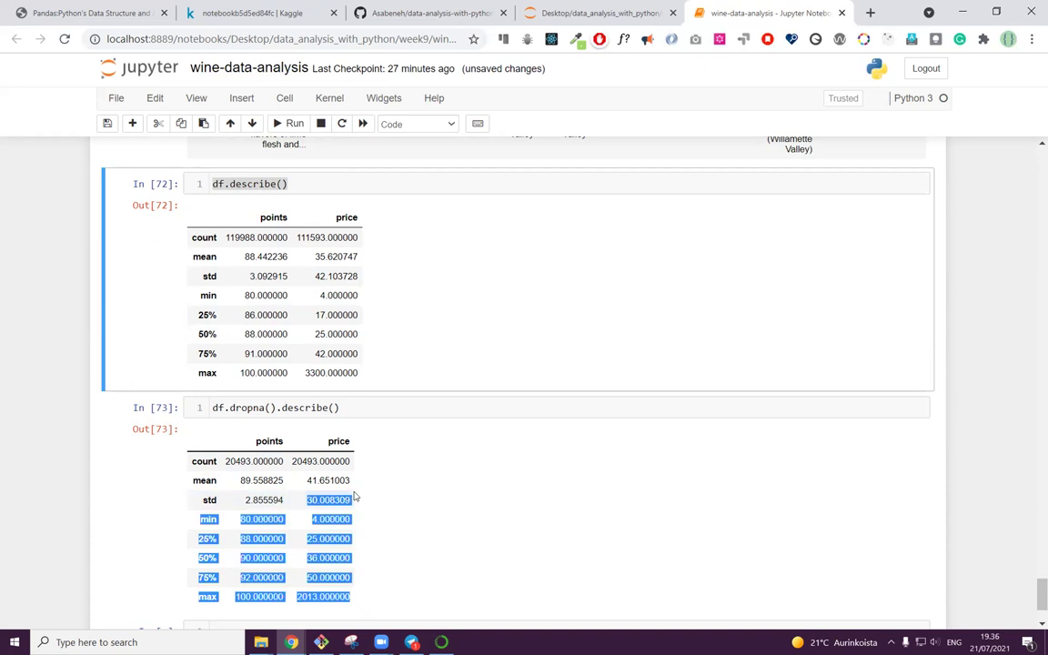
left_click_drag(315, 276, 364, 281)
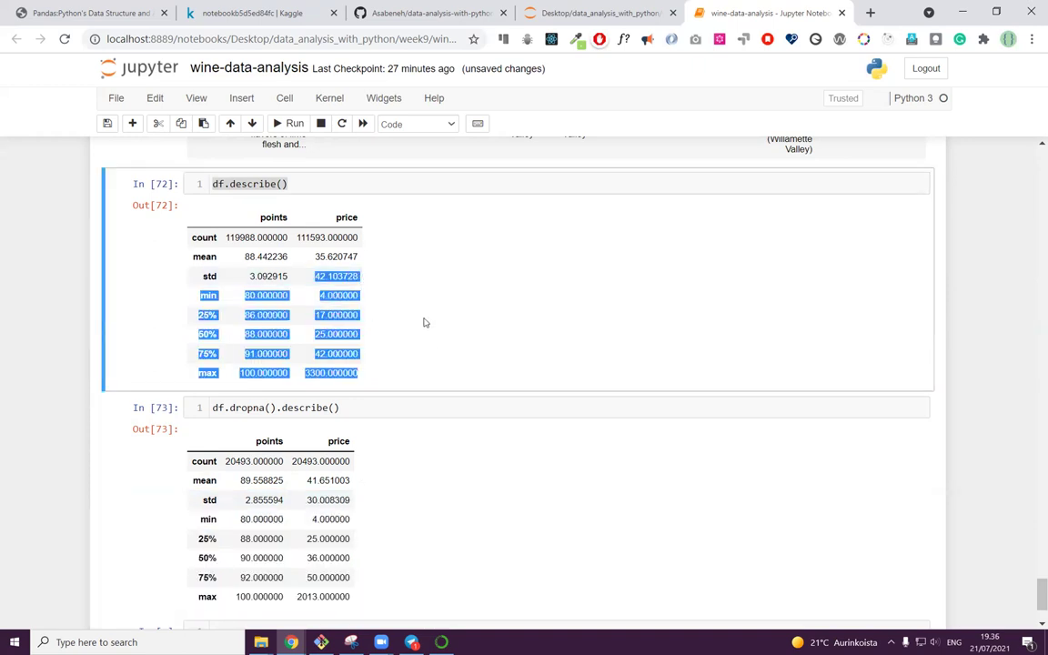
left_click(382, 291)
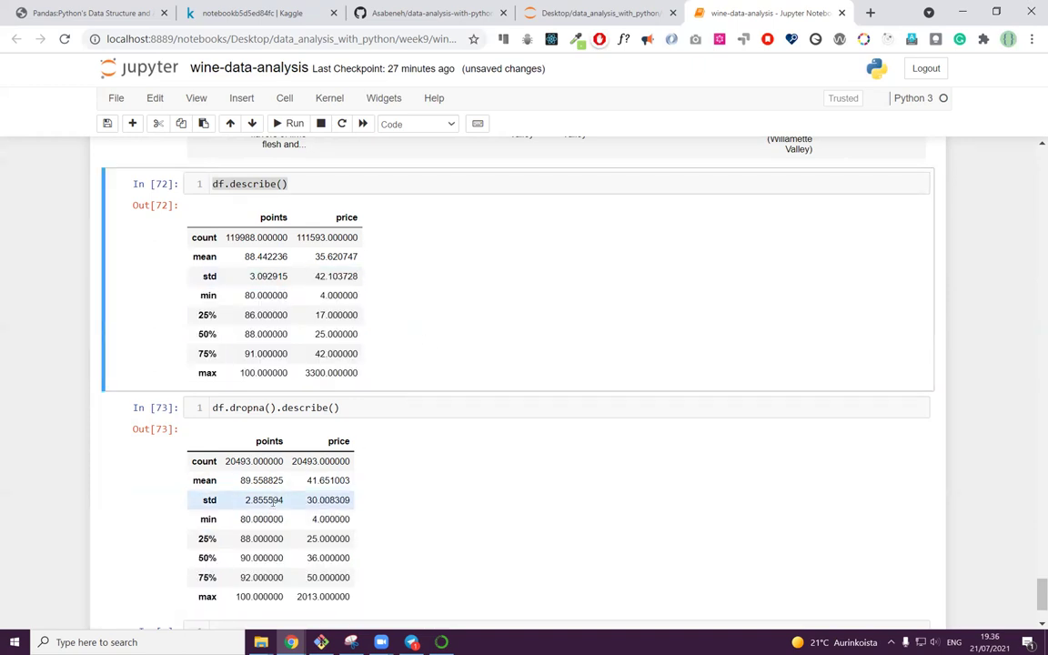
Step: Review both summary tables and the earlier df.iloc row outputs in the notebook
scroll(264, 499, "down", 1)
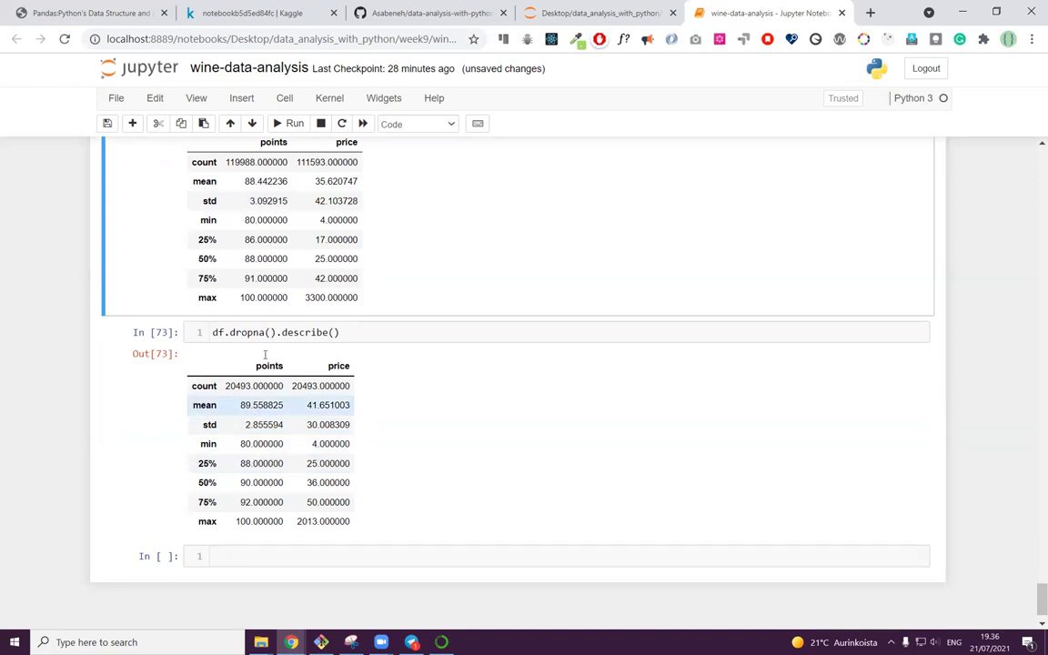
scroll(264, 354, "up", 1)
scroll(371, 300, "up", 1)
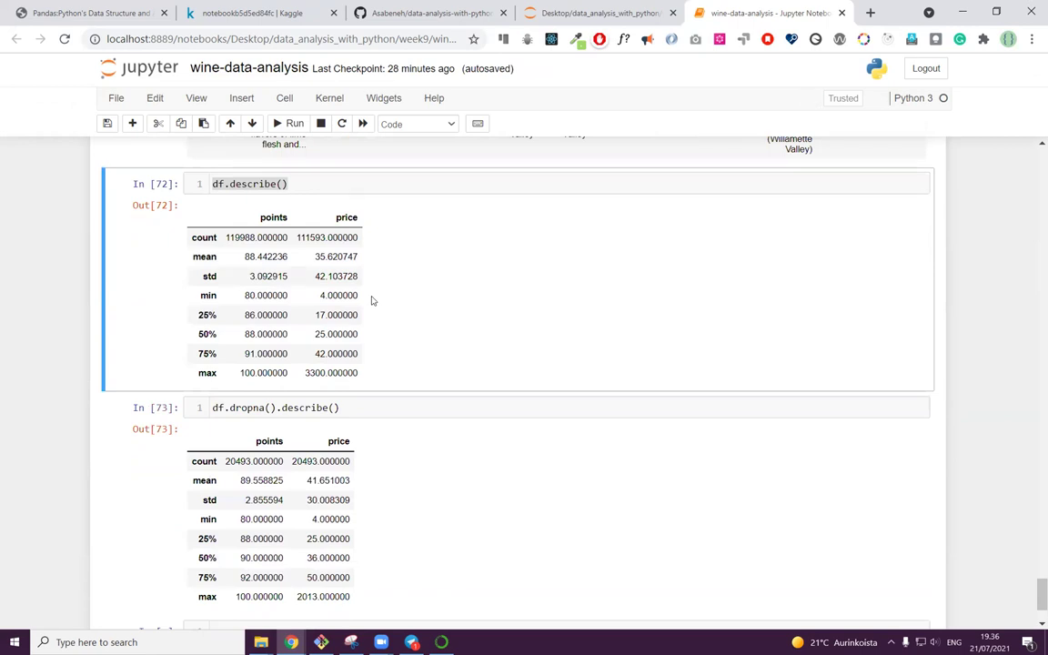
scroll(371, 300, "down", 2)
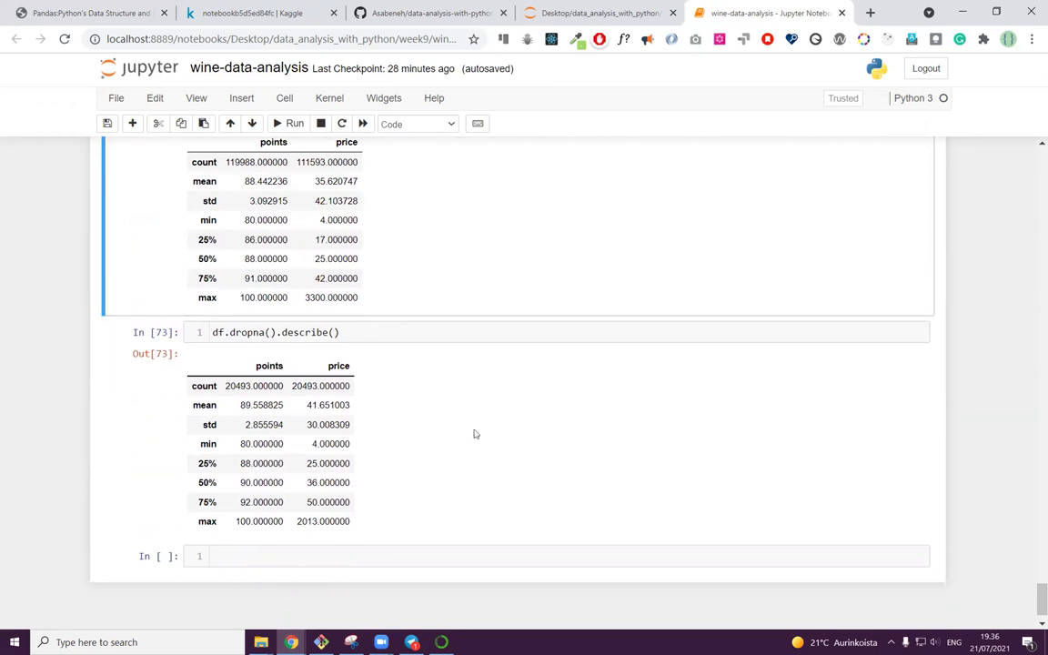
scroll(307, 434, "up", 2)
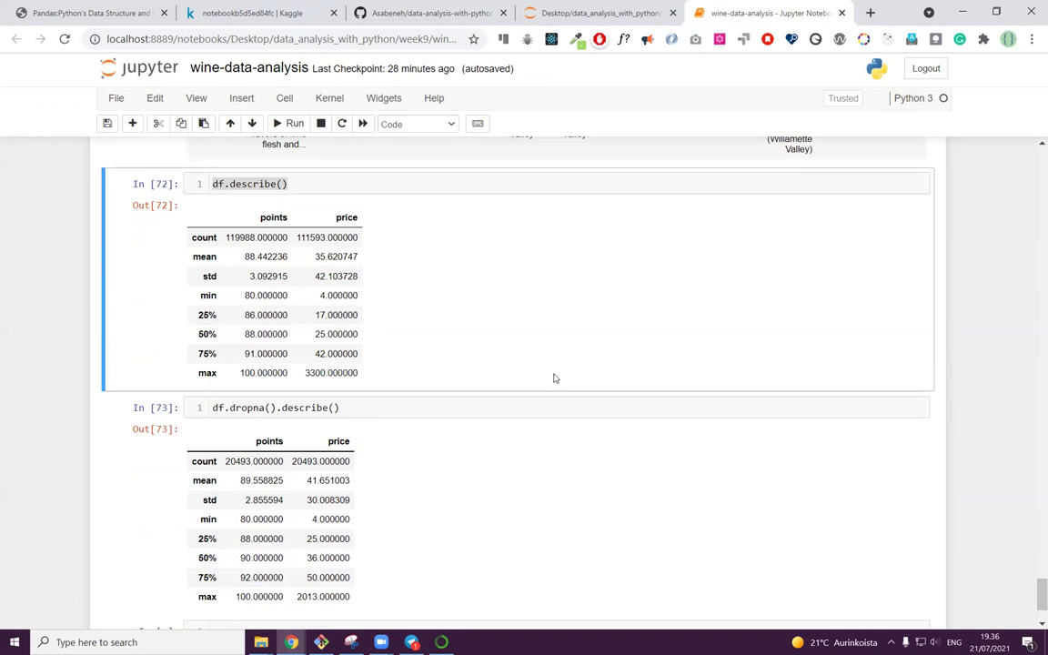
scroll(554, 378, "up", 1)
scroll(553, 377, "down", 1)
scroll(547, 392, "up", 10)
scroll(504, 411, "down", 3)
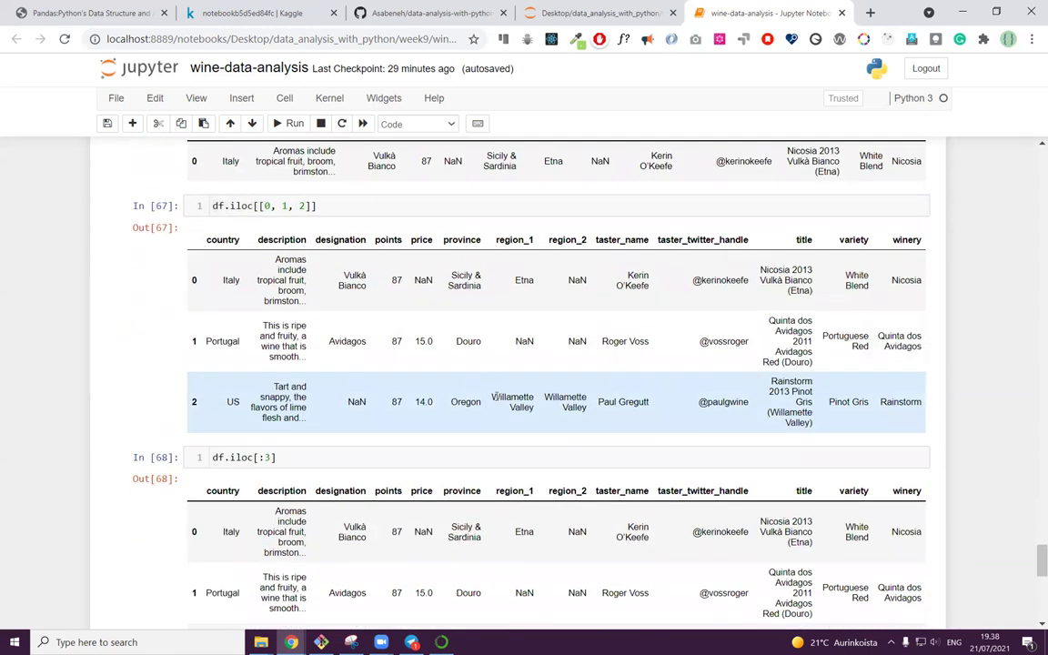
scroll(482, 373, "up", 2)
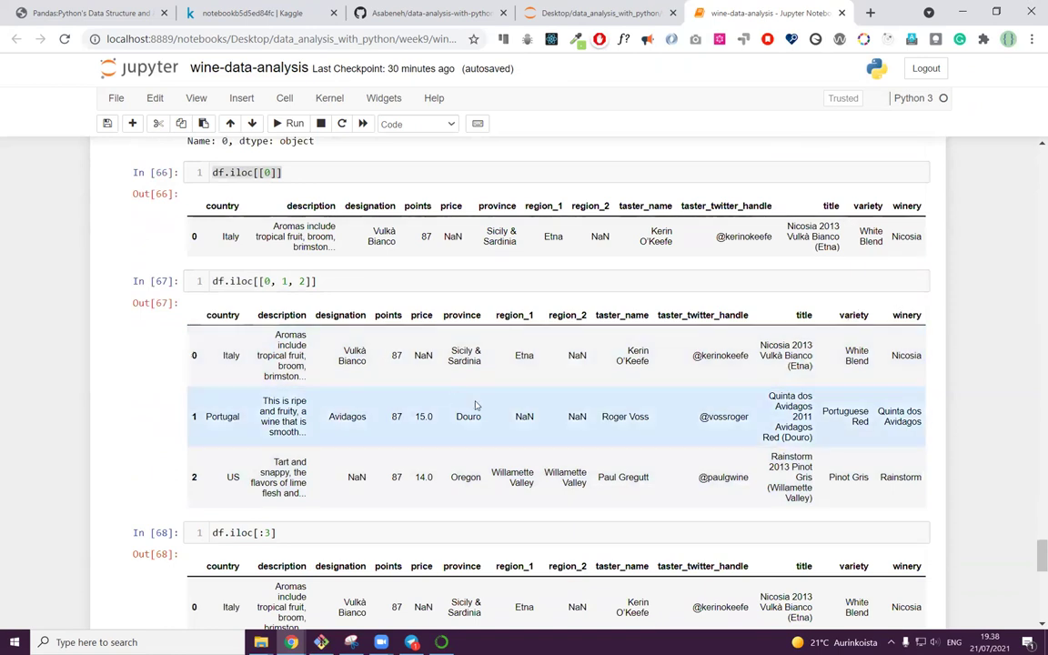
scroll(474, 405, "down", 15)
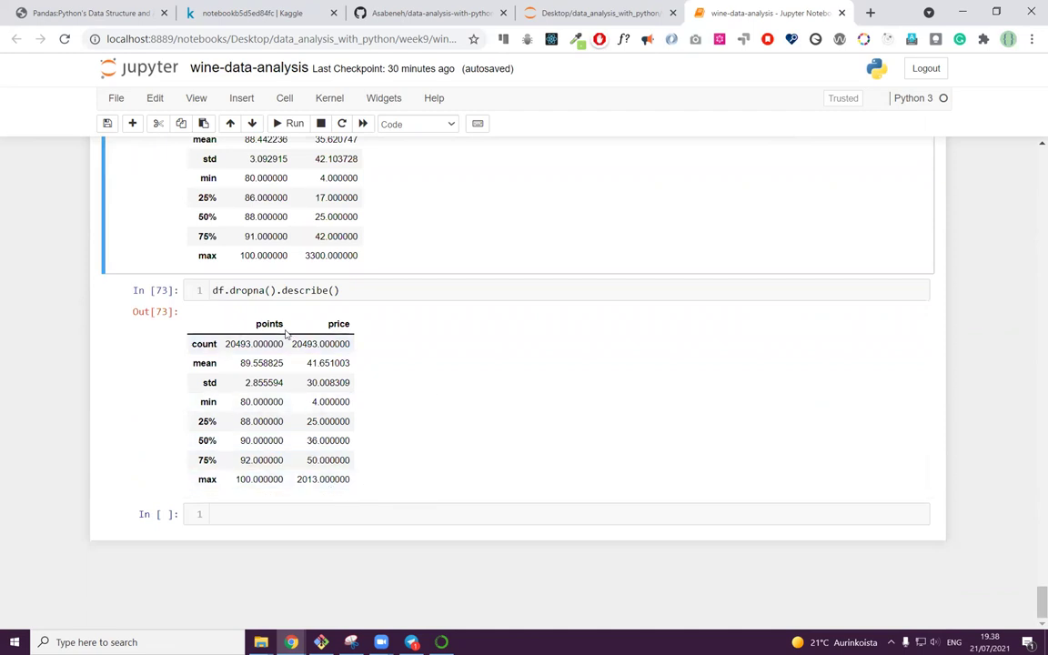
Step: Change the dropna cell to df[['points', 'price']].dropna().describe() and run it
left_click_drag(278, 290, 230, 290)
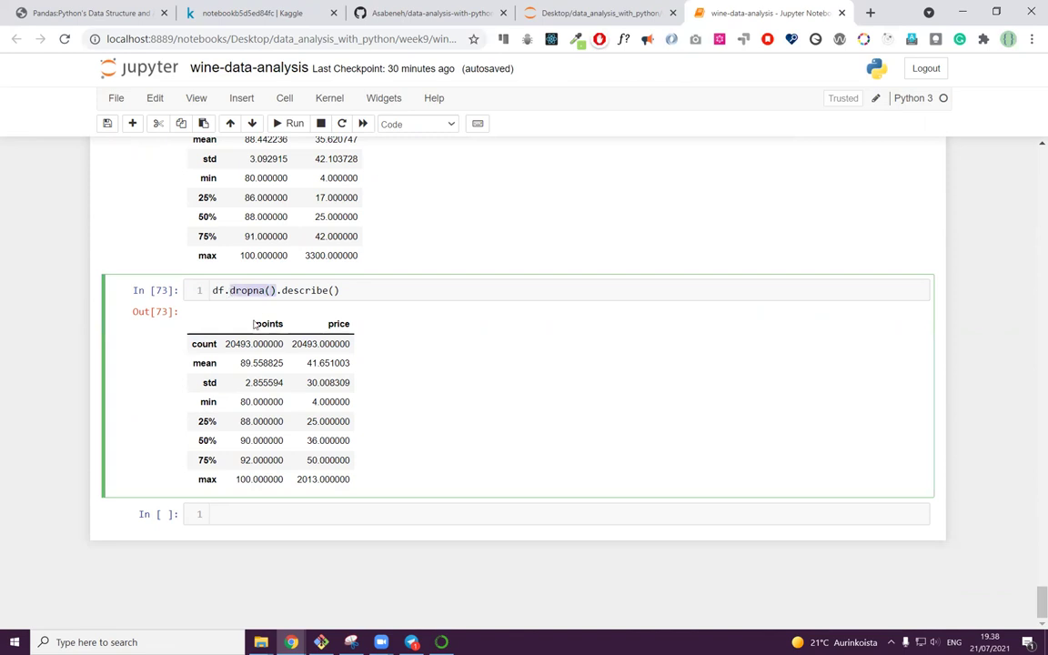
key("Escape")
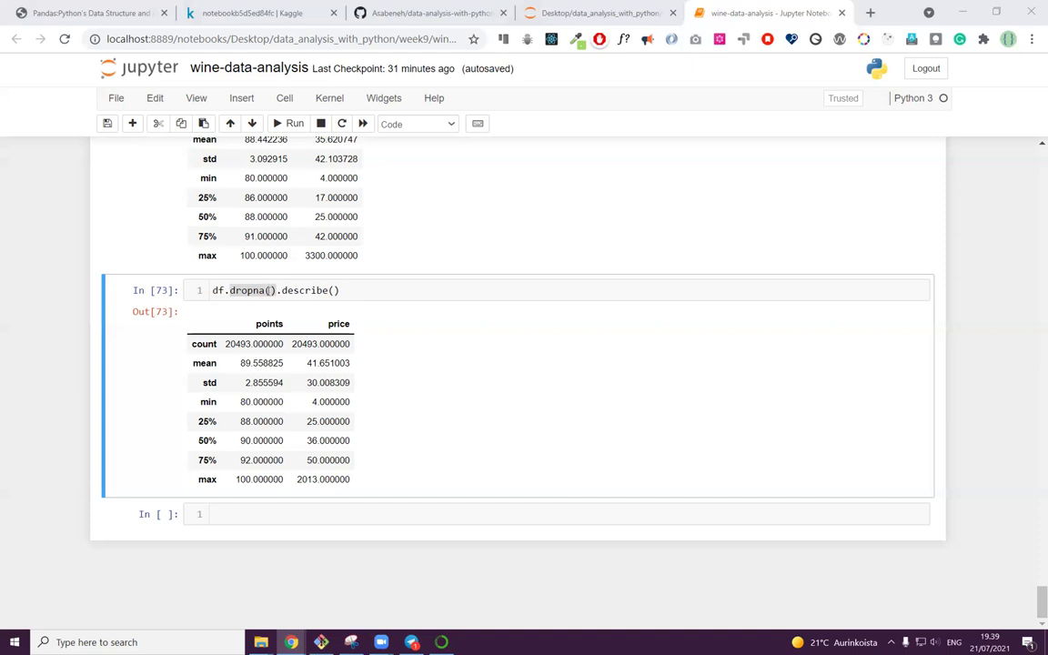
left_click(230, 290)
key("BackSpace")
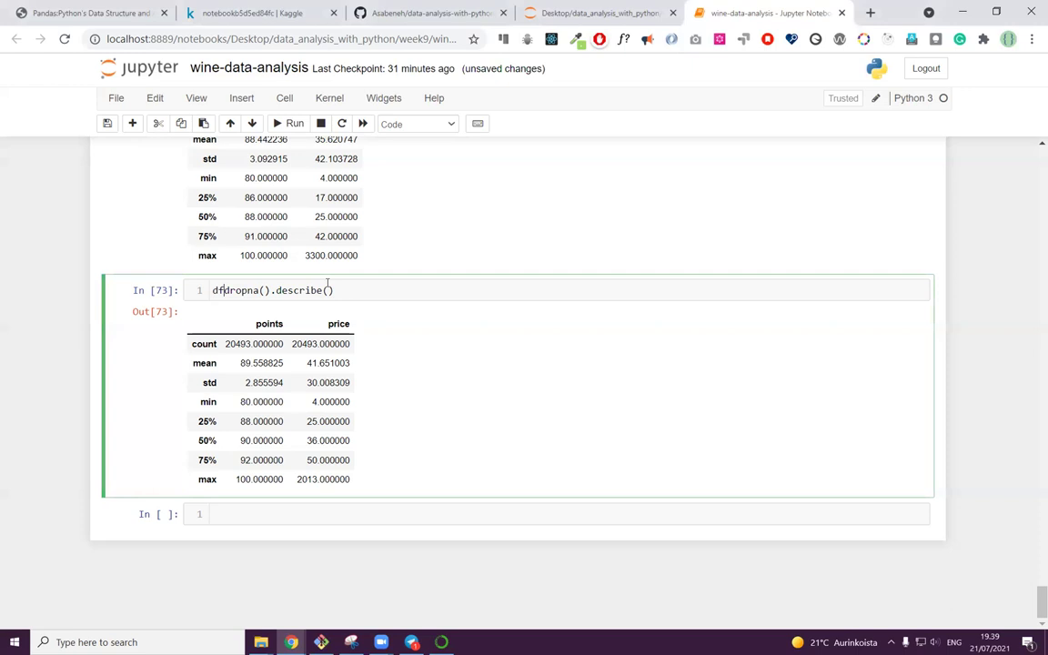
type("['")
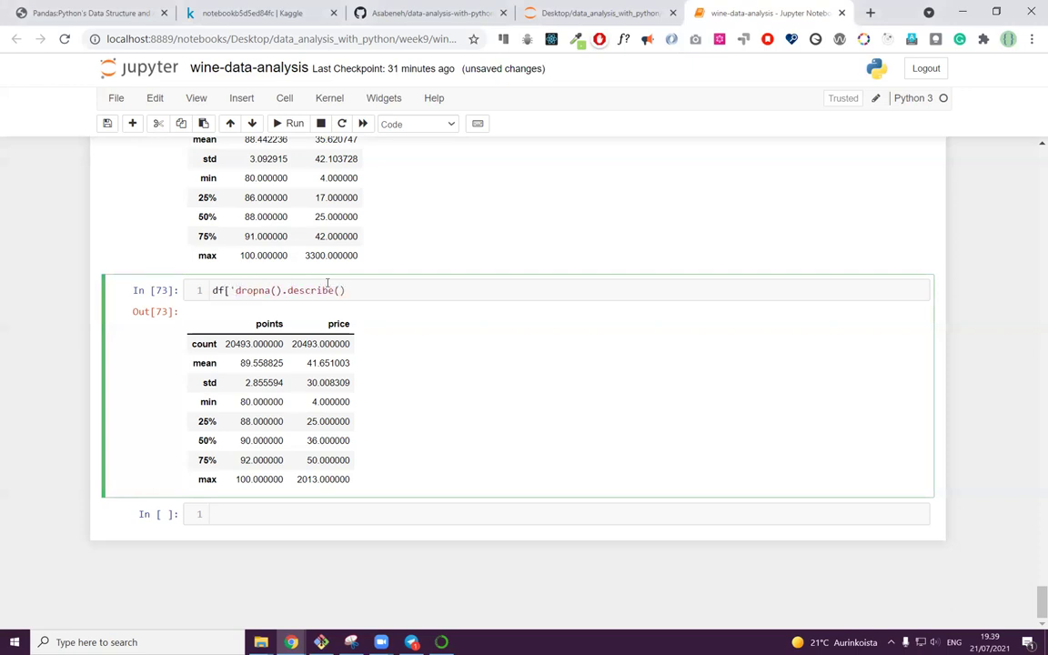
key("BackSpace")
type("'points', 'pric")
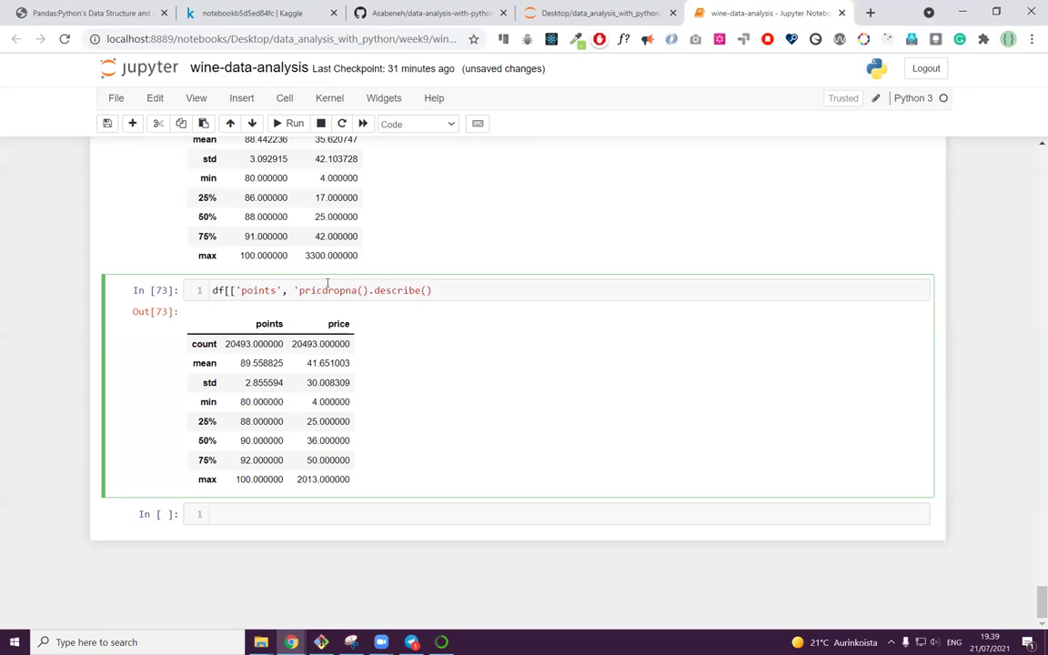
type("e'")
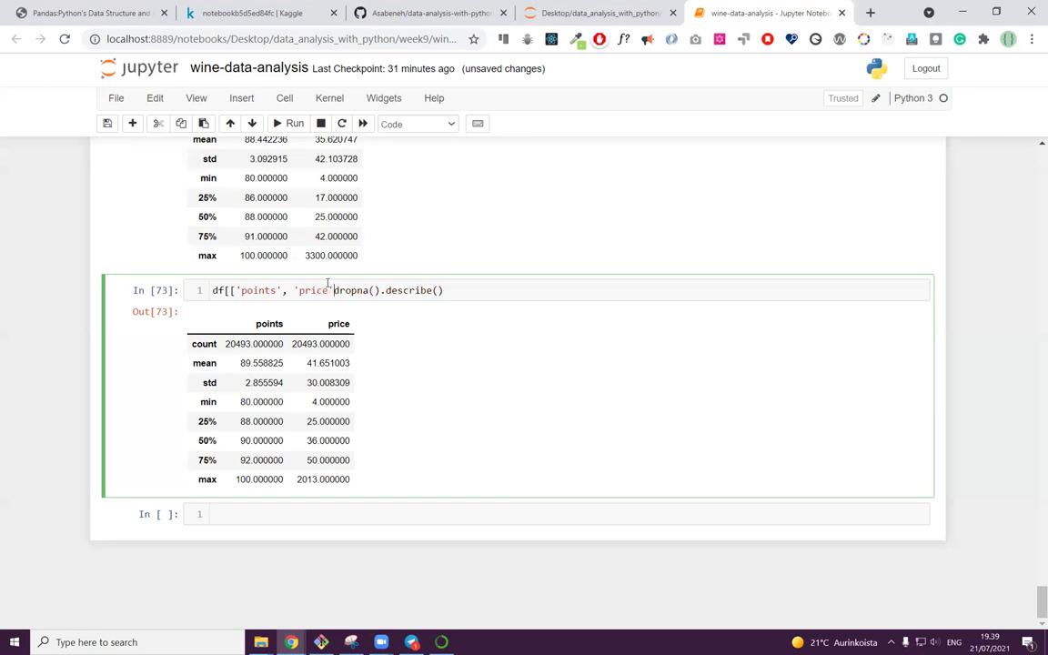
type("]")
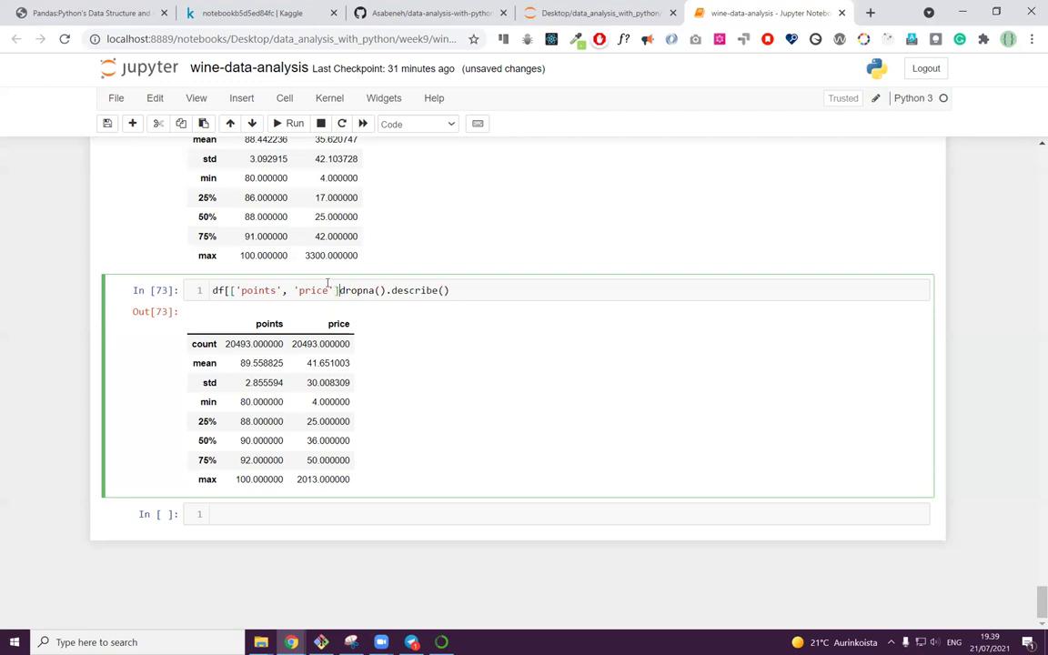
type("].")
key("shift+Return")
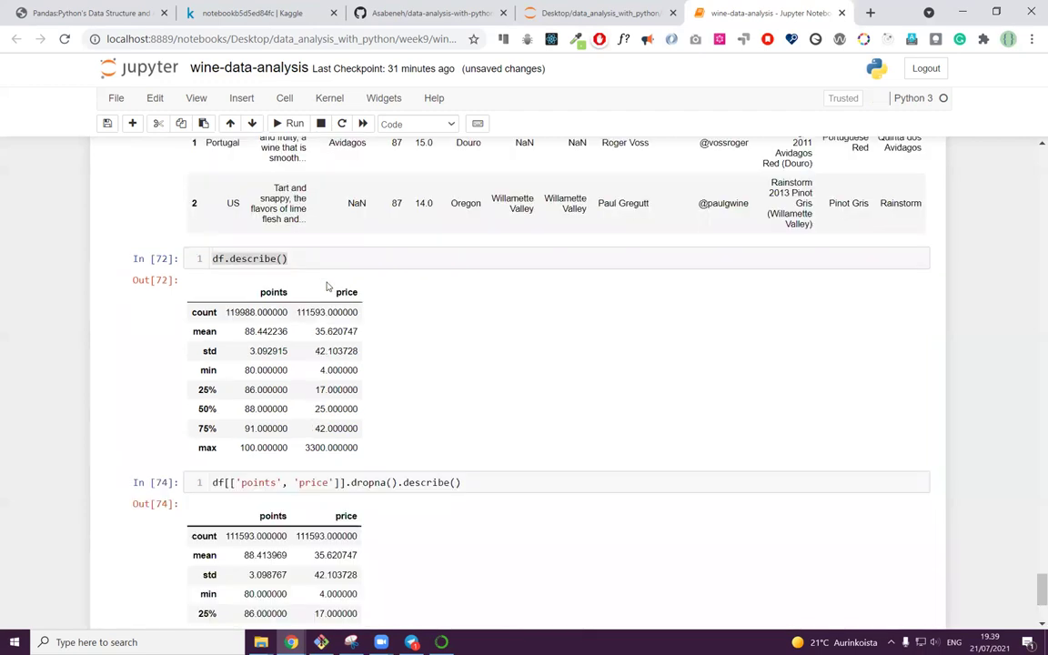
Step: Copy the df[['points', 'price']].dropna().describe() line into the empty cell below its output
scroll(355, 332, "down", 2)
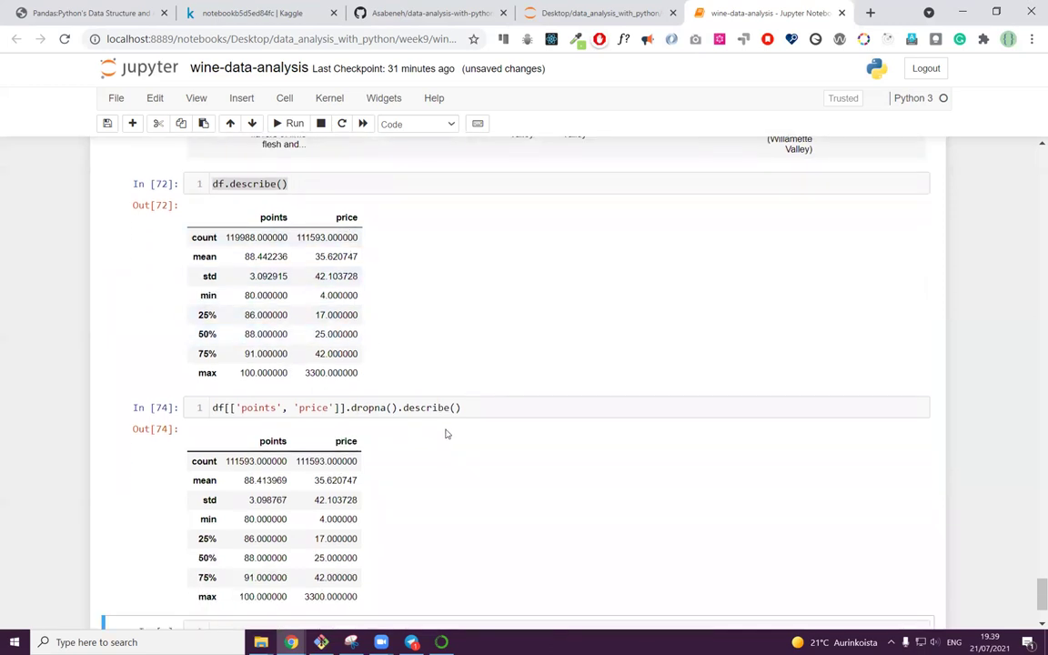
scroll(447, 437, "down", 2)
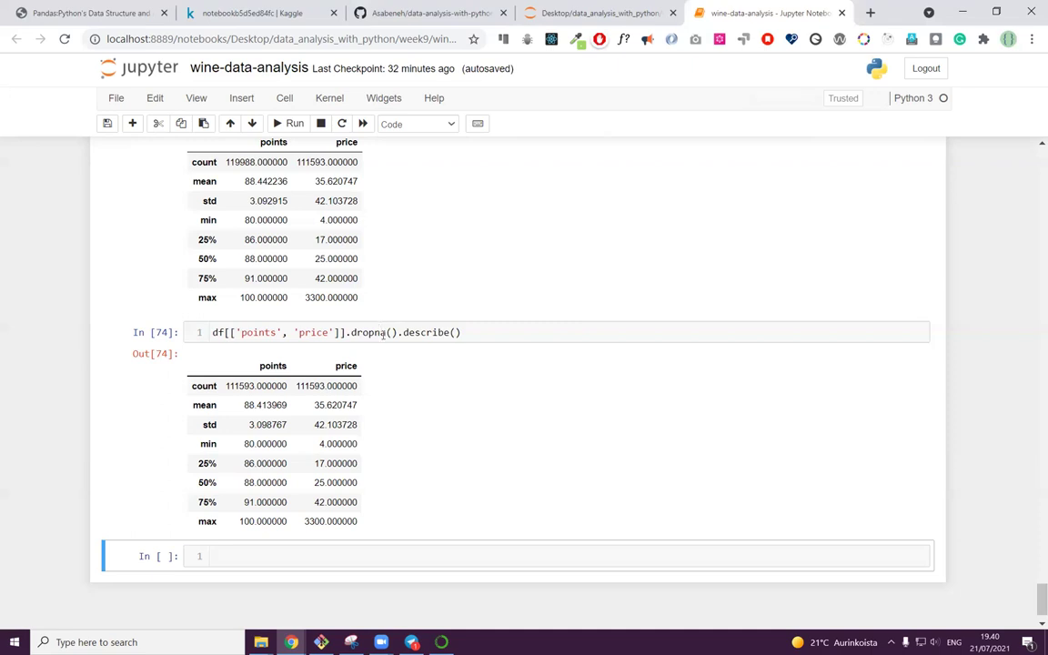
left_click(391, 332)
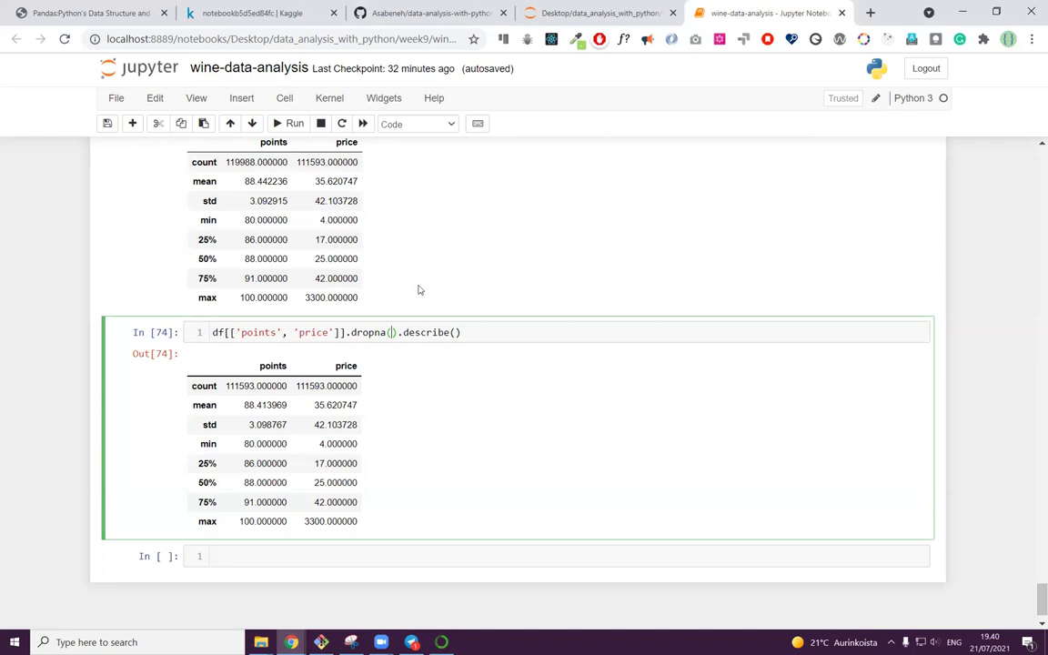
left_click_drag(478, 332, 199, 333)
key("ctrl+c")
left_click(259, 559)
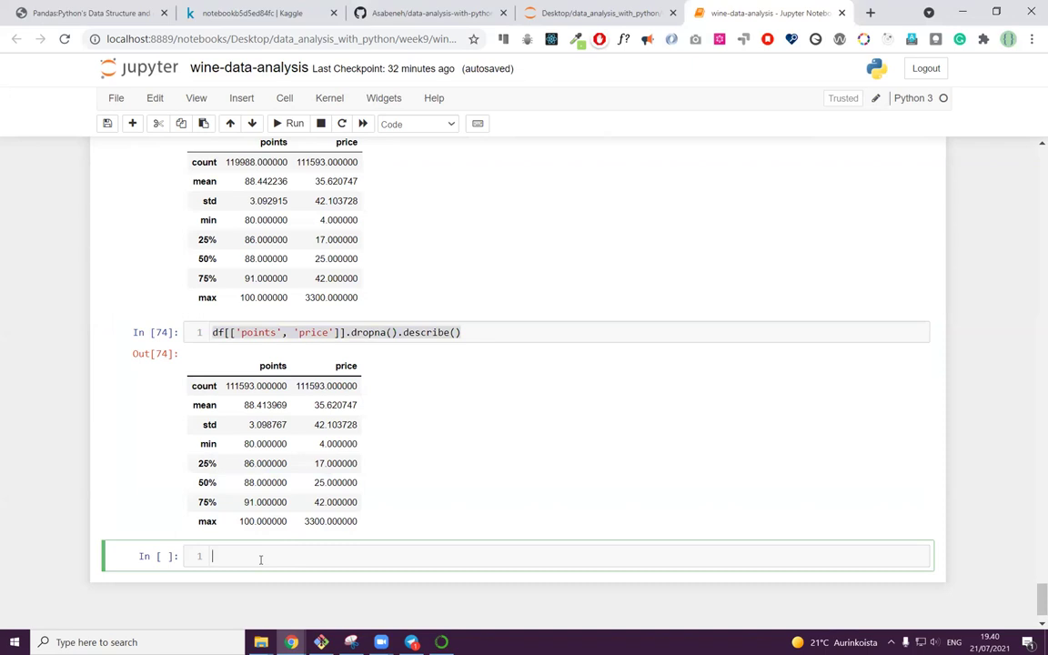
key("ctrl+v")
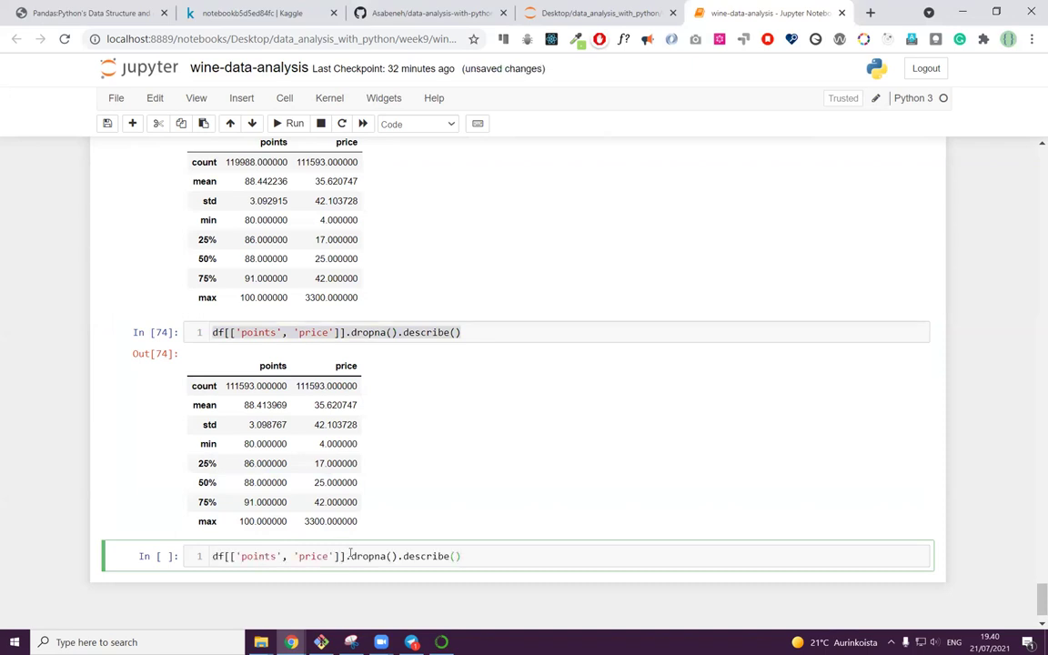
Step: Strip the [['points', 'price']]. column selection from the copied line in the last cell, leaving dfdropna().describe()
key("BackSpace")
key("BackSpace")
key("BackSpace")
key("BackSpace")
key("BackSpace")
key("BackSpace")
key("BackSpace")
key("BackSpace")
key("BackSpace")
key("BackSpace")
key("BackSpace")
key("BackSpace")
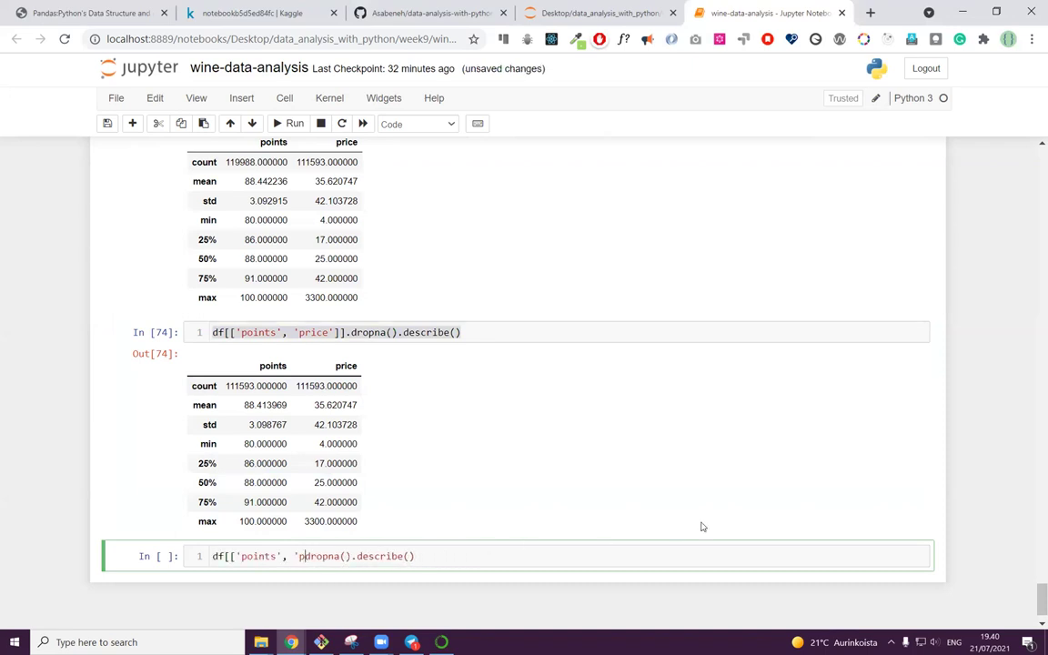
key("BackSpace")
key("BackSpace")
key("BackSpace")
key("BackSpace")
key("BackSpace")
key("BackSpace")
key("BackSpace")
key("BackSpace")
key("BackSpace")
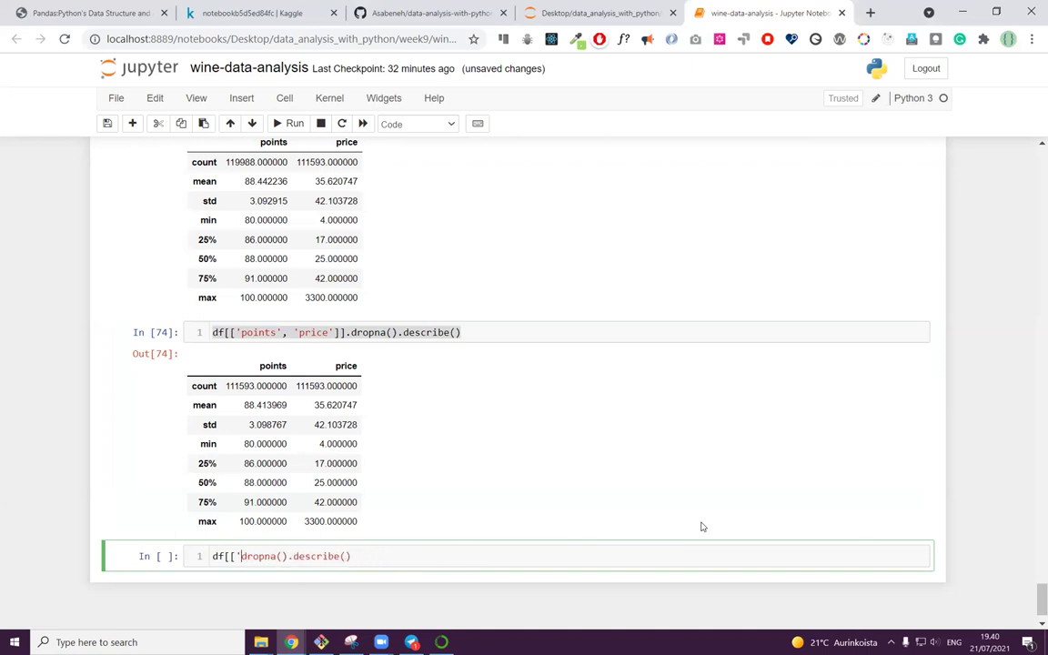
key("BackSpace")
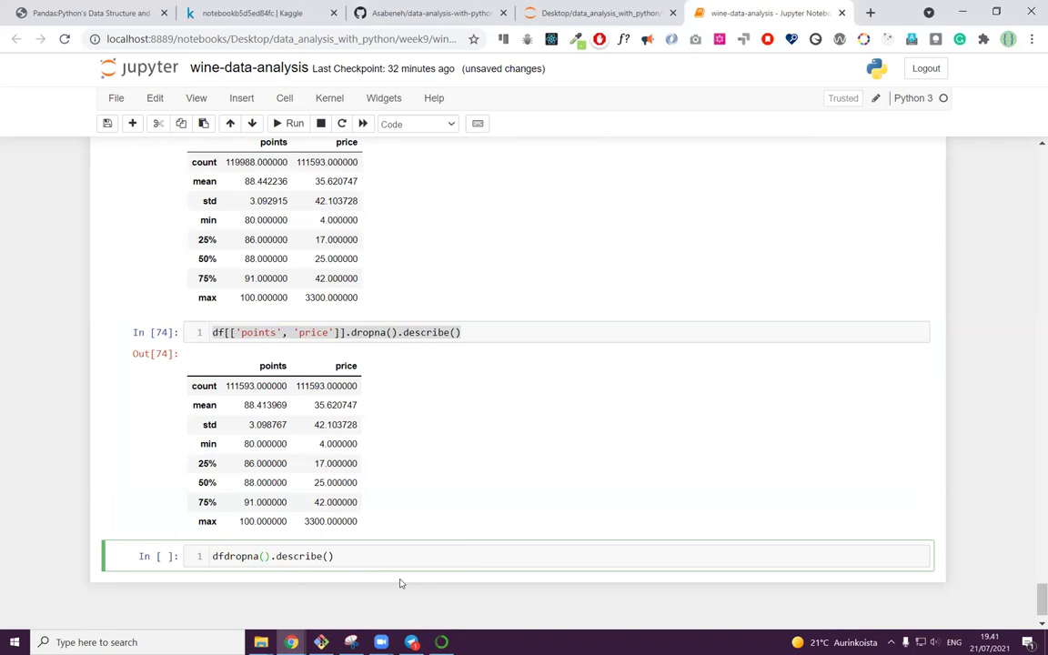
Step: Give dropna the argument subset = ['points', 'price'], copying the column list from the cell above
type("subset=['")
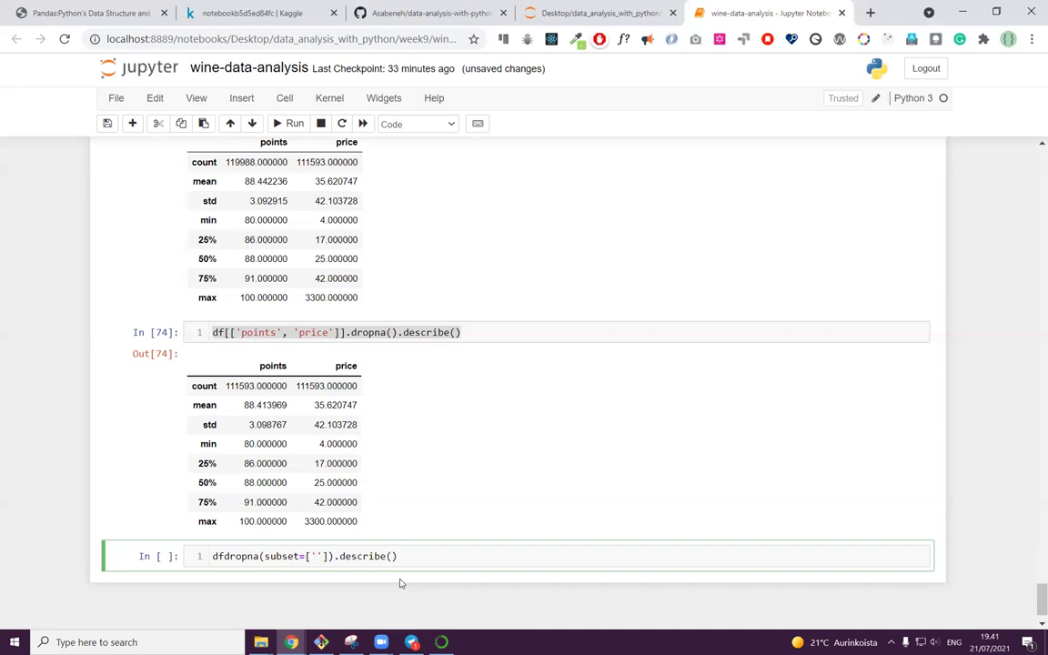
left_click(340, 332)
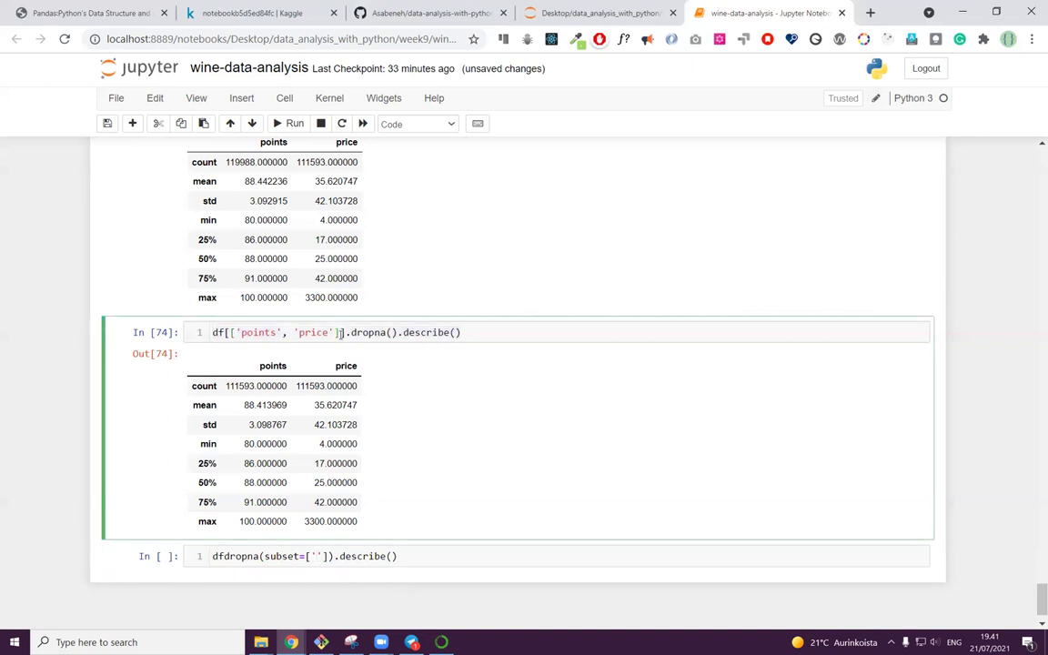
left_click_drag(340, 332, 233, 332)
key("ctrl+c")
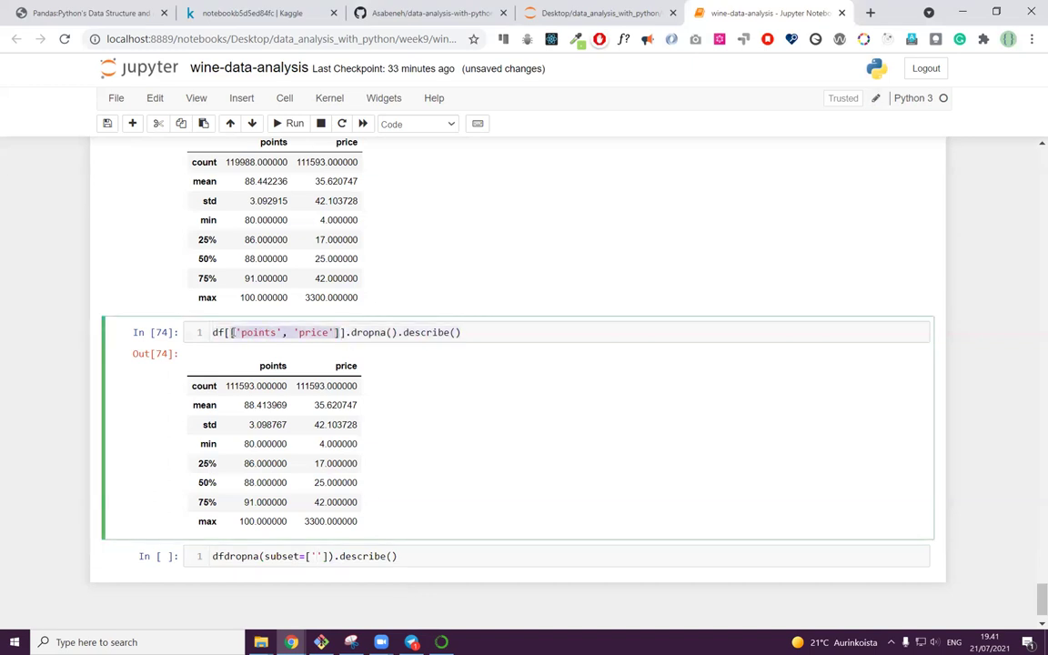
left_click(333, 555)
key("BackSpace")
key("BackSpace")
key("BackSpace")
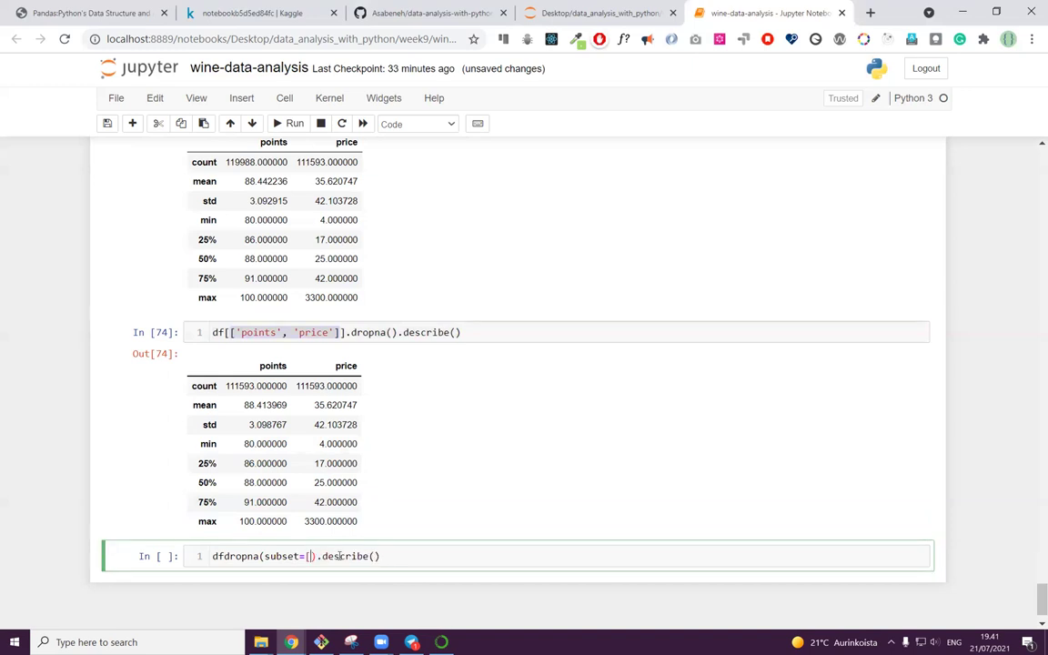
type("[")
key("ctrl+v")
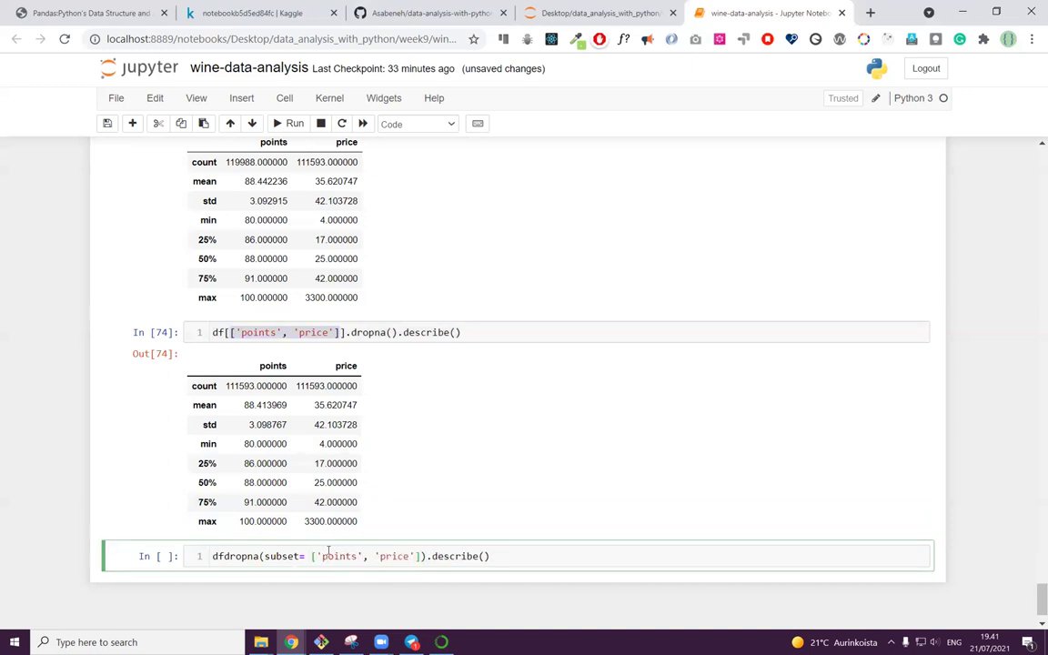
left_click(303, 556)
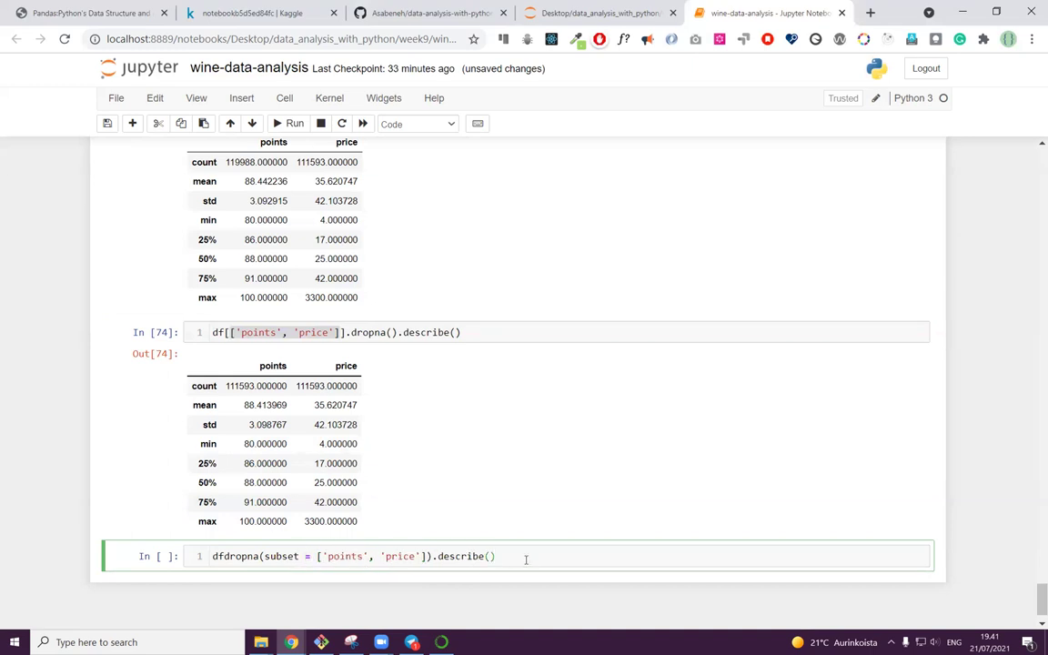
Step: Run the subset cell, correct it to df.dropna(subset = ['points', 'price']).describe(), rerun it and compare its summary with the previous one
key("shift+Return")
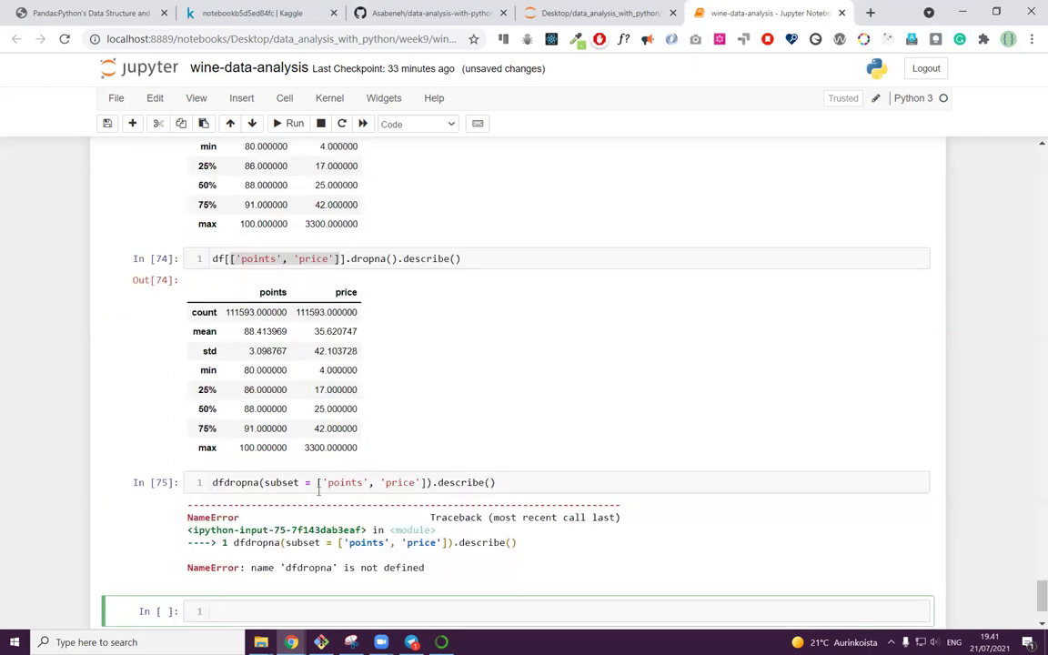
left_click(224, 482)
type(".")
key("shift+Return")
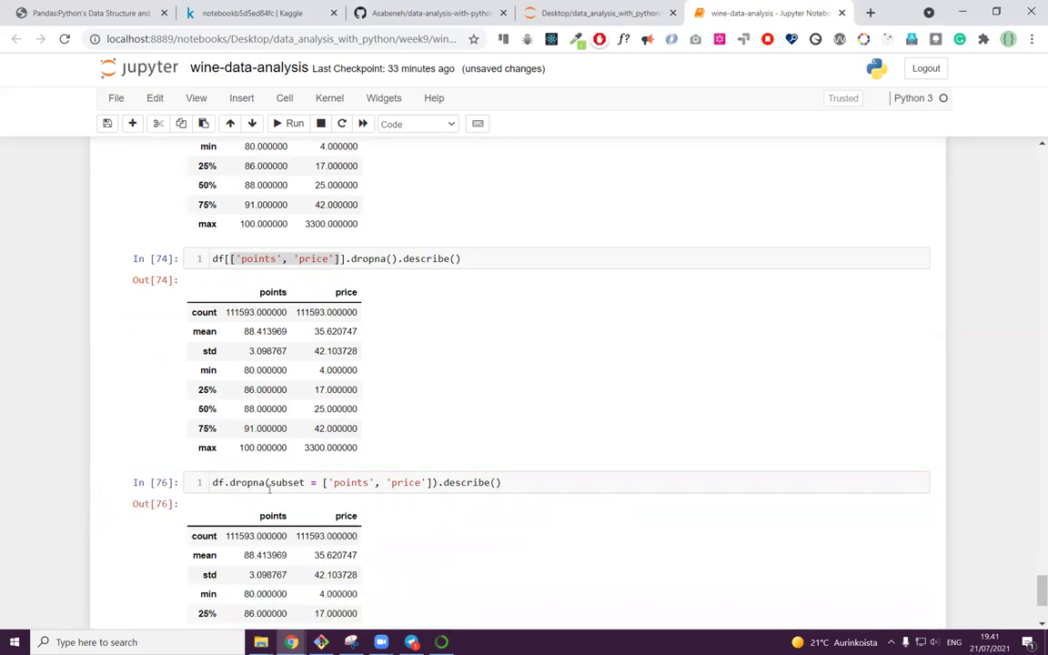
scroll(487, 528, "down", 1)
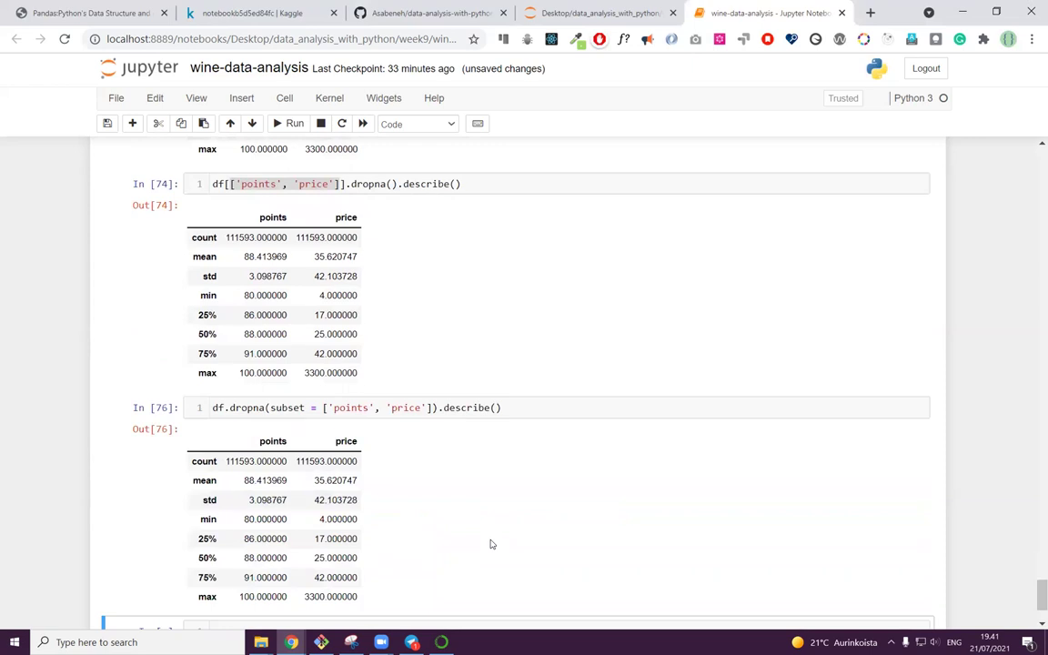
scroll(364, 255, "up", 1)
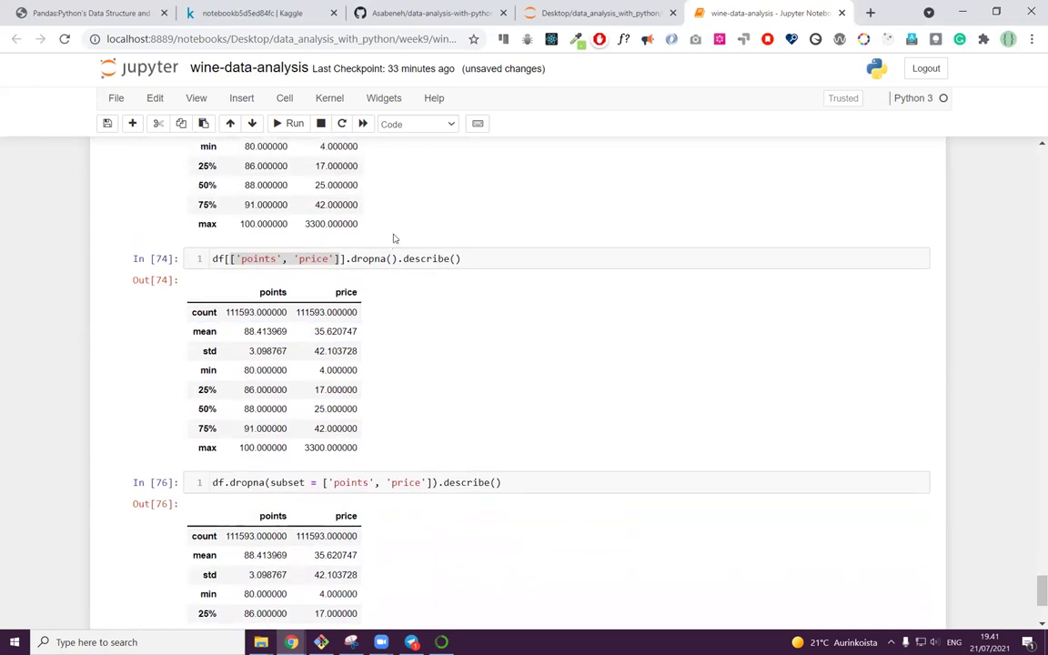
scroll(463, 590, "down", 1)
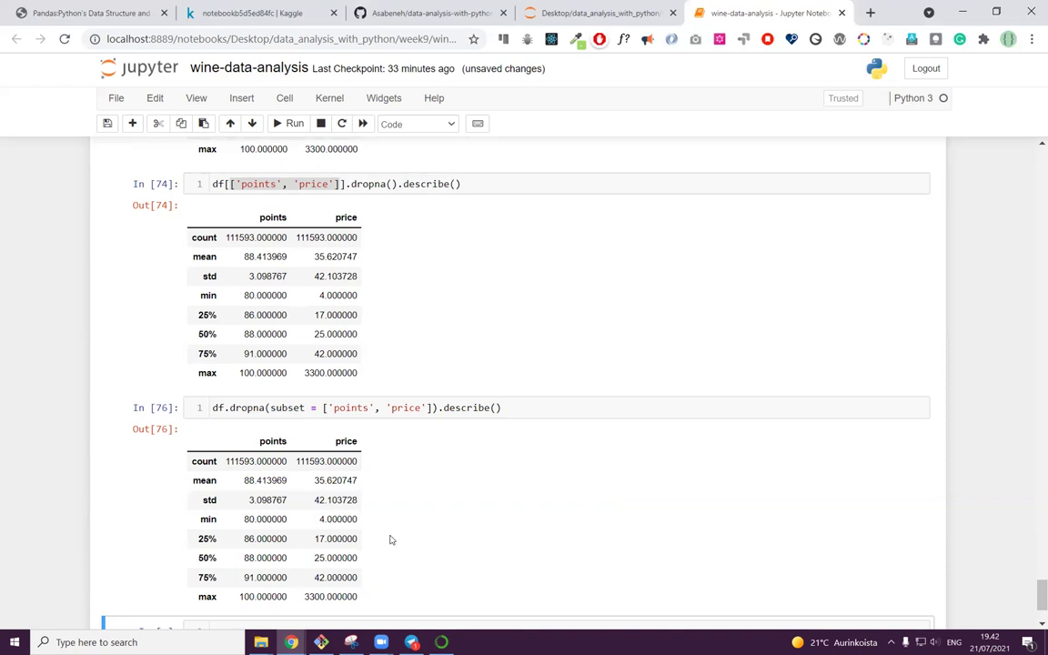
Step: Display the whole dataframe by running df in the empty last cell and look through its rows
scroll(359, 507, "down", 2)
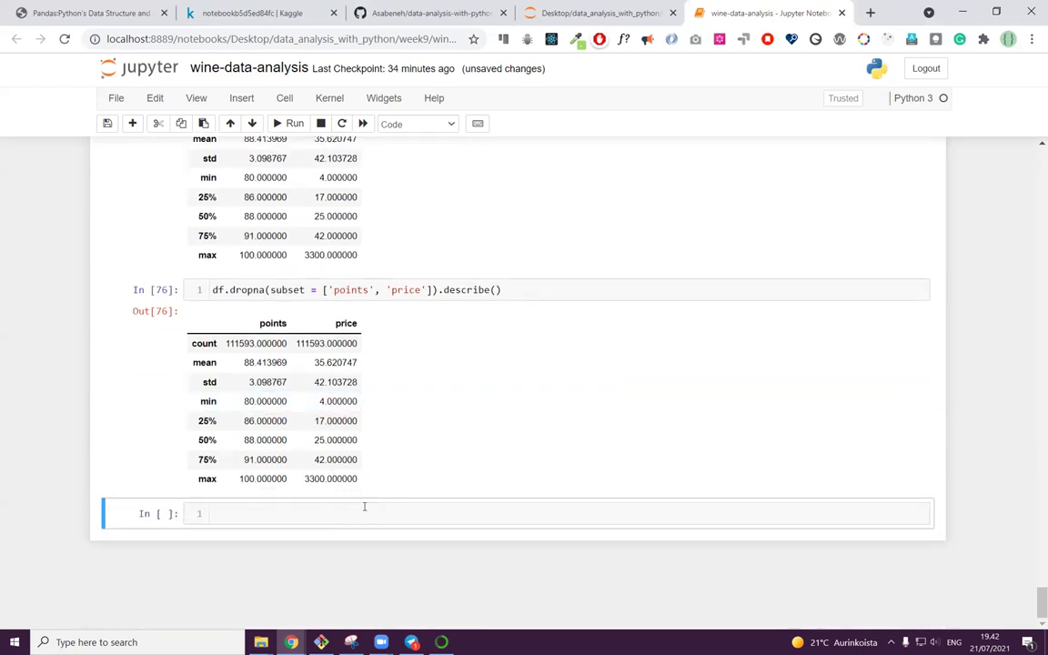
left_click(253, 518)
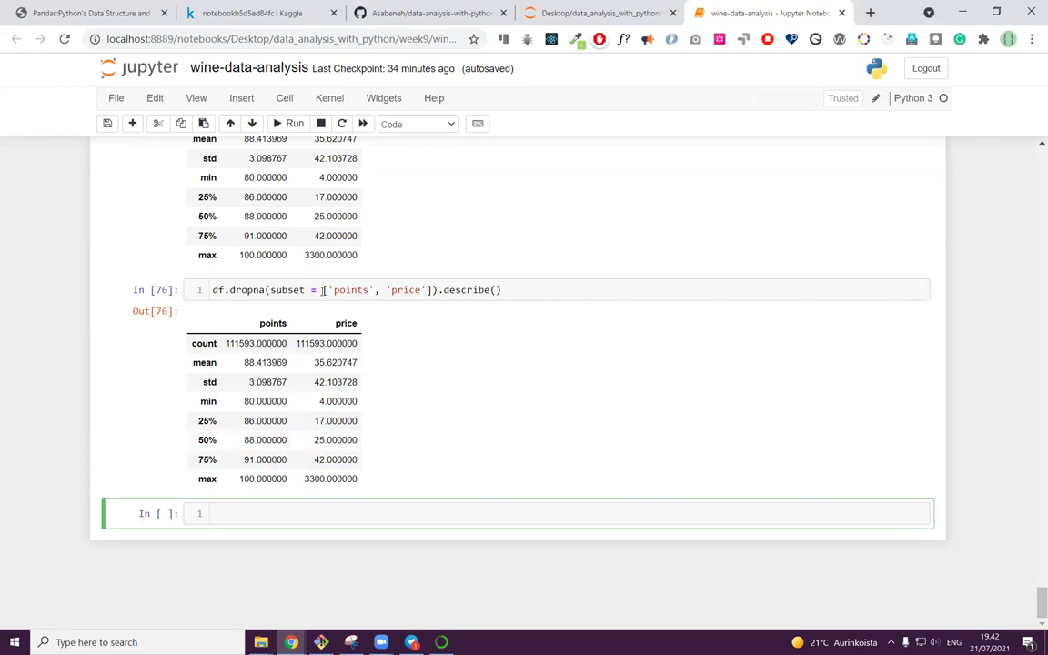
type("df")
key("shift+Return")
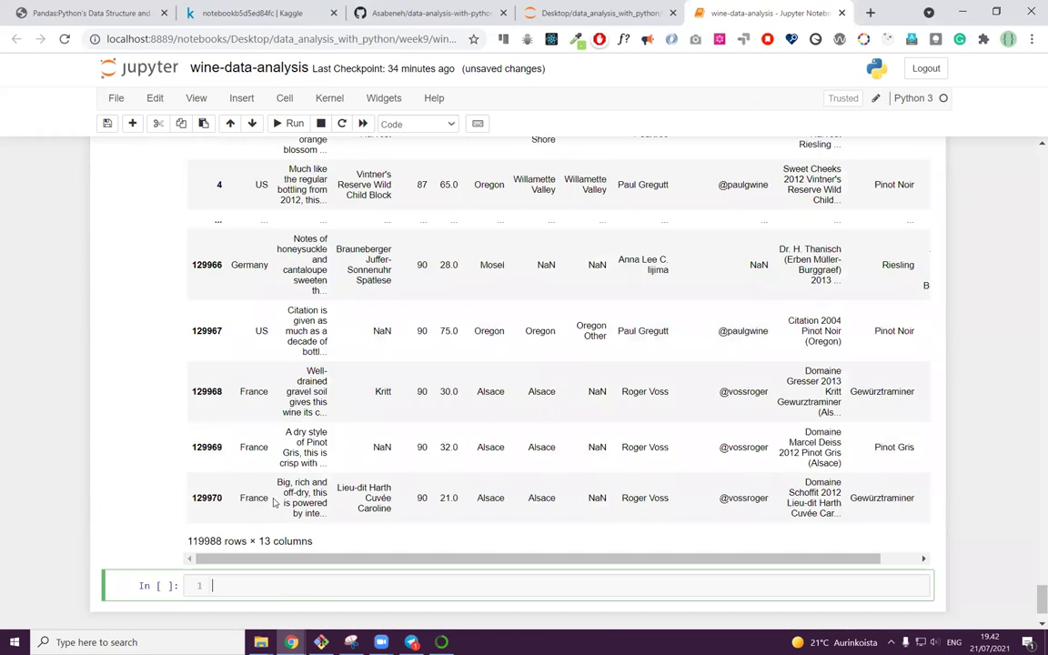
scroll(286, 347, "up", 5)
scroll(285, 346, "up", 5)
scroll(436, 384, "up", 1)
scroll(414, 374, "up", 2)
scroll(402, 445, "down", 15)
scroll(394, 483, "up", 10)
Step: Empty the df cell and rerun it to remove the dataframe output
left_click(235, 408)
key("BackSpace")
key("BackSpace")
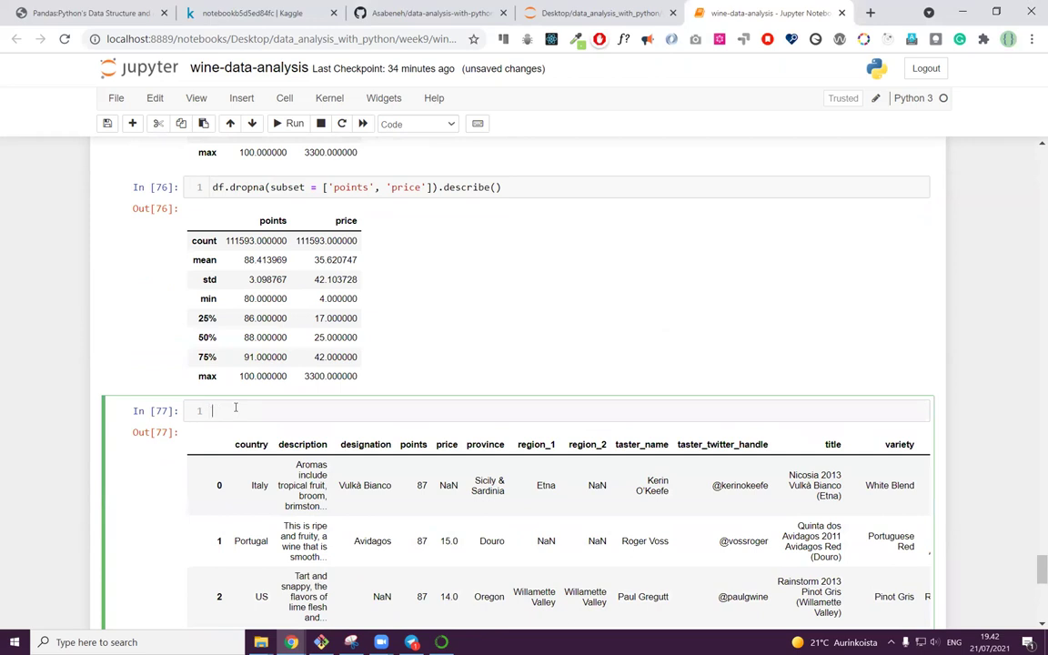
key("shift+Return")
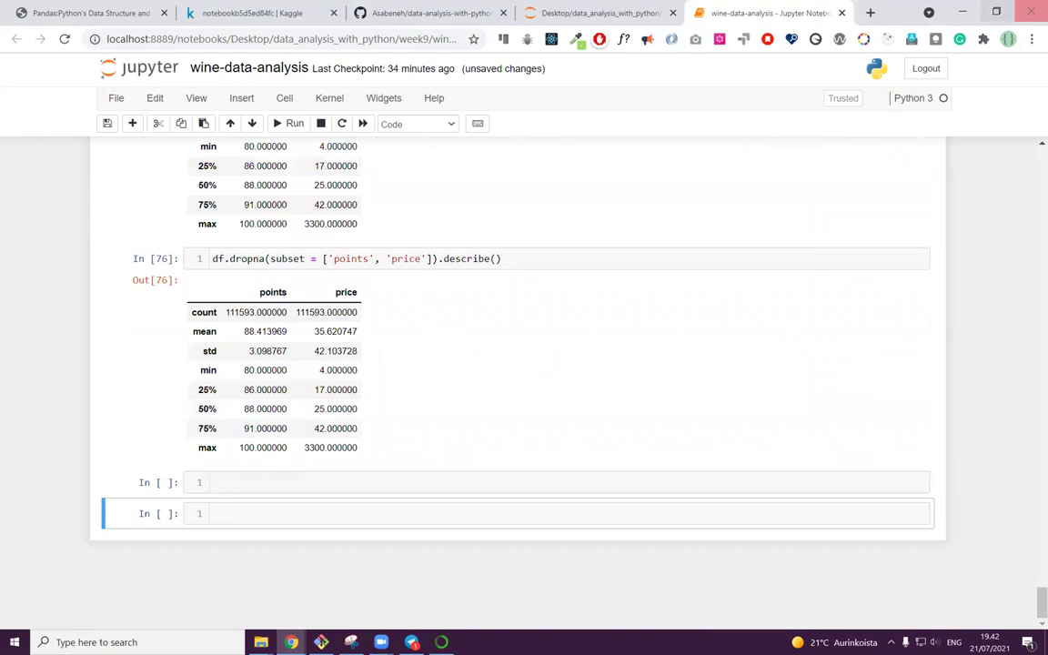
Step: Filter the Italian wines by running df[df['country'] == 'Italy'] in the empty cell below the summary table
left_click(240, 480)
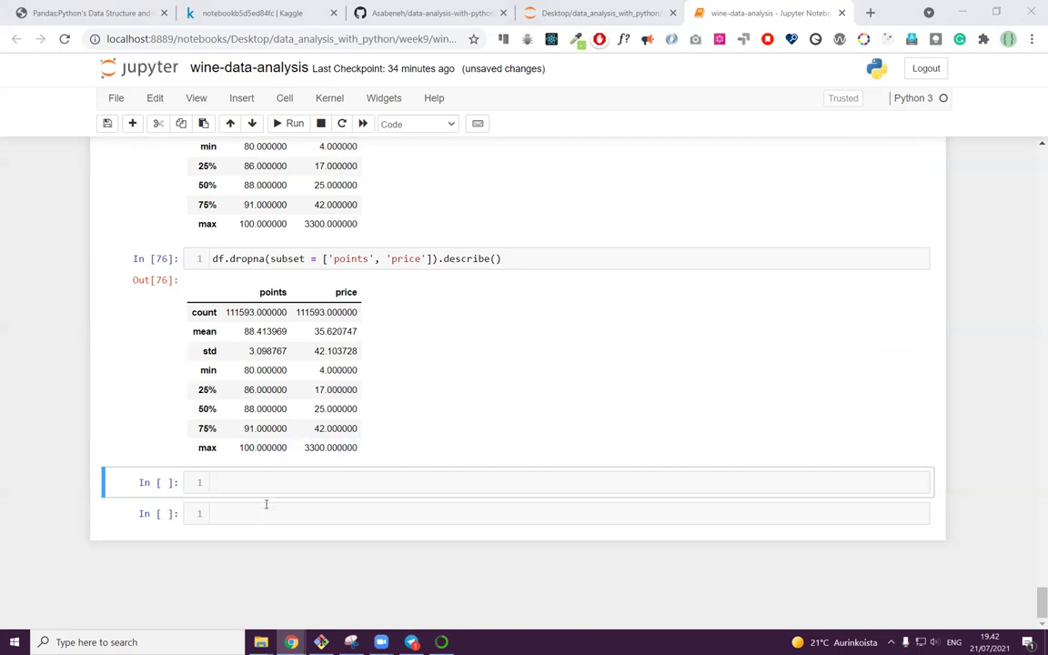
left_click(242, 482)
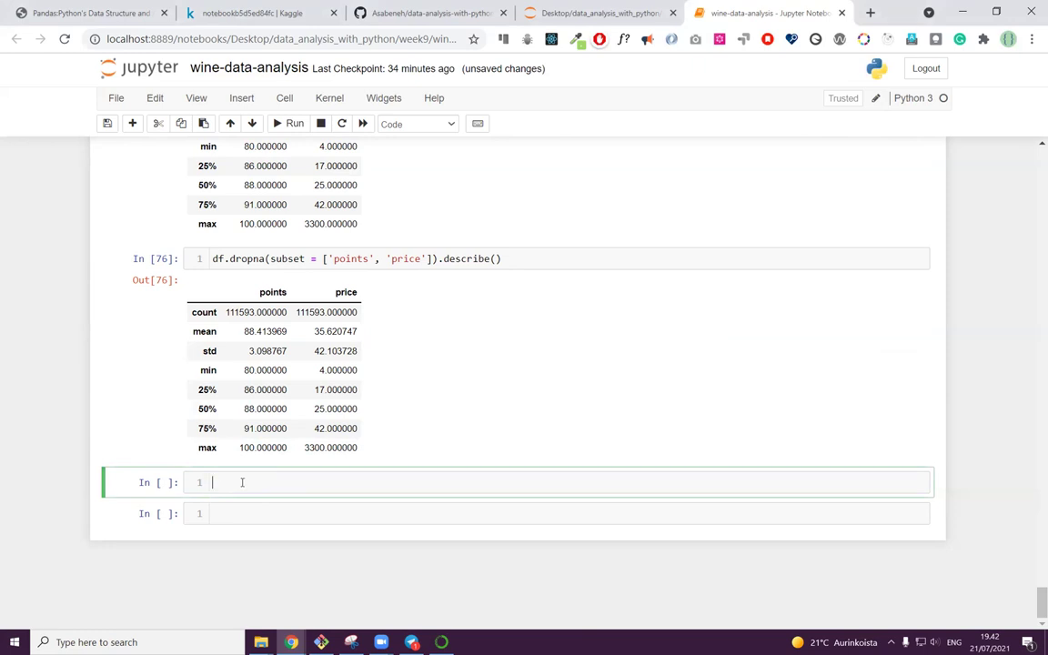
type("df[")
key("BackSpace")
type("[df['country'] == 'Itall")
key("BackSpace")
type("y")
key("shift+Return")
scroll(264, 482, "down", 9)
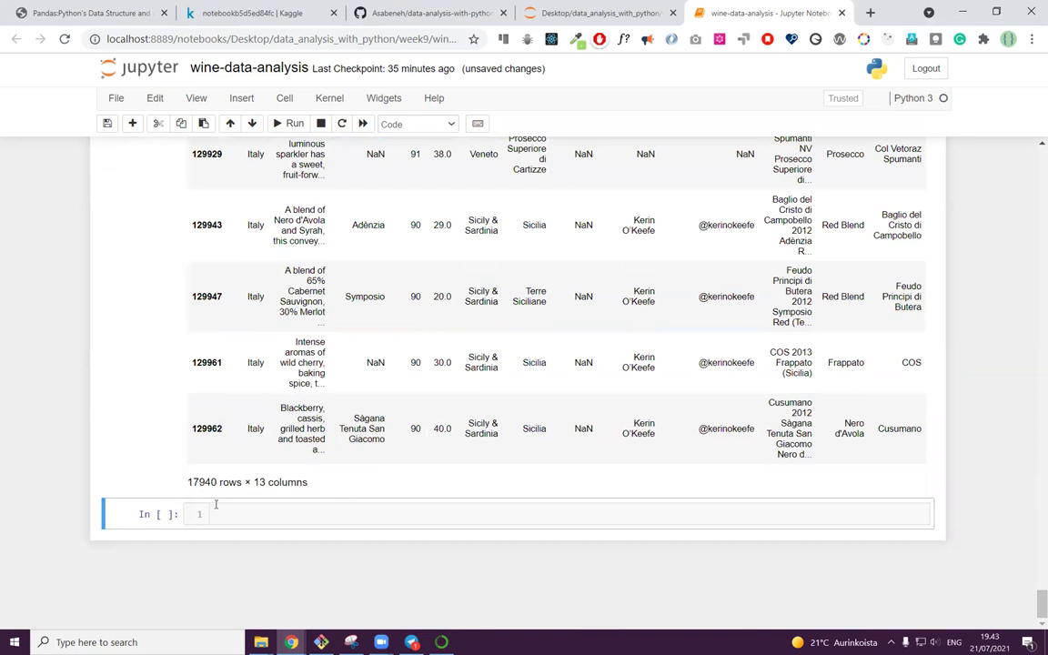
Step: Copy the country filter for Italy into the empty cell below its output
scroll(273, 497, "up", 10)
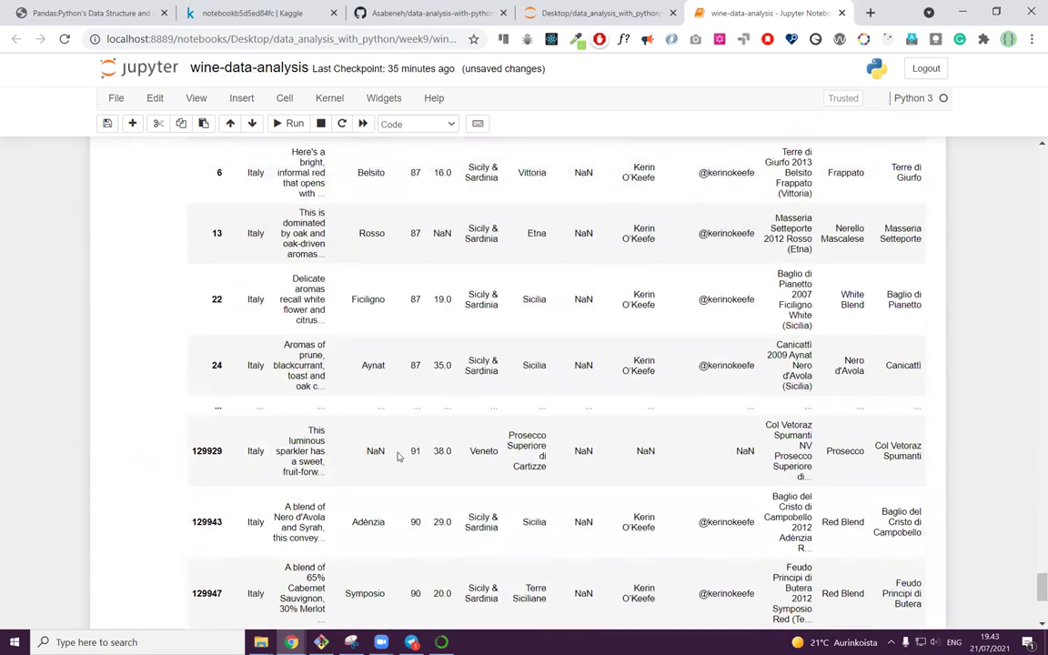
left_click_drag(374, 416, 214, 416)
key("ctrl+c")
scroll(237, 473, "down", 8)
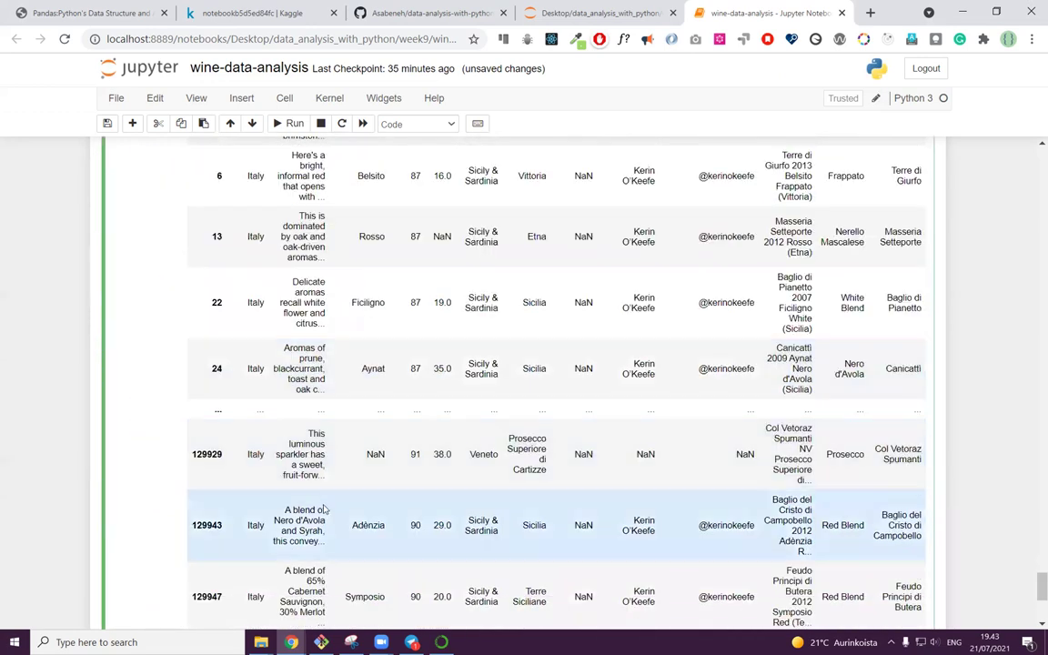
left_click(257, 506)
key("ctrl+v")
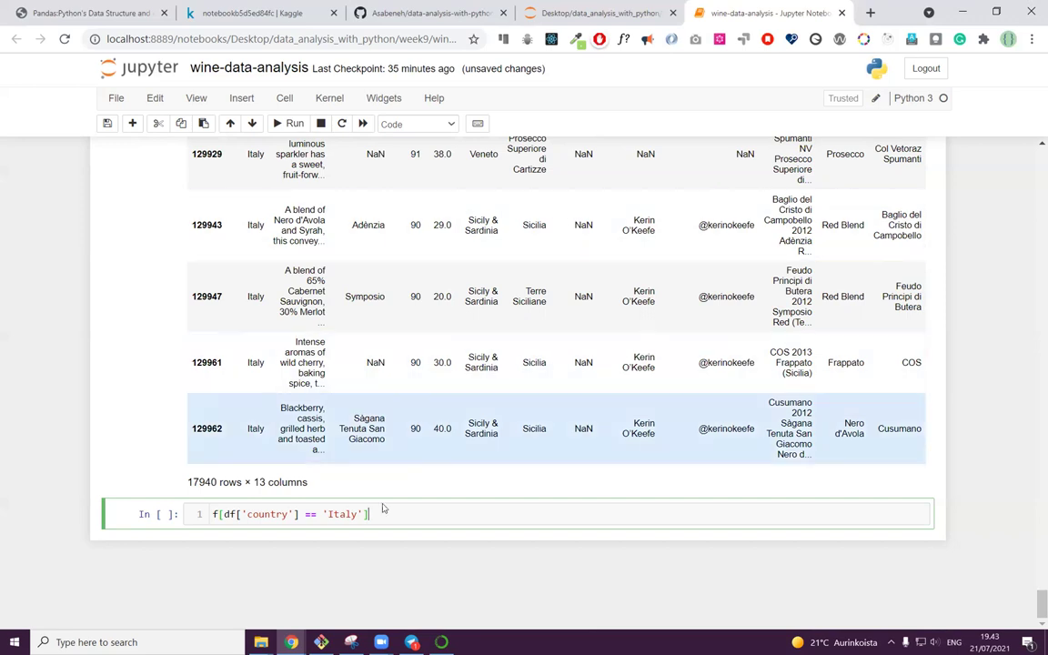
Step: Extend the copied Italy filter with & df['points'] >= 95 and run the cell
key("BackSpace")
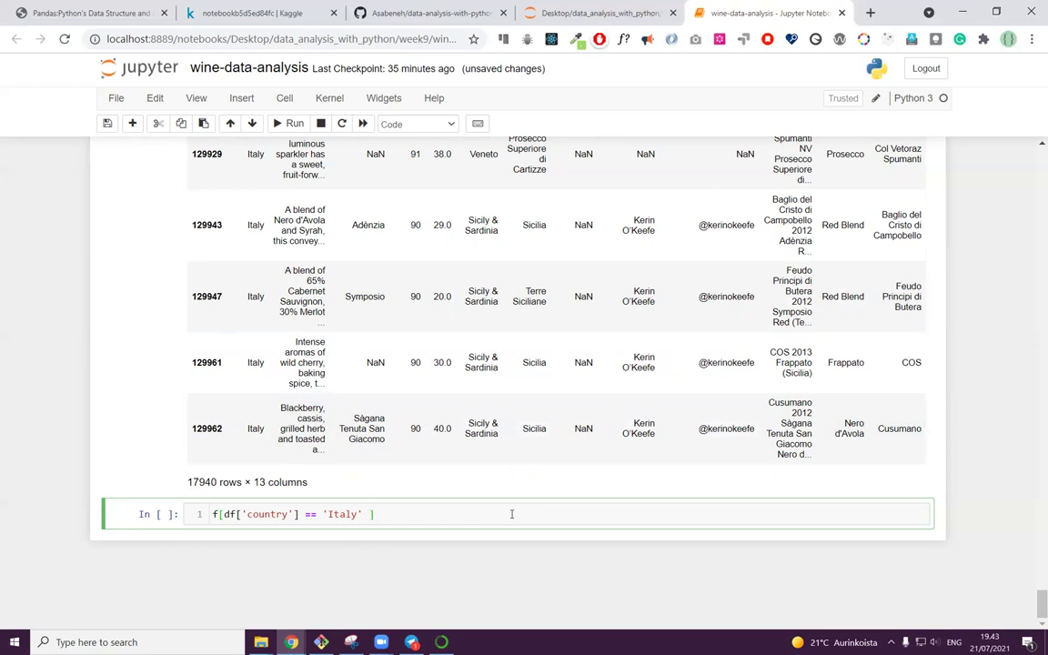
type("^")
key("BackSpace")
type("& df['points'] > 0")
key("BackSpace")
key("BackSpace")
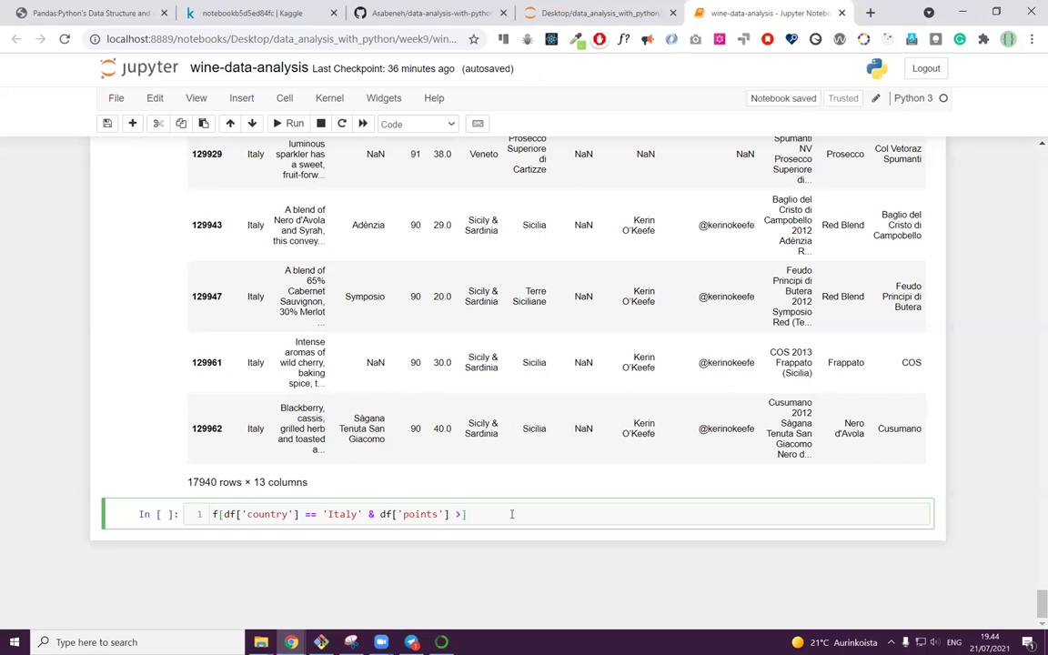
type("= ")
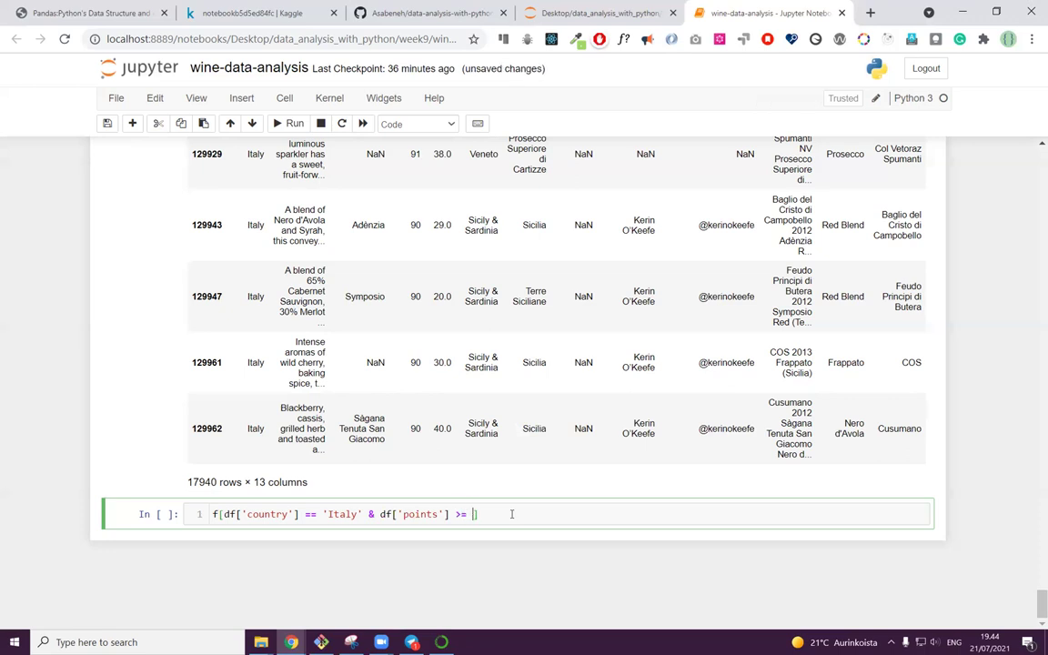
type("95")
key("shift+Return")
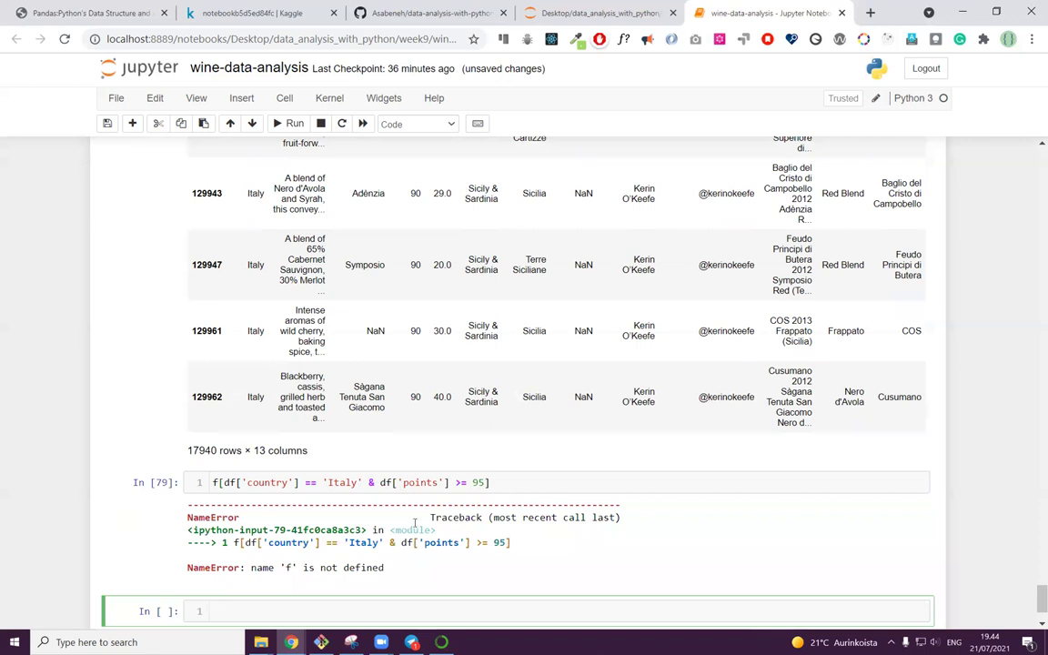
Step: Correct the start of the combined filter from f to df and rerun the cell
left_click(218, 482)
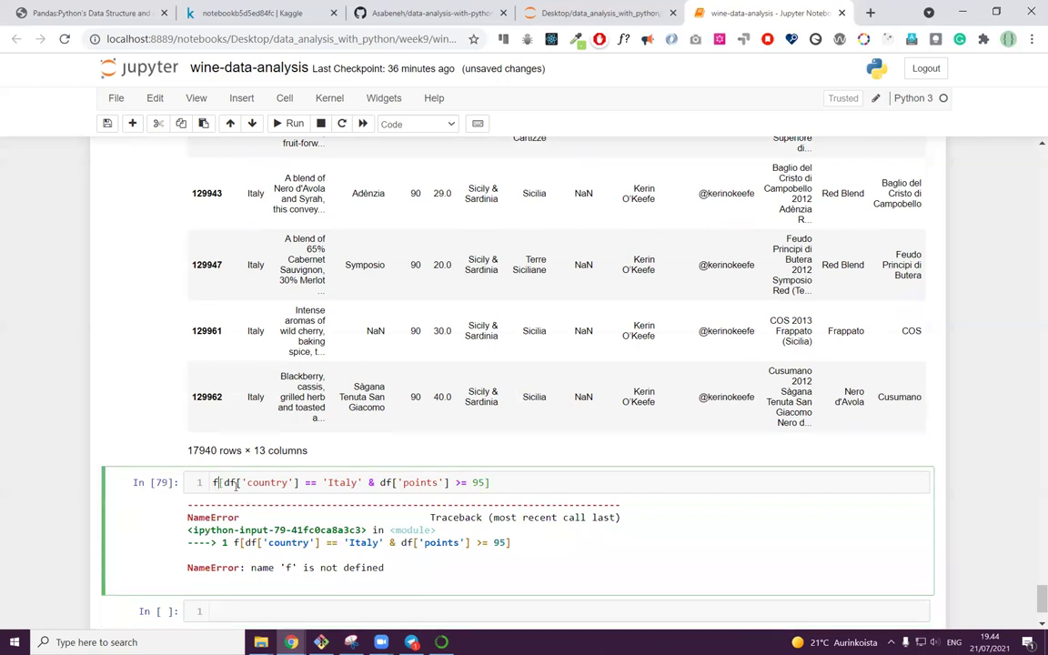
type("d")
key("shift+Return")
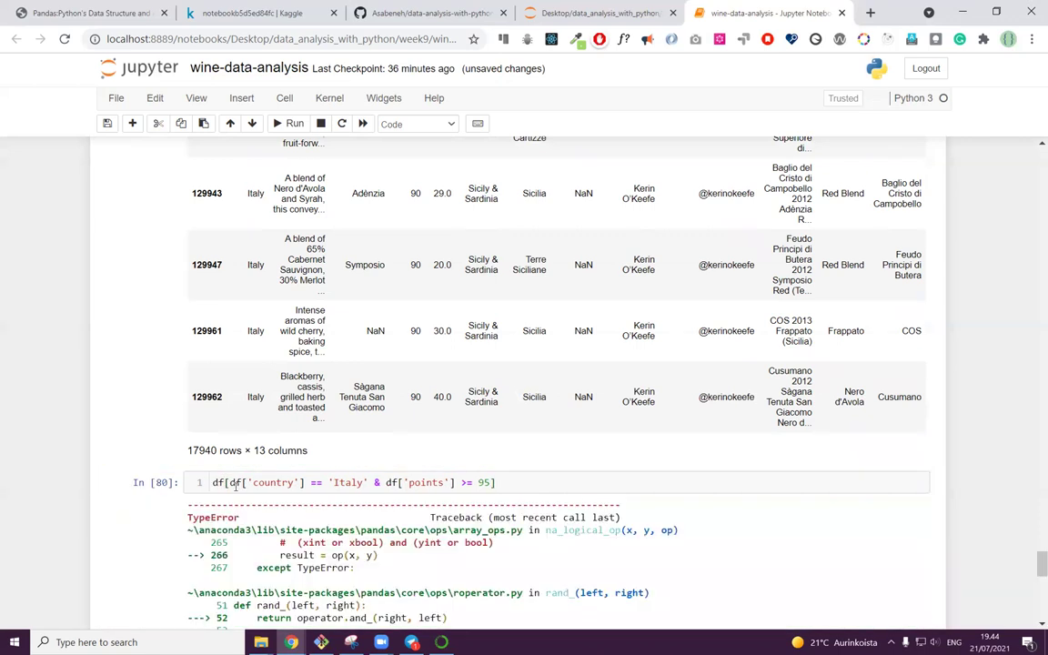
Step: Wrap the country and points conditions in the combined filter each in parentheses and rerun the cell
scroll(235, 485, "down", 10)
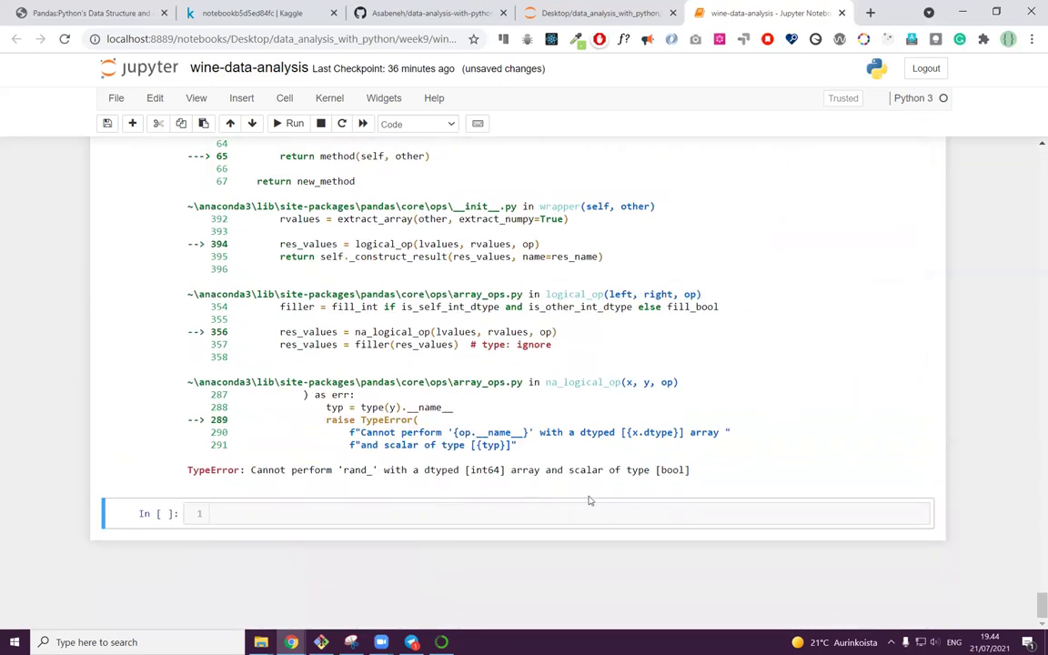
scroll(601, 500, "up", 2)
scroll(607, 502, "up", 12)
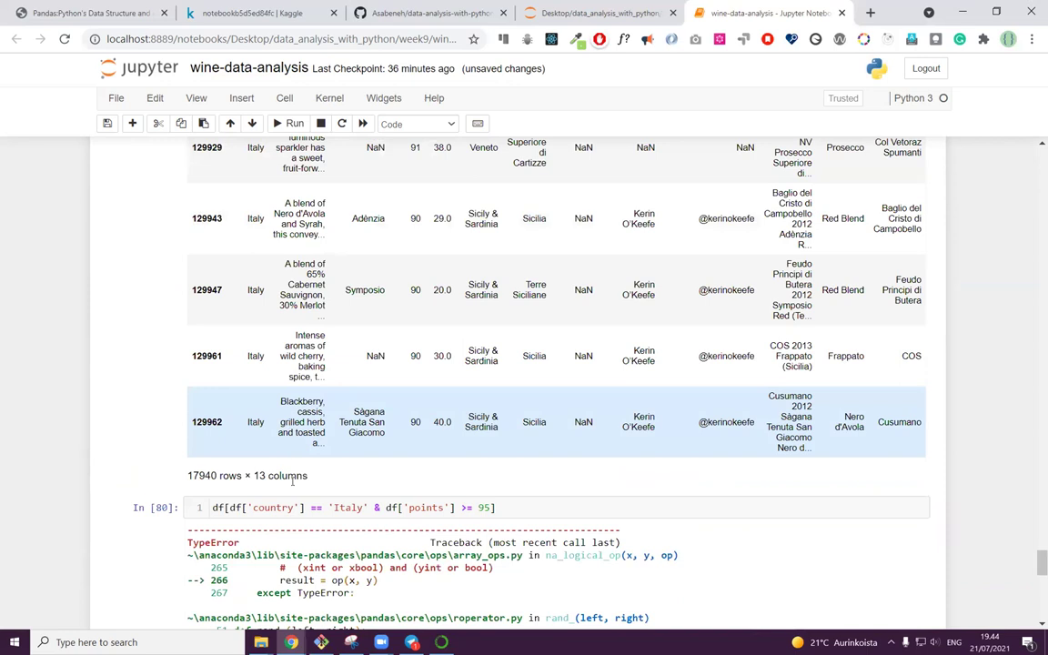
scroll(270, 484, "down", 2)
left_click(233, 433)
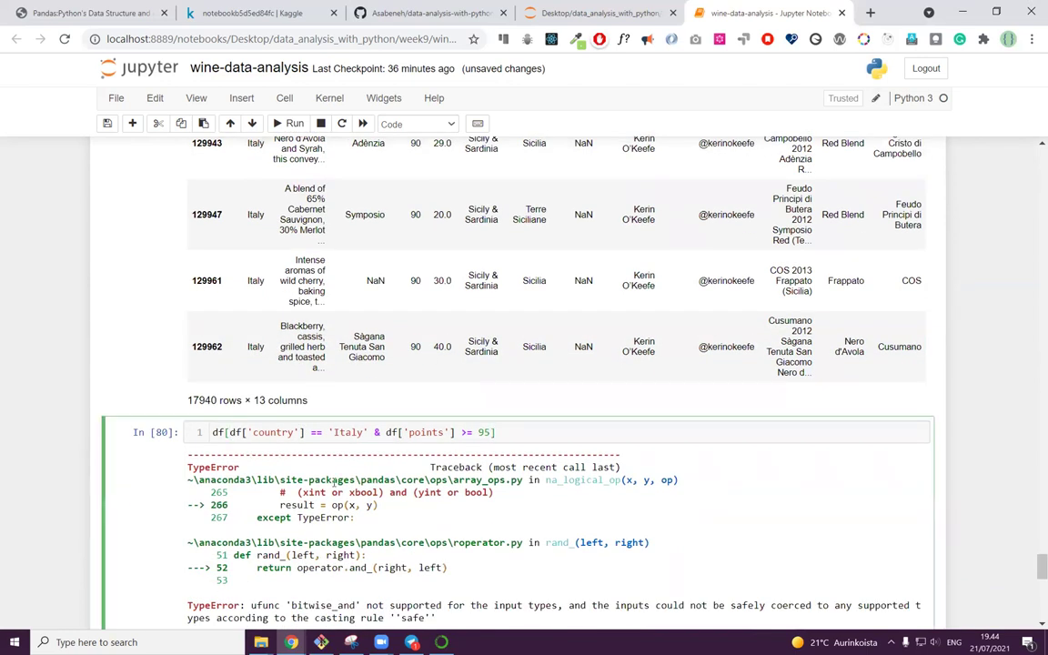
type("(")
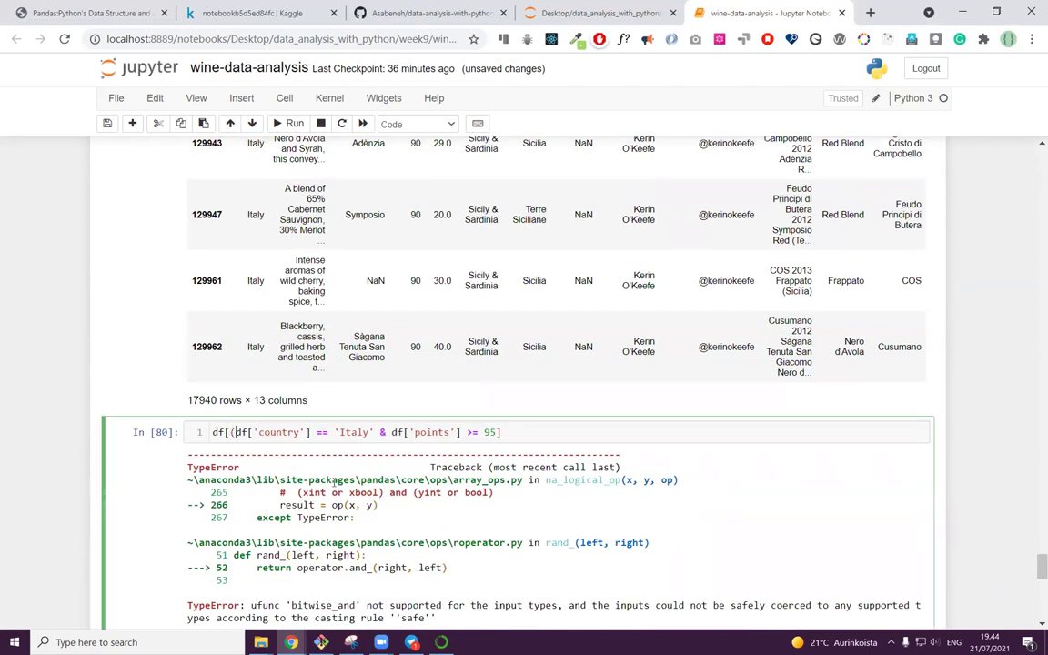
left_click(374, 436)
type(")")
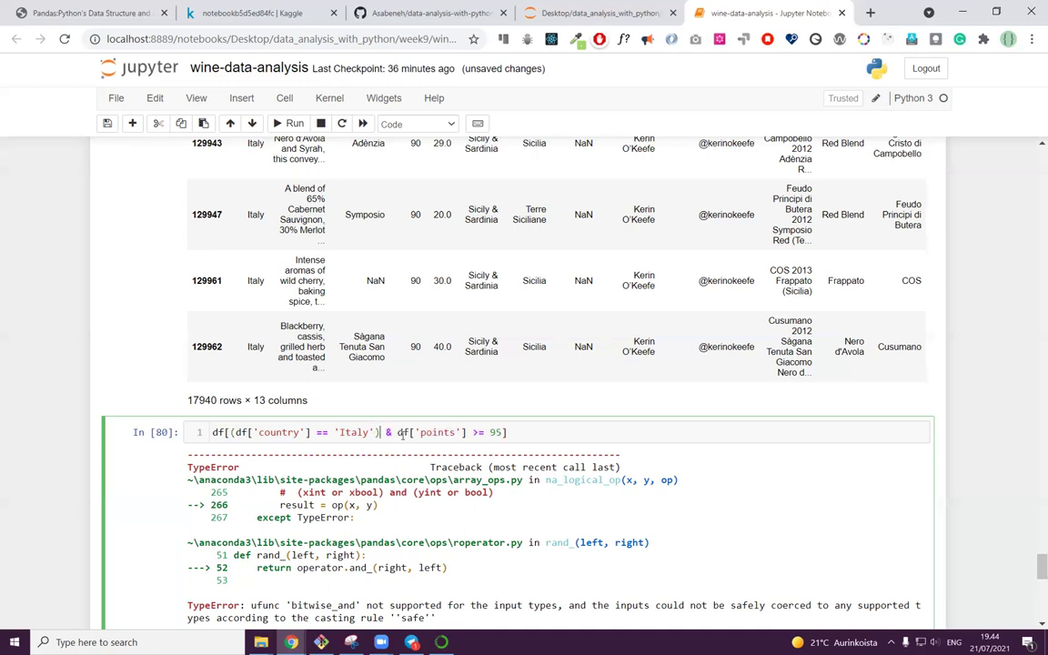
type("(")
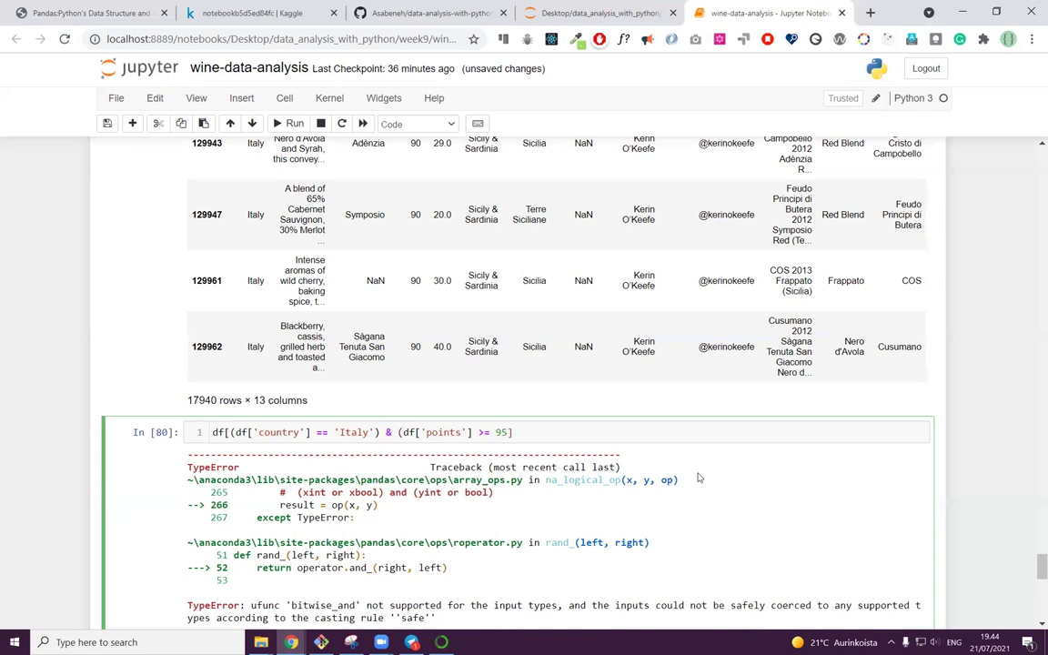
type(")")
key("shift+Return")
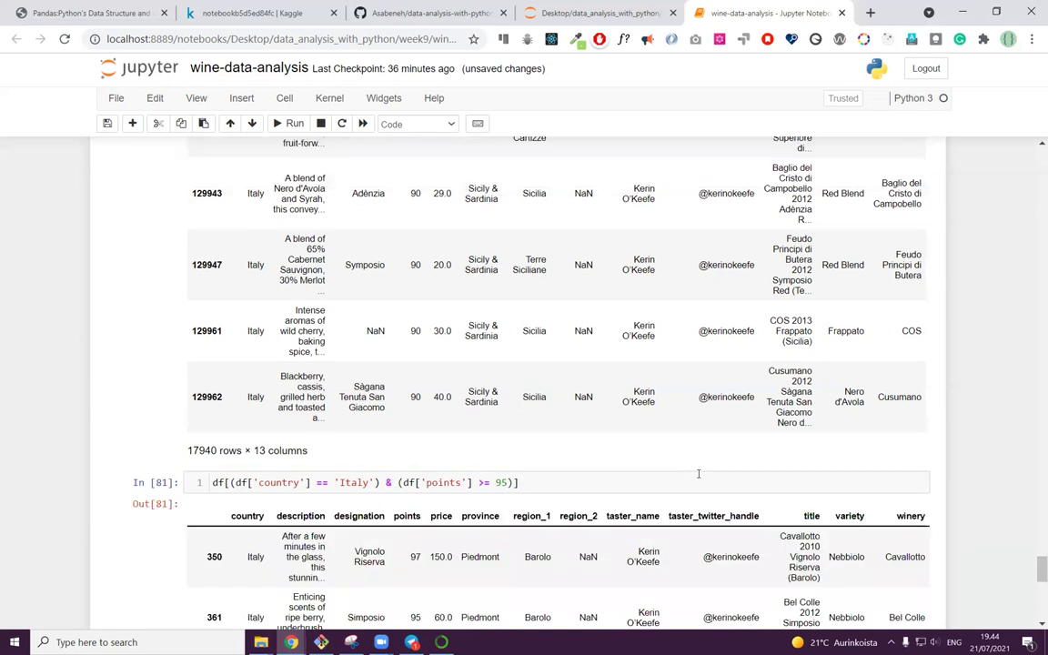
Step: Examine the filtered table from its first to last rows, checking country, points, winery and the row count against the filter code
scroll(697, 471, "down", 3)
scroll(564, 401, "down", 2)
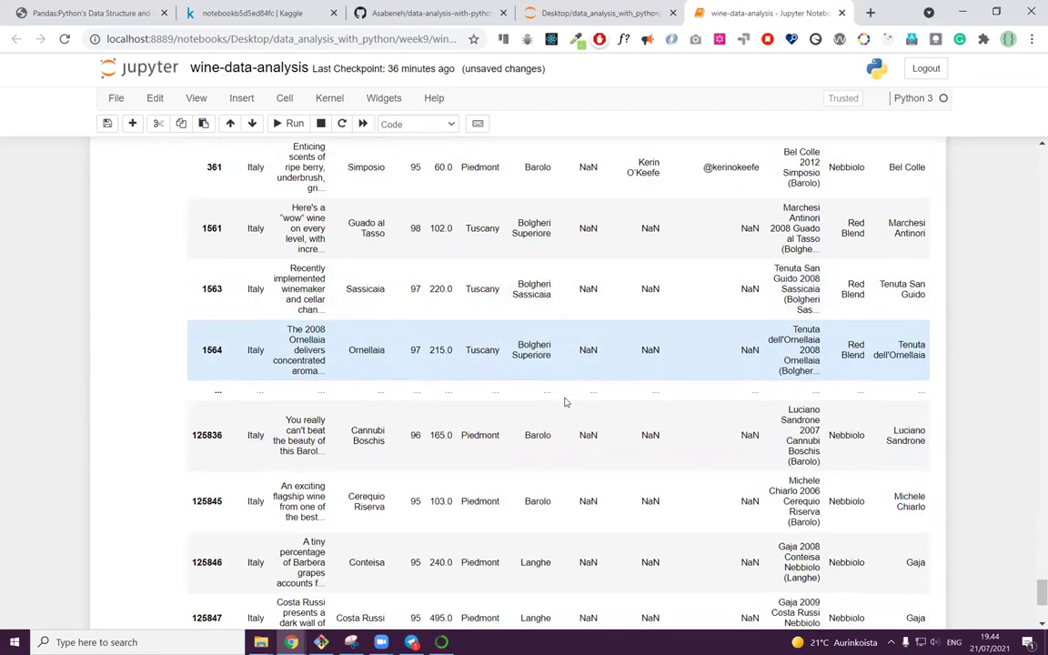
scroll(563, 402, "up", 3)
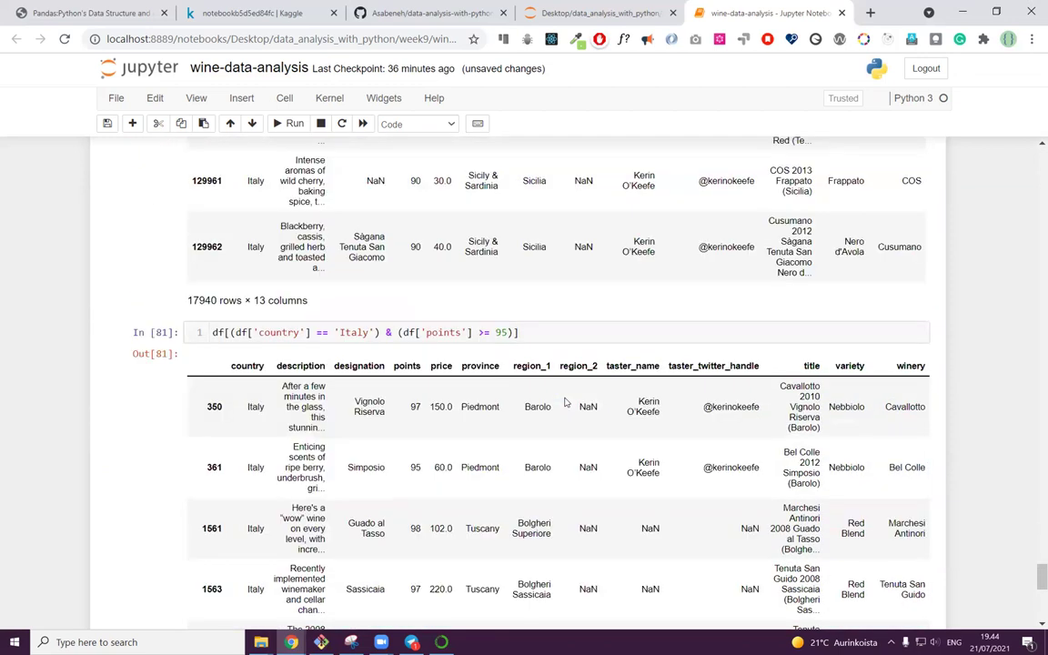
scroll(563, 402, "down", 6)
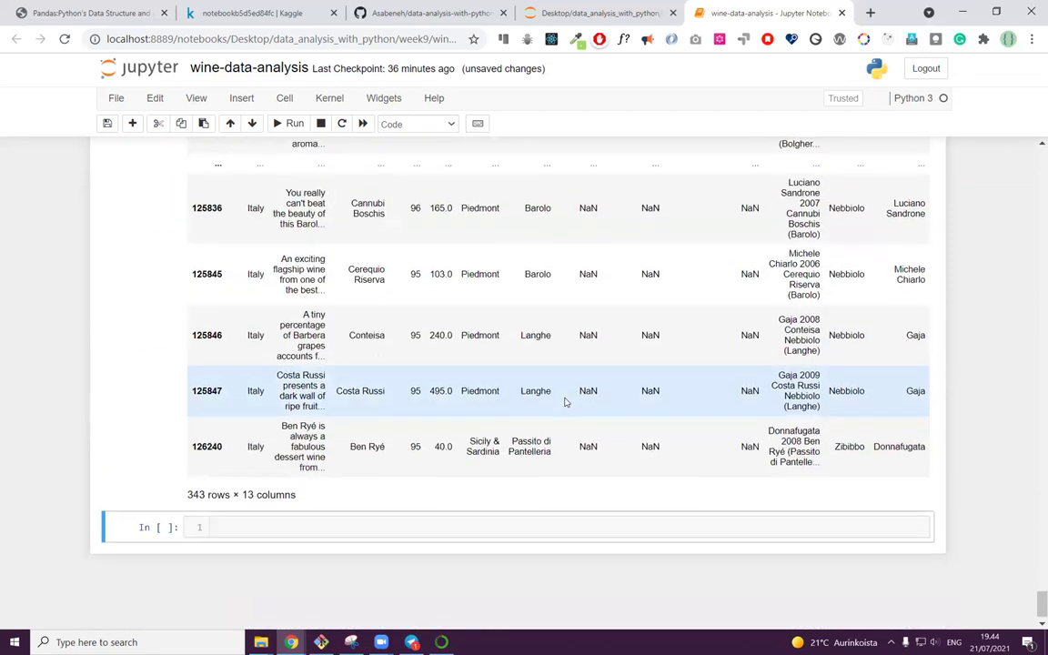
scroll(564, 402, "up", 2)
scroll(564, 402, "up", 4)
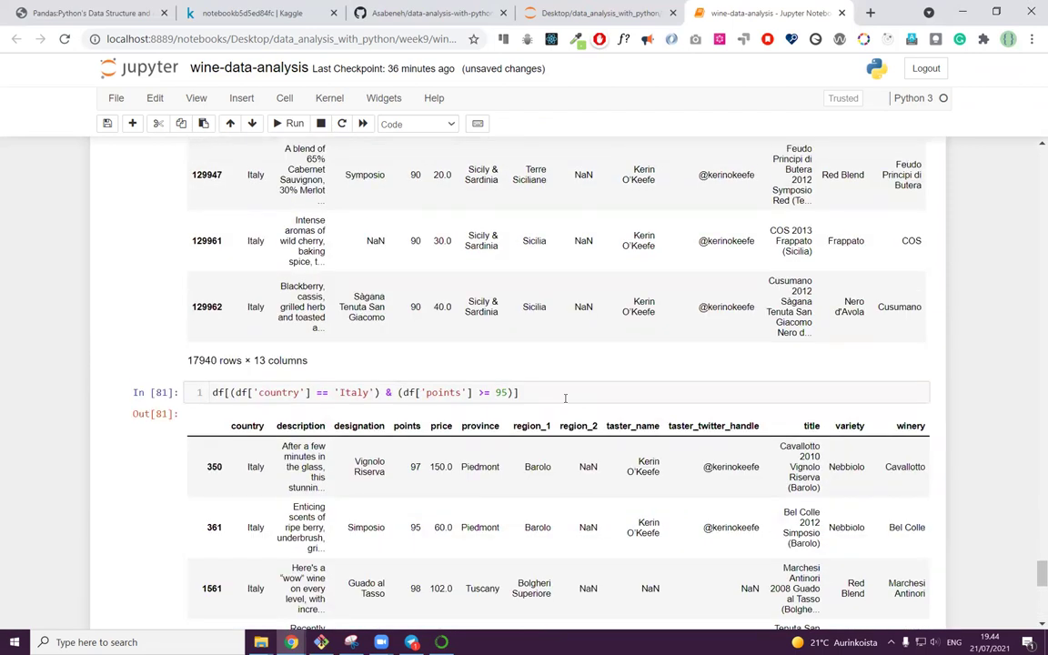
scroll(555, 404, "down", 6)
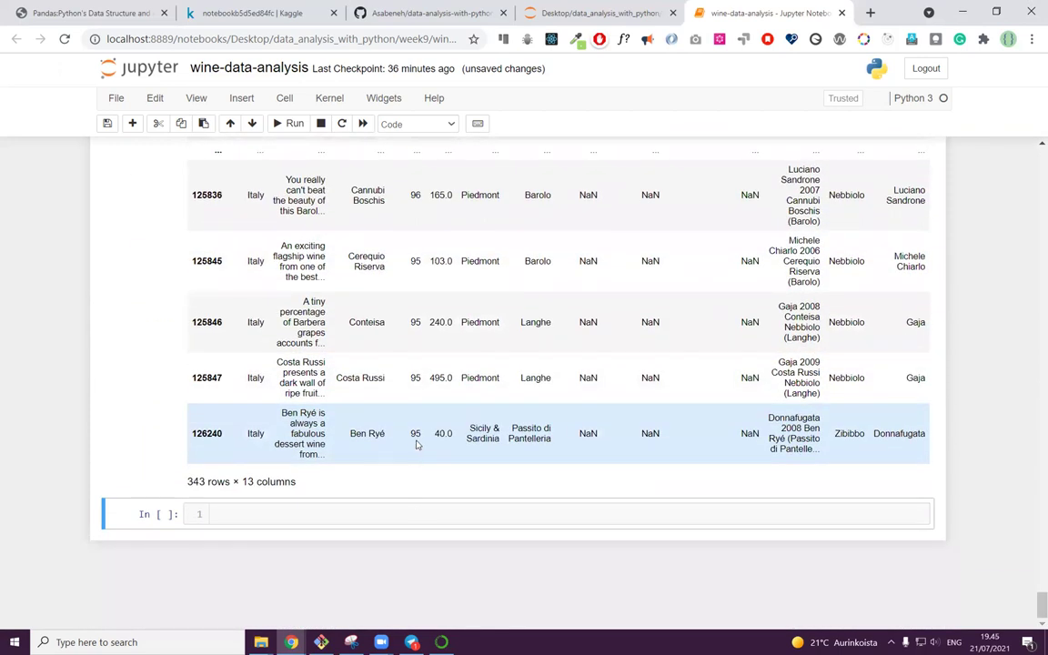
scroll(417, 445, "up", 5)
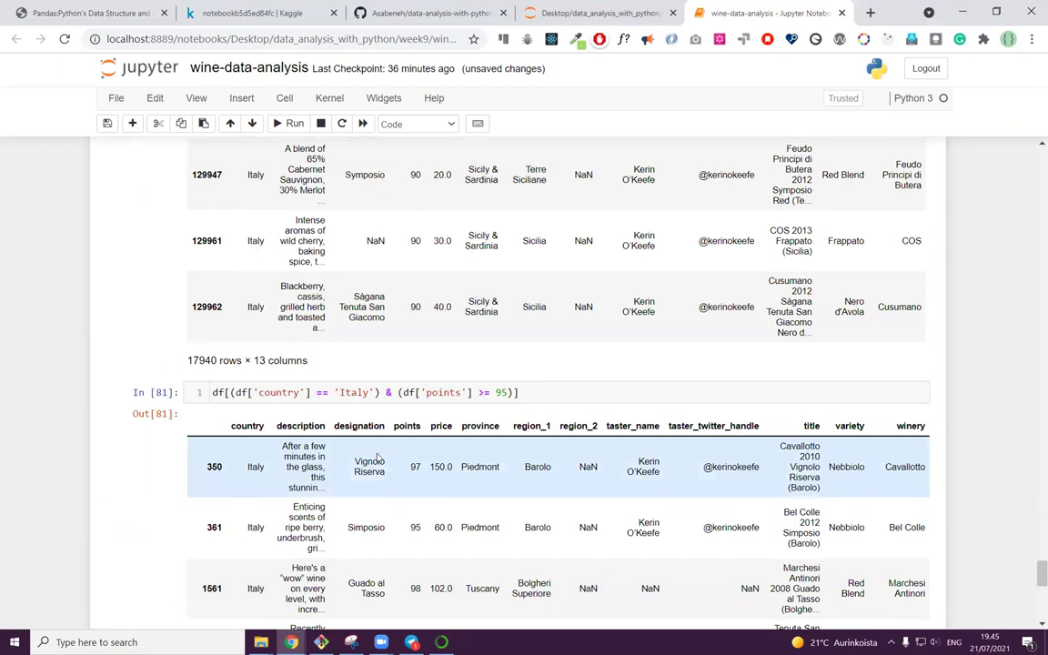
scroll(377, 457, "down", 3)
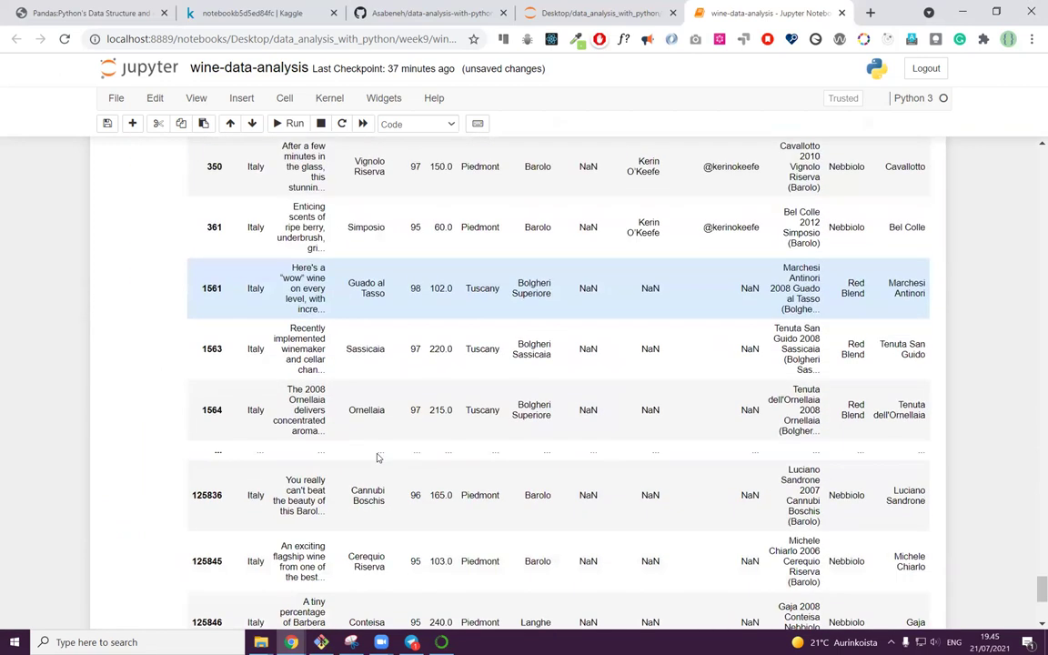
scroll(554, 462, "down", 3)
scroll(554, 464, "up", 2)
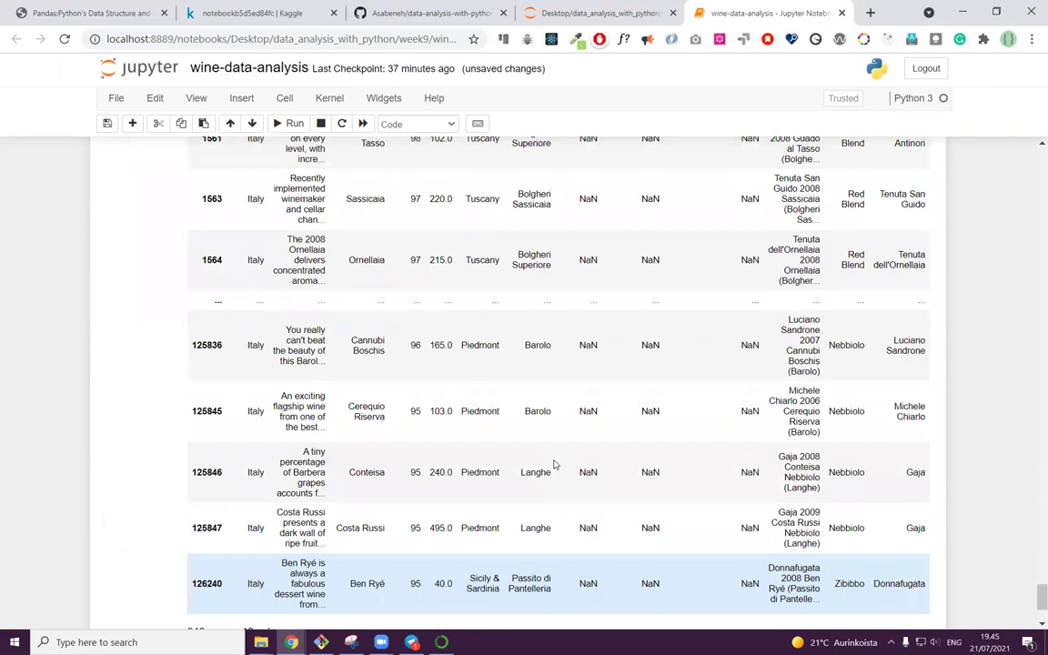
scroll(554, 465, "up", 2)
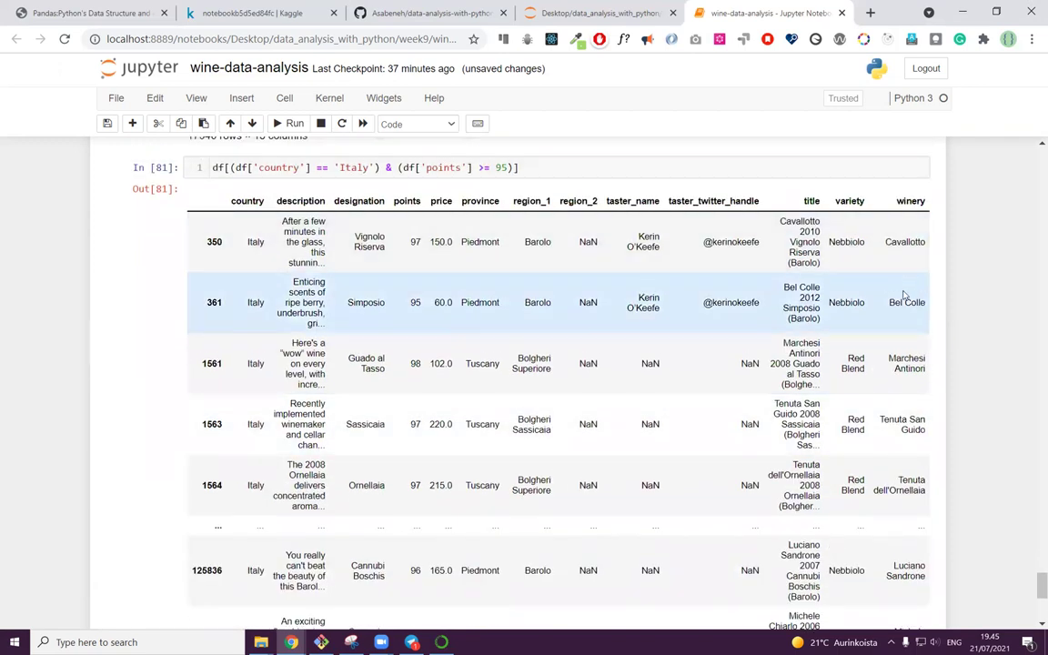
scroll(891, 549, "down", 3)
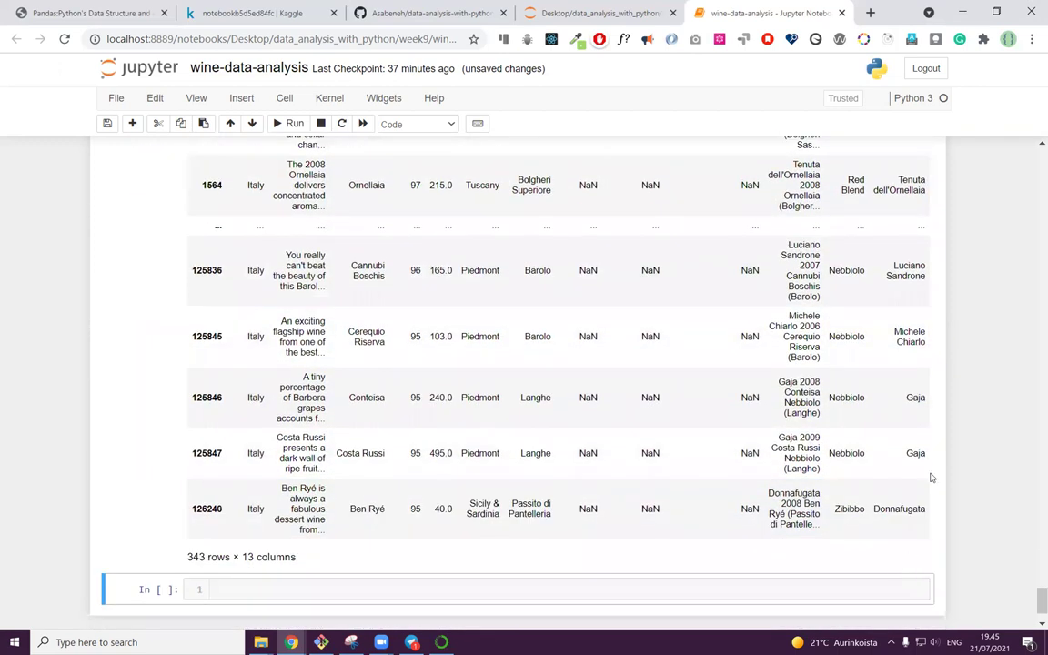
scroll(931, 476, "up", 4)
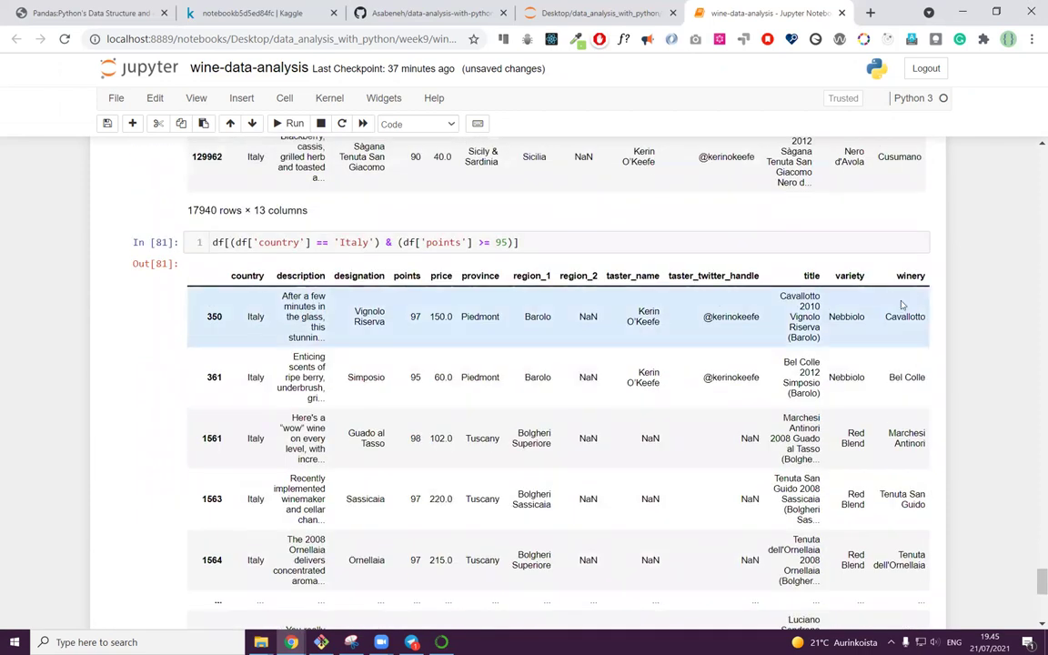
scroll(897, 299, "down", 4)
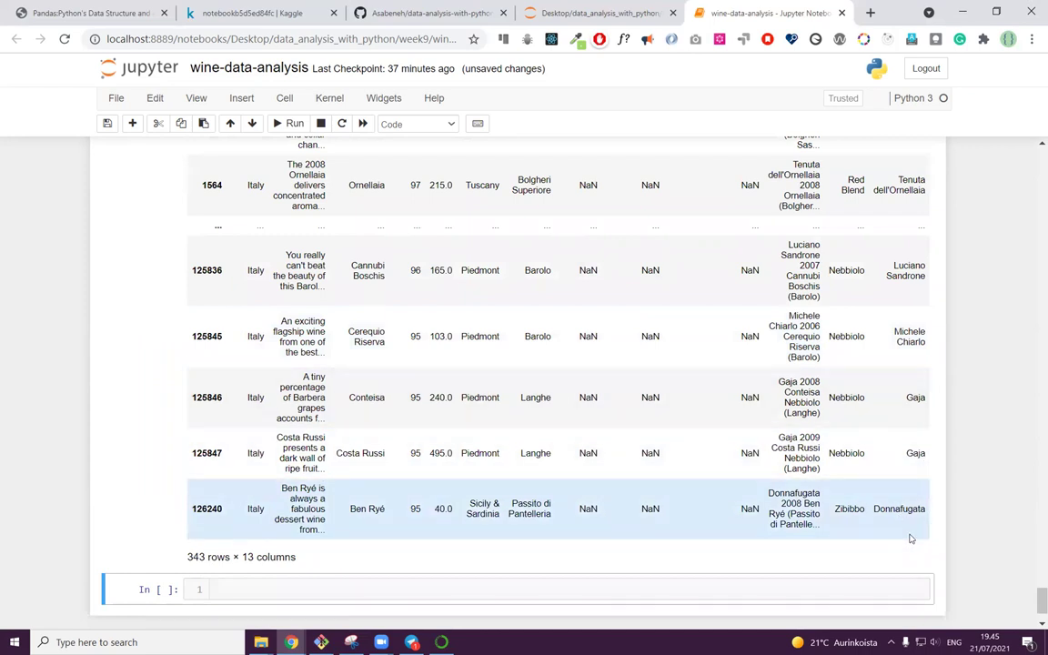
scroll(909, 538, "up", 3)
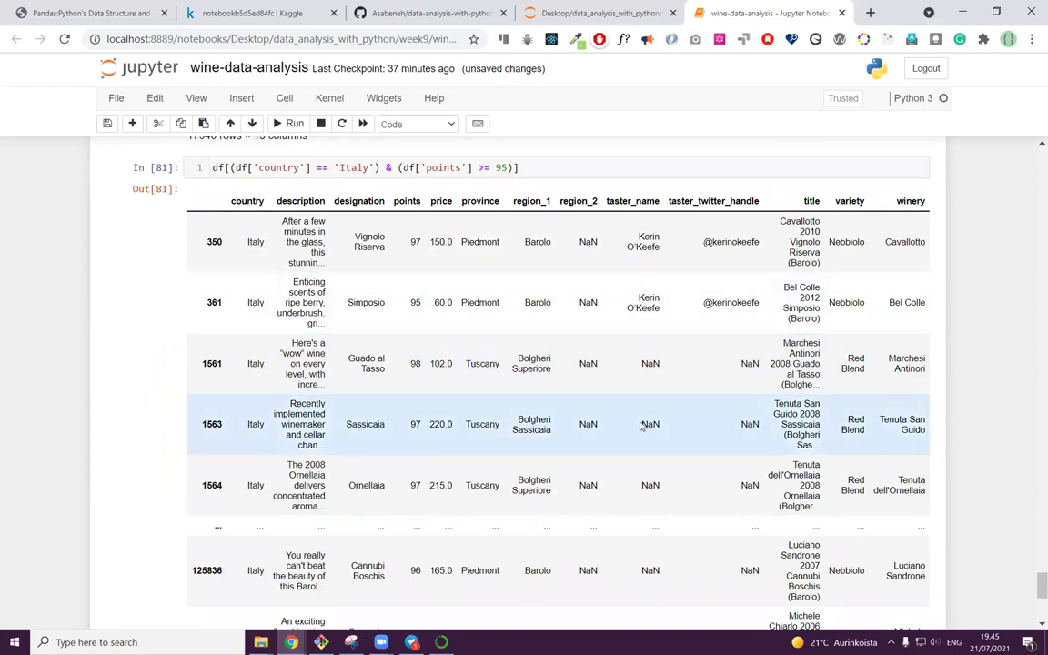
scroll(641, 426, "up", 3)
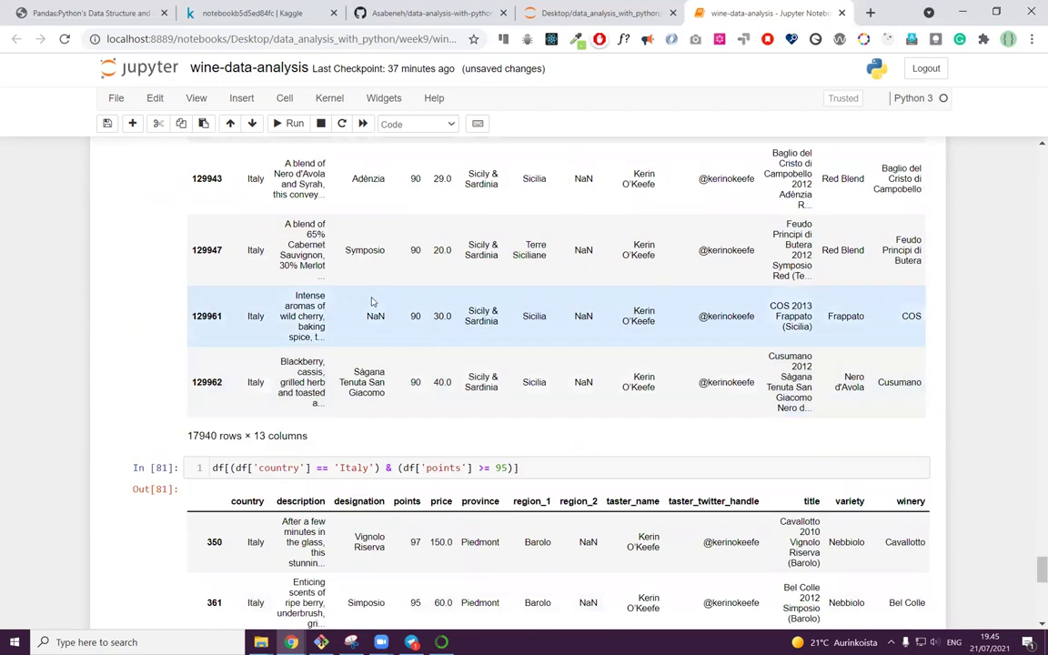
triple_click(539, 465)
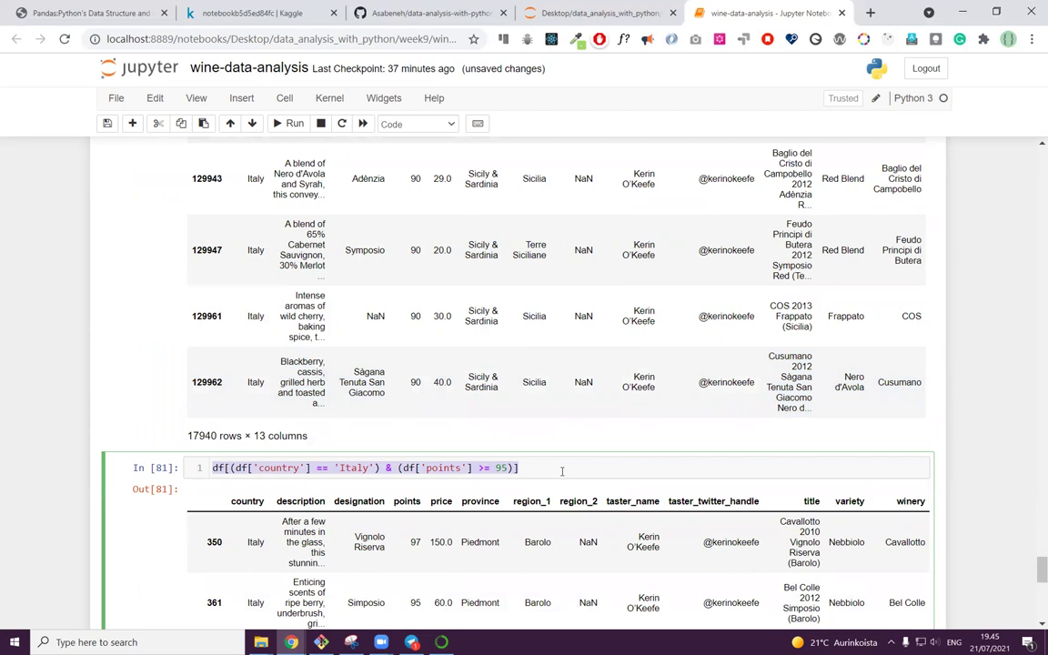
left_click(562, 470)
scroll(564, 478, "up", 1)
scroll(564, 482, "down", 4)
scroll(562, 483, "down", 4)
scroll(335, 479, "up", 4)
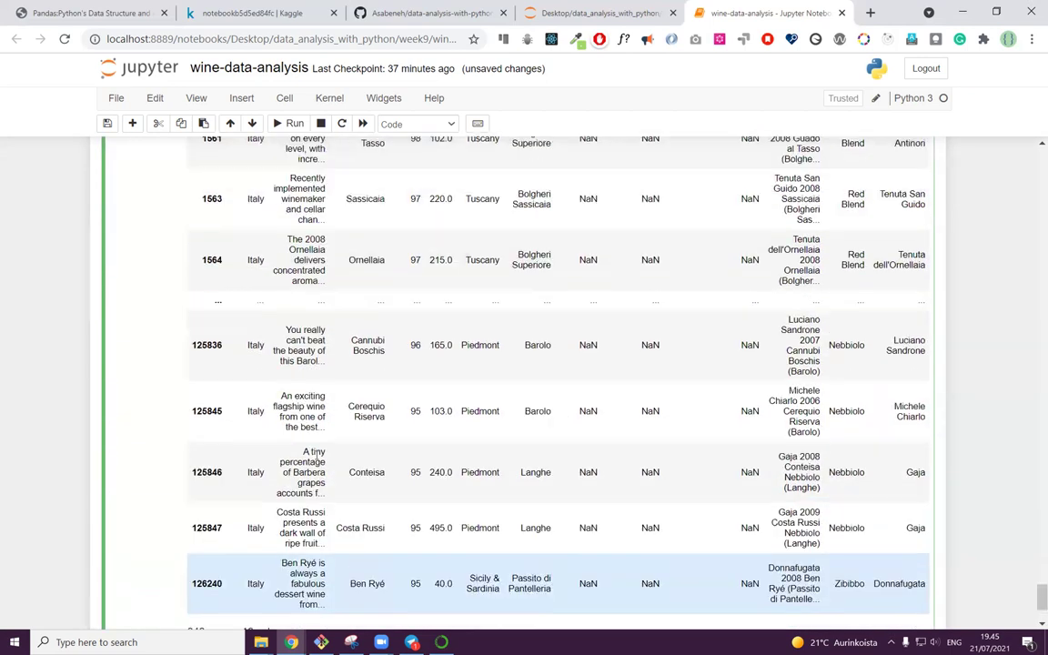
scroll(454, 289, "up", 2)
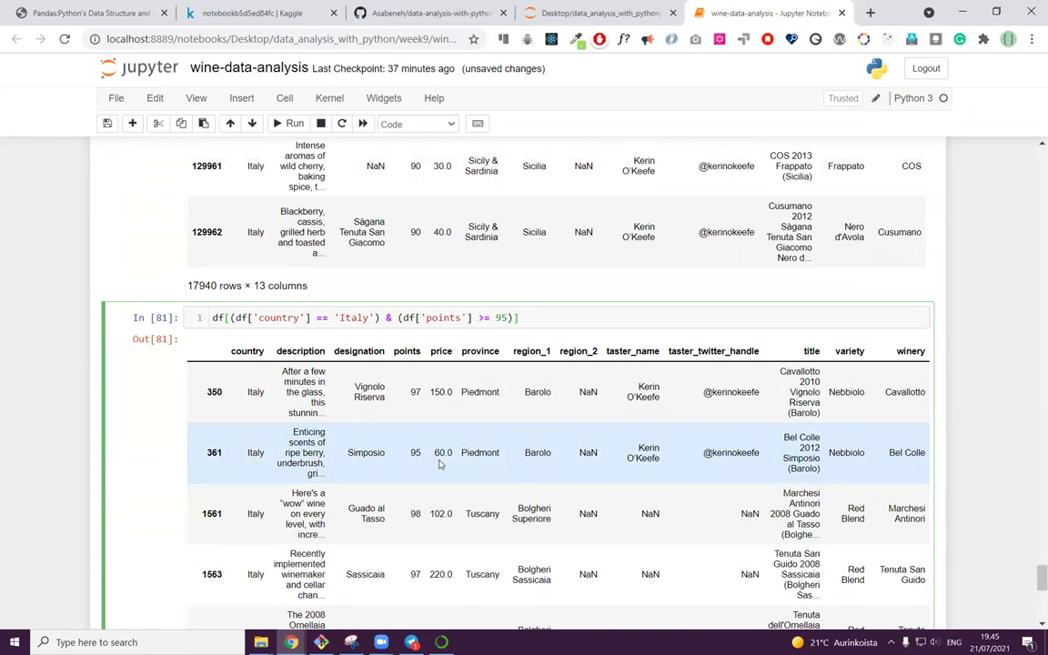
Step: Replace the & operator between the two filter conditions with |, run the cell and look through its output
left_click_drag(531, 317, 203, 318)
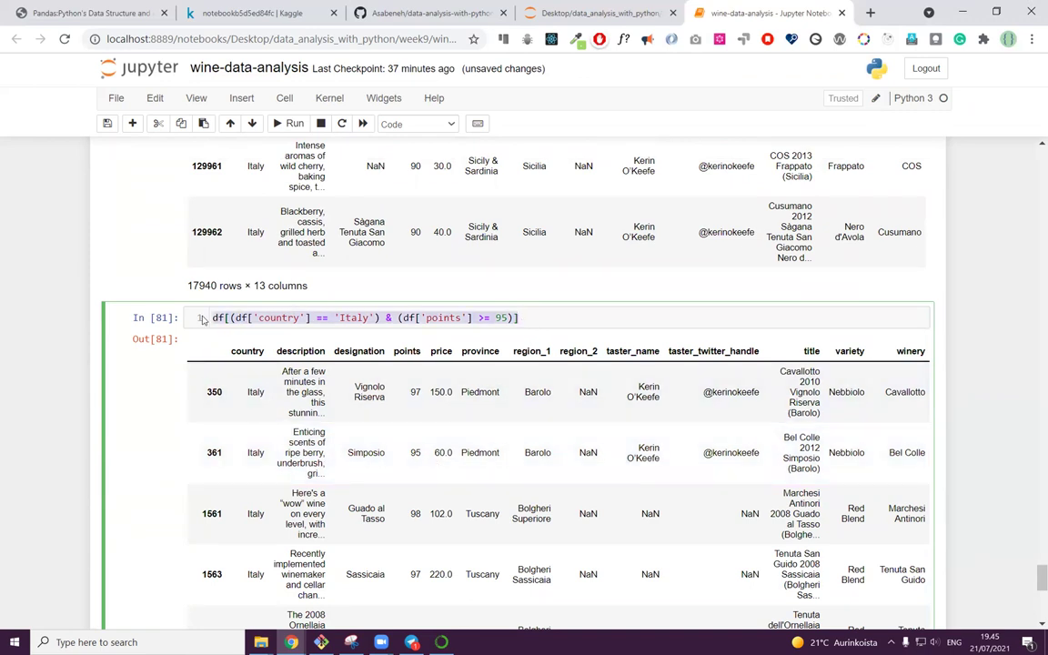
left_click(390, 318)
key("BackSpace")
type("|")
type("|")
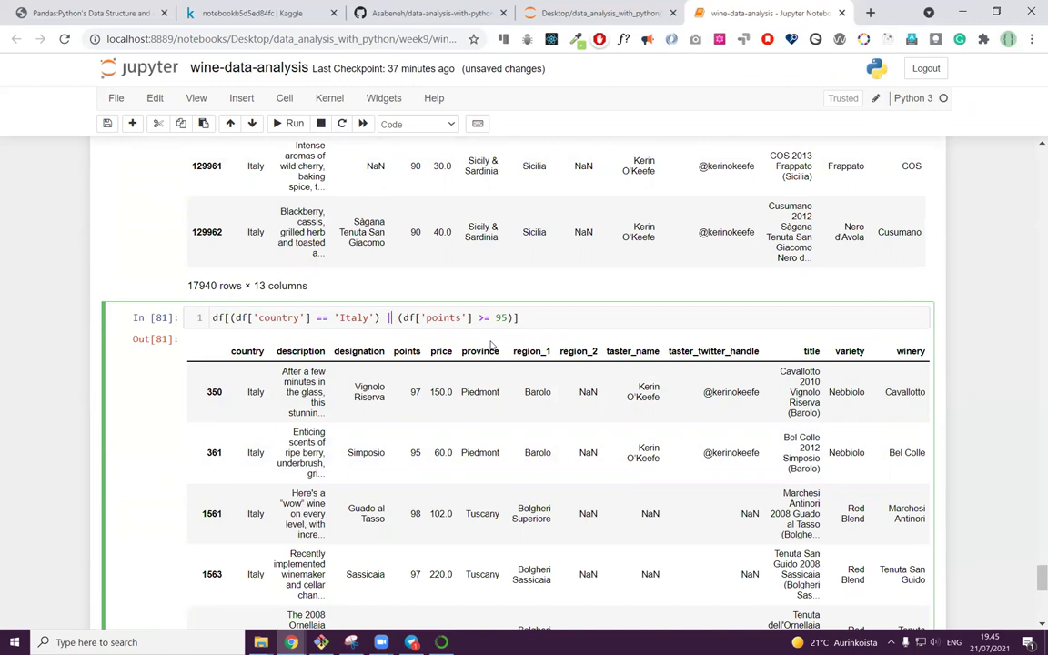
key("shift+Return")
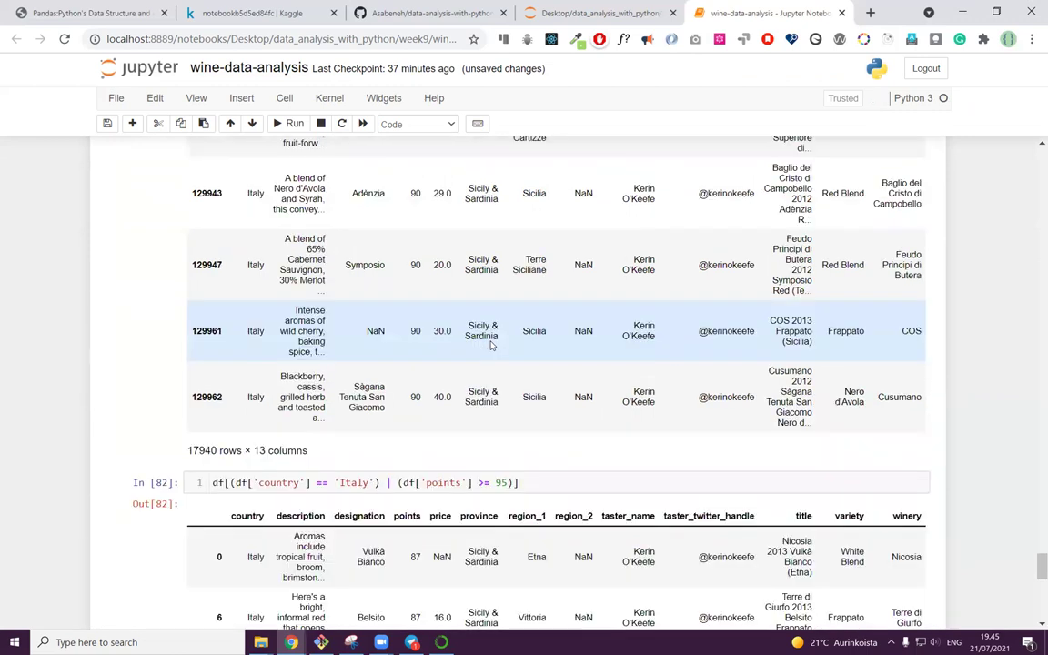
scroll(503, 351, "down", 6)
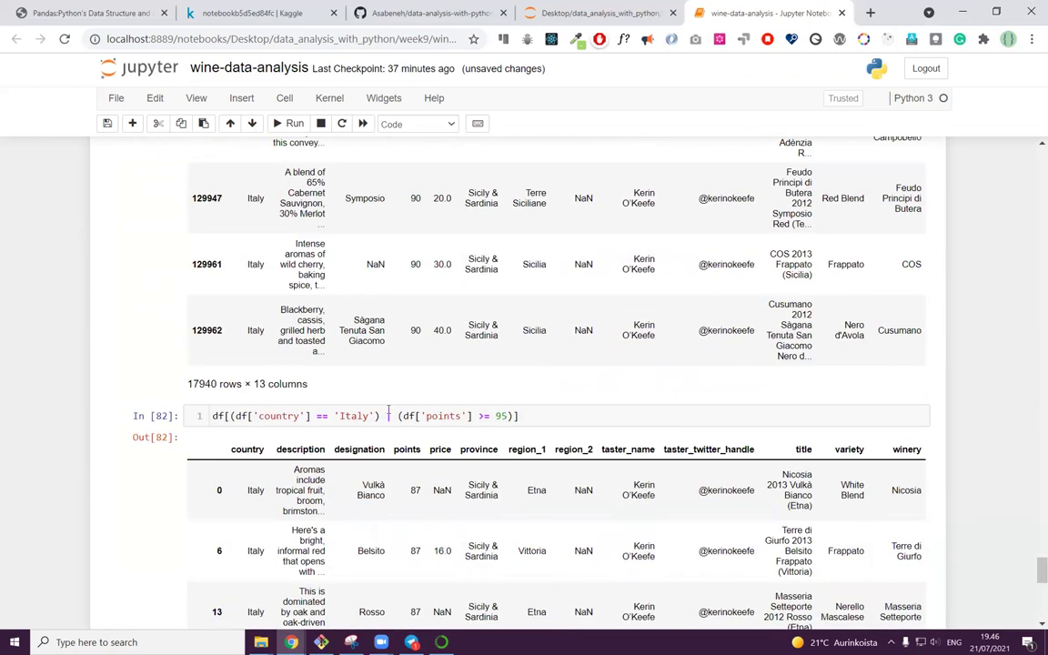
Step: Change the operator between the country and points conditions back to &, rerun the cell and review the filtered table
left_click(393, 416)
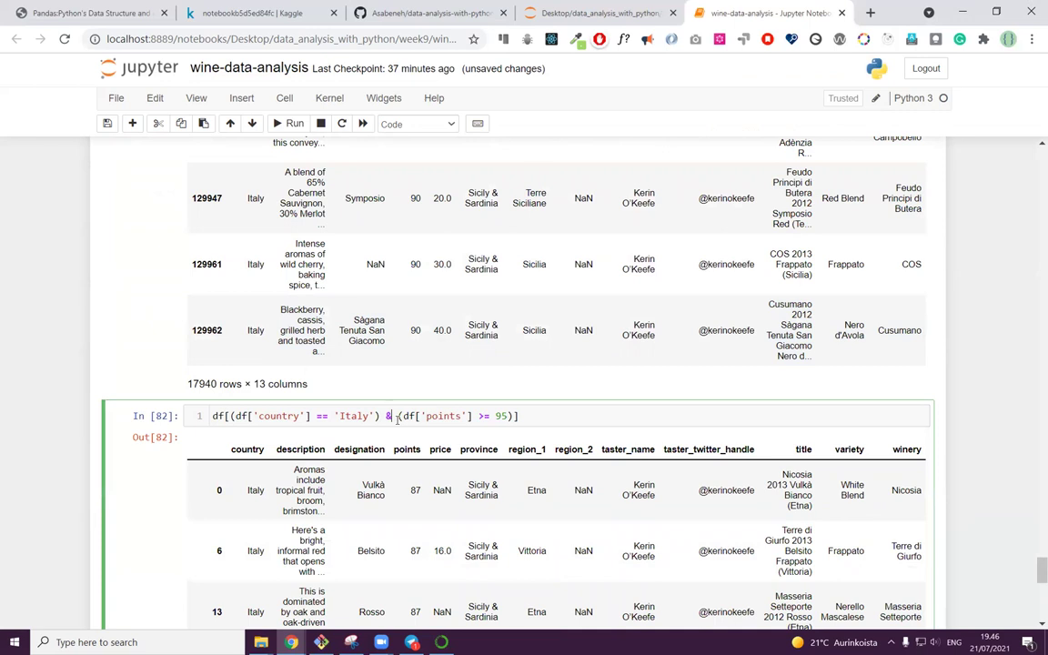
key("BackSpace")
type("&")
key("shift+Return")
scroll(436, 430, "down", 2)
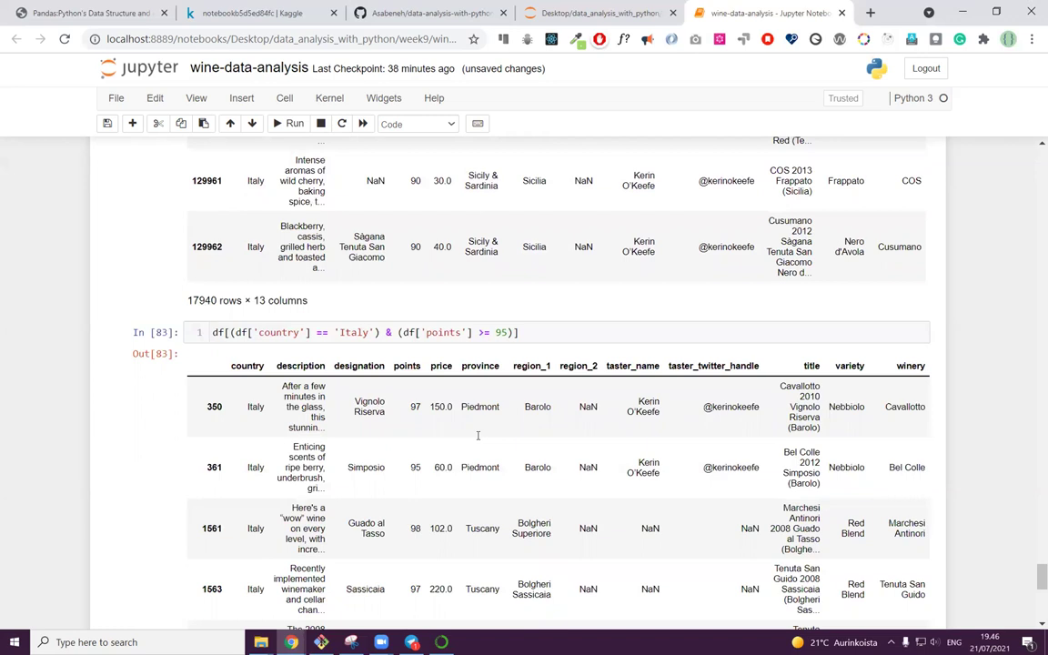
scroll(488, 466, "down", 6)
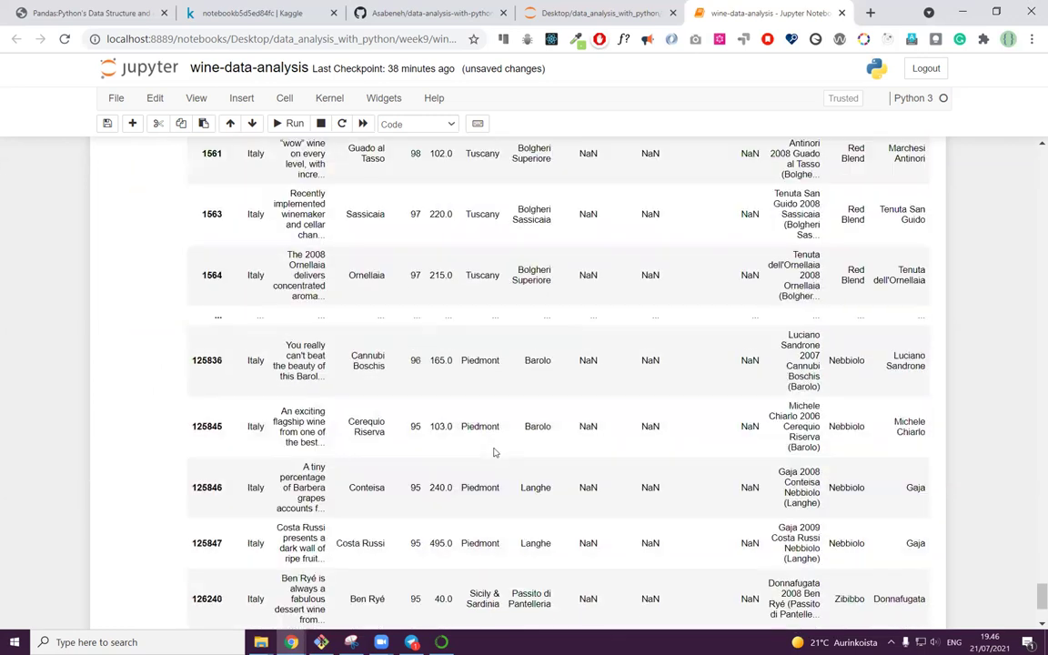
scroll(494, 452, "up", 5)
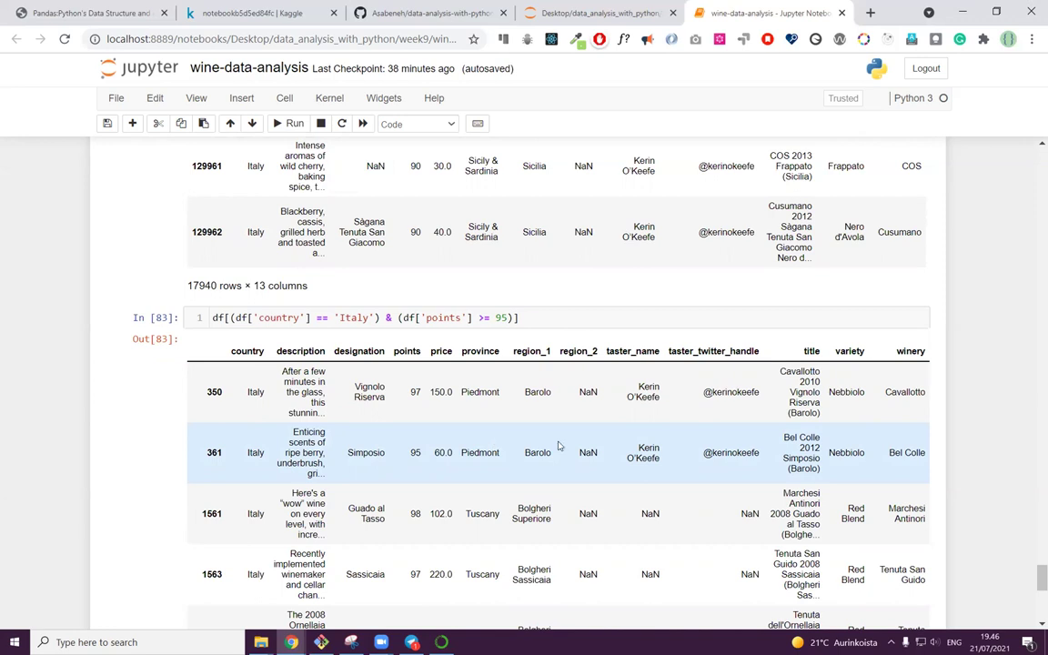
scroll(509, 391, "down", 5)
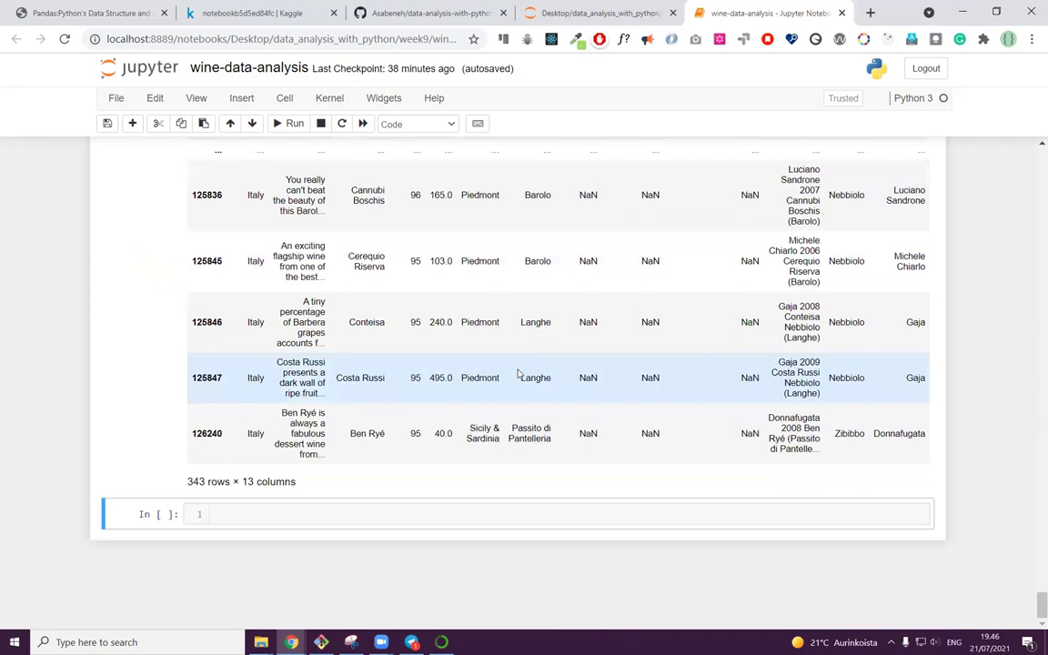
Step: Count the wines per country by running df['country'].value_counts() in the empty cell at the end of the notebook
scroll(517, 373, "up", 20)
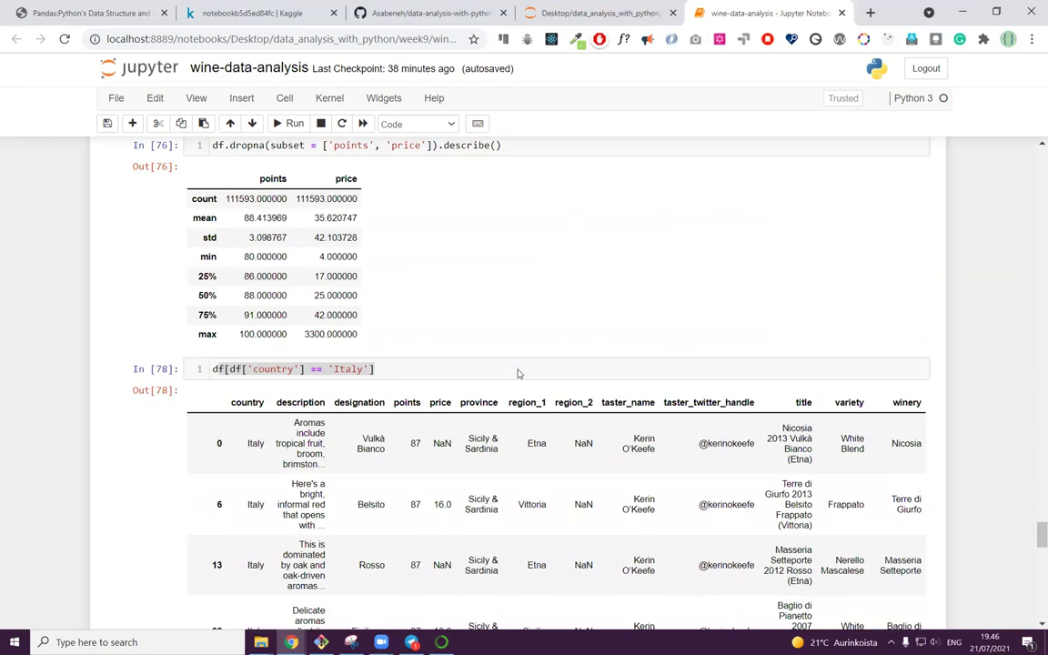
scroll(518, 372, "down", 5)
scroll(517, 372, "down", 10)
left_click(299, 513)
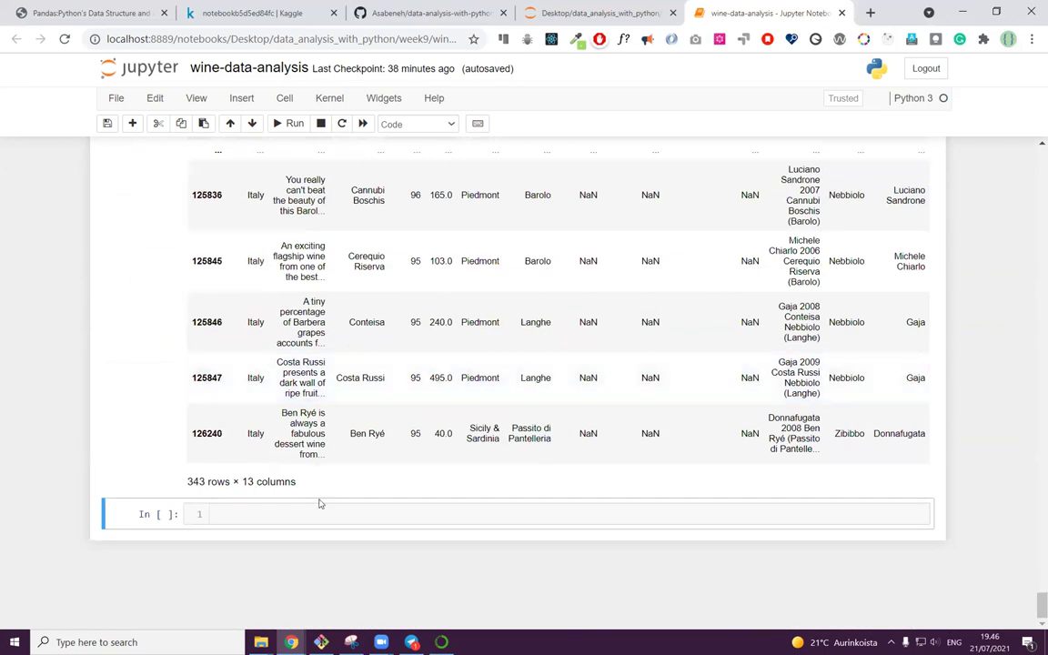
type("d")
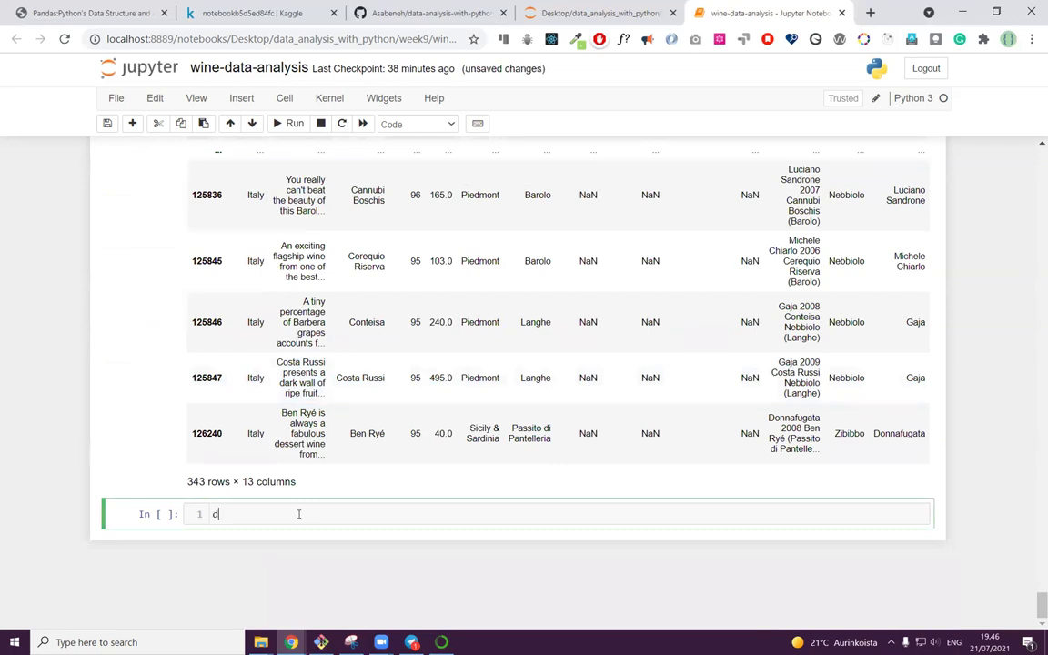
type("f['country'].value_counts()")
key("shift+Return")
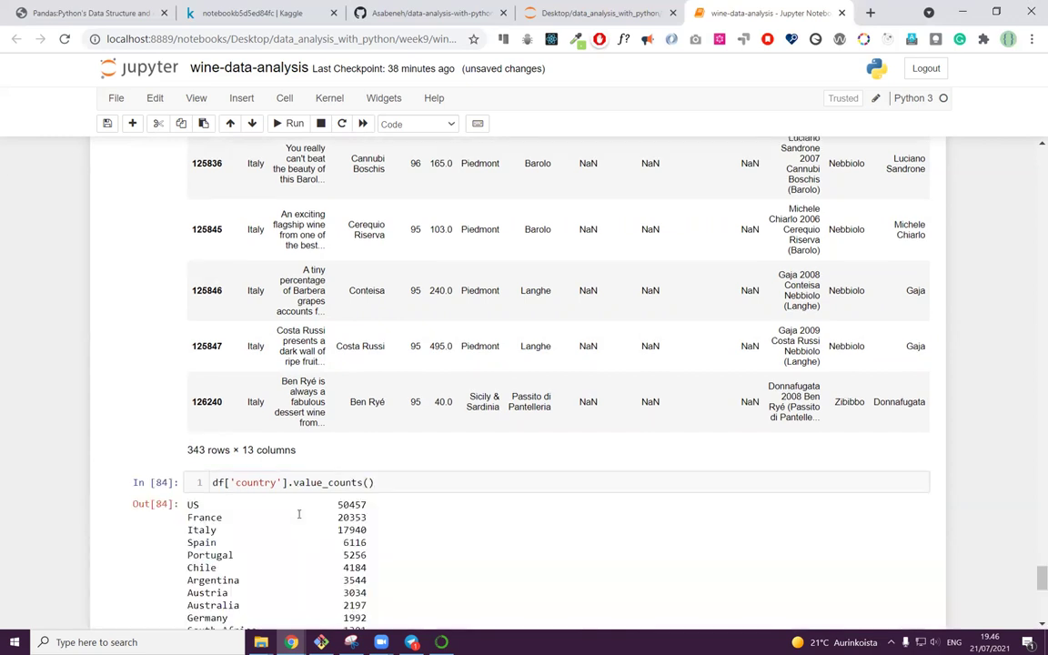
Step: Examine the per-country wine counts, comparing the figures for US, France and Italy
scroll(298, 514, "down", 5)
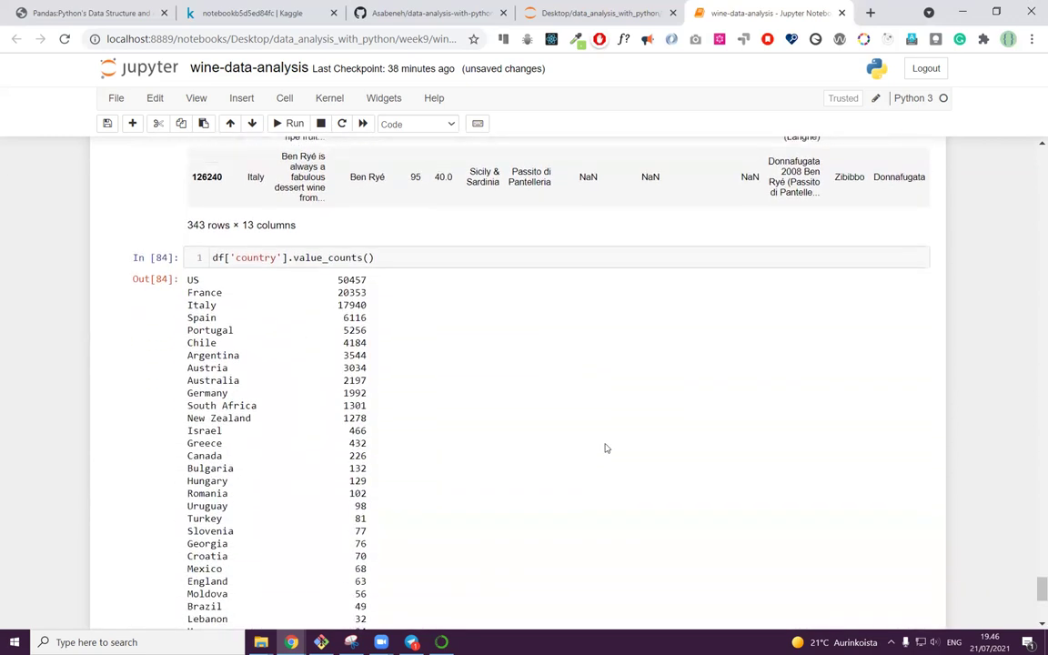
scroll(607, 447, "down", 3)
scroll(607, 447, "up", 5)
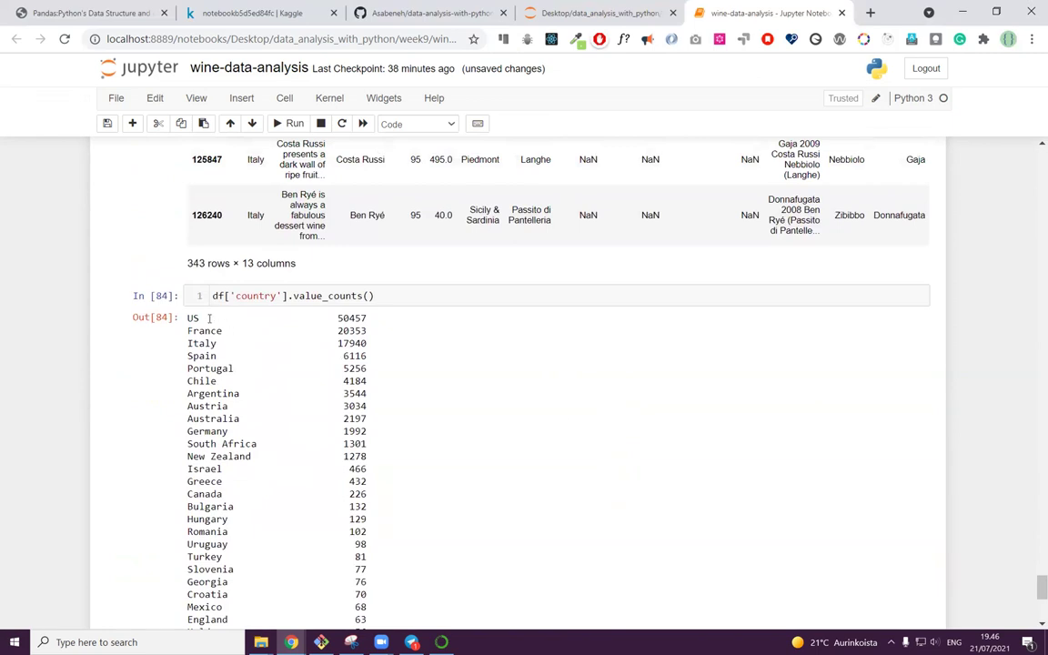
left_click_drag(189, 317, 200, 317)
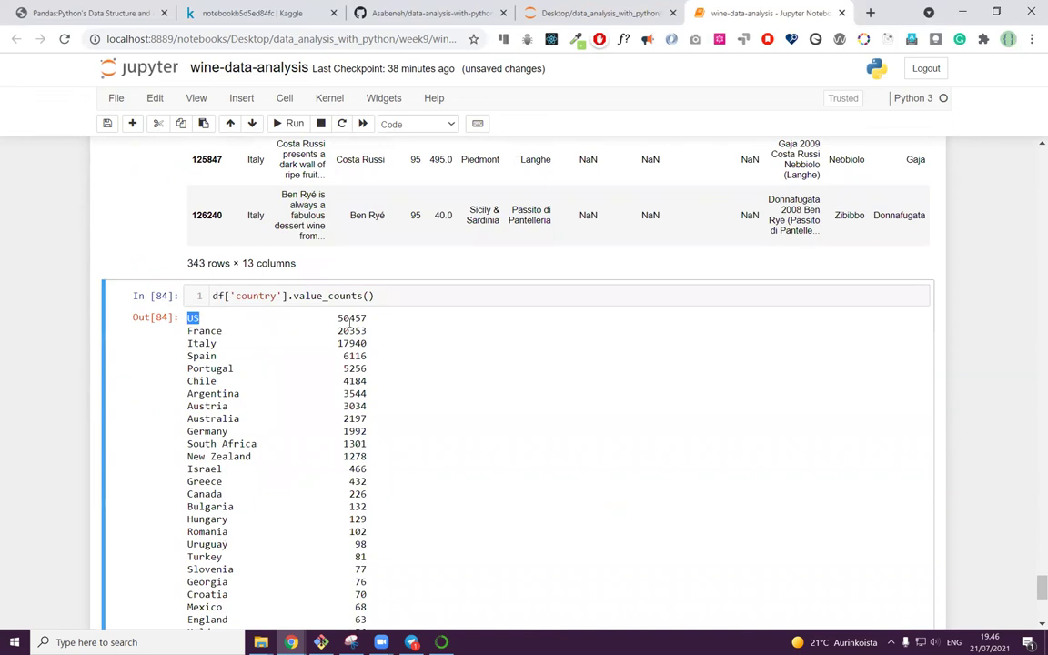
left_click(398, 332)
left_click_drag(338, 330, 380, 349)
left_click(218, 343)
Step: Remove the .value_counts() call from the country cell and rerun it as df['country']
left_click(376, 296)
key("BackSpace")
key("BackSpace")
key("BackSpace")
key("BackSpace")
key("BackSpace")
key("BackSpace")
key("BackSpace")
key("BackSpace")
key("BackSpace")
key("BackSpace")
key("BackSpace")
key("BackSpace")
key("BackSpace")
key("BackSpace")
key("BackSpace")
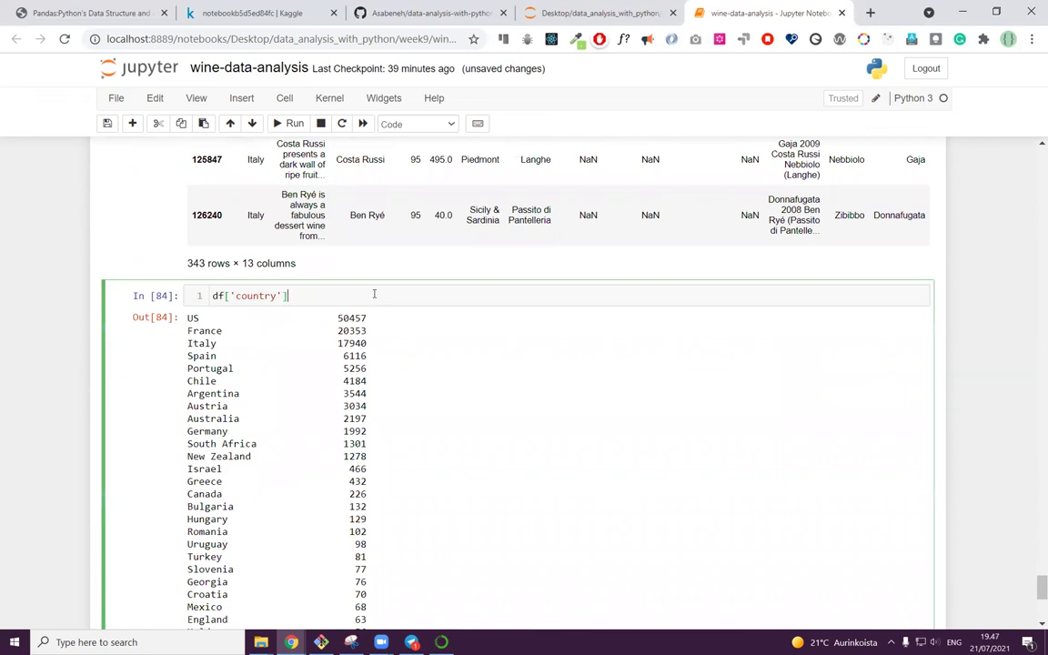
key("shift+Return")
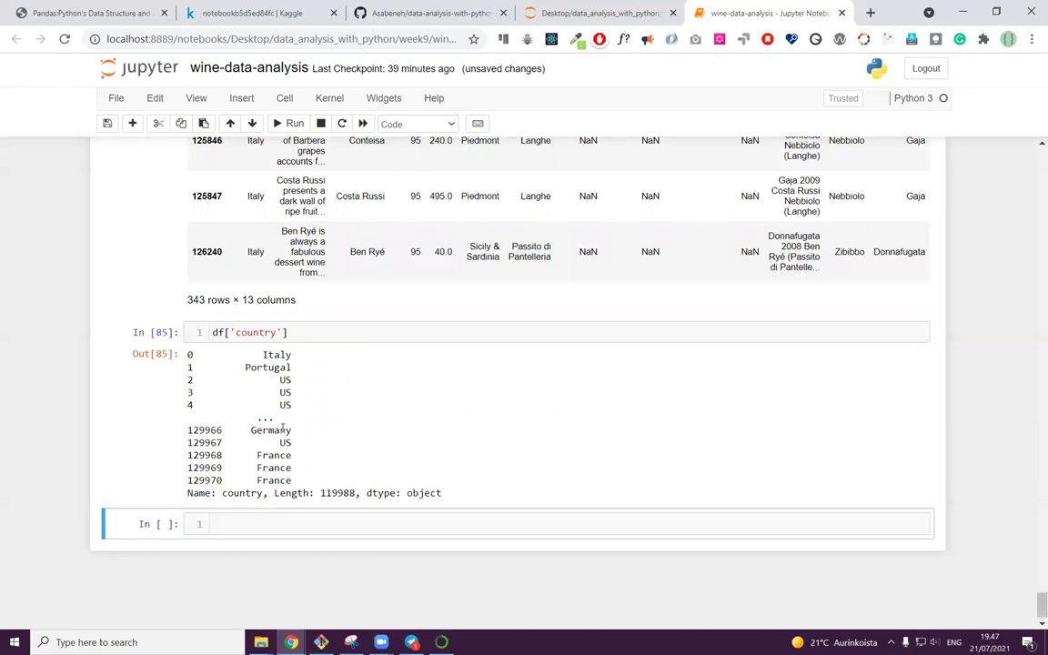
Step: Get the length of the country column by running len(df['country']) in a new cell
left_click(287, 524)
left_click_drag(308, 335, 193, 334)
key("ctrl+c")
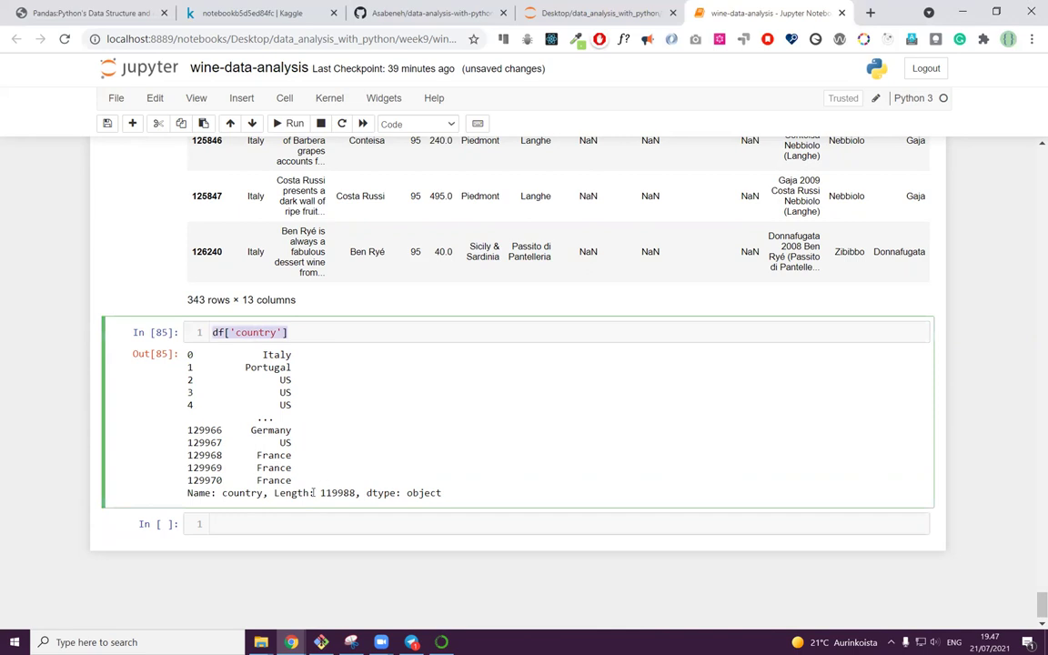
left_click(242, 523)
type("len(")
key("ctrl+v")
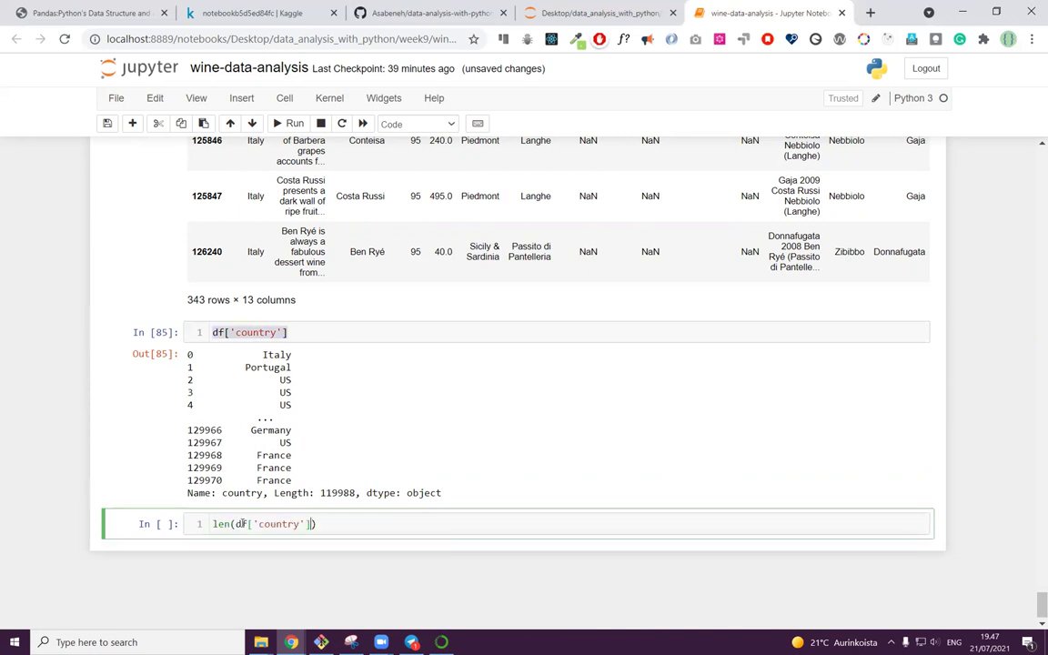
key("shift+Return")
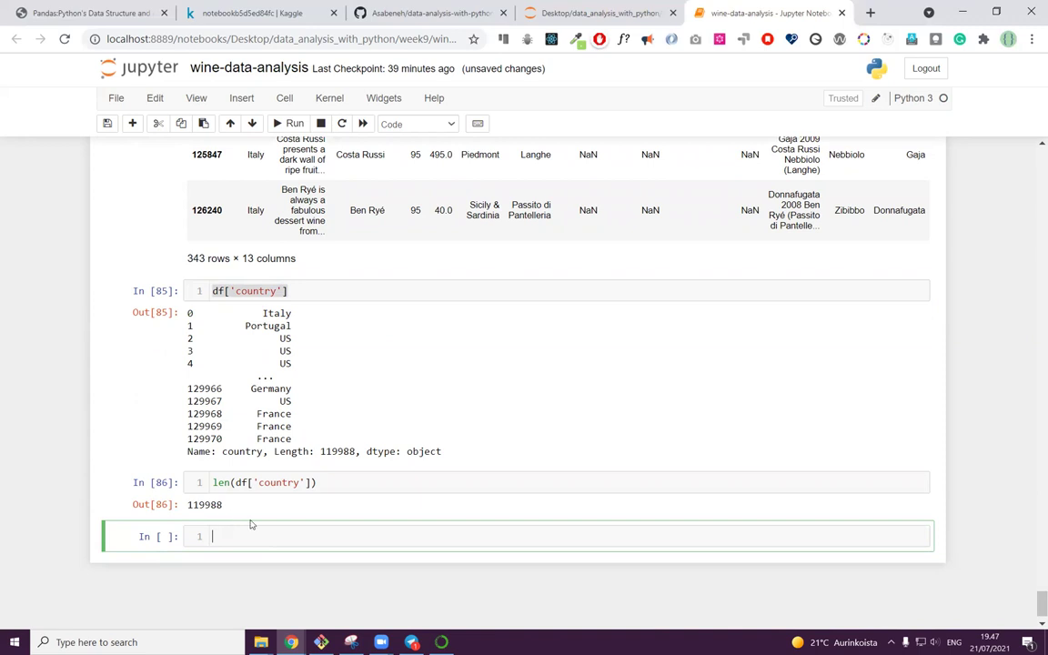
Step: List the distinct countries by running df['country'].unique() in the next cell
key("ctrl+v")
type(".unique(")
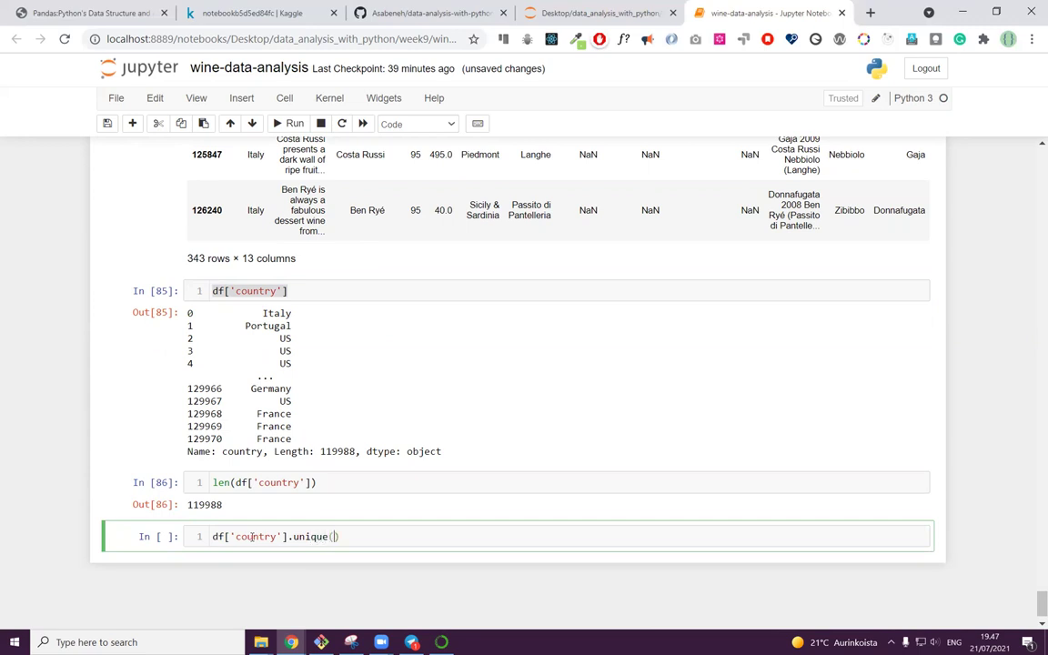
key("shift+Return")
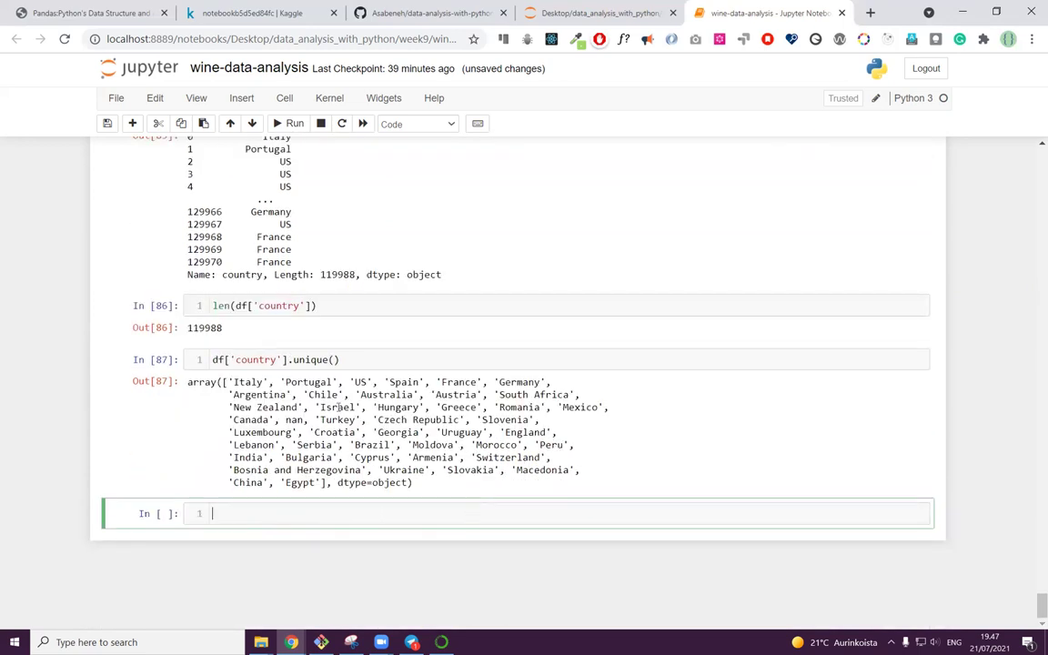
Step: Reuse the unique-countries expression in a new cell, wrap it in len() and run len(df['country'].unique())
left_click_drag(342, 359, 182, 361)
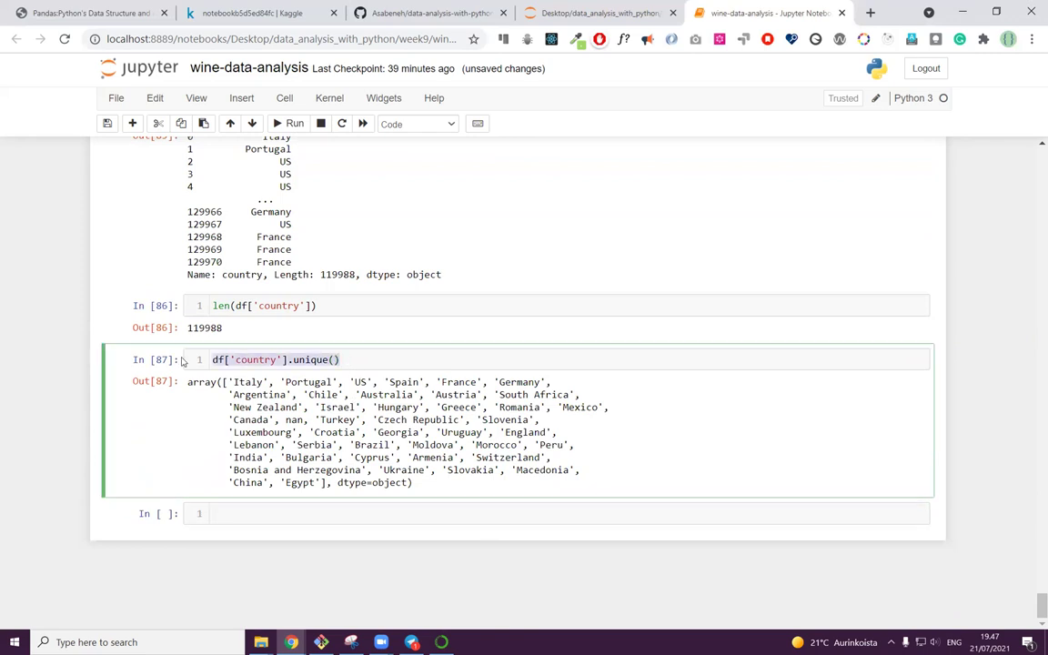
key("BackSpace")
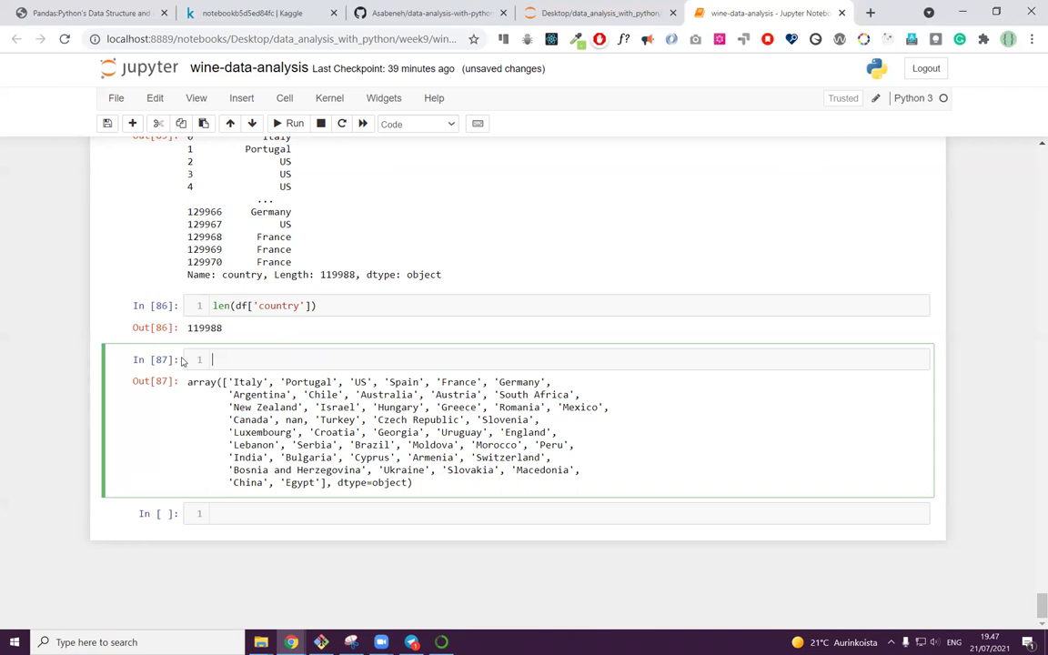
key("ctrl+z")
key("Right")
left_click(171, 365, "shift")
key("ctrl+c")
left_click(234, 511)
key("ctrl+v")
key("ctrl+z")
type("len(")
key("ctrl+v")
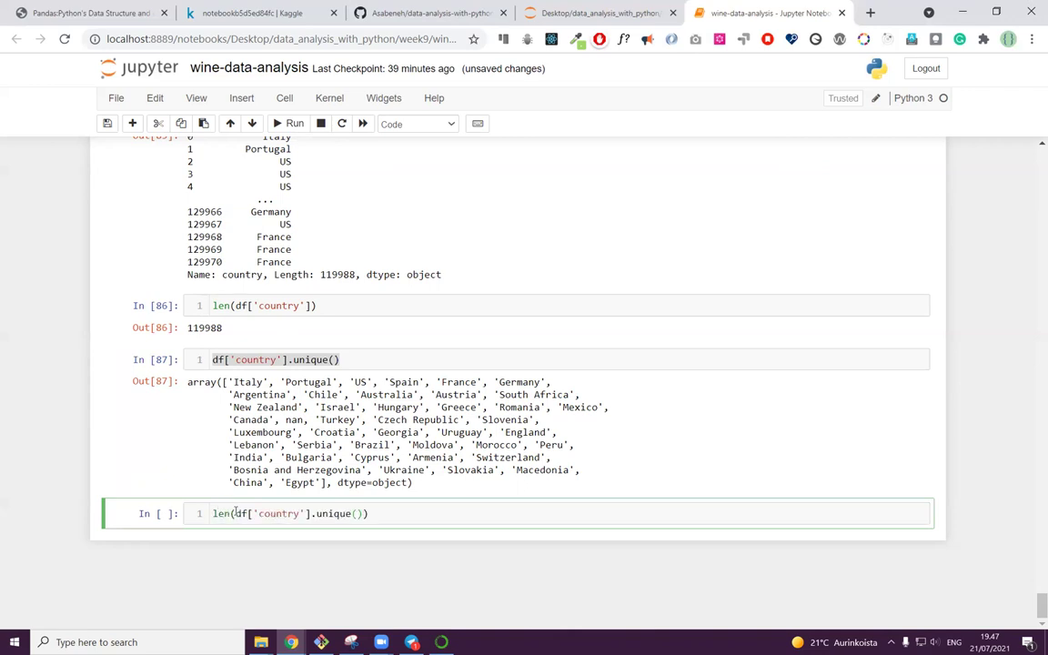
key("shift+Return")
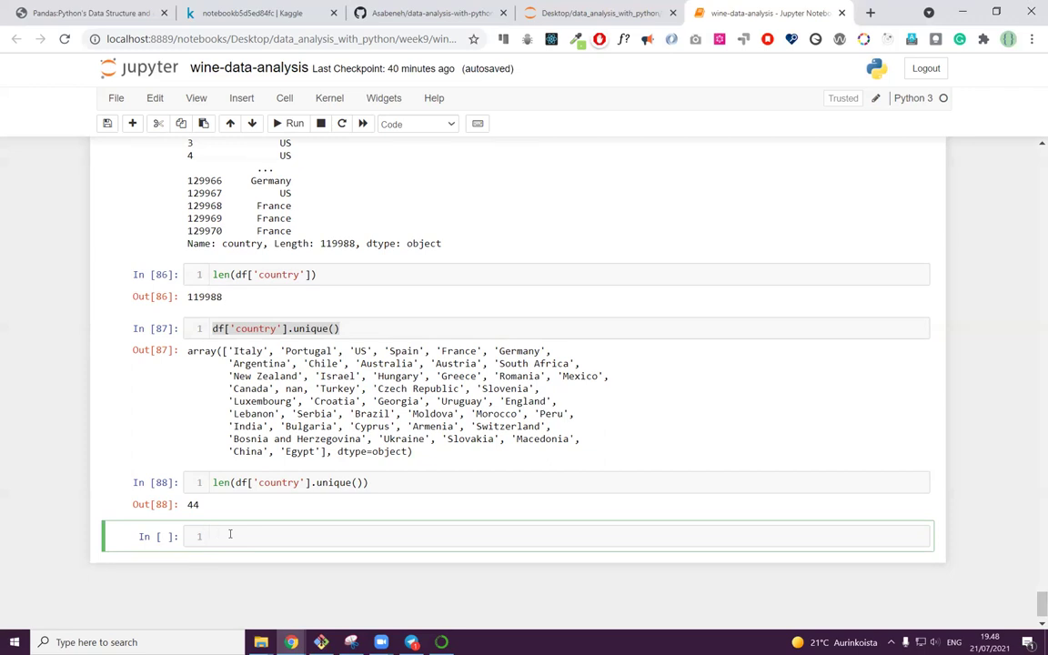
Step: Try to count entries per winery by running df['winner'].value_counts() in a new cell
type("df['winner']")
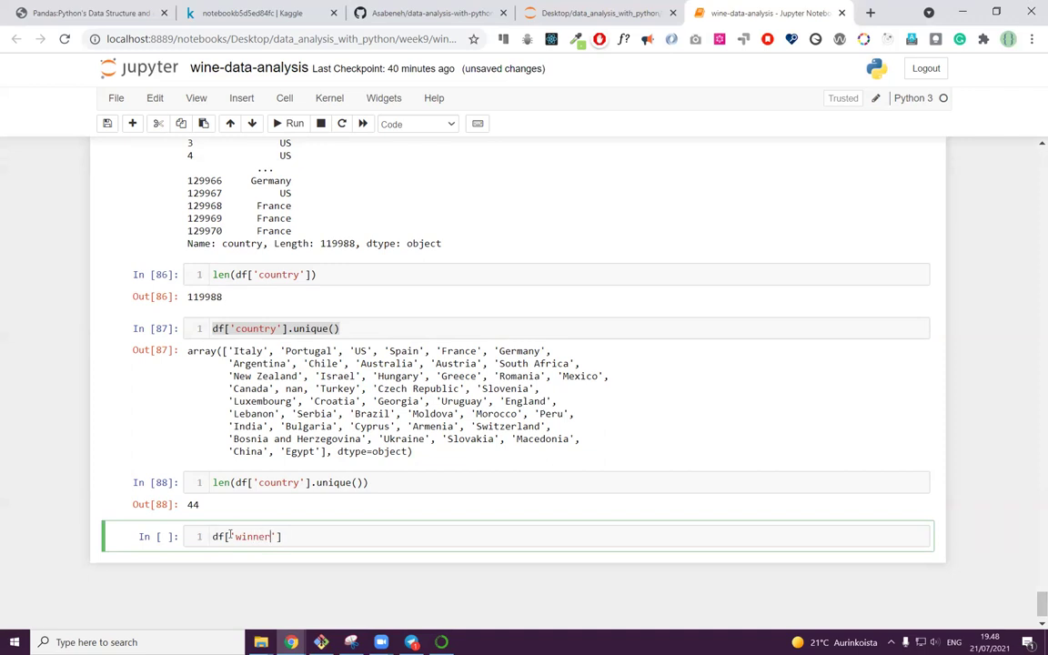
type(".value_counts()")
key("shift+Return")
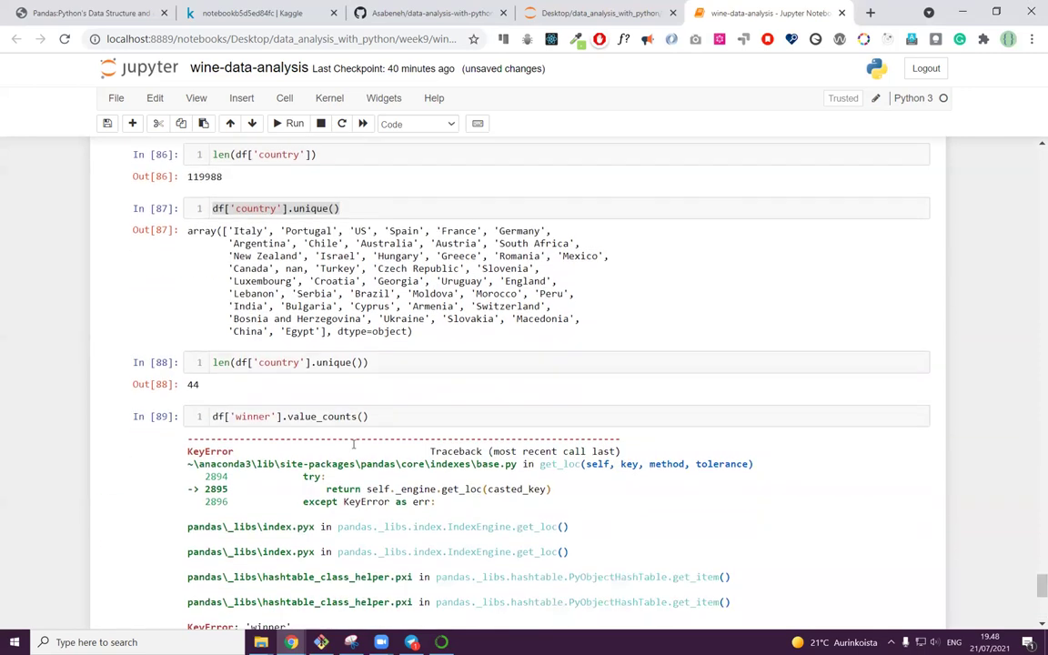
Step: Correct the column name in the value_counts cell to 'winery', rerun it and check the top winery's count
scroll(292, 432, "down", 1)
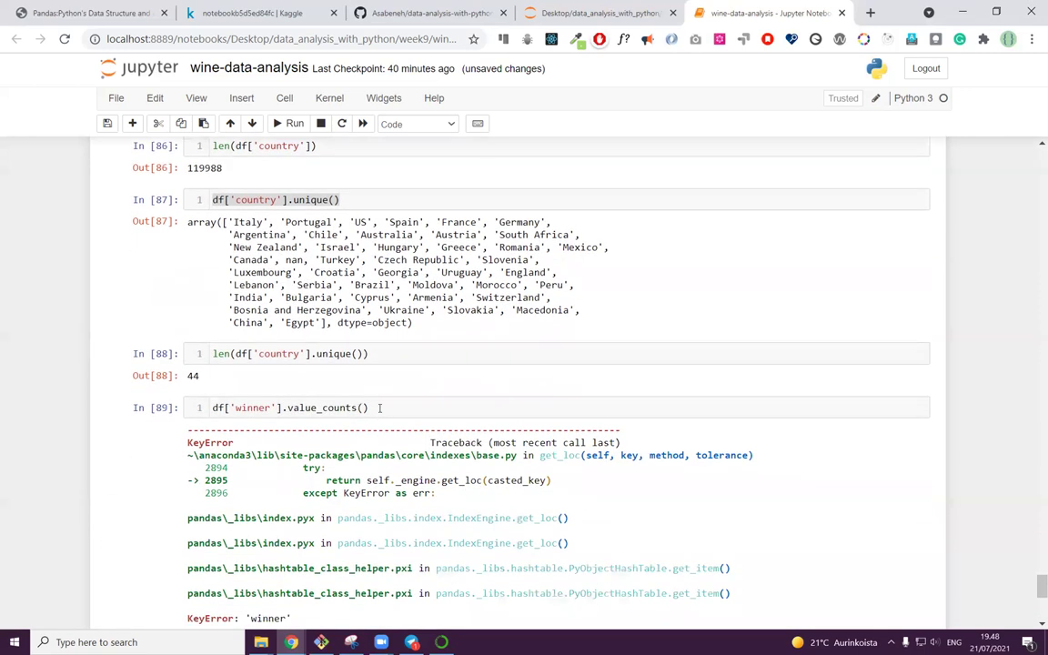
left_click(272, 407)
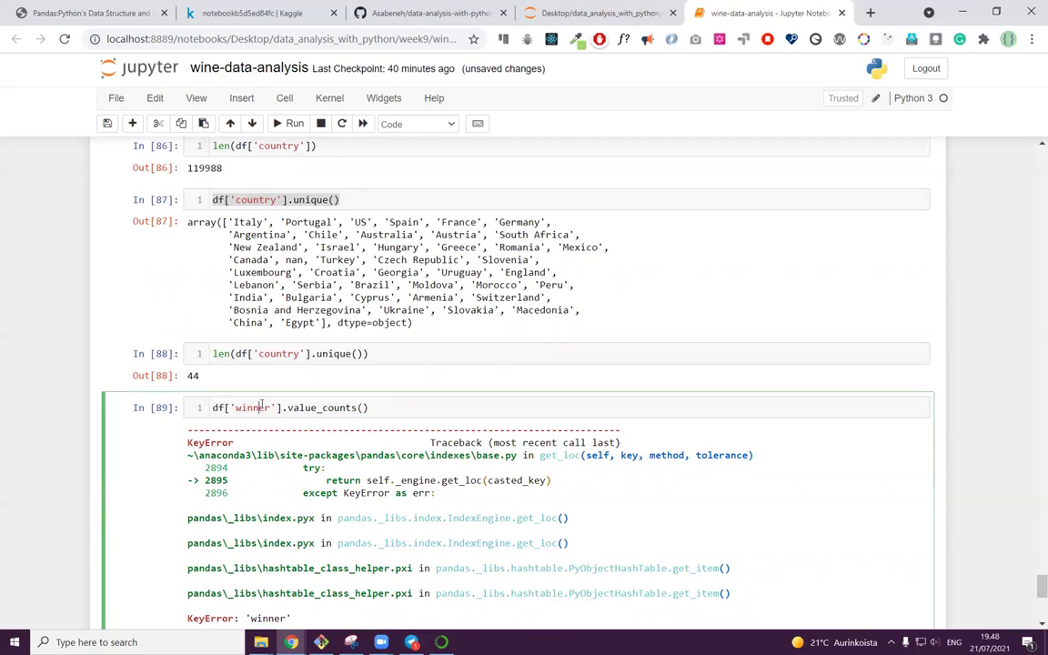
key("BackSpace")
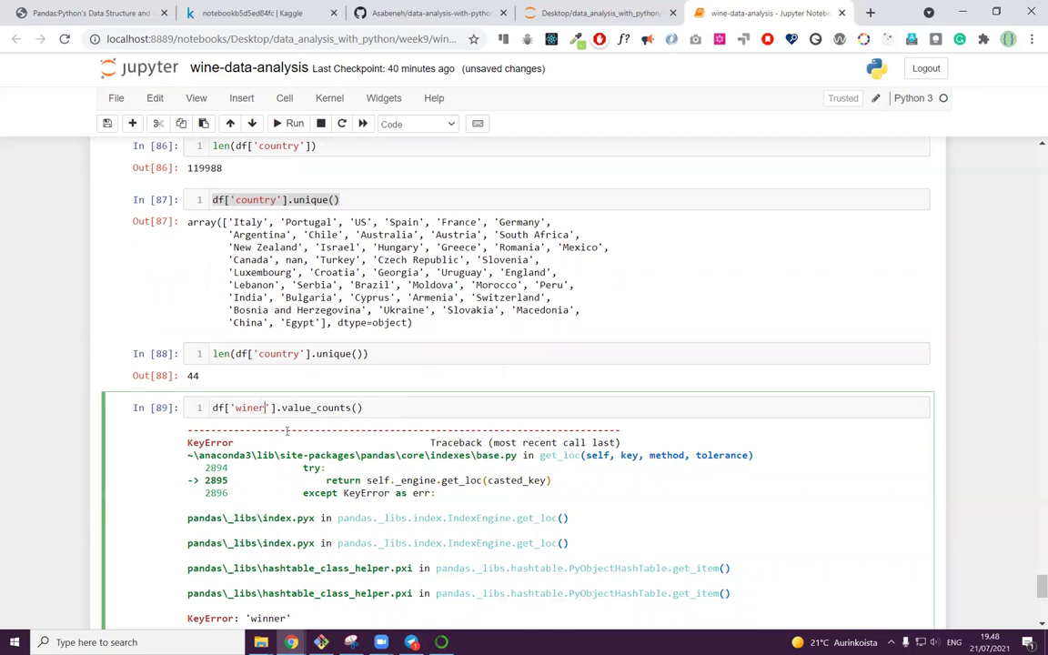
type("y")
key("shift+Return")
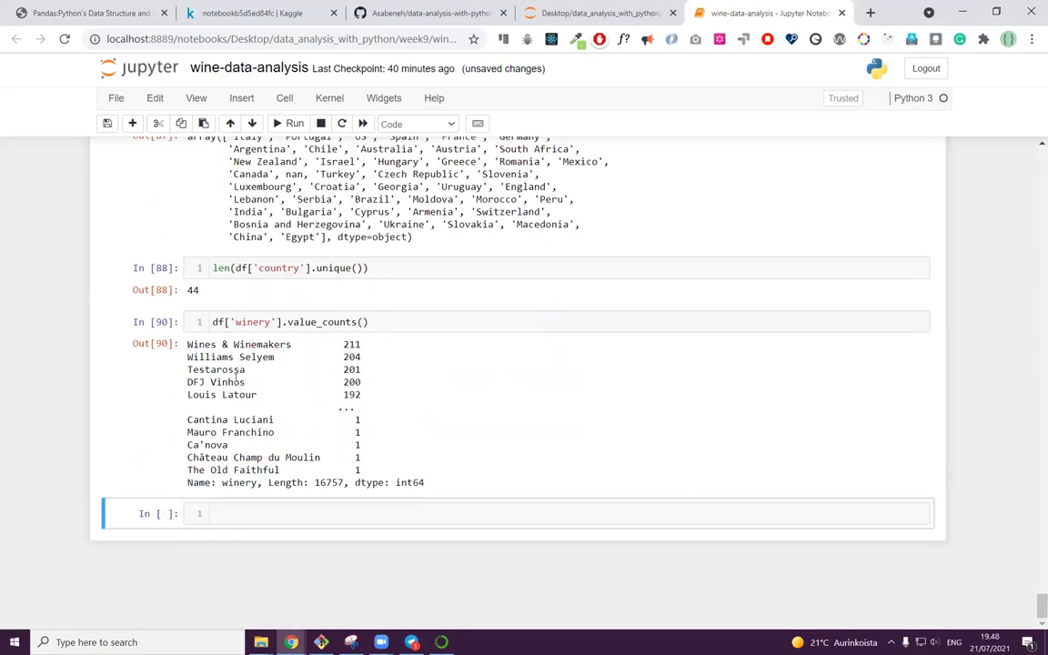
left_click_drag(188, 345, 369, 348)
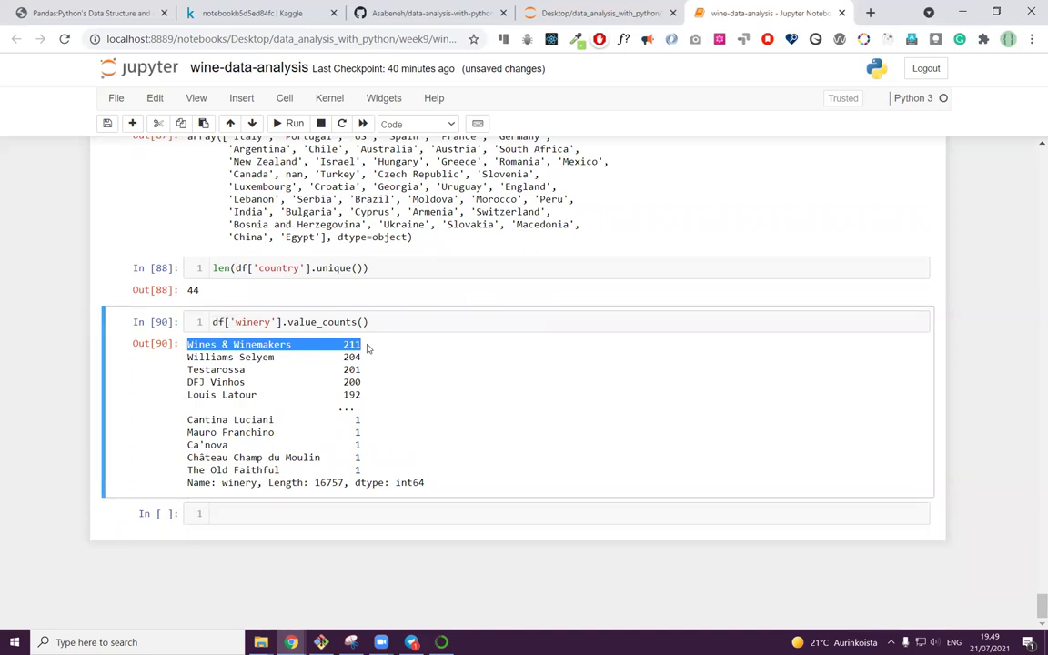
left_click(368, 348)
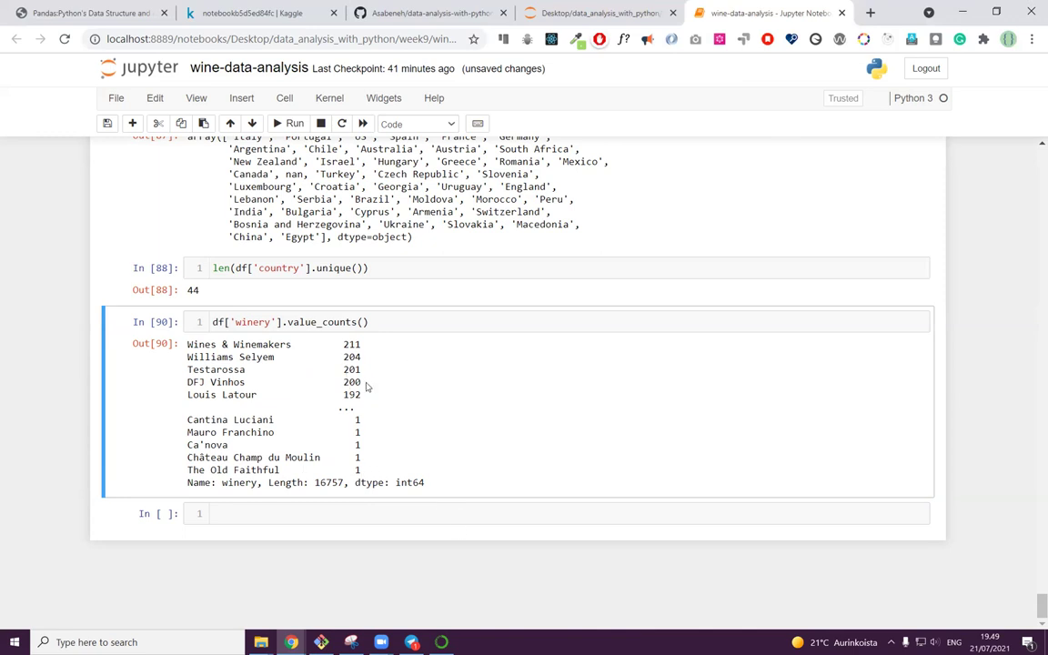
Step: Limit the winery counts to the top ten by appending [:10] to the expression and rerun the cell
left_click(414, 320)
type("[:")
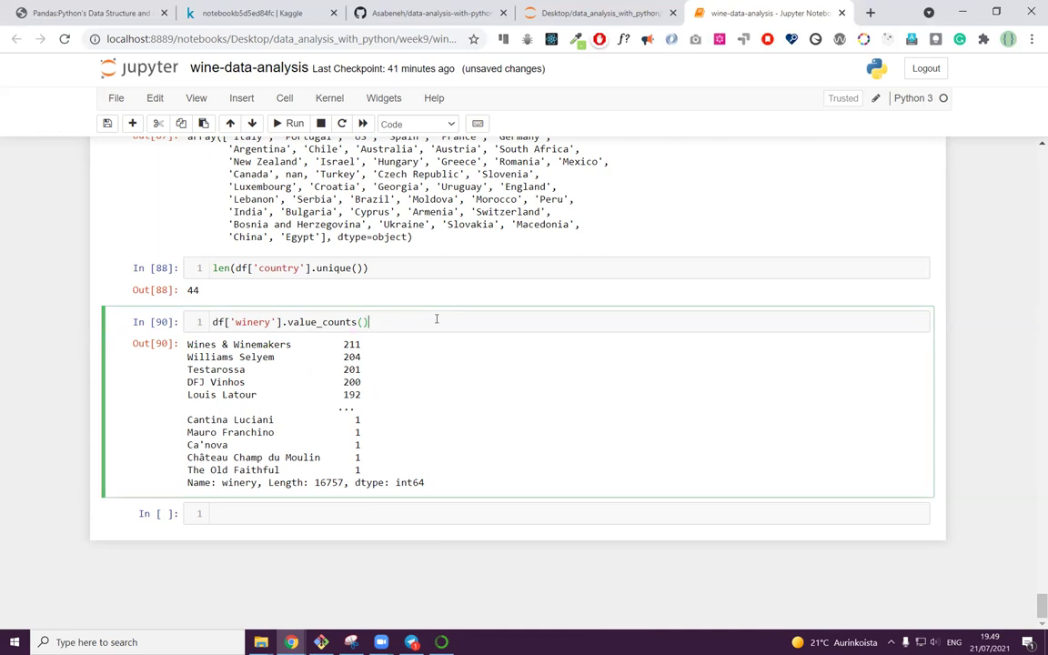
type("10")
key("shift+Return")
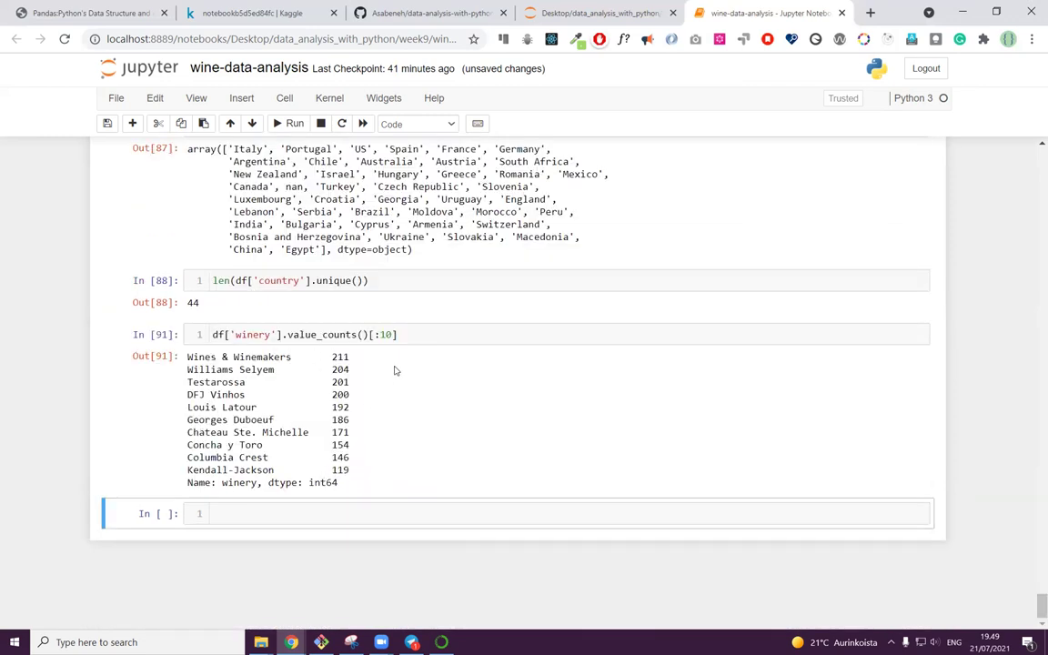
Step: Change the winery count slice to [:25], rerun the cell and view the longer list
left_click(389, 335)
key("BackSpace")
key("BackSpace")
type("25")
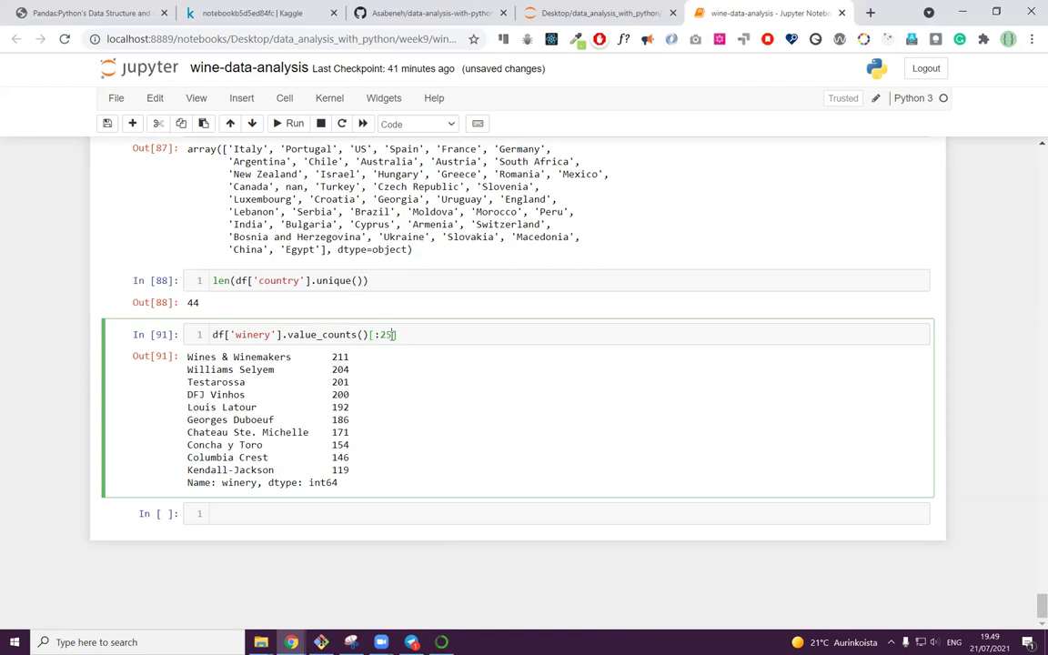
key("shift+Return")
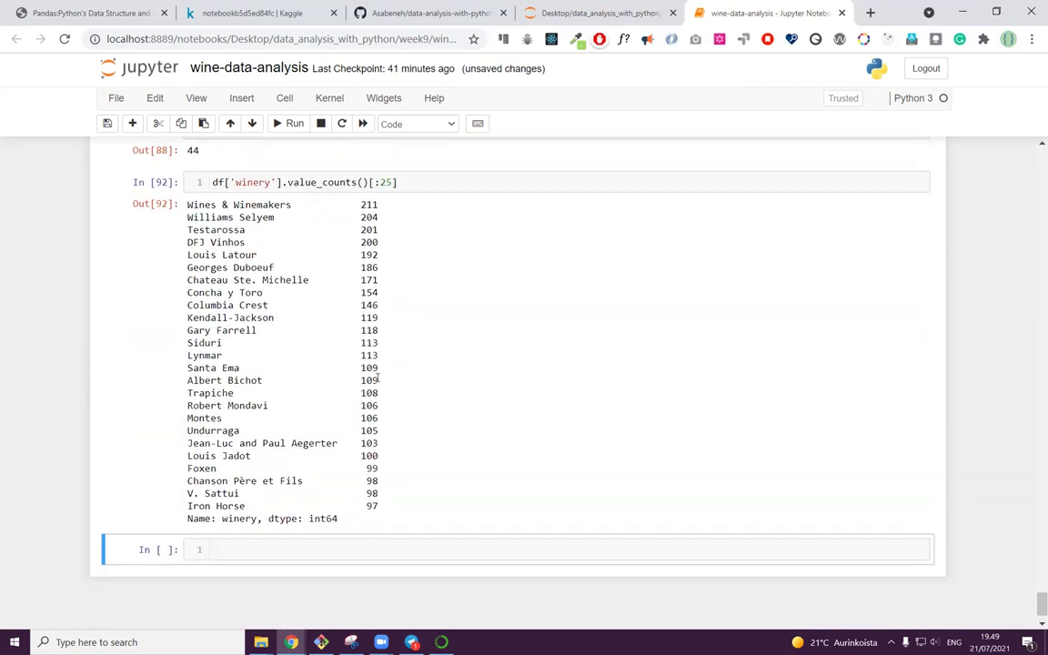
scroll(364, 409, "down", 1)
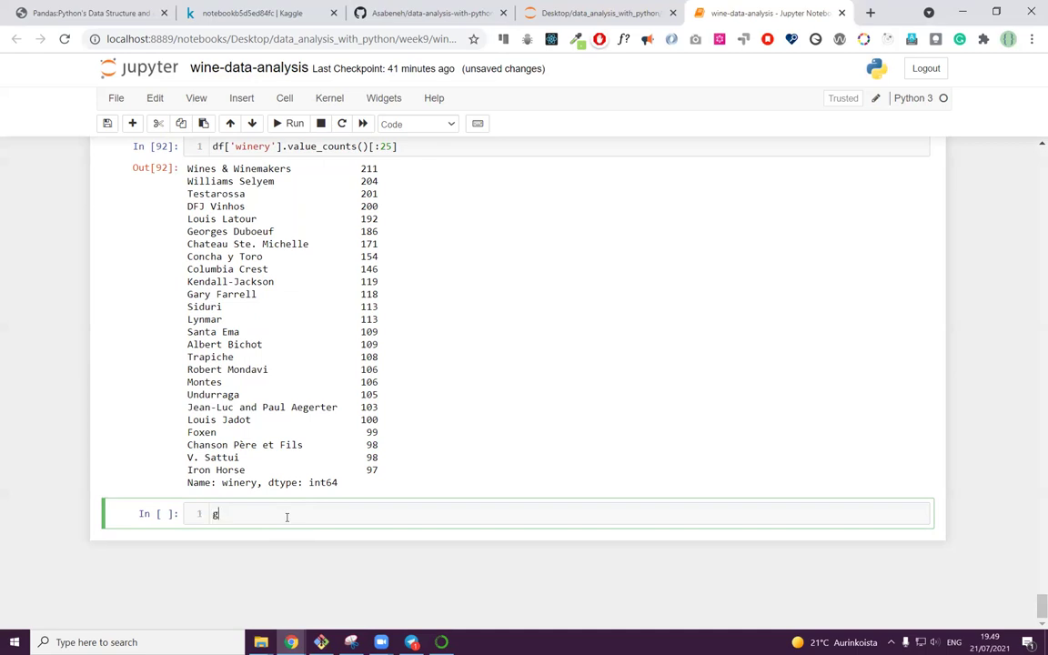
Step: Group the dataframe by country by running df.groupby('country') in a new cell
type("df['")
key("BackSpace")
key("BackSpace")
type(".groupby('country")
key("shift+Return")
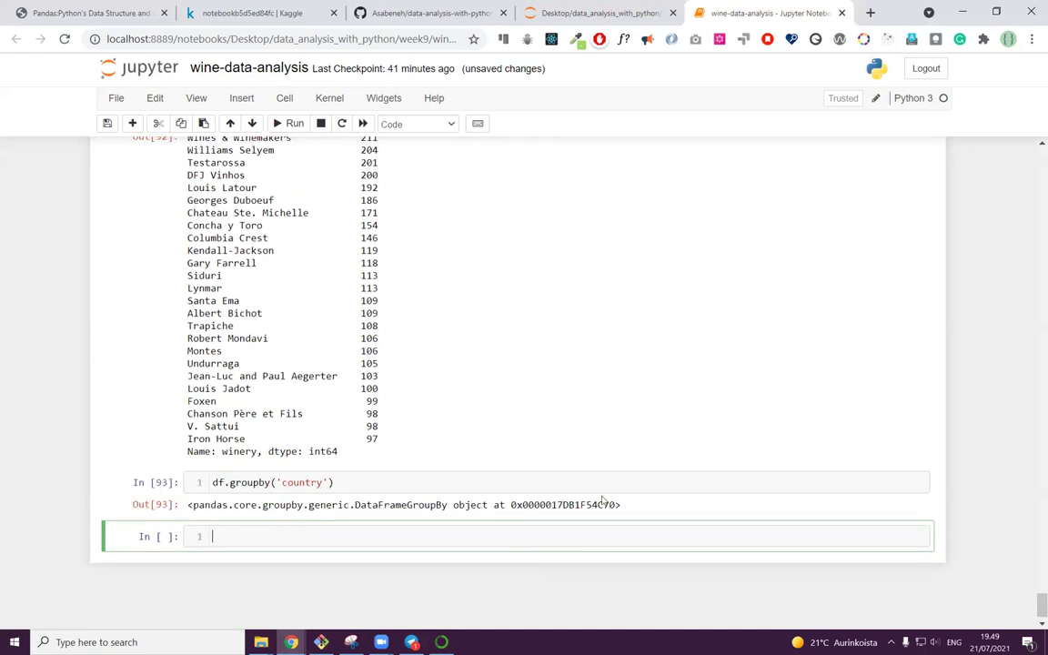
Step: Append .mean() to the country grouping, rerun the cell and view the average points and price per country
left_click(363, 482)
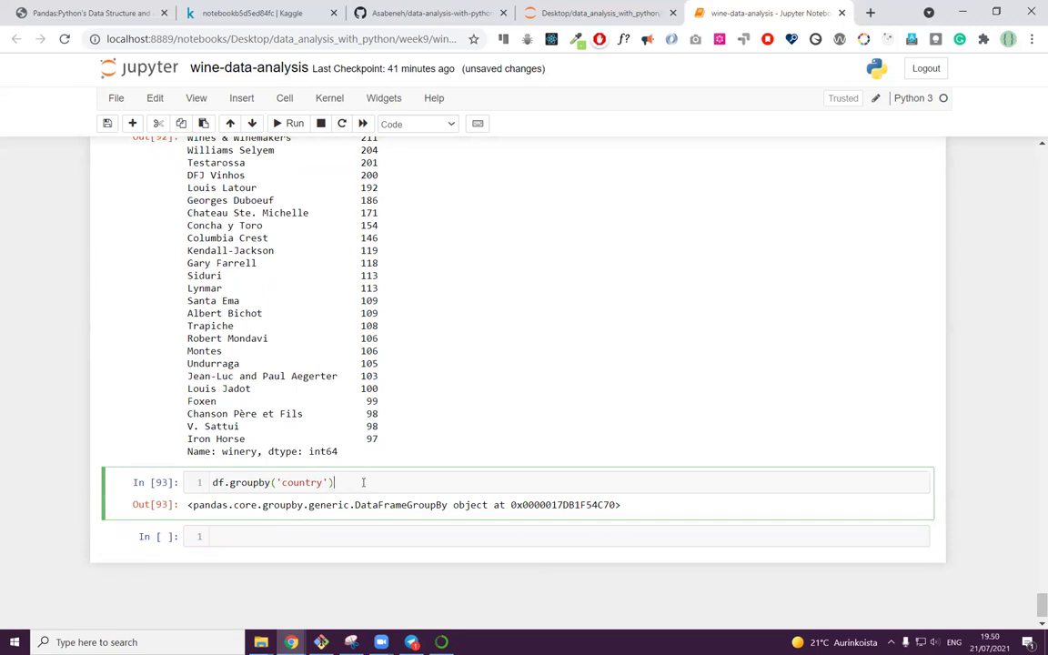
type(".mean(")
key("shift+Return")
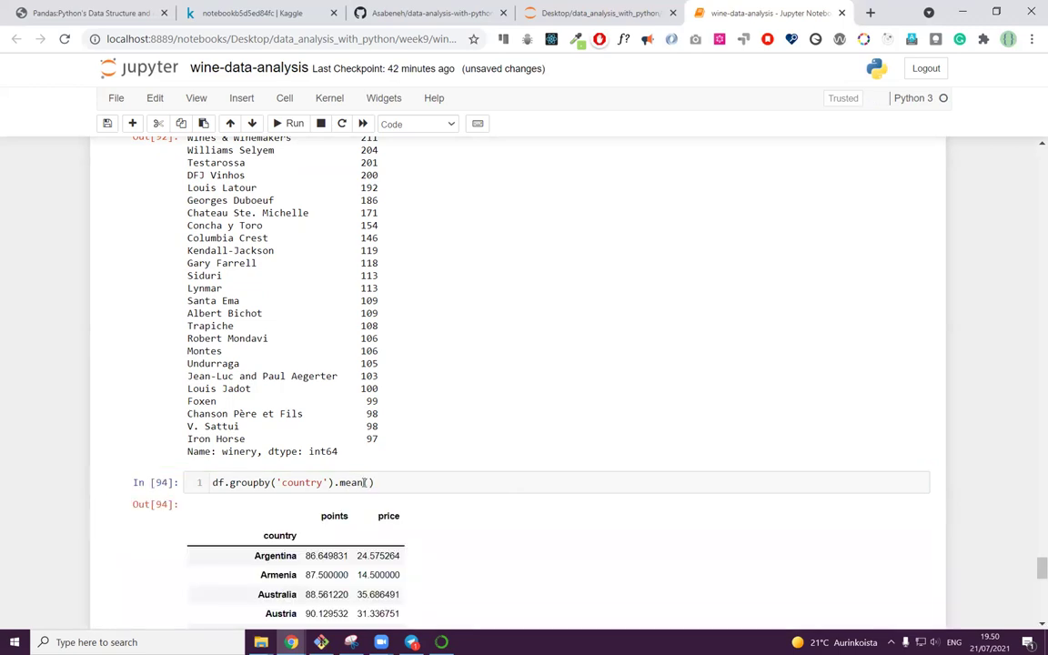
scroll(365, 482, "down", 4)
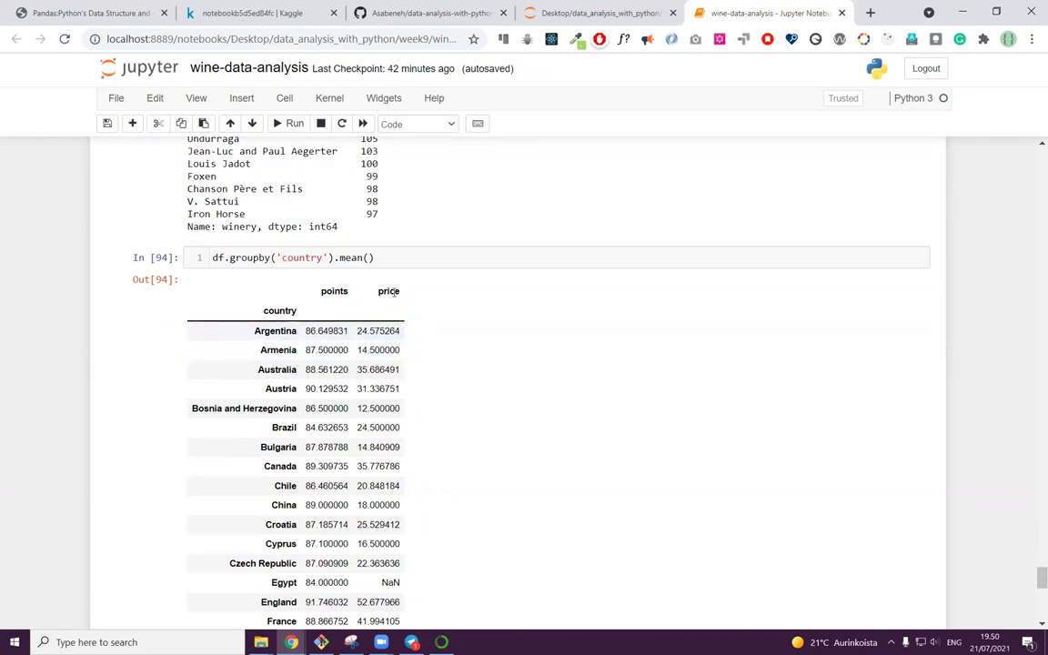
Step: Examine the average points and price listed per country and the mean() call that produces them
left_click(366, 331)
scroll(355, 391, "down", 10)
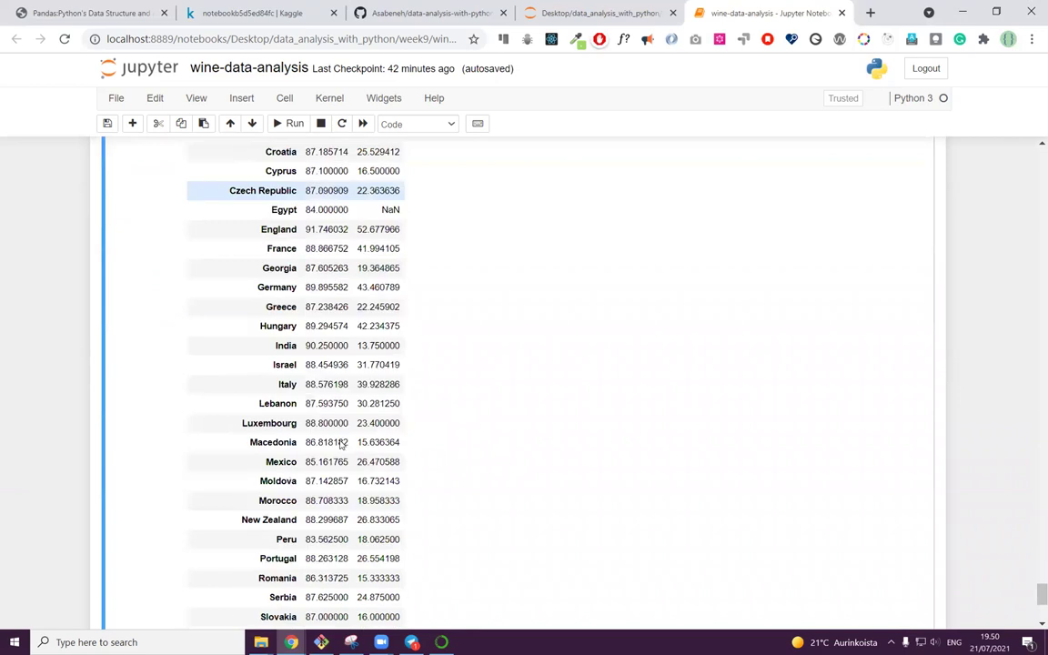
scroll(341, 443, "up", 6)
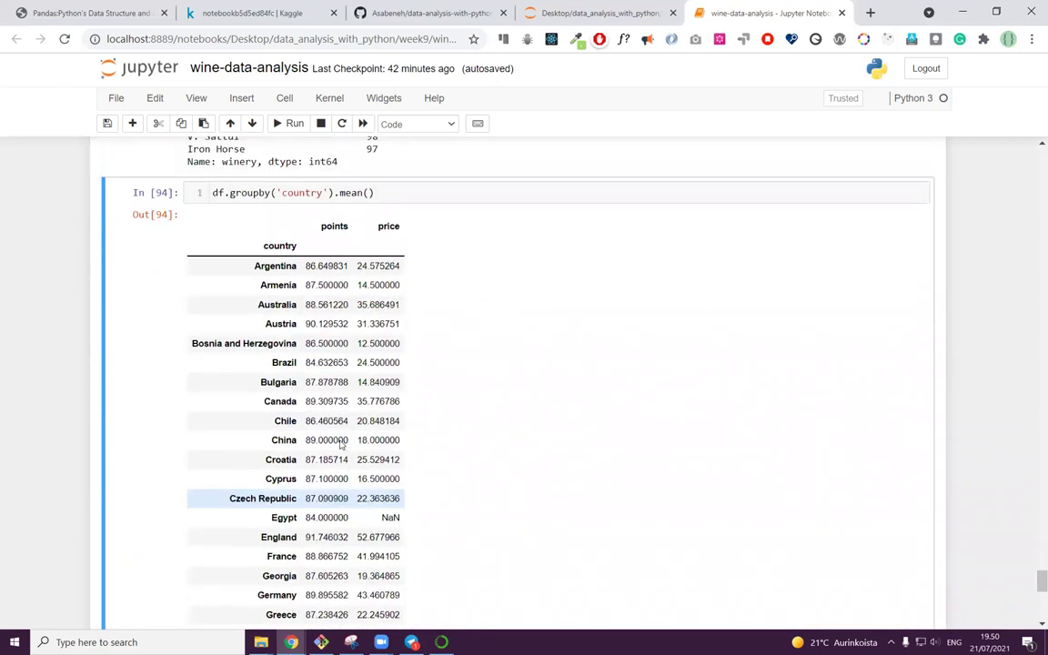
scroll(341, 443, "up", 2)
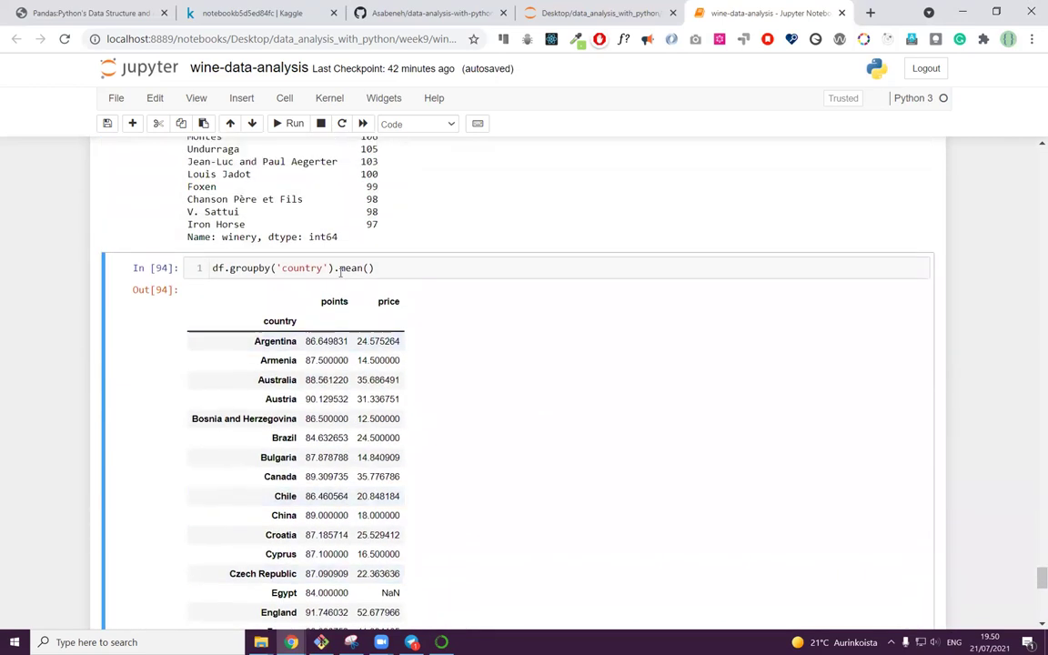
double_click(339, 267)
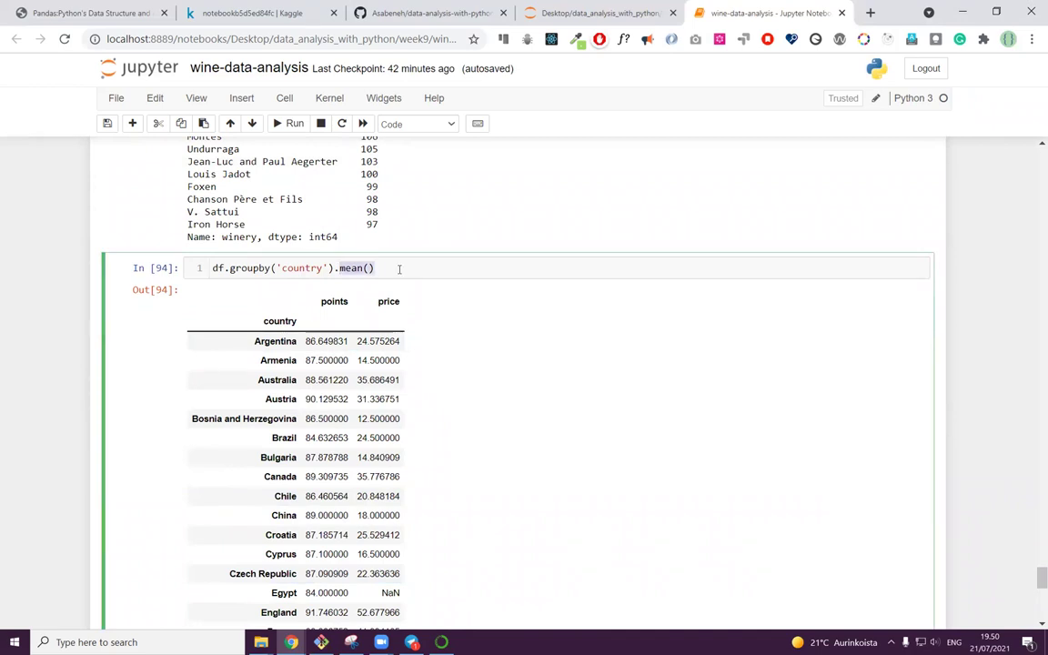
left_click(229, 268)
scroll(241, 267, "up", 1)
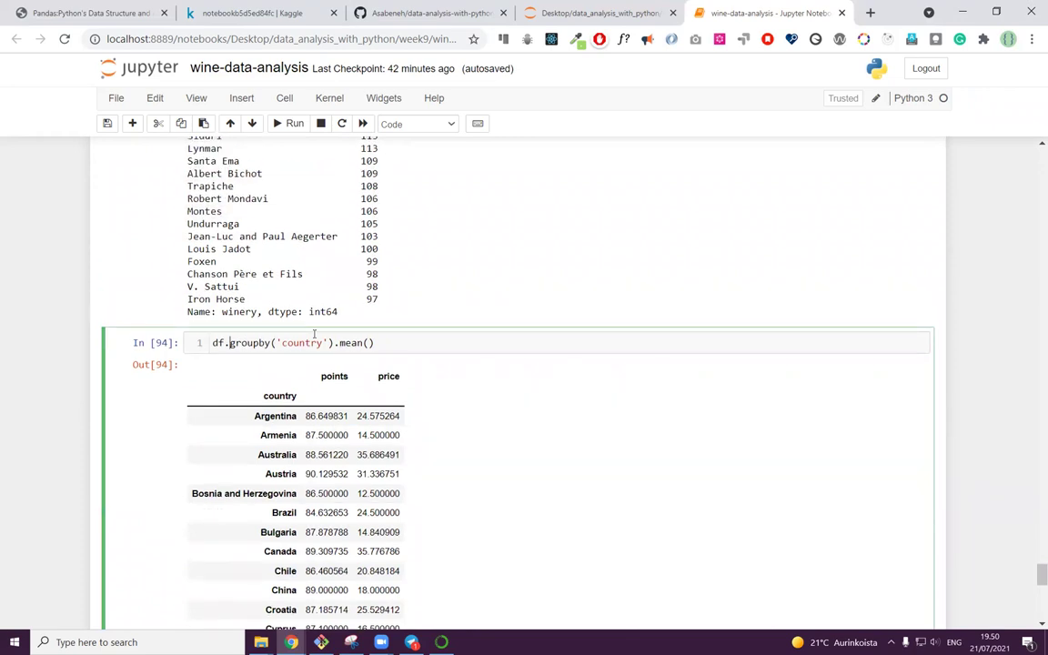
key("Return")
key("Return")
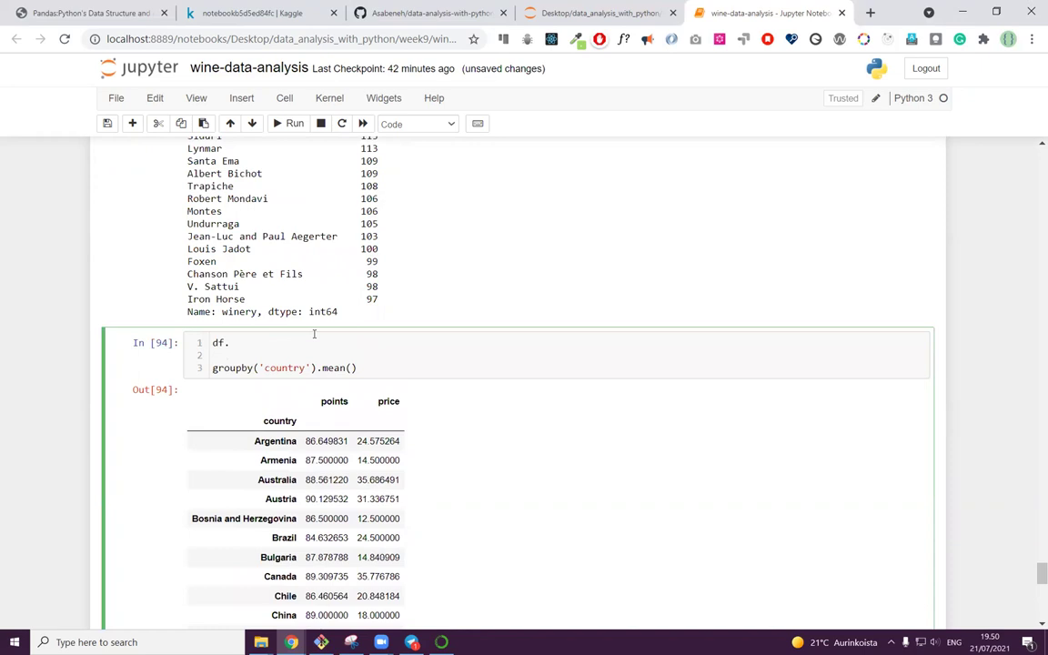
key("Down")
key("Down")
key("BackSpace")
key("BackSpace")
Step: Rerun the df.groupby('country').mean() cell
left_click(410, 343)
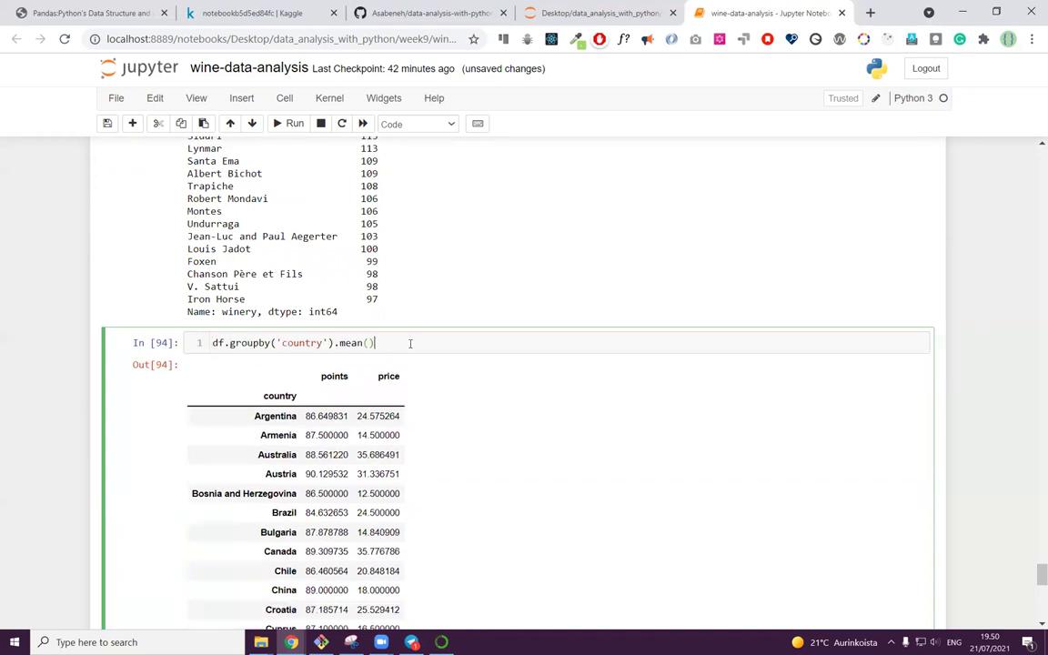
key("shift+Return")
scroll(444, 404, "down", 10)
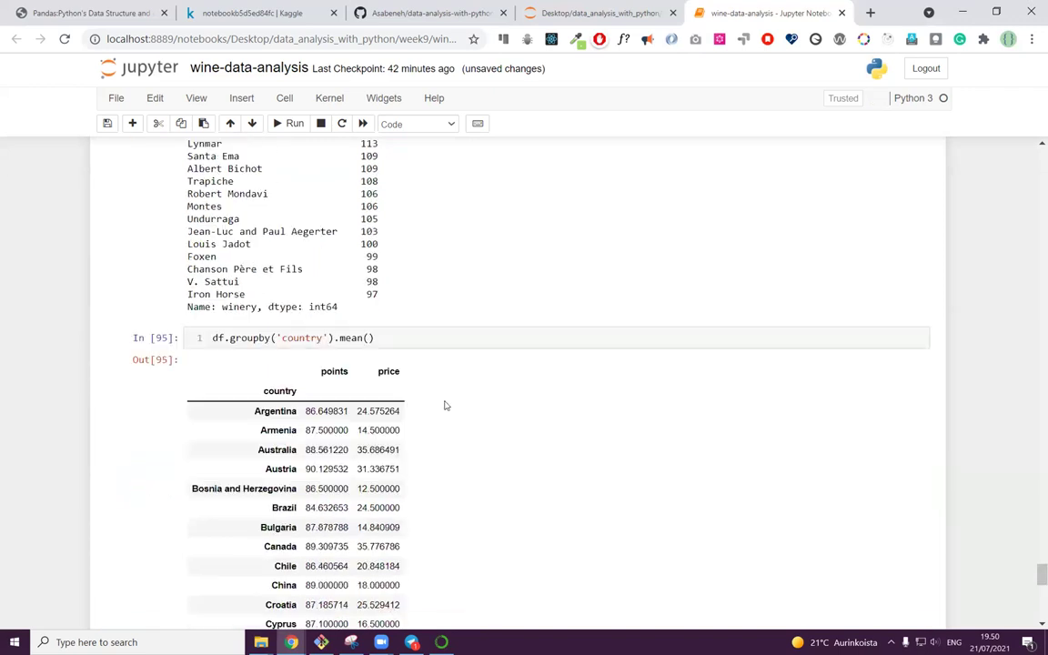
Step: Begin a new expression in the empty cell with df.dropna, picking dropna from the completion suggestions
left_click(323, 508)
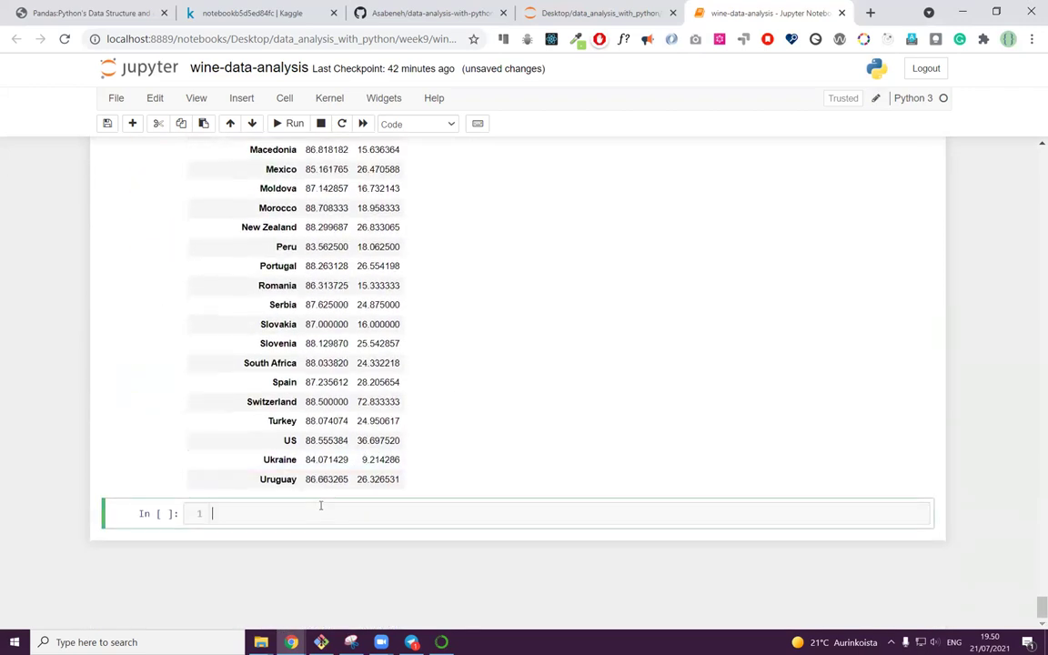
type("df.drop")
key("Tab")
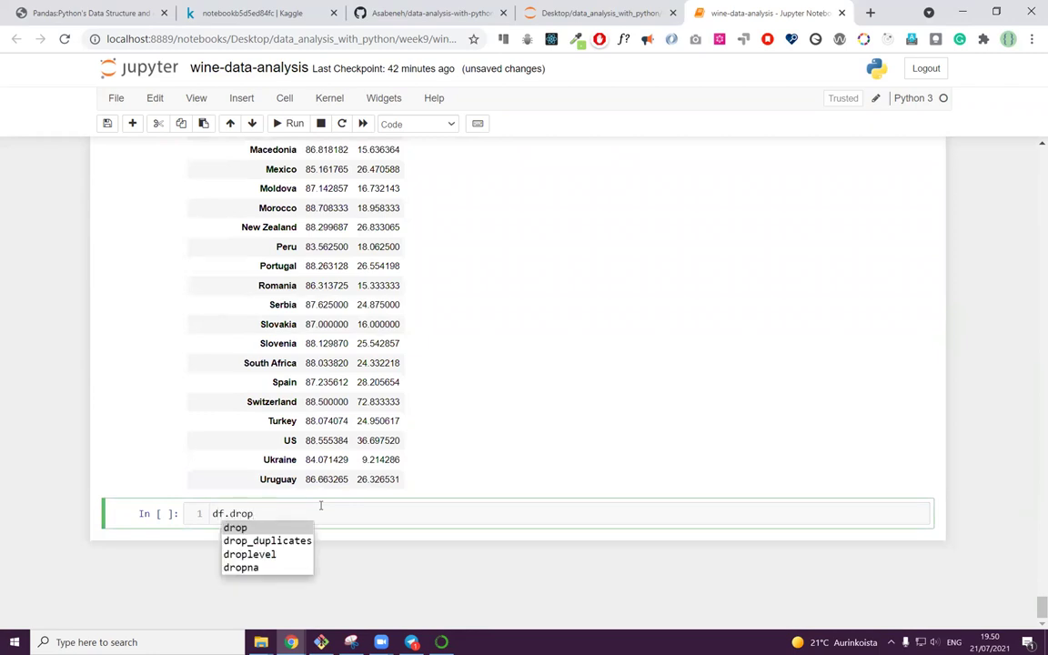
key("Down")
key("Down")
key("Down")
key("Return")
Step: Complete the expression as df.dropna(subset= ['points','price']).groupby('country').mean() and run the cell
type("(subset= ['")
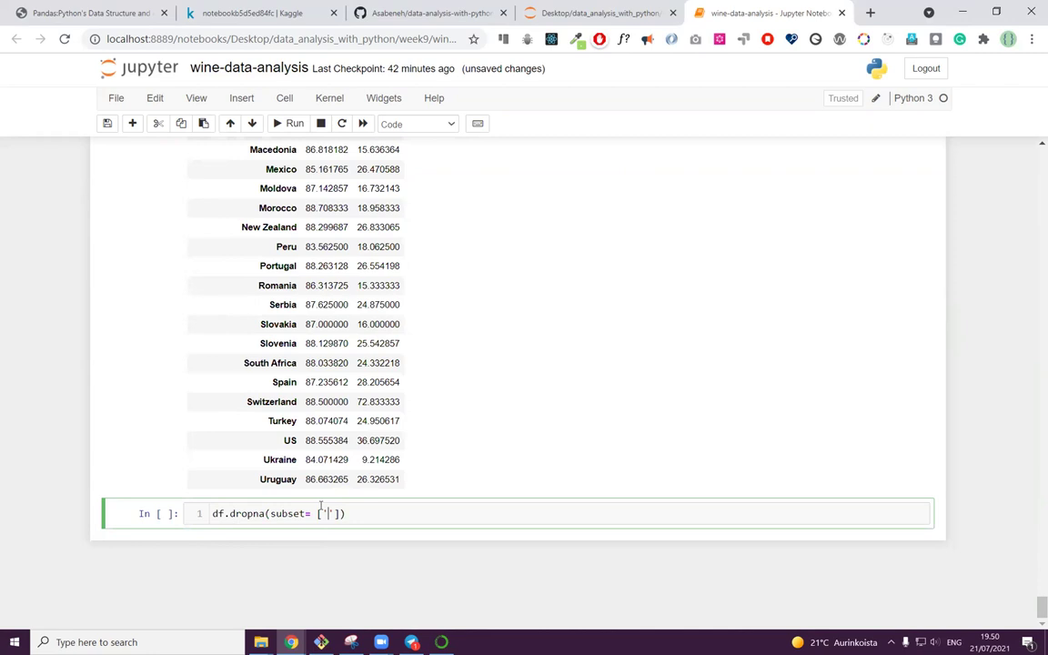
type("points','price']).gropu")
key("BackSpace")
key("BackSpace")
type("up")
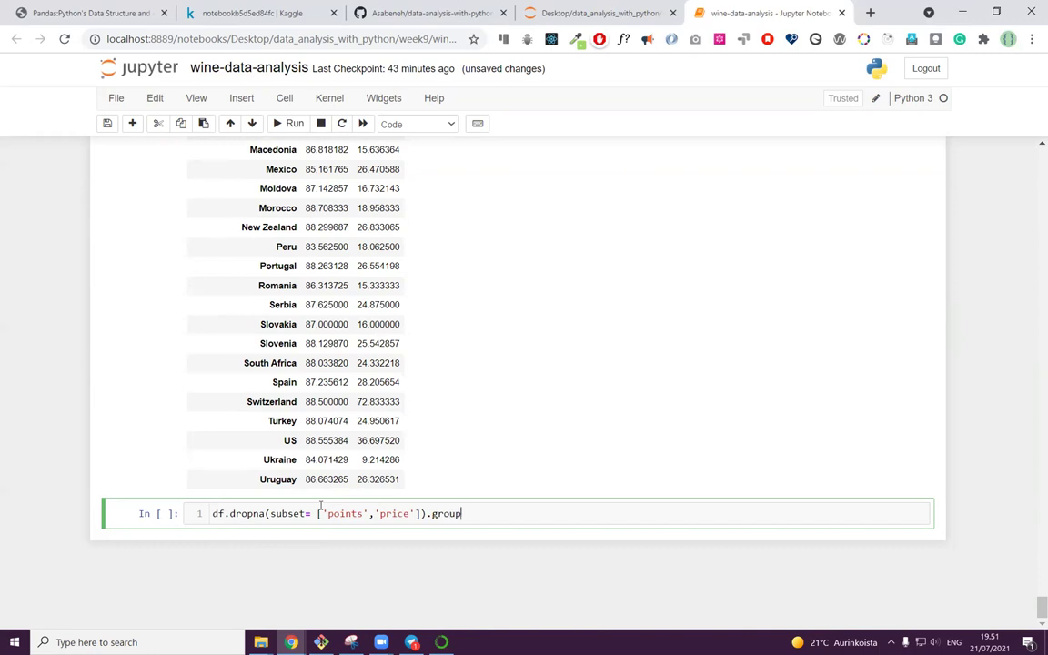
type("by('country').mean()")
key("shift+Return")
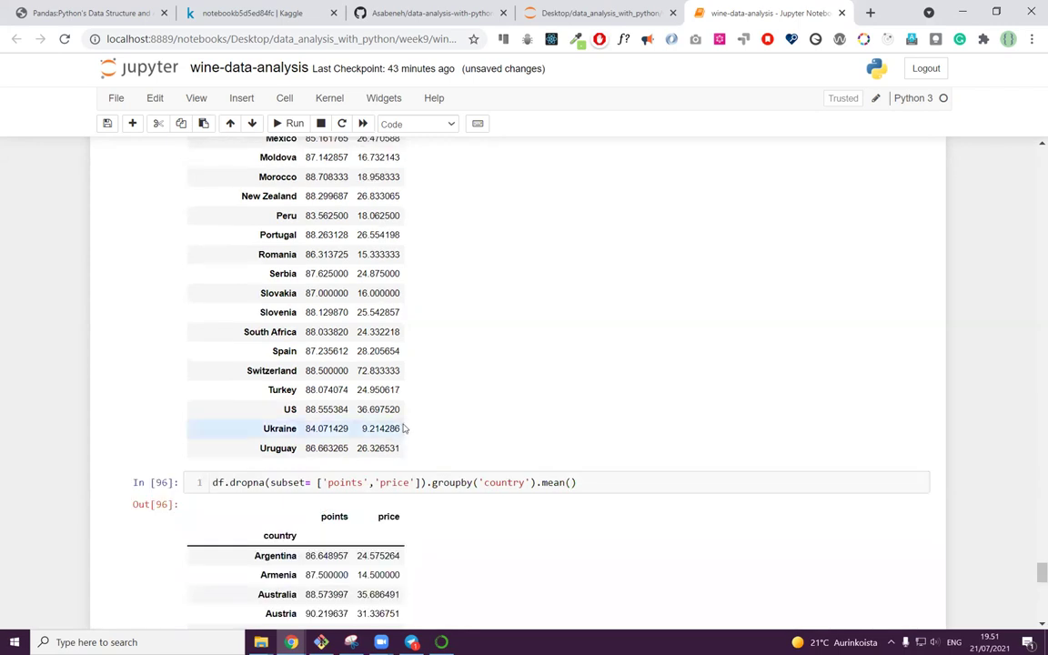
Step: Compare the per-country averages calculated with and without rows missing points or price
scroll(506, 515, "up", 3)
scroll(505, 515, "up", 6)
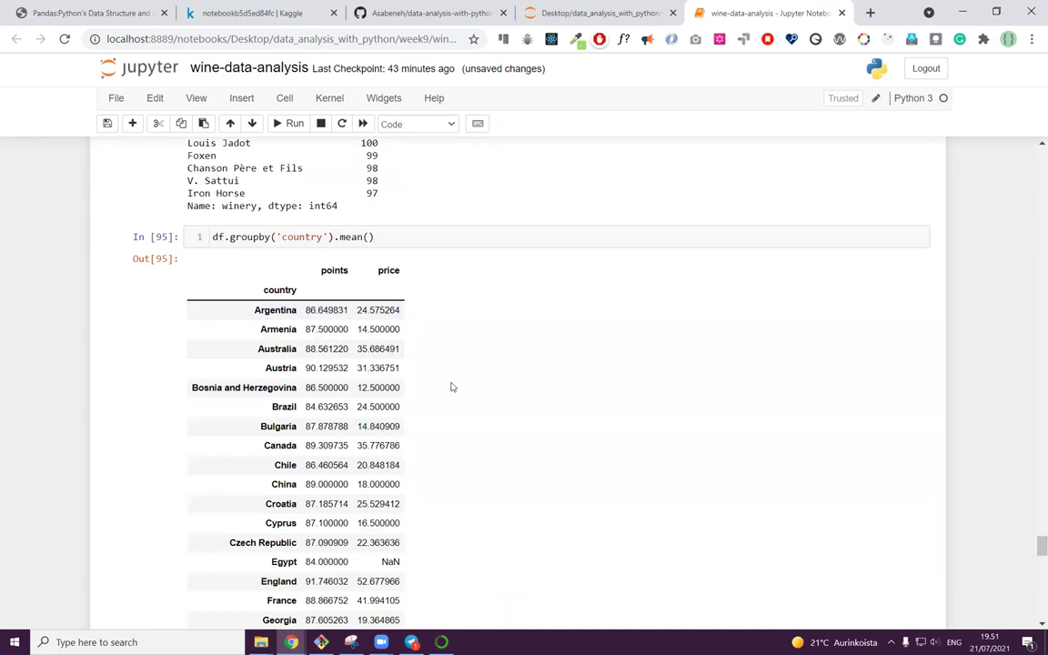
scroll(482, 487, "down", 11)
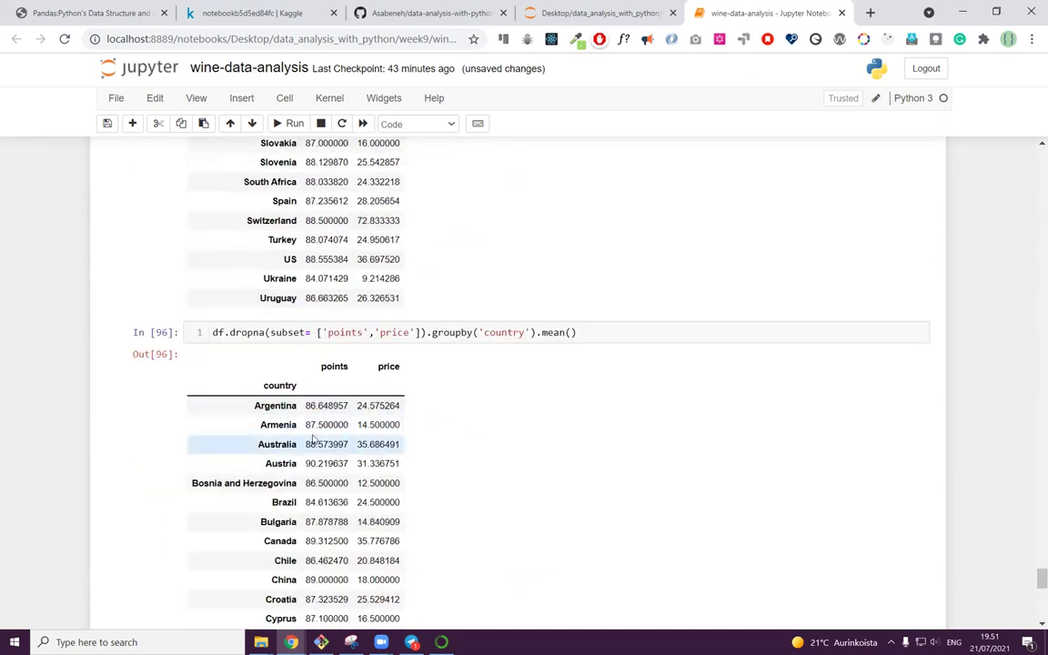
scroll(491, 432, "up", 4)
scroll(496, 430, "up", 6)
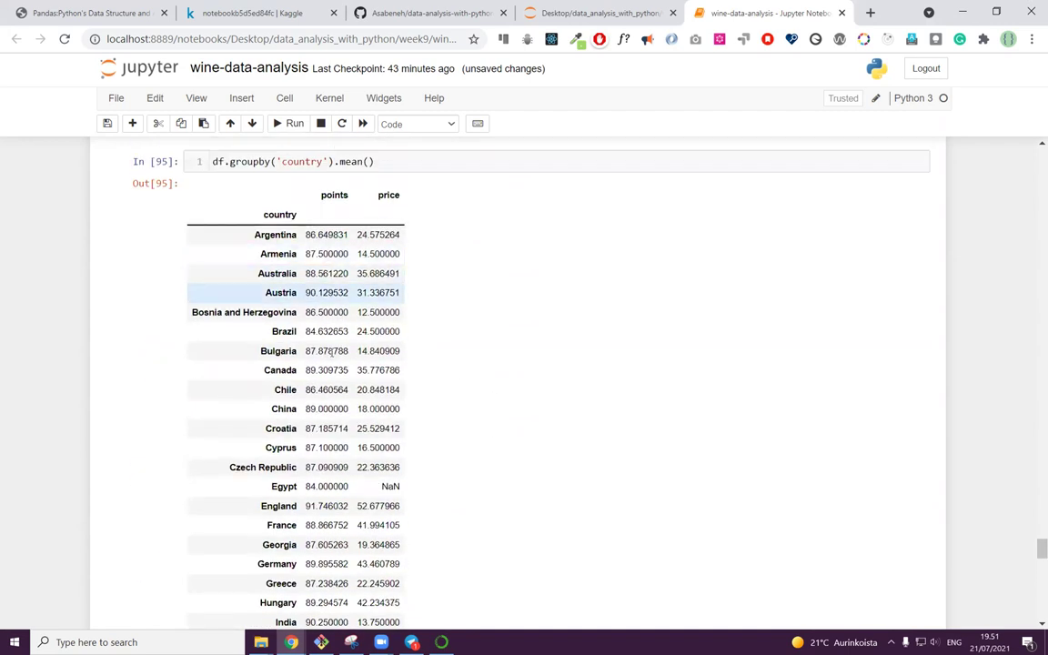
scroll(323, 291, "down", 10)
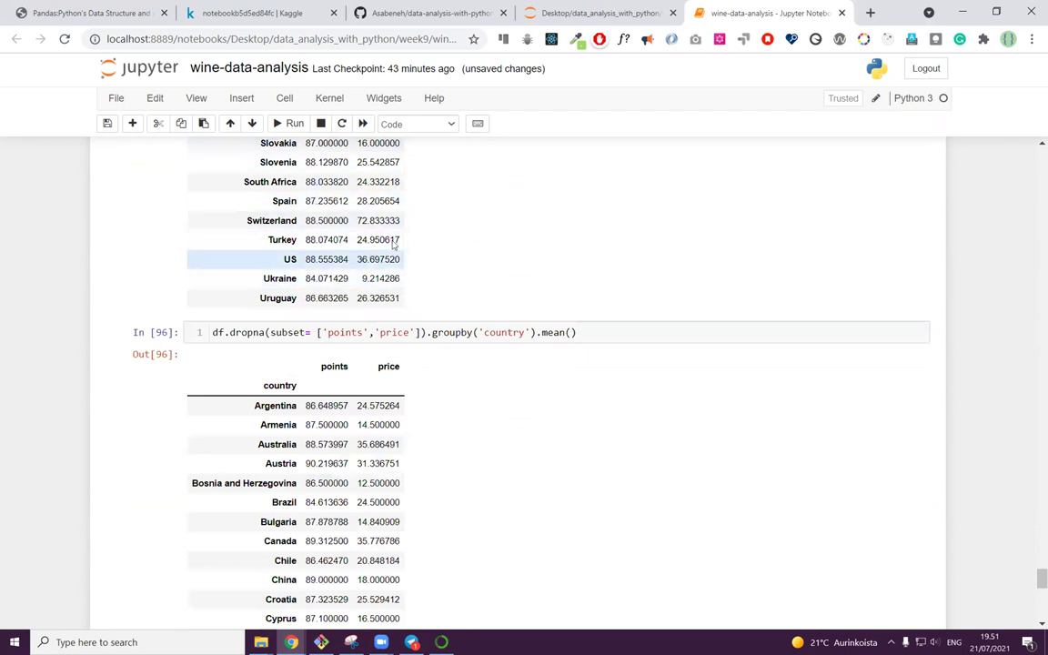
scroll(320, 473, "down", 8)
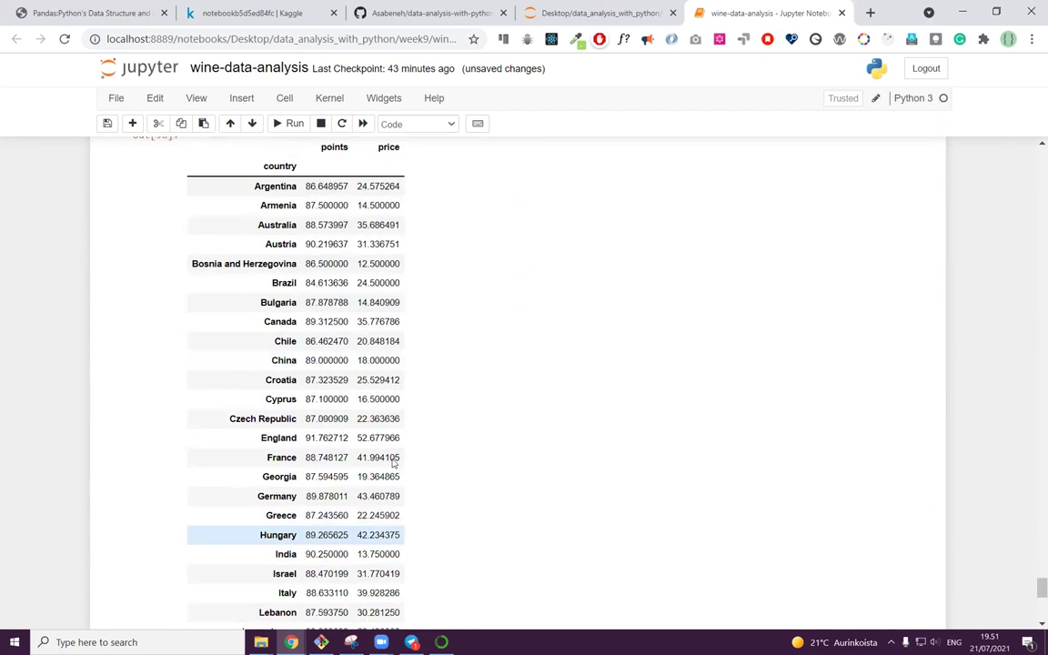
scroll(424, 472, "up", 9)
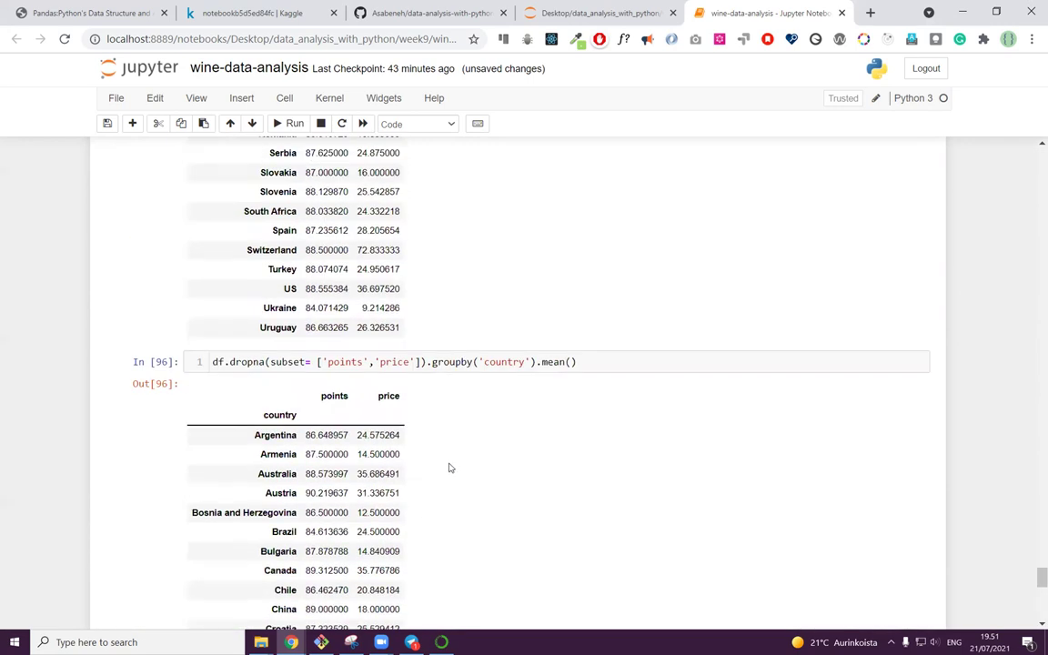
scroll(449, 467, "down", 9)
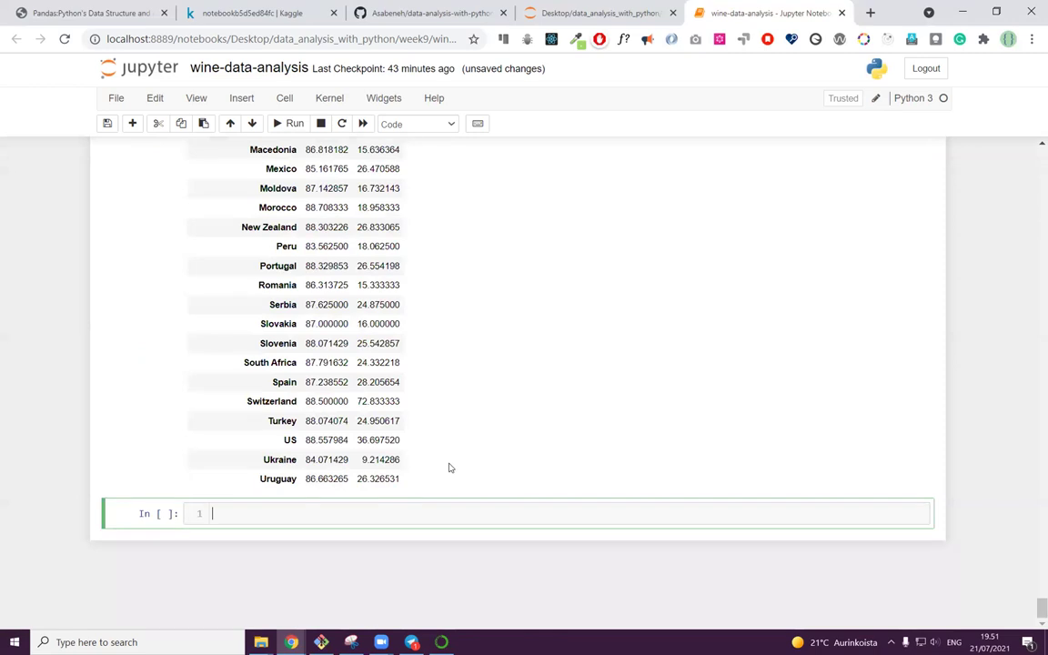
scroll(403, 435, "up", 9)
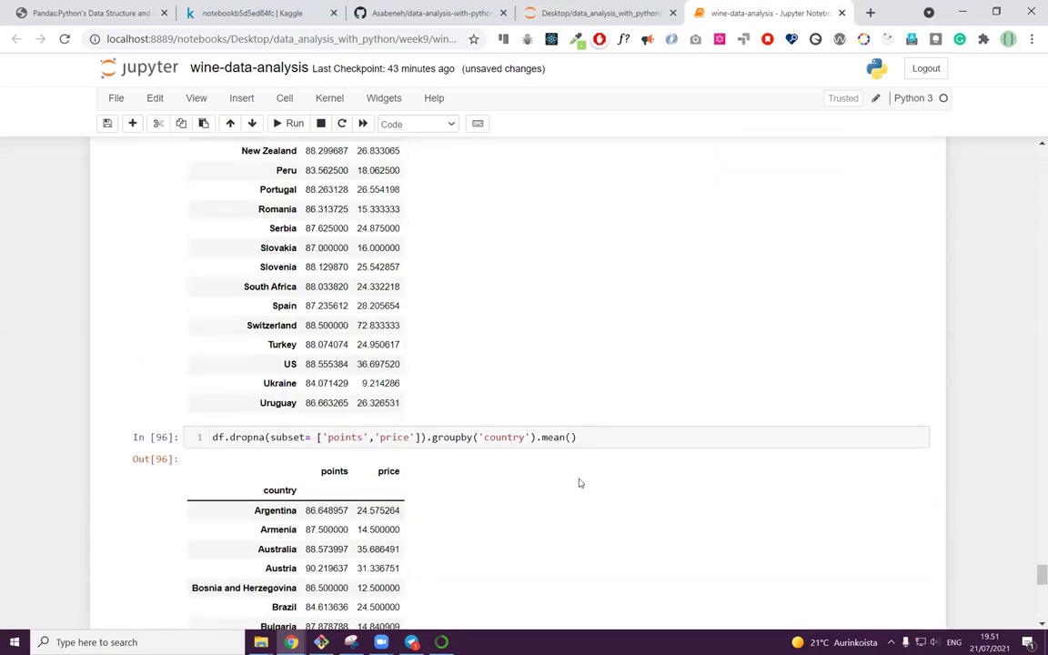
scroll(503, 461, "down", 6)
scroll(396, 456, "down", 4)
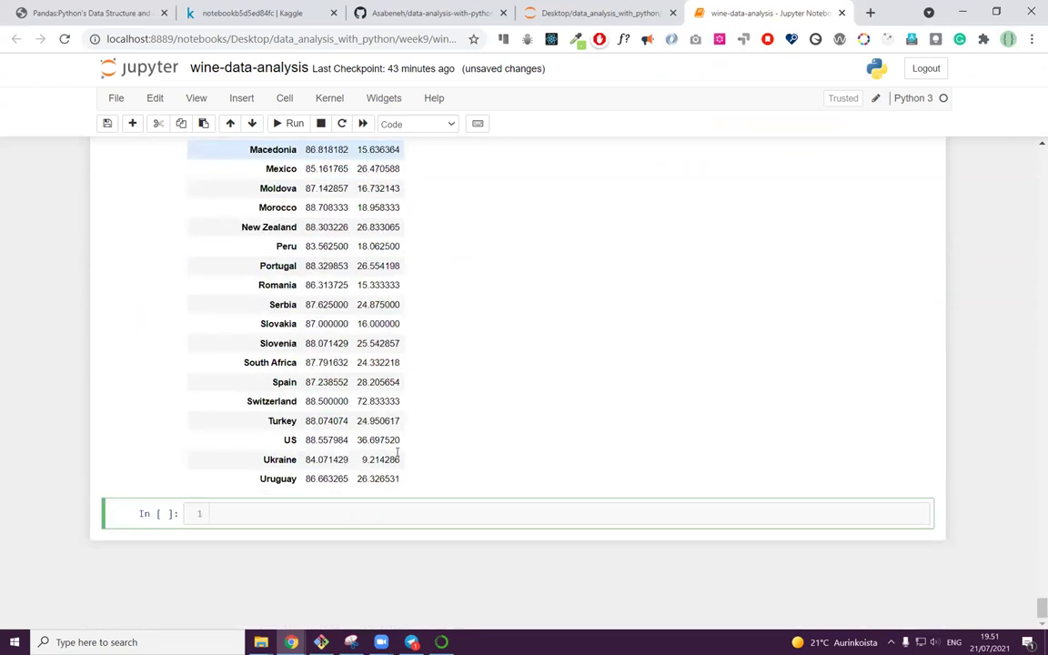
Step: Review the earlier cells with winery counts, unique countries and the Italy filter, and return to the empty cell
scroll(397, 455, "up", 7)
scroll(398, 293, "up", 15)
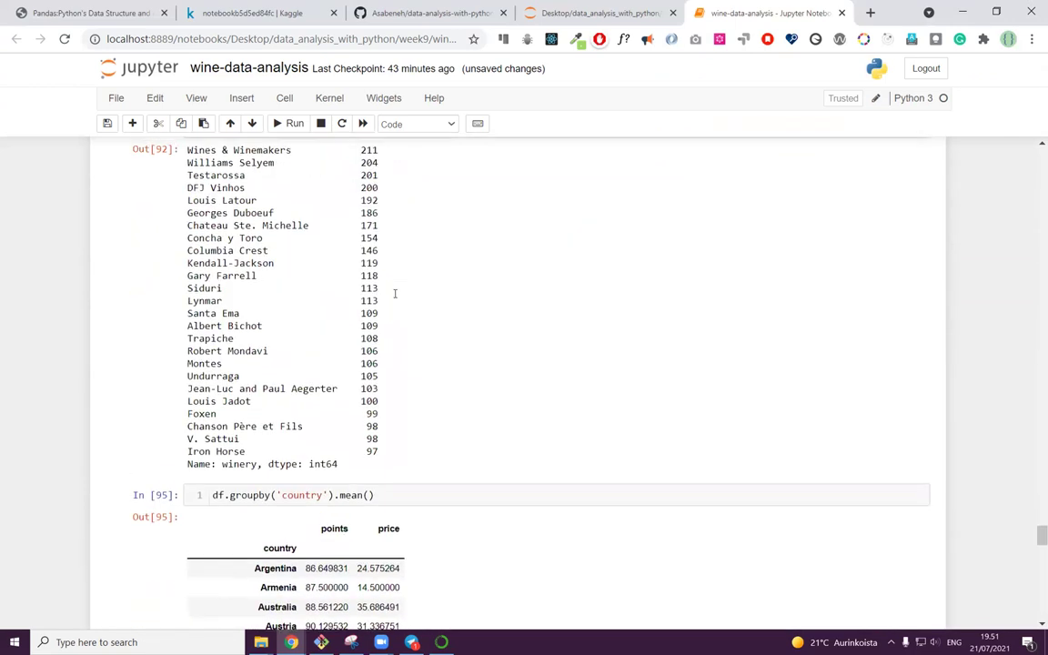
scroll(270, 344, "down", 3)
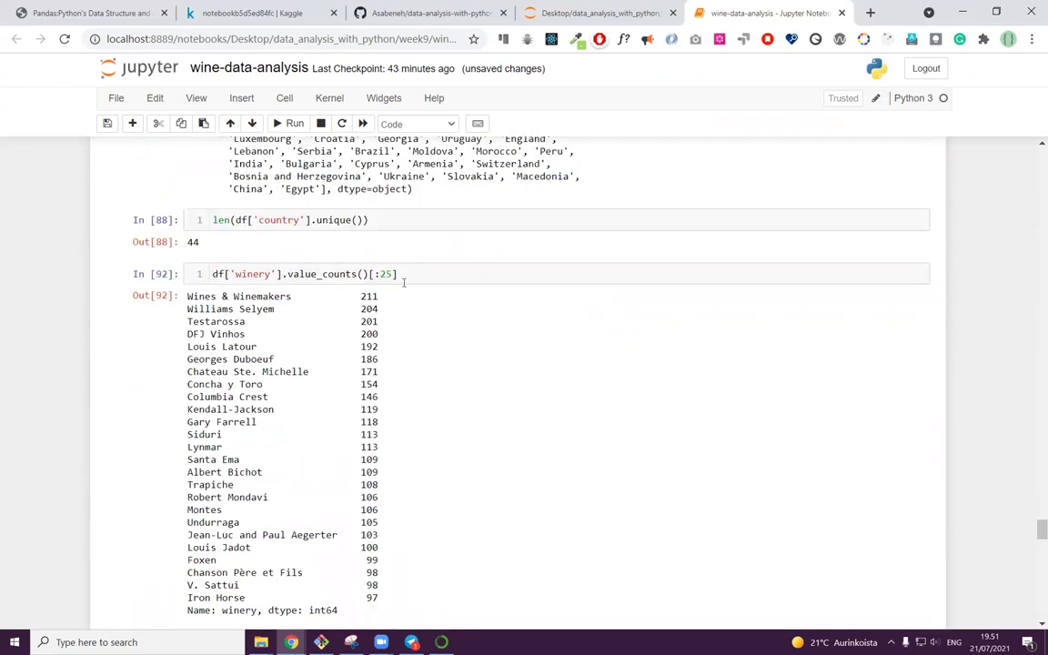
scroll(417, 366, "up", 6)
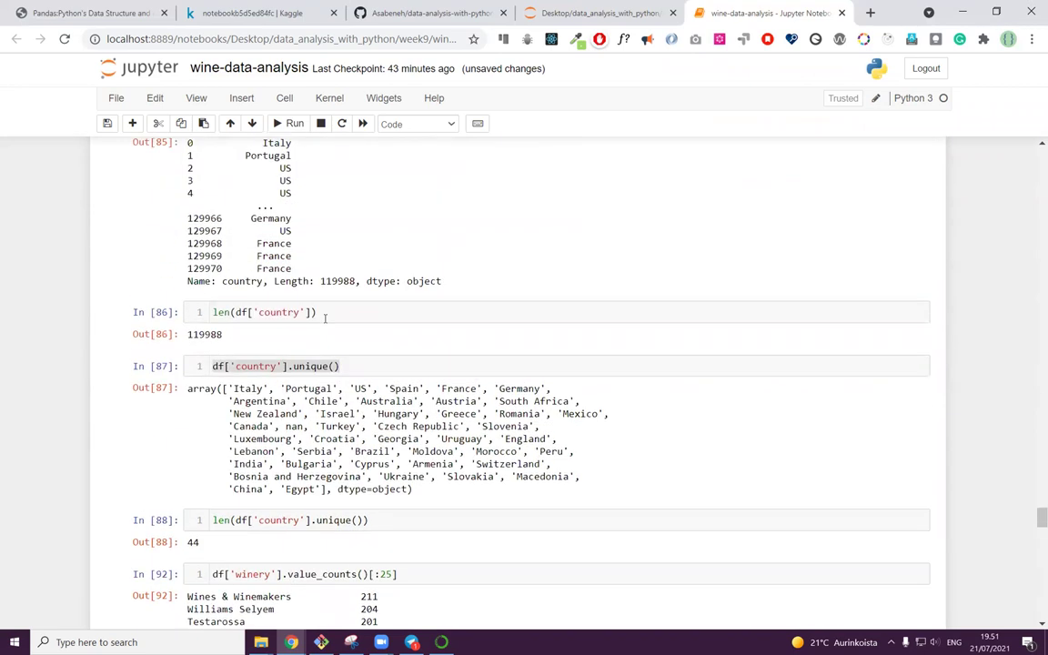
scroll(325, 318, "up", 12)
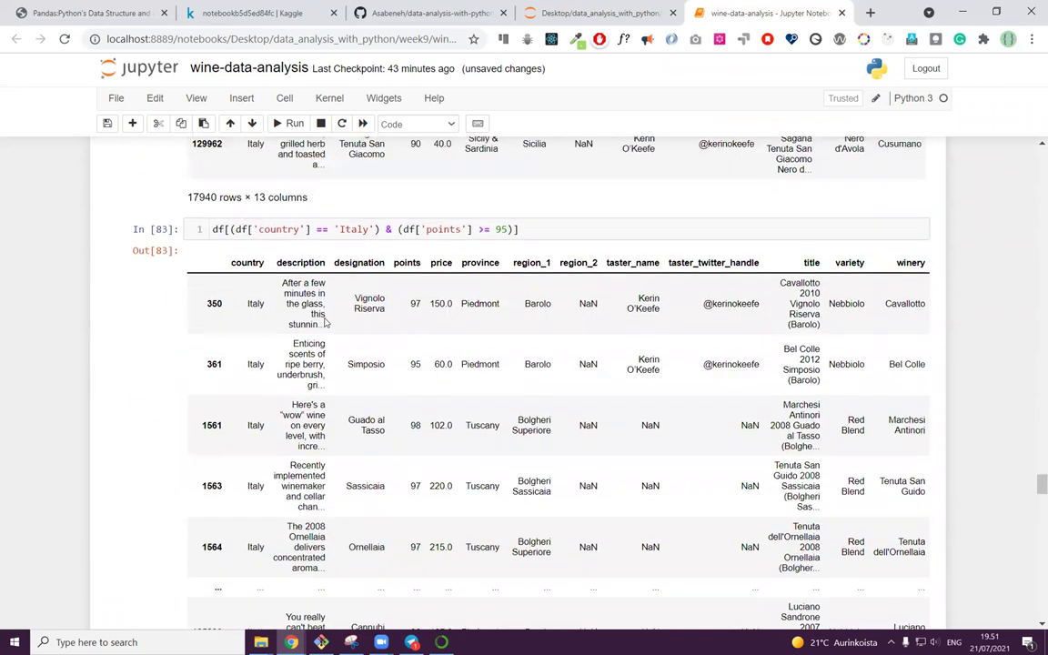
scroll(421, 395, "up", 2)
scroll(420, 395, "down", 15)
scroll(421, 398, "down", 3)
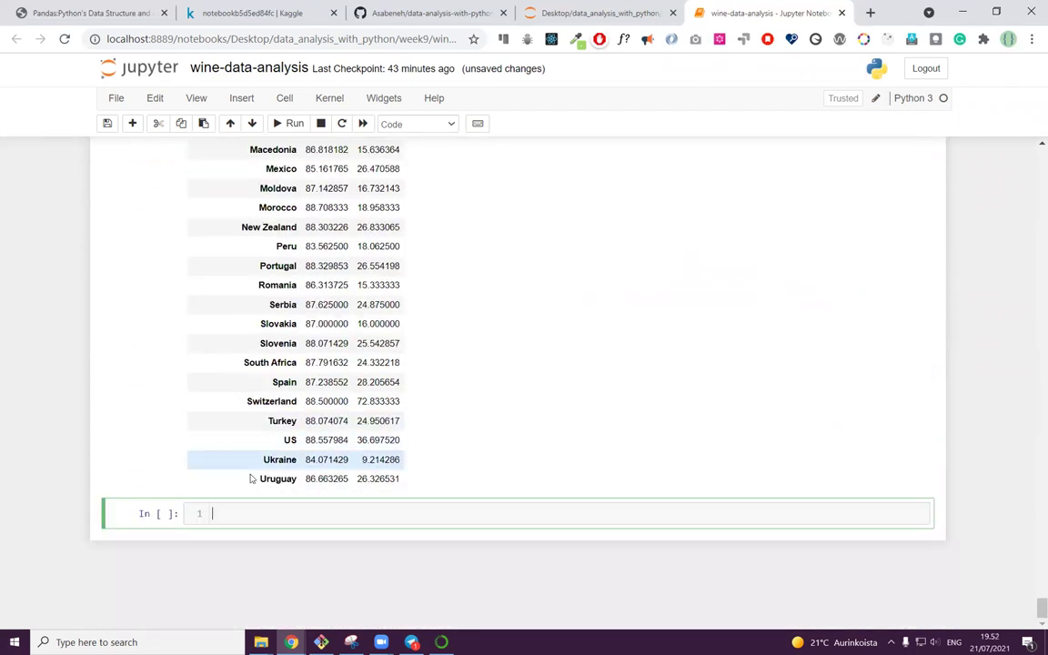
Step: Count the wines per country by running df['country'].value_counts() in the empty cell
type("fy['count")
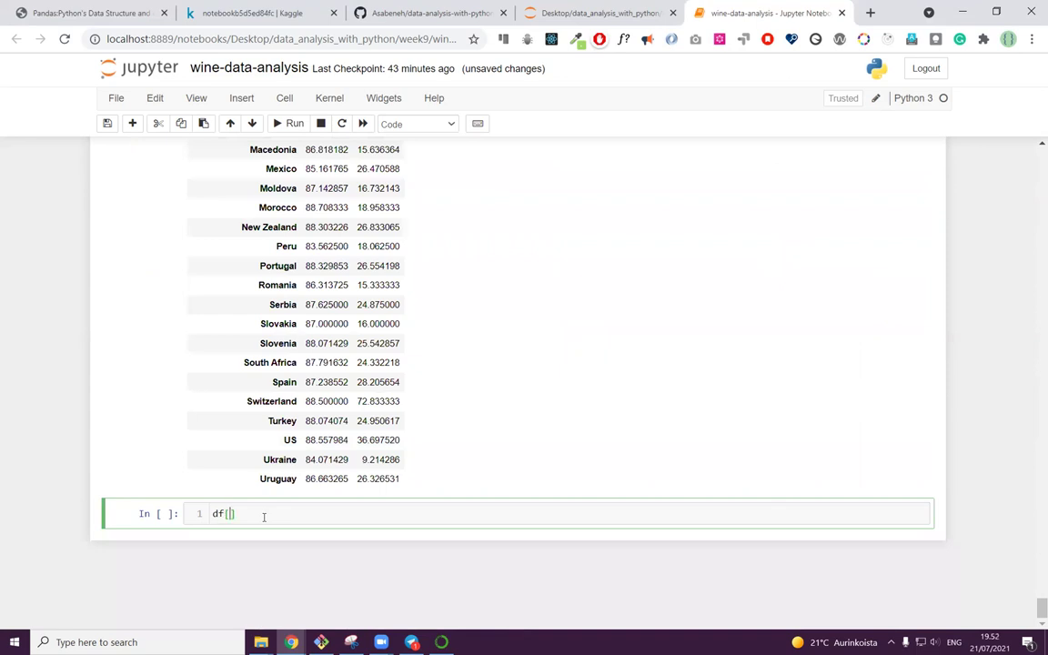
type("ry")
type("].value_counts()")
key("shift+Return")
scroll(300, 382, "up", 5)
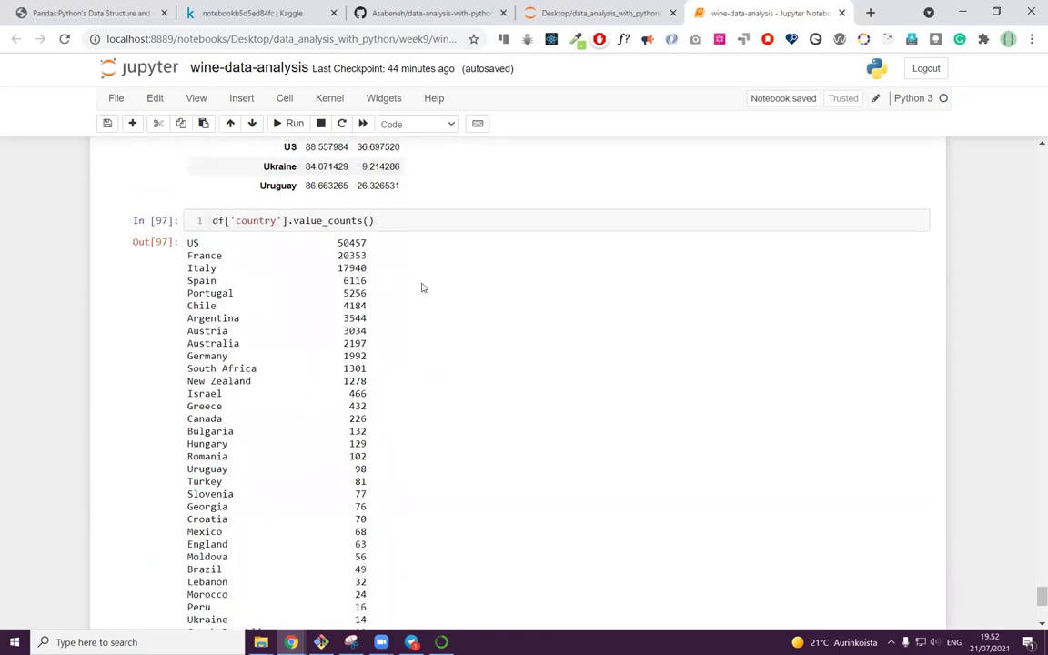
Step: Append .plot() to the country value counts and rerun the cell
left_click(391, 220)
type(".plot()")
key("shift+Return")
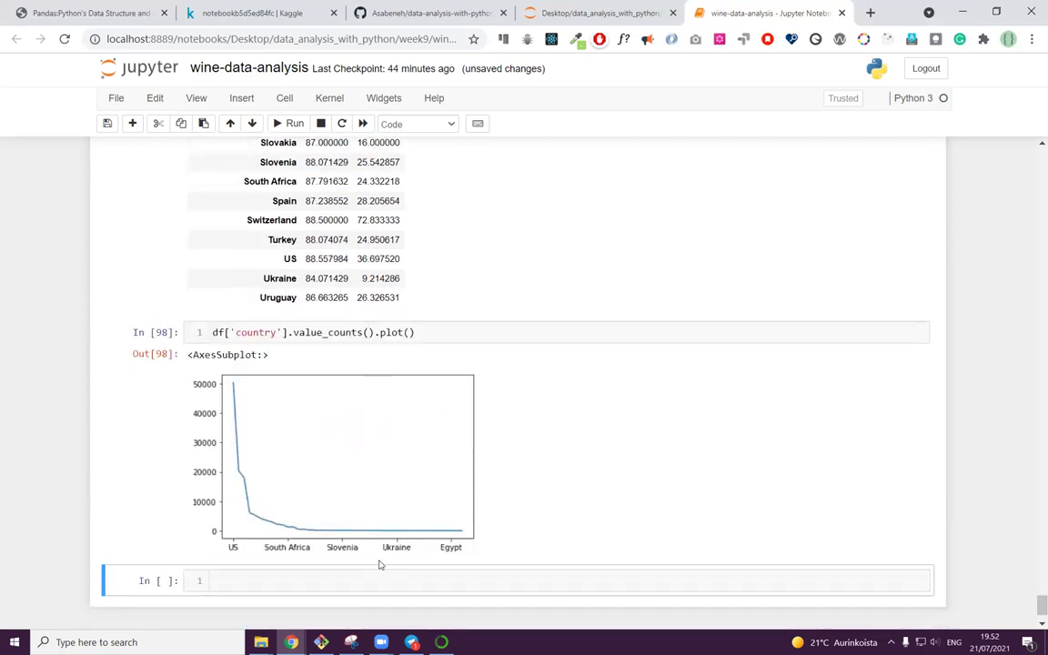
Step: Turn the country counts plot into a bar chart by passing kind = 'bar' and rerun the cell
left_click(412, 333)
type("'kin")
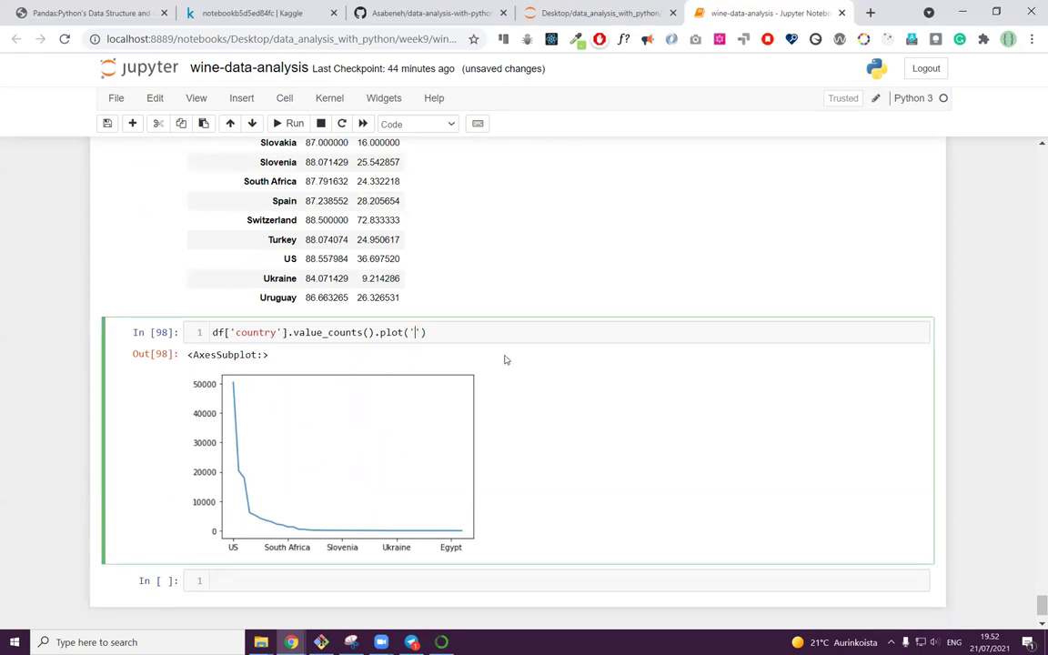
key("BackSpace")
key("BackSpace")
key("BackSpace")
key("BackSpace")
type("kind = 'bar")
key("shift+Return")
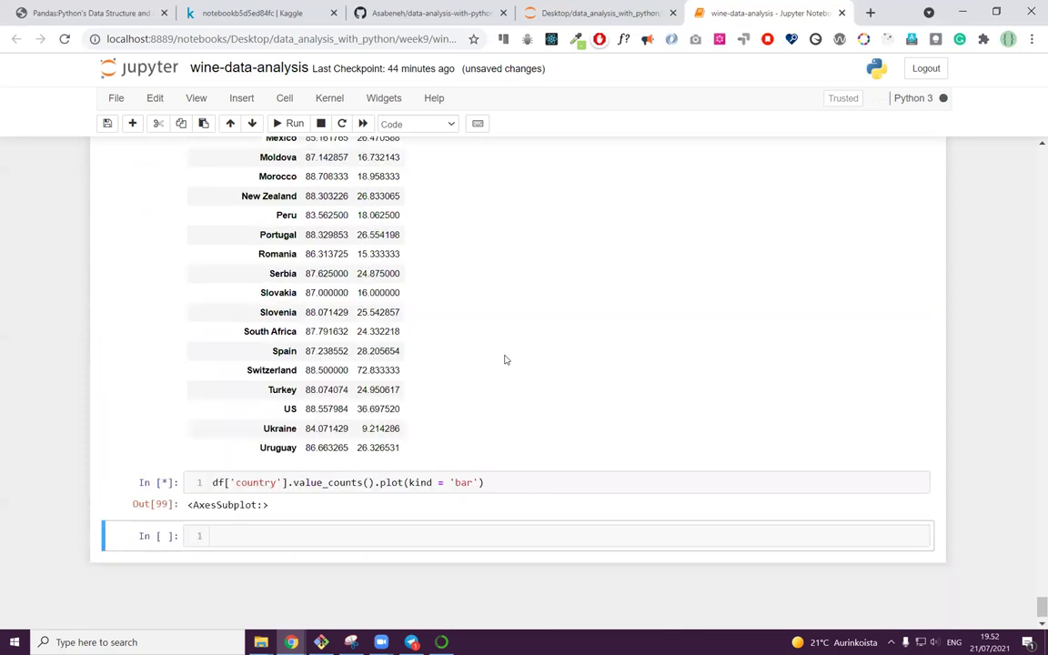
scroll(315, 463, "down", 3)
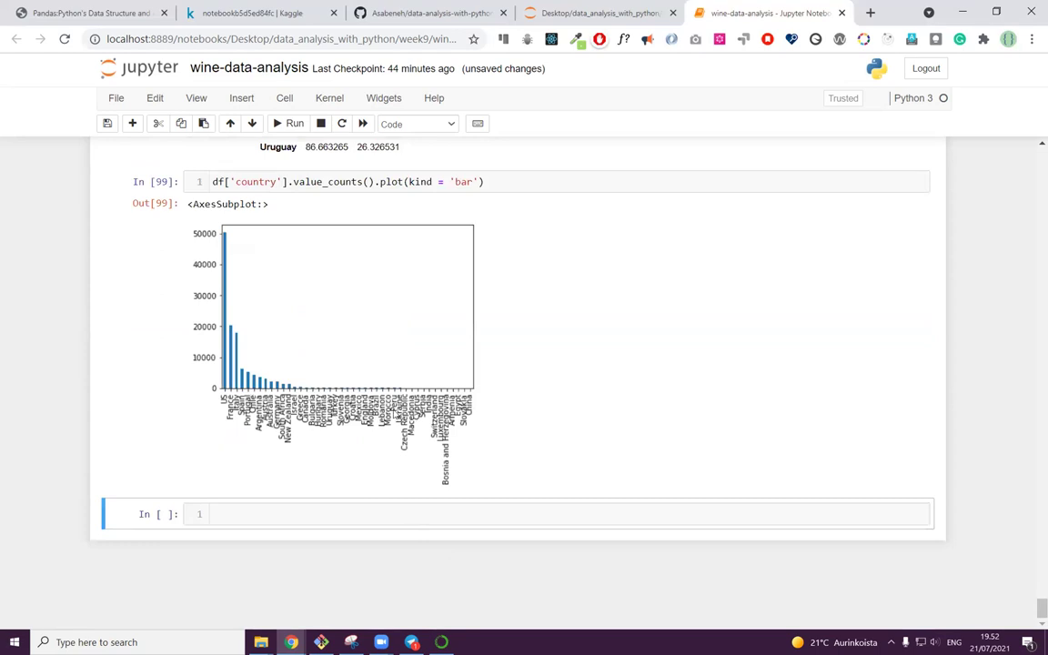
Step: Limit the country value counts to the first 15 entries with [:15] before .plot() and rerun the cell
left_click(500, 181)
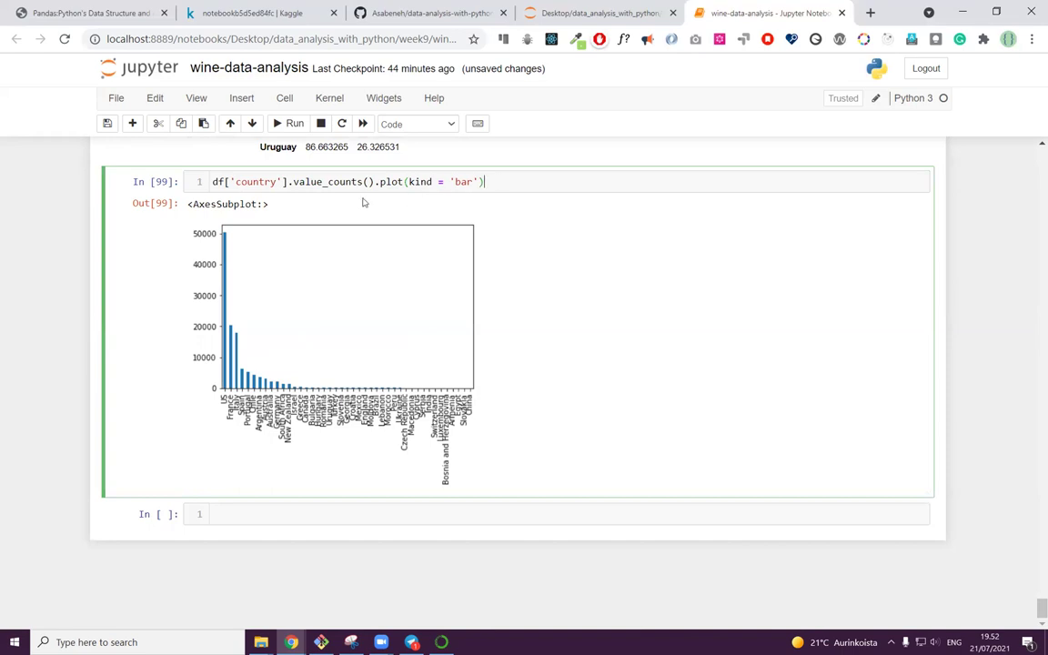
left_click(370, 181)
type("[")
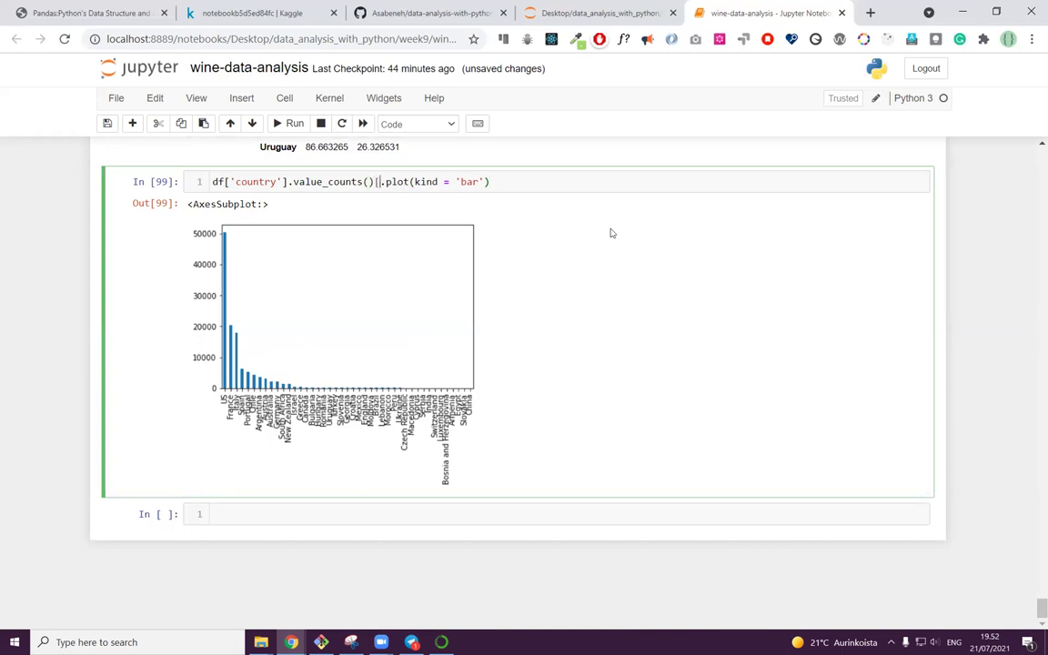
type(":15")
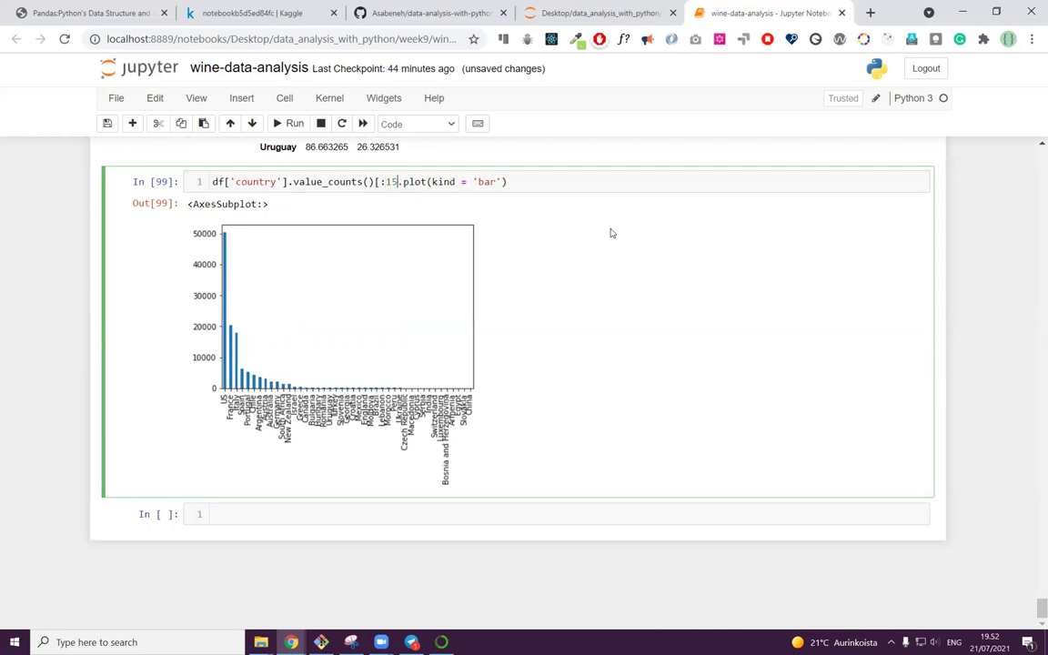
type("]")
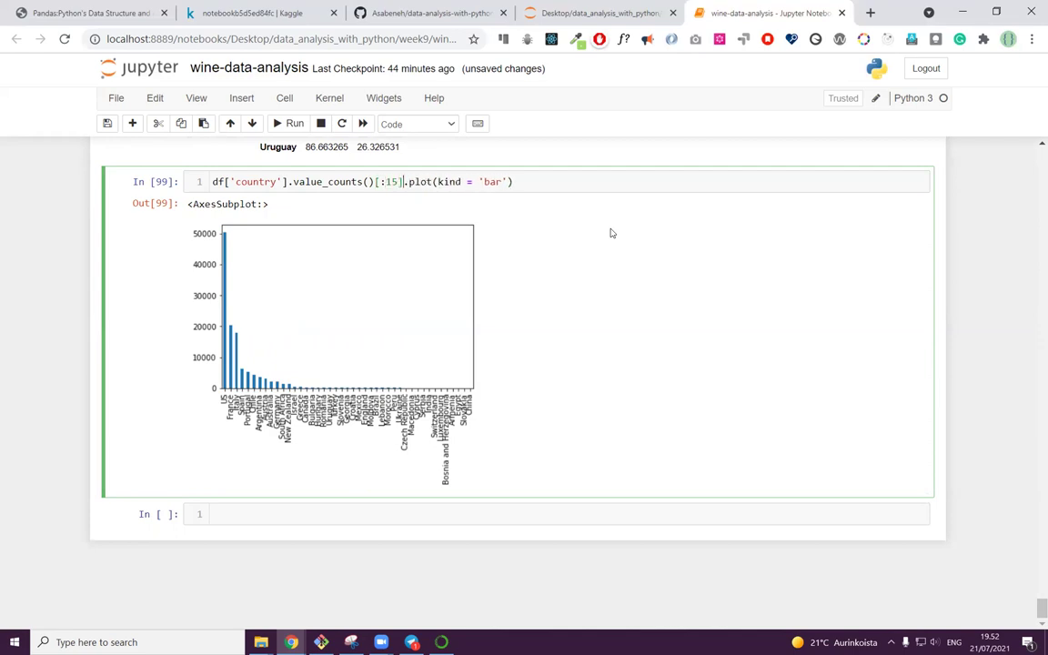
key("shift+Return")
scroll(617, 243, "down", 2)
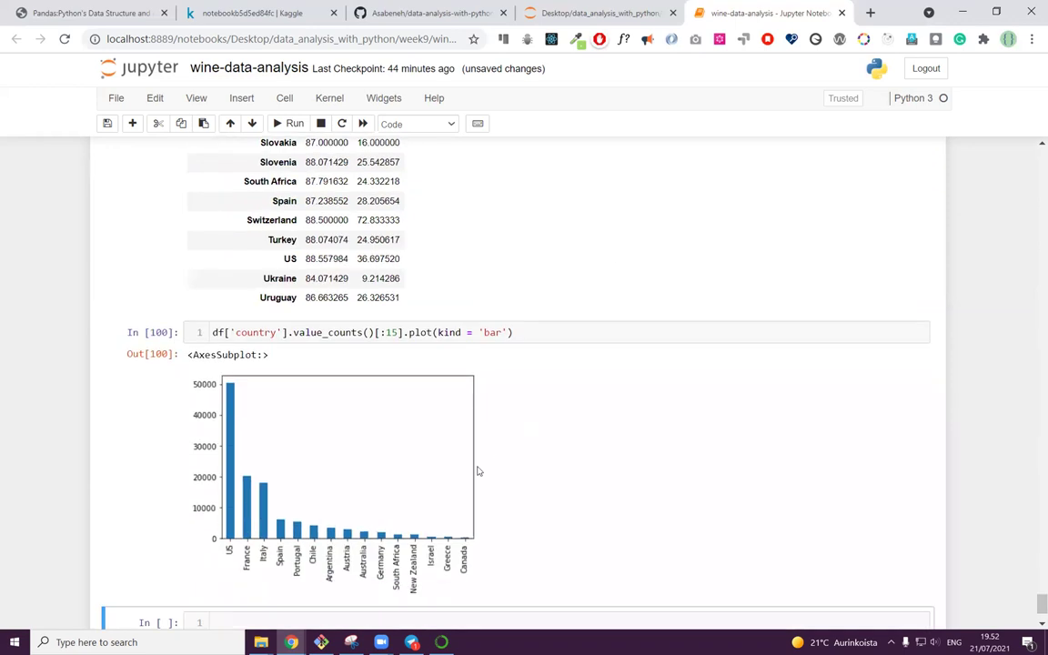
Step: Add plt.show() on a new line below the bar chart code and rerun the cell
left_click(523, 332)
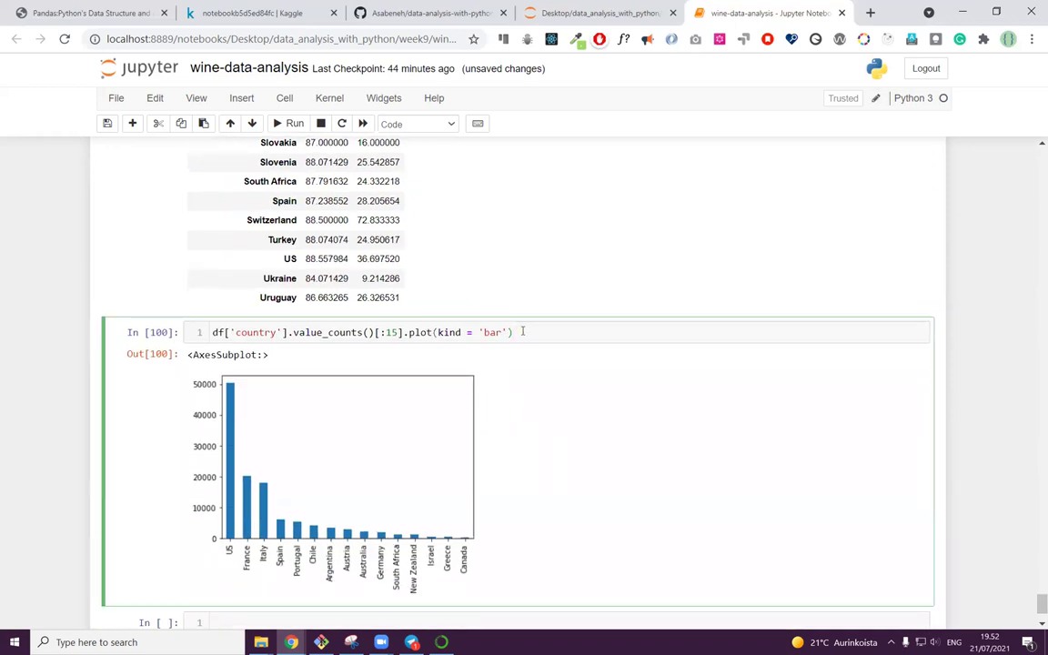
key("Return")
type("plt.show()")
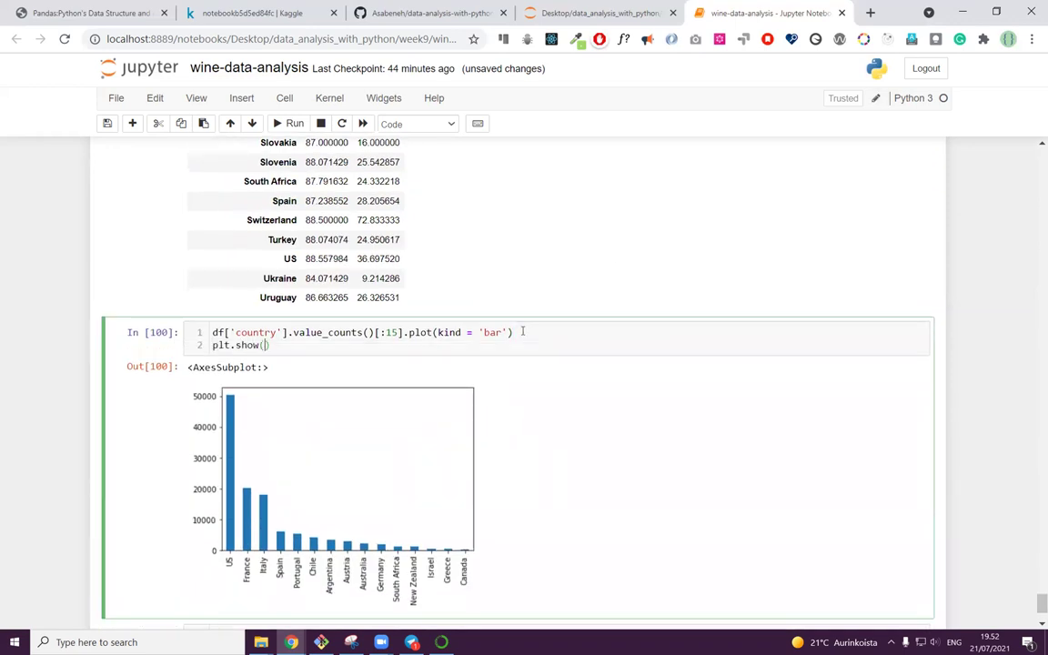
key("shift+Return")
scroll(521, 335, "down", 3)
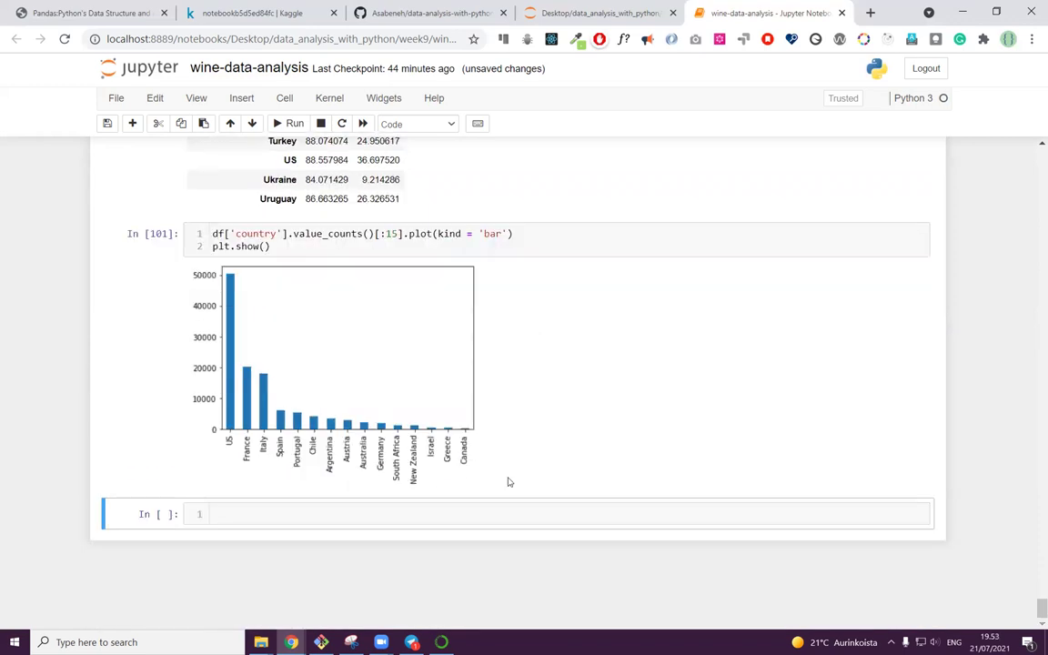
Step: Insert plt.savefig('./wine-per-country.png') on its own line before plt.show() and rerun the cell
left_click(277, 250)
key("Return")
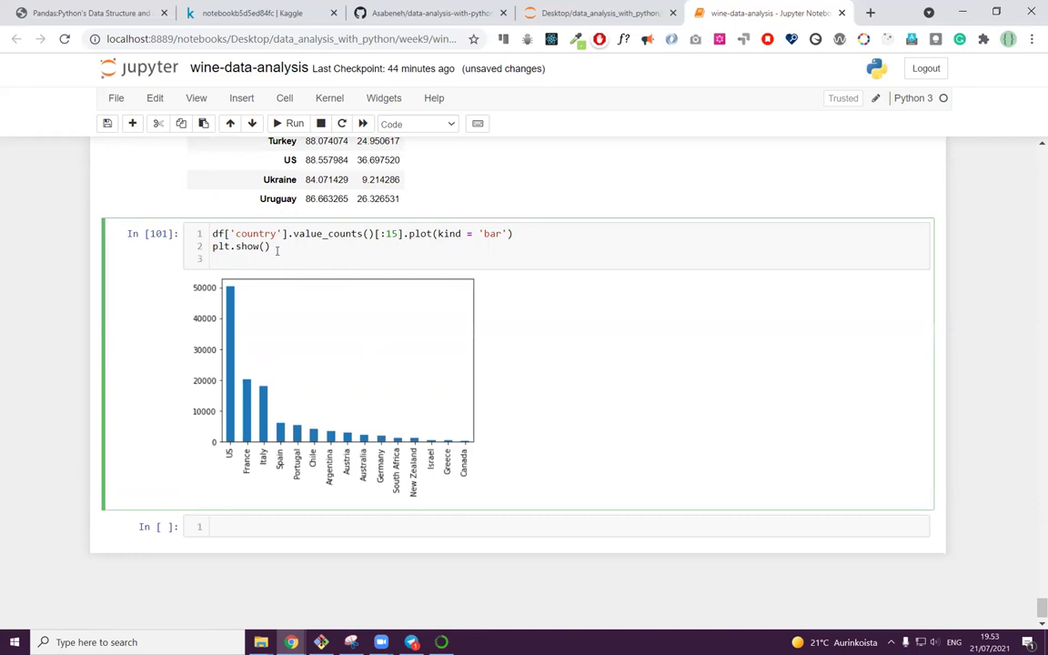
left_click(277, 250)
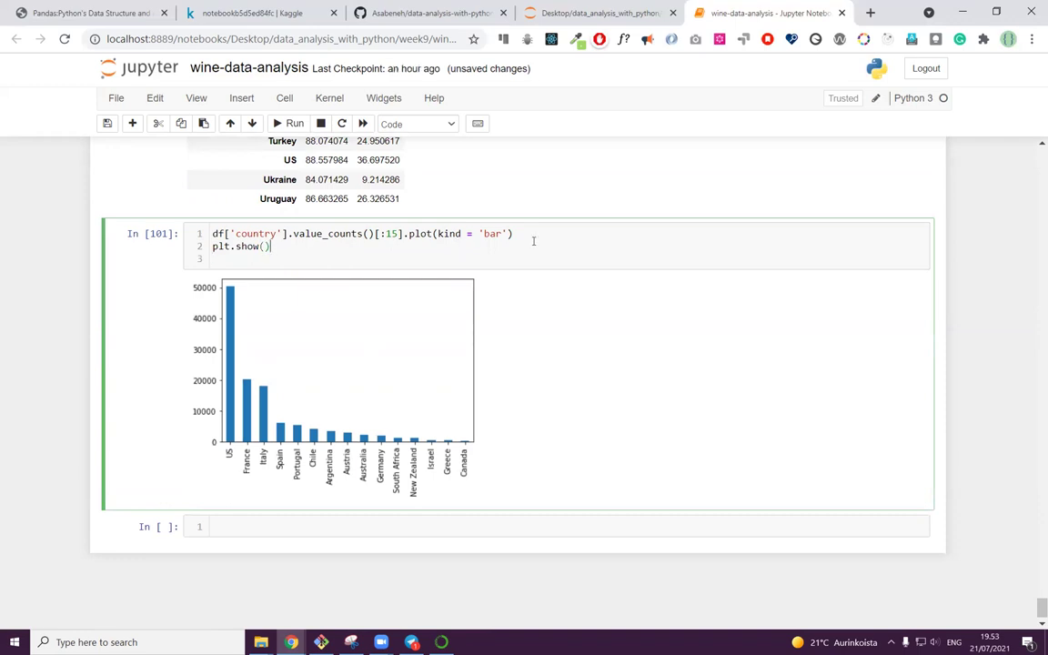
left_click(535, 233)
key("Return")
type("plt.s")
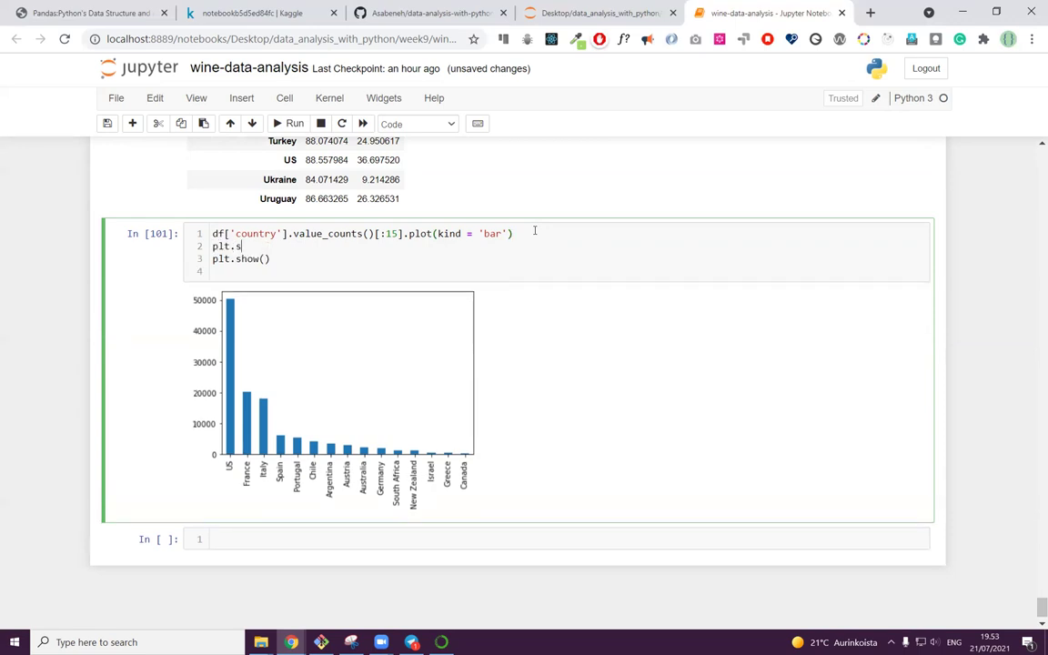
type("avefig('./")
type("wine")
type("-per-co")
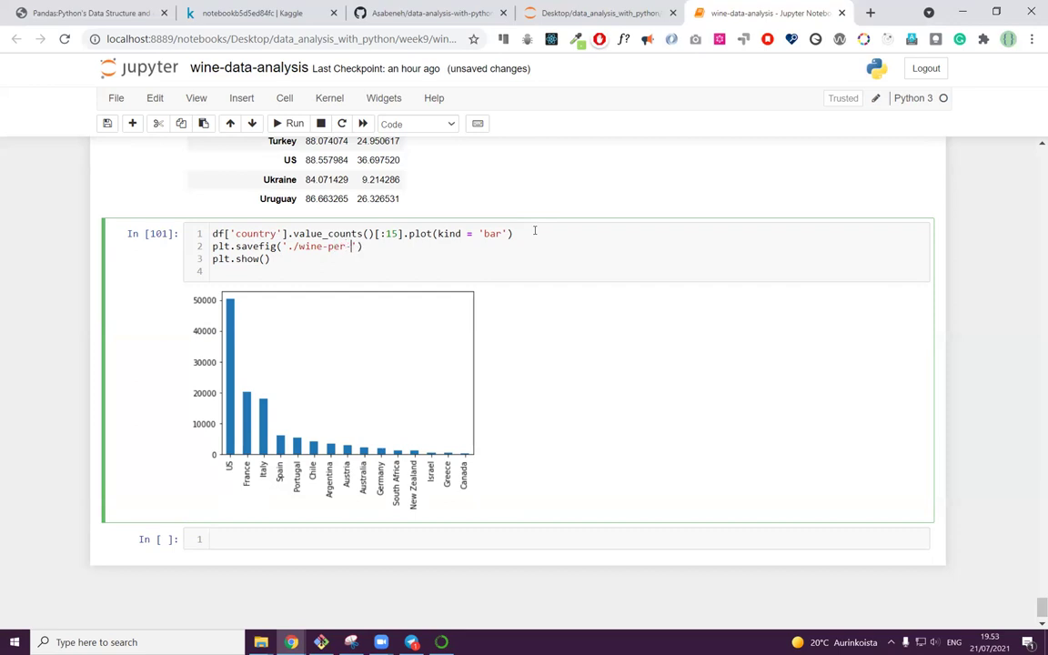
type("untry.png")
key("shift+Return")
scroll(534, 234, "down", 3)
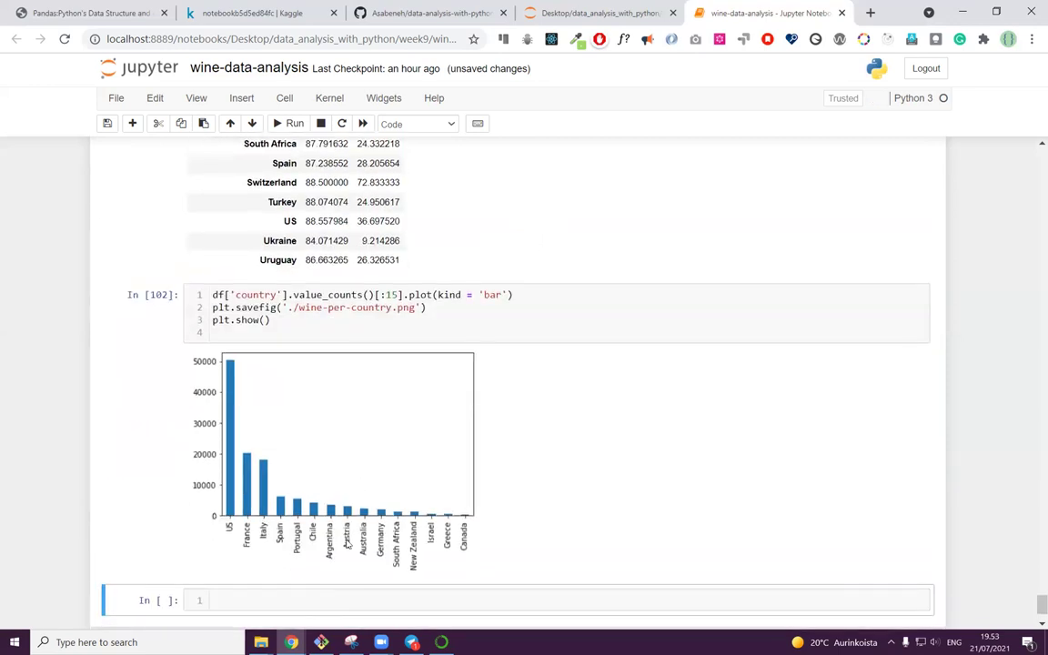
Step: Switch to File Explorer, view the saved wine-per-country image from the week9 folder, close it and return to the notebook
mouse_move(275, 642)
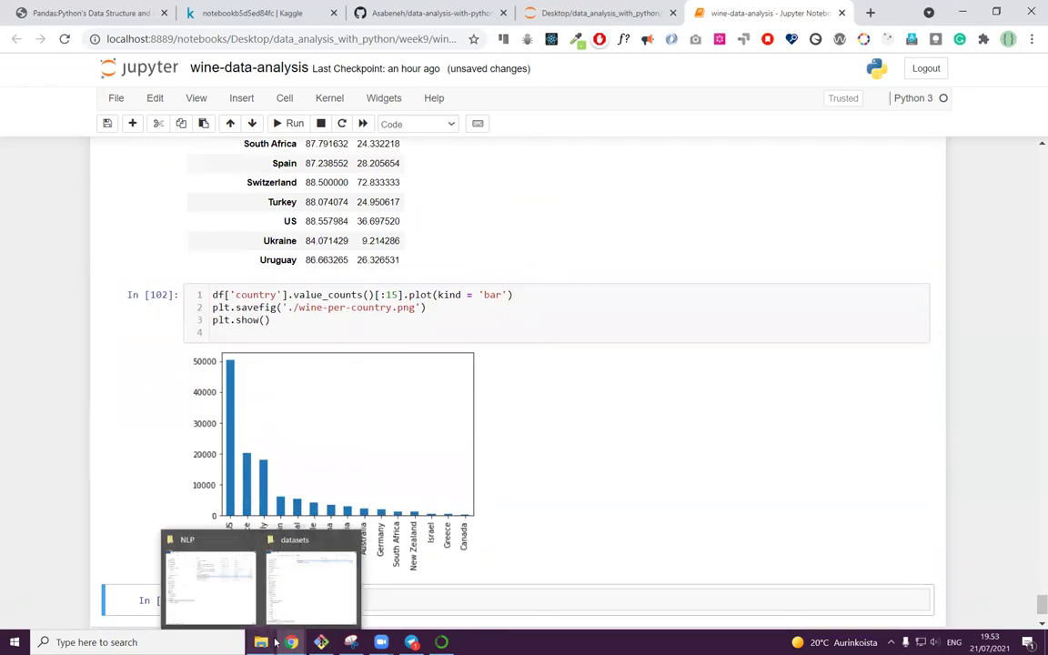
left_click(304, 589)
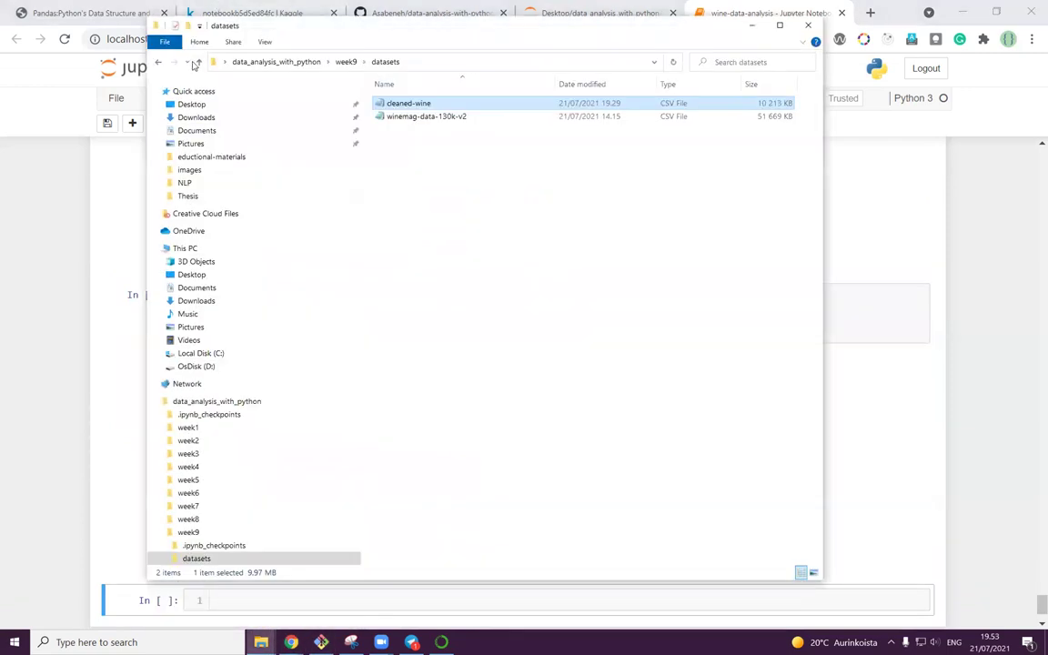
left_click(198, 61)
left_click(424, 143)
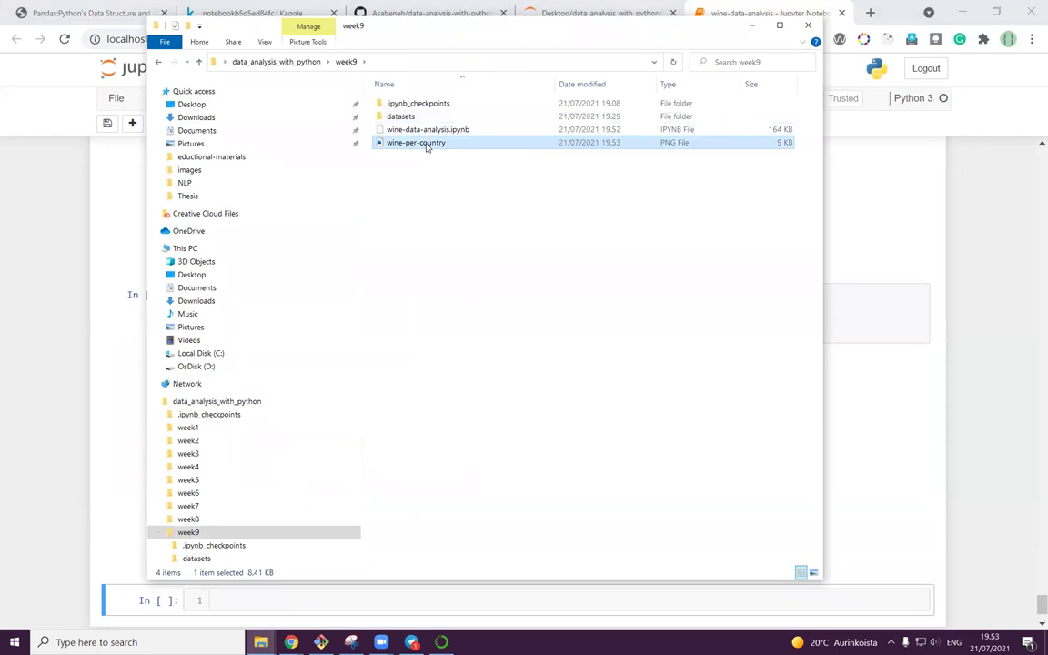
double_click(424, 143)
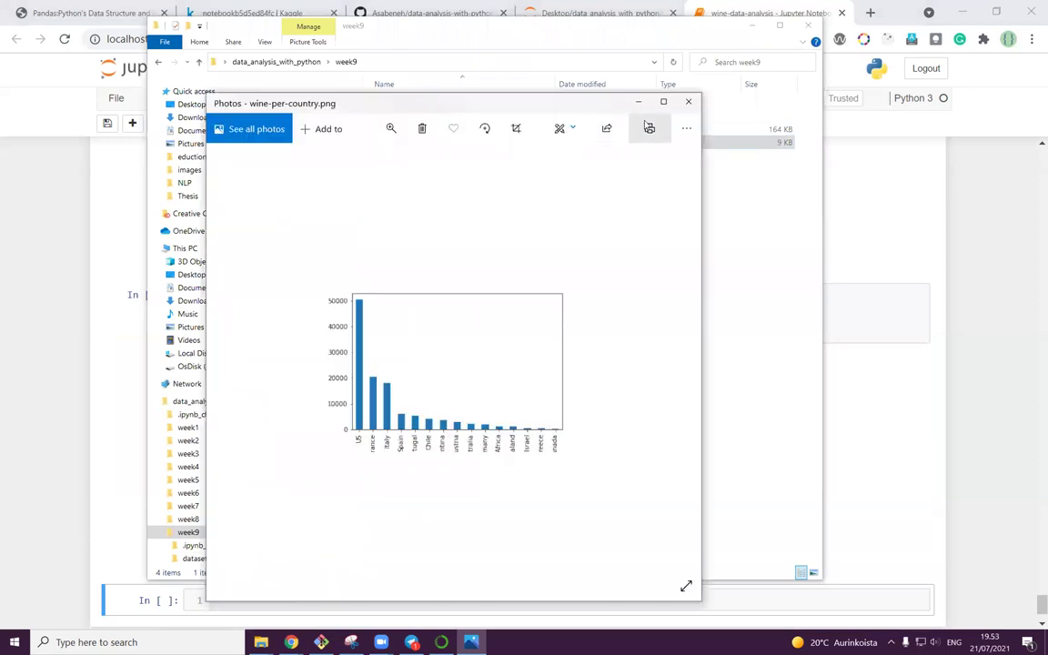
left_click(662, 101)
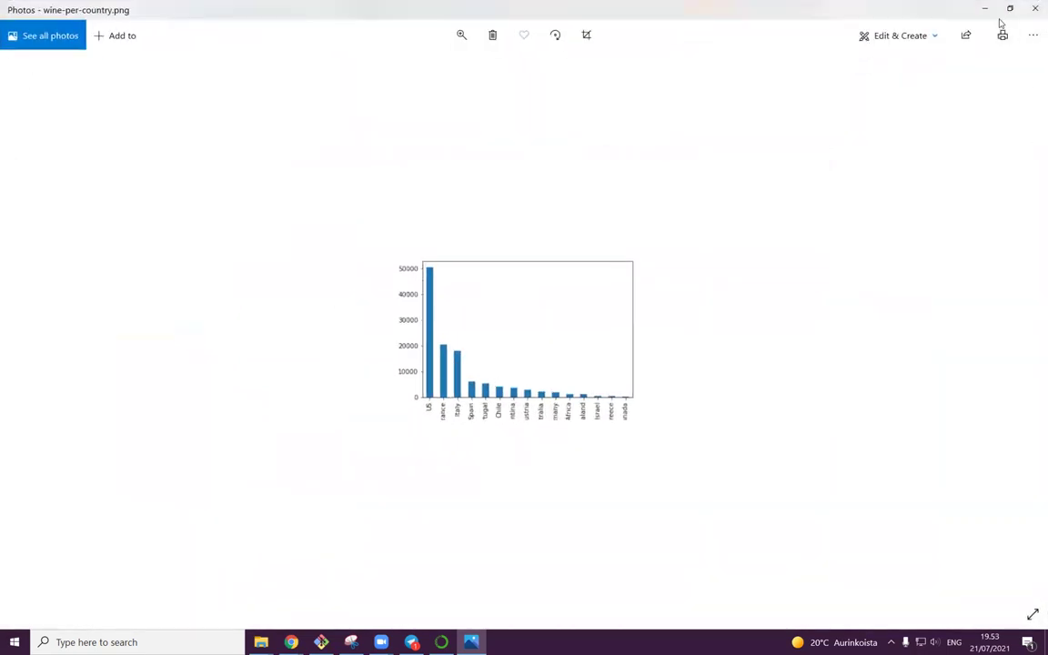
left_click(1034, 8)
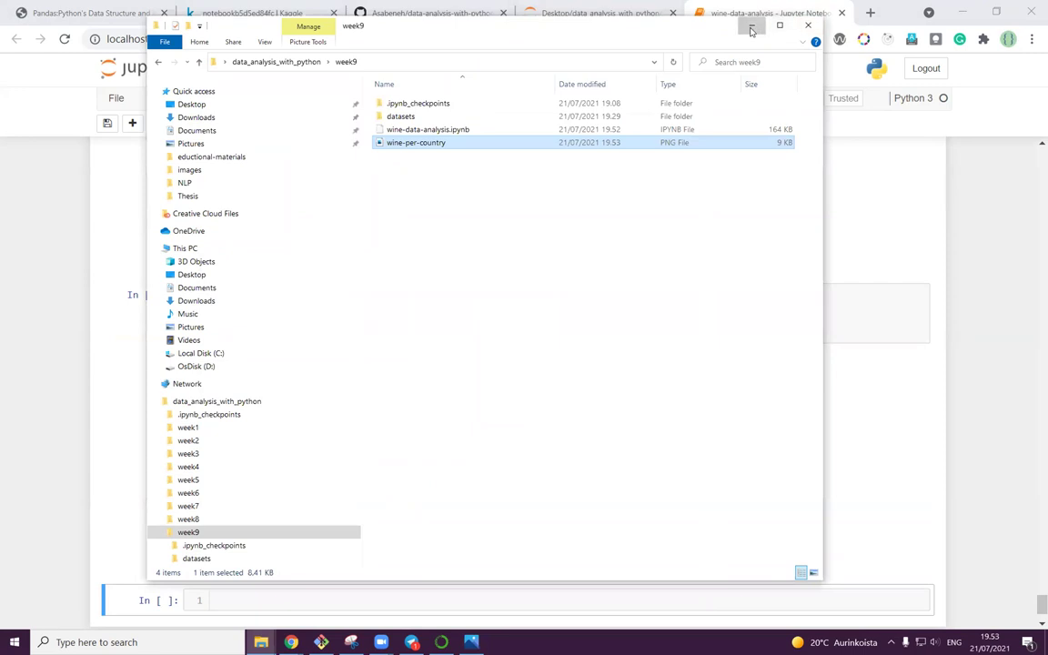
left_click(695, 13)
Step: Add title = 'Wine of different countries' to the bar chart's plot() arguments and rerun the cell
left_click(507, 294)
type(", '")
key("BackSpace")
type("title = 'Wine of diffee")
key("BackSpace")
type("rent countries")
key("shift+Return")
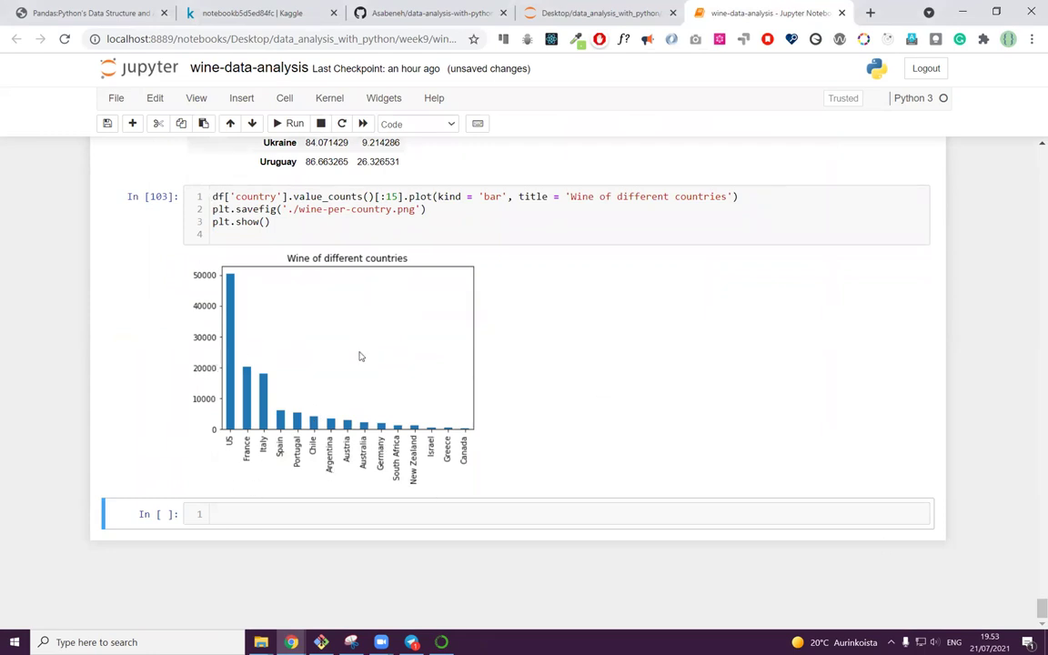
scroll(447, 365, "up", 1)
scroll(446, 366, "down", 1)
left_click(277, 511)
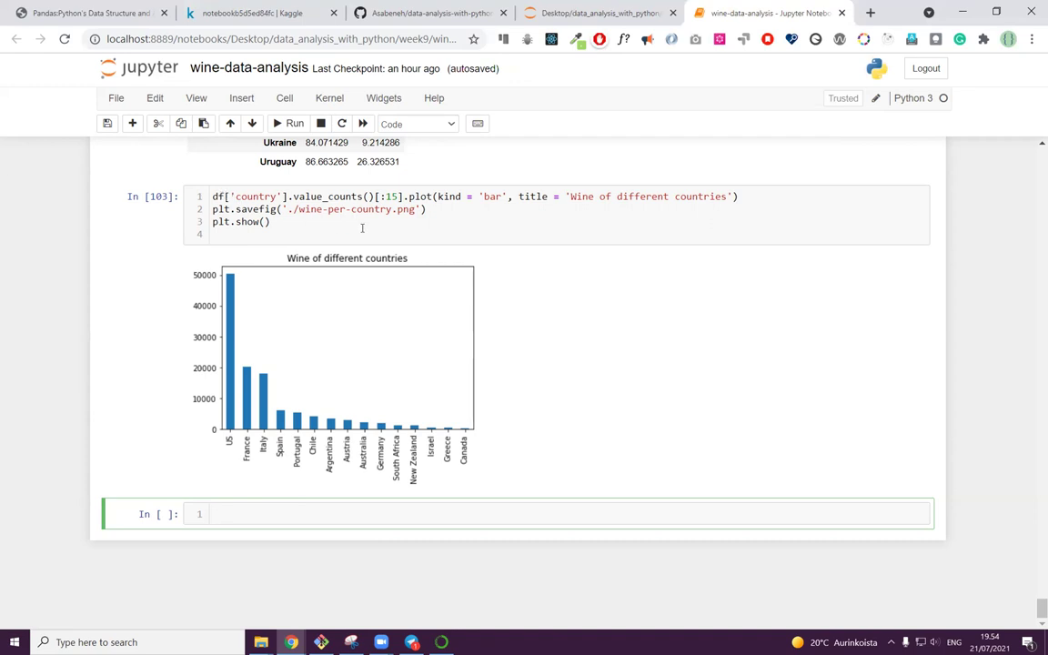
left_click_drag(208, 197, 744, 202)
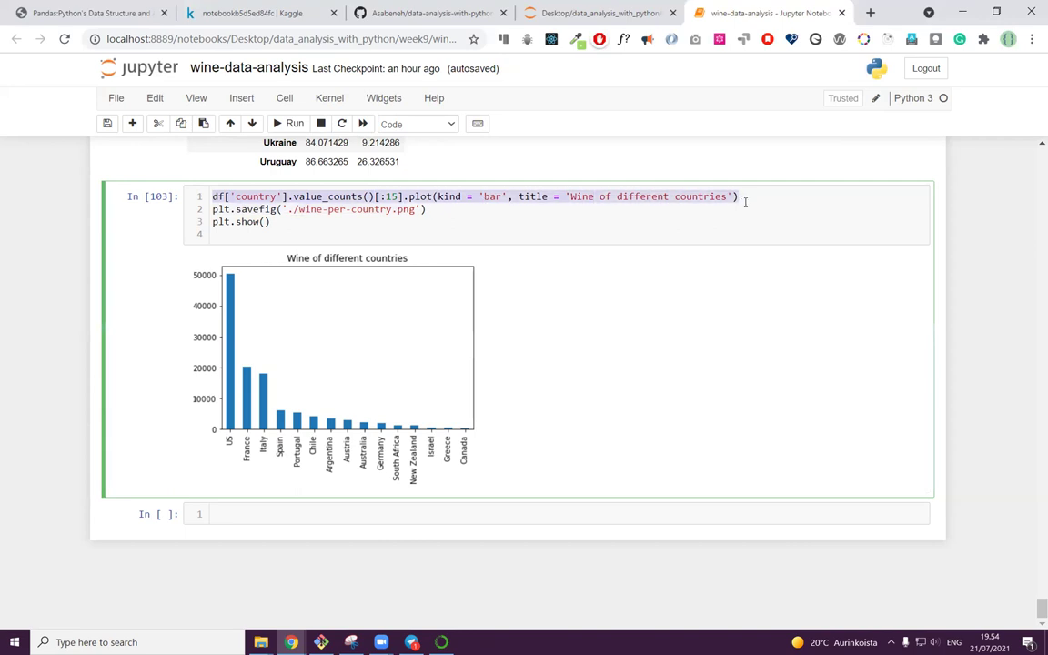
left_click(542, 222)
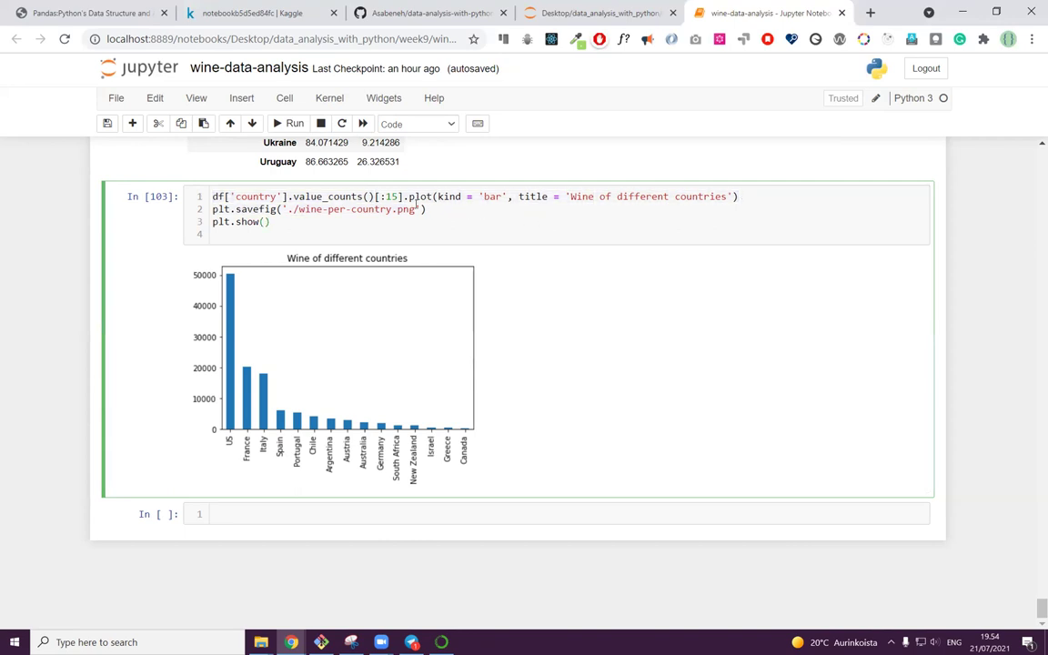
Step: Try to put the .plot() call on its own line in the bar chart cell
left_click(405, 196)
key("Return")
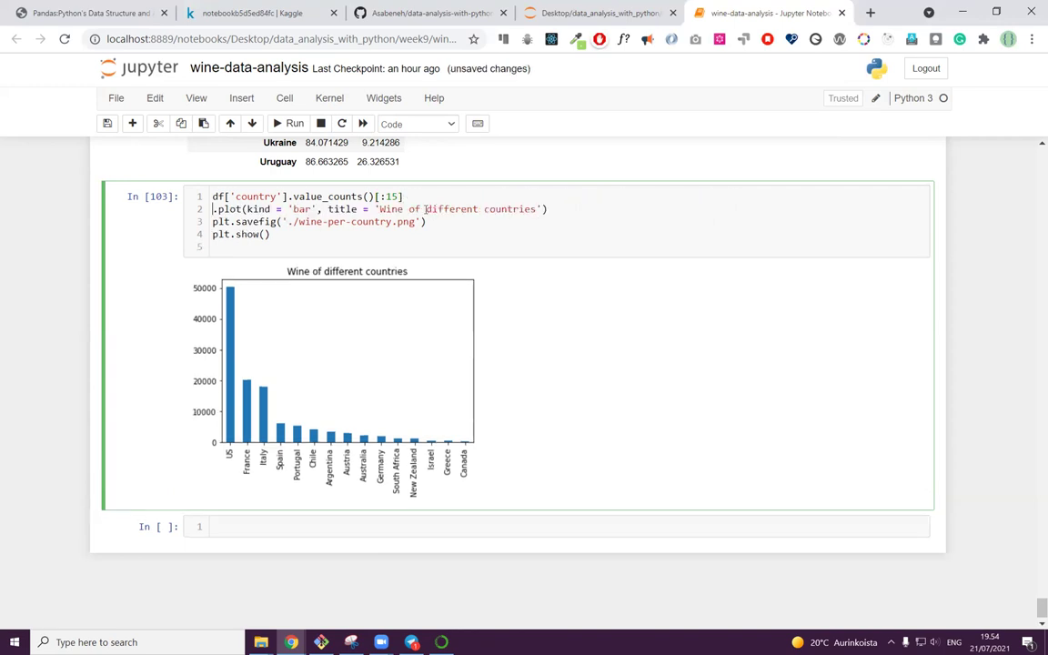
key("BackSpace")
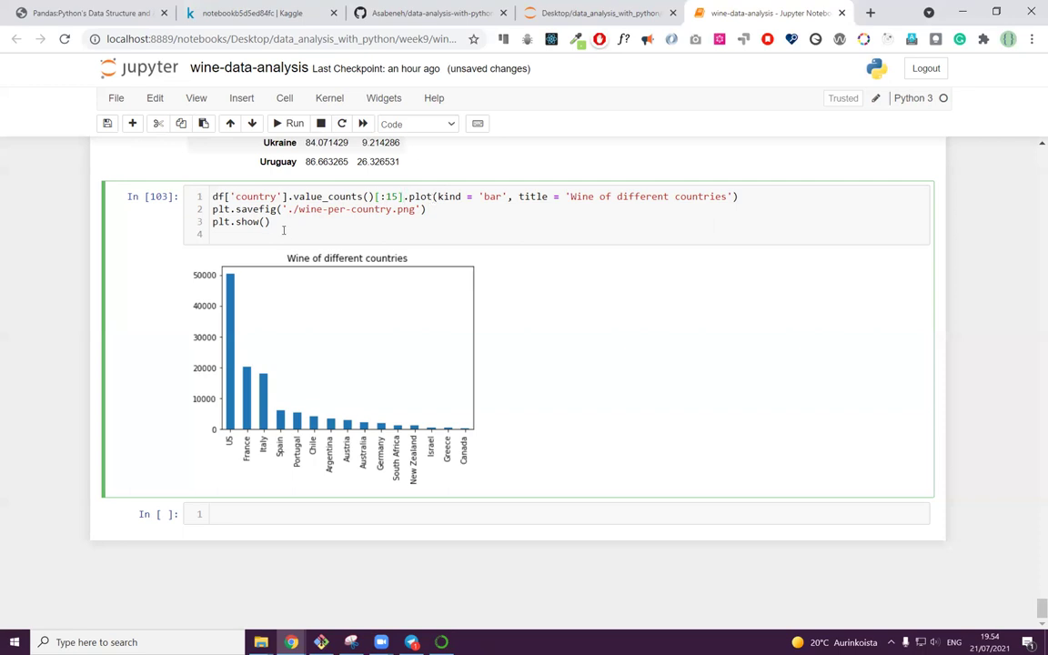
Step: Review the per-country averages above and the plotting and plt.show() lines of the bar chart cell
left_click(241, 234)
scroll(467, 333, "up", 1)
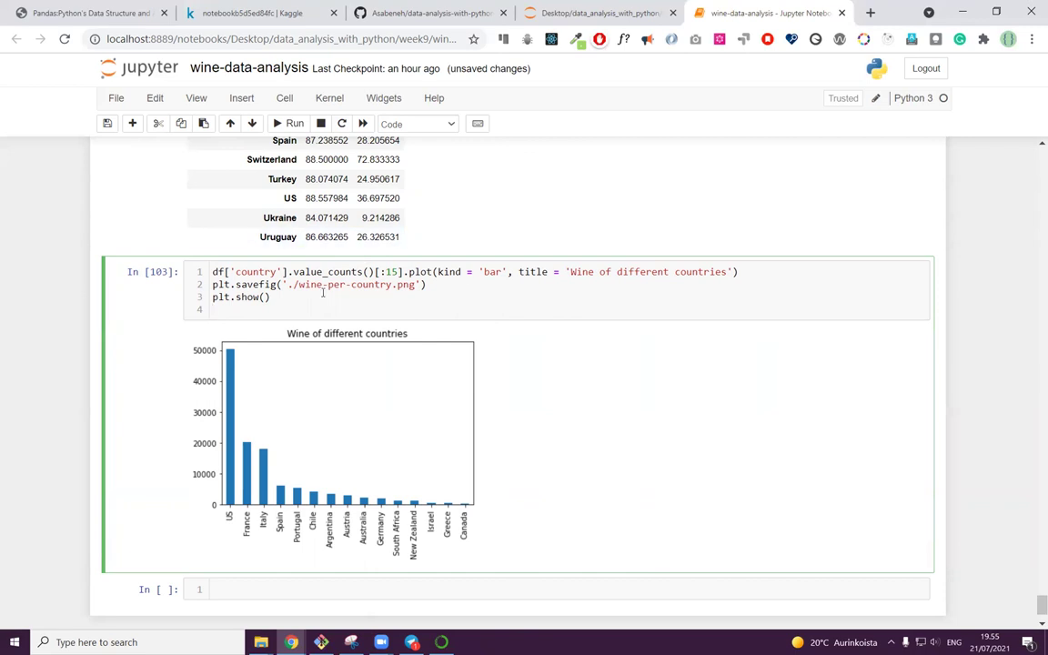
scroll(331, 305, "up", 5)
scroll(331, 306, "down", 1)
scroll(331, 306, "up", 3)
scroll(331, 309, "down", 8)
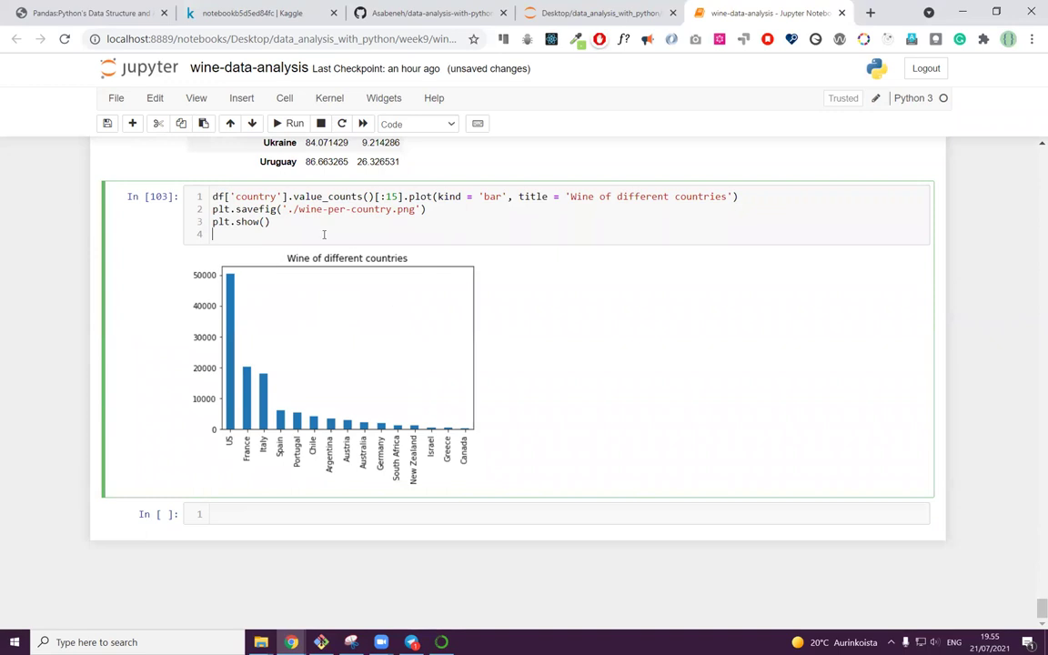
left_click_drag(271, 222, 740, 193)
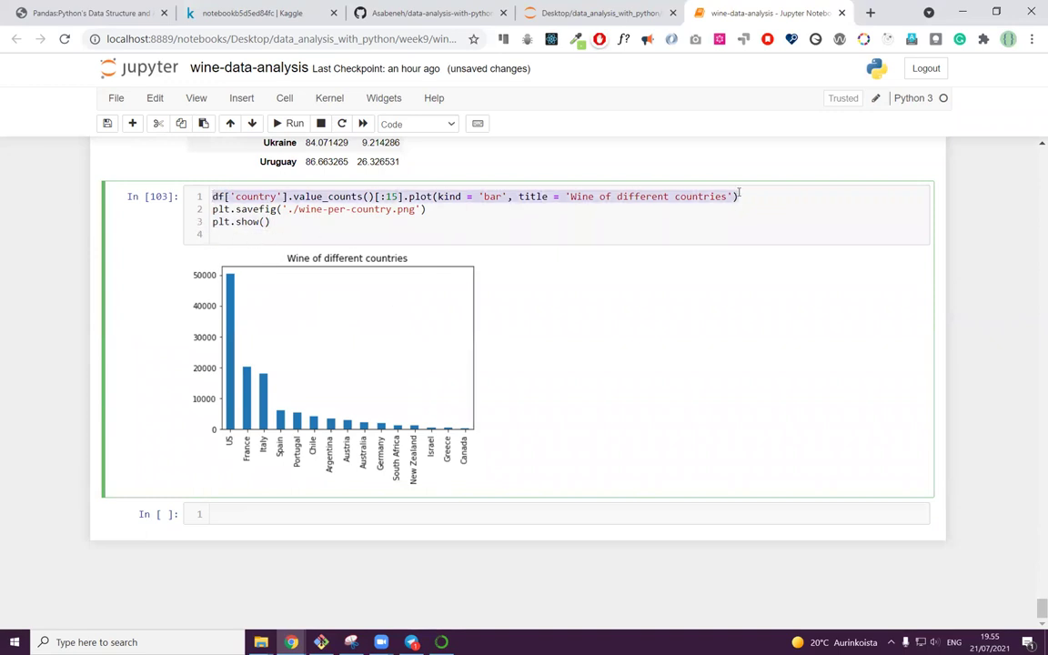
left_click(420, 197)
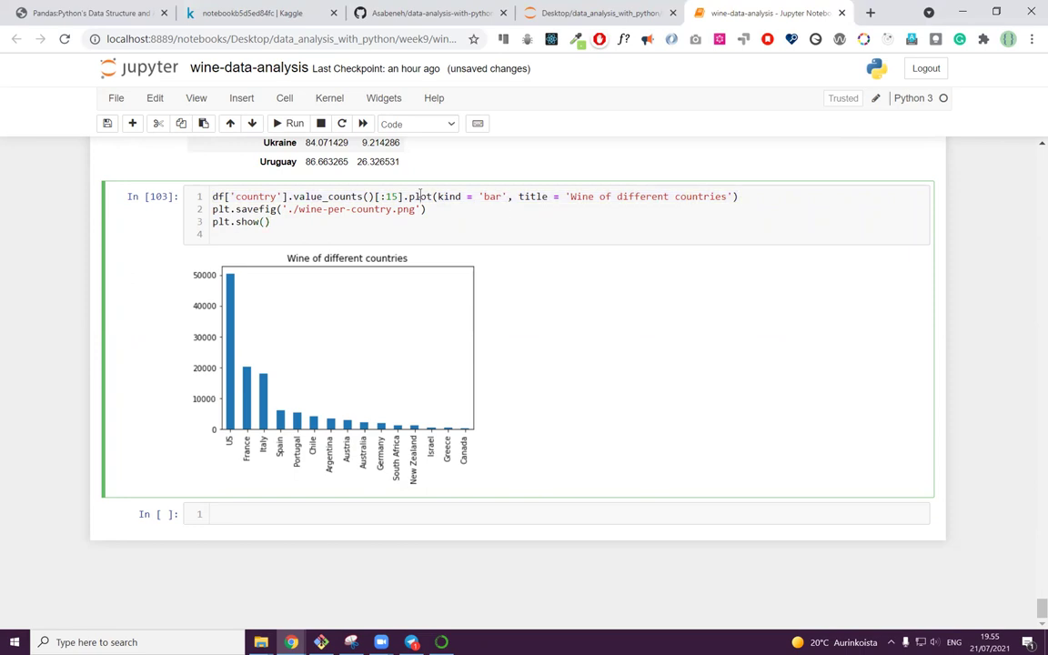
left_click_drag(270, 221, 212, 222)
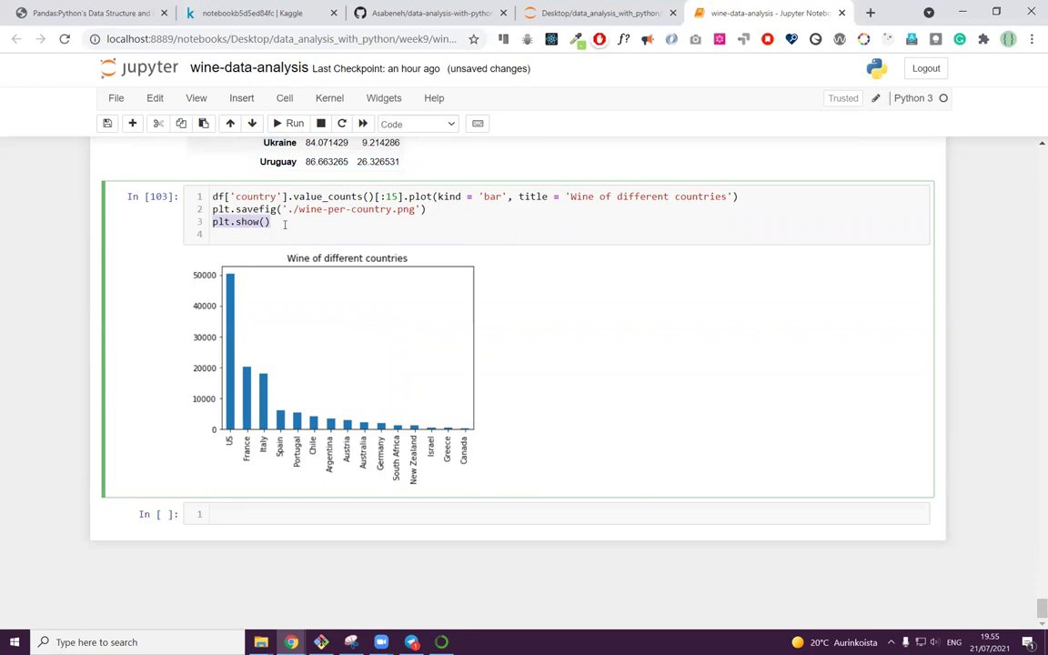
left_click(564, 194)
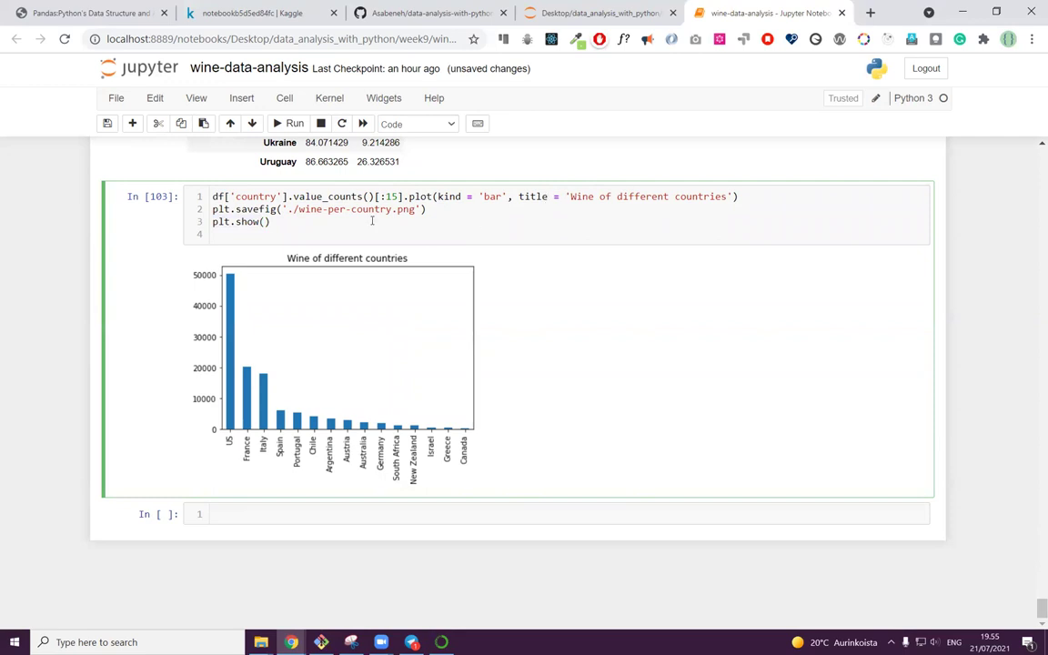
Step: Insert a plt.title('') line between the plt.savefig() and plt.show() lines of the bar chart cell
left_click(453, 208)
key("Return")
type("title")
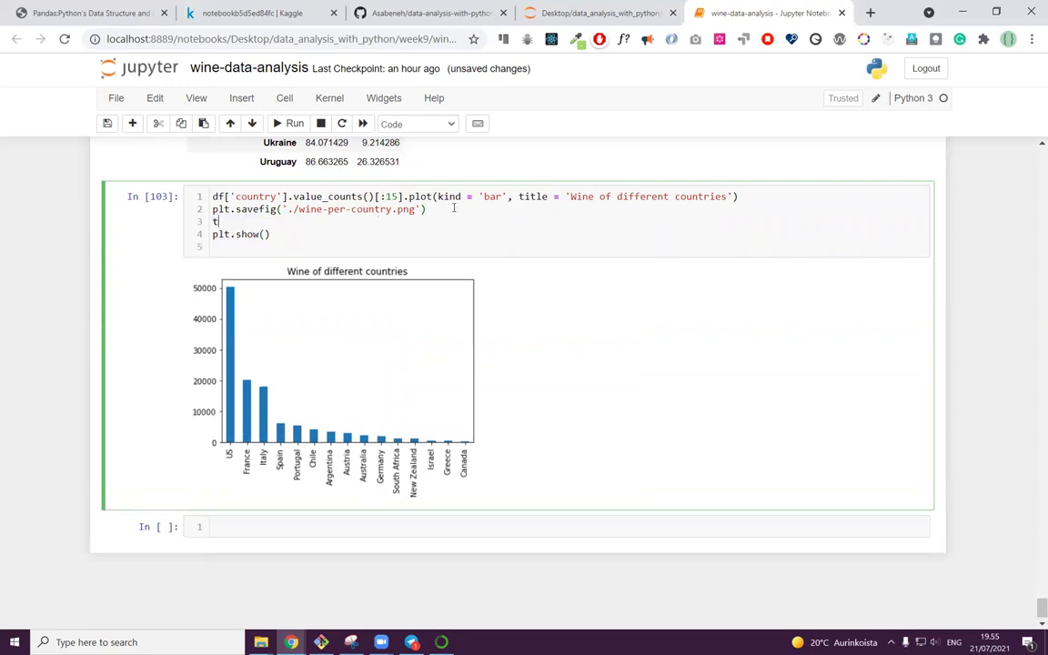
key("BackSpace")
key("BackSpace")
key("BackSpace")
key("BackSpace")
key("BackSpace")
type("plt.title('")
Step: Copy the title text 'Wine of different countries' and remove the title argument from the plot() call
left_click_drag(737, 195, 568, 195)
key("ctrl+c")
key("BackSpace")
key("BackSpace")
key("BackSpace")
key("BackSpace")
key("BackSpace")
key("BackSpace")
key("BackSpace")
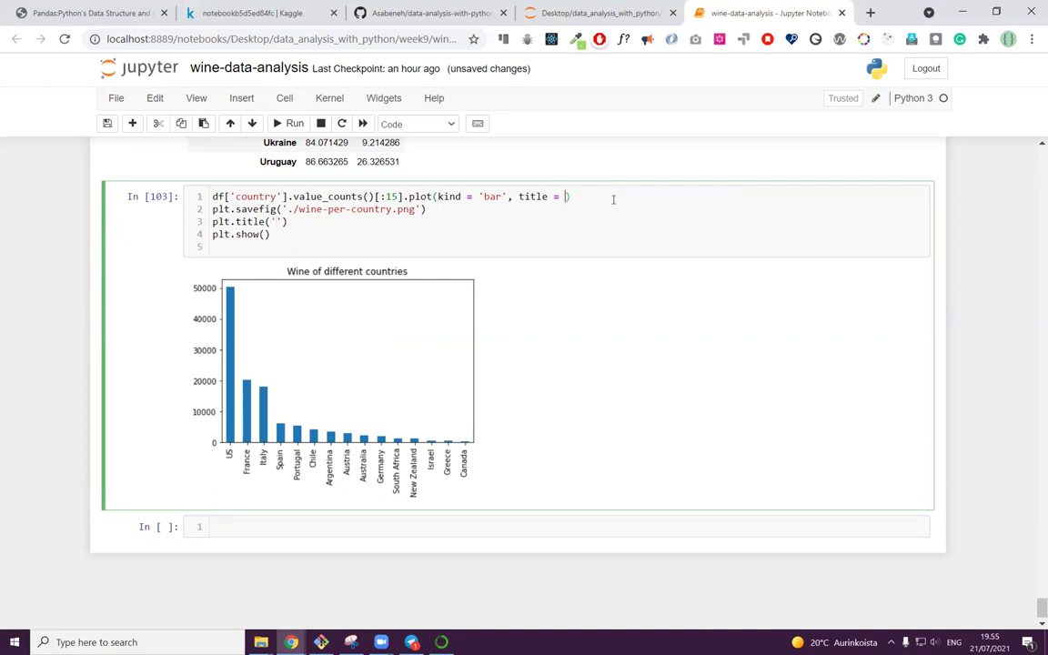
key("BackSpace")
key("BackSpace")
key("BackSpace")
key("BackSpace")
Step: Paste 'Wine of different countries' into plt.title(), remove the duplicate quotes and rerun the cell
left_click(274, 221)
key("ctrl+v")
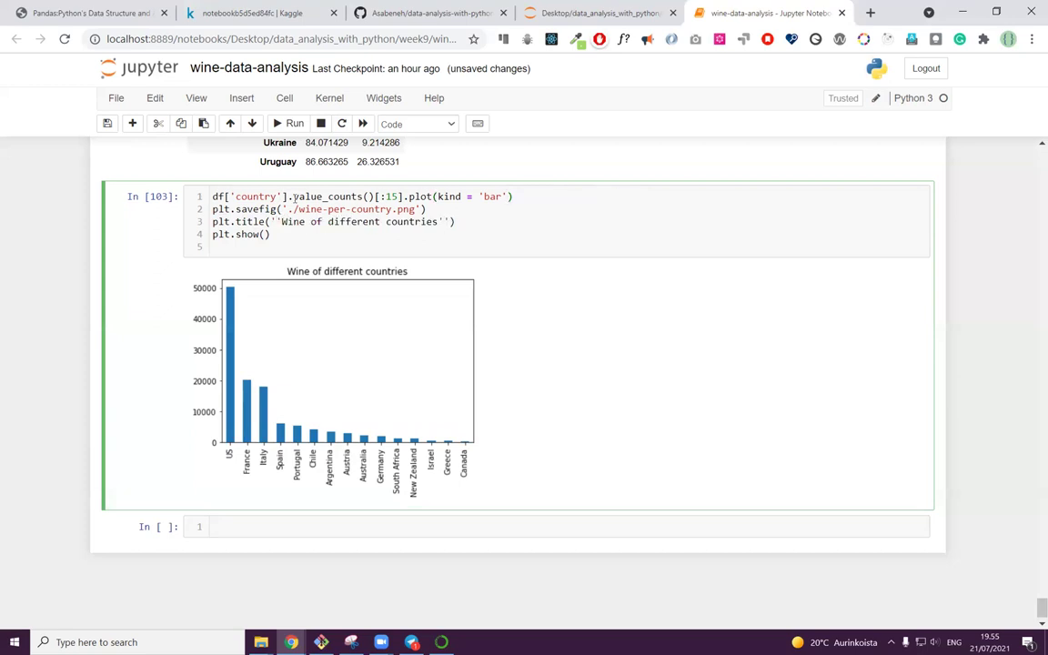
key("Delete")
key("BackSpace")
key("shift+Return")
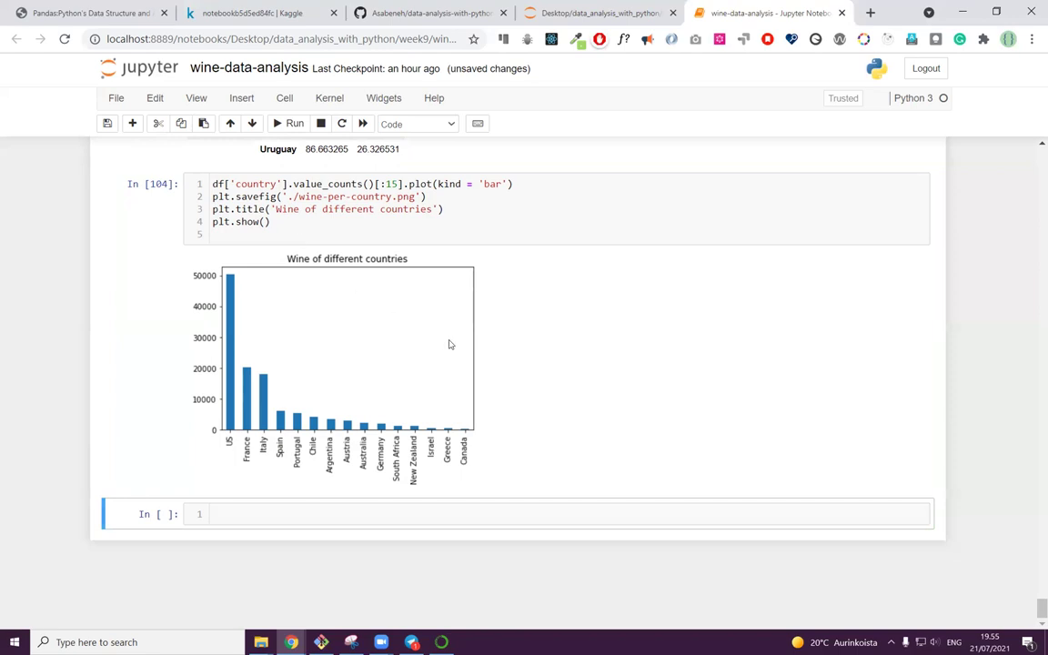
Step: Define a tastes list in the empty cell containing 'Fruity', 'Earthy', 'Spicy', 'Smoky', 'Flowery' and 'Acidic'
left_click(289, 509)
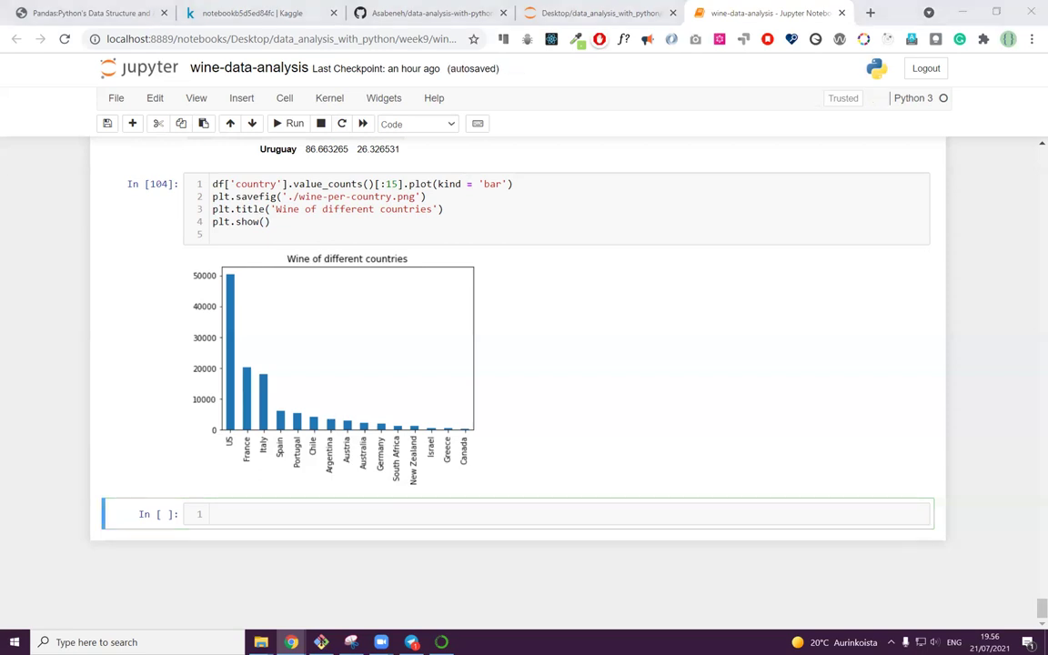
left_click(271, 514)
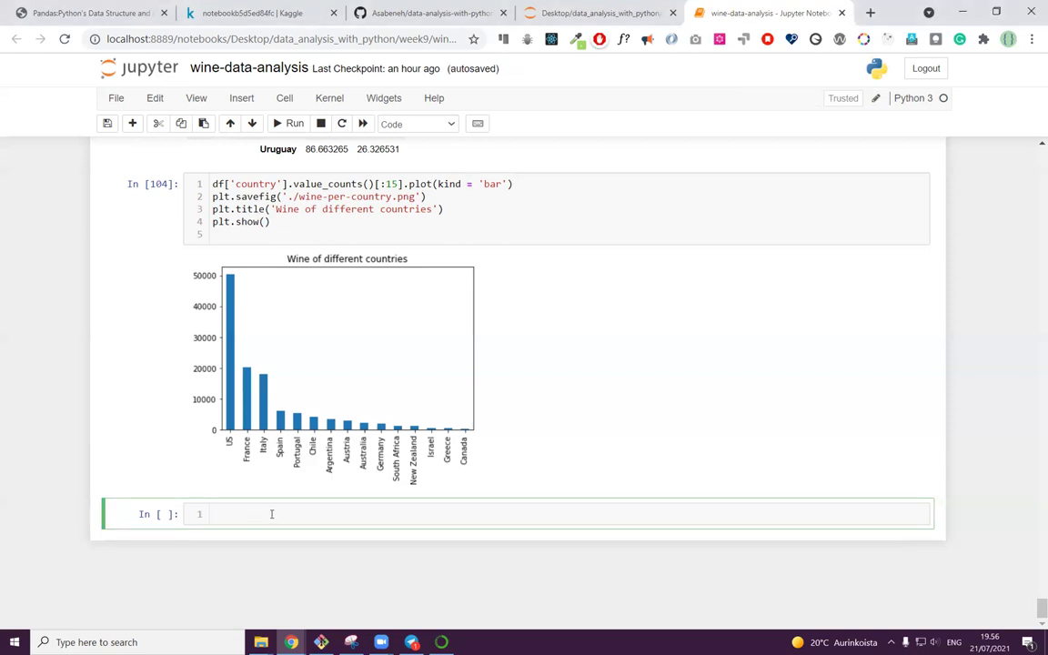
type("tastes = ['Fruity', 'Earthy', 'Spicy', 'Smoky','Flowery', 'Acidic']")
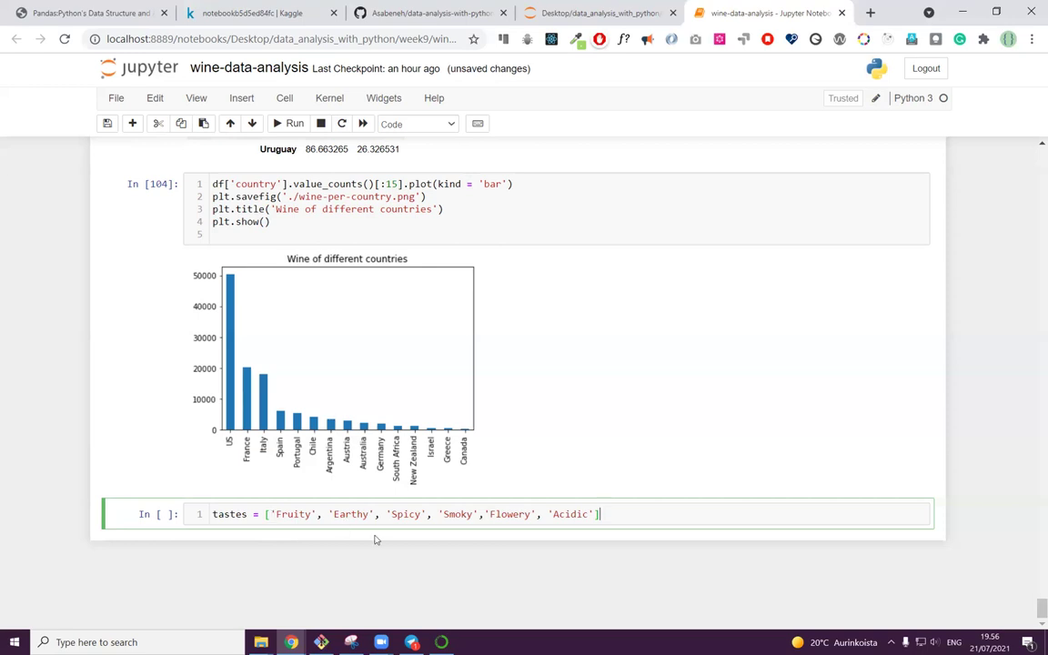
left_click(612, 520)
key("Return")
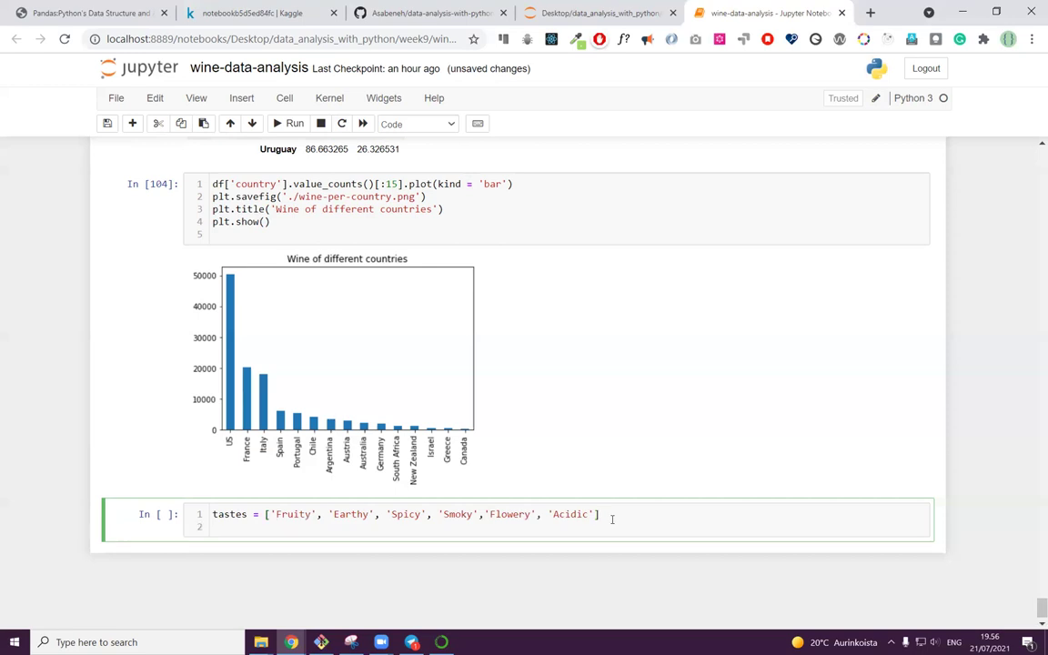
Step: Add the expression df['description'] below the tastes list and run the cell
scroll(582, 517, "down", 1)
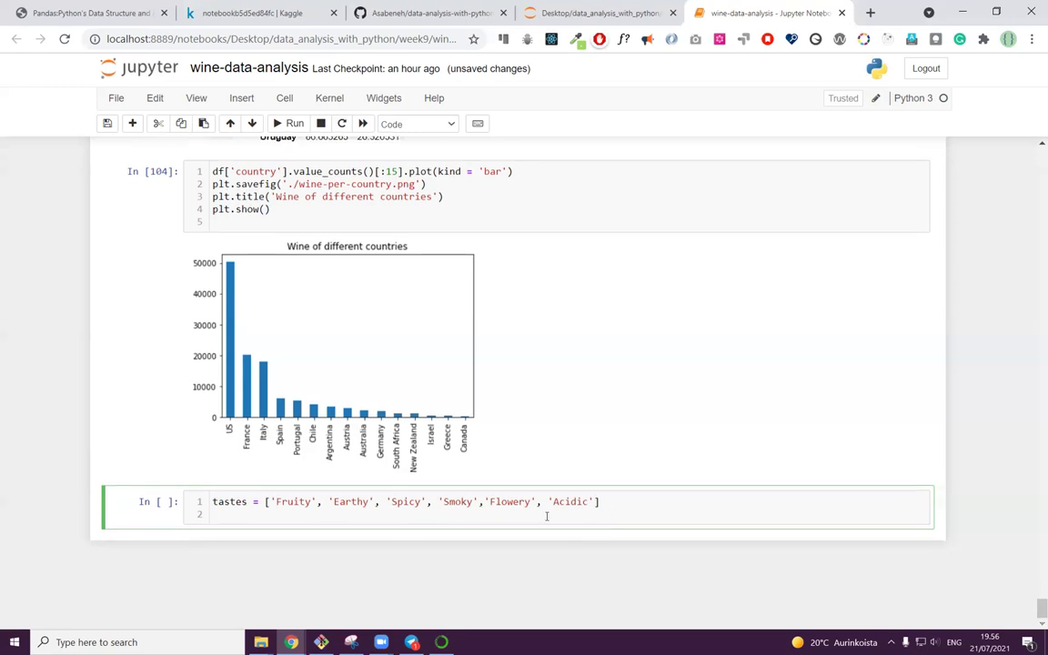
key("Return")
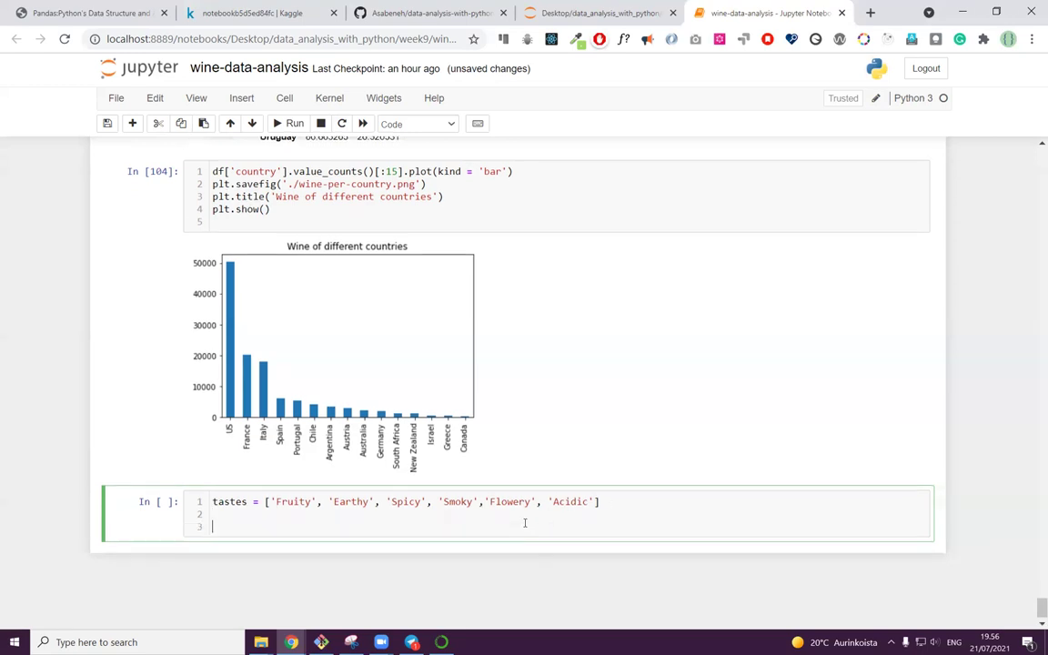
type("df['des")
key("Tab")
key("Return")
key("shift+Return")
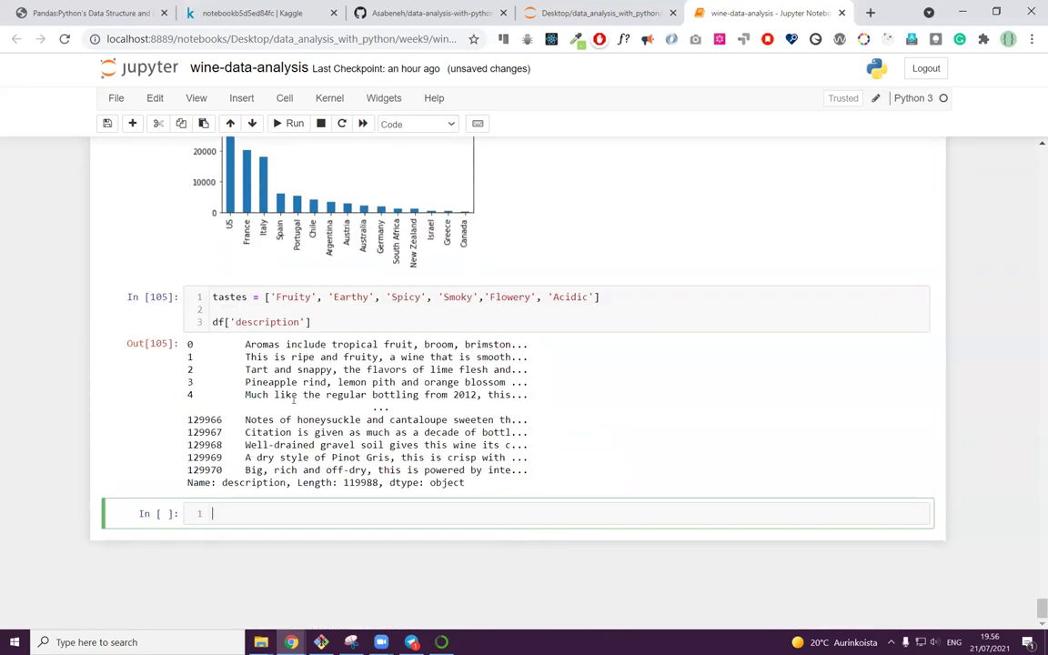
Step: Turn the df['description'] line into a loop, for desc in df['description']:, that prints desc, and run the cell
left_click_drag(331, 321, 209, 325)
key("ctrl+c")
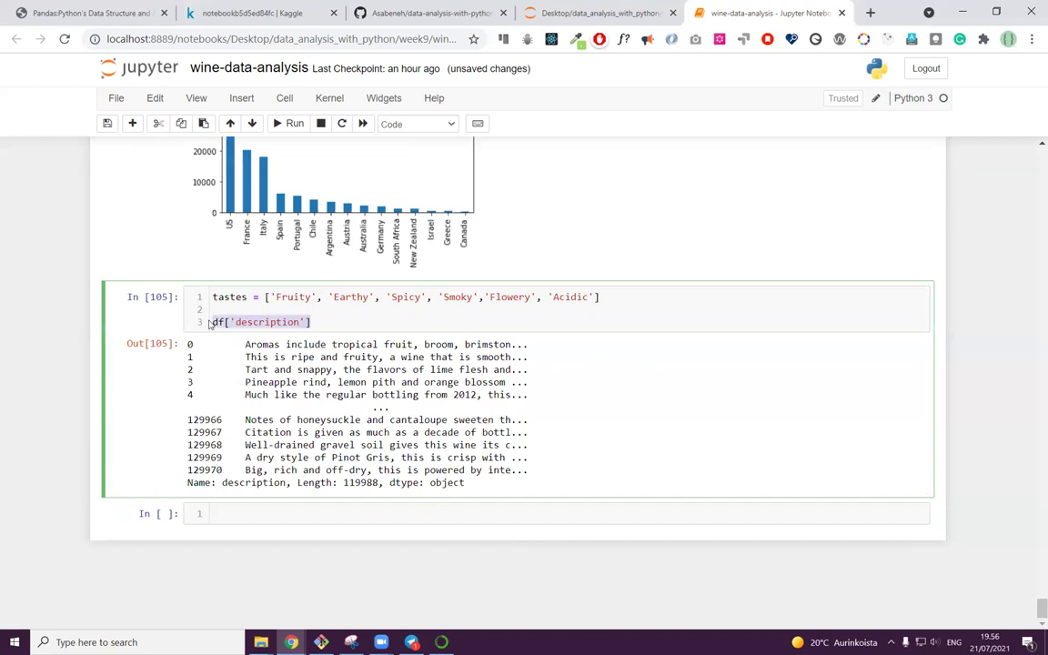
key("BackSpace")
type("for desc in")
key("ctrl+v")
type(":")
key("Return")
type("print(des")
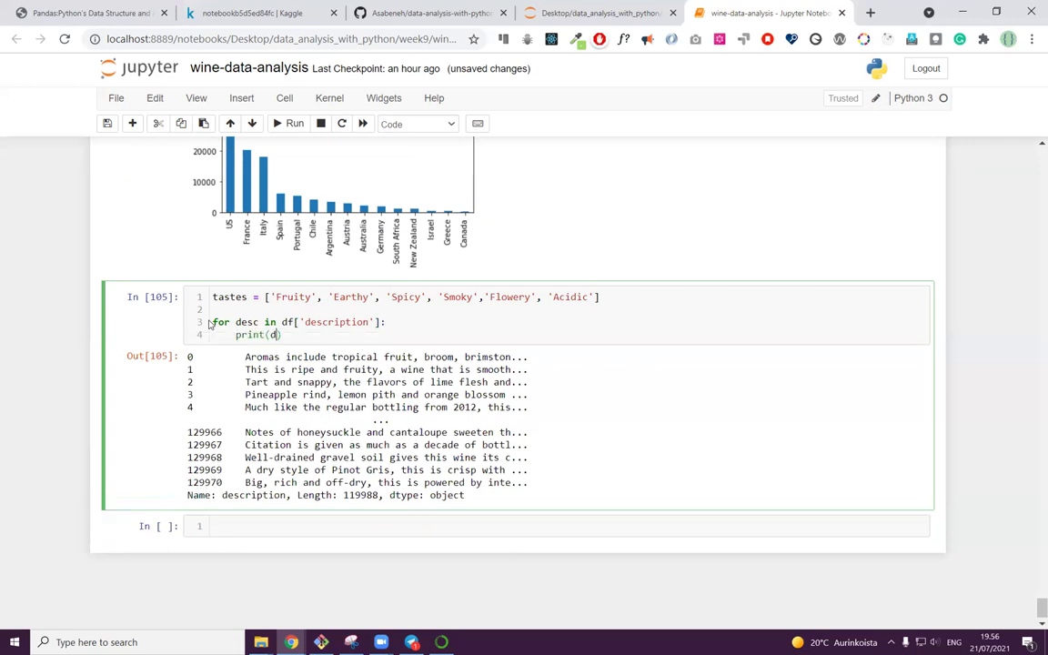
type("c")
key("shift+Return")
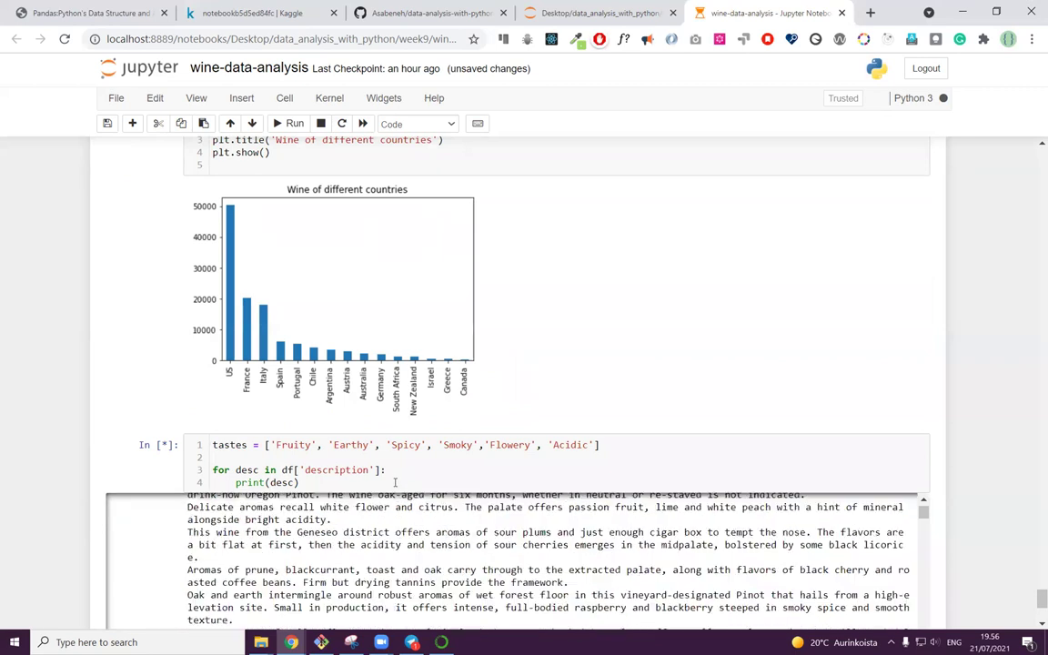
Step: Limit the description loop to the first five entries with the slice [:5] and rerun the cell
left_click(383, 469)
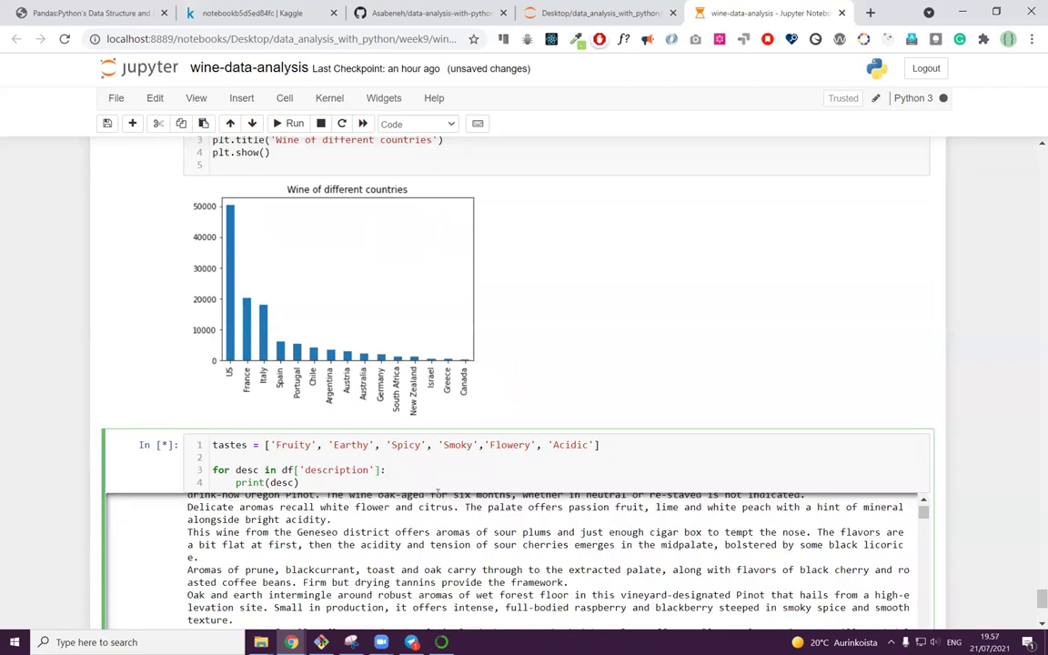
type("[:5")
key("shift+Return")
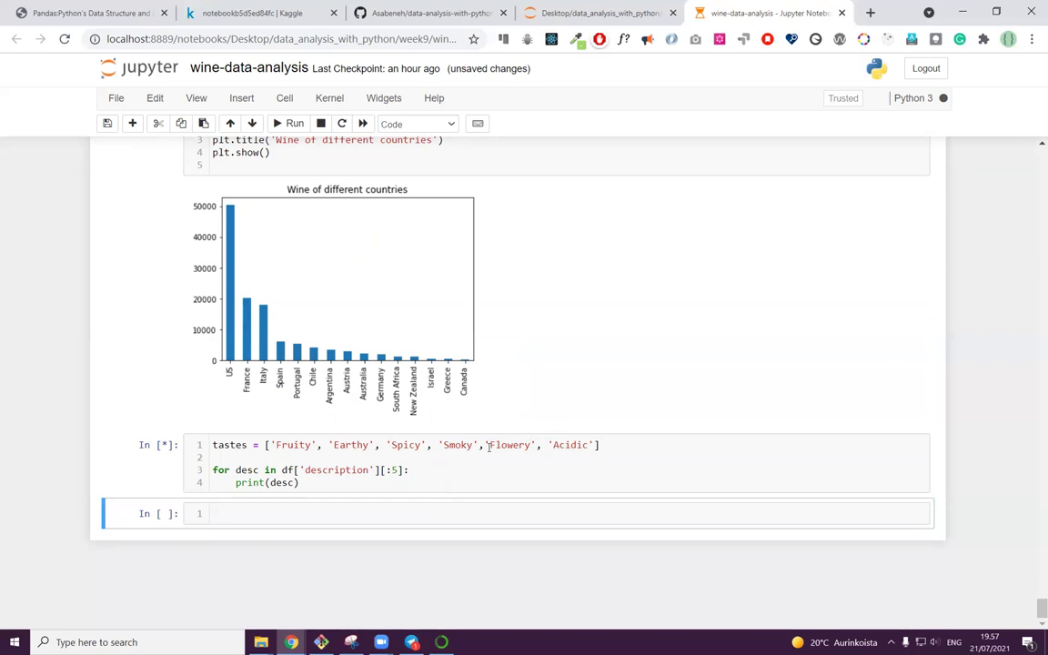
left_click(409, 468)
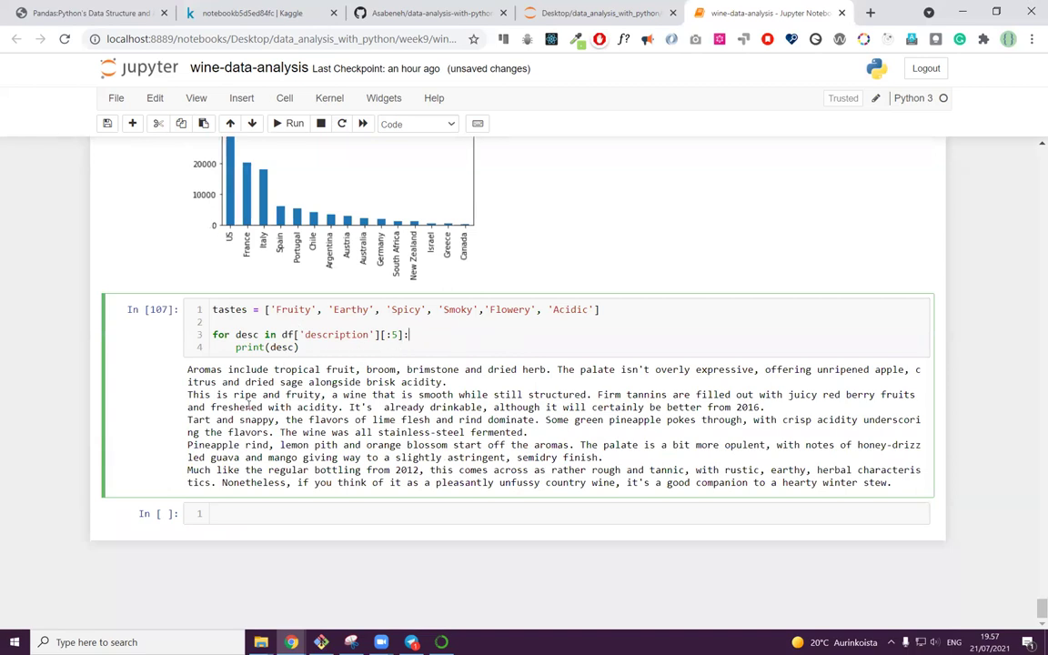
Step: Change the loop's print statement to print(desc.split(' ')) and rerun the cell
left_click(295, 347)
type(".split('")
key("shift+Return")
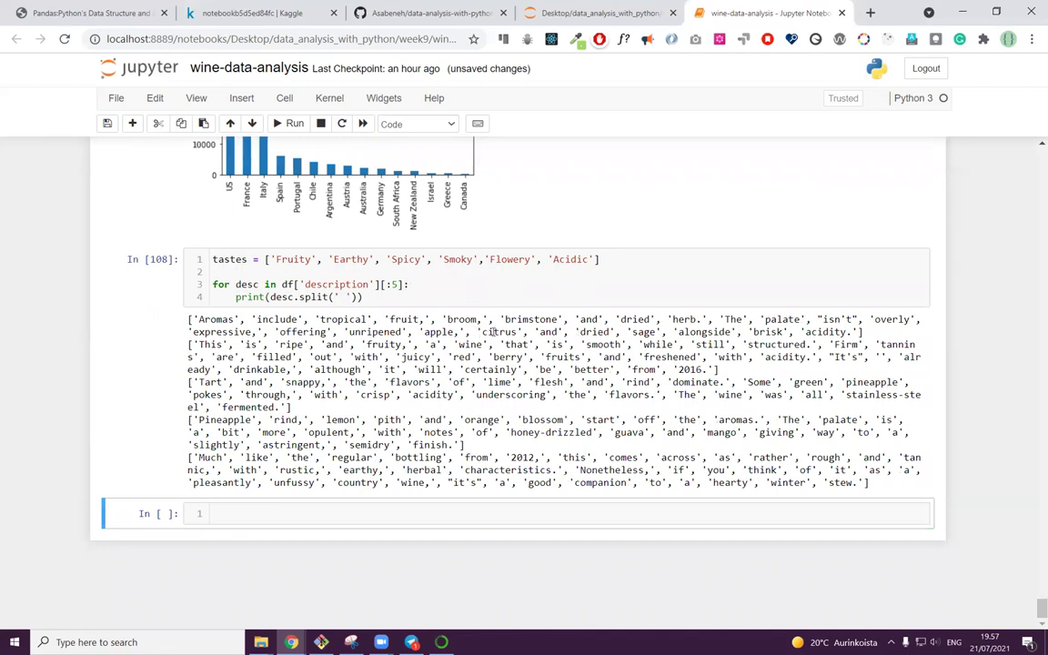
Step: Examine the printed word lists of the five descriptions for taste words and compare them with the tastes list
left_click_drag(476, 332, 524, 332)
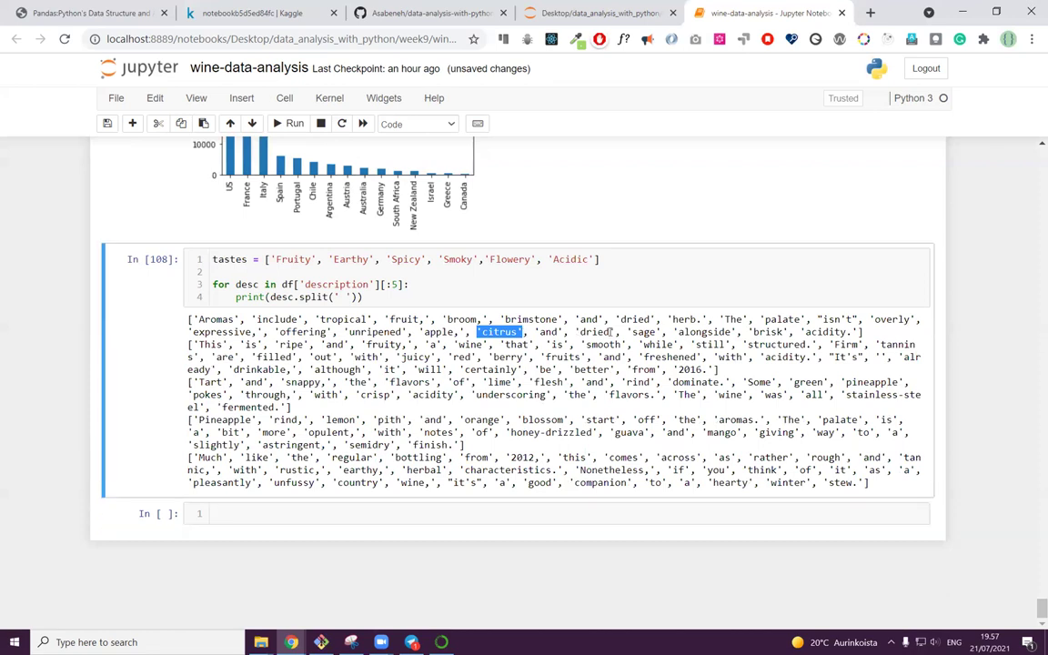
left_click(530, 329)
left_click_drag(527, 332, 477, 332)
left_click_drag(848, 332, 189, 319)
left_click(845, 334)
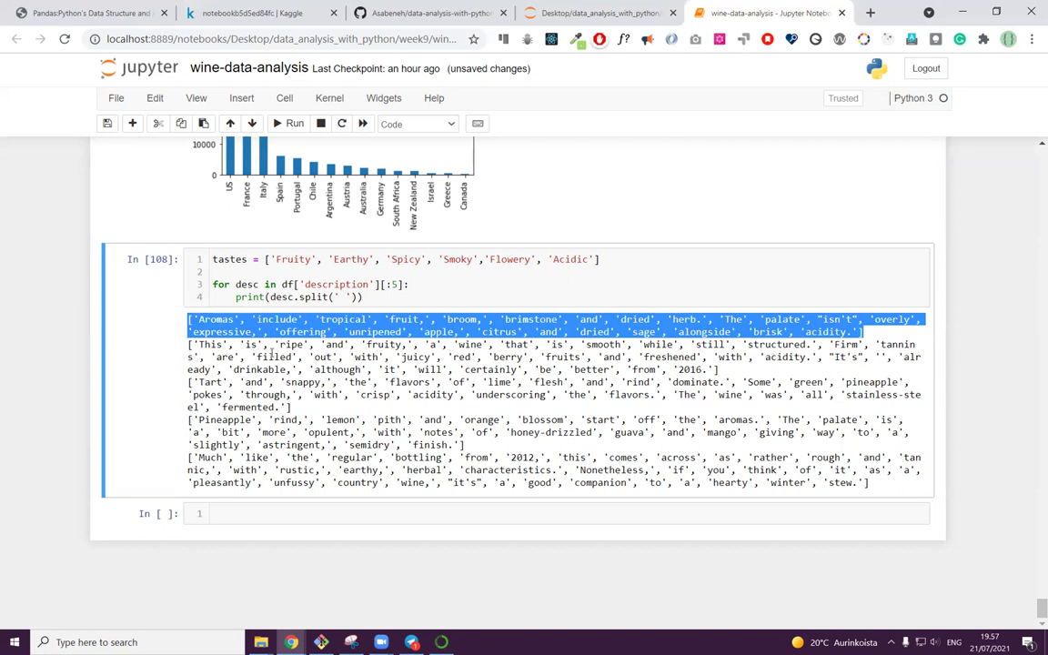
left_click(357, 351)
left_click_drag(366, 346, 451, 346)
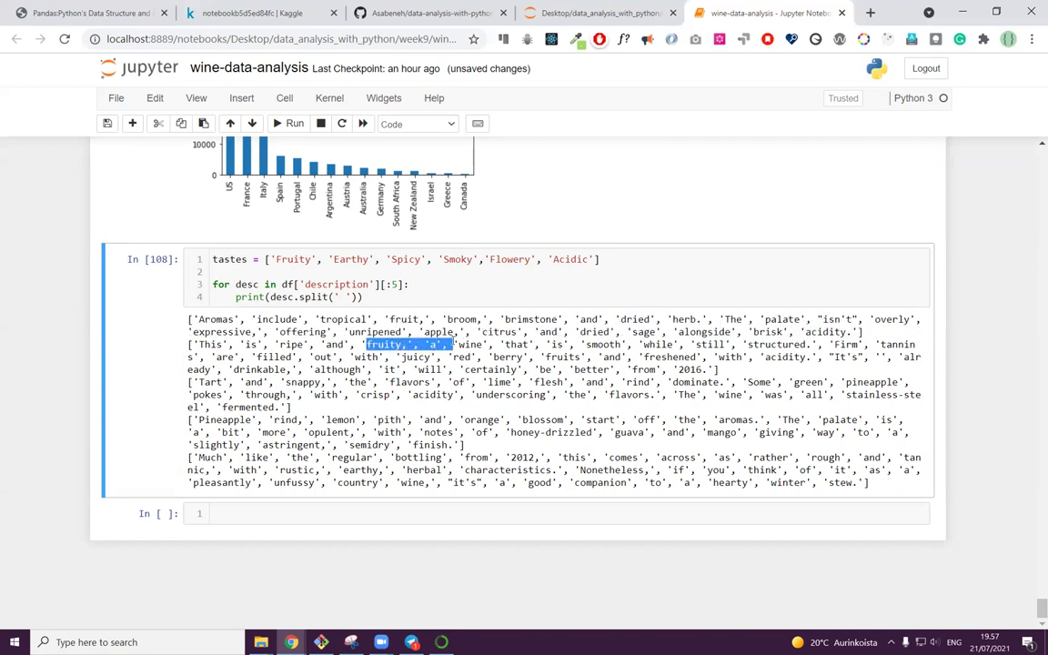
left_click_drag(190, 382, 896, 382)
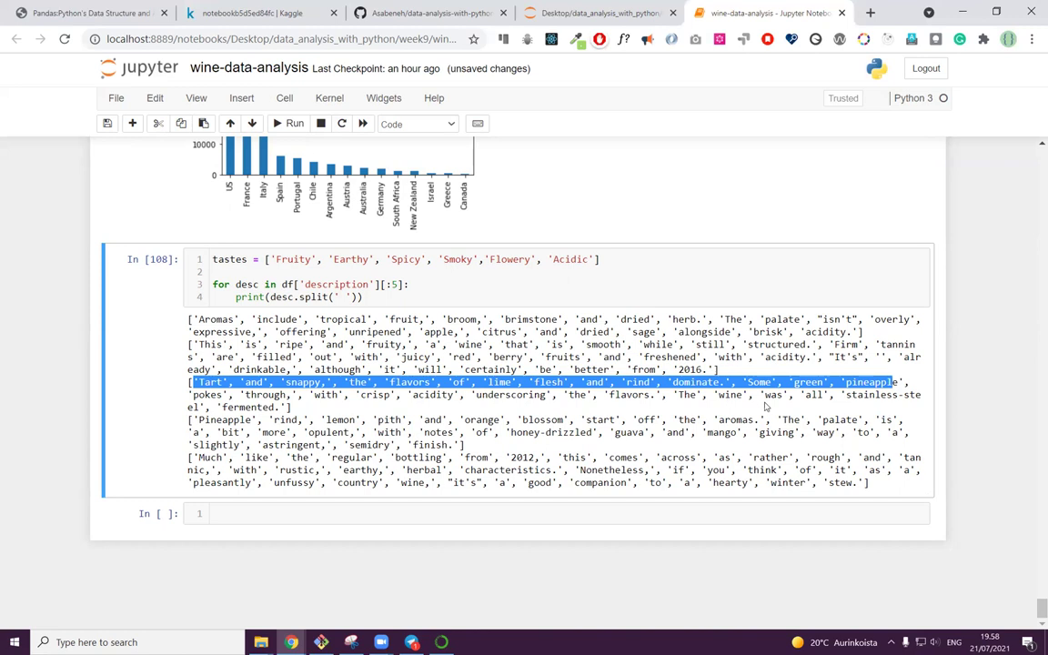
left_click(246, 408)
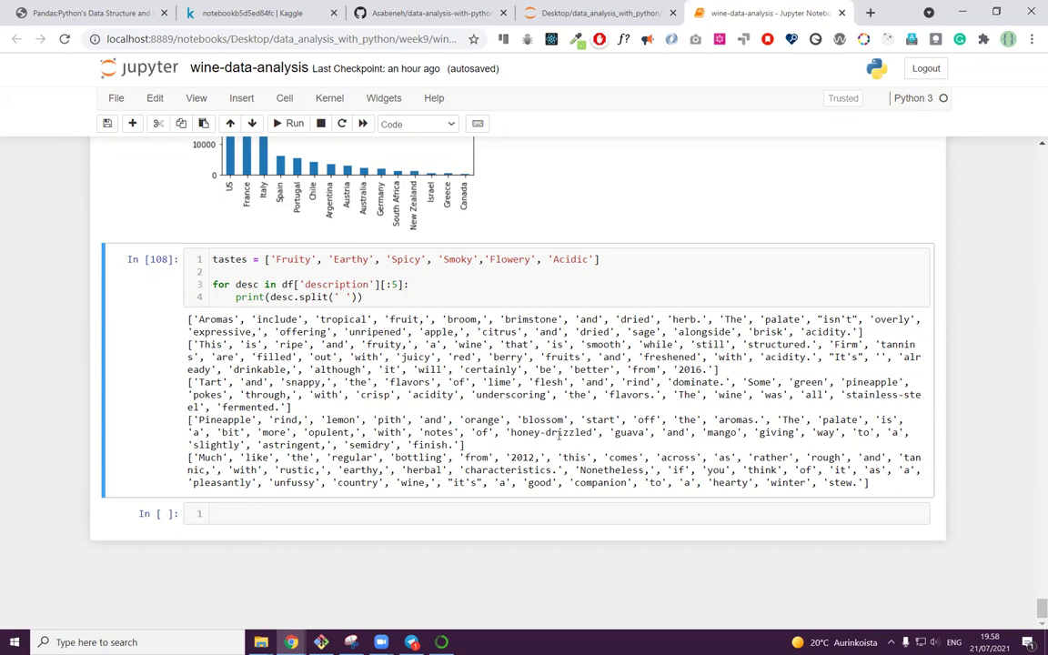
double_click(228, 259)
key("Escape")
Step: Replace the print line in the description loop with a nested loop, for taste in tastes:, containing desc.split(' ')
left_click_drag(355, 297, 270, 298)
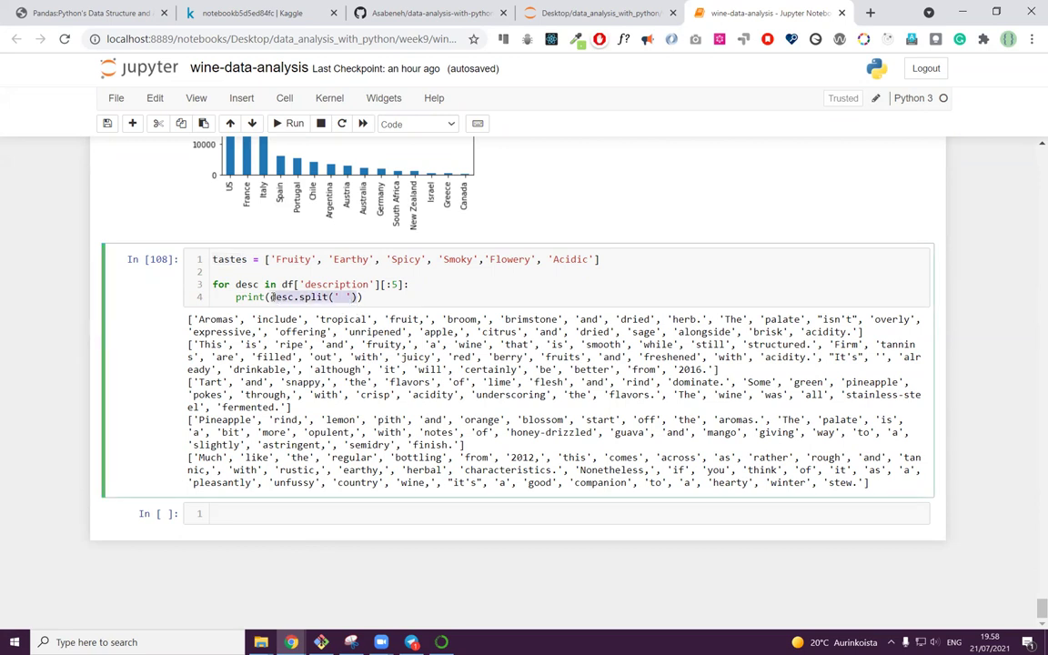
key("BackSpace")
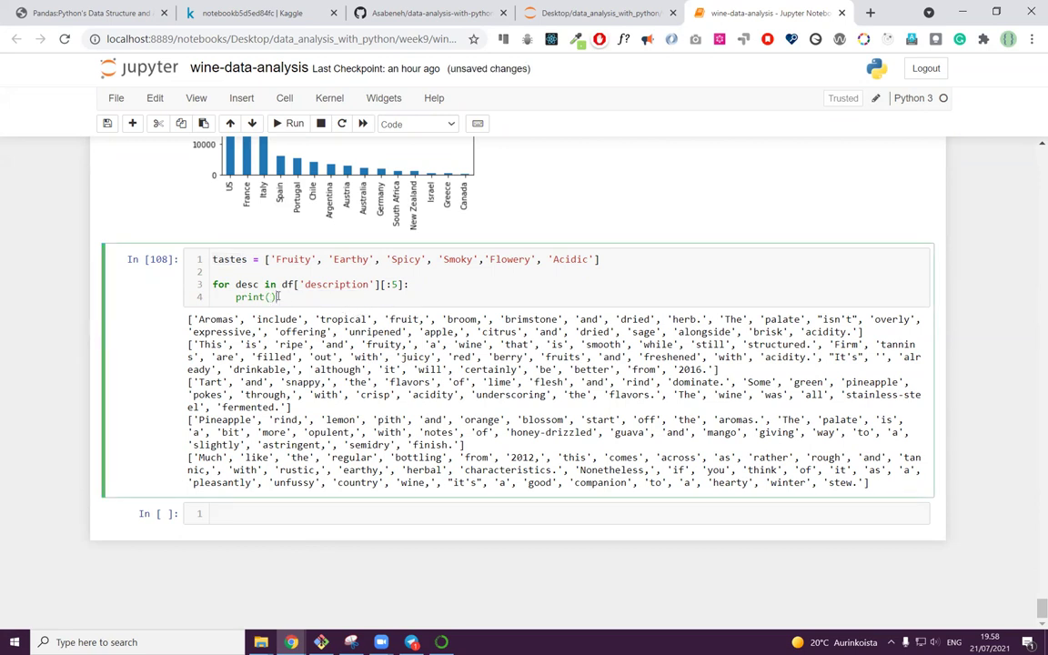
left_click_drag(277, 297, 197, 298)
key("BackSpace")
left_click(429, 282)
key("Return")
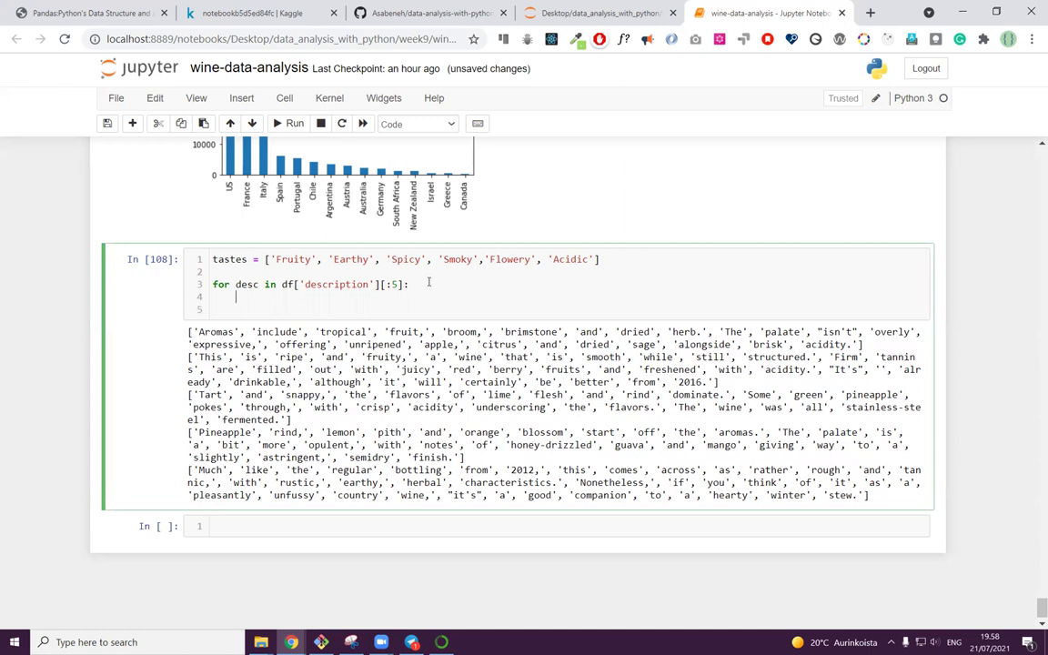
type("for taste in tastes:")
key("Return")
type("desc.split(' ')")
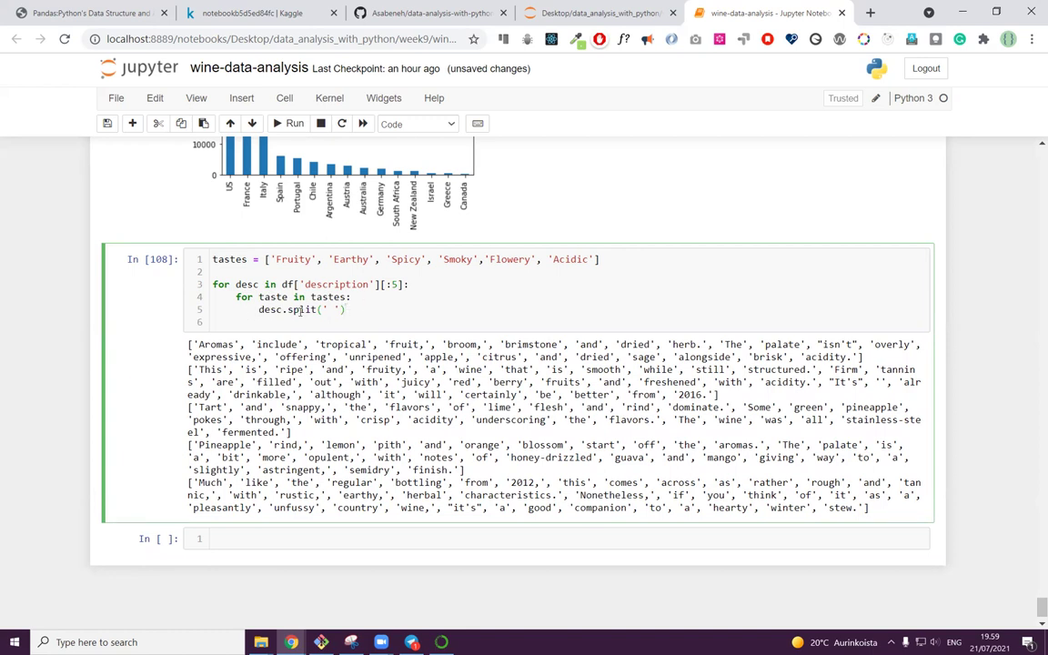
Step: Turn the body of the nested loop into print(taste in desc.split(' ')) and run the cell
left_click(363, 298)
key("Return")
type("print(")
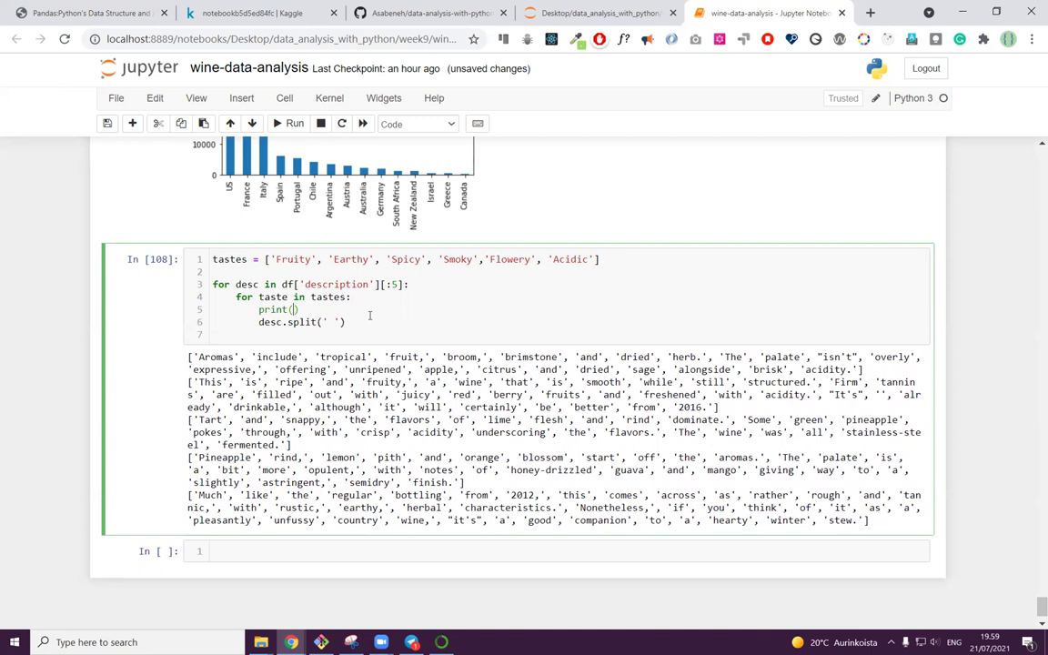
type("test")
key("BackSpace")
key("BackSpace")
key("BackSpace")
type("aste in")
left_click_drag(346, 322, 258, 322)
key("ctrl+x")
left_click(347, 309)
key("ctrl+v")
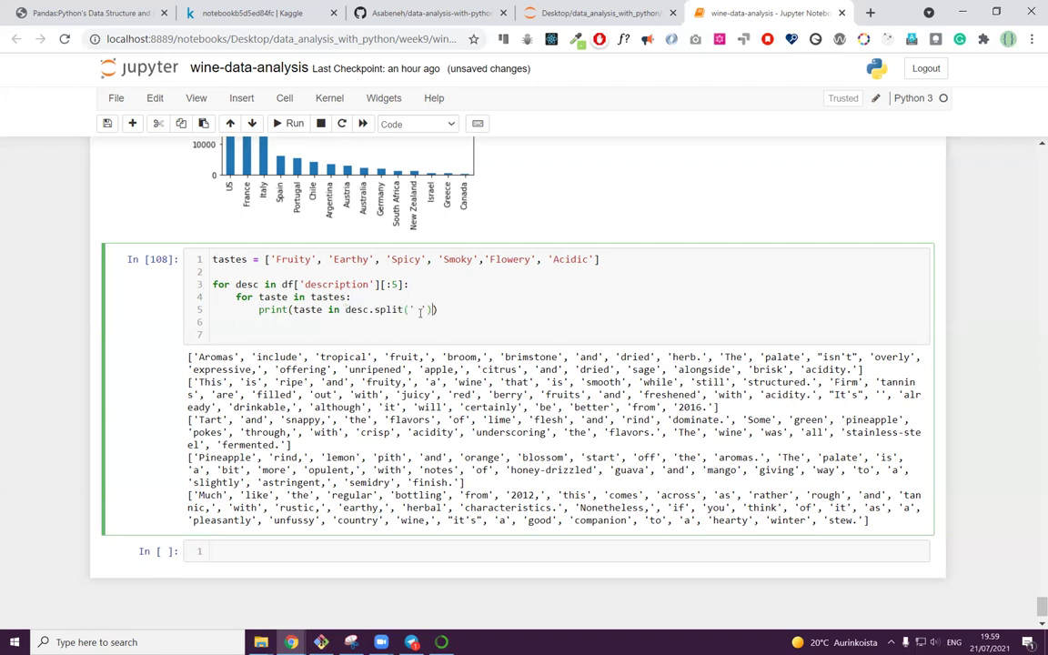
key("shift+Return")
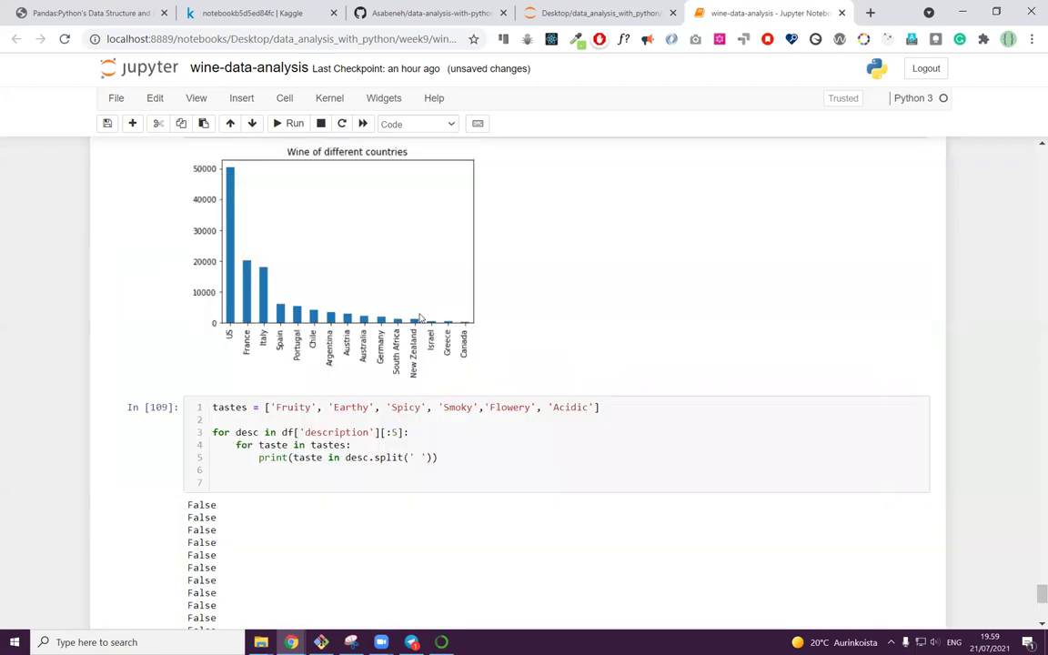
Step: Check the printed results against the capitalised tastes, add .lower() to taste in the print statement and rerun the cell
scroll(311, 444, "down", 4)
scroll(309, 453, "up", 2)
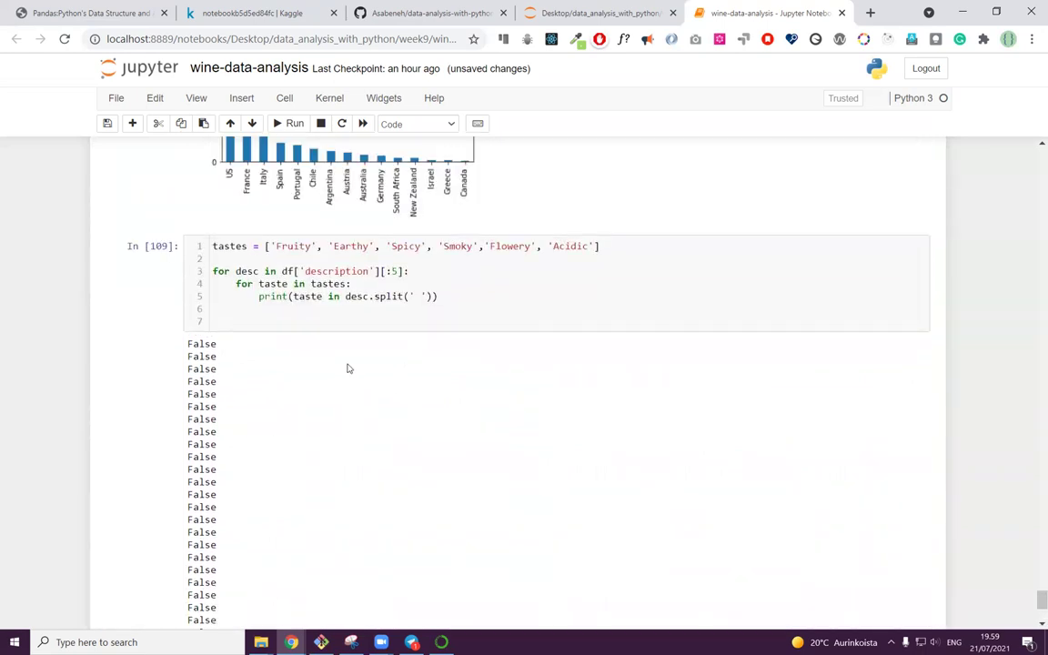
scroll(347, 368, "down", 4)
scroll(346, 369, "up", 3)
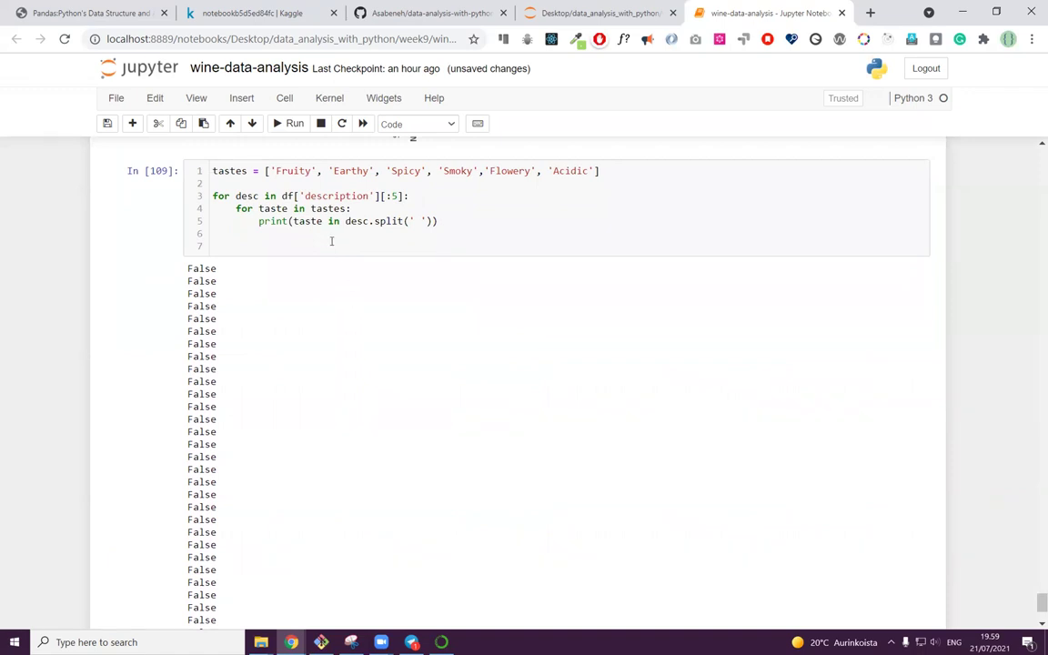
double_click(291, 171)
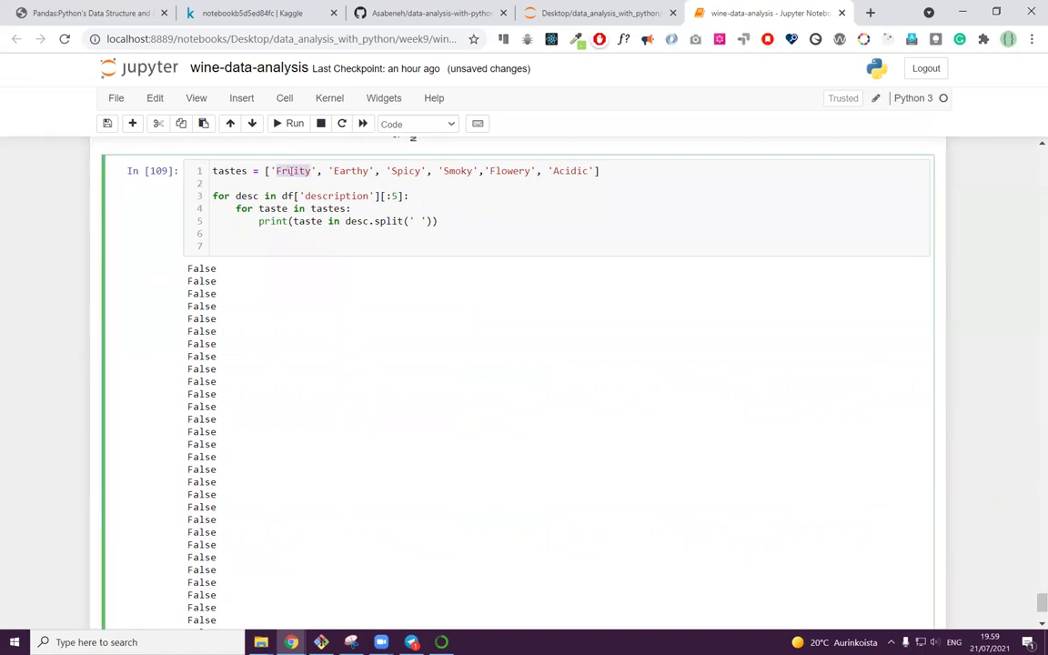
left_click(322, 226)
type(".lower(")
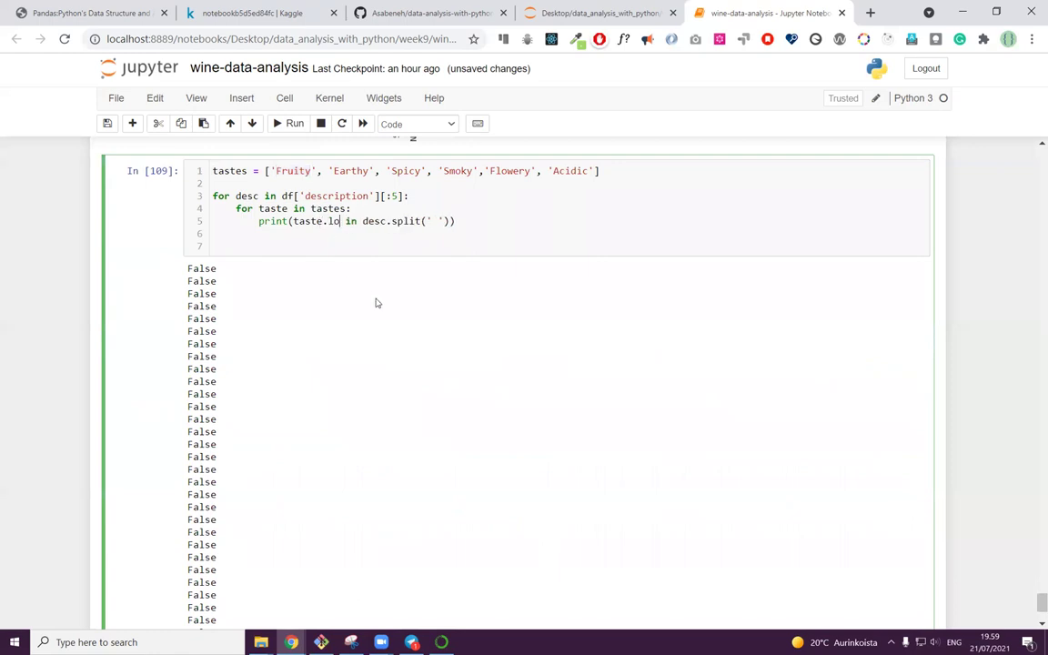
key("ctrl+Return")
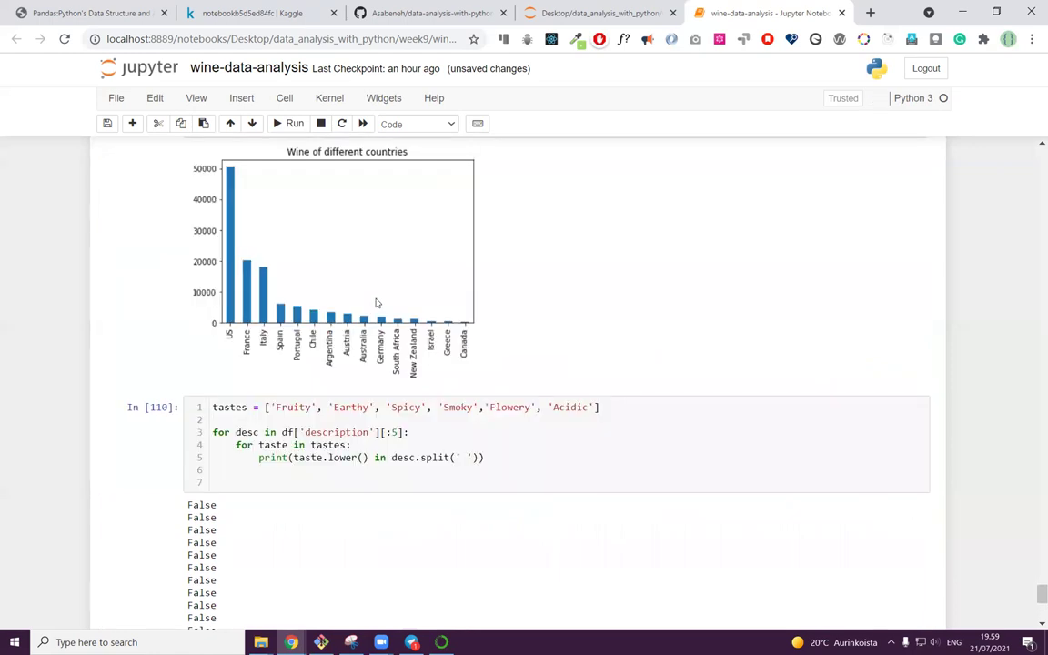
Step: Insert .lower() between desc and .split(' ') in the print statement, rerun the cell and review its output
scroll(274, 390, "down", 7)
scroll(309, 364, "up", 3)
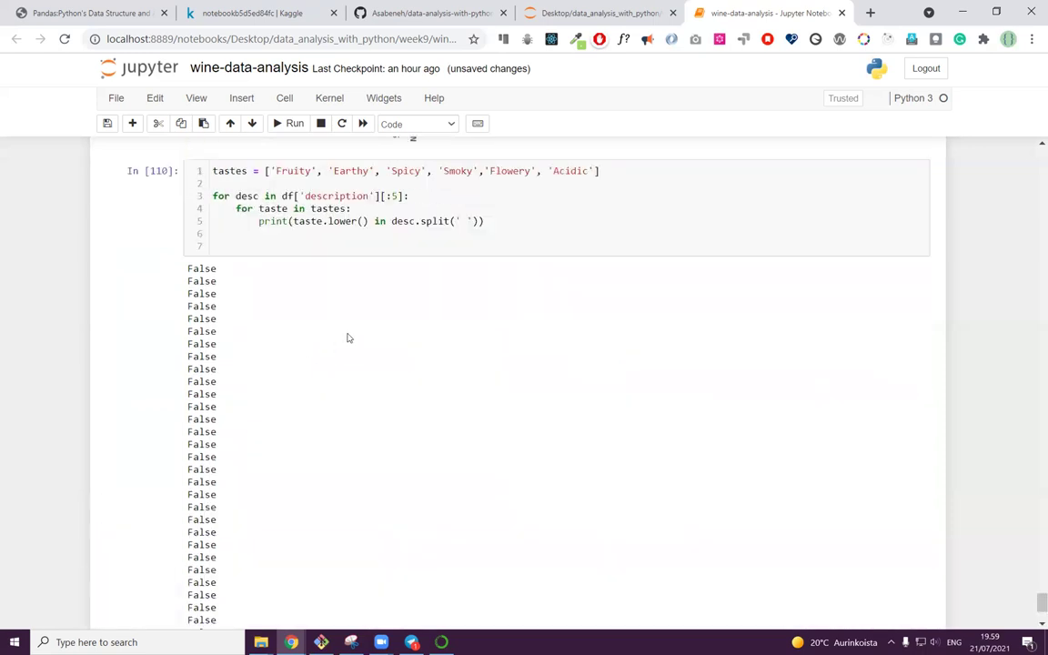
scroll(422, 286, "up", 1)
left_click(418, 292)
type("lower(")
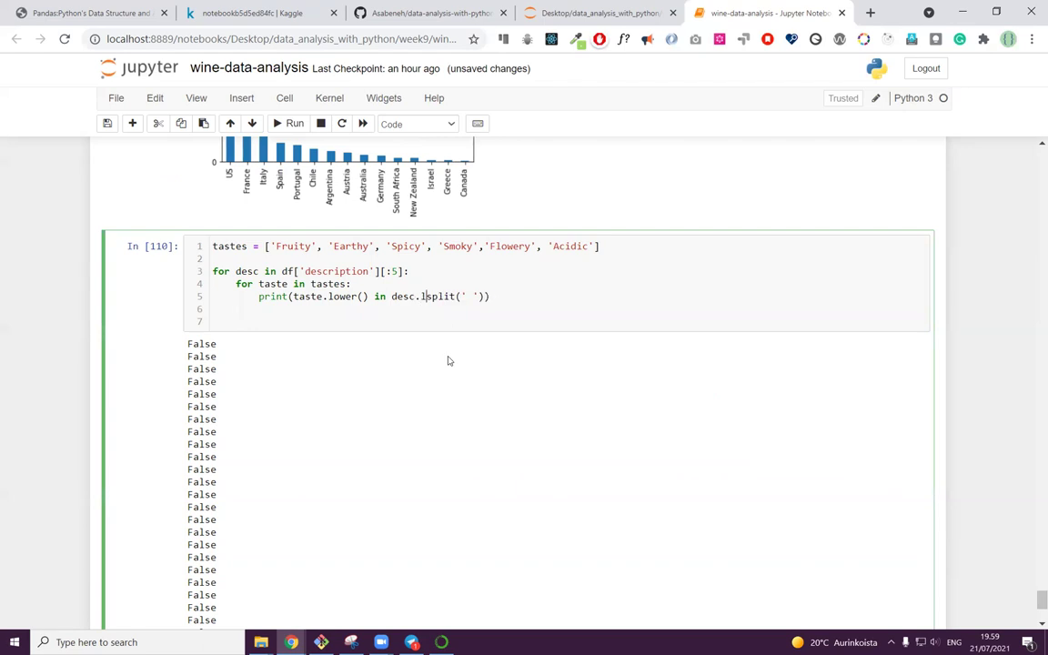
type(").")
key("shift+Return")
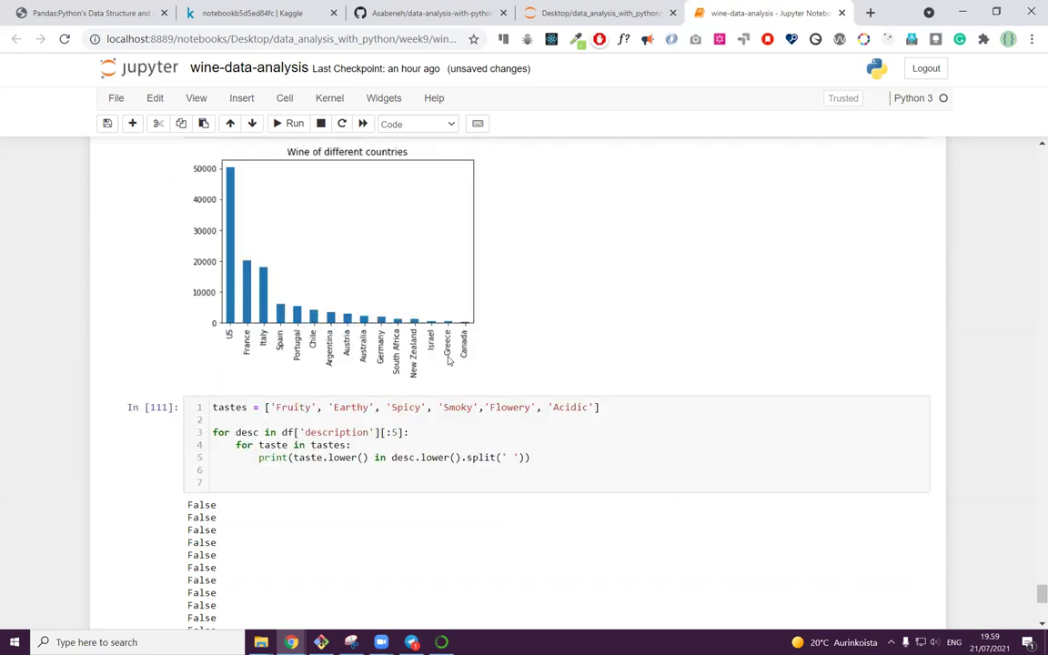
scroll(320, 497, "down", 5)
scroll(320, 497, "up", 3)
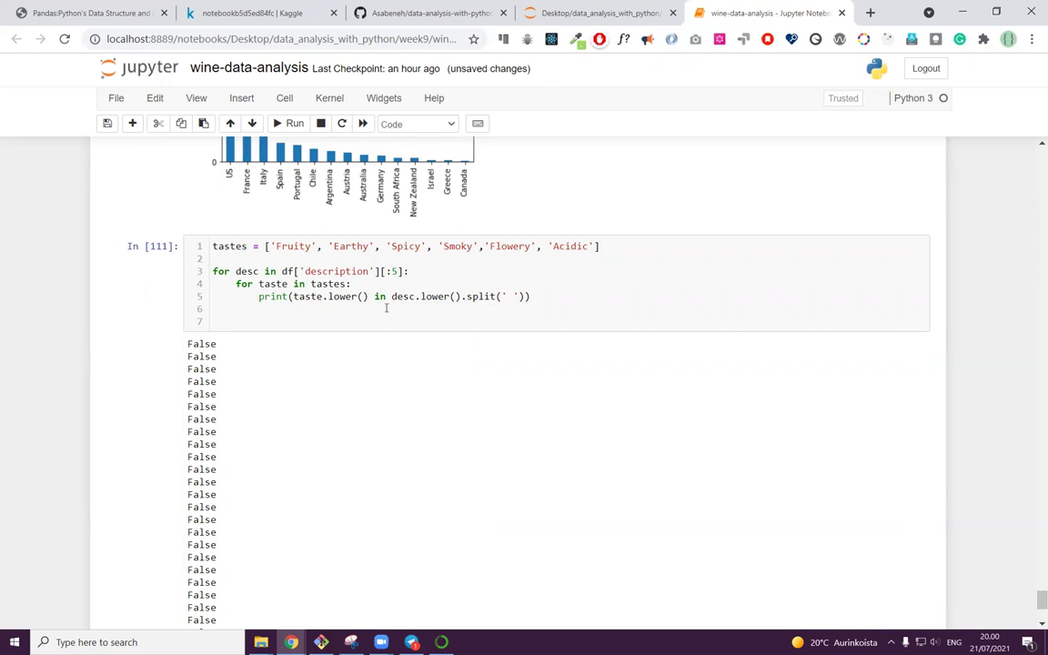
Step: Extend the description slice in the outer loop to [:20] and rerun the cell
left_click(396, 271)
key("BackSpace")
type("20")
key("shift+Return")
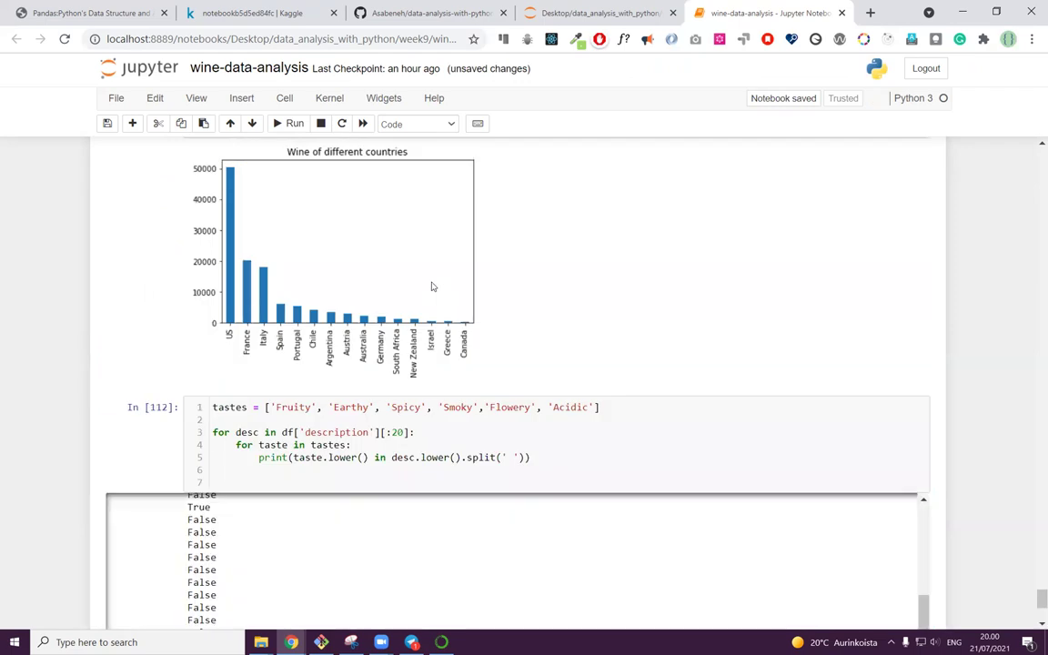
Step: Look through the True and False results printed for the first 20 descriptions, checking them against the taste.lower() test
scroll(613, 411, "down", 5)
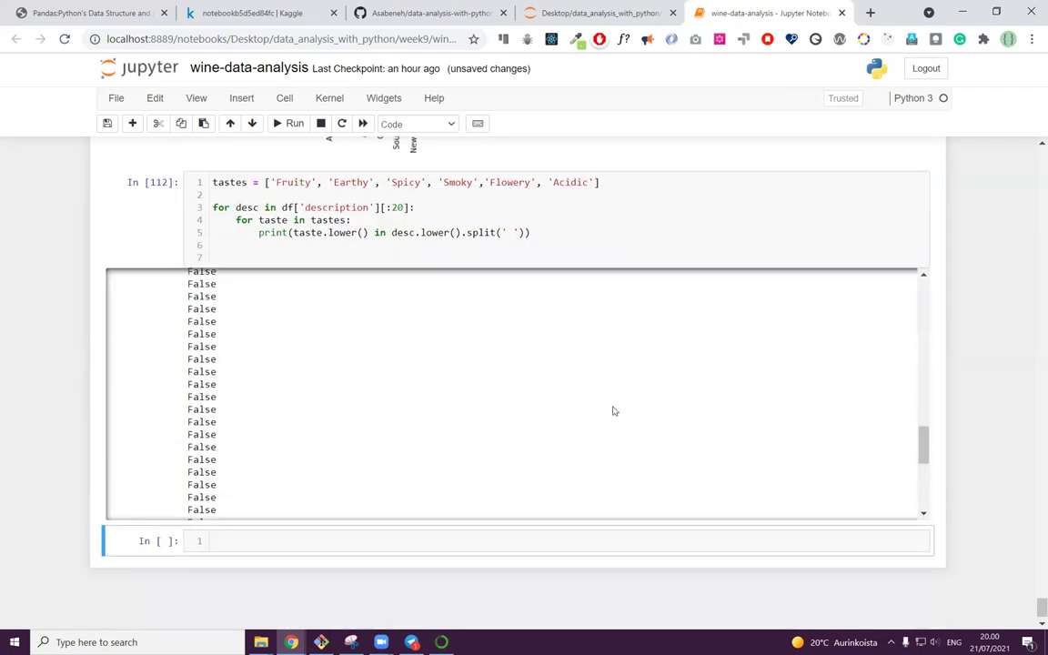
scroll(613, 411, "up", 10)
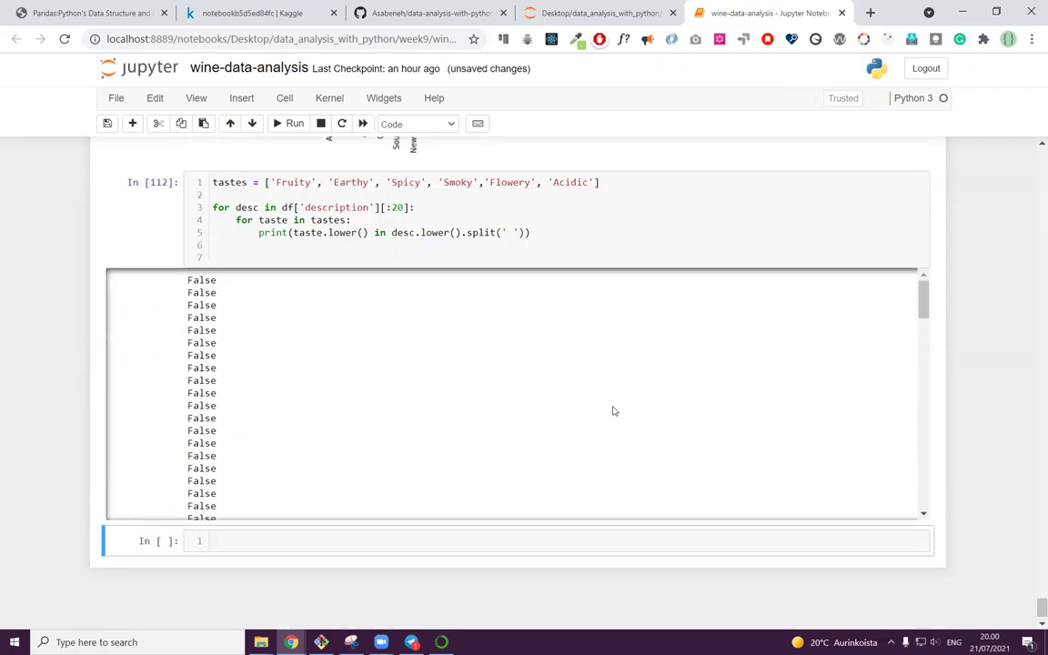
left_click_drag(372, 233, 293, 233)
scroll(380, 373, "down", 6)
scroll(381, 376, "up", 5)
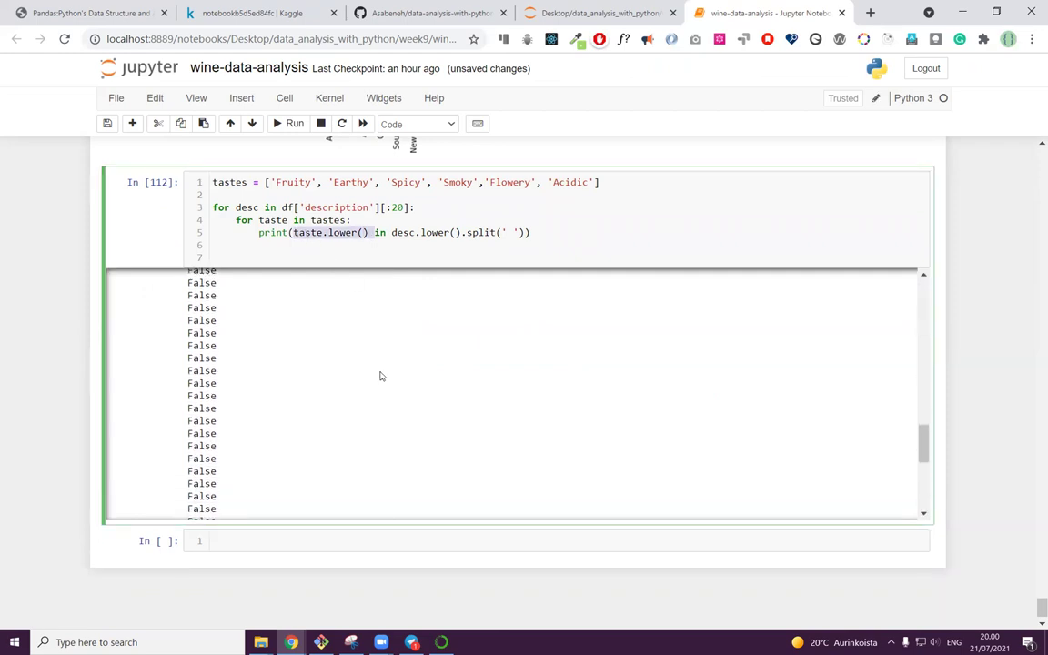
scroll(381, 382, "down", 3)
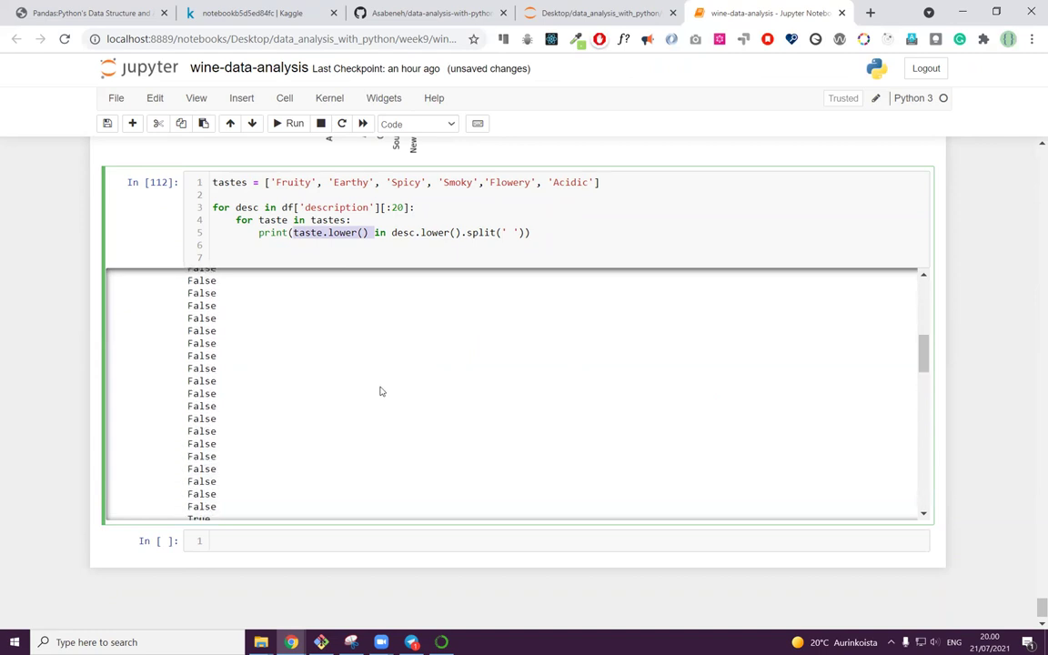
scroll(334, 433, "down", 5)
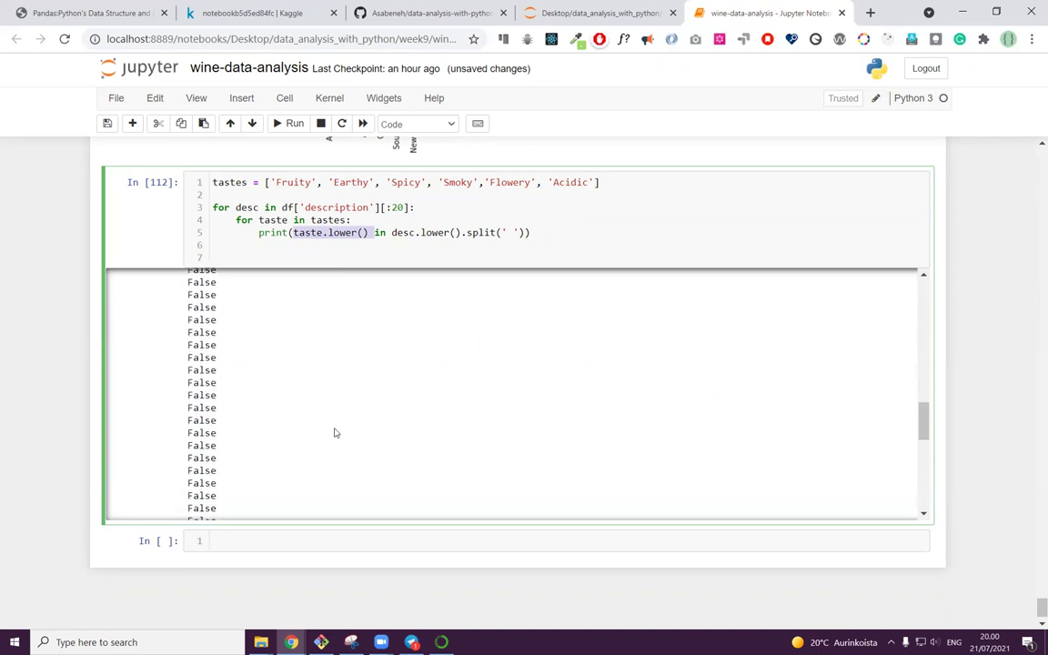
scroll(334, 433, "down", 5)
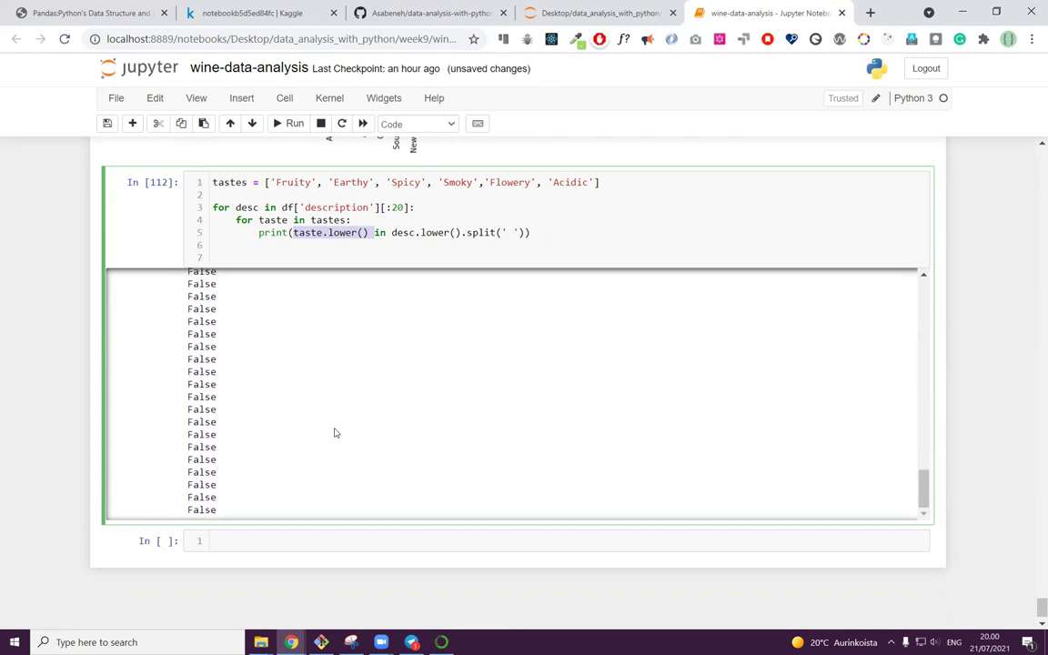
scroll(331, 427, "up", 7)
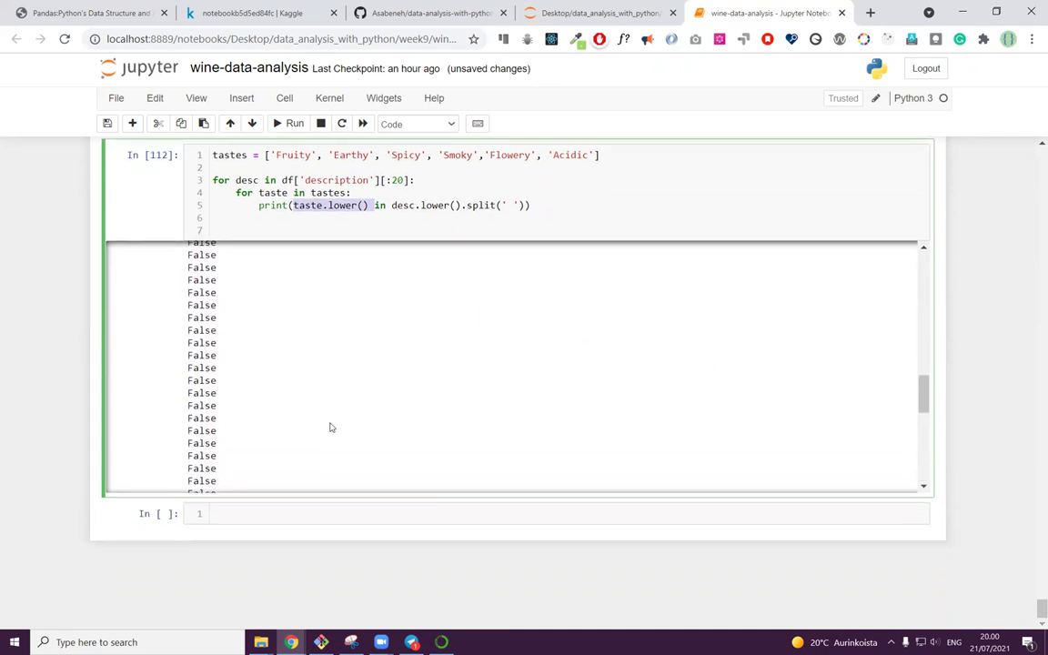
scroll(331, 427, "up", 3)
scroll(331, 428, "up", 4)
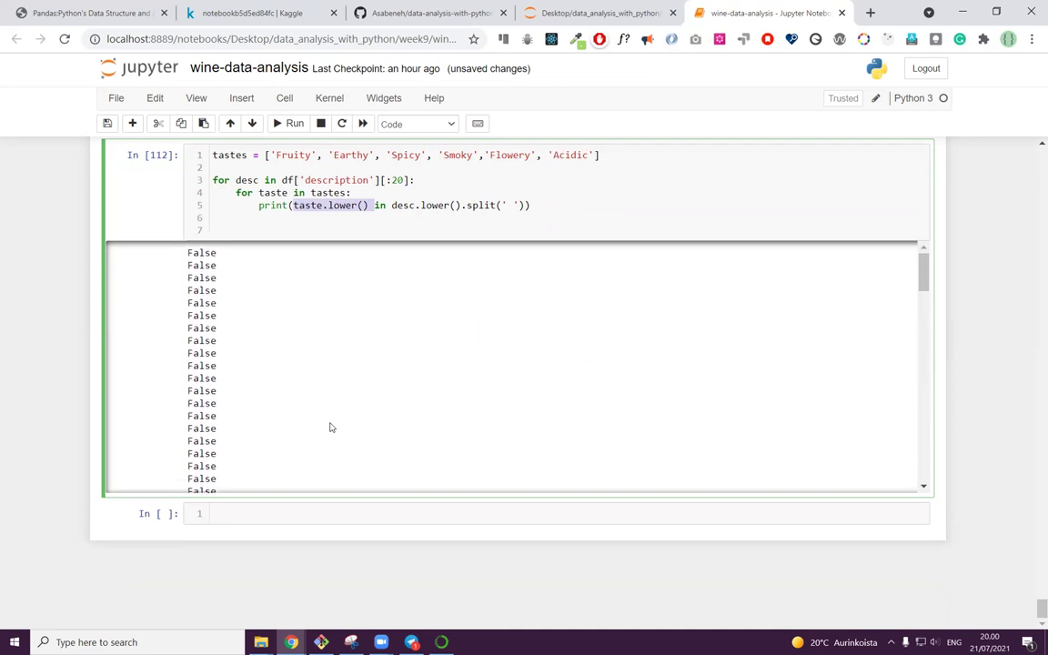
scroll(316, 390, "down", 3)
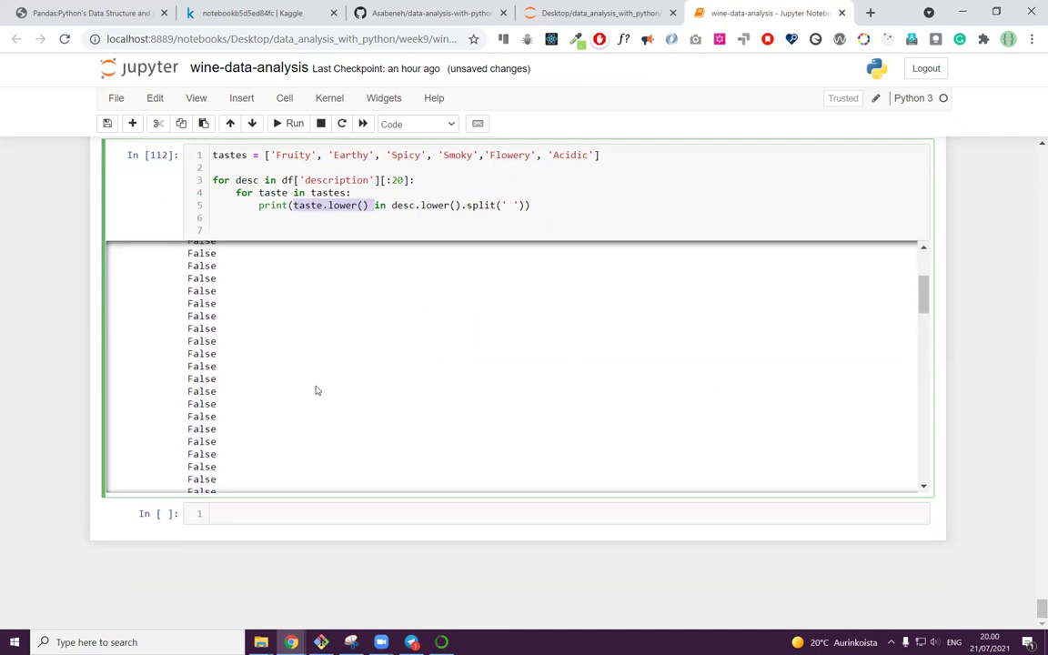
scroll(317, 391, "down", 4)
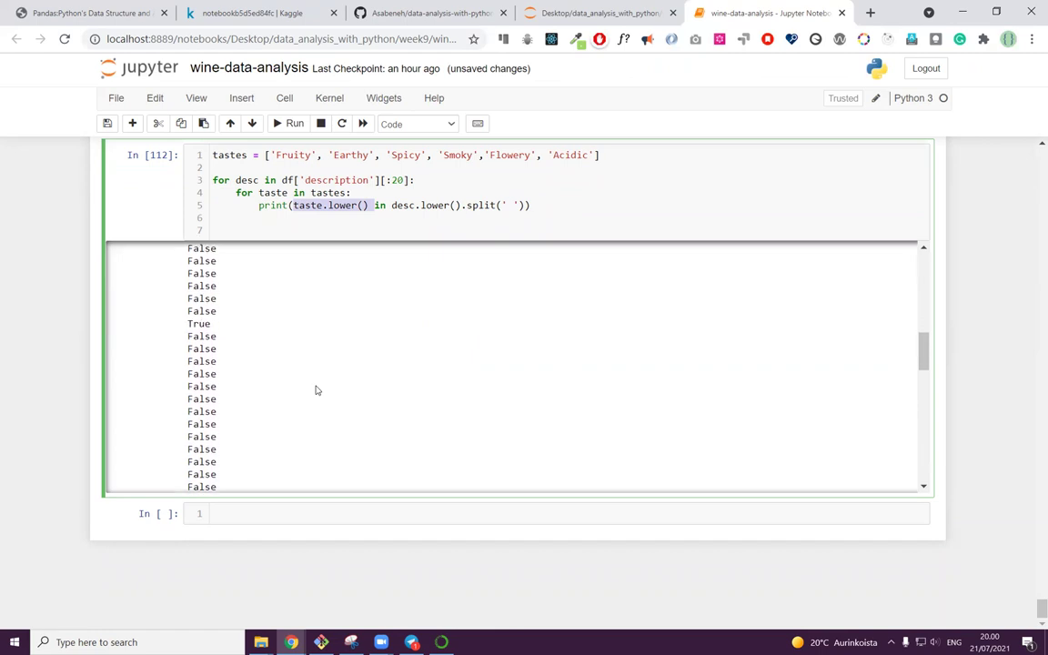
scroll(316, 391, "down", 5)
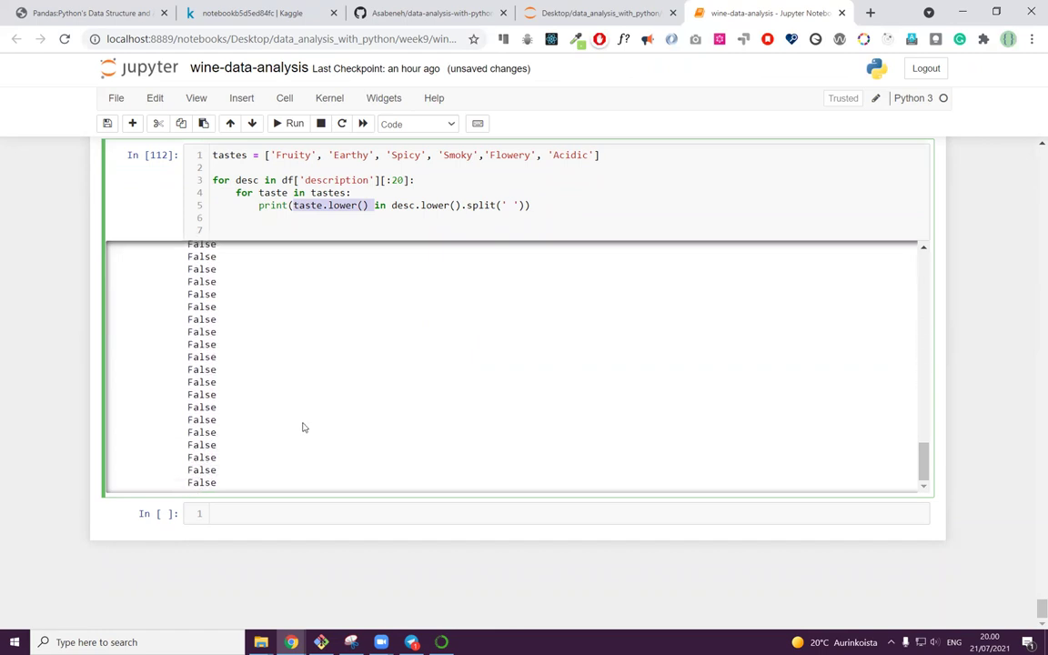
Step: Delete the nested description and taste loops below the tastes list
left_click(439, 204)
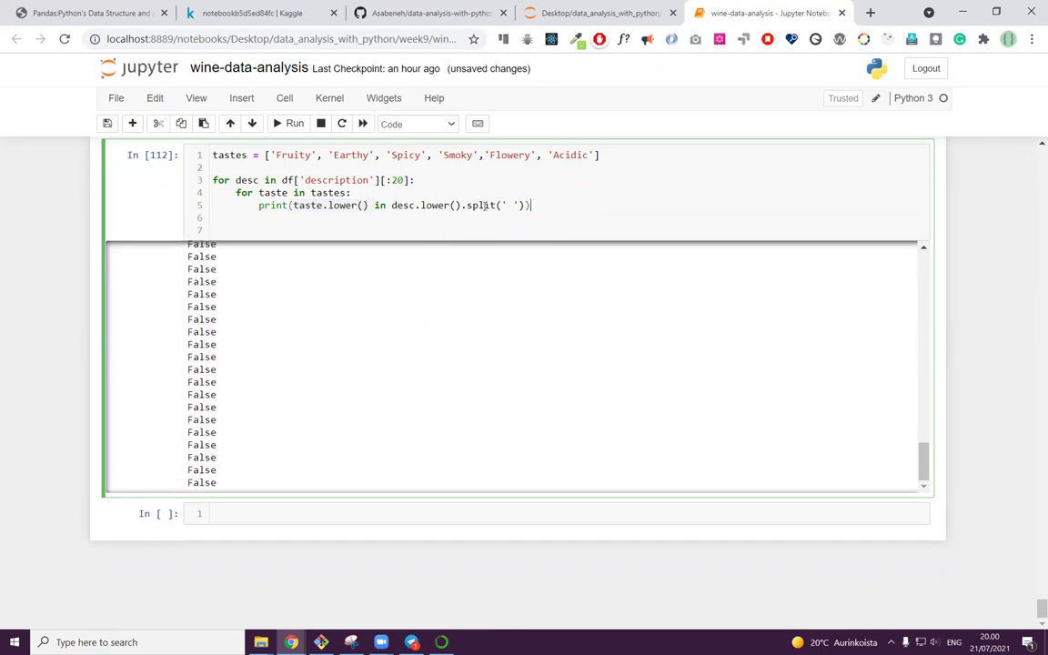
left_click_drag(593, 208, 179, 178)
scroll(306, 264, "up", 2)
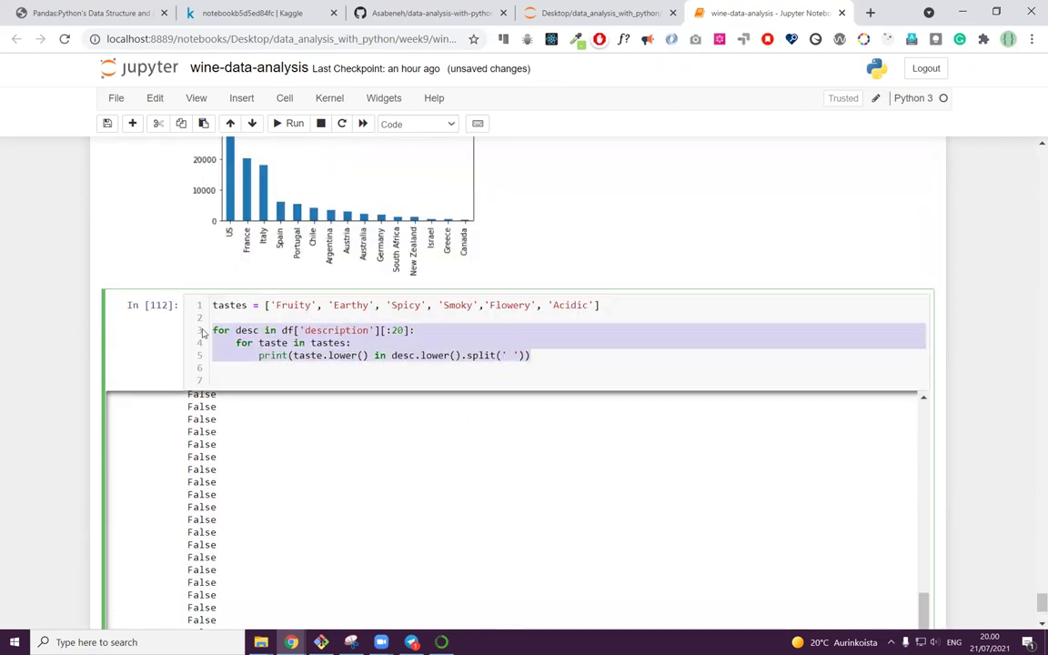
key("BackSpace")
scroll(364, 363, "up", 1)
Step: Below the tastes list, add fruity = df[df['description'].str.contains('fruity')] and run the cell
left_click(620, 379)
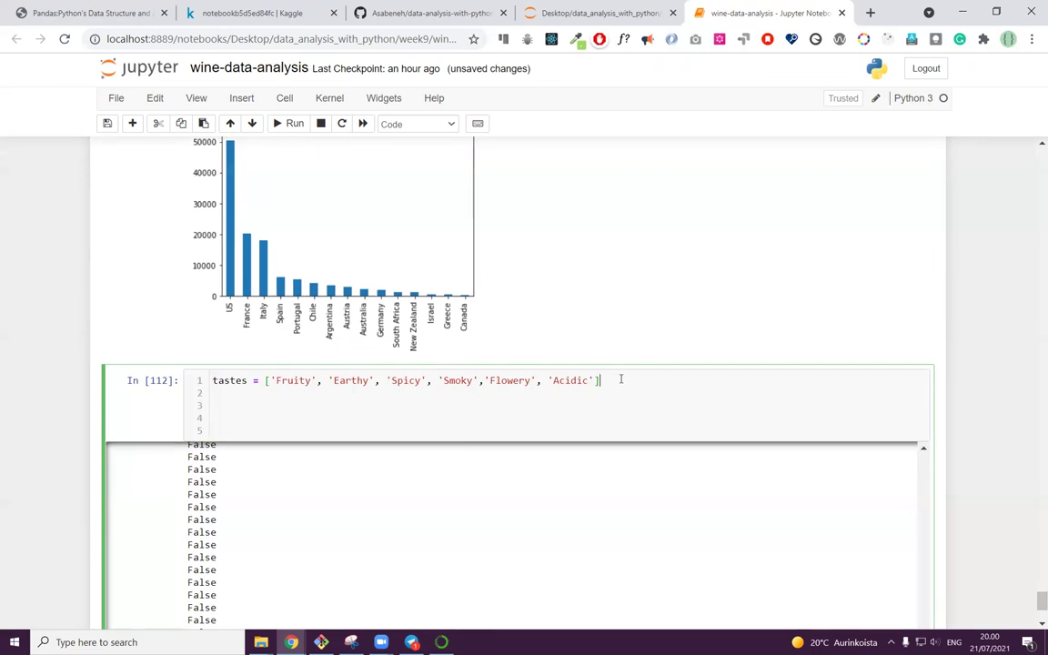
key("Return")
key("Return")
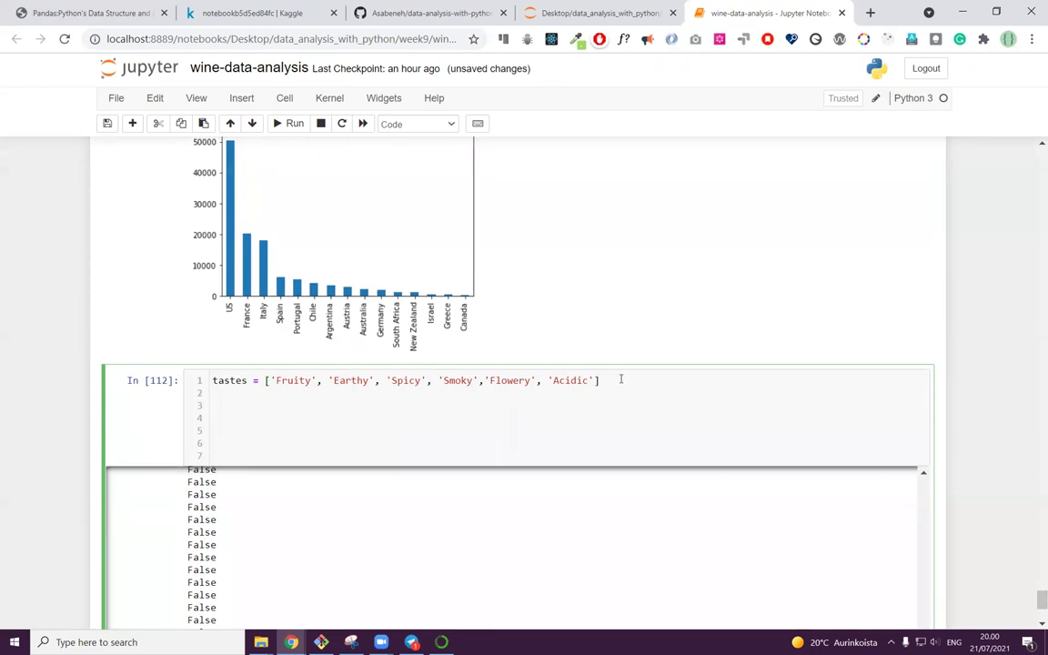
type("fruity = df[df['de")
key("Tab")
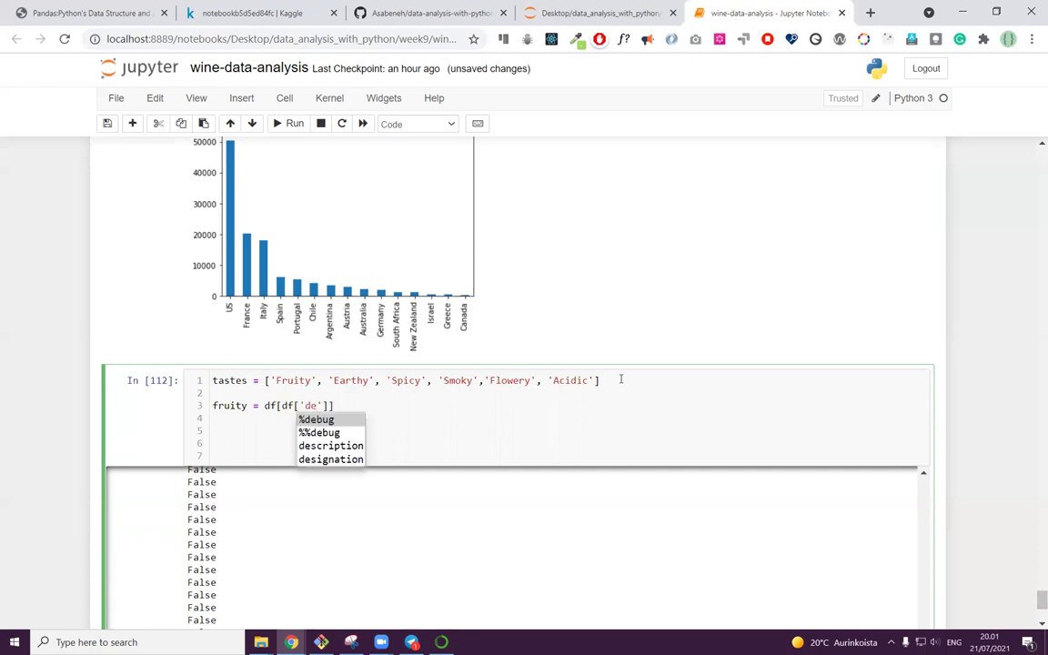
key("Down")
key("Down")
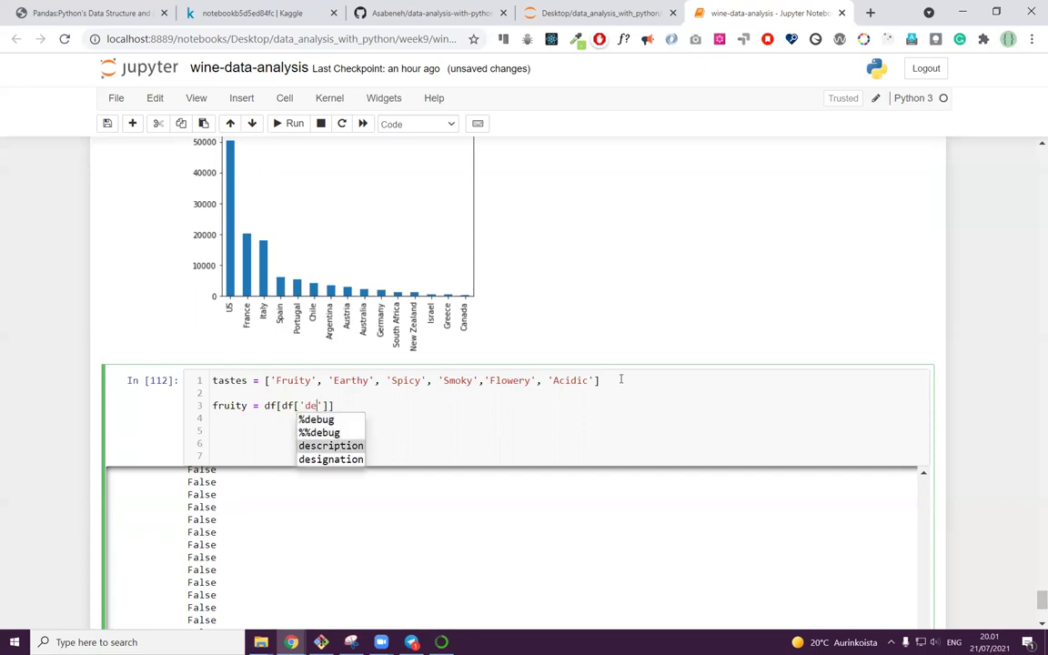
key("Return")
key("Right")
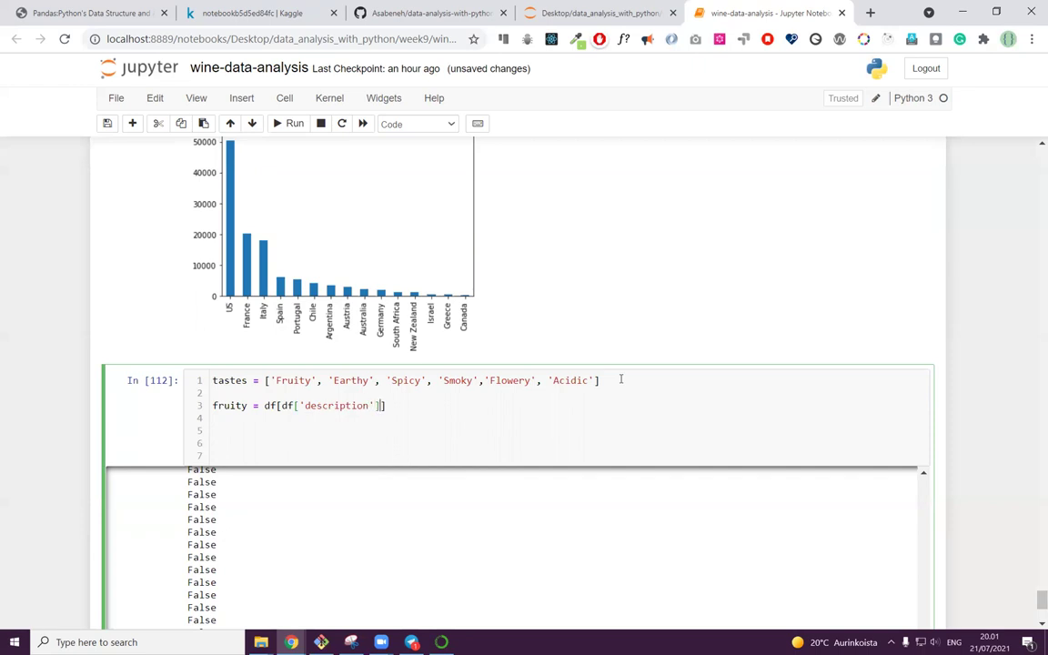
type(".str.contains('fruity")
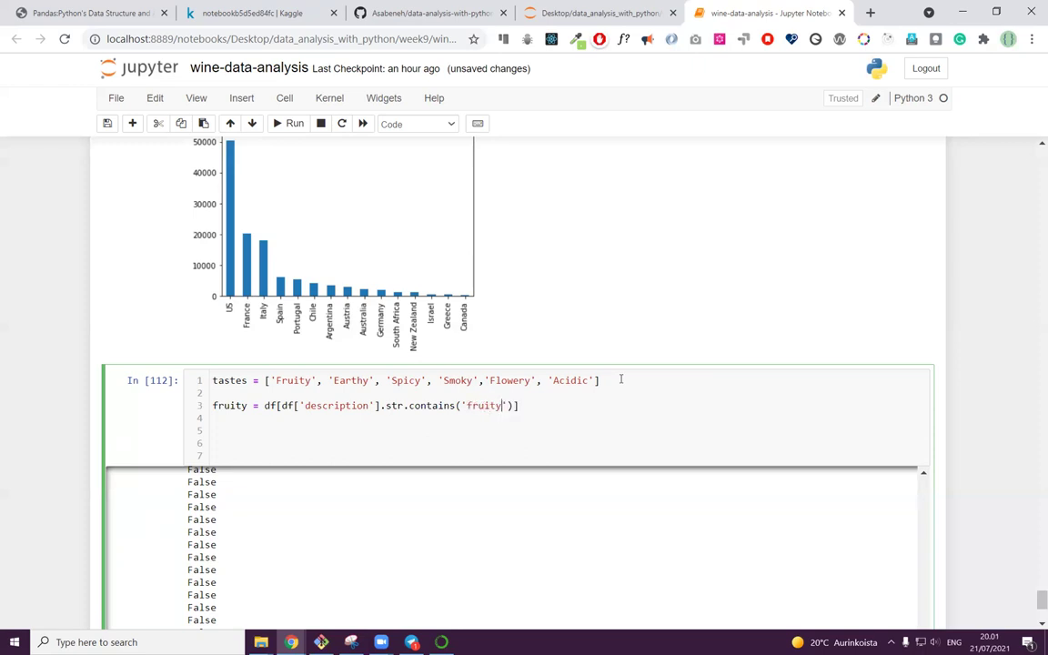
key("shift+Return")
Step: Add print(fruity) under the filter line, rerun the cell and review the printed rows
left_click(535, 431)
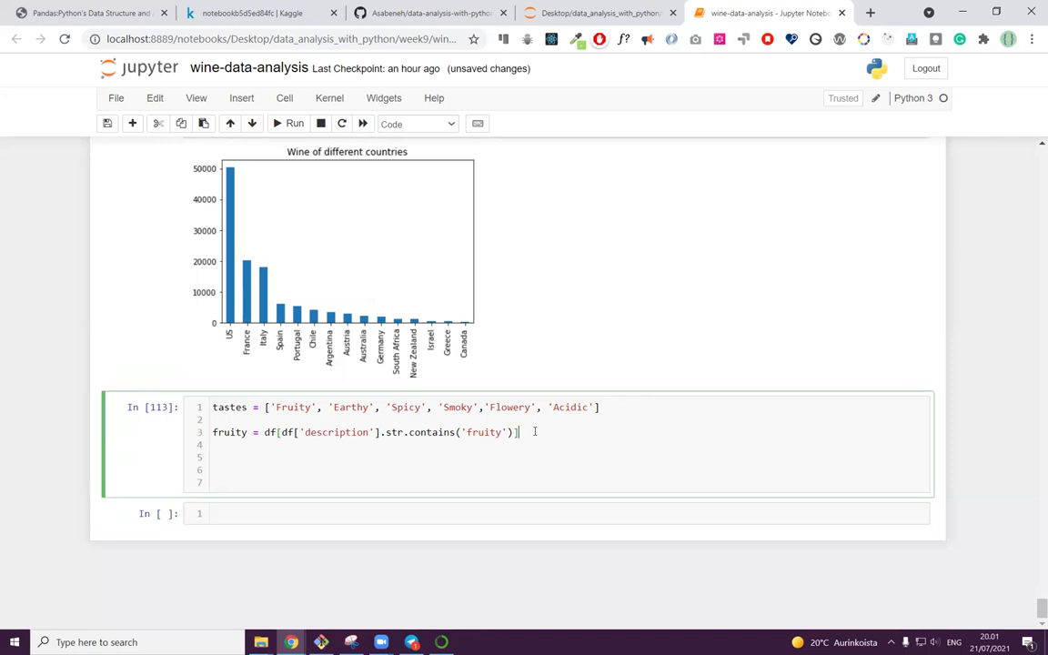
key("Return")
type("rp")
key("BackSpace")
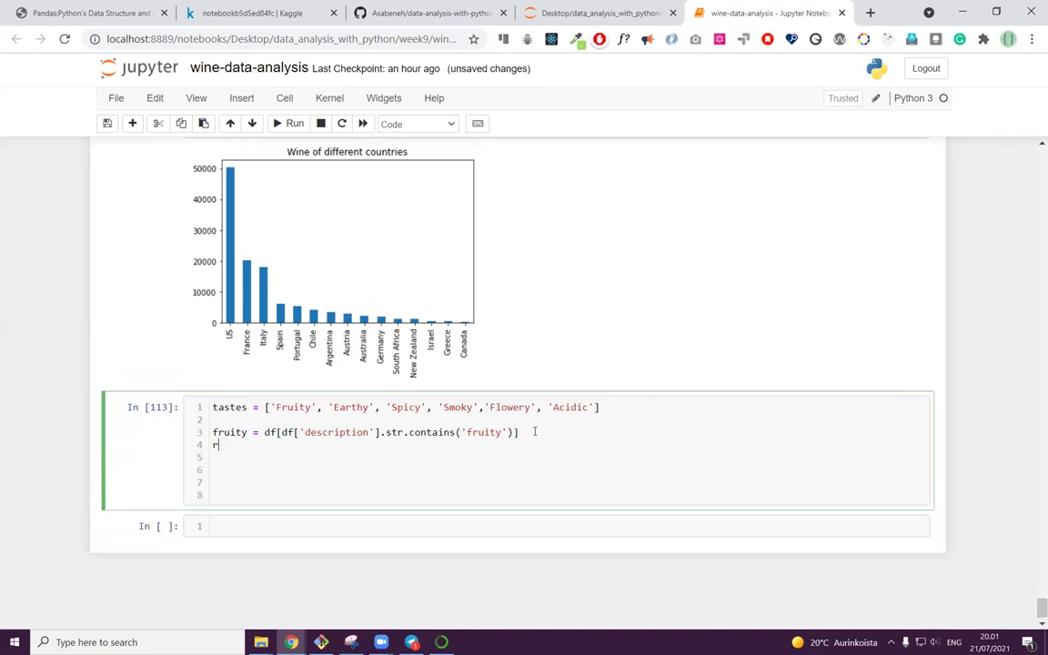
type("print(fruity")
key("shift+Return")
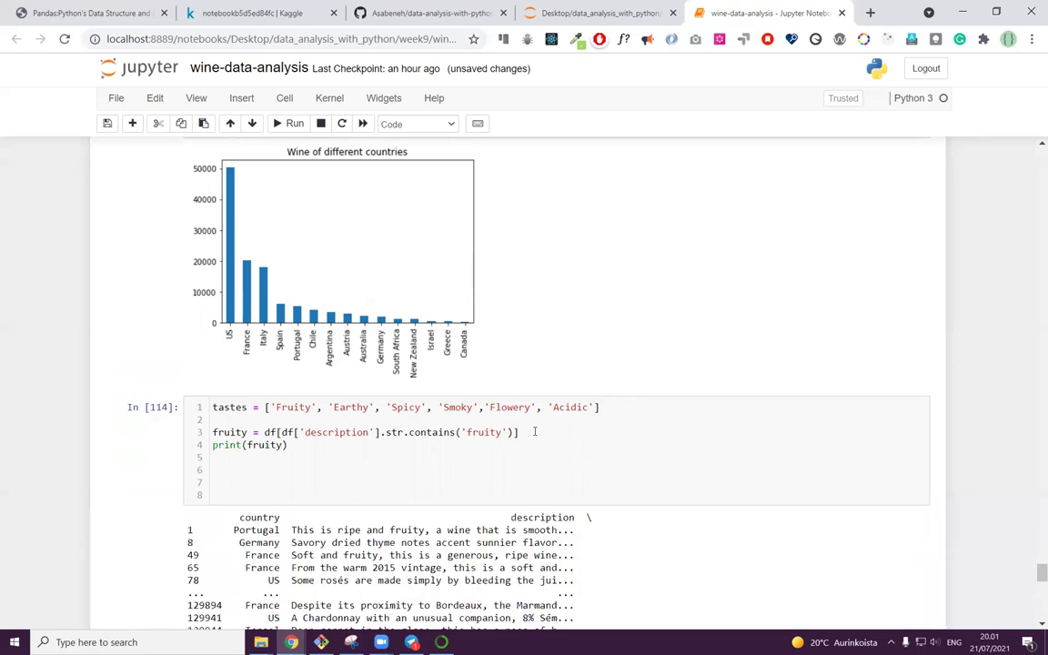
scroll(534, 431, "down", 5)
scroll(516, 422, "up", 2)
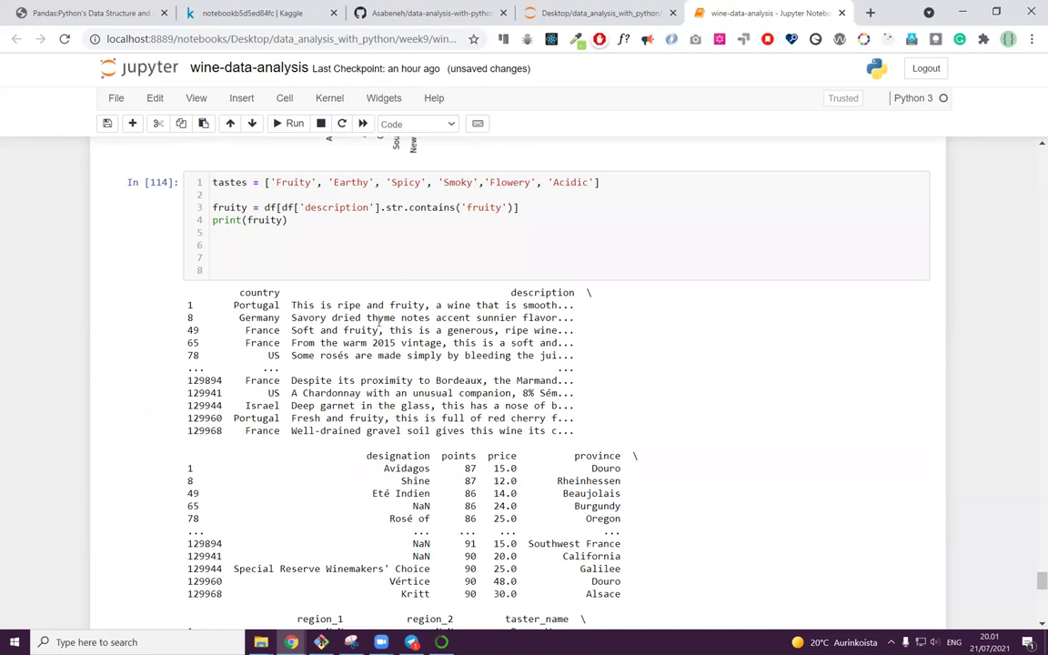
scroll(309, 350, "up", 3)
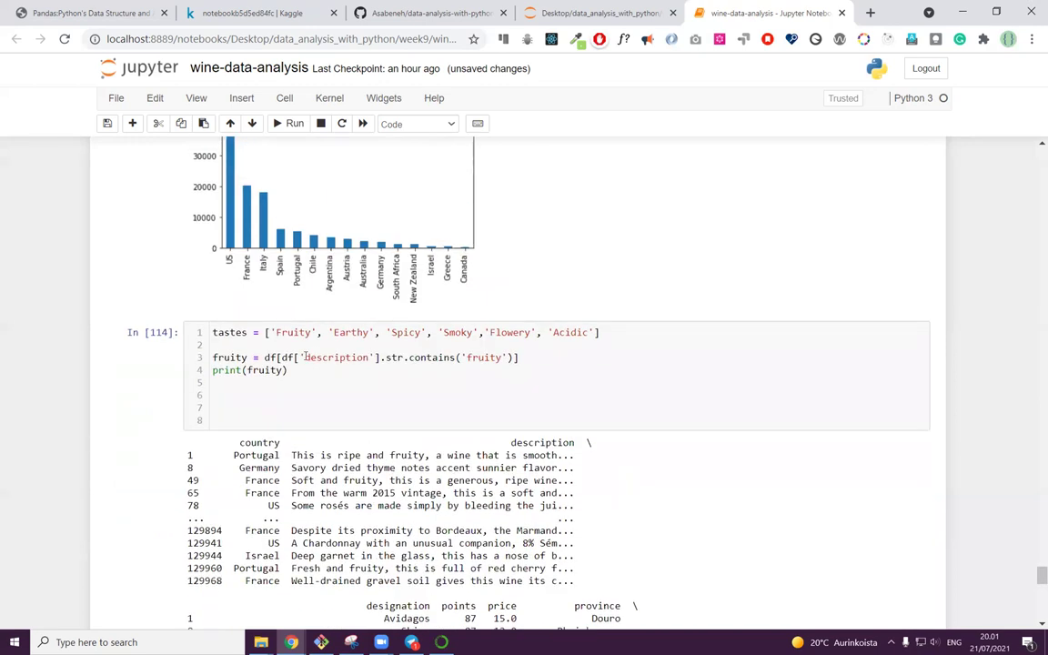
Step: Reduce the print statement to the bare variable fruity and rerun the cell to render the filtered data as a table
double_click(218, 369)
key("BackSpace")
key("Delete")
left_click(296, 372)
key("BackSpace")
key("shift+Return")
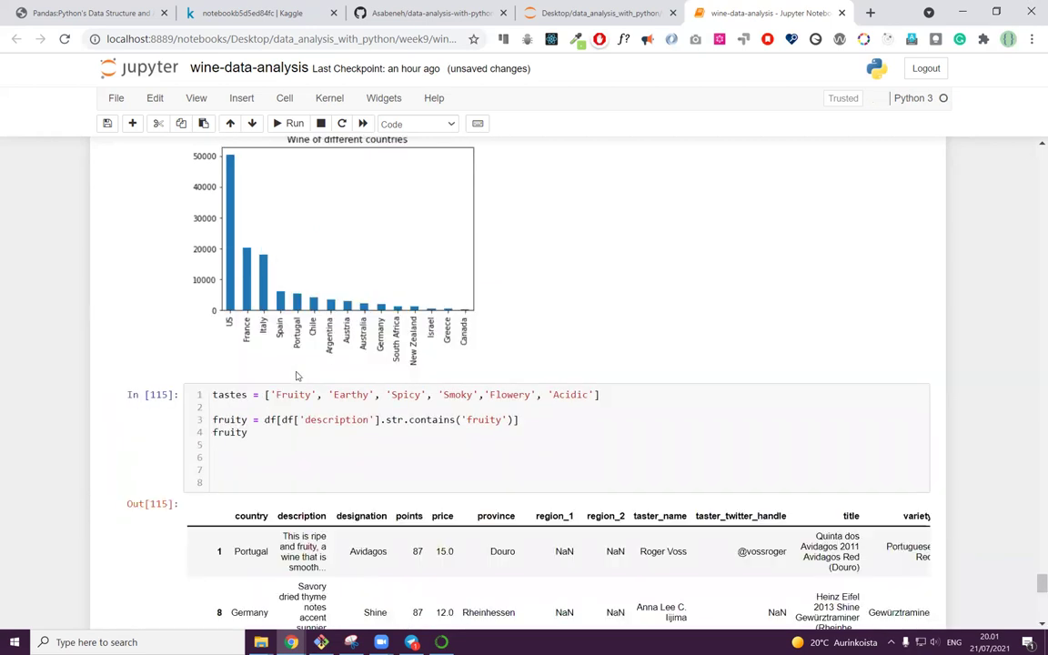
Step: Examine the filtered fruity table, including its description column and the row count beneath it
scroll(689, 400, "down", 3)
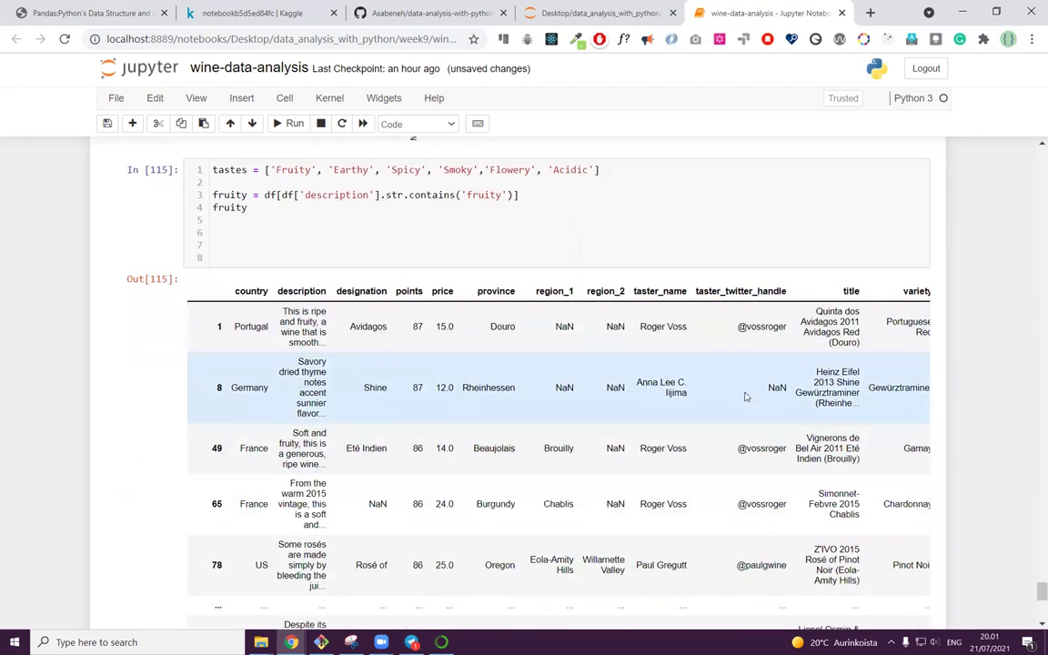
scroll(876, 426, "down", 4)
left_click_drag(569, 579, 460, 543)
scroll(460, 543, "up", 10)
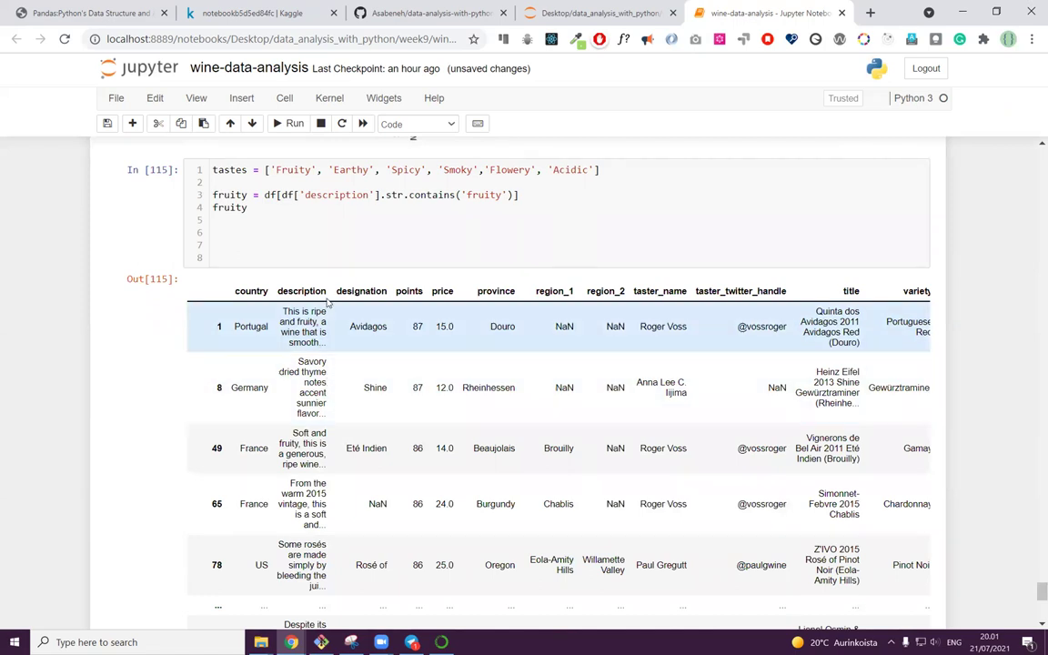
scroll(332, 446, "down", 1)
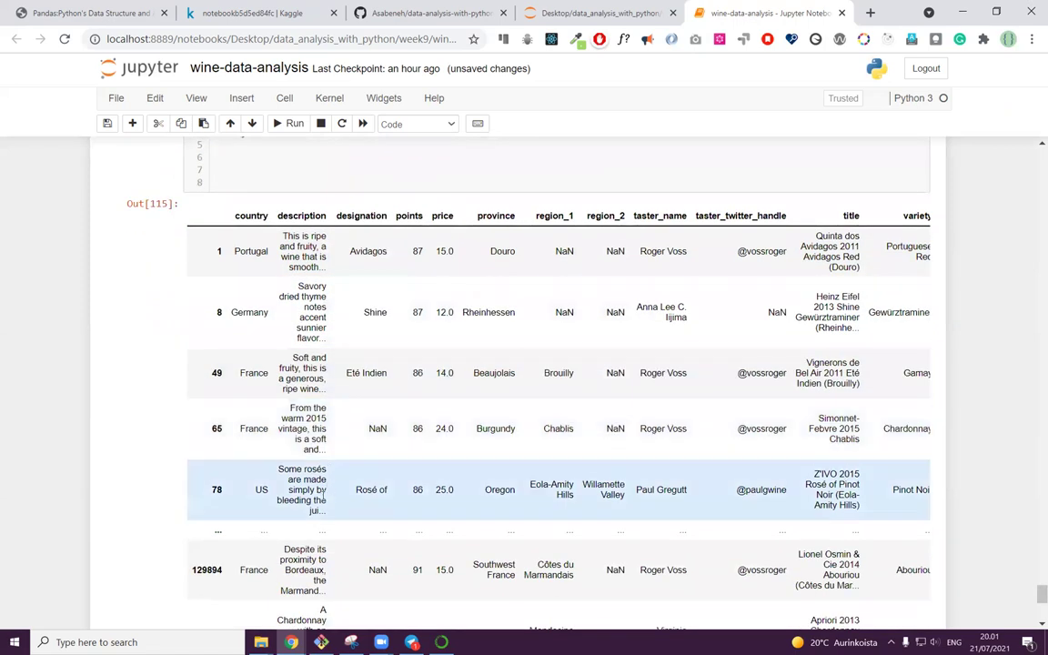
scroll(323, 503, "down", 5)
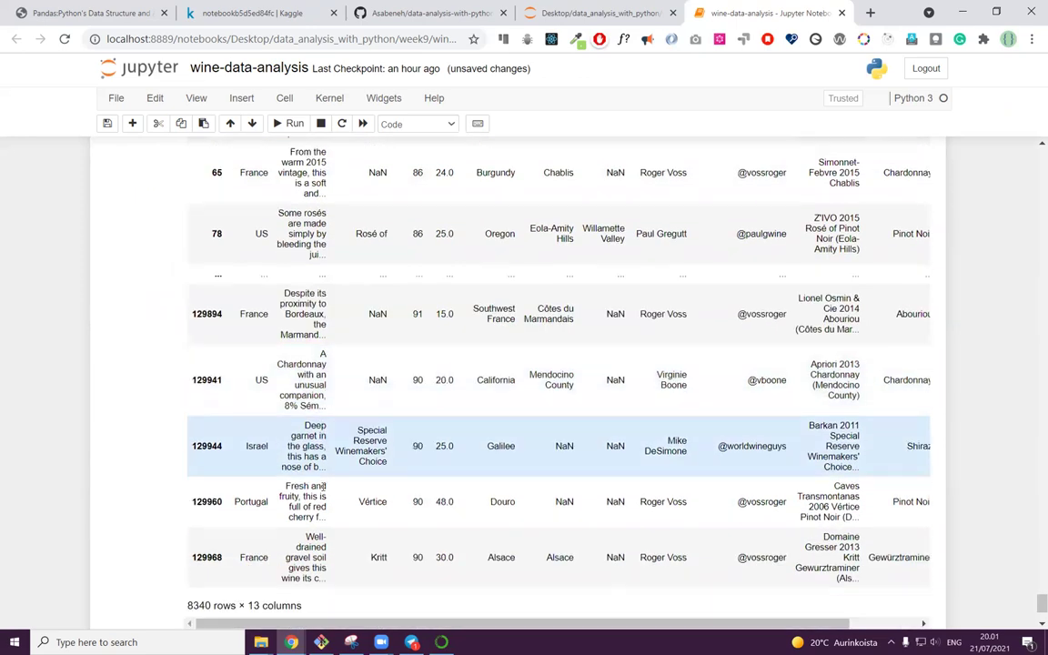
scroll(319, 485, "up", 7)
scroll(175, 491, "down", 7)
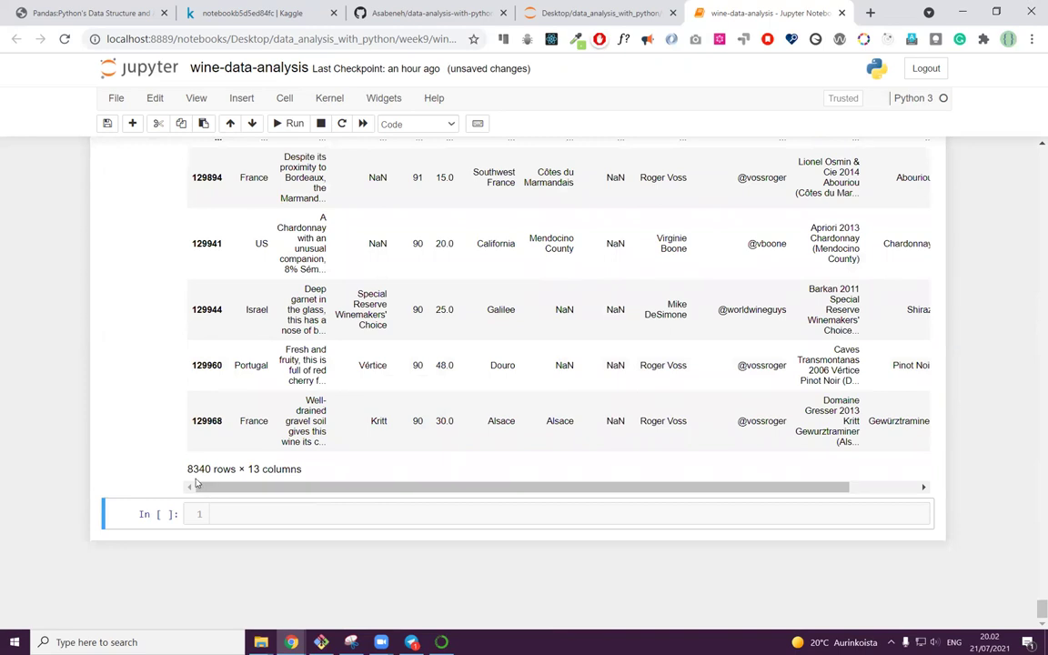
scroll(199, 486, "up", 7)
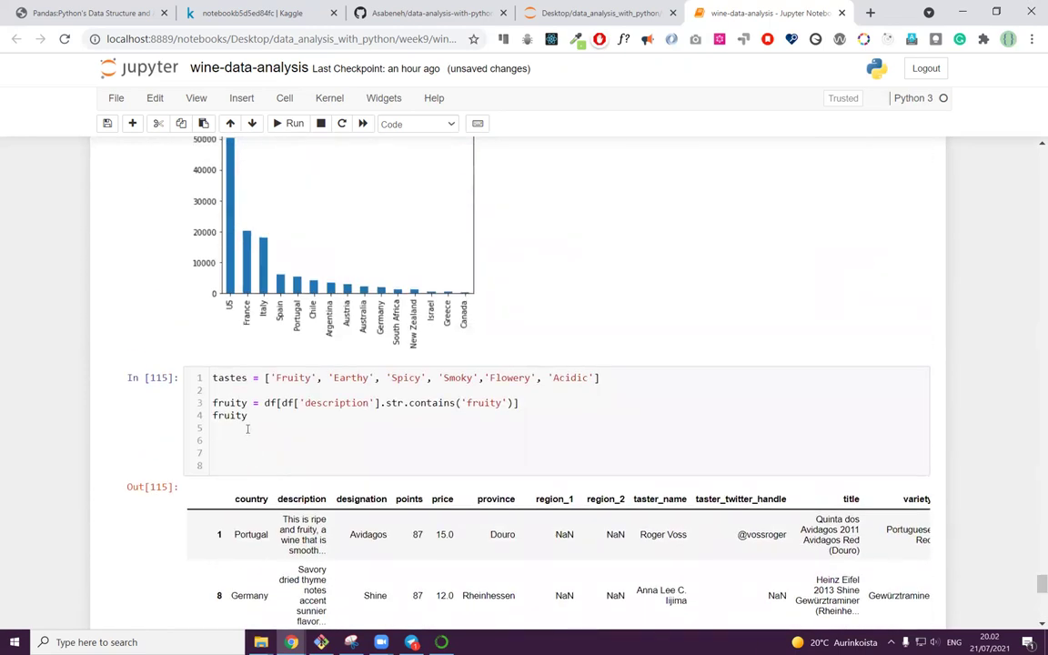
Step: Change the search word in str.contains to 'earthy', rerun the cell and check the row count below the table
left_click(247, 416)
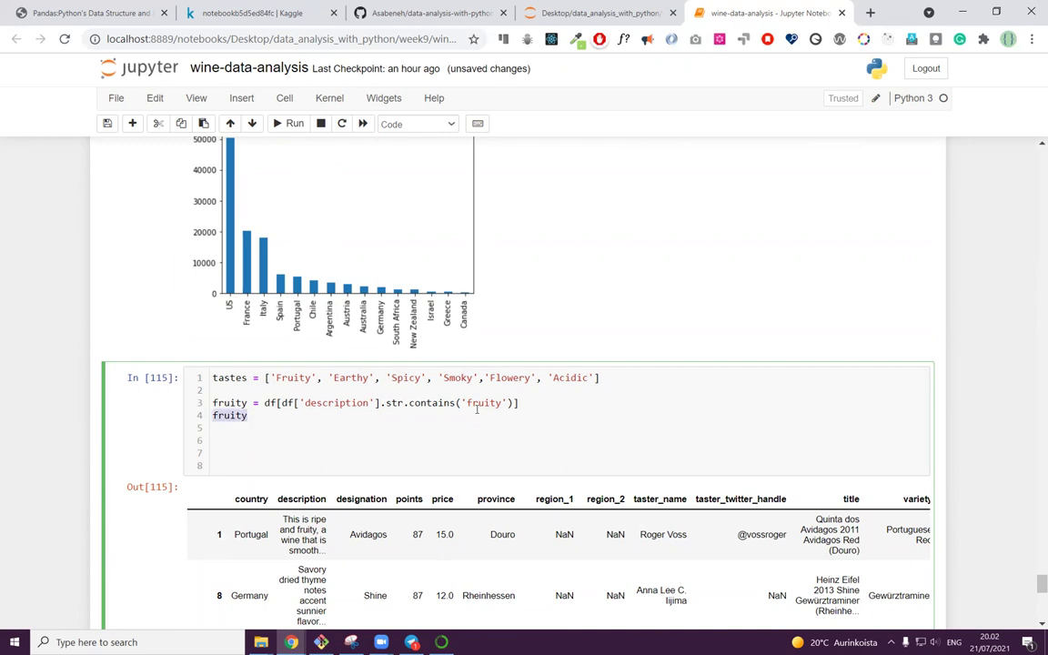
double_click(480, 402)
type("F")
key("BackSpace")
type("earthy")
key("shift+Return")
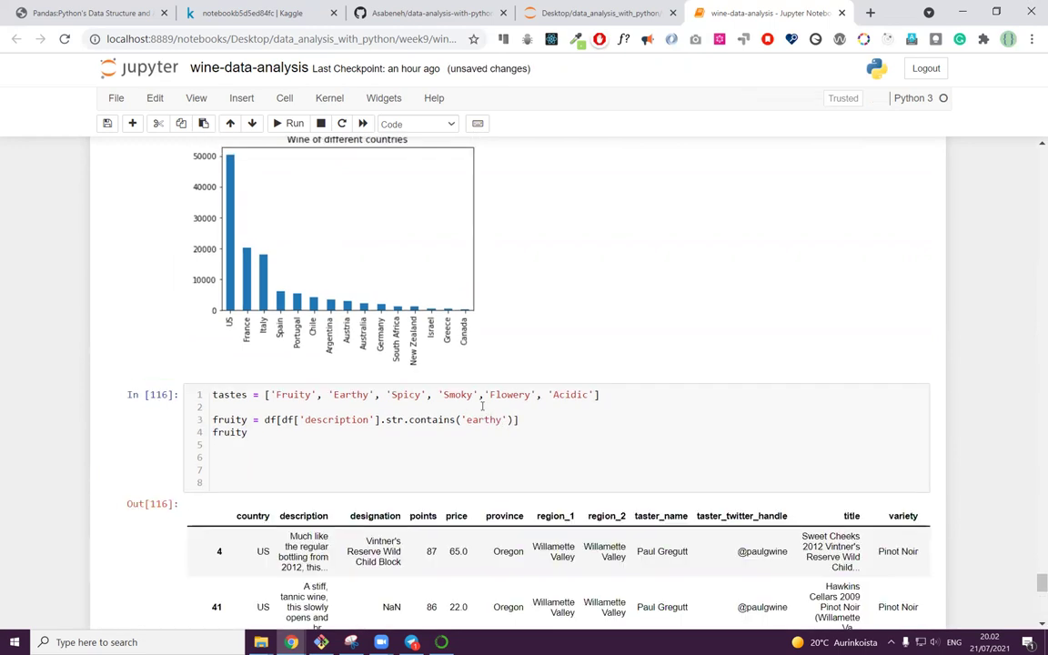
scroll(466, 454, "down", 8)
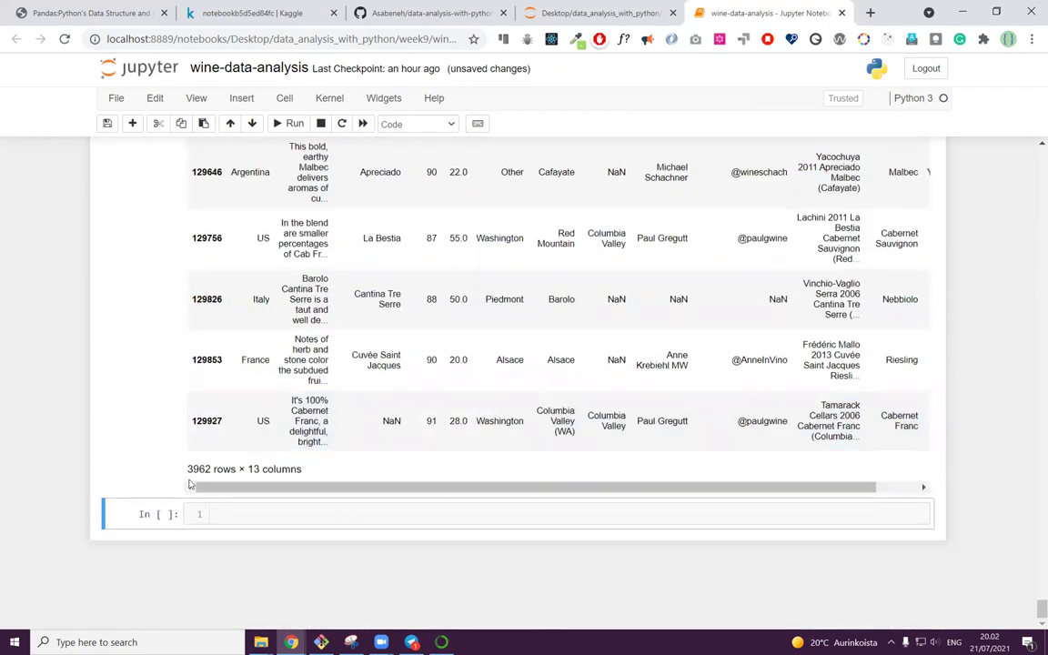
Step: Add an empty list named taste_count on a new line directly under the tastes list
scroll(363, 306, "up", 8)
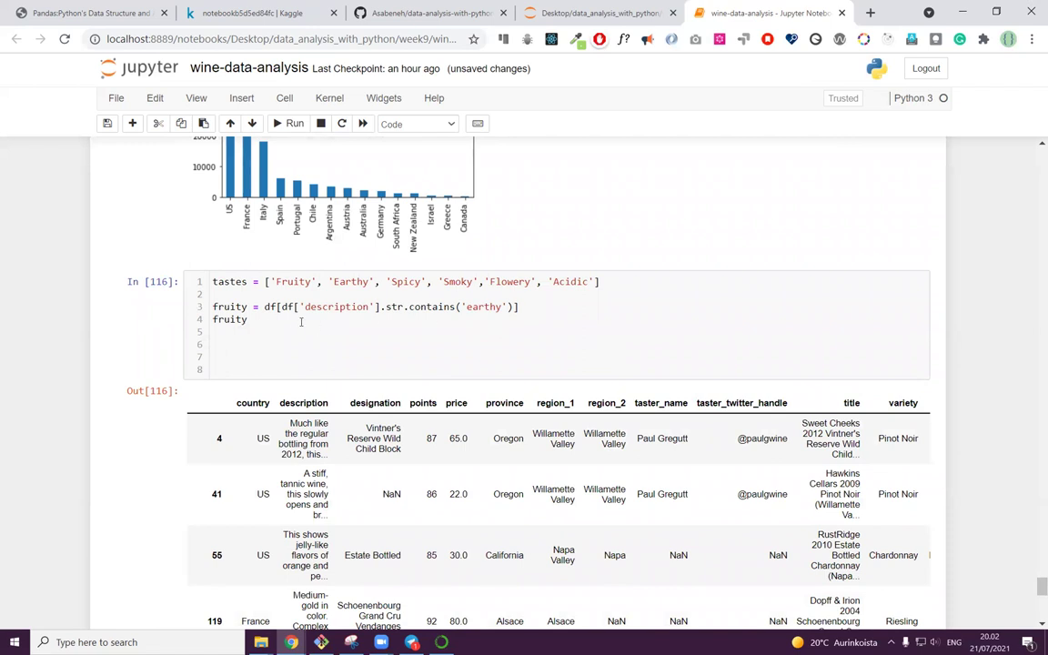
left_click(619, 290)
left_click(611, 282)
key("Return")
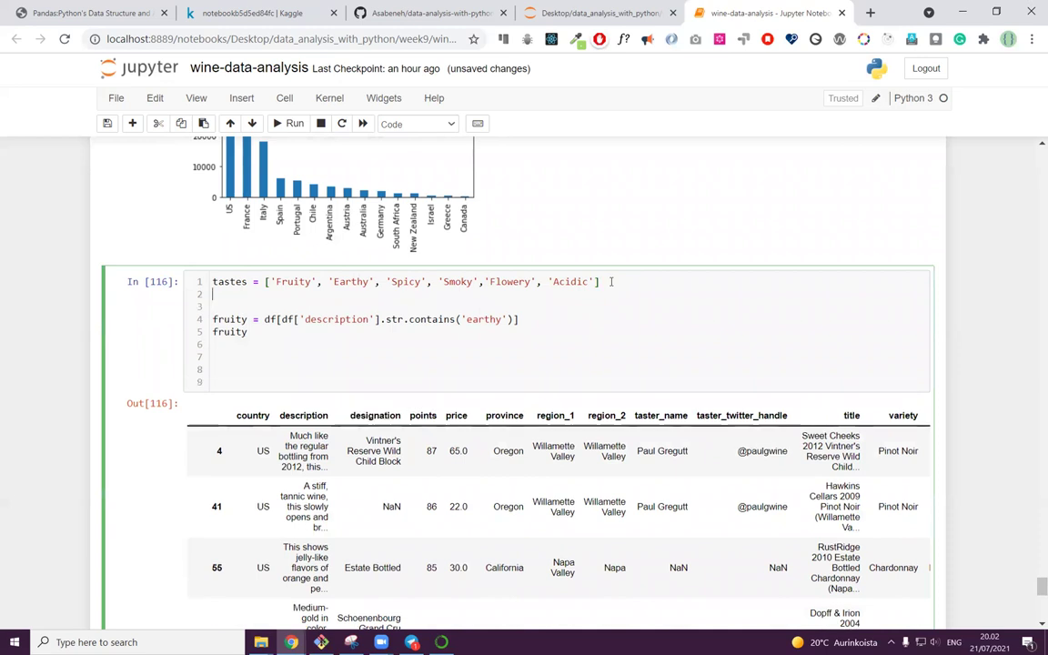
type("tas")
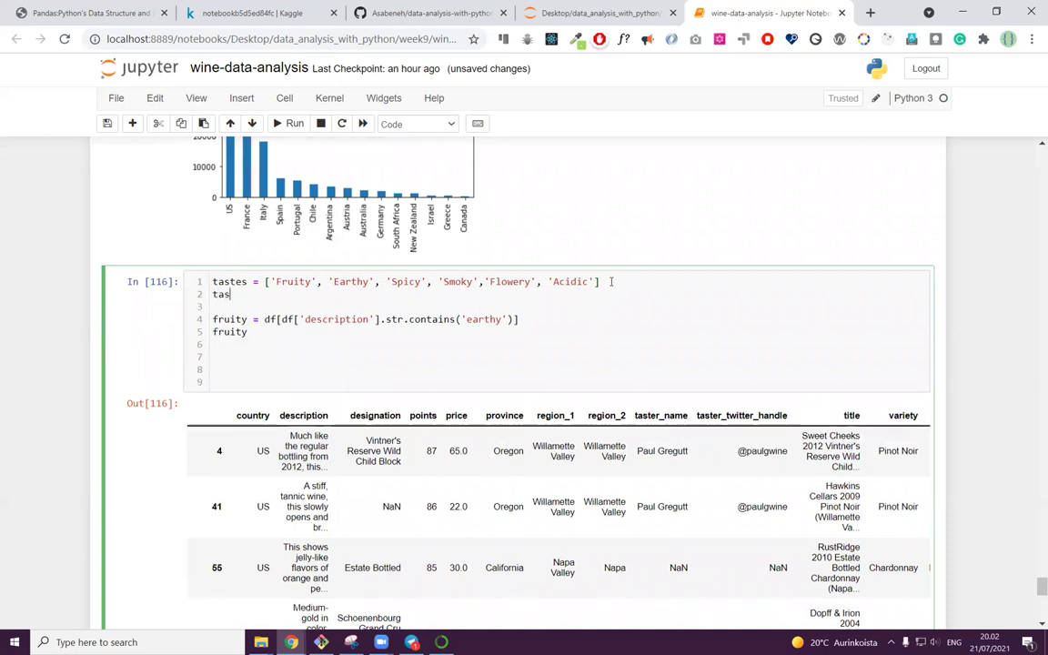
type("te_count = [")
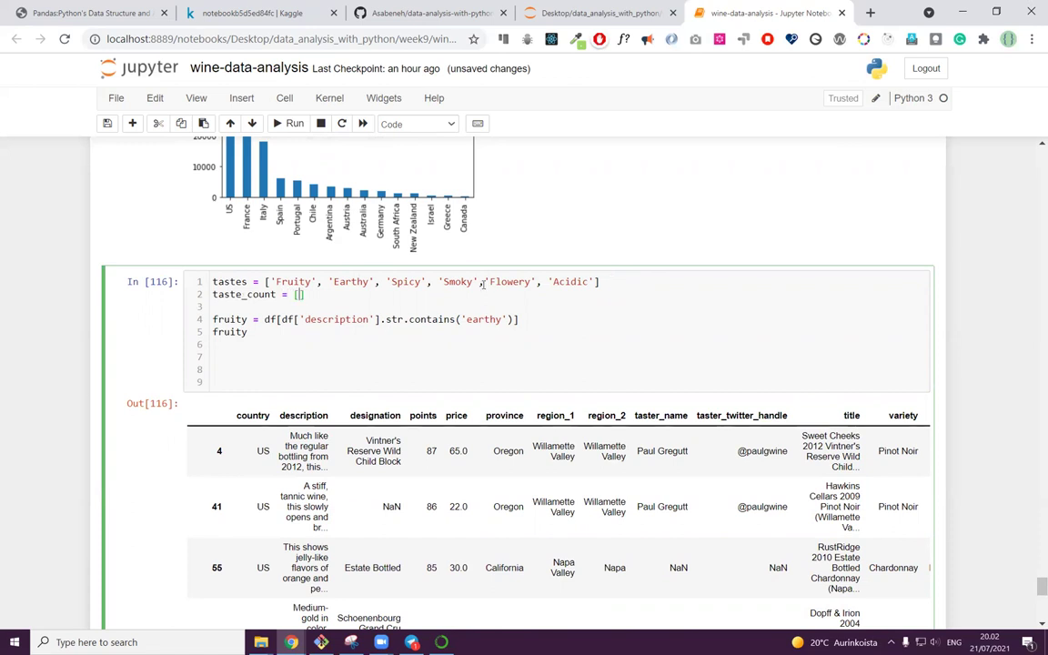
left_click_drag(216, 323, 214, 320)
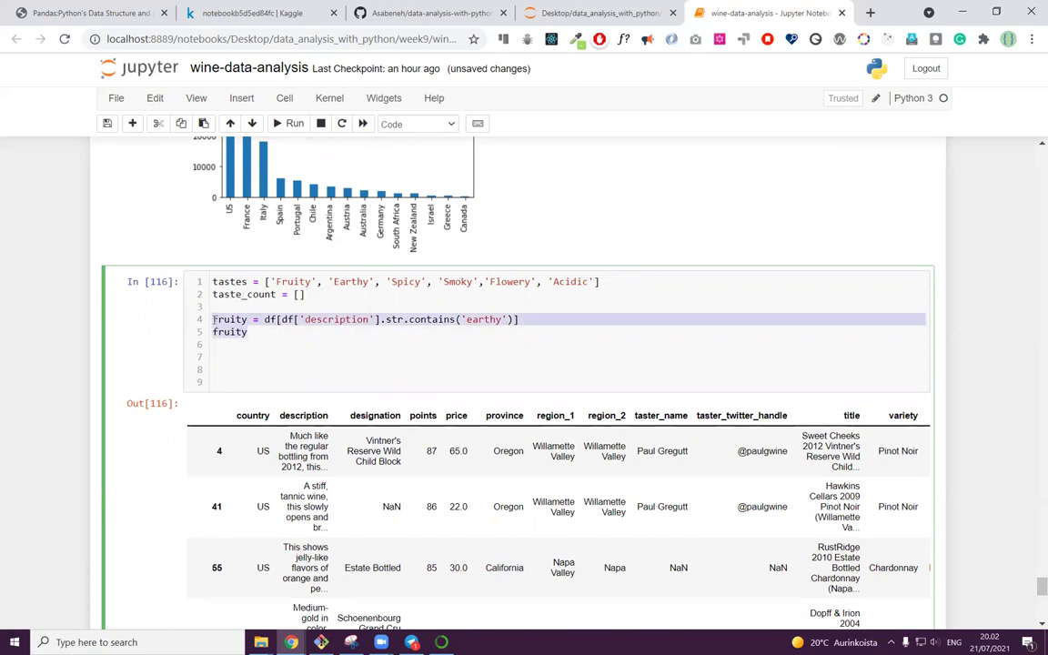
key("BackSpace")
type("for")
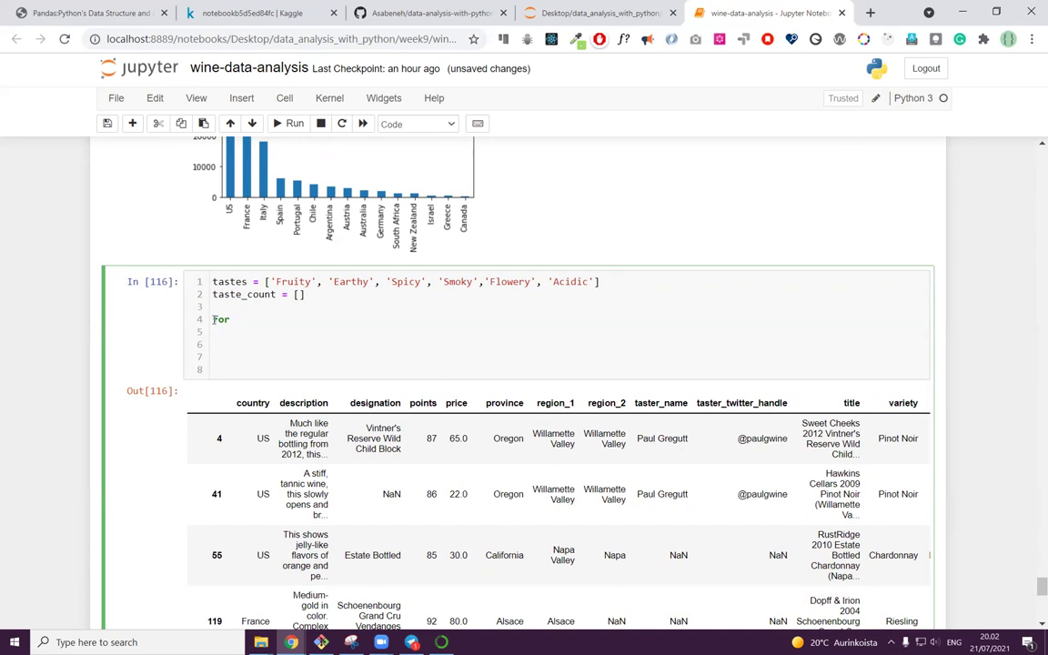
key("ctrl+z")
key("ctrl+z")
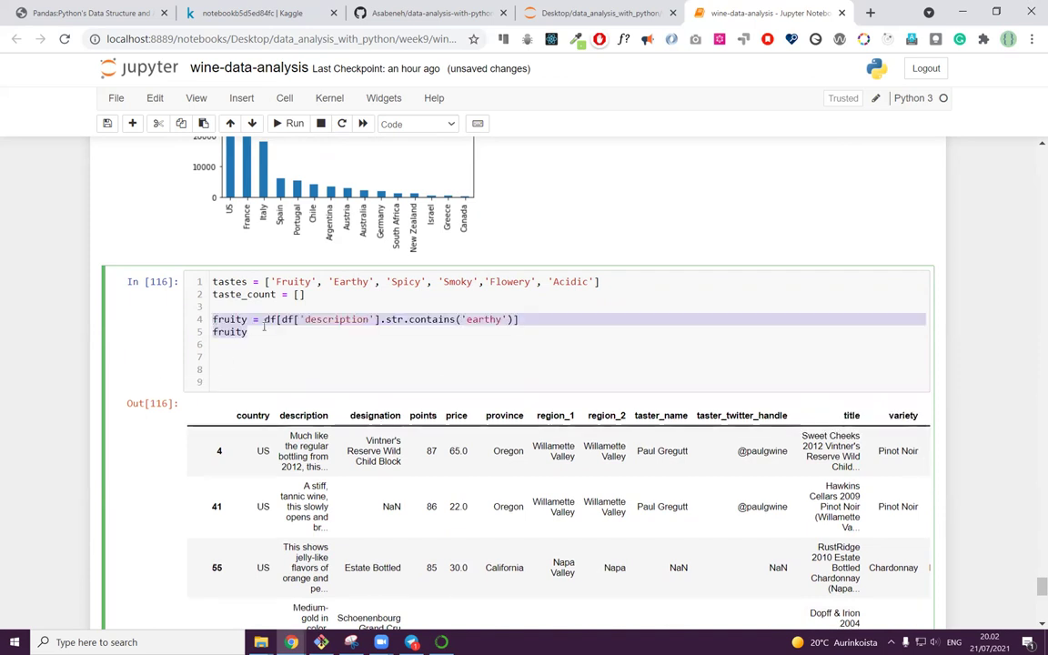
Step: Start the loop 'for taste in tastes:' between the taste_count list and the fruity filter line
left_click(318, 294)
key("Return")
key("Return")
type("for tast")
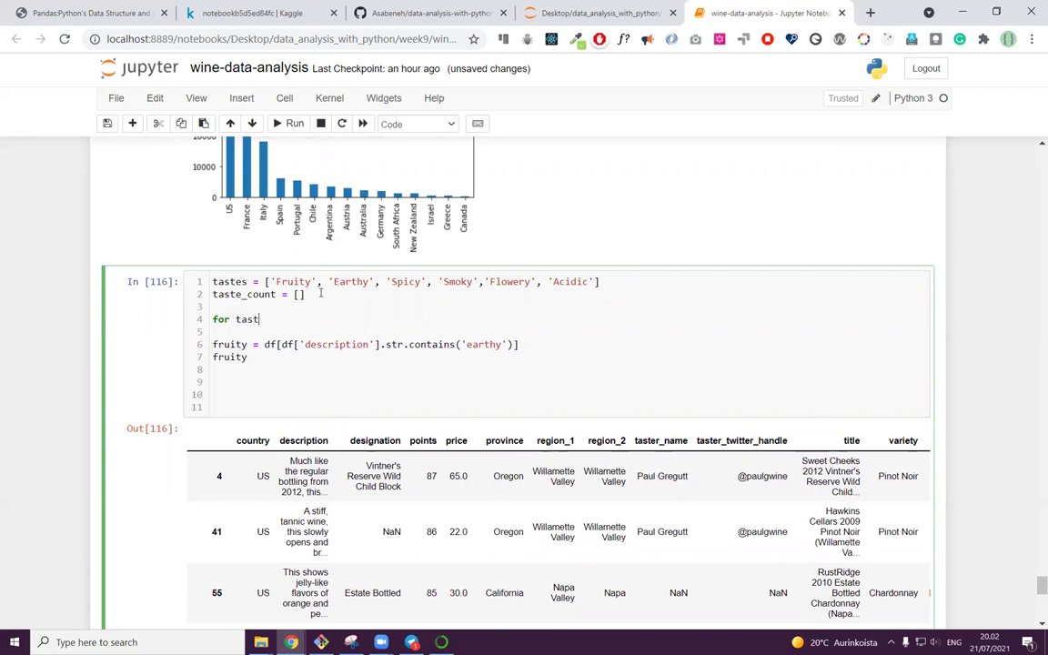
type("e in tastes:")
key("Return")
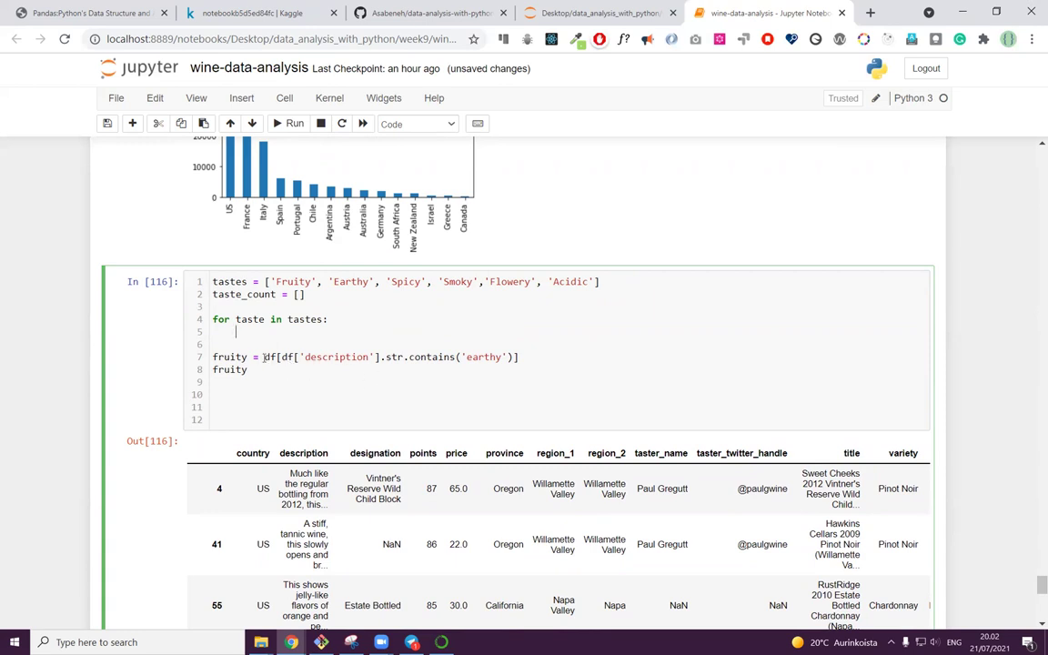
Step: Copy the df description filter expression from the fruity line into the body of the for loop
left_click_drag(264, 356, 542, 358)
key("ctrl+c")
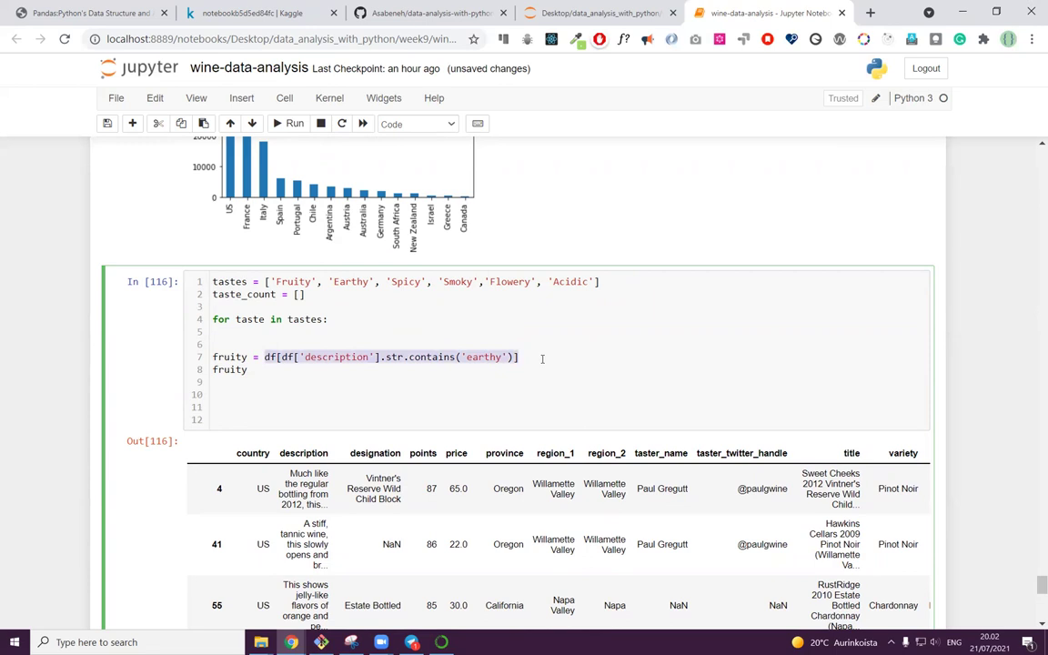
left_click(356, 318)
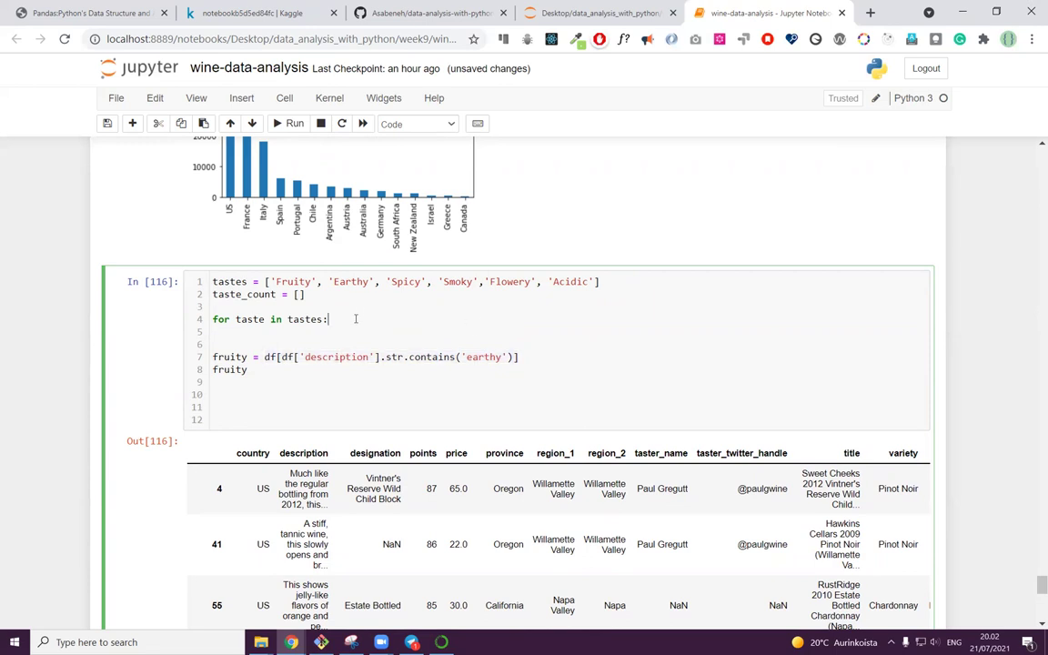
key("Return")
key("ctrl+v")
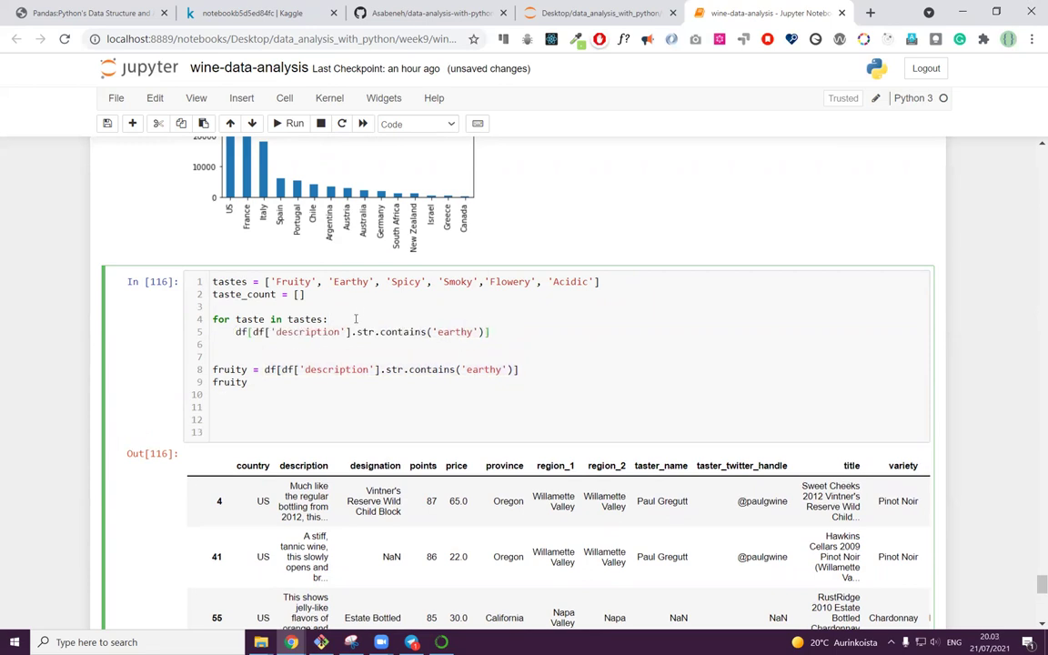
Step: Replace the 'earthy' argument of str.contains inside the loop with taste.lower()
double_click(454, 331)
double_click(244, 318)
left_click(432, 298)
key("BackSpace")
key("BackSpace")
key("BackSpace")
key("BackSpace")
key("BackSpace")
key("BackSpace")
key("BackSpace")
key("BackSpace")
type("taste.lower()")
Step: Wrap the loop's filter expression in len() and assign it to a variable named num
left_click(379, 332)
left_click(235, 331)
type("rnum = len(")
left_click(591, 331)
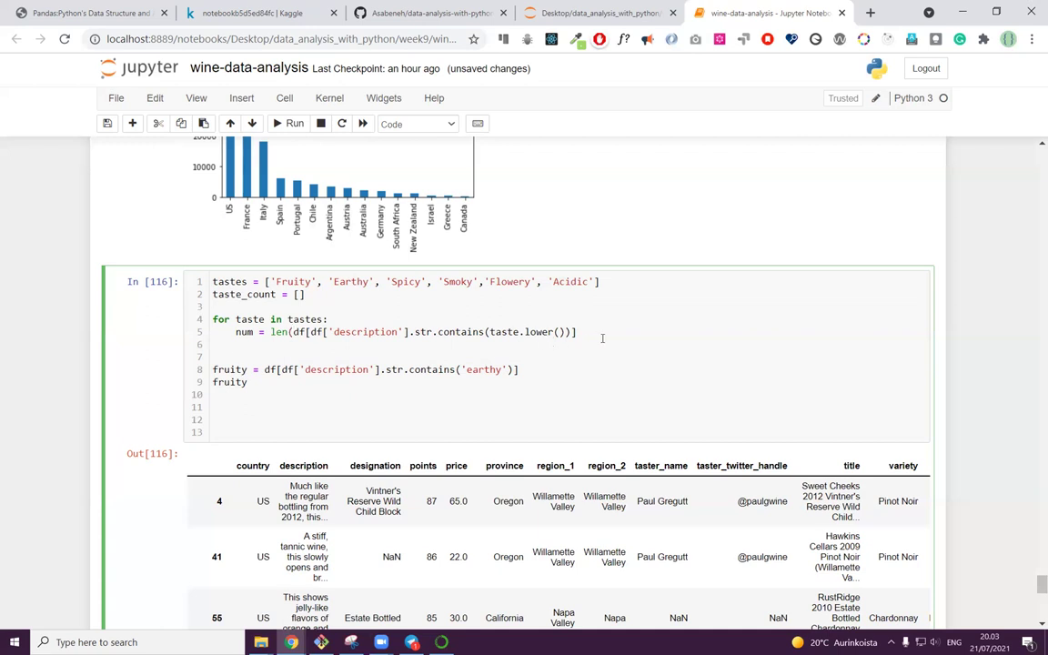
type(")")
Step: Add taste_count.append(num) as the last line of the loop and run the cell
key("Return")
type("tast")
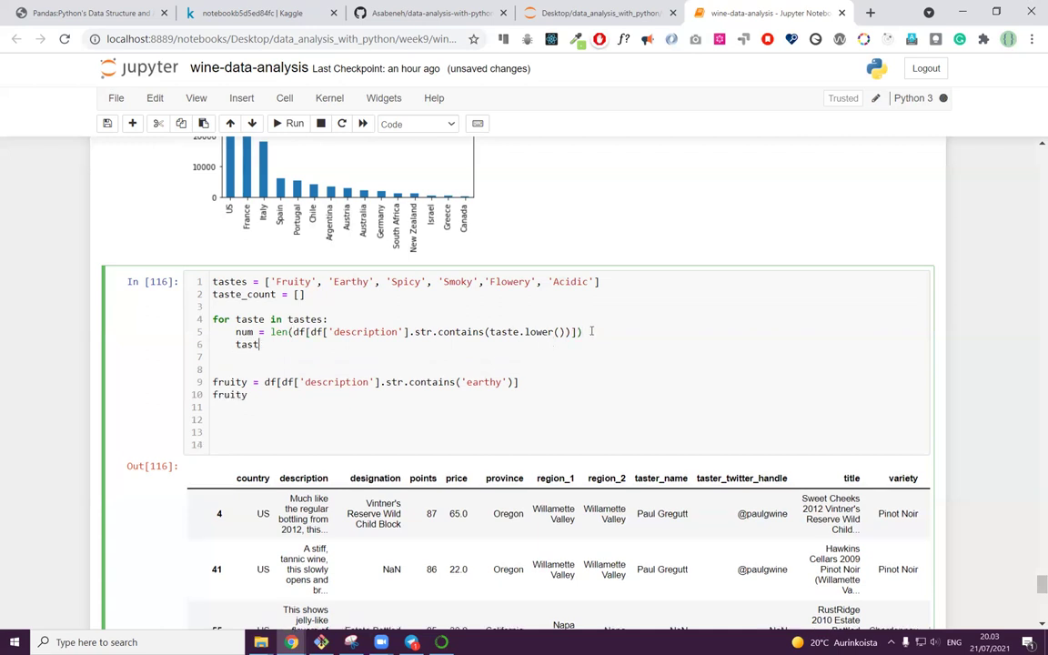
key("Tab")
type("e_count.append(num")
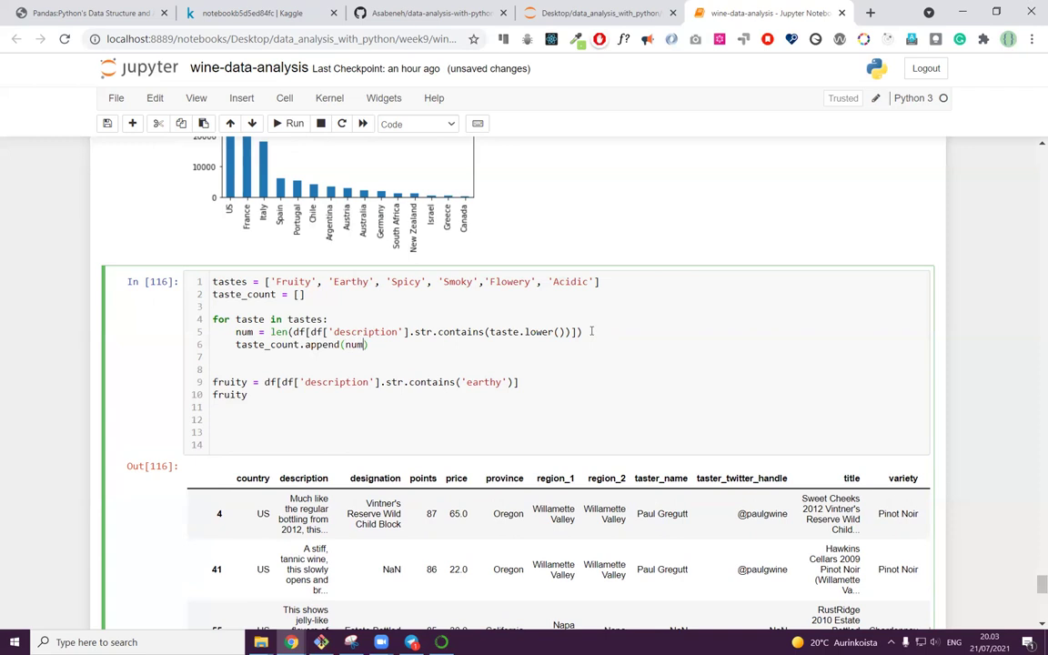
key("ctrl+Return")
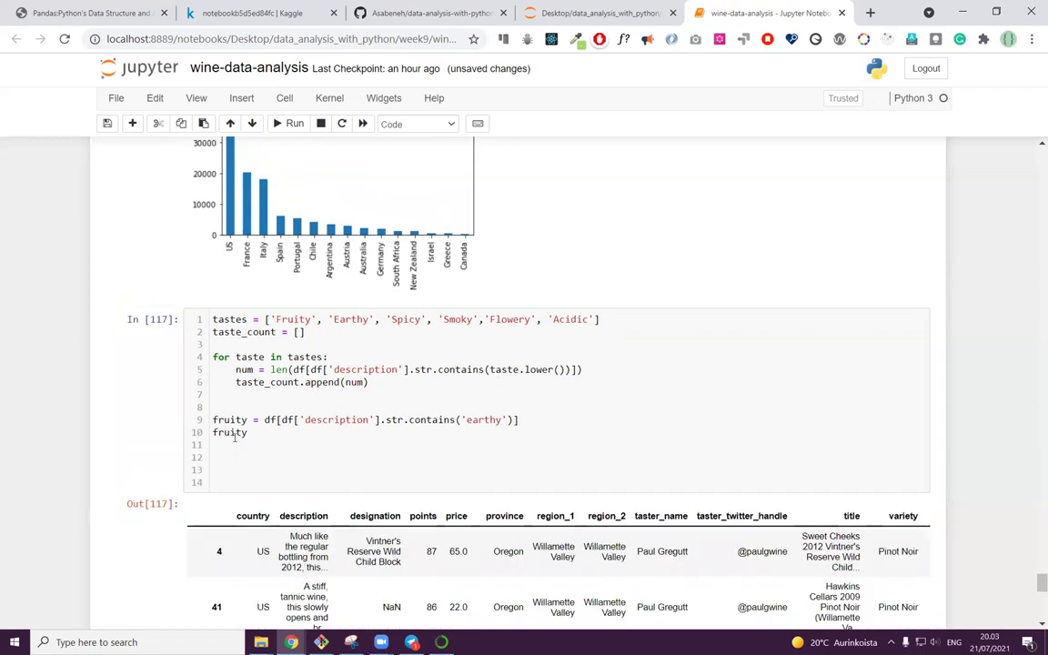
Step: Replace the two old fruity lines below the loop with print(taste_count) and rerun the cell
left_click_drag(214, 420, 249, 433)
key("BackSpace")
key("BackSpace")
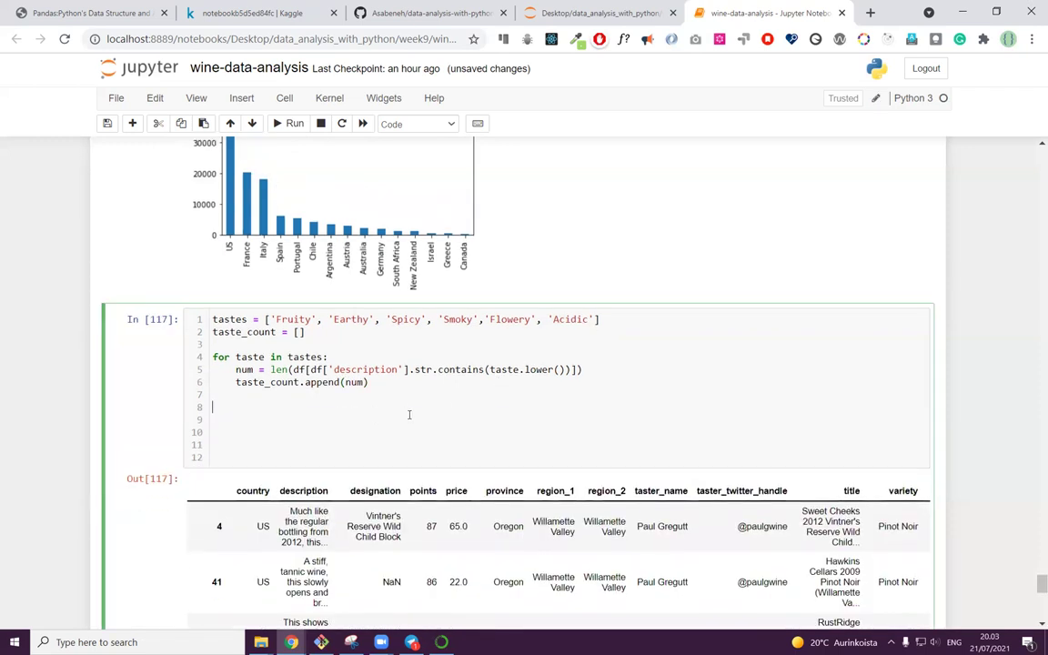
type("print(tast")
key("Tab")
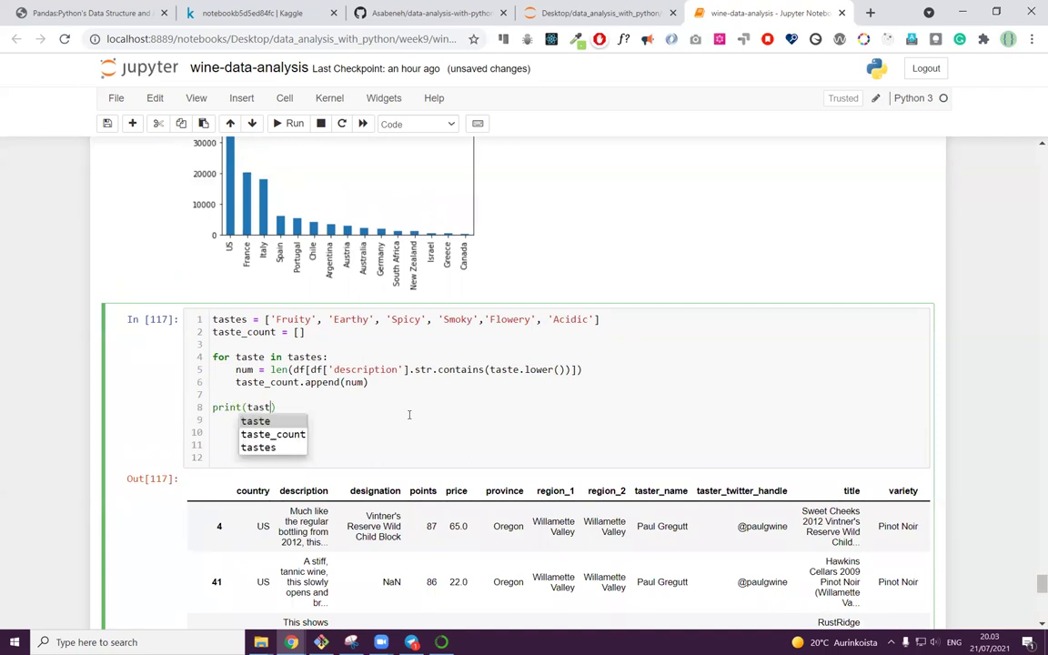
key("Down")
key("Return")
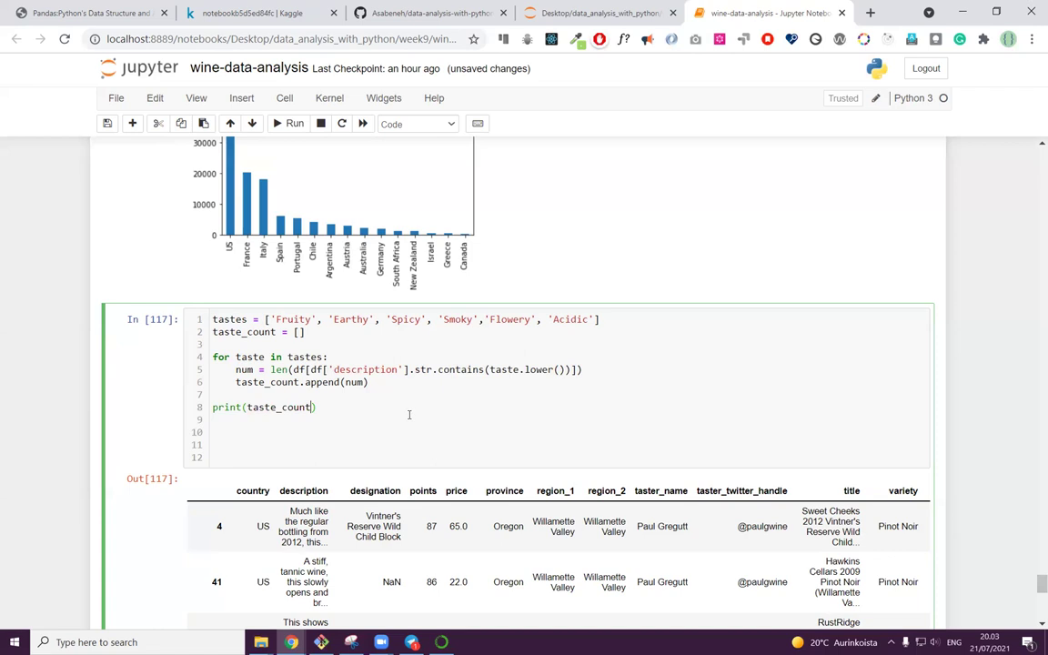
key("shift+Return")
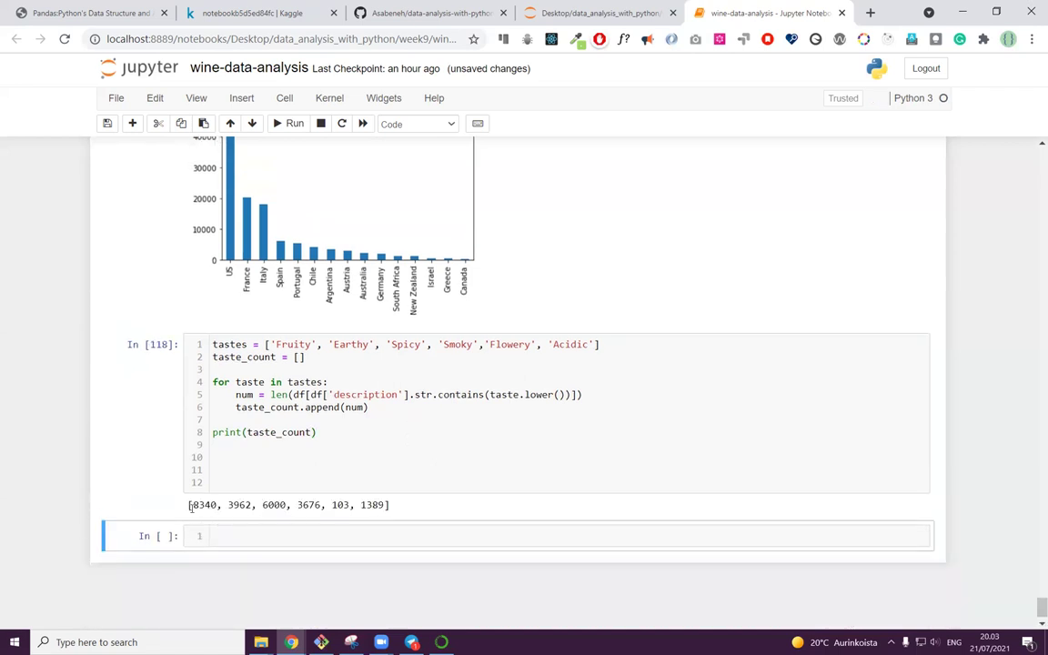
Step: Below the print line, add pd.Series[taste_count, index = tastes]
left_click(364, 452)
key("Return")
key("Return")
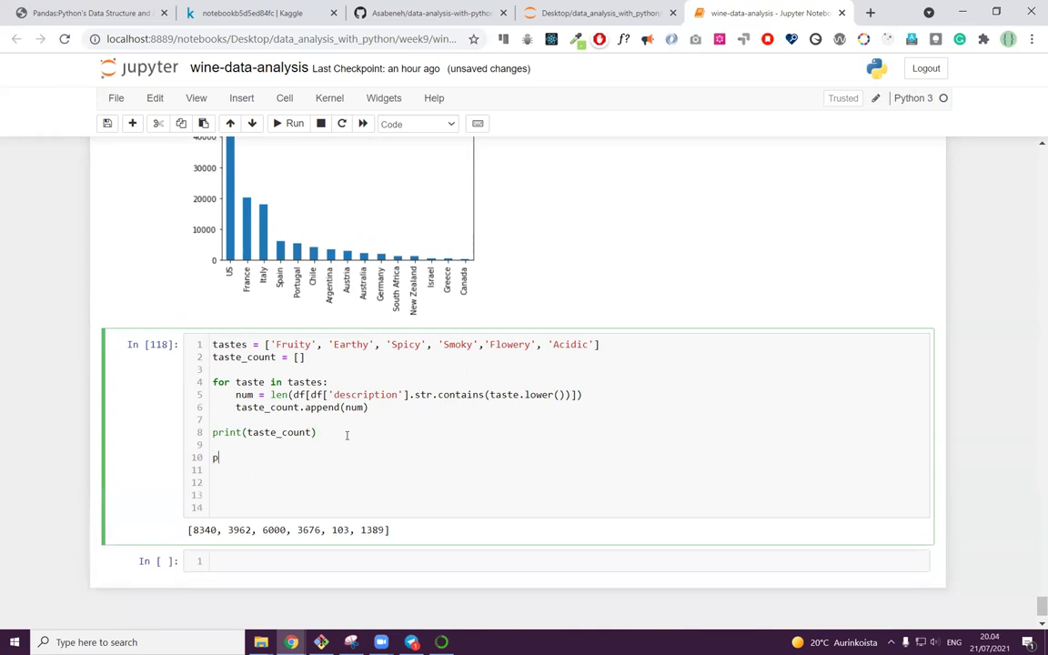
type("pd.Series[tast")
key("Tab")
key("Down")
key("Return")
type(", ind")
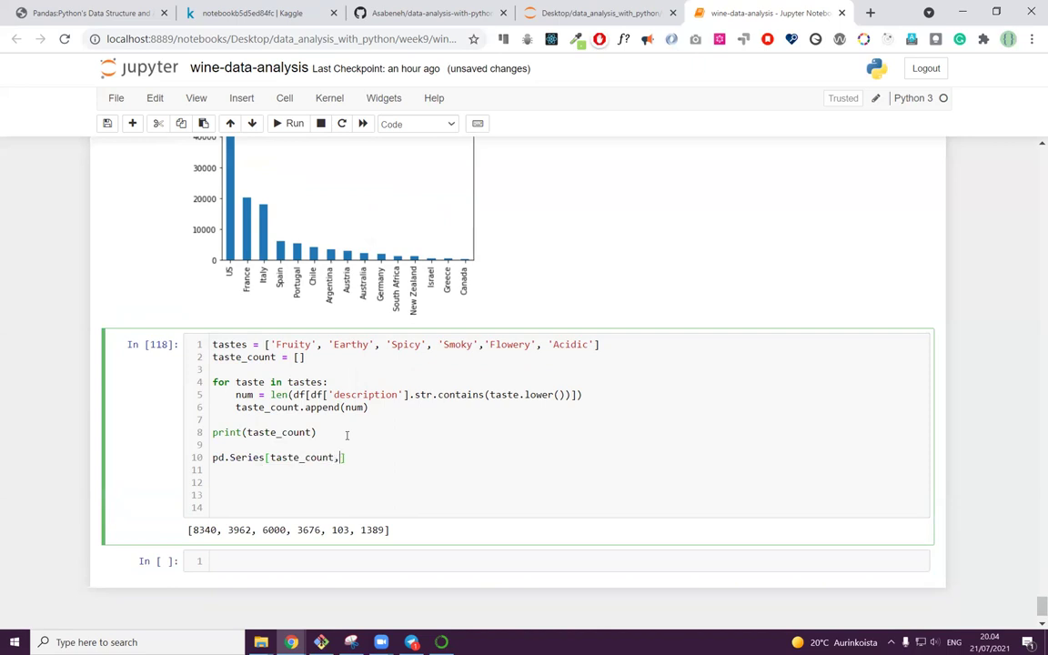
type("ex = tastes")
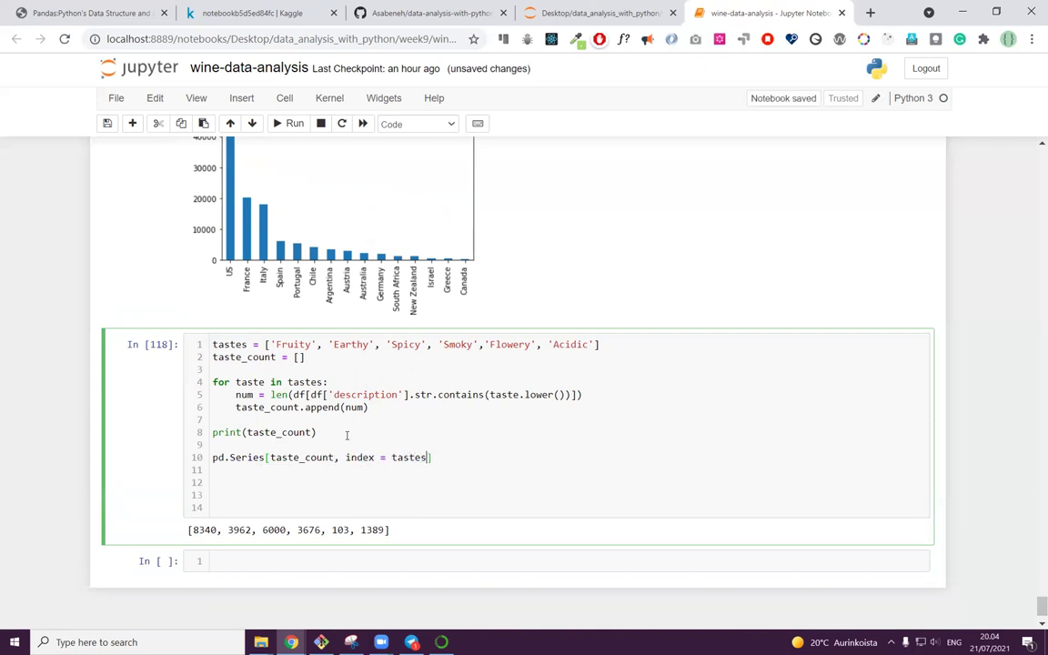
Step: Chain .plot(kind='bar') onto the pd.Series expression and run the cell
left_click(454, 459)
type(".")
type("plot")
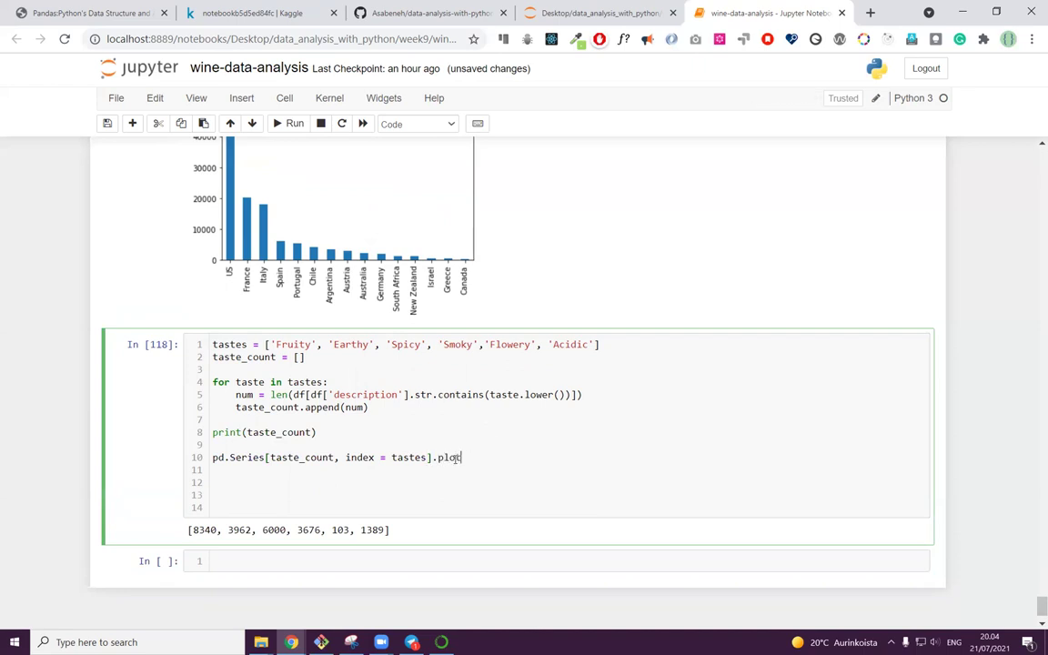
type("(kind='bar")
key("shift+Return")
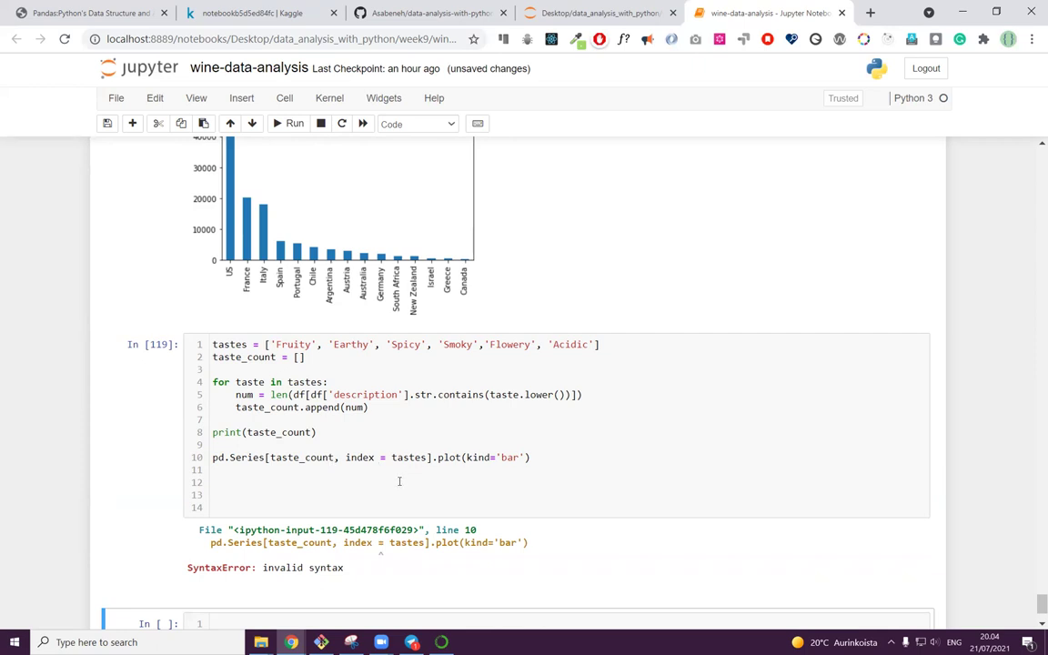
Step: Change the square brackets around the pd.Series arguments to parentheses and rerun the cell
left_click(428, 457)
left_click_drag(427, 456, 351, 457)
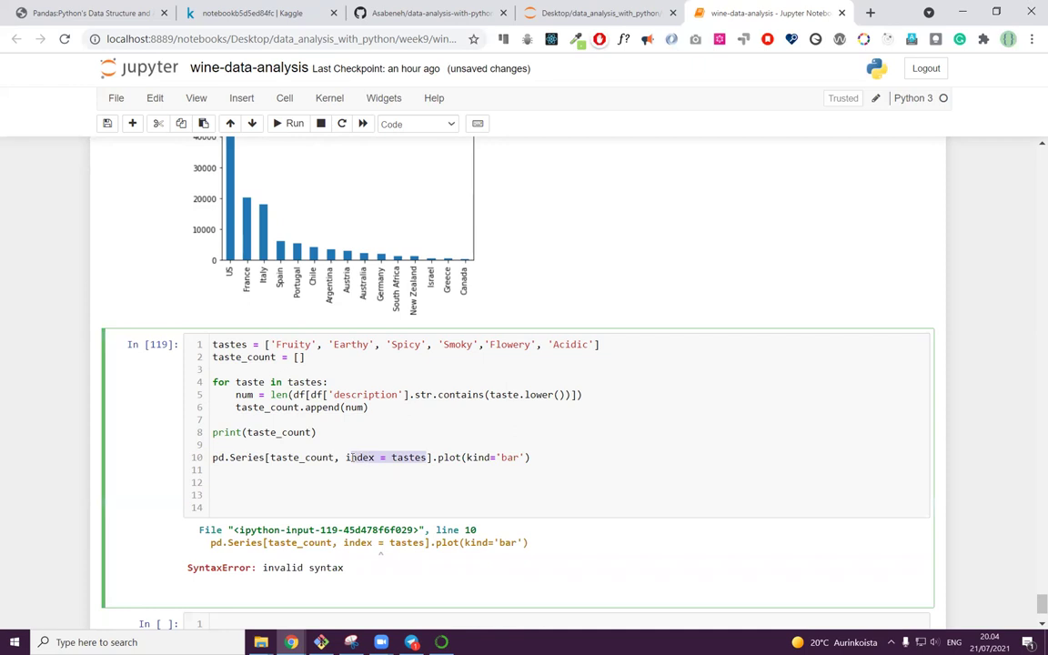
left_click(268, 457)
key("BackSpace")
type("(")
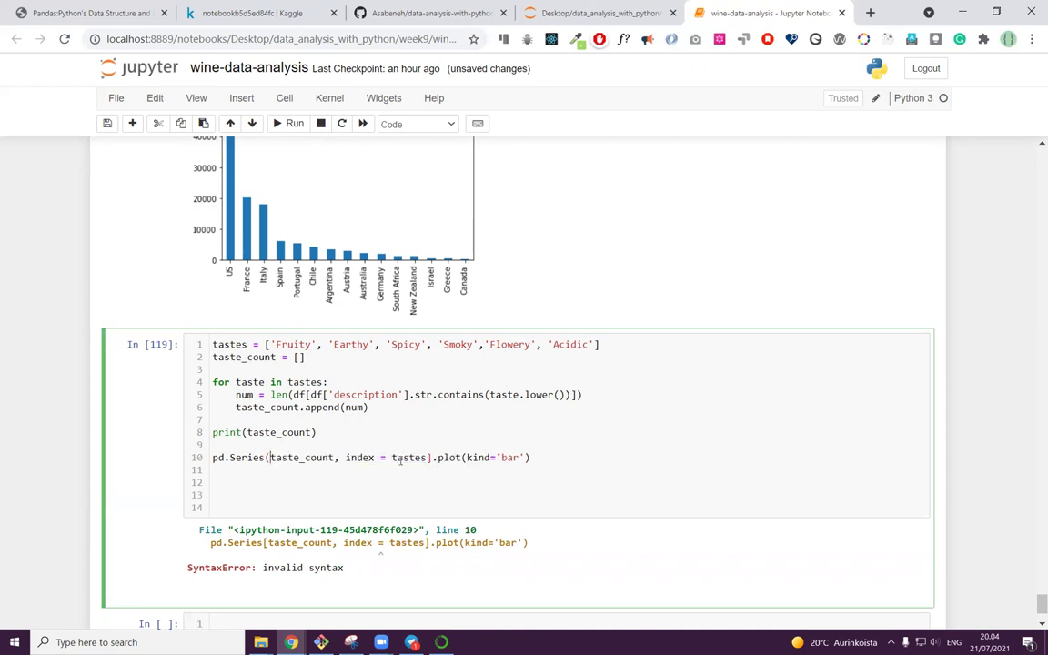
left_click(430, 456)
key("BackSpace")
type(")")
key("shift+Return")
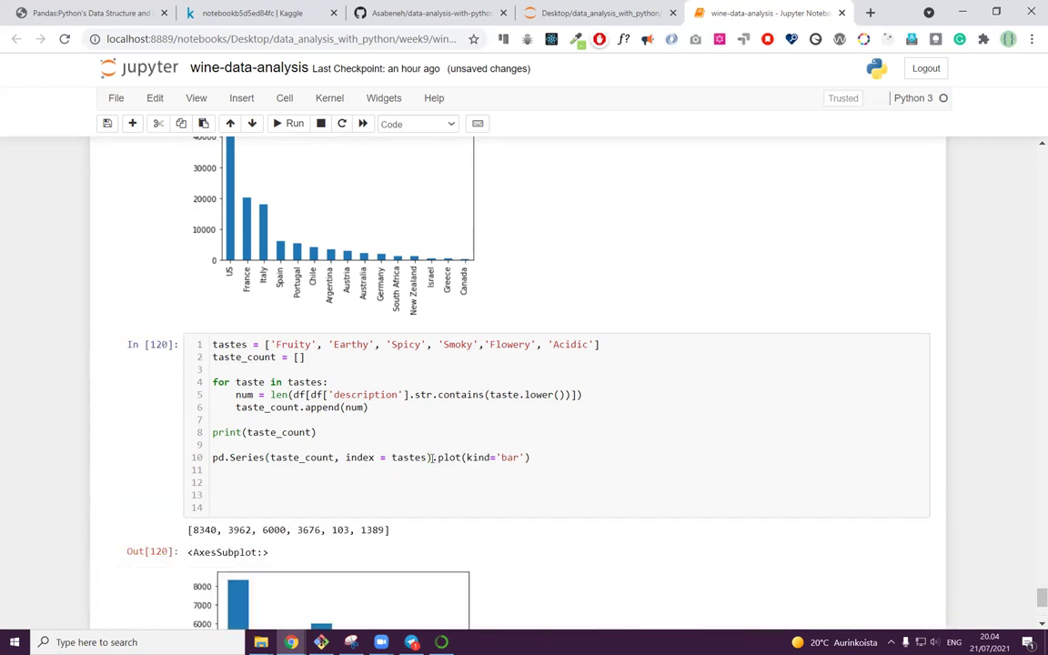
Step: Add plt.show() under the pd.Series plot line and rerun the cell
scroll(418, 469, "down", 3)
scroll(472, 409, "up", 3)
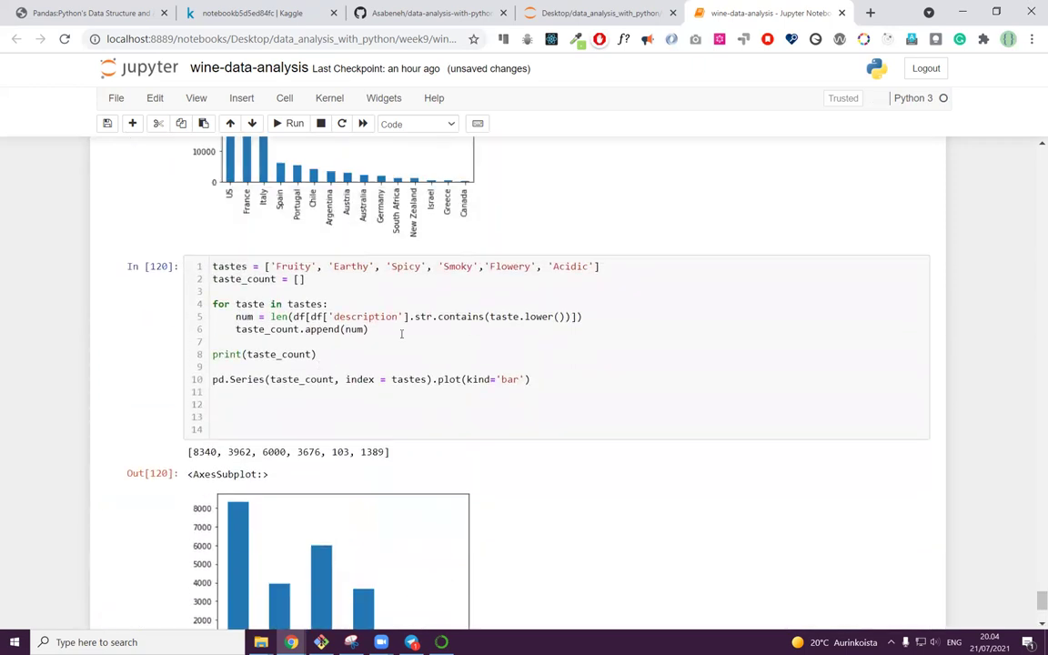
left_click(542, 394)
key("Return")
type("plt.show(")
key("shift+Return")
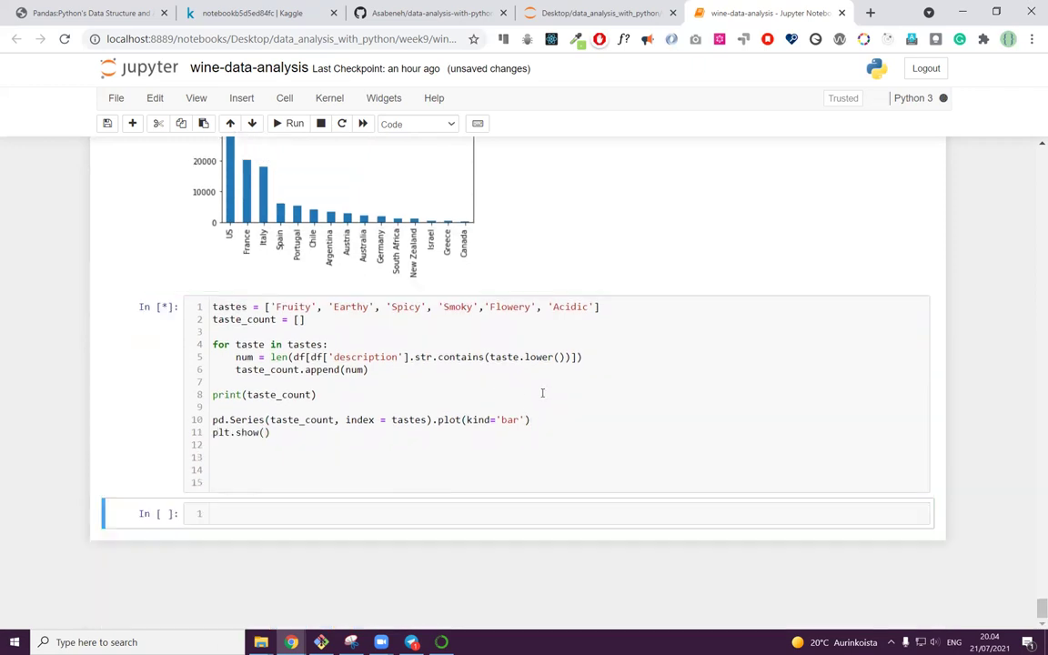
Step: Examine the taste bar chart, then review the 'Wine of different countries' chart and its code above
scroll(456, 495, "down", 3)
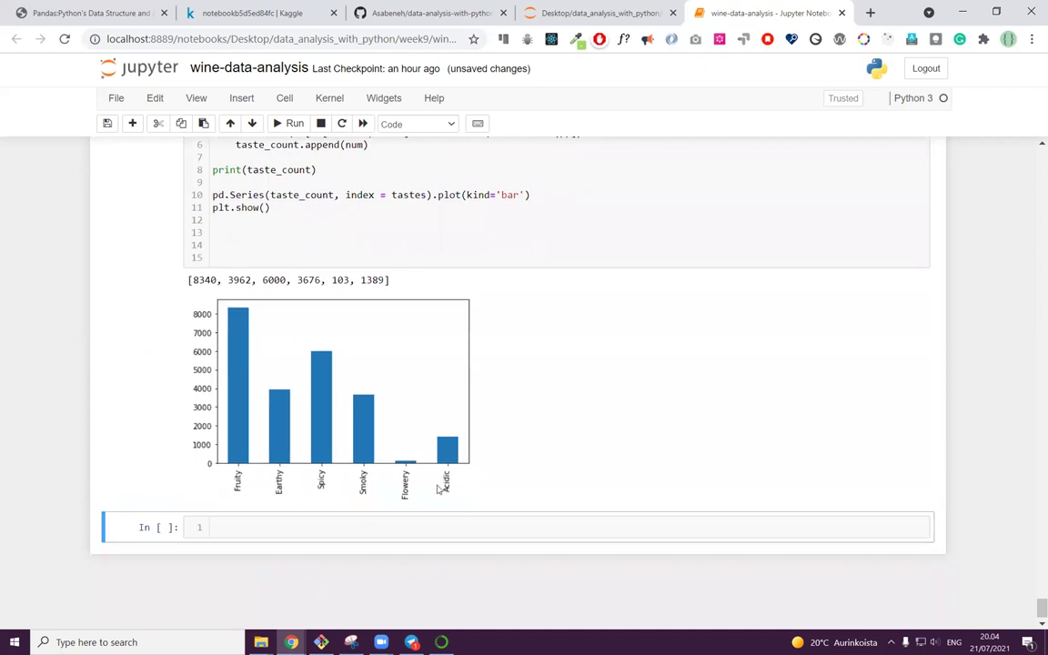
scroll(457, 494, "up", 1)
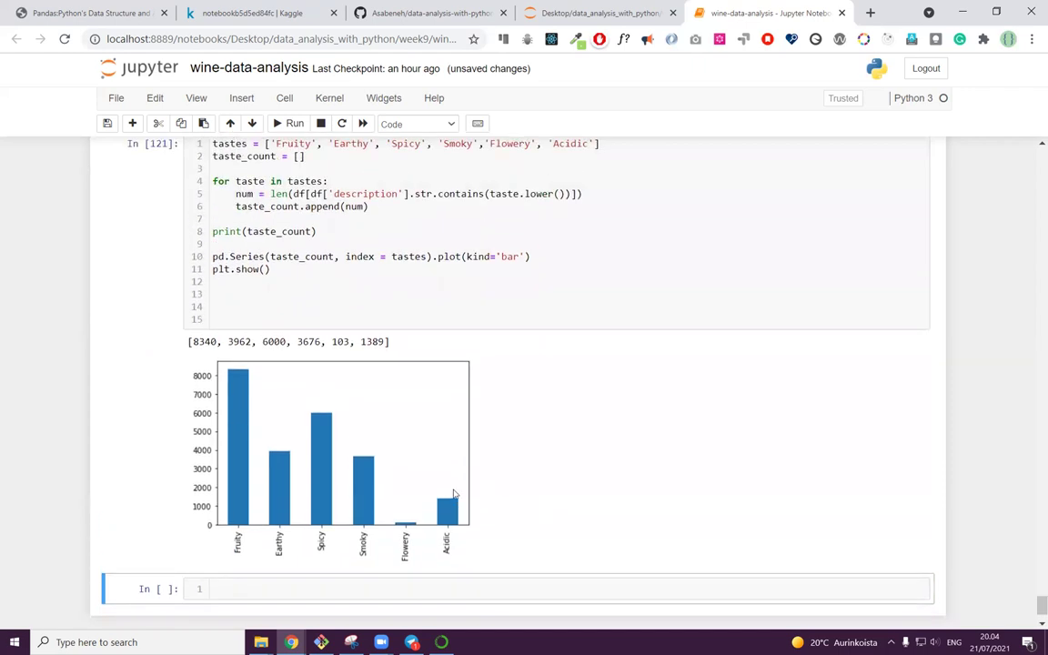
scroll(453, 493, "down", 1)
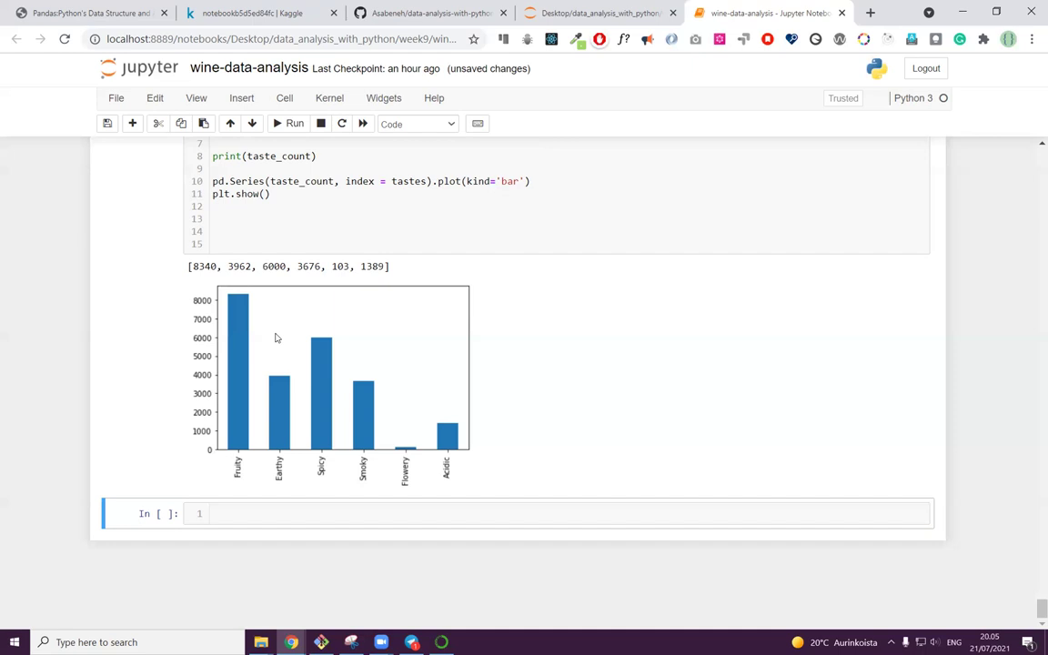
scroll(273, 336, "up", 5)
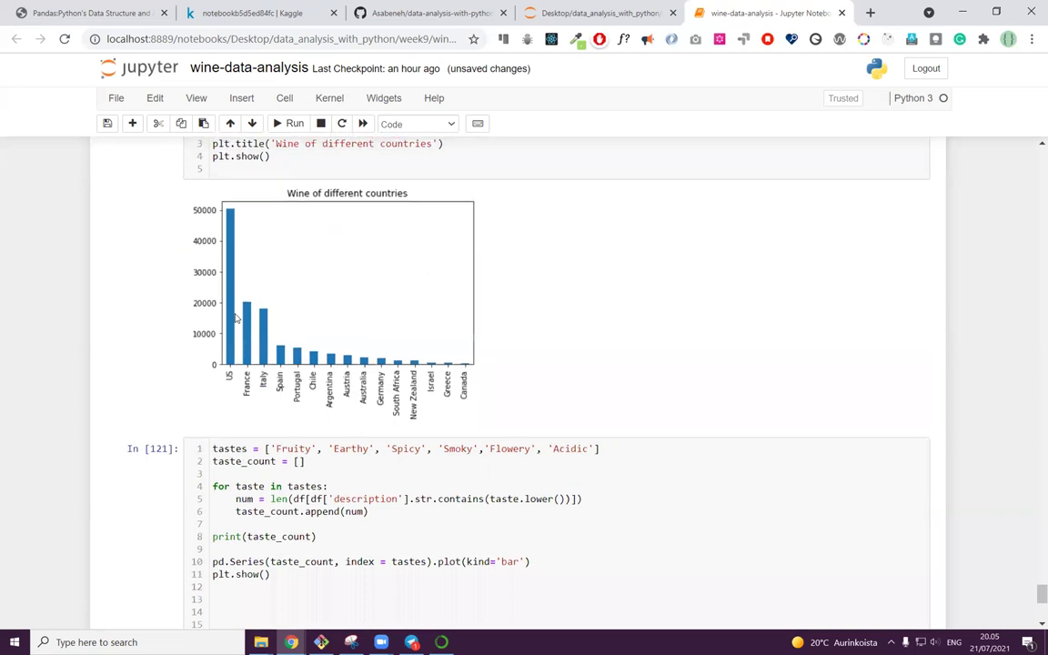
scroll(235, 317, "up", 2)
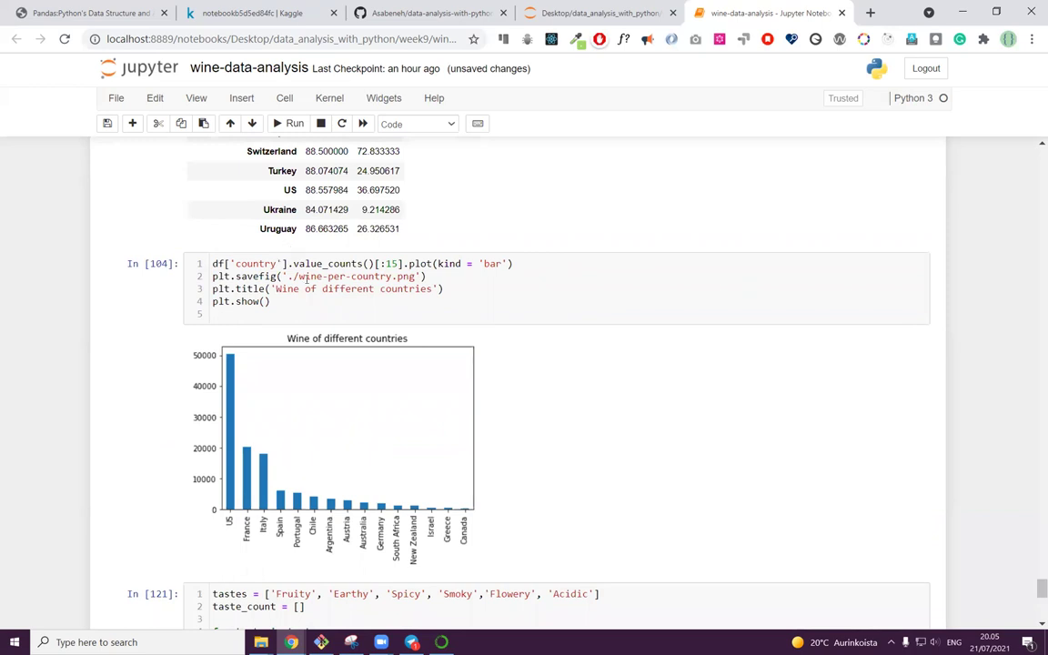
Step: Review the taste-count loop and its bar chart, comparing them with the 'Wine of different countries' chart above
scroll(306, 279, "down", 4)
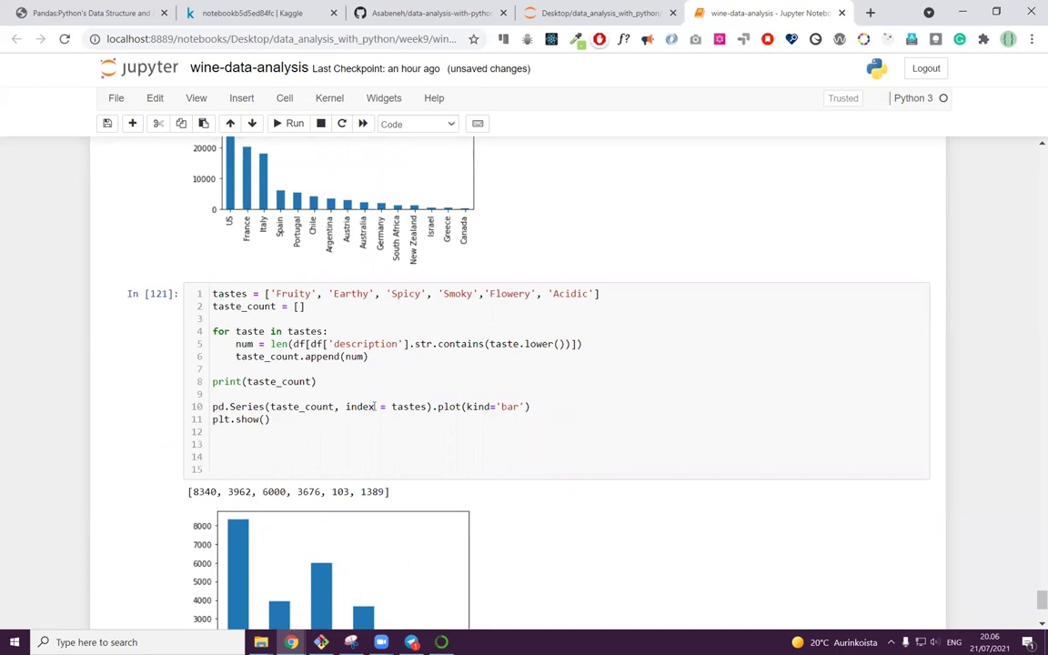
left_click(276, 345)
double_click(278, 343)
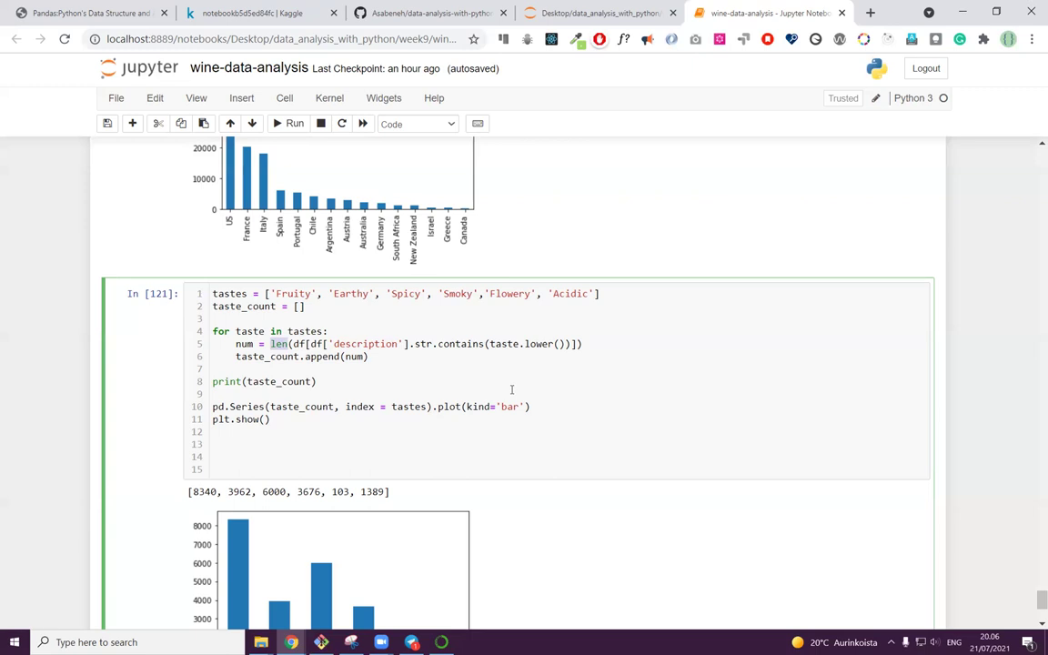
scroll(409, 369, "down", 3)
scroll(410, 371, "up", 1)
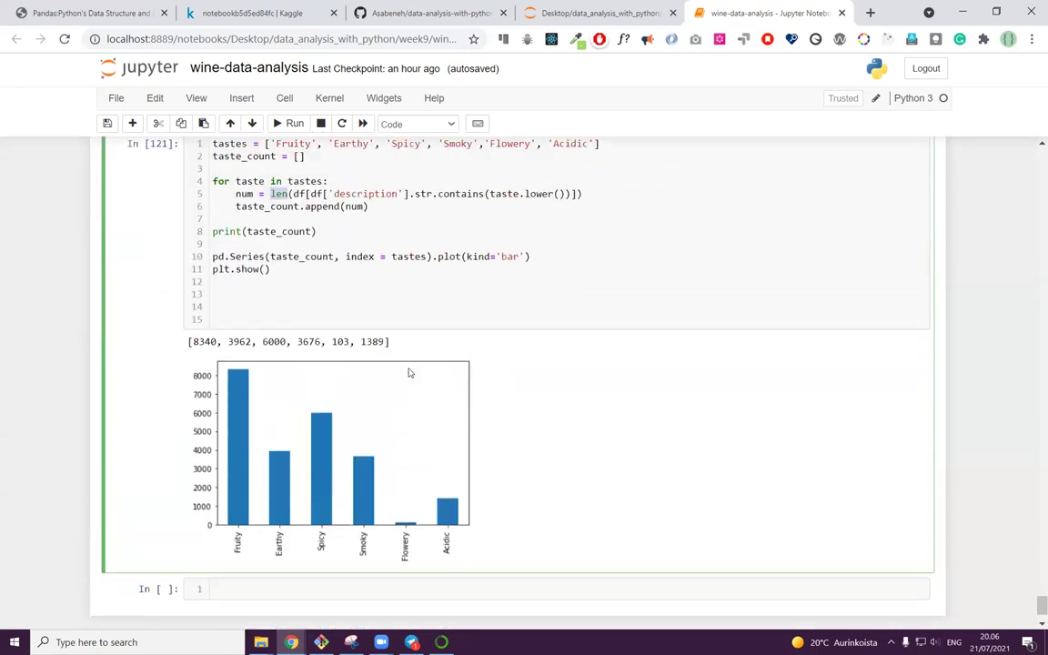
scroll(409, 372, "up", 10)
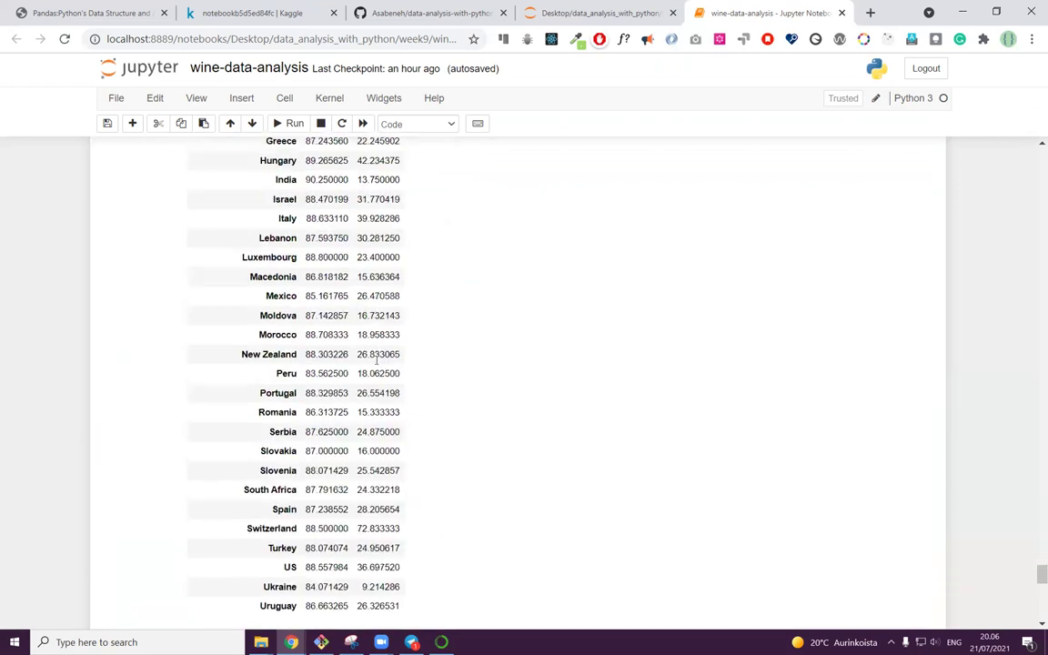
scroll(376, 360, "down", 5)
scroll(347, 341, "up", 2)
scroll(347, 342, "down", 15)
left_click(499, 488)
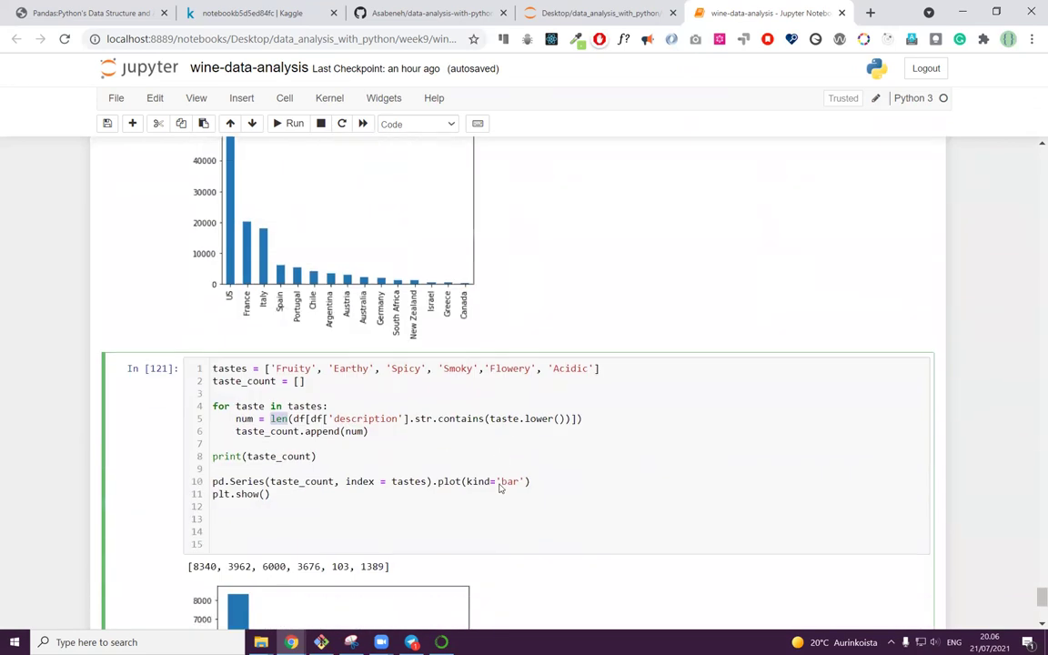
scroll(499, 481, "down", 3)
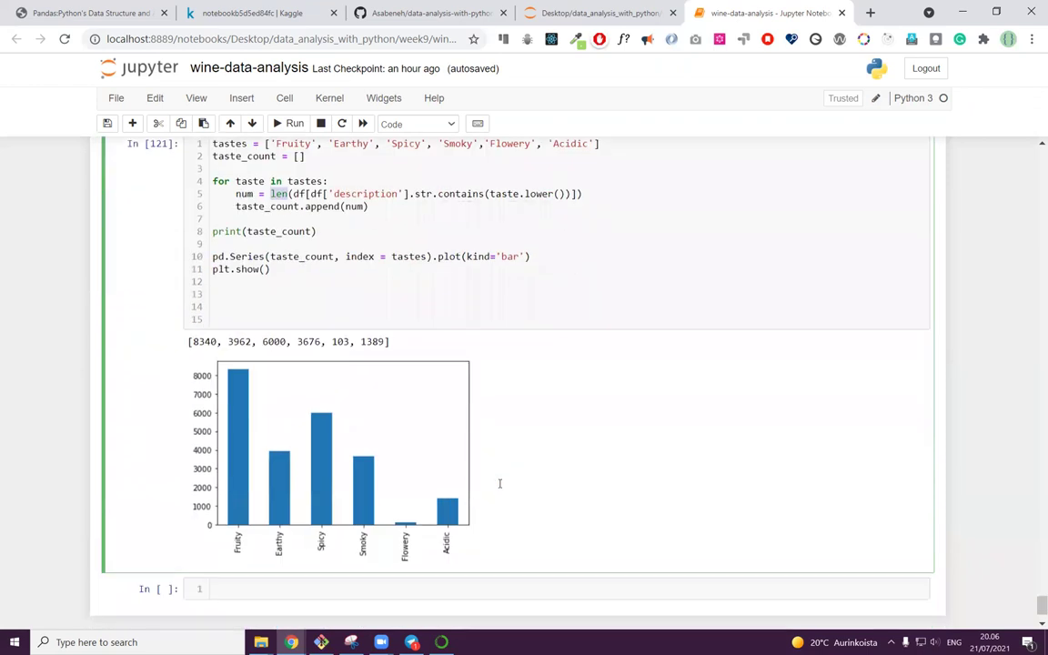
scroll(499, 488, "up", 8)
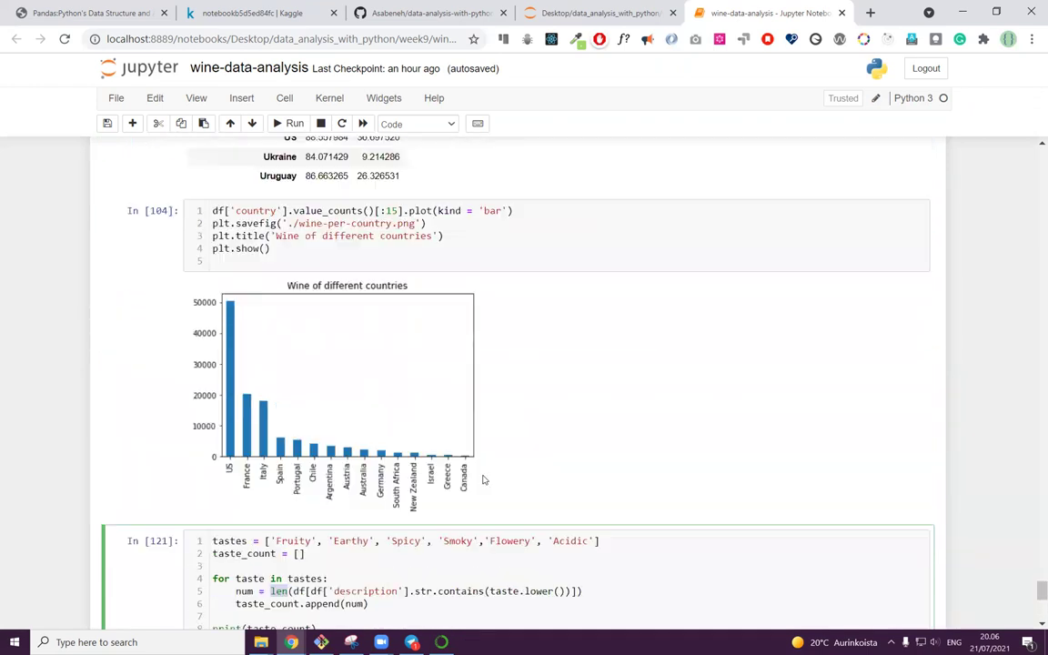
scroll(310, 380, "down", 7)
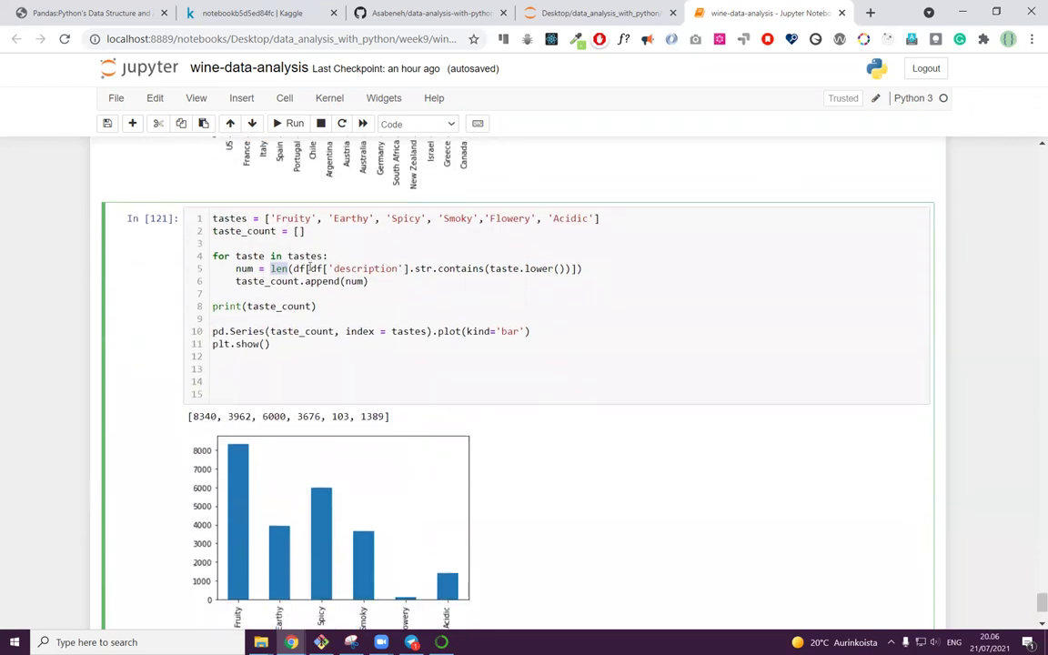
Step: Examine the df['description'].str.contains(taste.lower()) condition that filters the DataFrame inside the taste loop
left_click_drag(307, 268, 573, 269)
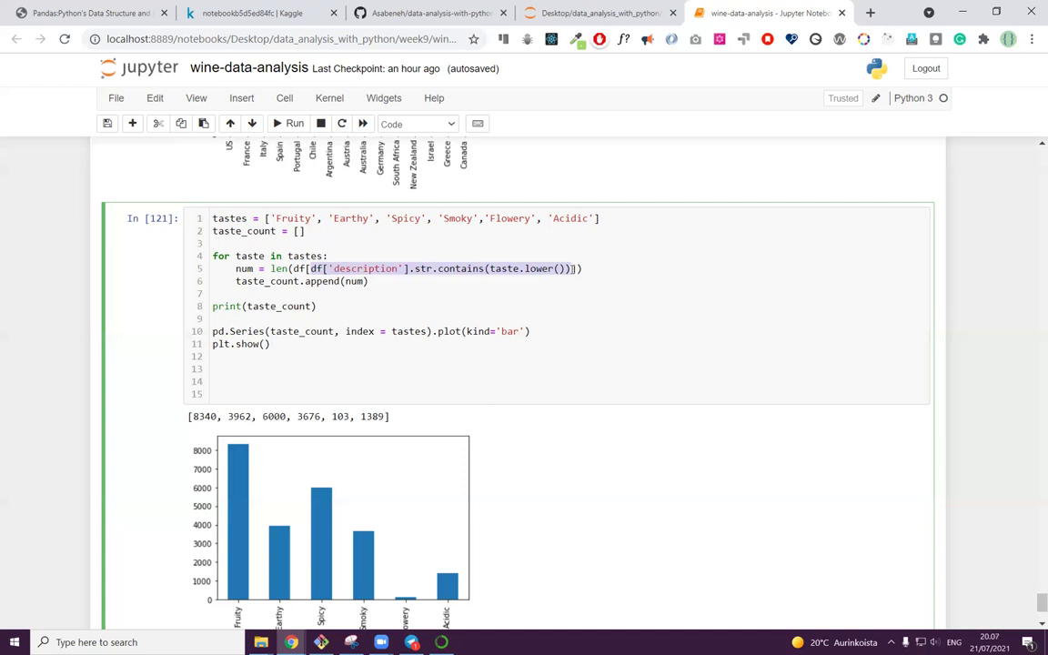
key("Down")
scroll(455, 314, "up", 2)
scroll(455, 318, "up", 5)
scroll(455, 323, "down", 7)
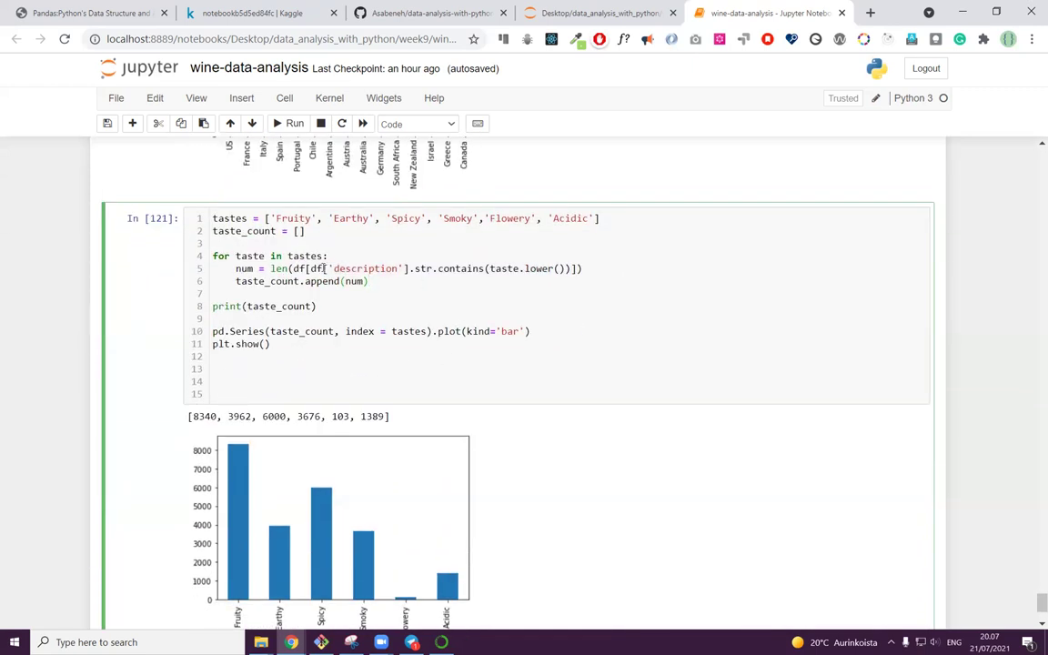
left_click_drag(310, 268, 578, 268)
Step: Find the earlier cell filtering Italian wines with points >= 95 and examine each of its two conditions
scroll(573, 258, "up", 4)
scroll(573, 259, "up", 15)
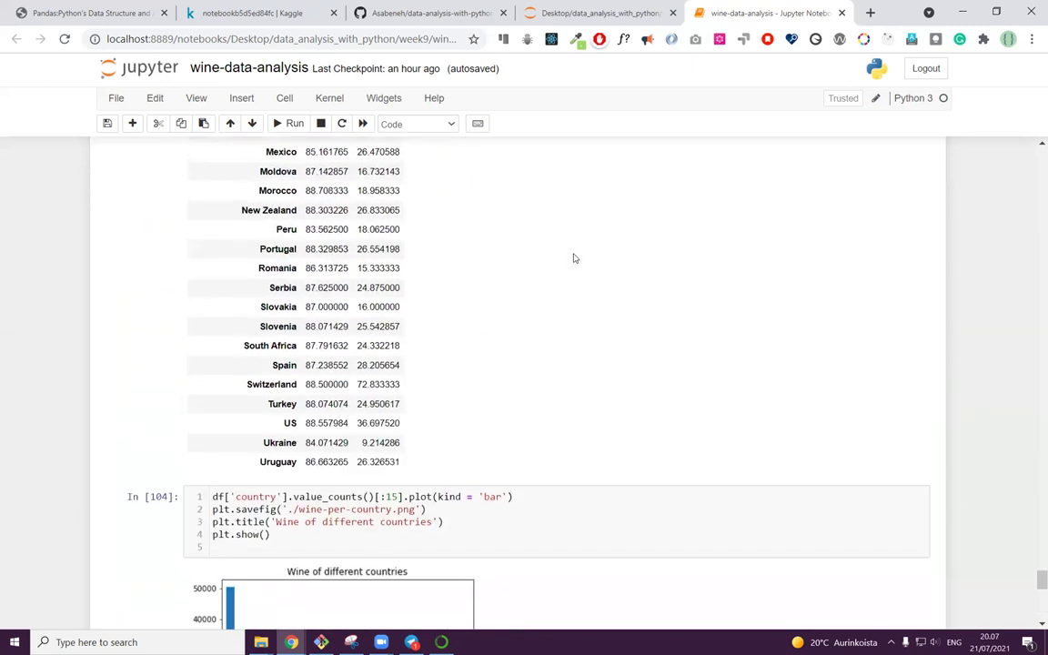
scroll(573, 259, "up", 15)
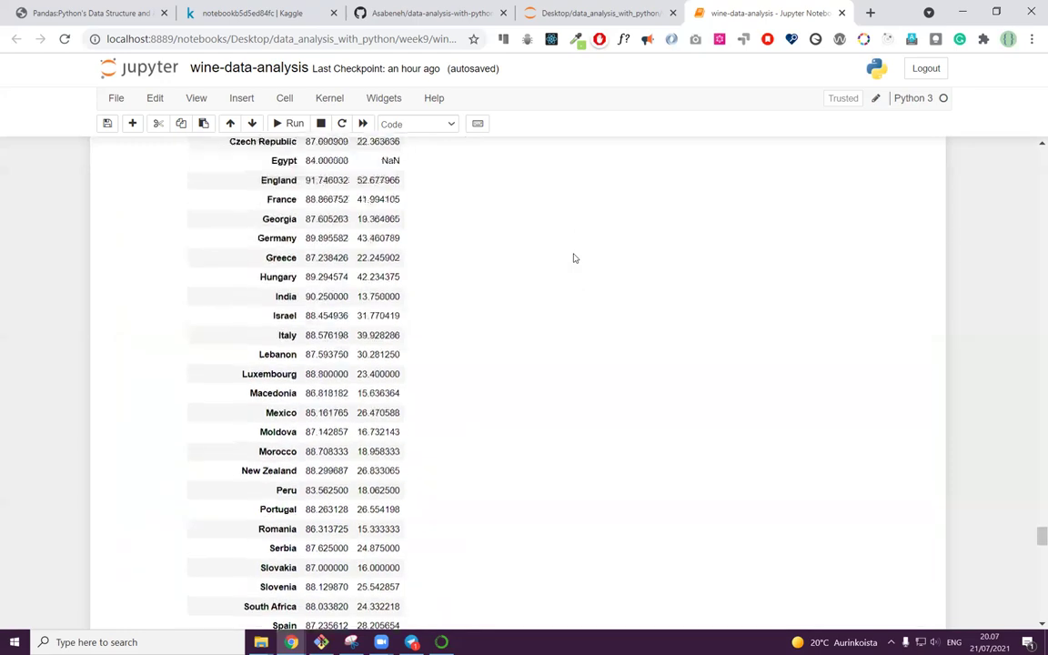
scroll(572, 259, "up", 15)
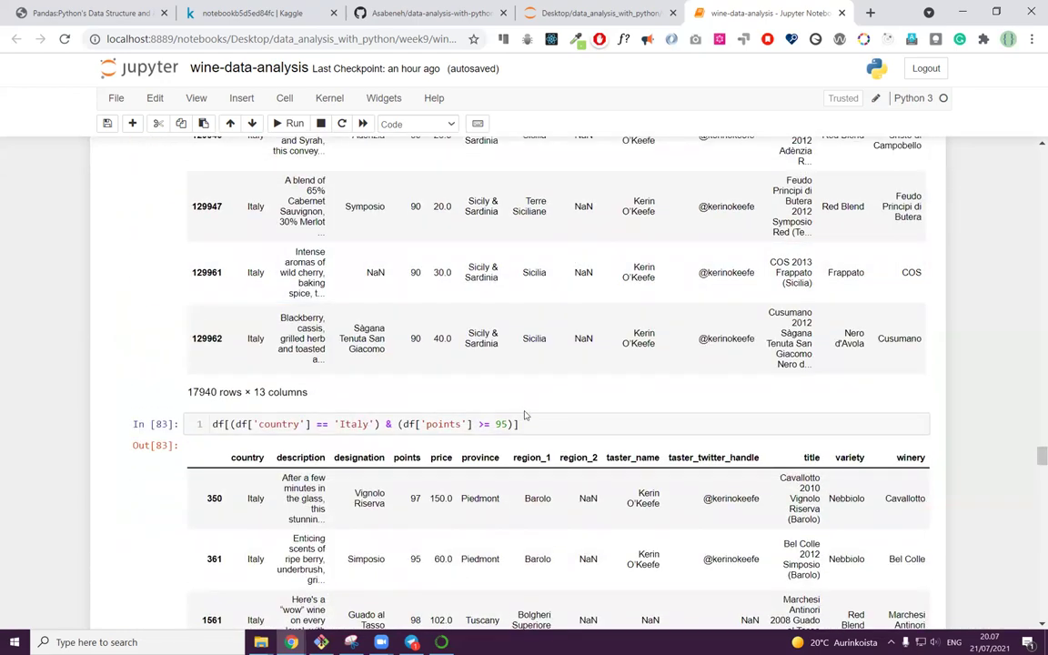
mouse_move(518, 424)
left_mouse_down()
mouse_move(231, 423)
mouse_move(517, 424)
left_mouse_up()
left_click(230, 424)
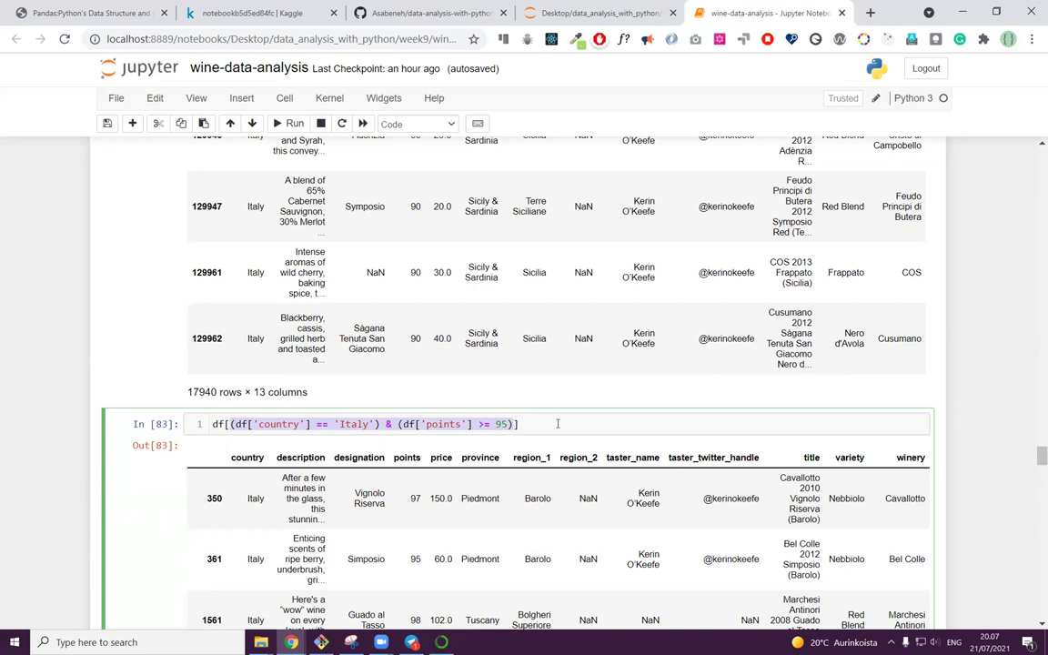
left_click(558, 424)
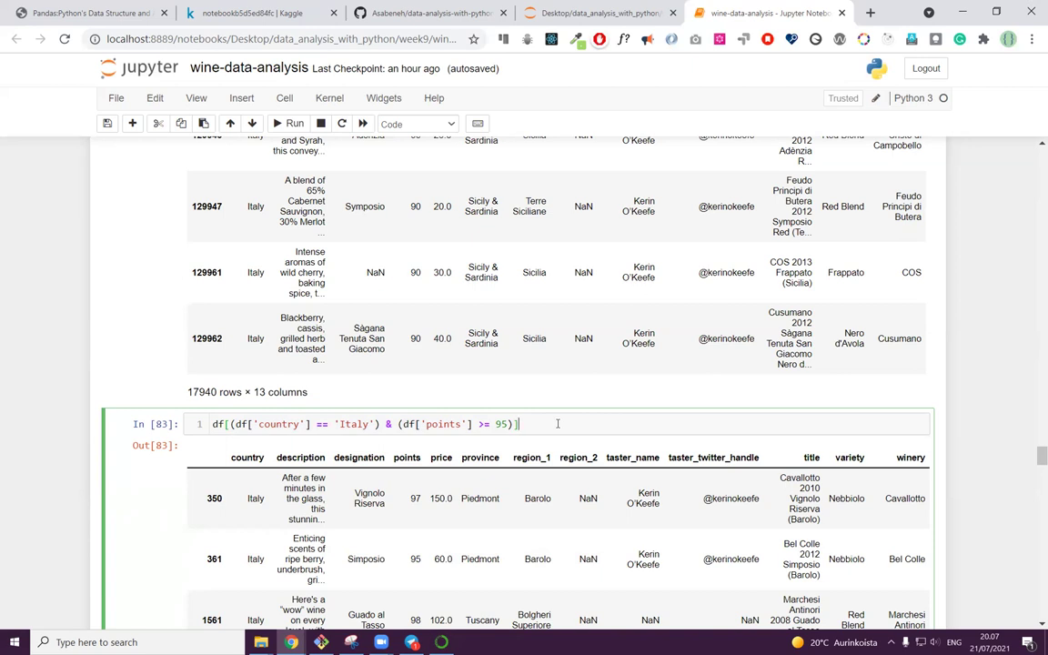
left_click_drag(388, 423, 217, 424)
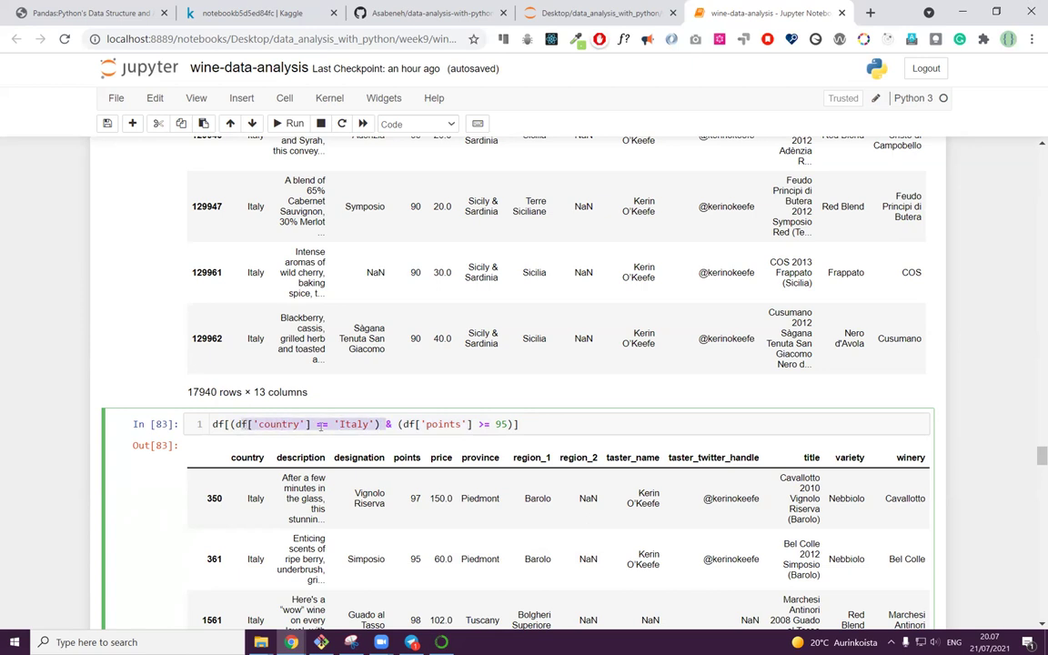
left_click(383, 424)
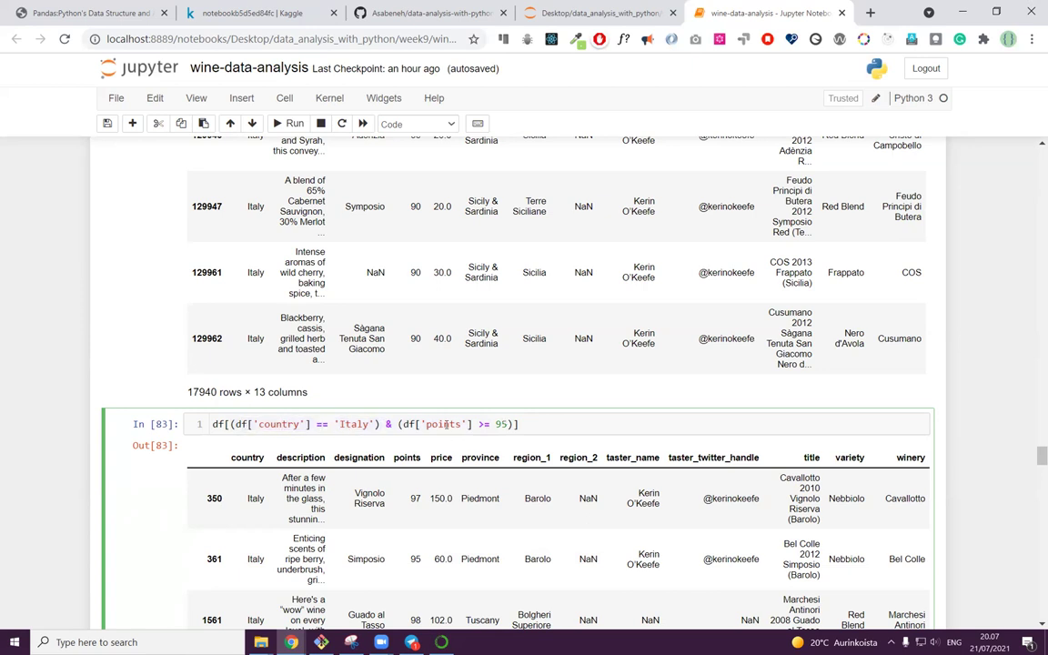
left_click_drag(510, 424, 402, 424)
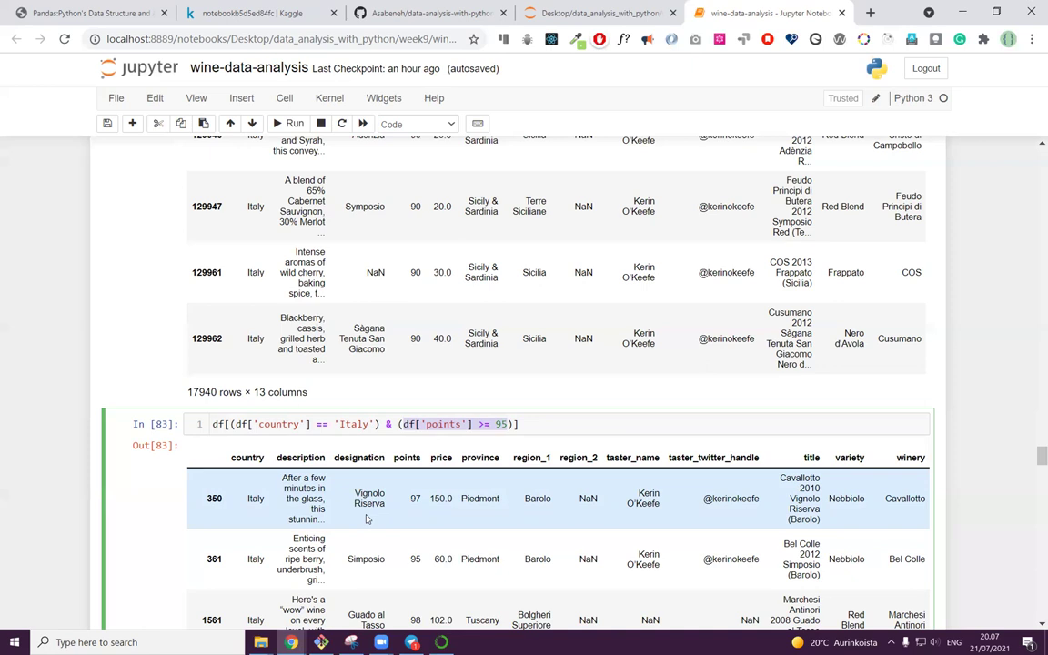
left_click(451, 423)
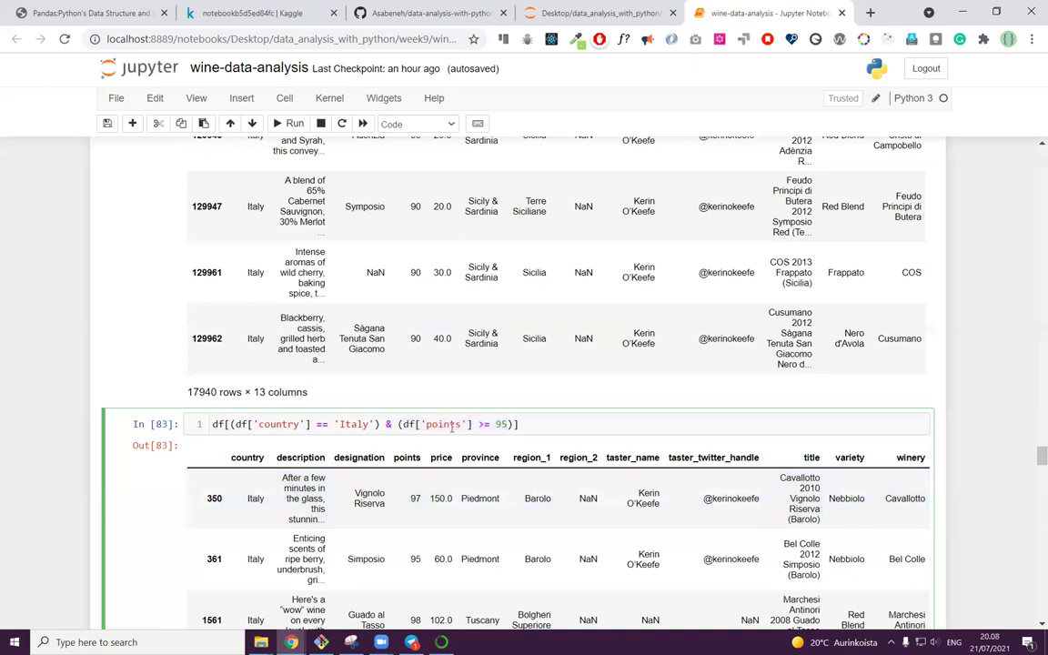
Step: Enter df['points'] in the empty cell at the end of the notebook and run it
scroll(459, 465, "down", 15)
scroll(487, 550, "down", 20)
left_click(325, 513)
type("df[")
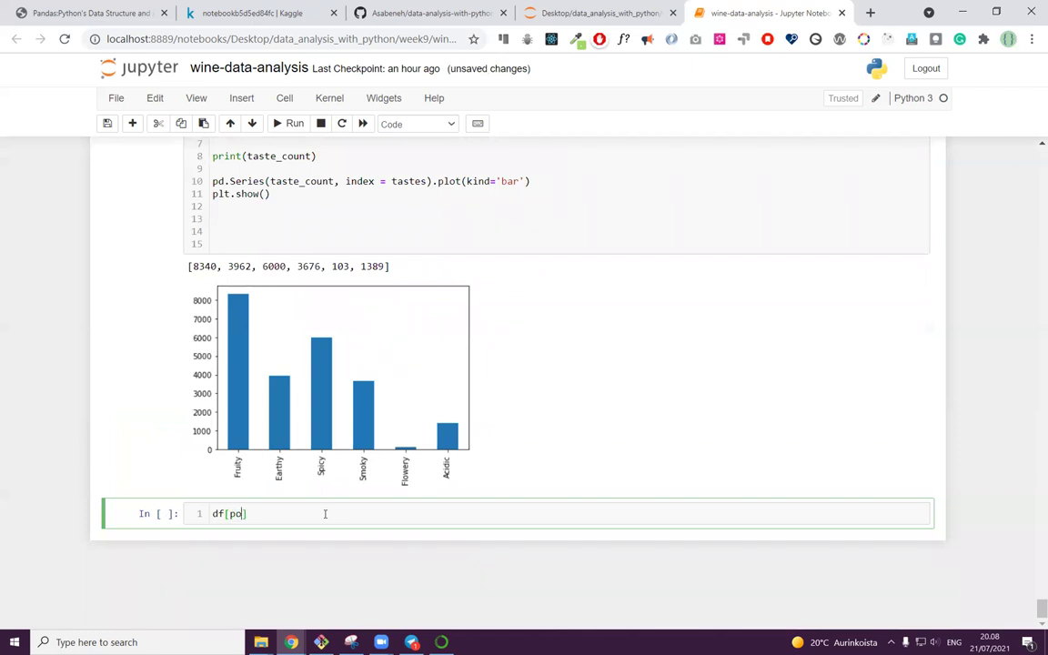
type("'points")
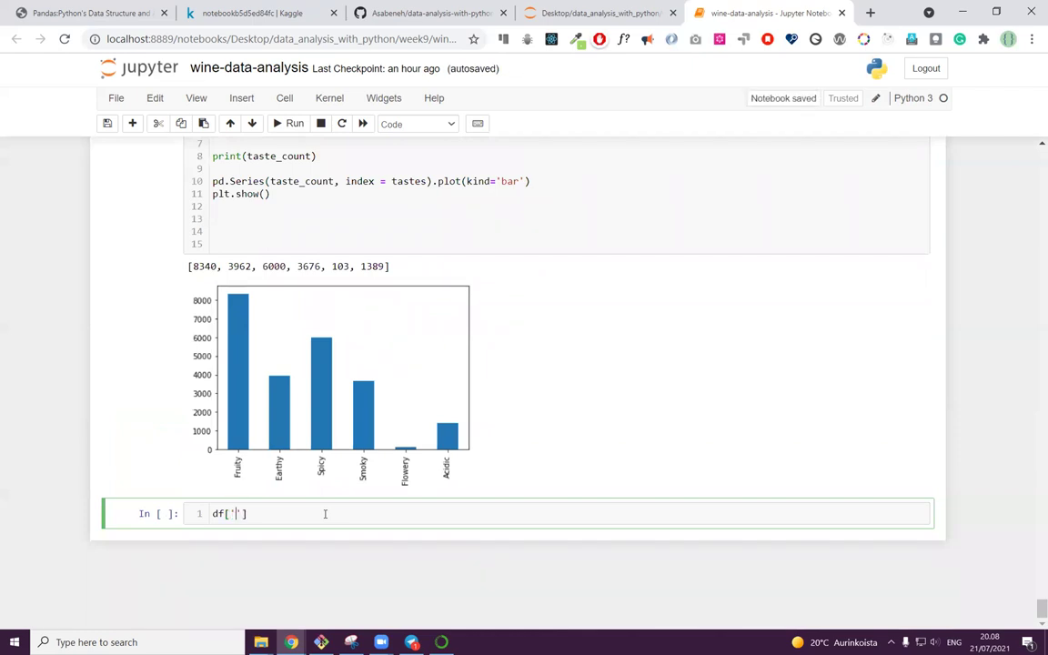
key("shift+Return")
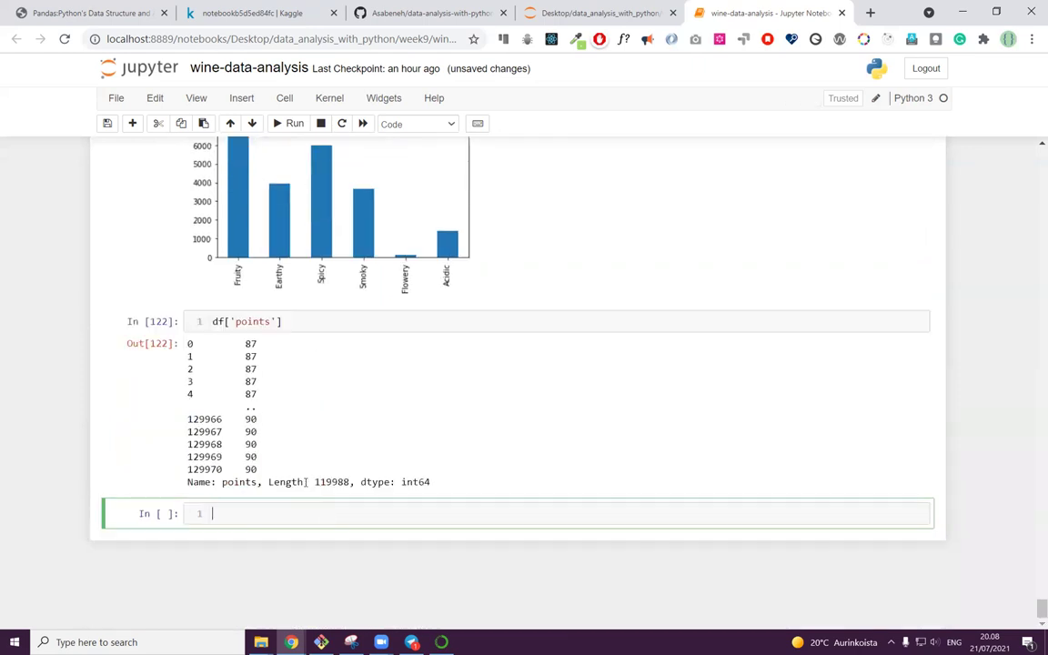
Step: Chain .sort_values() onto df['points'] and run the cell
left_click(307, 326)
type(".sort_value(")
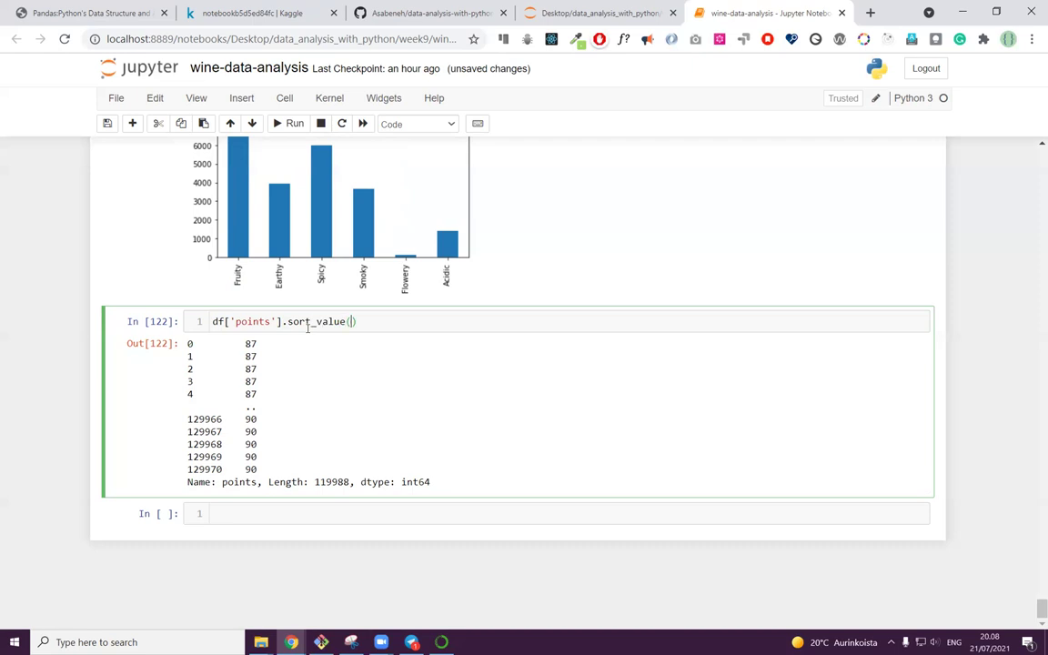
key("shift+Return")
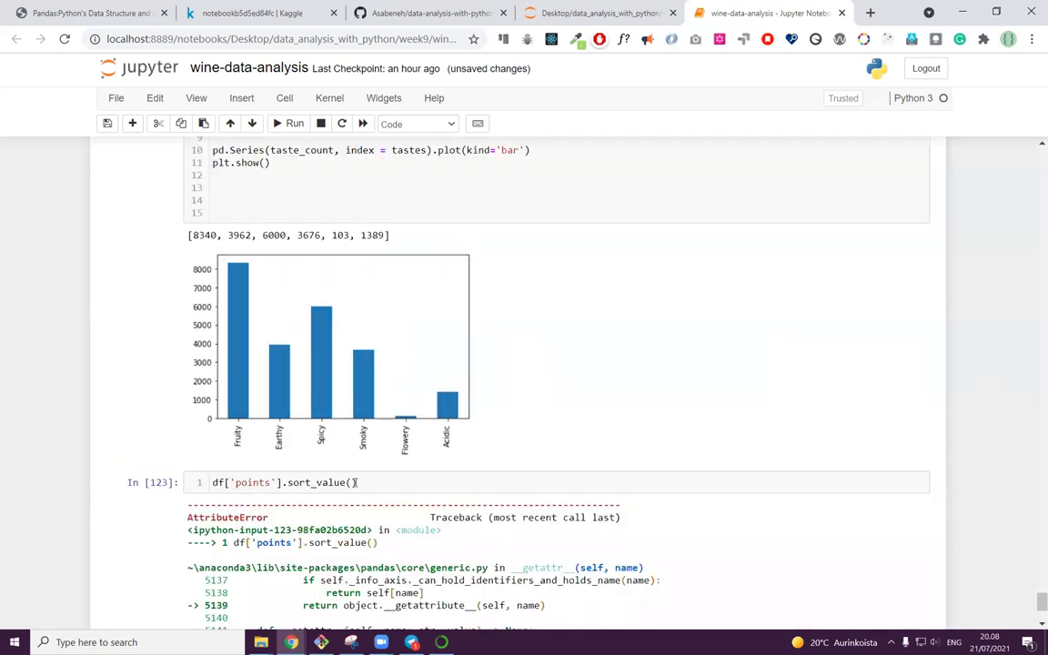
left_click(349, 482)
type("s")
key("shift+Return")
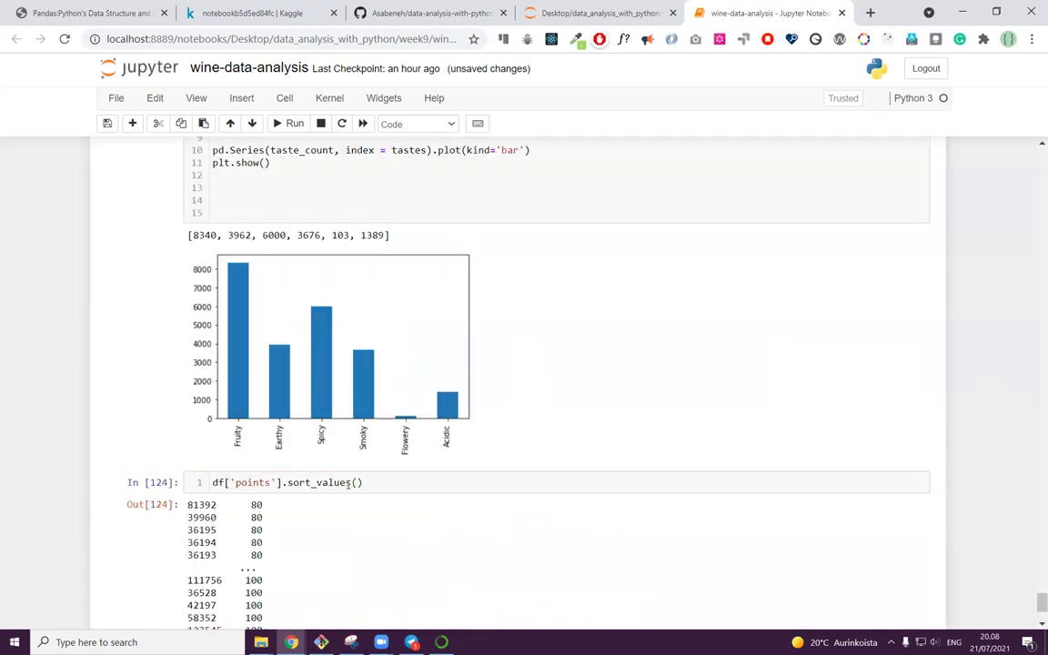
Step: Add ascending=False to the sort_values call, rerun the cell and check the sorted points
left_click(357, 321)
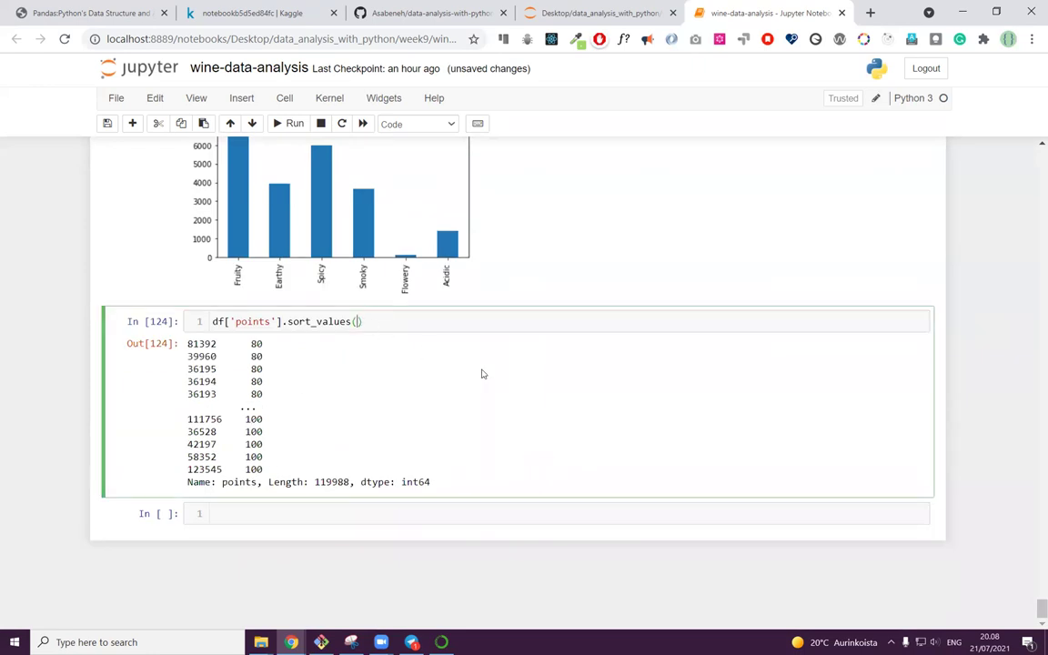
type("as")
type("endin")
key("BackSpace")
key("BackSpace")
key("BackSpace")
key("BackSpace")
key("BackSpace")
type("cending=False")
key("shift+Return")
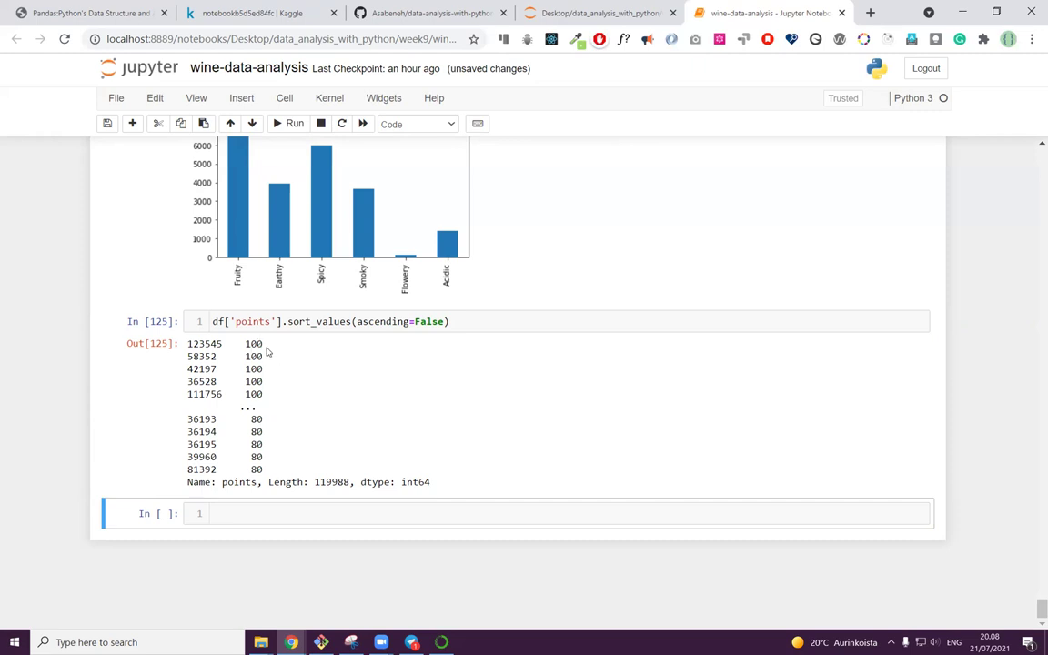
left_click_drag(245, 343, 273, 439)
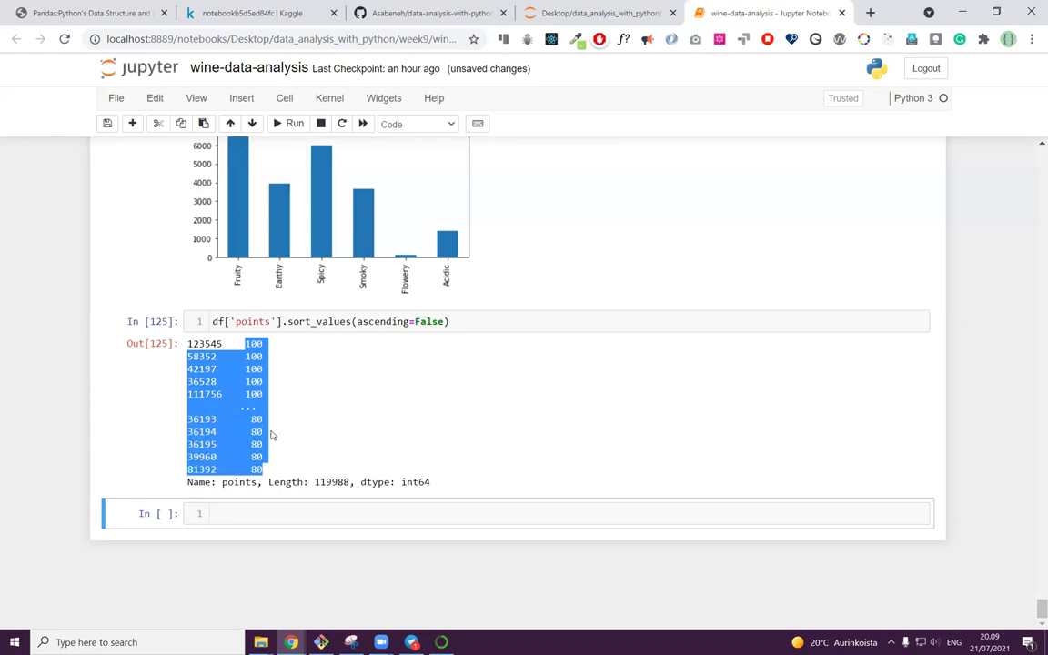
left_click(276, 375)
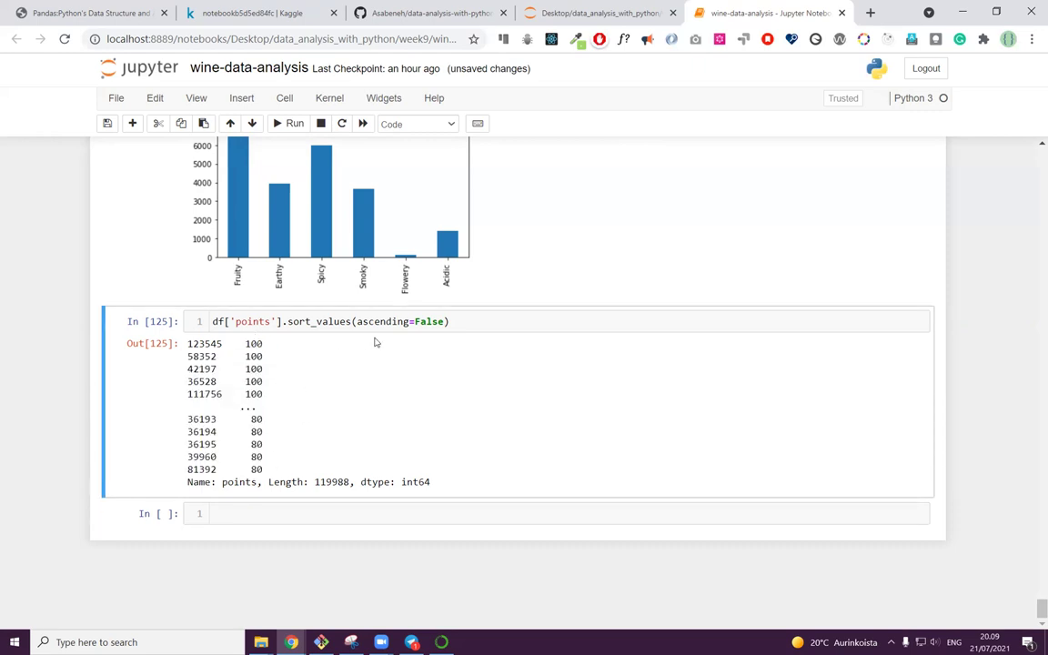
Step: Copy the points sorting expression into the empty cell below and cut it back to df[
left_click_drag(449, 321, 215, 304)
key("ctrl+c")
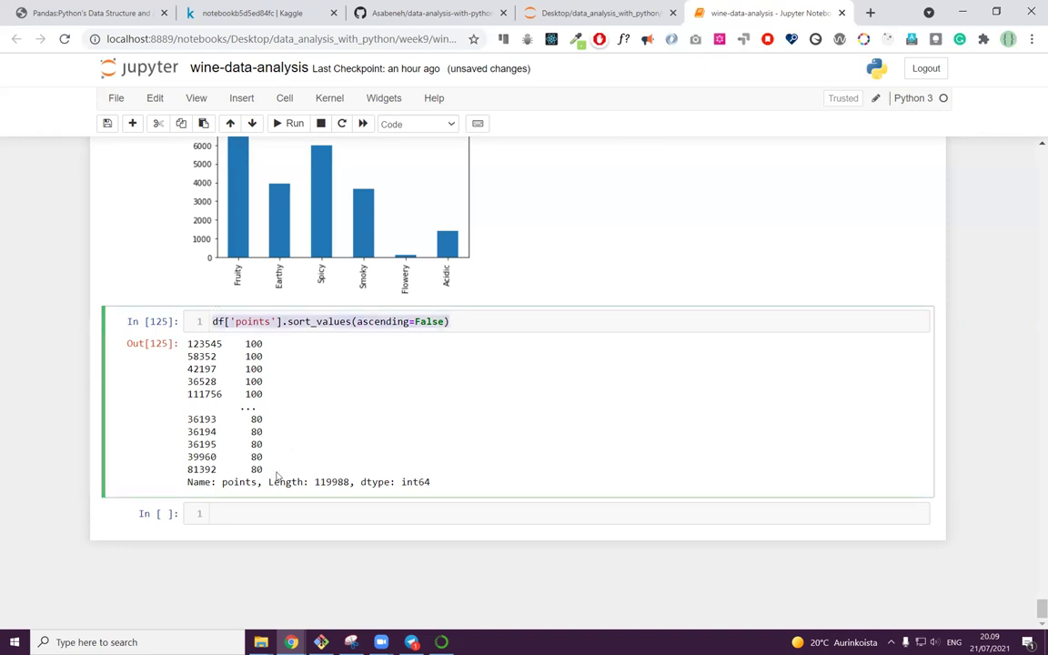
left_click(261, 511)
key("ctrl+v")
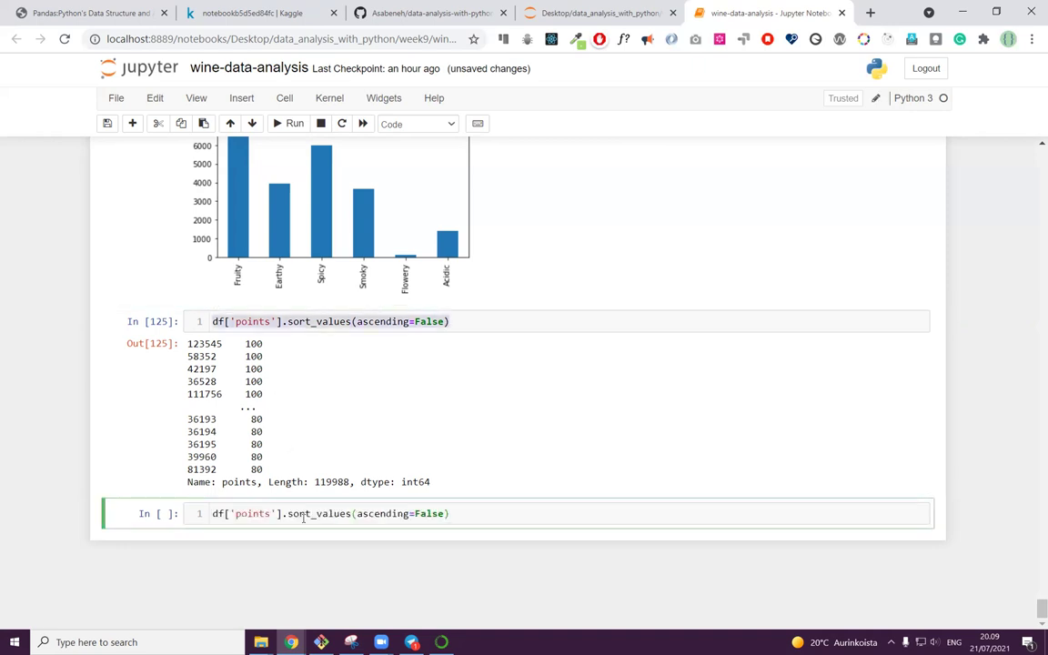
left_click_drag(283, 513, 507, 513)
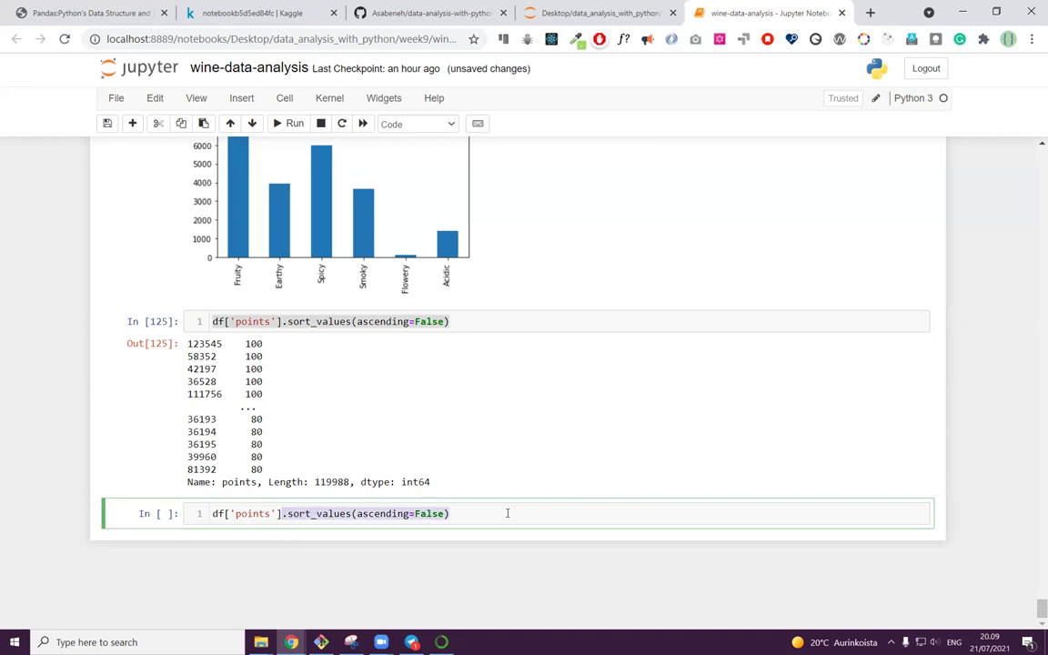
key("BackSpace")
key("BackSpace")
key("BackSpace")
key("BackSpace")
key("BackSpace")
key("BackSpace")
key("BackSpace")
key("BackSpace")
key("BackSpace")
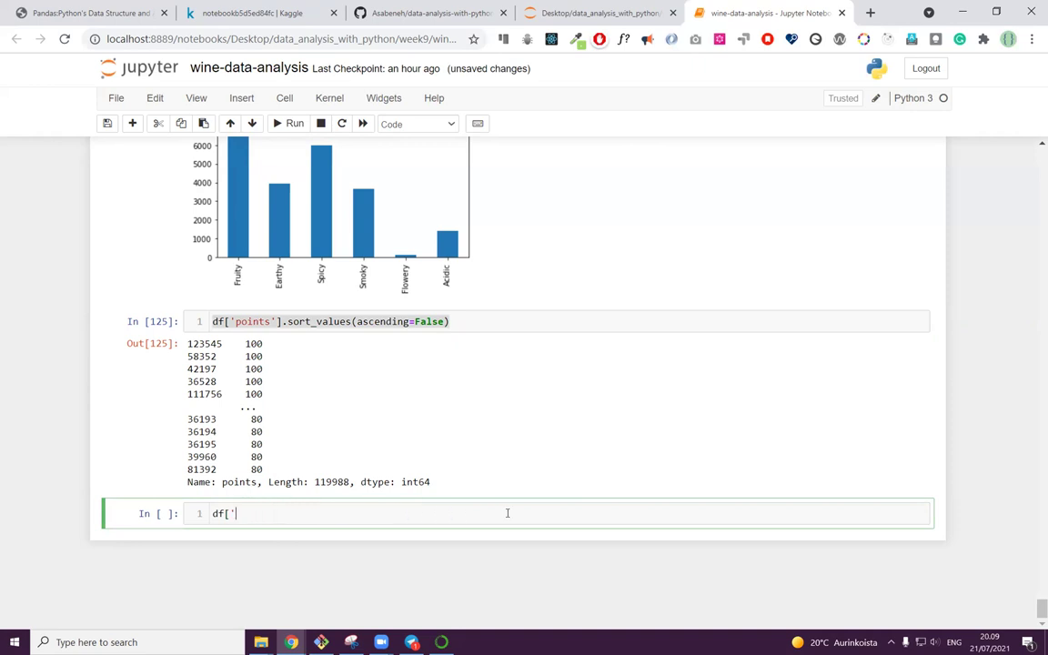
key("BackSpace")
Step: Complete the new cell as df[df['points'] >=95] and run it
type("df['points'] >")
type("95")
key("BackSpace")
key("BackSpace")
key("BackSpace")
type("=")
type("9")
key("shift+Return")
Step: Examine the table of wines with at least 95 points, including the row count beneath it
scroll(508, 518, "down", 6)
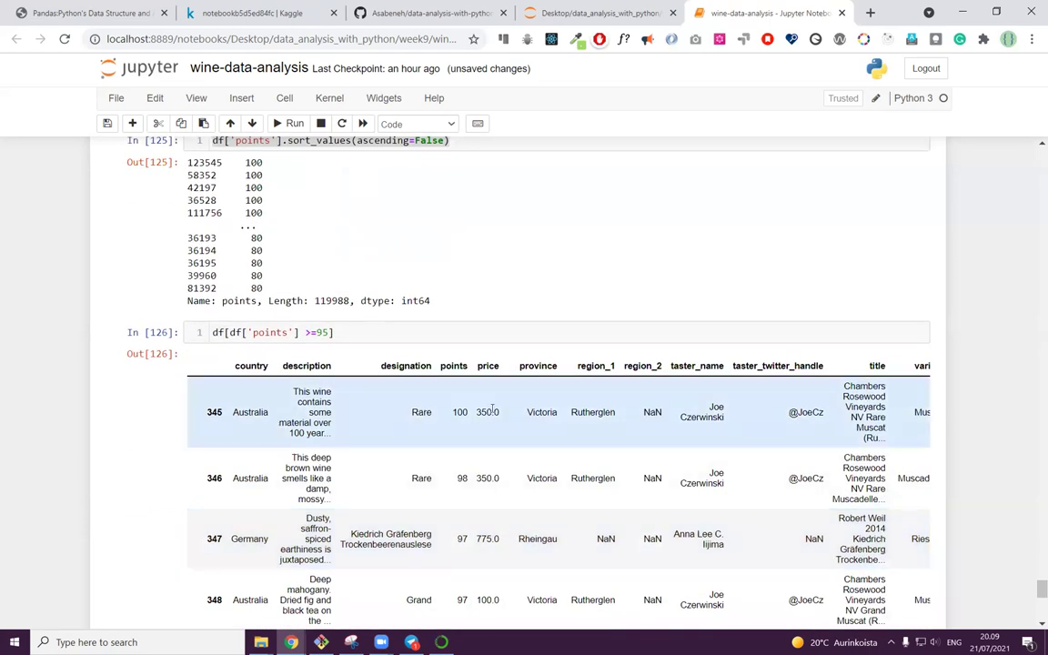
scroll(474, 450, "down", 3)
scroll(474, 449, "up", 3)
scroll(474, 449, "down", 3)
scroll(535, 417, "up", 10)
scroll(535, 223, "down", 10)
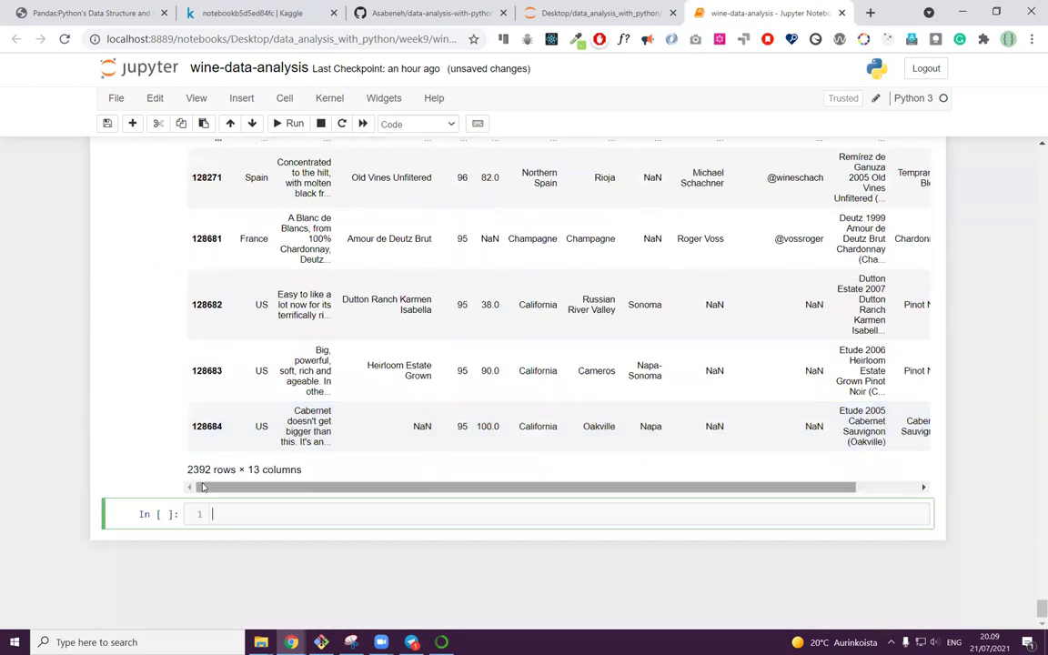
Step: Append an & operator after the points condition in the wine filter cell and space it as df['points'] >= 95 &
scroll(418, 320, "up", 10)
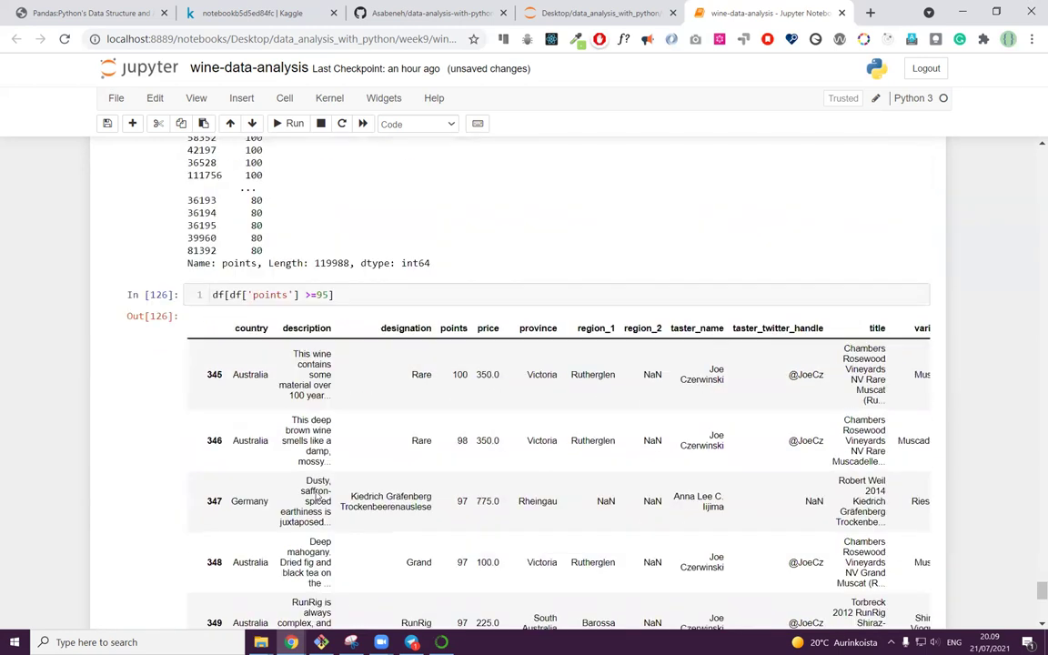
scroll(418, 320, "down", 5)
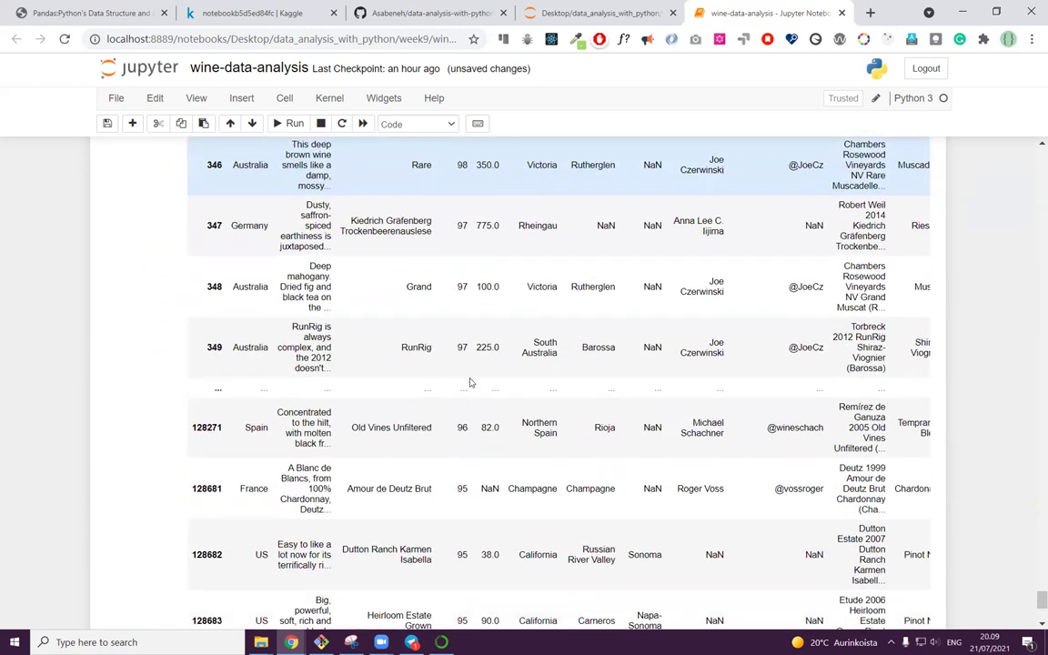
scroll(500, 403, "down", 4)
scroll(262, 389, "up", 3)
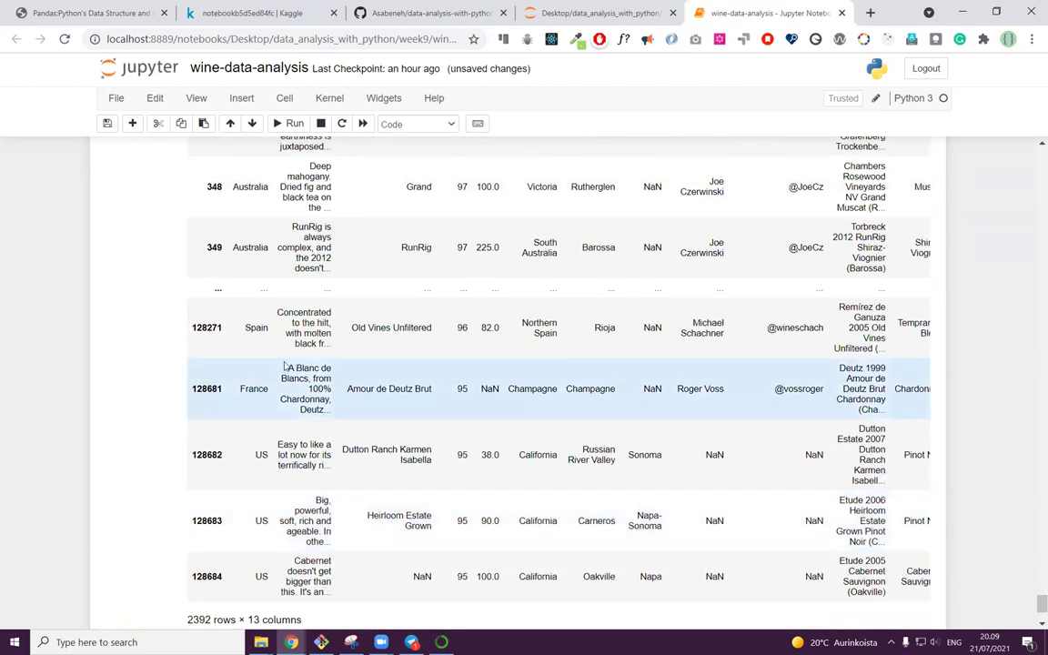
scroll(343, 392, "up", 6)
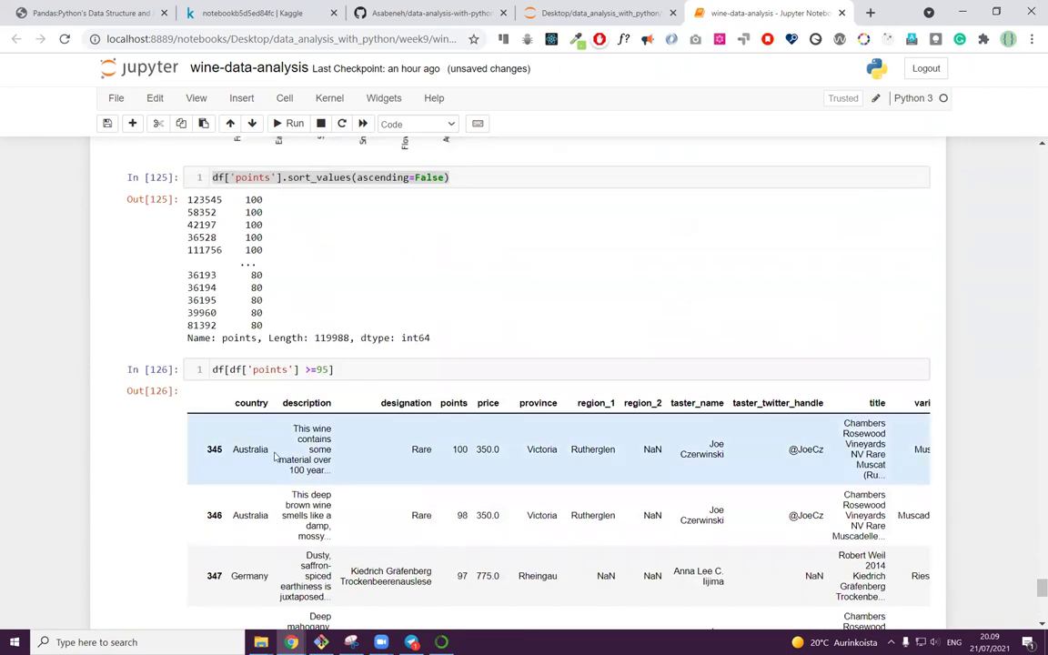
left_click(369, 372)
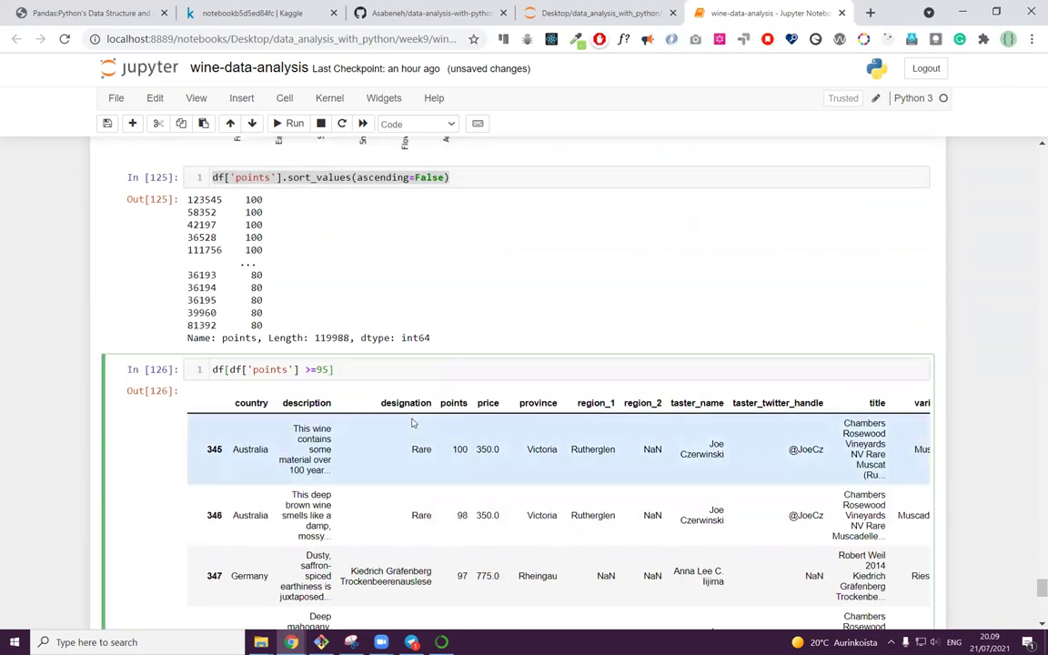
type("&")
left_click_drag(342, 369, 231, 368)
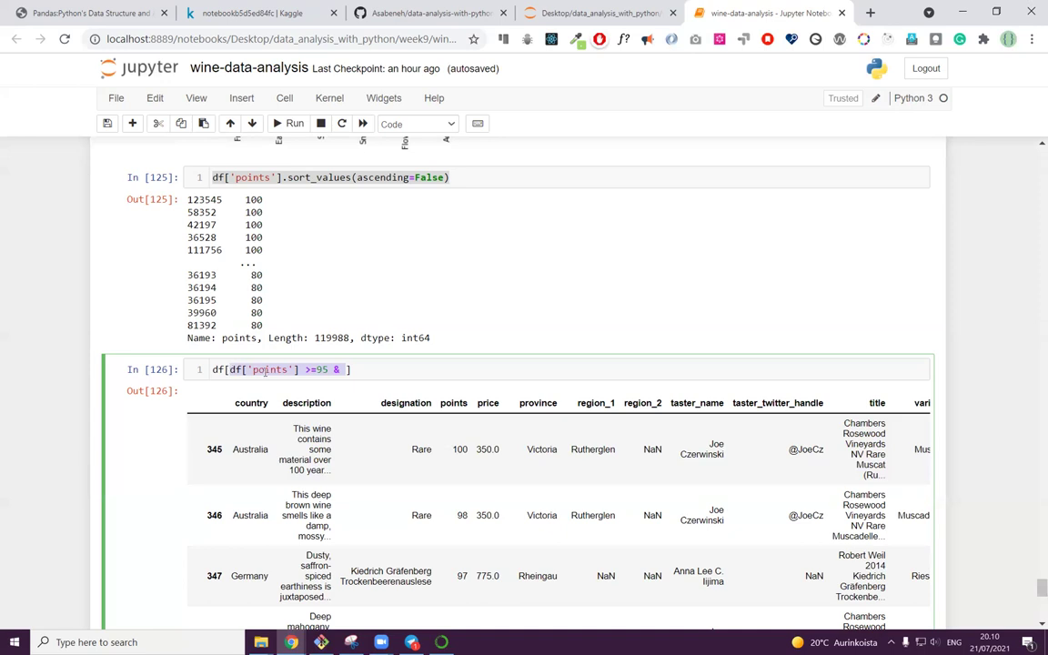
left_click(317, 369)
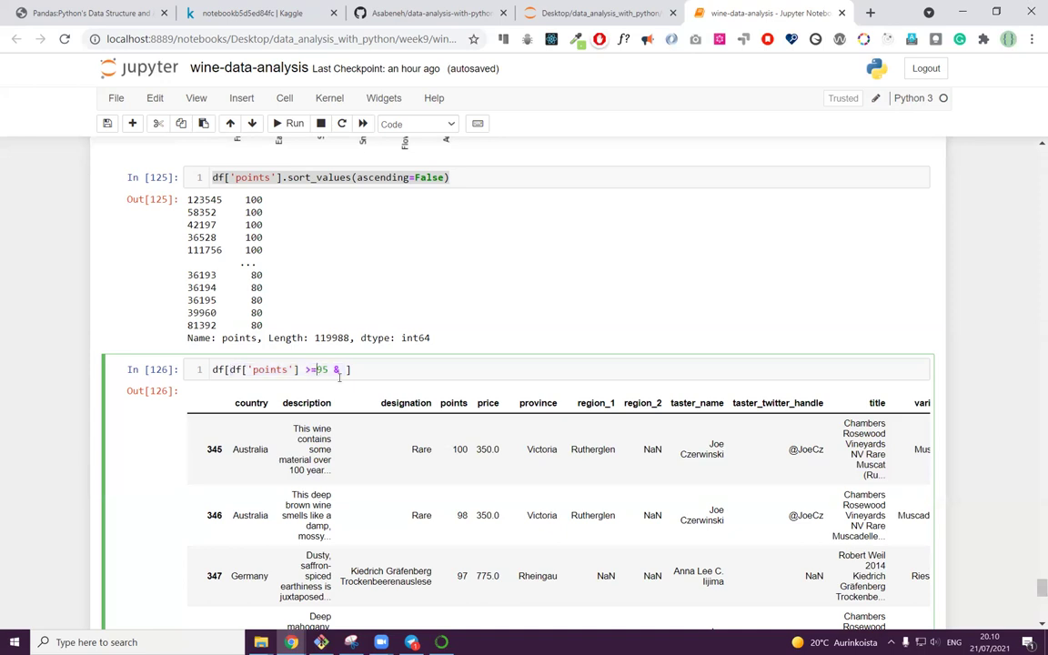
key("Right")
key("Right")
key("Right")
key("Right")
key("Right")
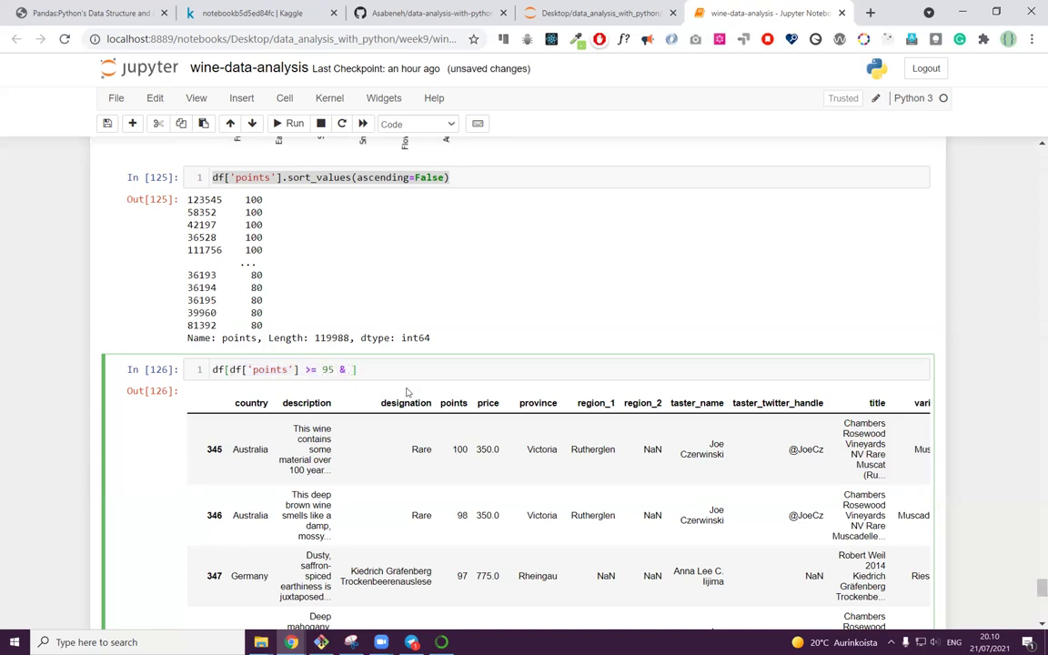
Step: Add df['country'] = 'Spain' as the second condition after the & in the filter
type("df['country'] = 'Span")
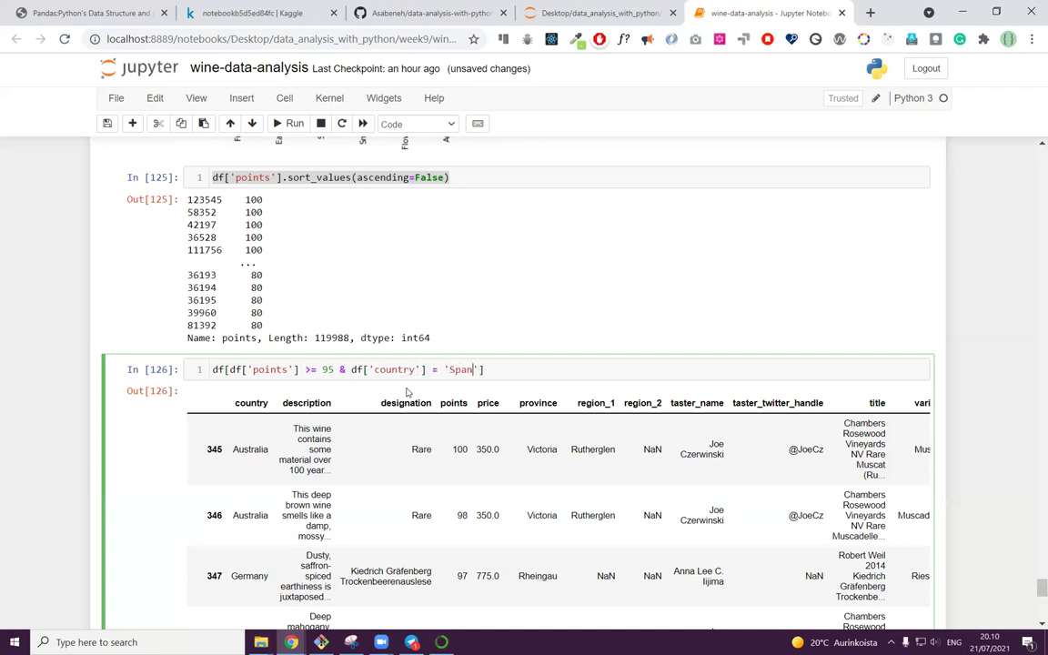
key("BackSpace")
type("in")
Step: Wrap the df['points'] >= 95 condition in parentheses and run the combined filter cell
left_click_drag(336, 369, 232, 369)
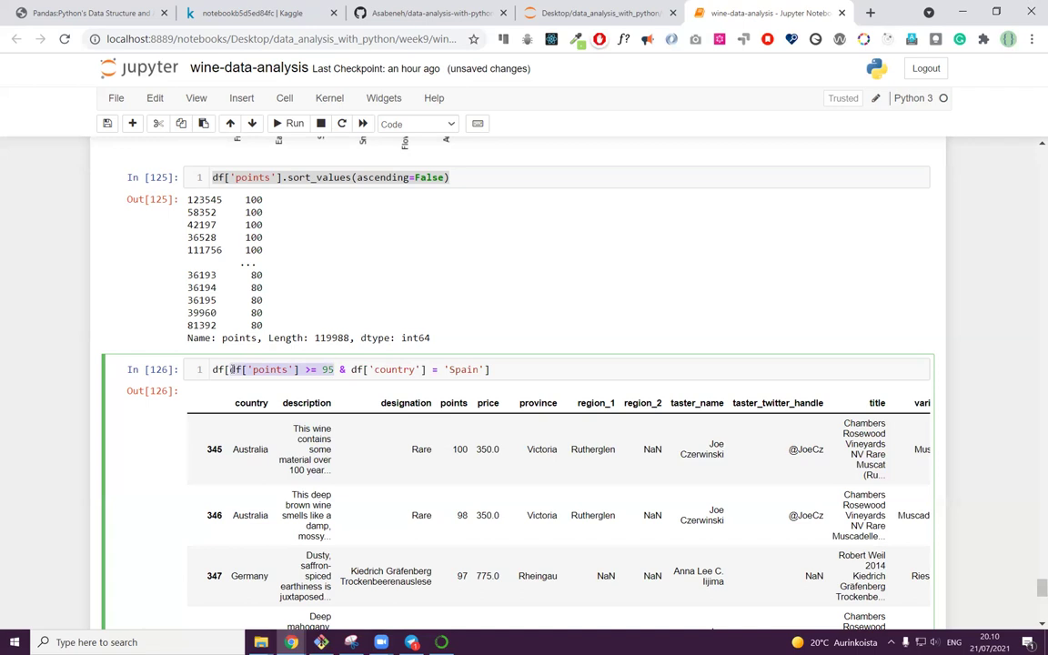
left_click(335, 369)
left_click_drag(336, 370, 208, 369)
type("(")
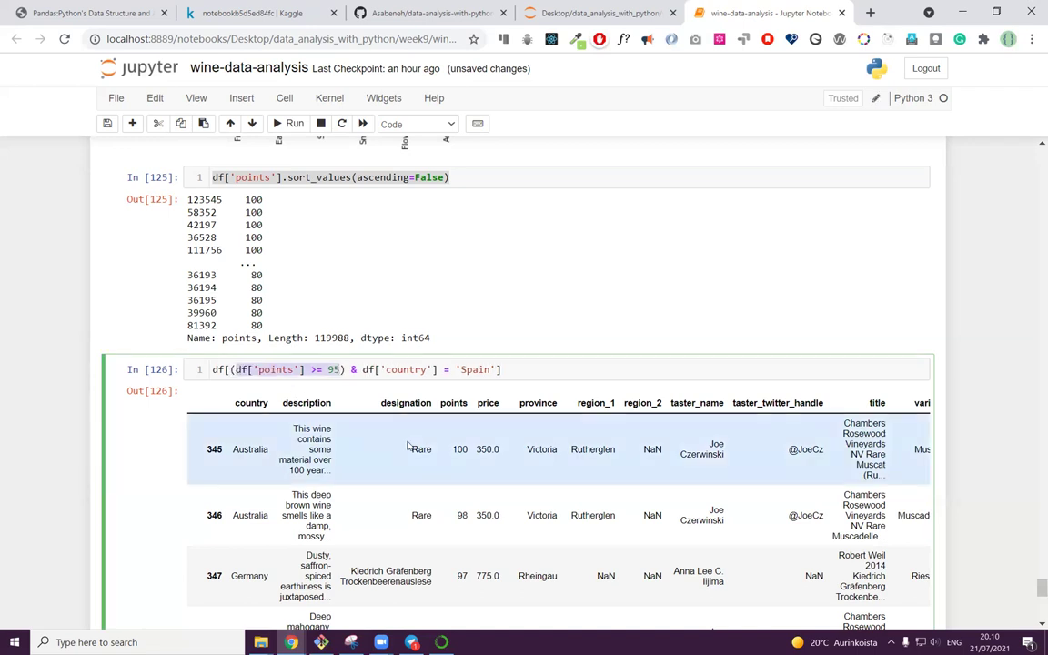
key("shift+Return")
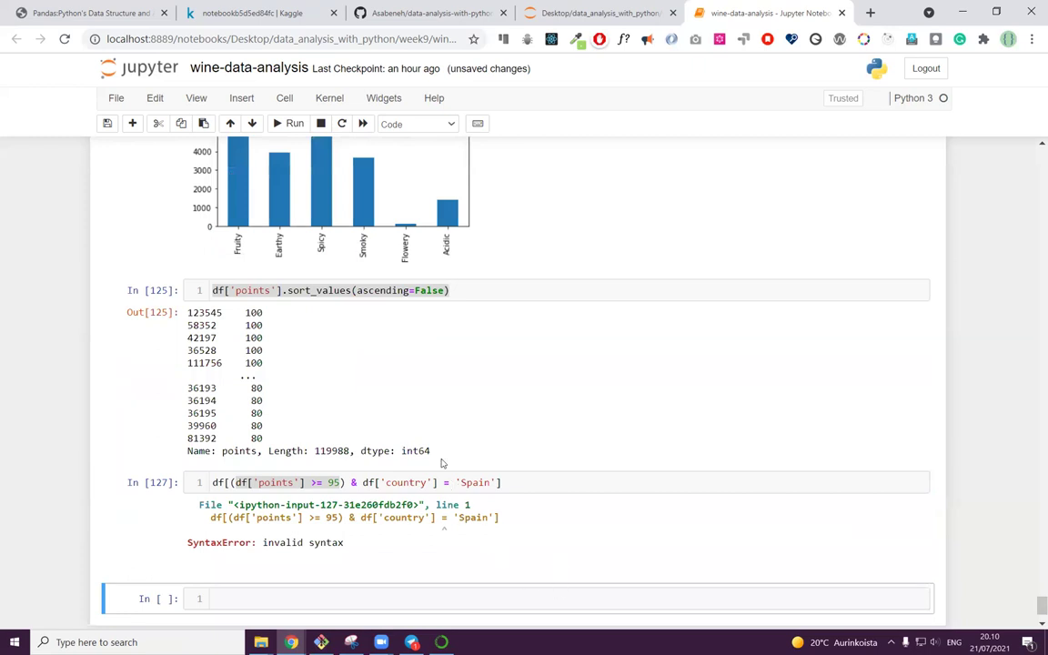
Step: Try to fix the filter's syntax by adding another closing square bracket after 'Spain', and rerun the cell
left_click(382, 492)
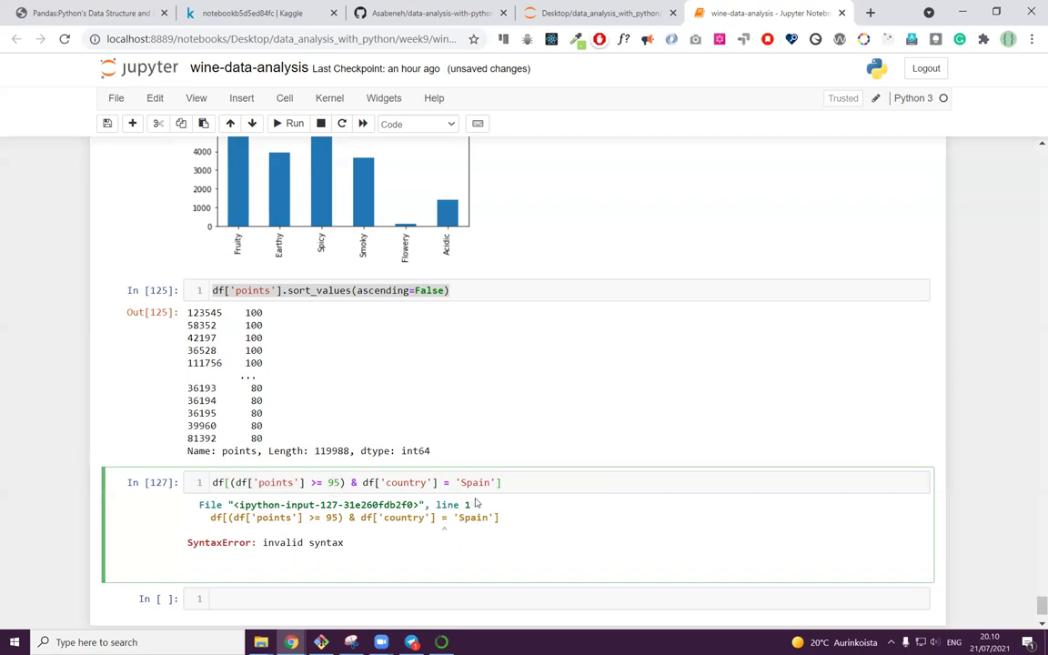
type("]")
key("shift+Return")
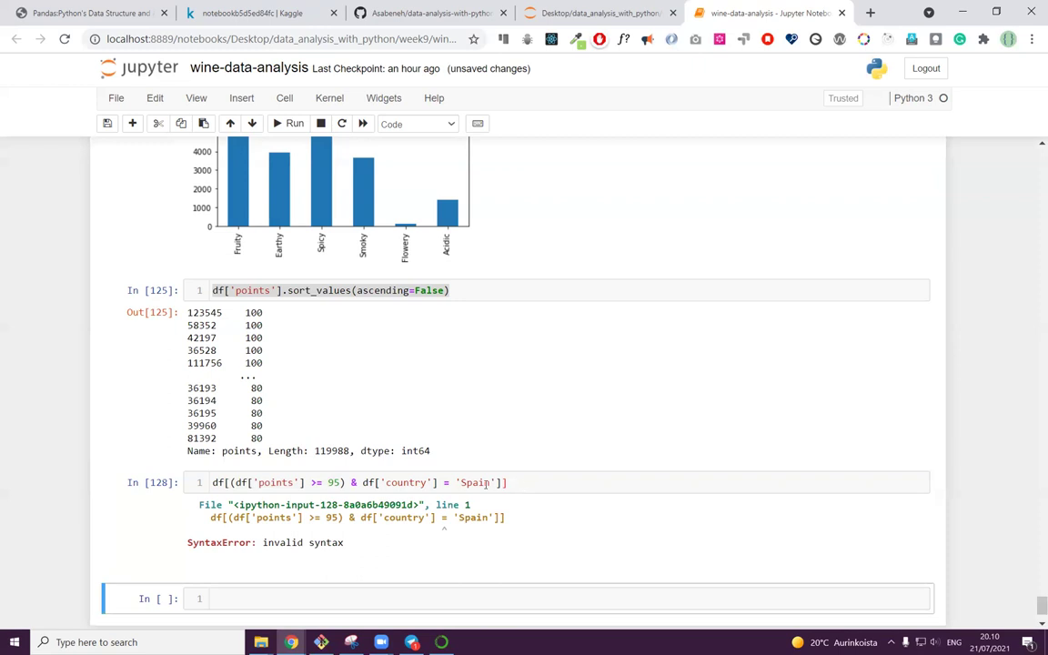